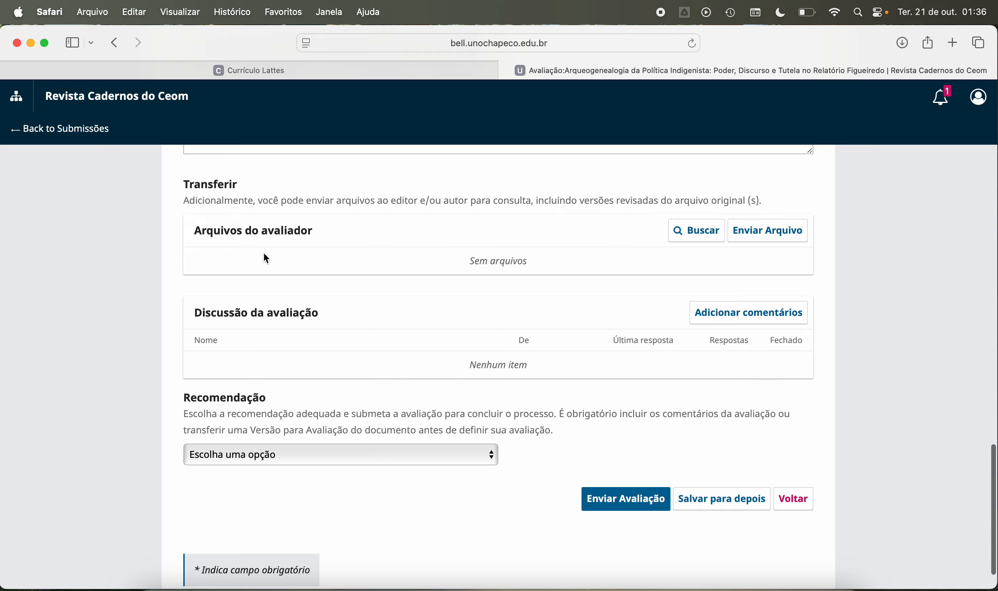
# Step: Open the downloaded article file ceom-designação-de-avaliação-8669-Texto+do+Artigo-34249.docx in Word
pyautogui.scroll(20, 264, 253)
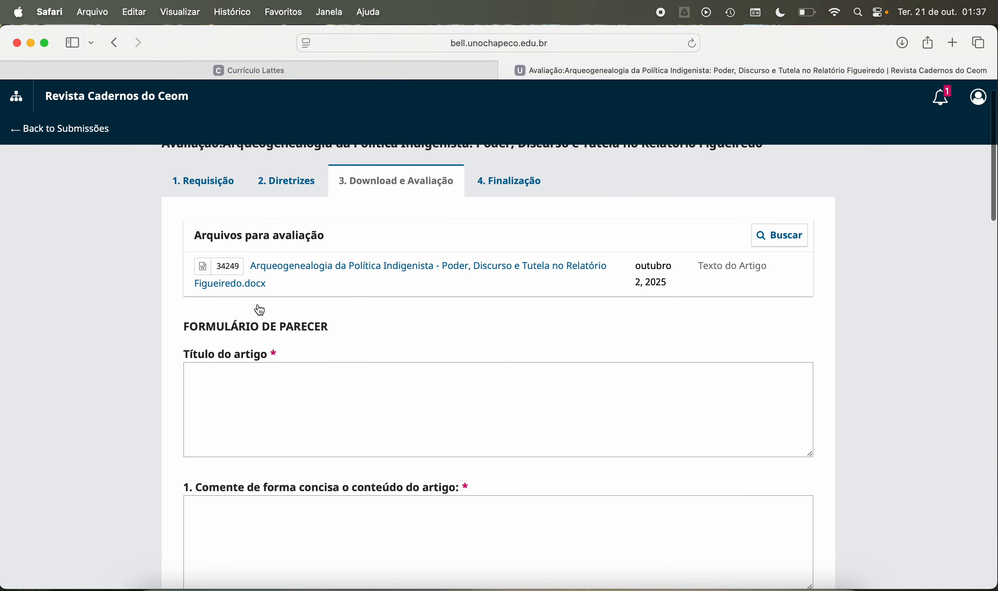
pyautogui.scroll(-20, 260, 310)
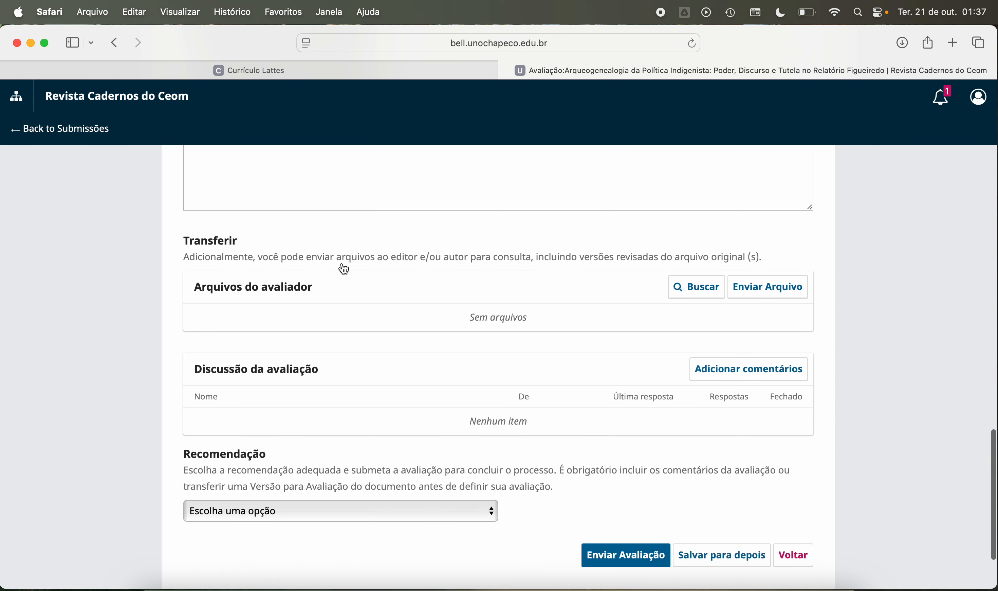
pyautogui.scroll(20, 344, 269)
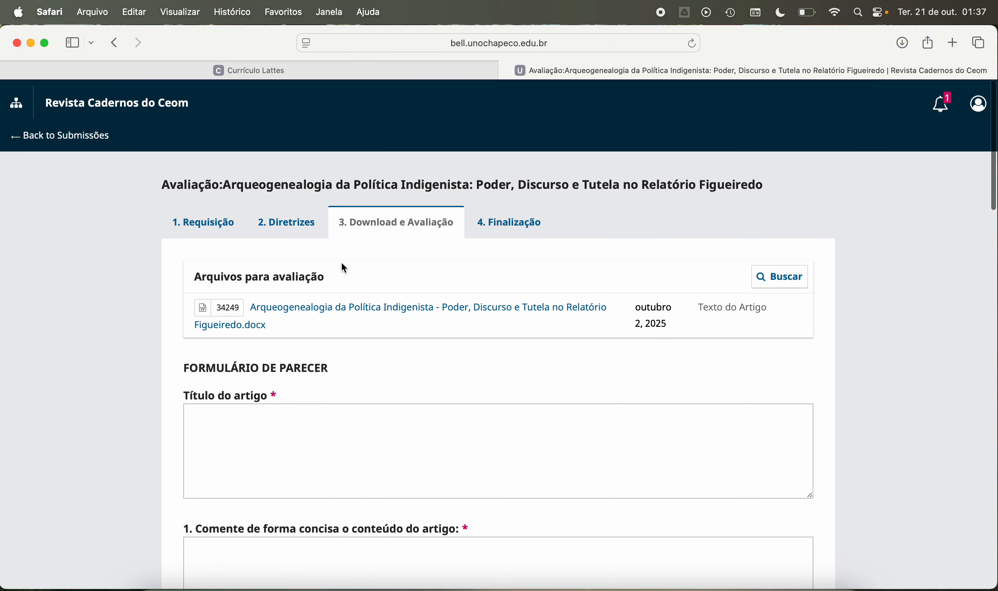
pyautogui.scroll(-2, 344, 269)
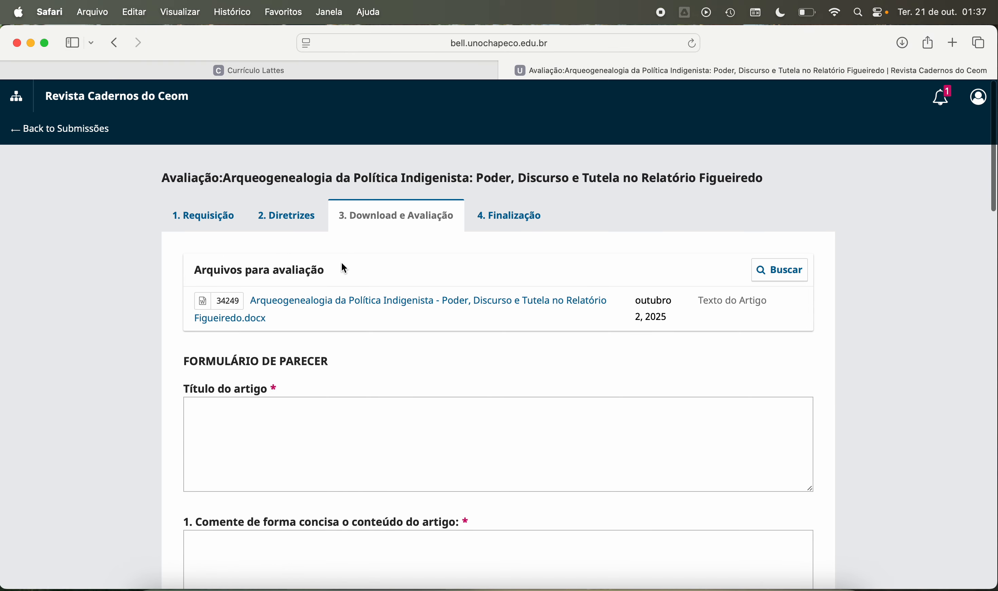
pyautogui.click(901, 43)
pyautogui.click(816, 110)
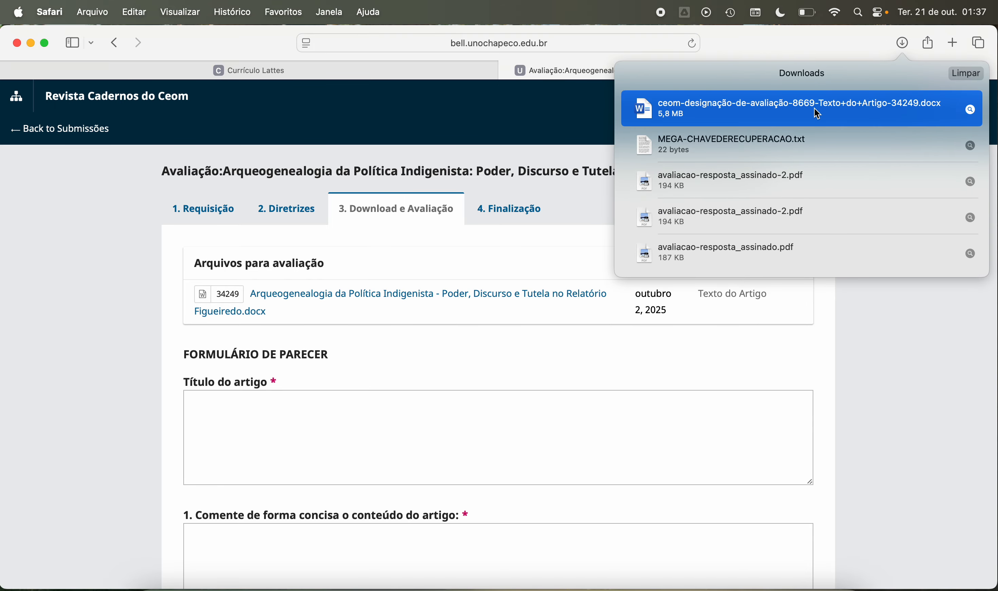
pyautogui.doubleClick(792, 104)
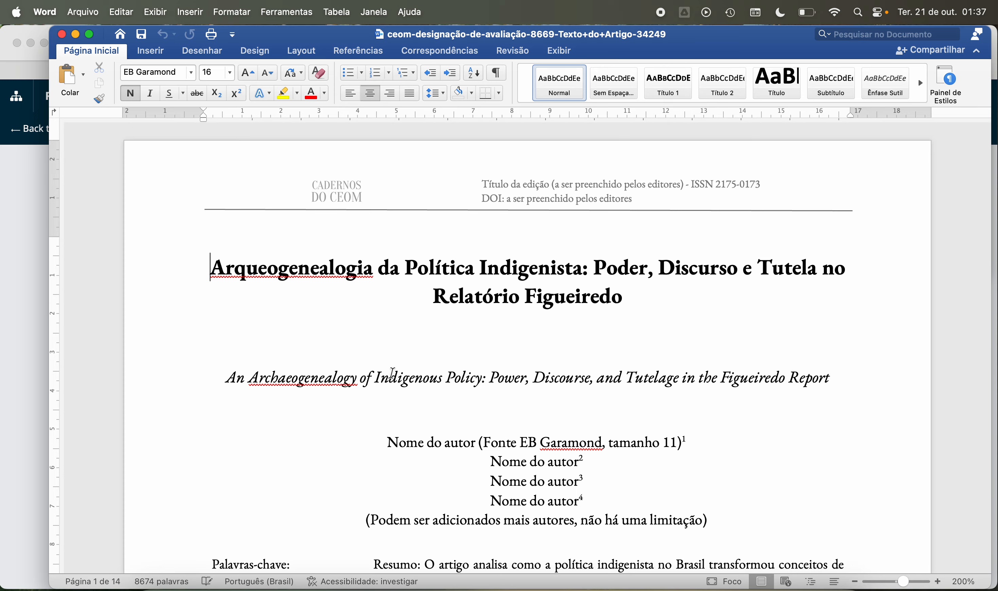
# Step: Look over the article's title, author placeholders, keywords, abstracts in both languages and Introdução
pyautogui.scroll(-10, 392, 373)
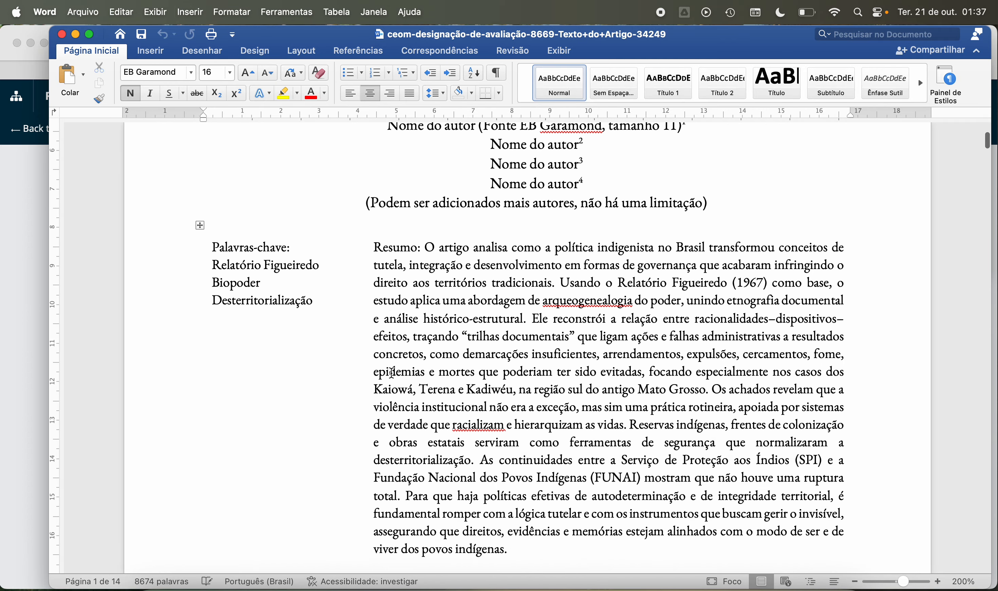
pyautogui.scroll(-18, 392, 373)
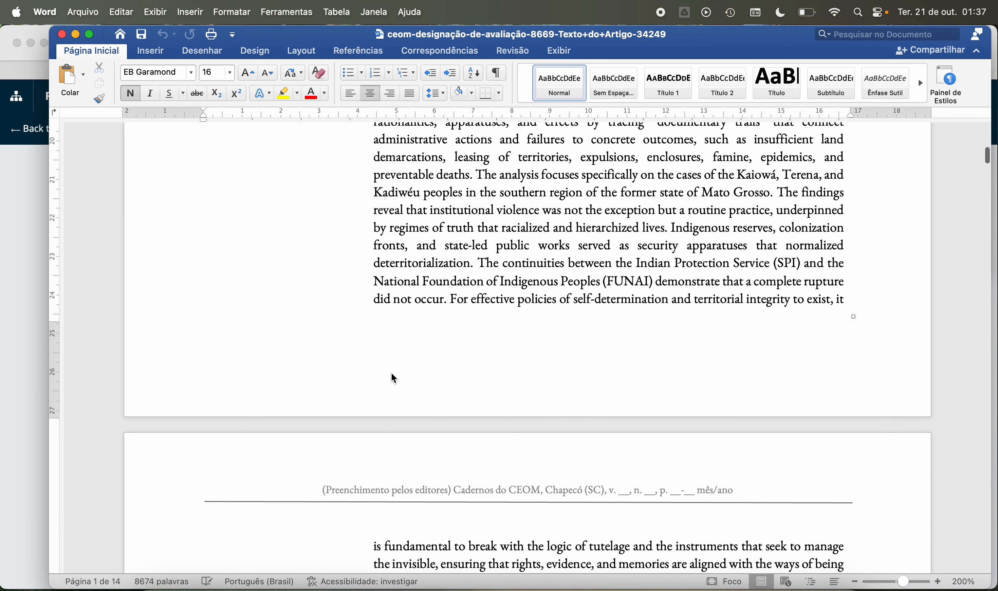
pyautogui.scroll(-18, 394, 378)
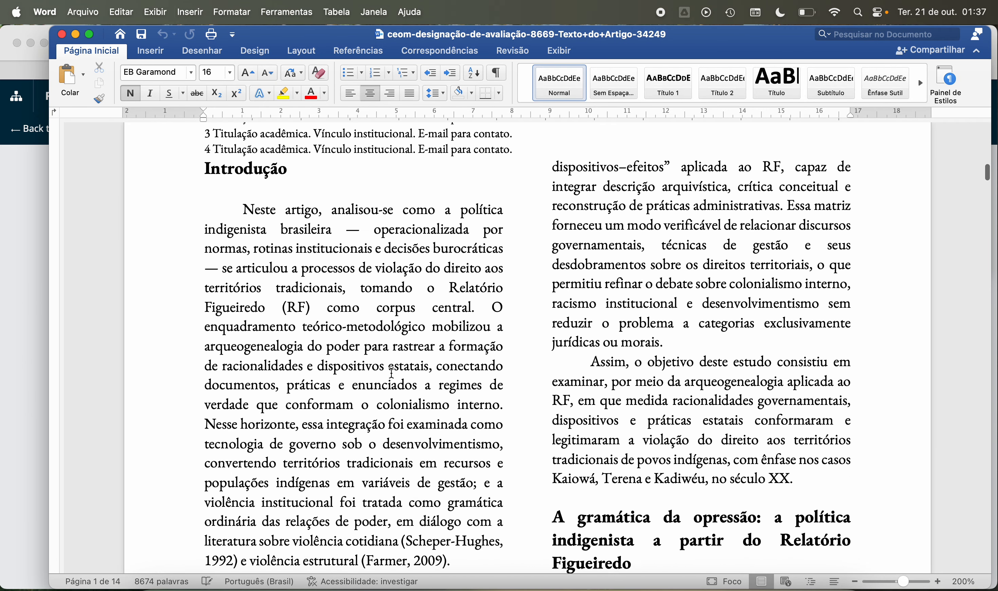
pyautogui.scroll(15, 392, 373)
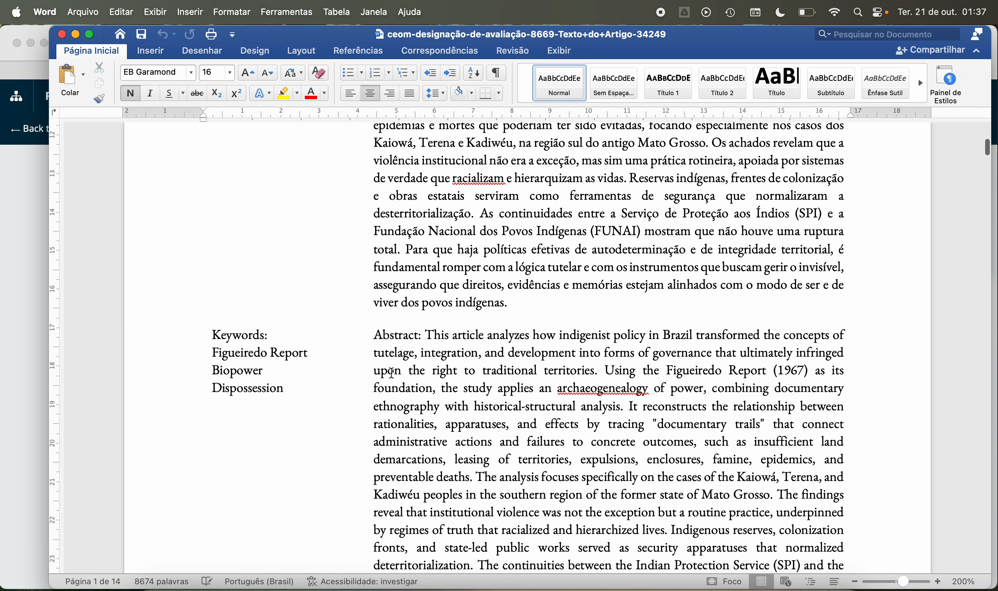
pyautogui.scroll(10, 392, 373)
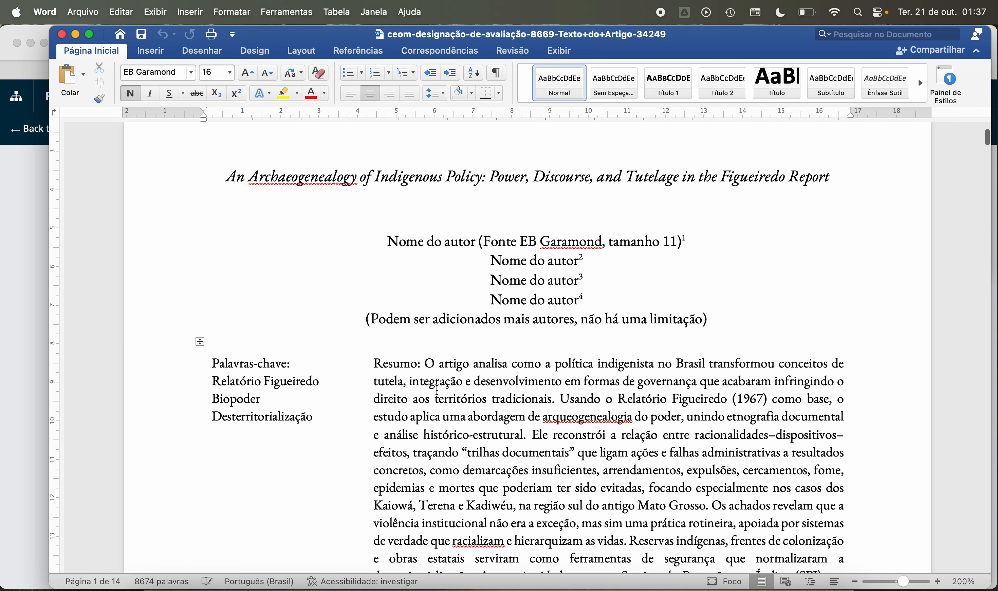
pyautogui.scroll(5, 469, 358)
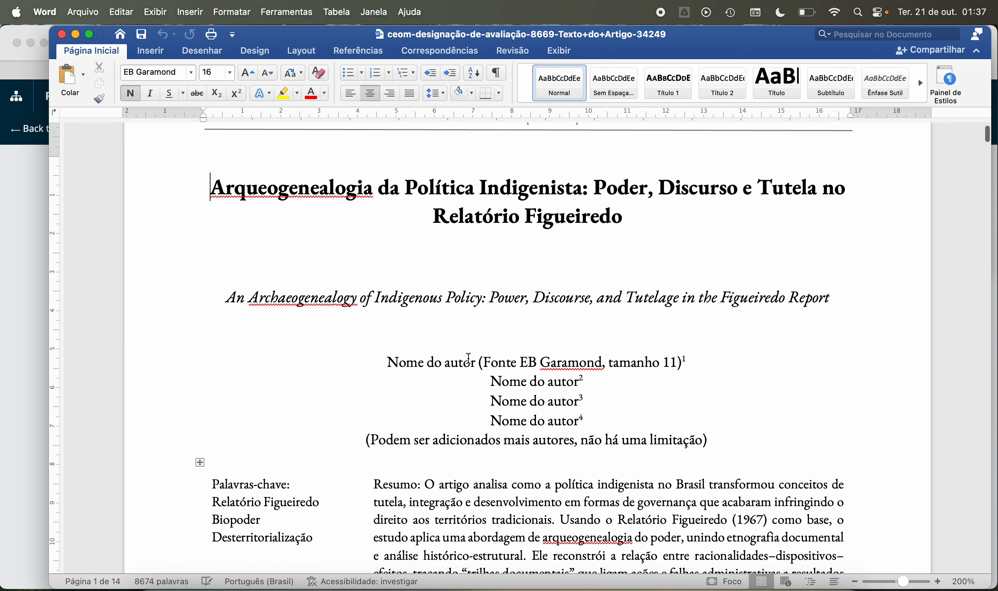
pyautogui.scroll(-15, 469, 358)
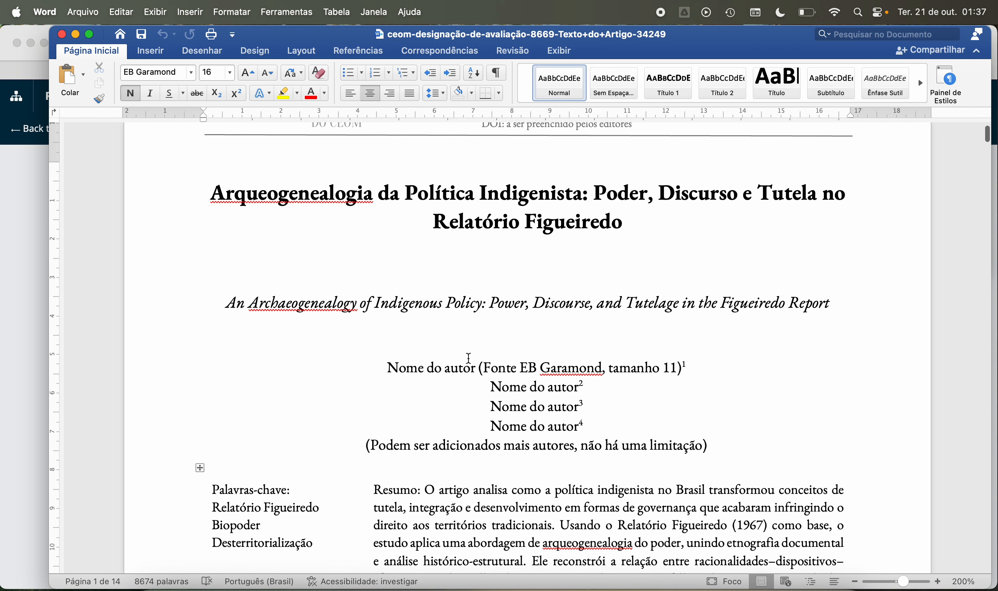
# Step: Read through the article body from the English abstract through the Relatório Figueiredo discussion on pages 3 to 5 and beyond
pyautogui.scroll(-15, 469, 358)
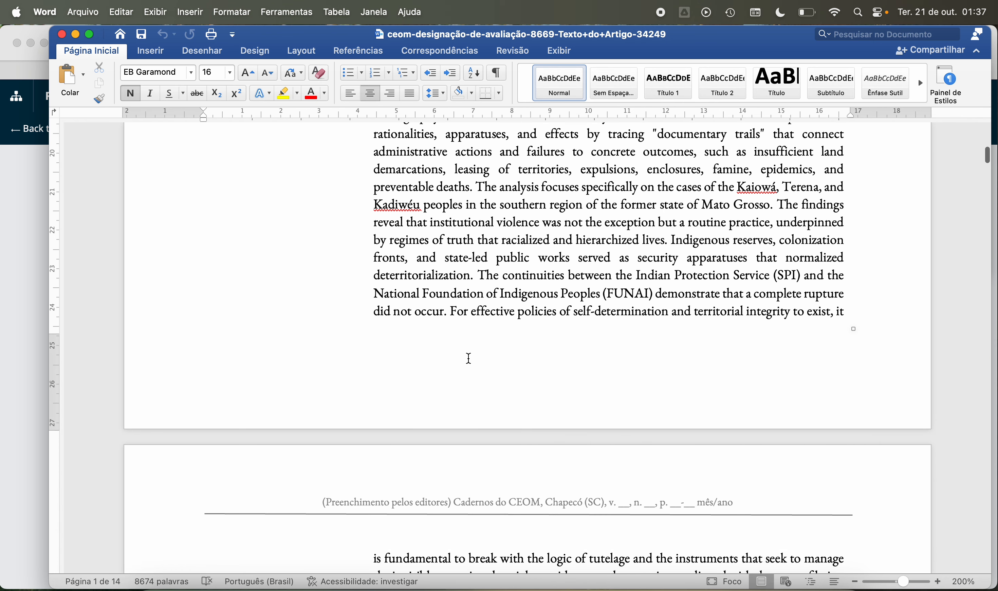
pyautogui.scroll(-15, 469, 358)
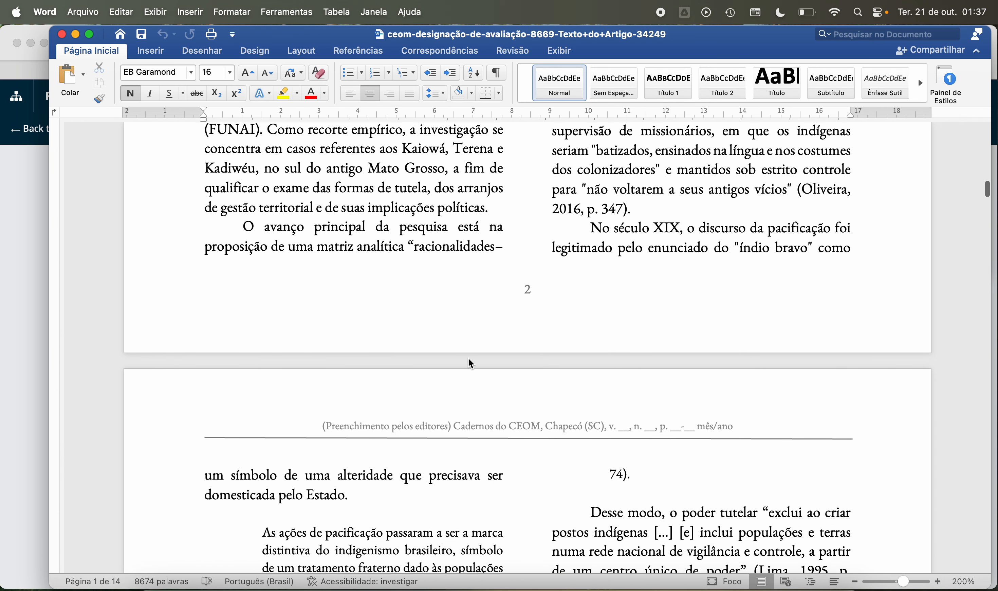
pyautogui.scroll(-20, 469, 358)
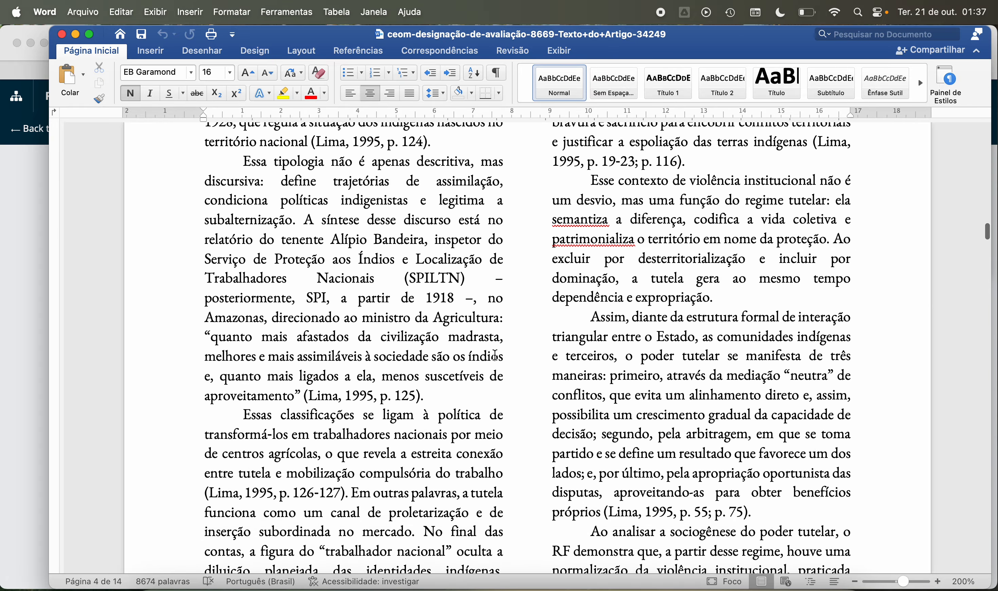
pyautogui.scroll(-15, 399, 387)
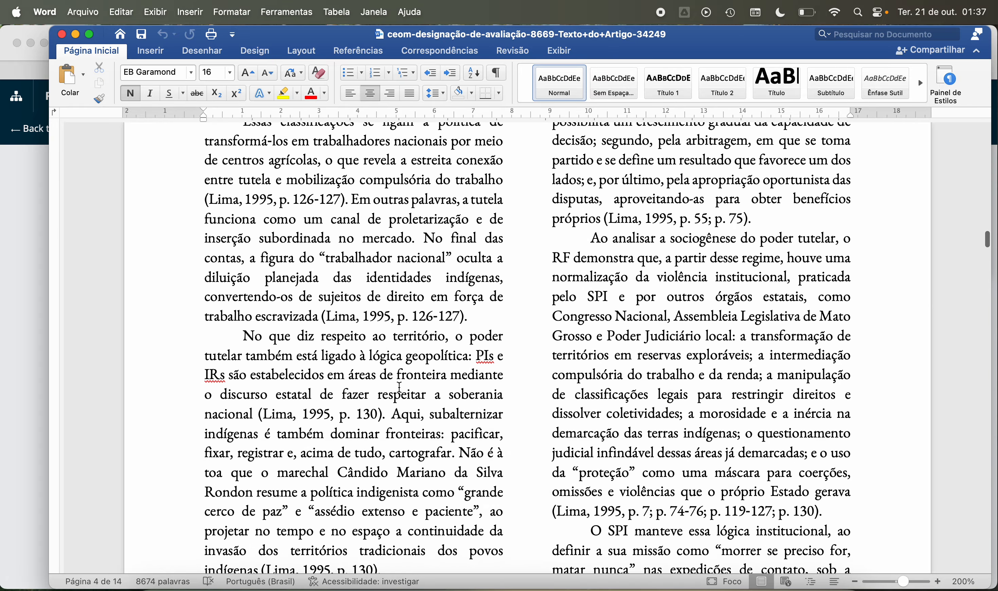
pyautogui.scroll(-12, 592, 368)
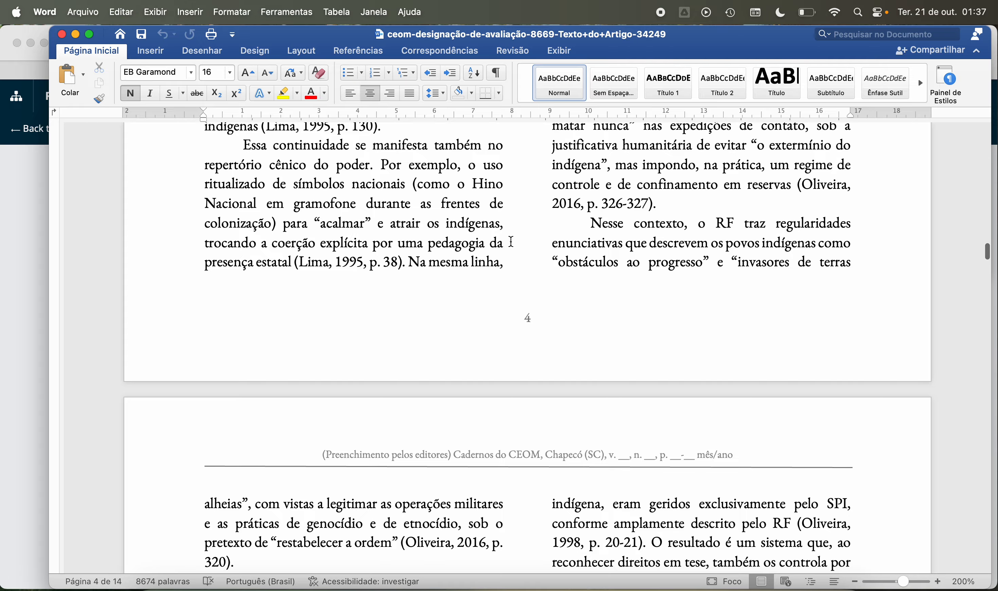
pyautogui.scroll(-13, 527, 243)
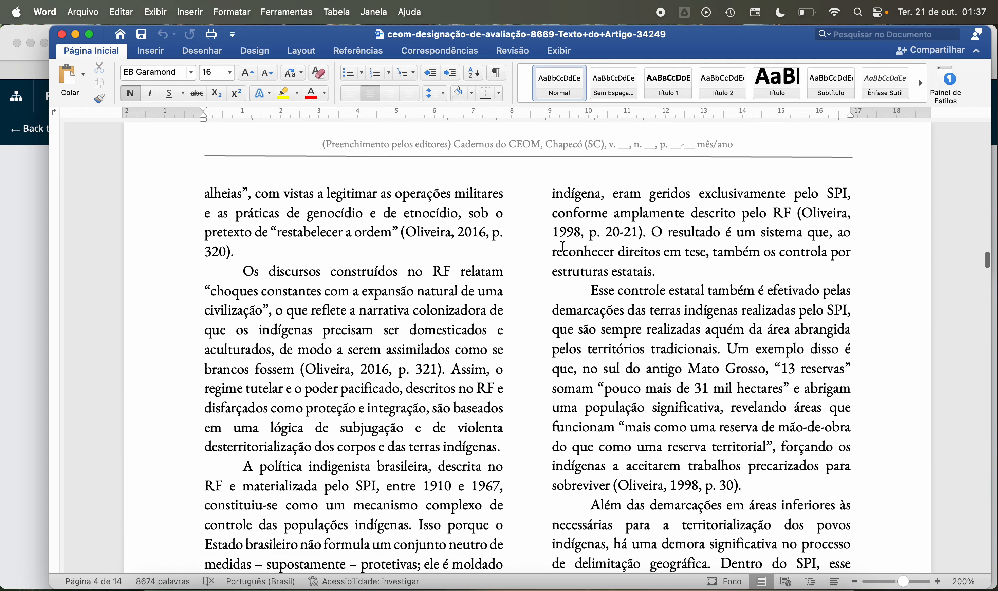
pyautogui.scroll(-7, 594, 301)
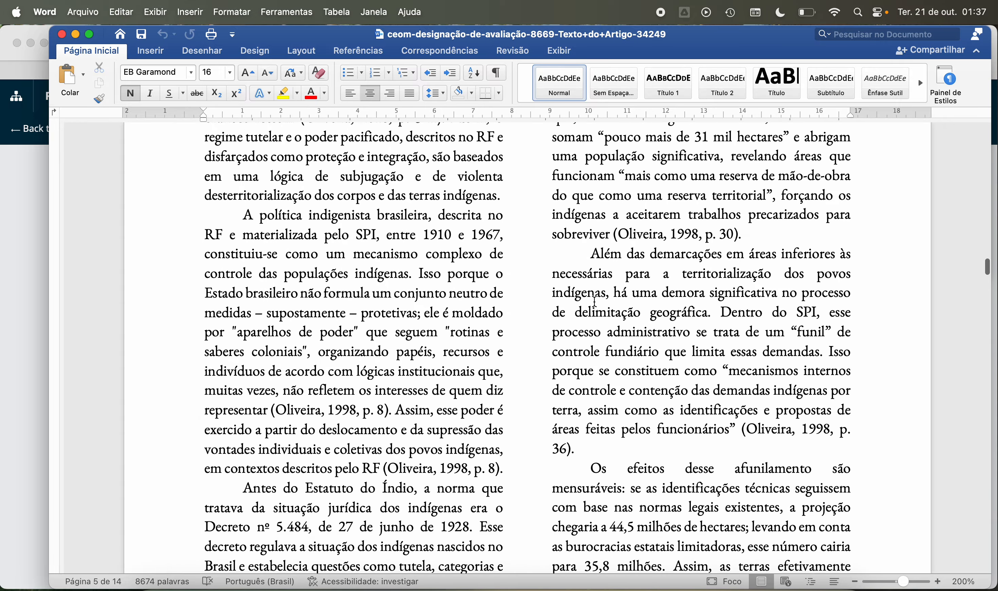
pyautogui.scroll(-3, 494, 276)
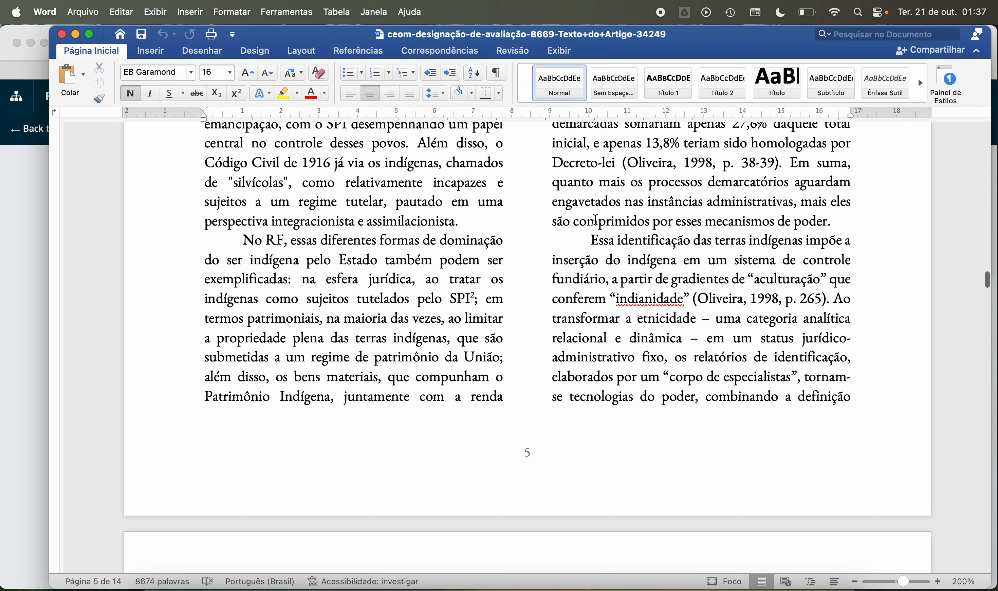
pyautogui.scroll(-20, 526, 281)
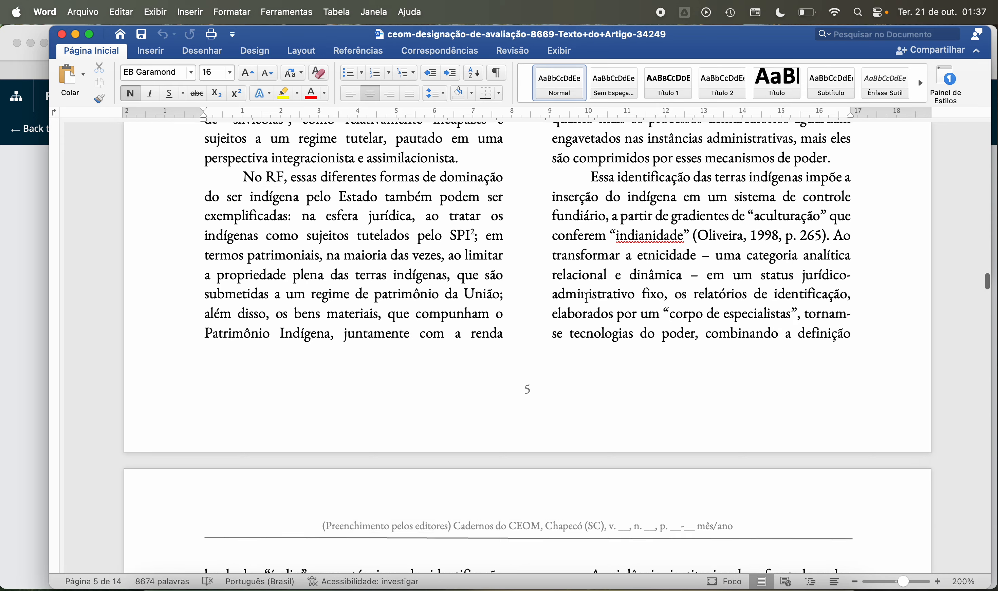
pyautogui.scroll(-15, 587, 299)
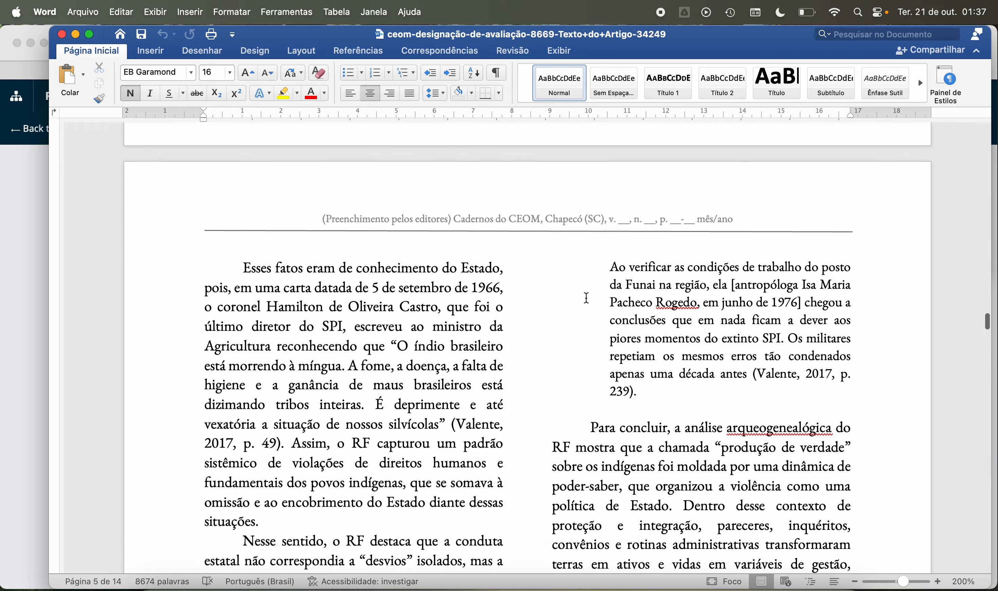
# Step: Look at the section on the 1963 Comissão Parlamentar de Inquérito and return to the English abstract on the first page
pyautogui.scroll(15, 587, 299)
pyautogui.scroll(-15, 587, 299)
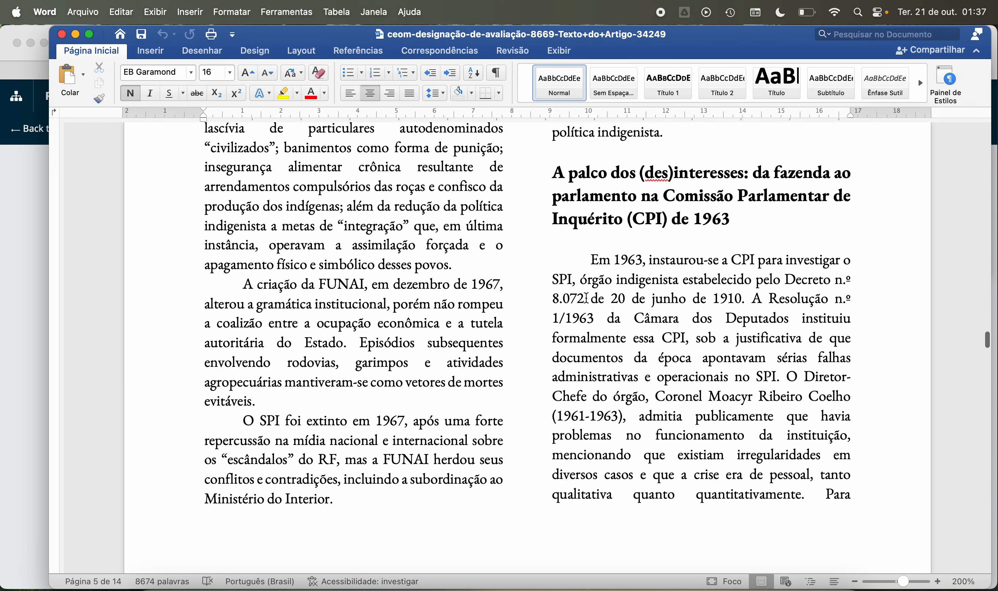
pyautogui.scroll(-10, 587, 299)
pyautogui.scroll(20, 587, 298)
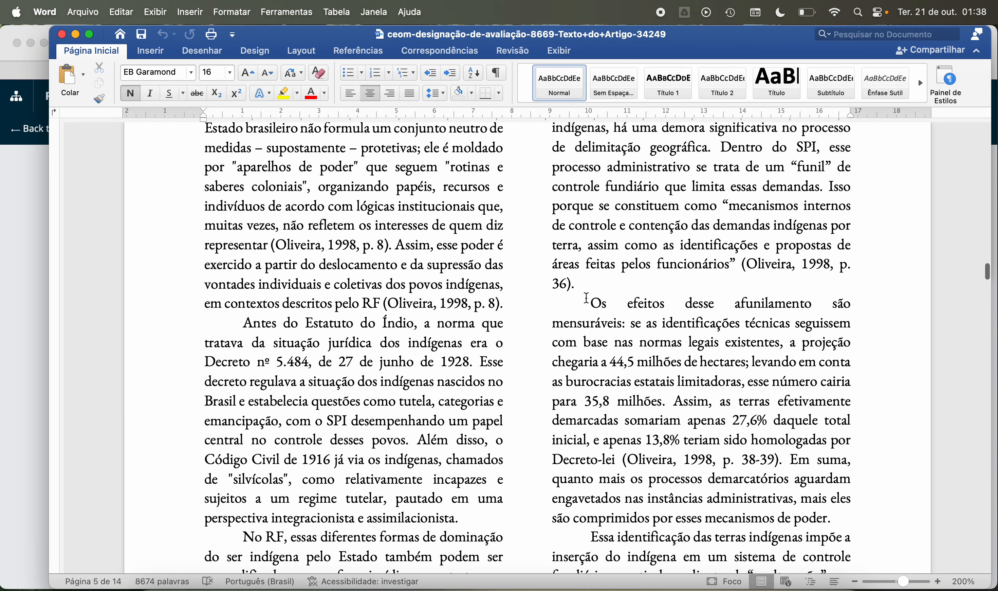
pyautogui.scroll(20, 587, 299)
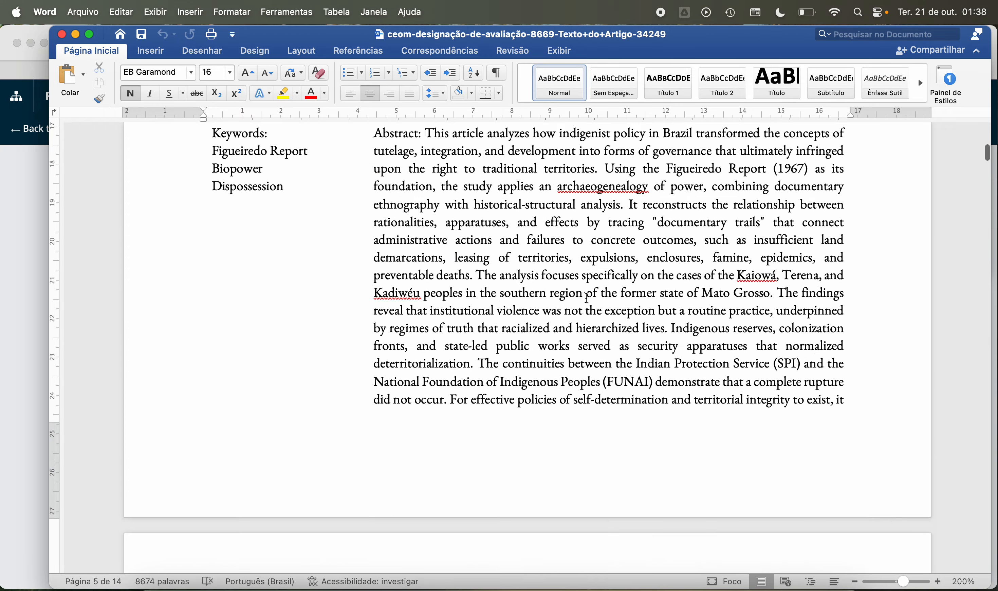
pyautogui.scroll(10, 586, 299)
pyautogui.scroll(-20, 587, 299)
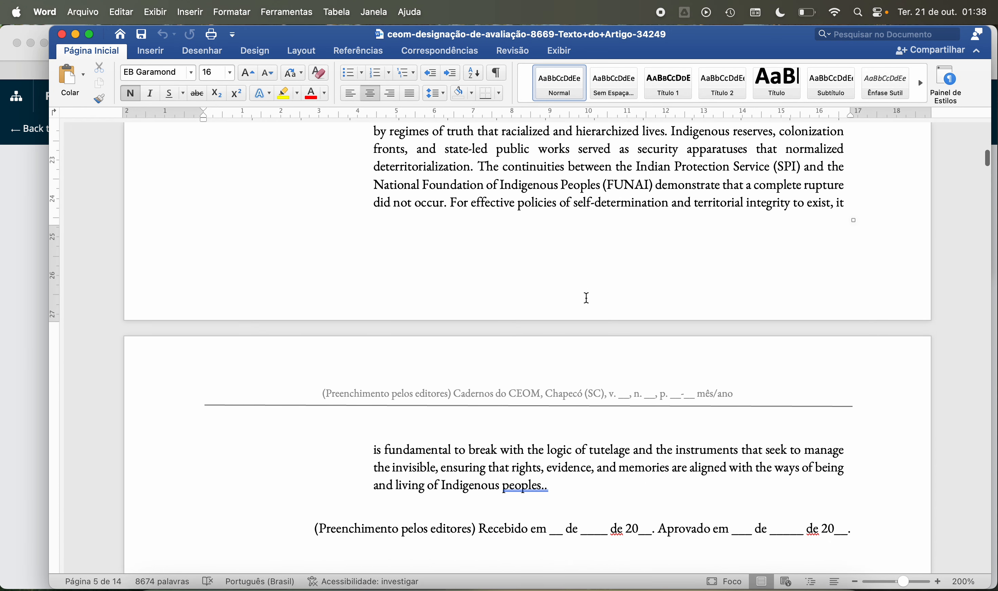
# Step: Skim the article's argument and block quotations from page 2 to page 12, going back to the tutelary power discussion on page 4
pyautogui.scroll(-8, 587, 299)
pyautogui.scroll(-15, 586, 299)
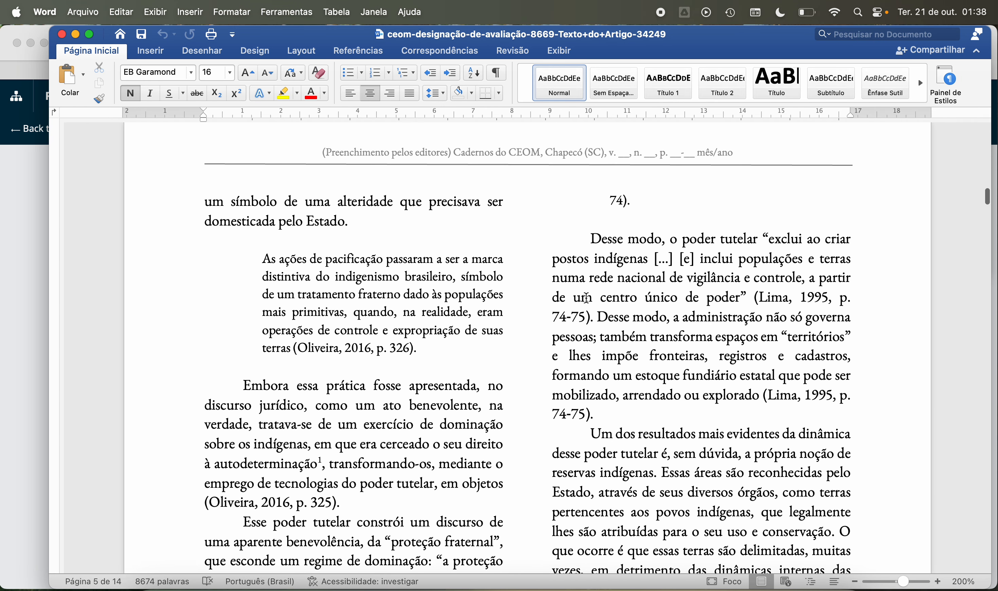
pyautogui.scroll(-14, 586, 299)
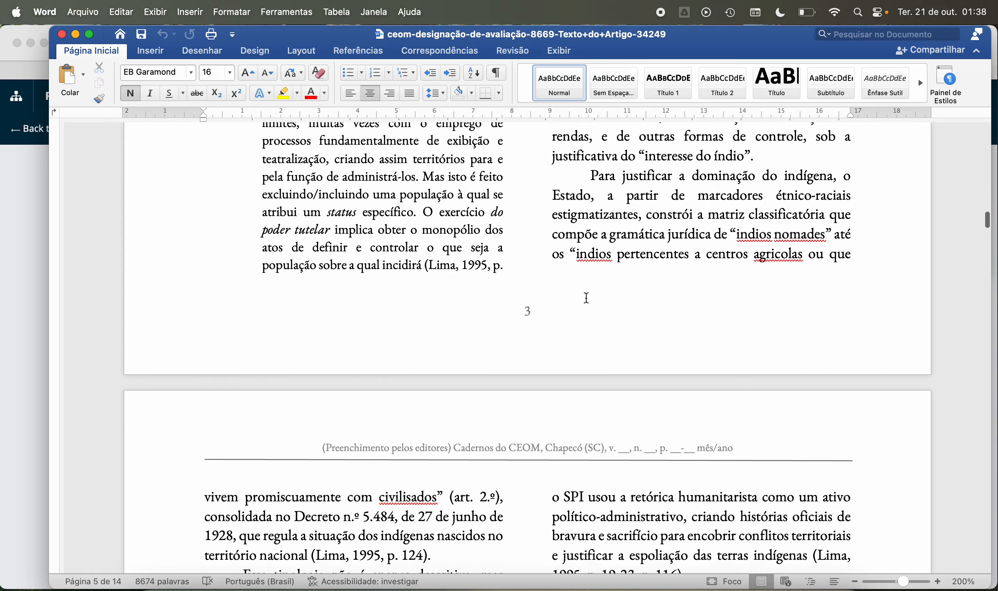
pyautogui.scroll(-20, 586, 299)
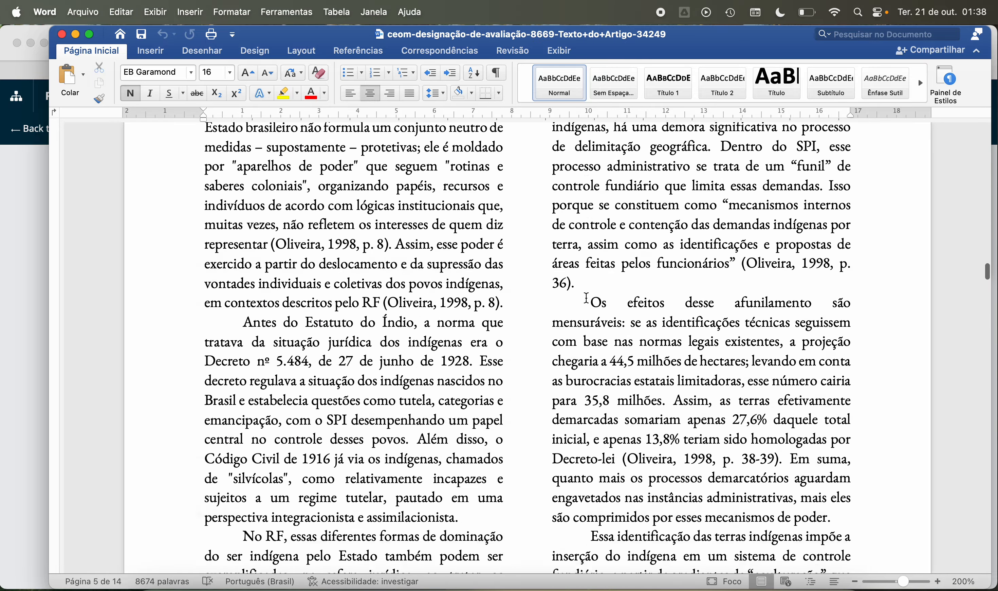
pyautogui.scroll(-20, 586, 299)
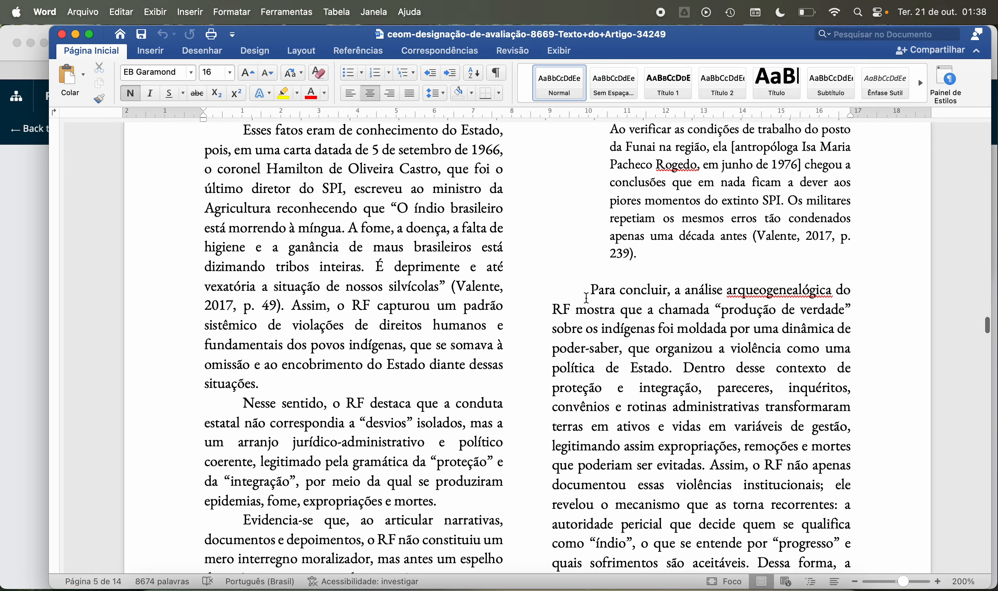
pyautogui.scroll(-20, 587, 299)
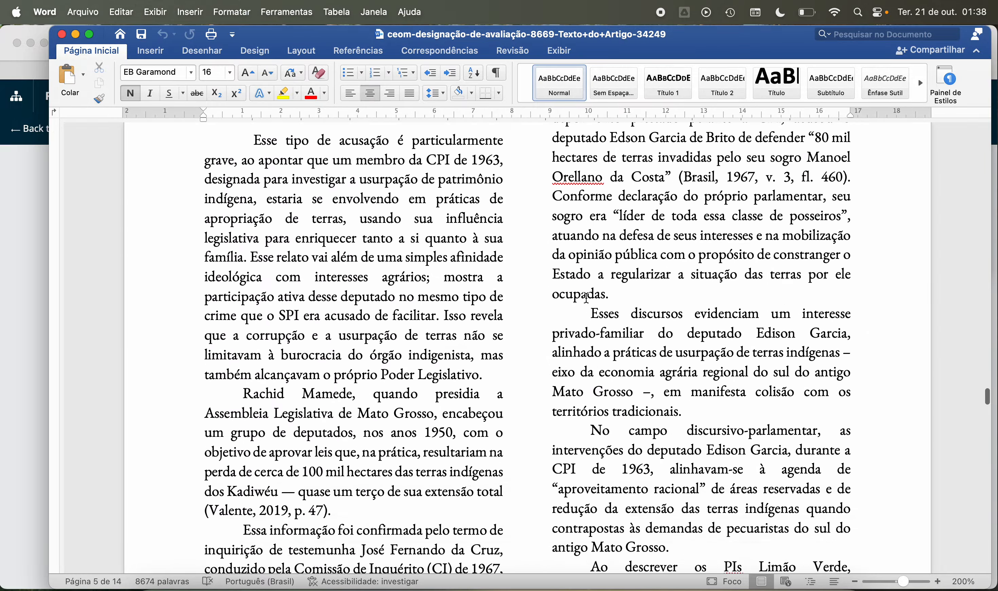
pyautogui.scroll(-20, 589, 300)
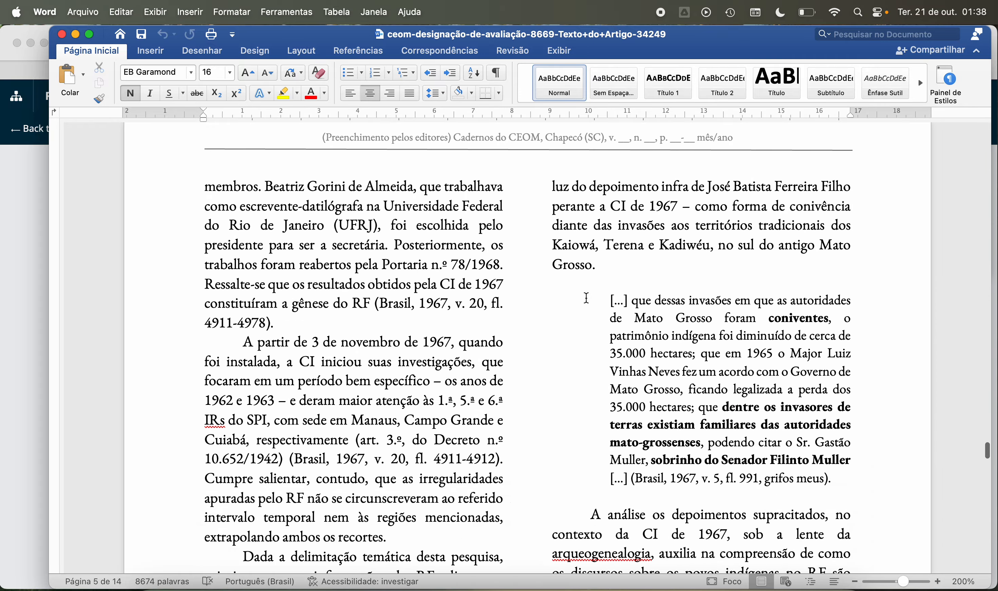
pyautogui.scroll(20, 587, 299)
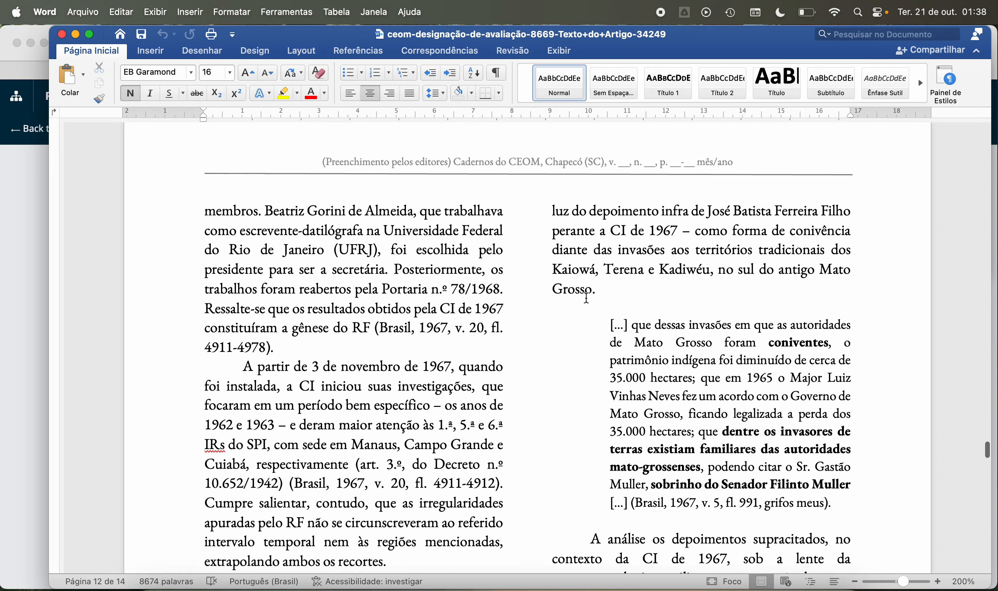
pyautogui.scroll(20, 587, 299)
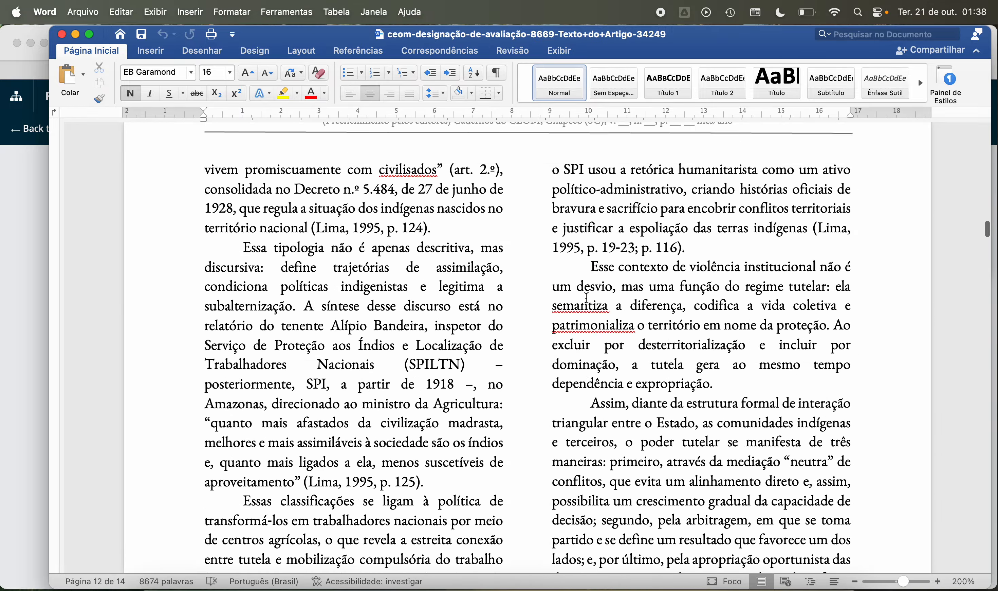
# Step: Place the cursor at the end of the English abstract on page 2 and turn on change tracking
pyautogui.scroll(20, 588, 303)
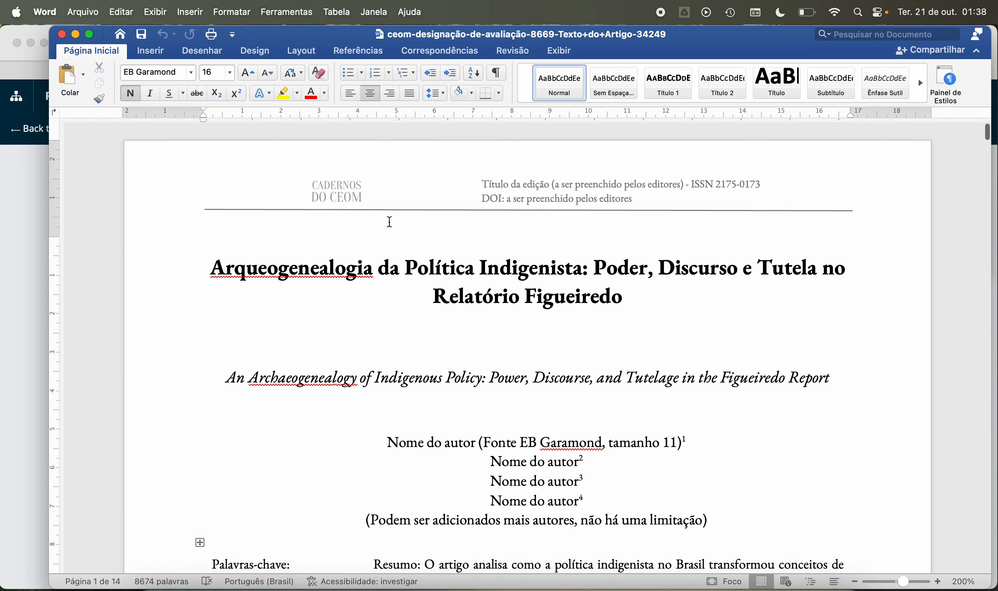
pyautogui.scroll(-5, 334, 319)
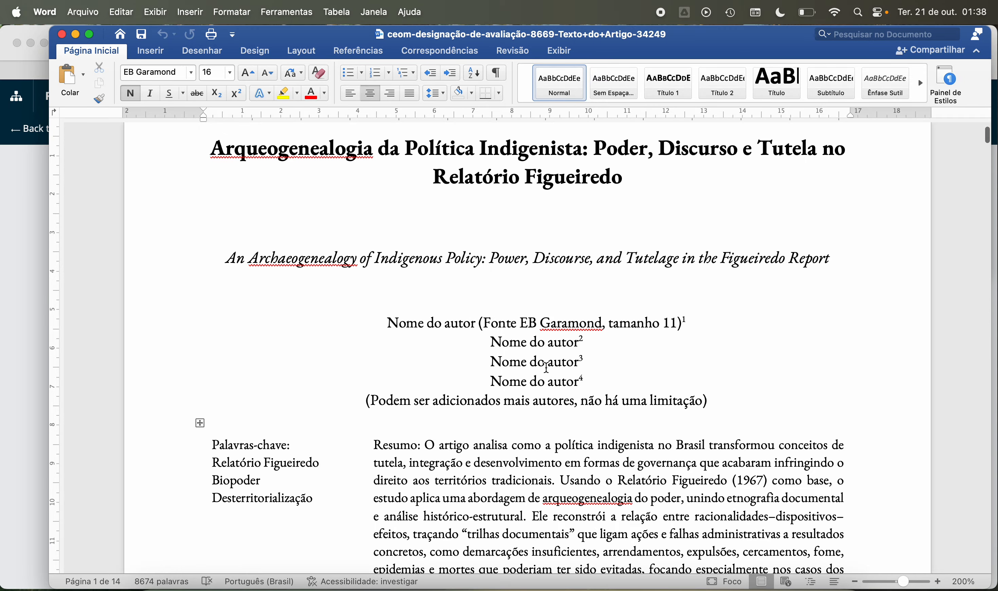
pyautogui.scroll(-20, 568, 326)
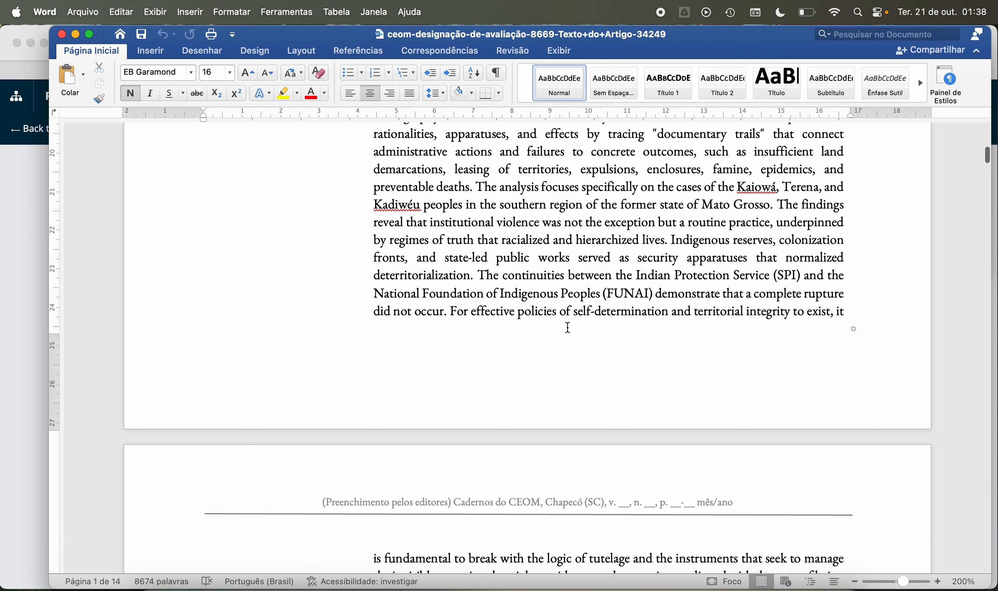
pyautogui.scroll(-3, 568, 327)
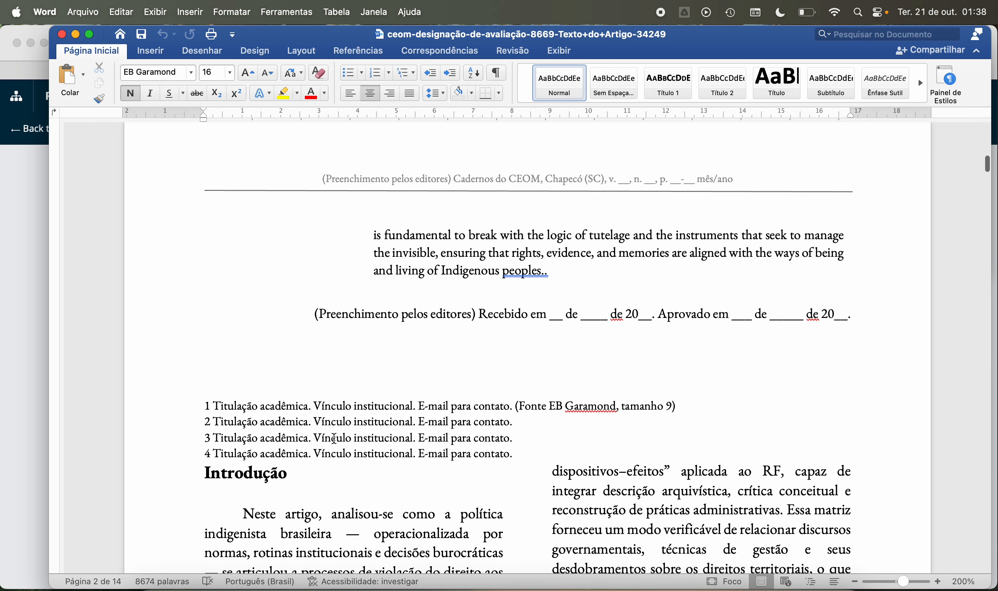
pyautogui.scroll(1, 378, 401)
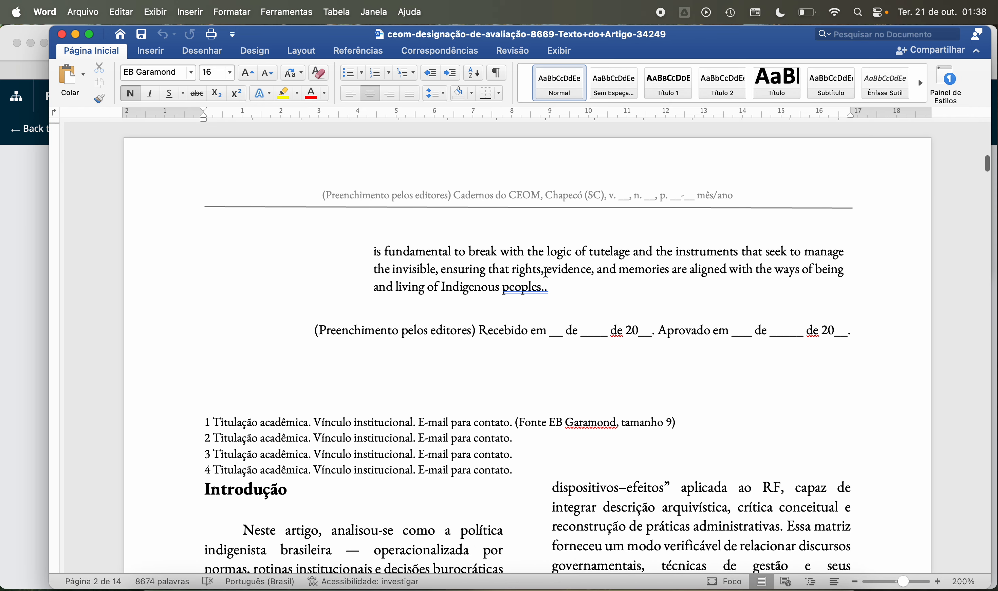
pyautogui.click(546, 286)
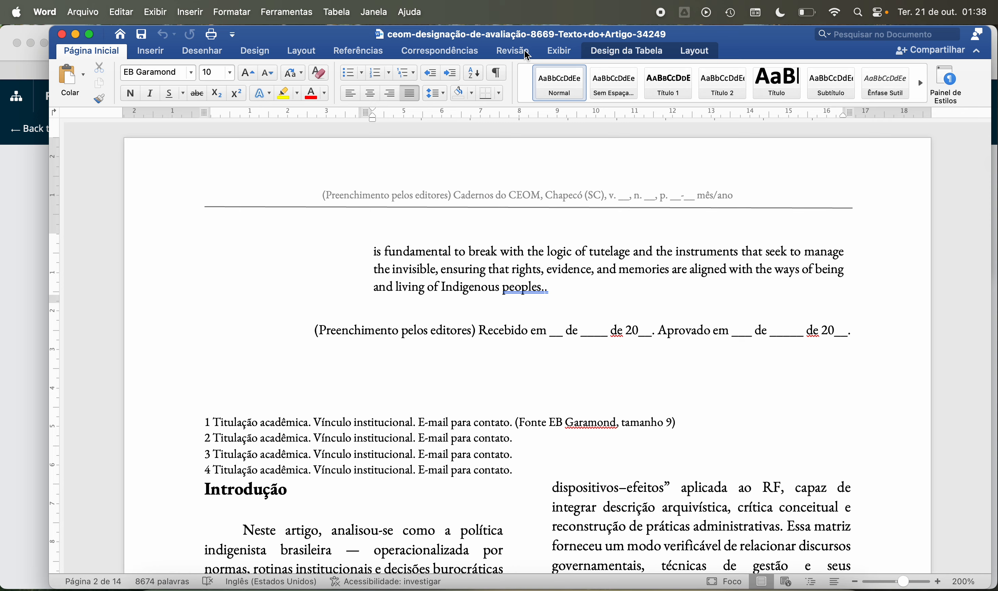
pyautogui.click(513, 50)
pyautogui.click(538, 84)
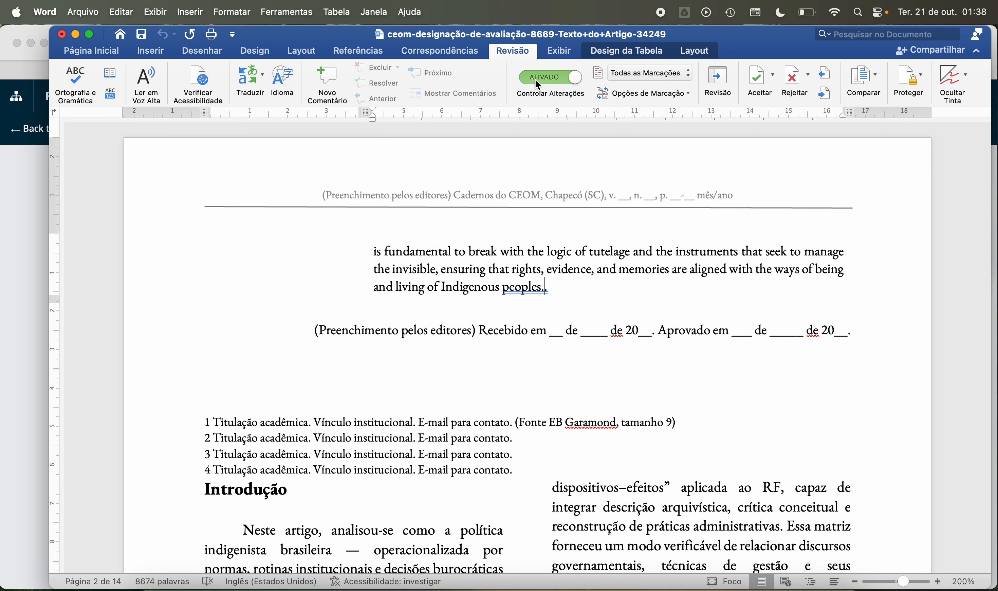
# Step: Check the markup display modes and markup options available for tracked changes
pyautogui.click(612, 76)
pyautogui.click(625, 80)
pyautogui.click(645, 73)
pyautogui.click(648, 90)
# Step: Check the document's general and summary properties for author details and close them without changes
pyautogui.click(84, 13)
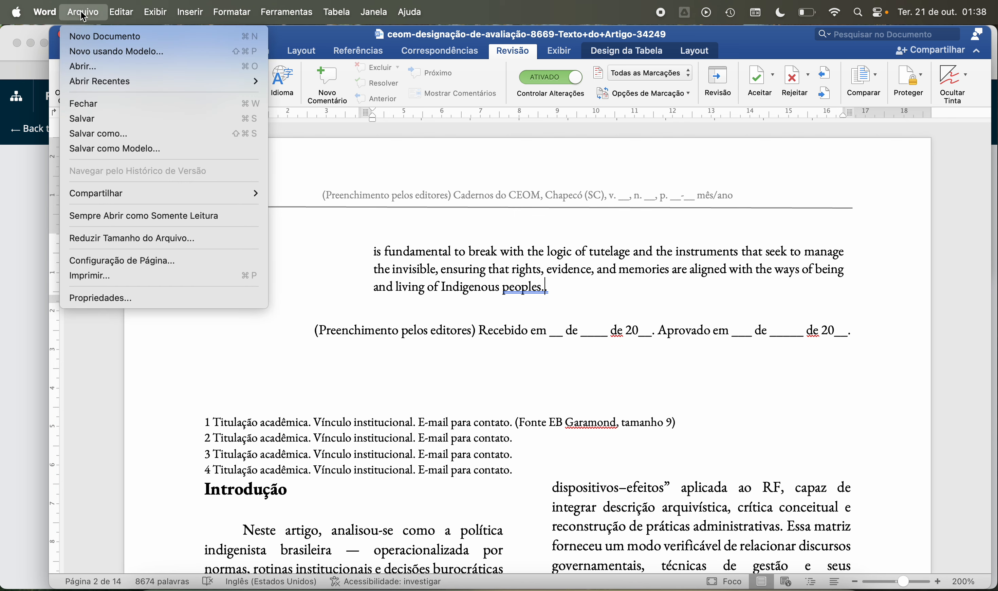
pyautogui.click(126, 295)
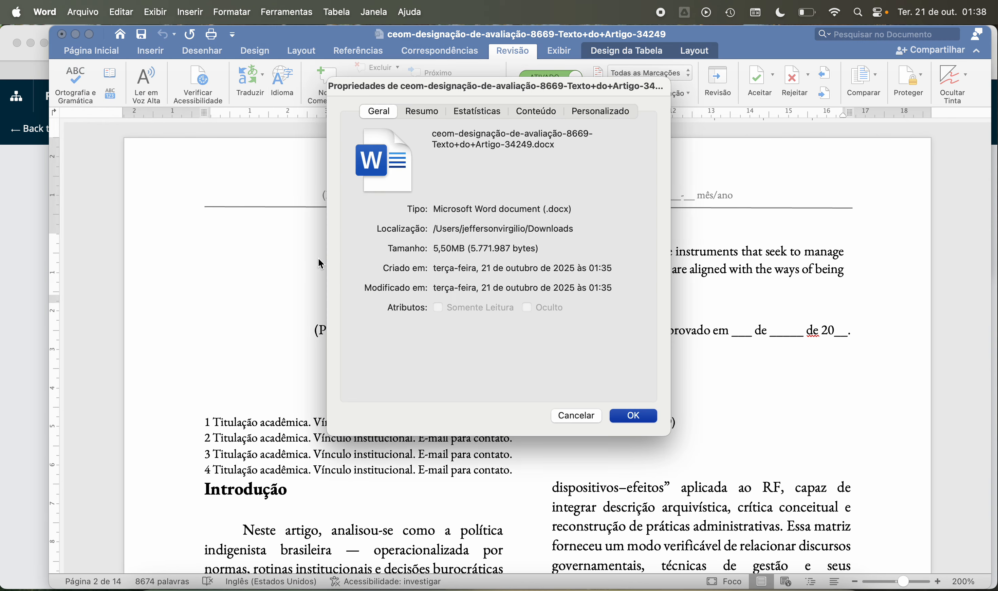
pyautogui.click(432, 114)
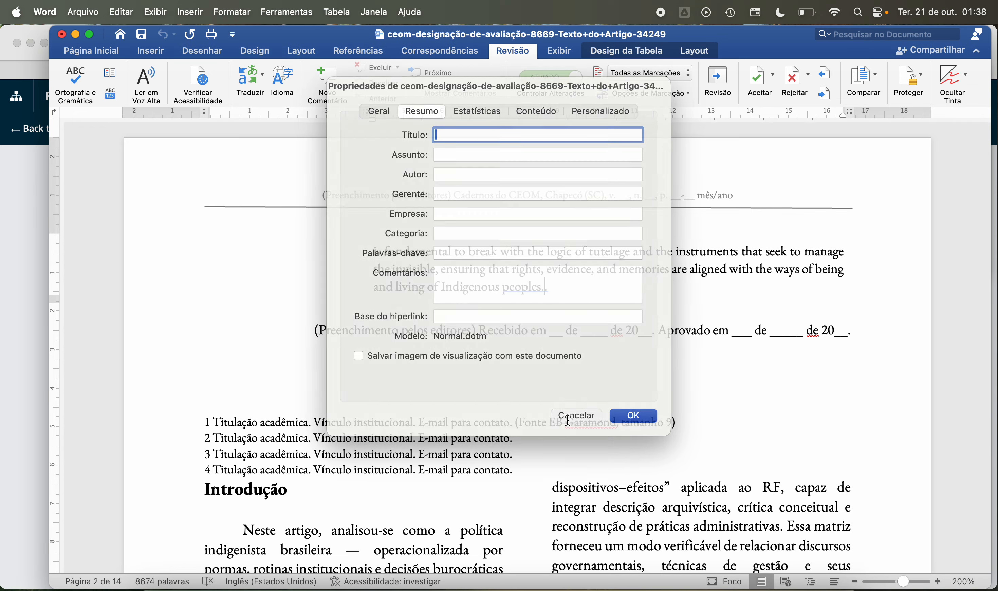
pyautogui.click(575, 417)
pyautogui.click(454, 342)
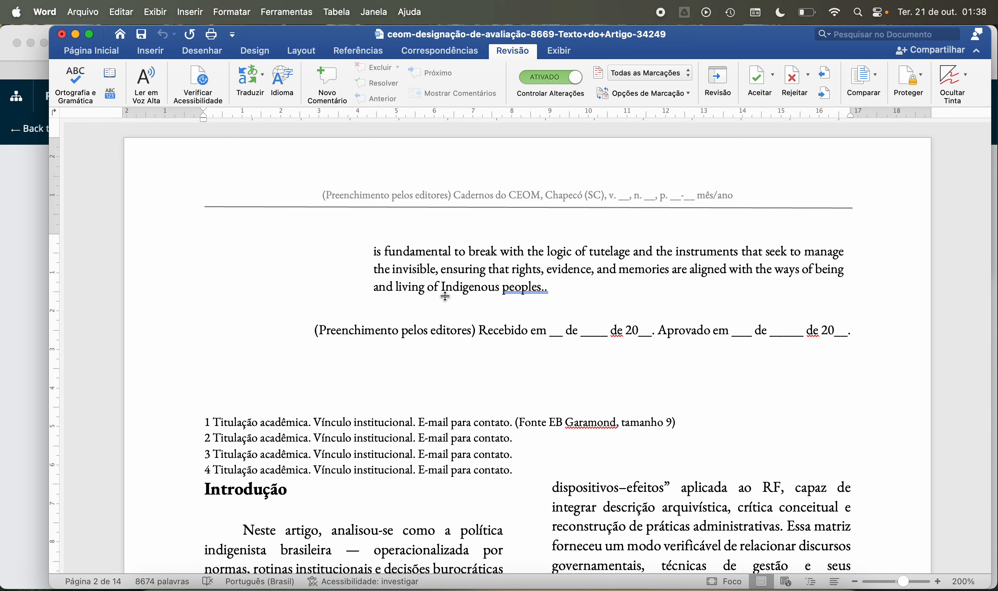
# Step: Try overwriting "of Indigenous" in the English abstract's last line and undo the edit
pyautogui.moveTo(438, 293); pyautogui.dragTo(455, 296)
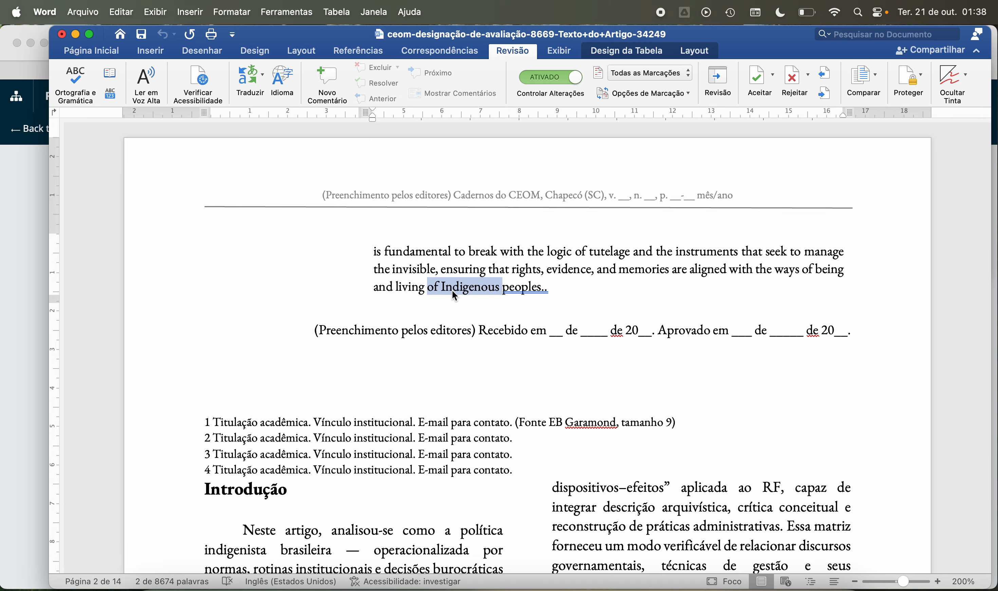
pyautogui.write('c')
pyautogui.press('super+z')
# Step: Set the document zoom to 150% and return to the article's title on page 1
pyautogui.click(565, 51)
pyautogui.click(378, 79)
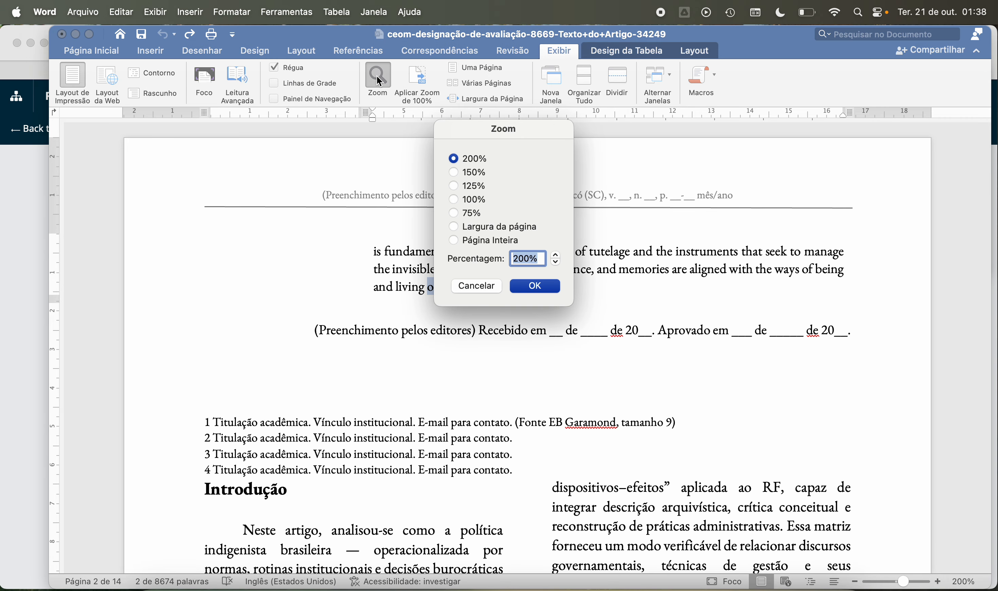
pyautogui.click(454, 172)
pyautogui.click(535, 286)
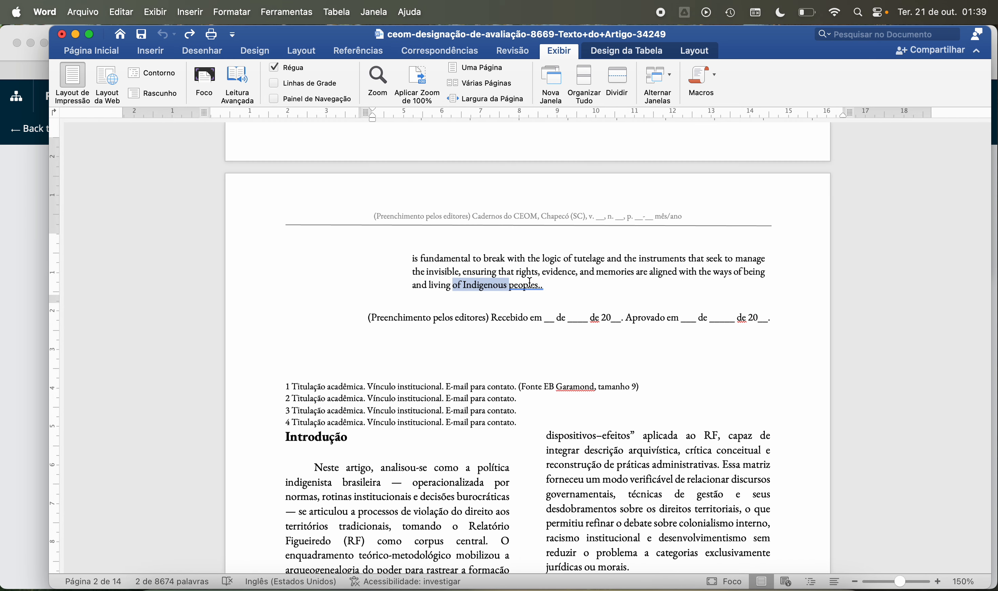
pyautogui.scroll(10, 391, 274)
pyautogui.scroll(15, 391, 274)
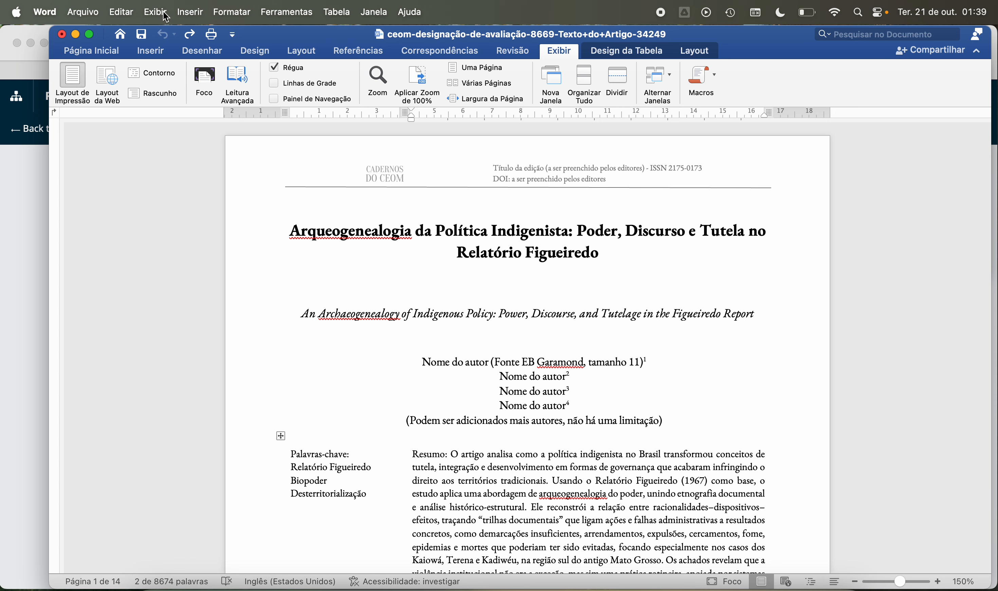
pyautogui.click(375, 13)
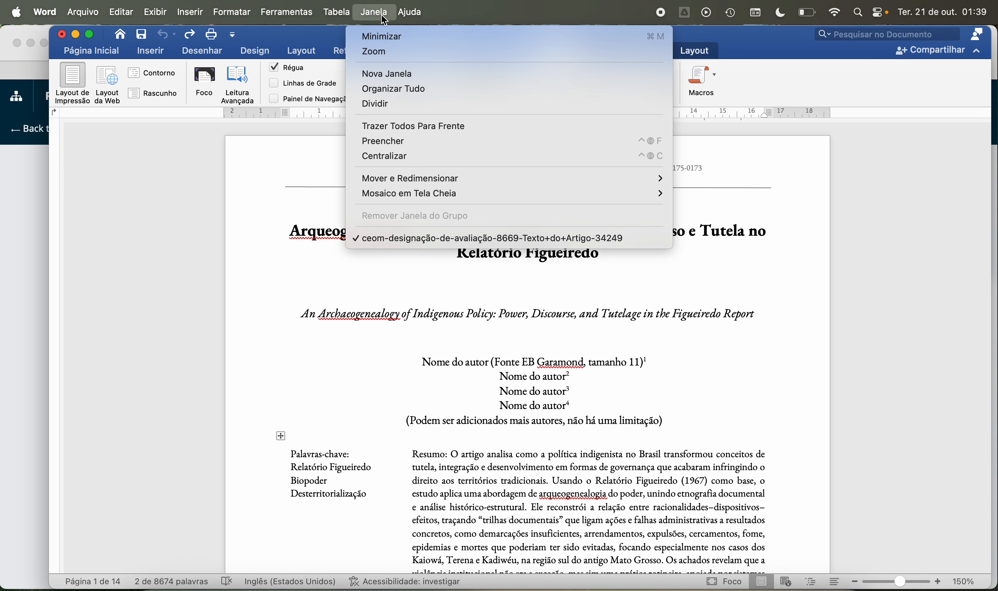
pyautogui.moveTo(410, 13)
pyautogui.click(791, 48)
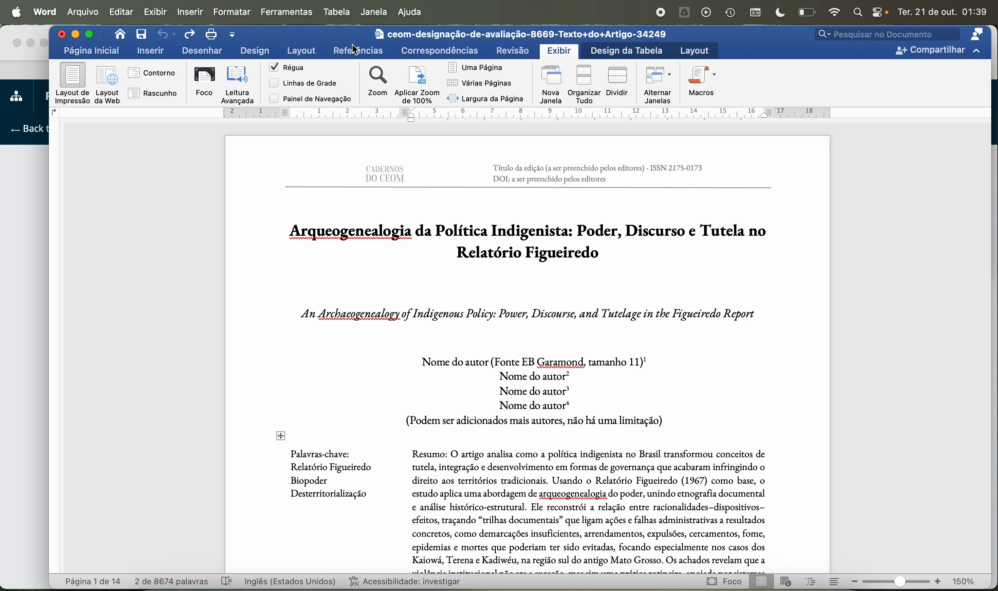
# Step: Recheck the author and other summary fields in the document properties and leave them without changes
pyautogui.click(52, 16)
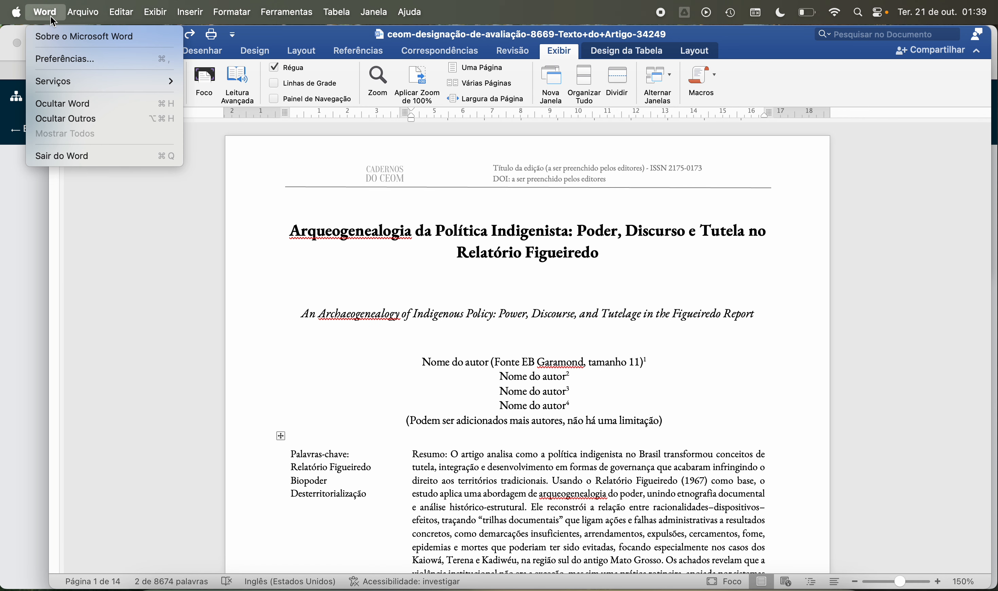
pyautogui.moveTo(81, 12)
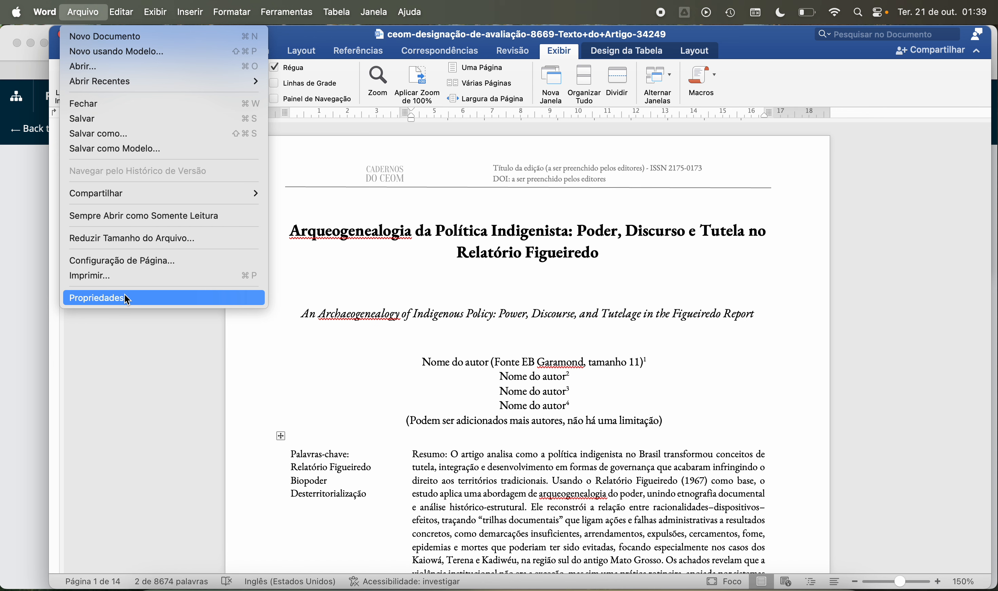
pyautogui.moveTo(122, 7)
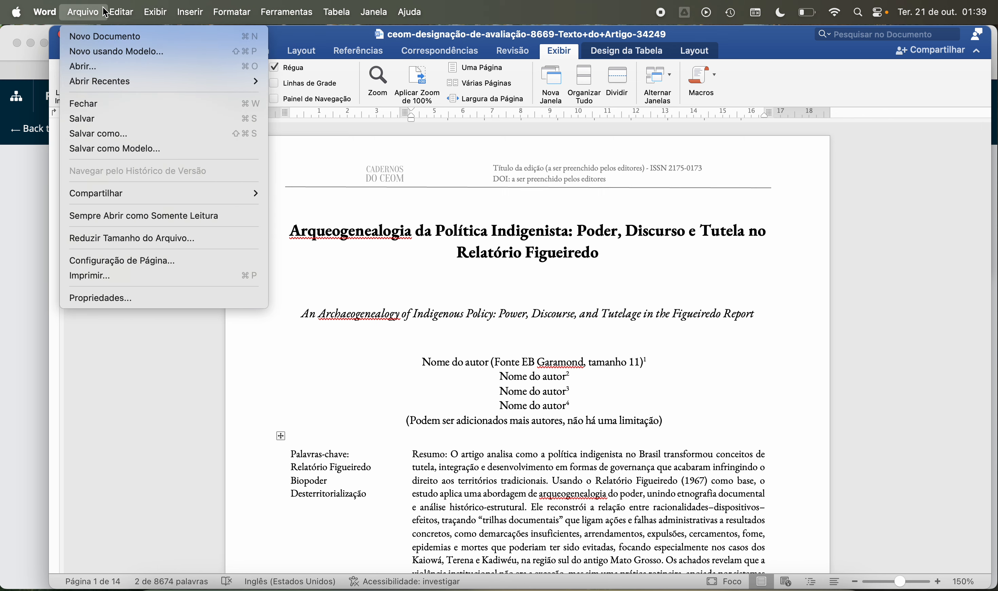
pyautogui.moveTo(208, 14)
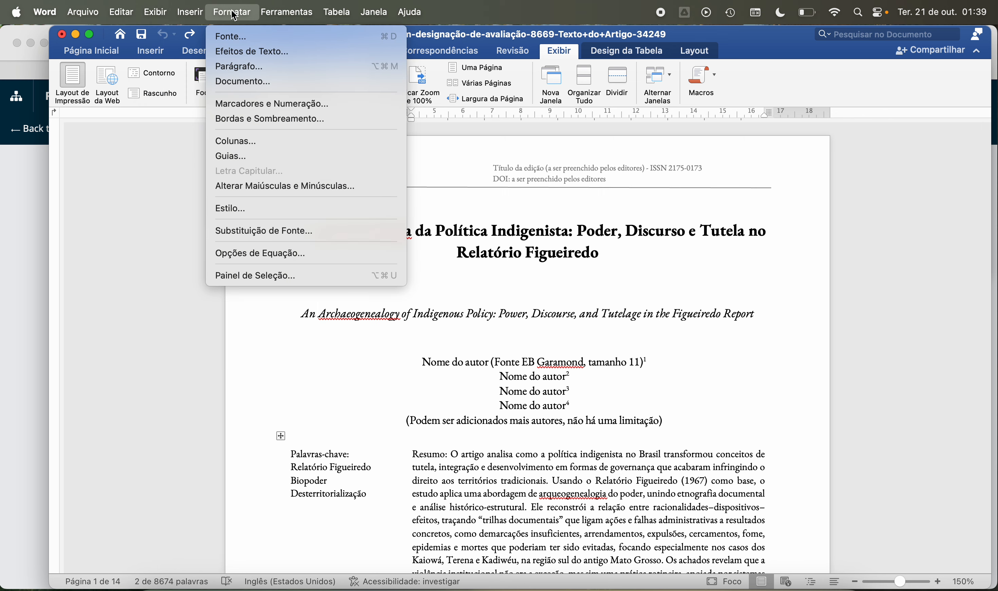
pyautogui.moveTo(268, 14)
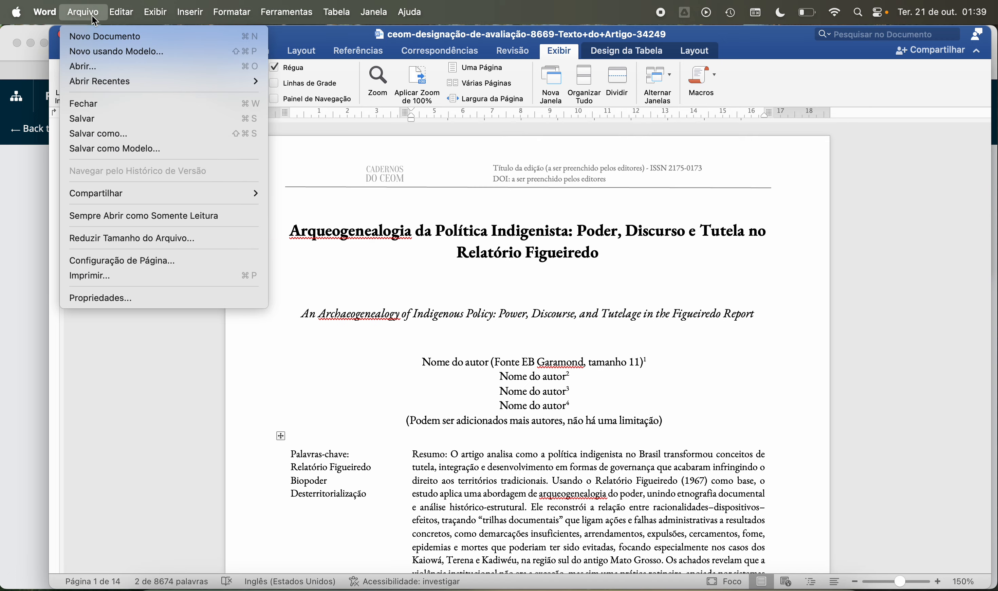
pyautogui.click(113, 298)
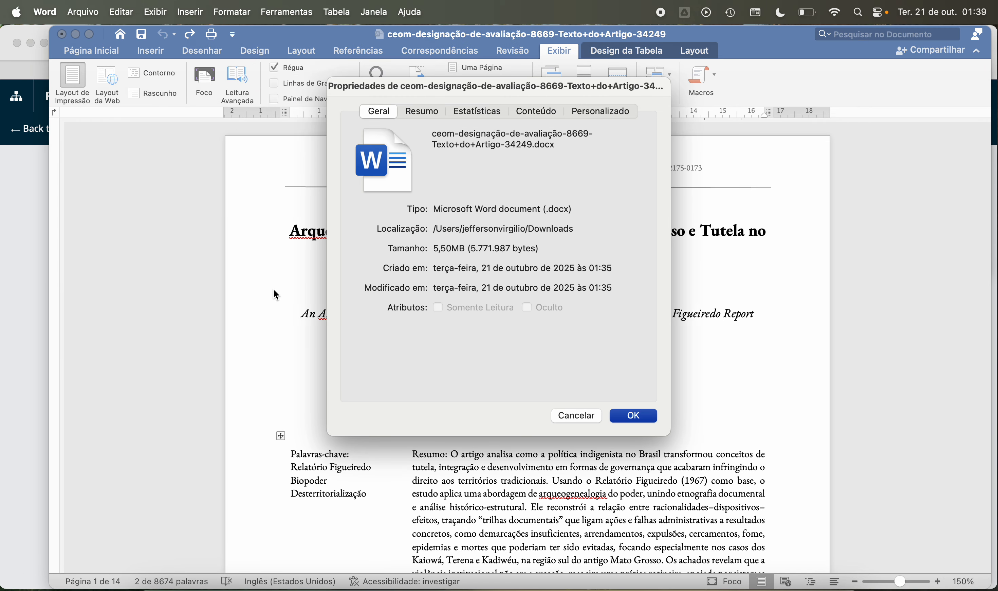
pyautogui.click(432, 115)
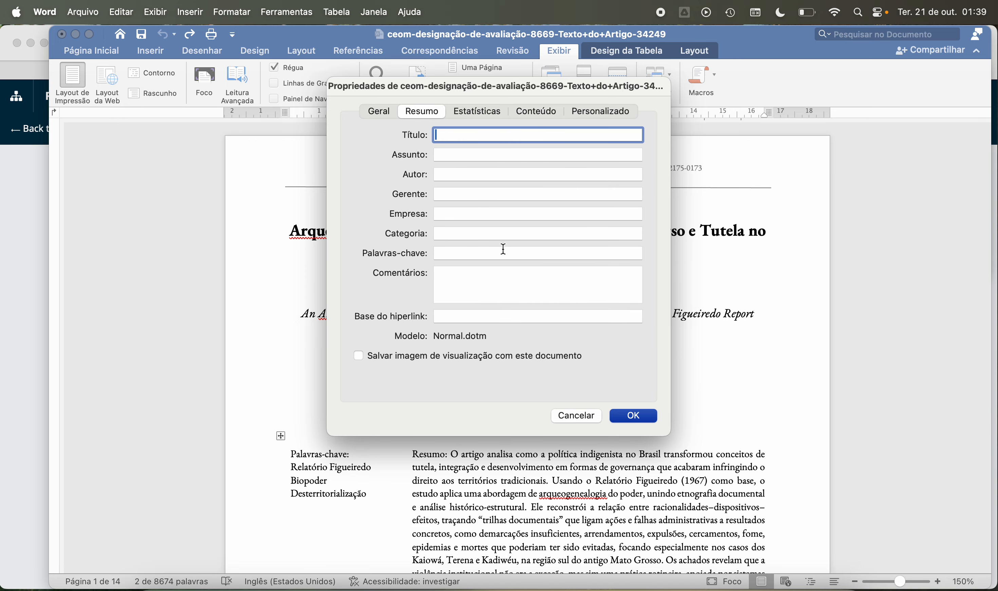
pyautogui.click(562, 420)
# Step: Set the user information in the Word preferences to the name SUPER AVALIADOR and the initials SA
pyautogui.click(17, 13)
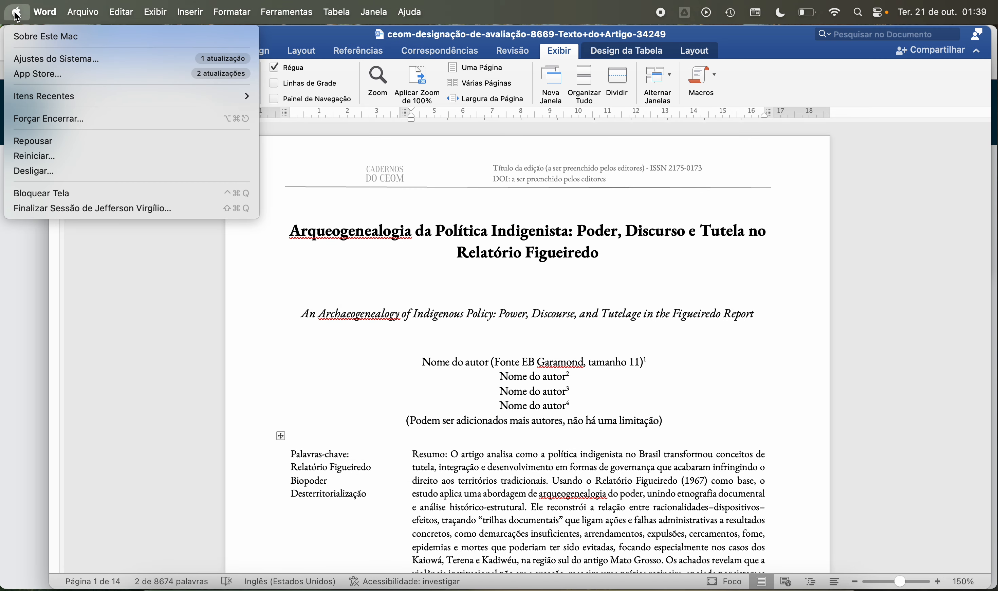
pyautogui.moveTo(46, 6)
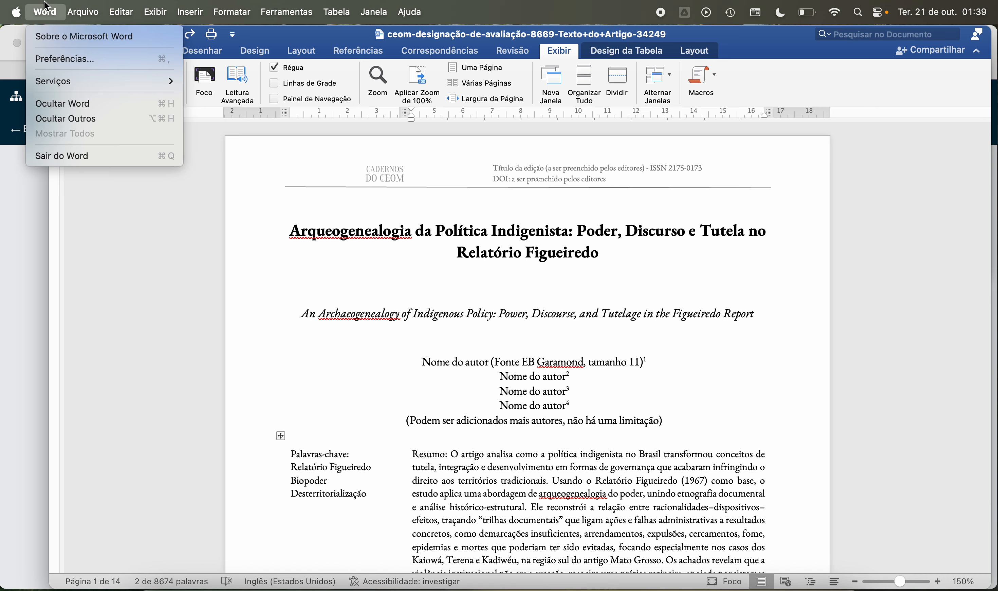
pyautogui.click(62, 58)
pyautogui.click(328, 354)
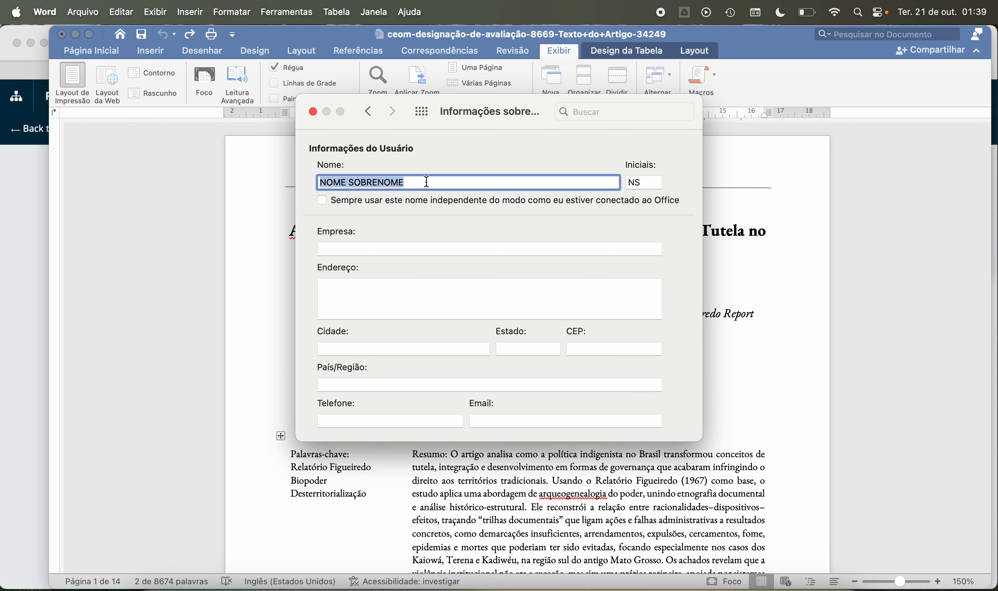
pyautogui.write('SUPER AVALIADOR')
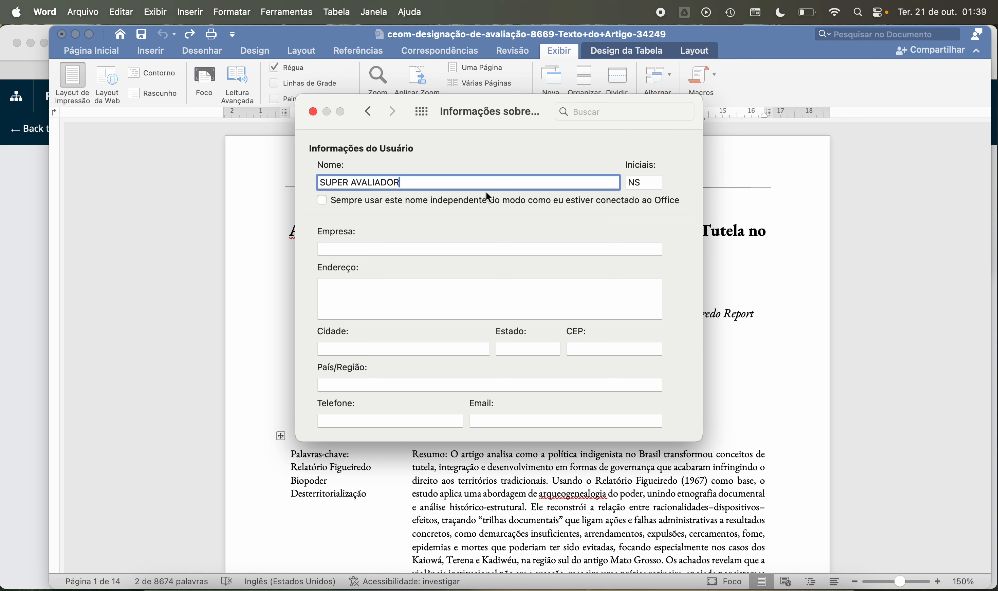
pyautogui.doubleClick(644, 182)
pyautogui.write('S')
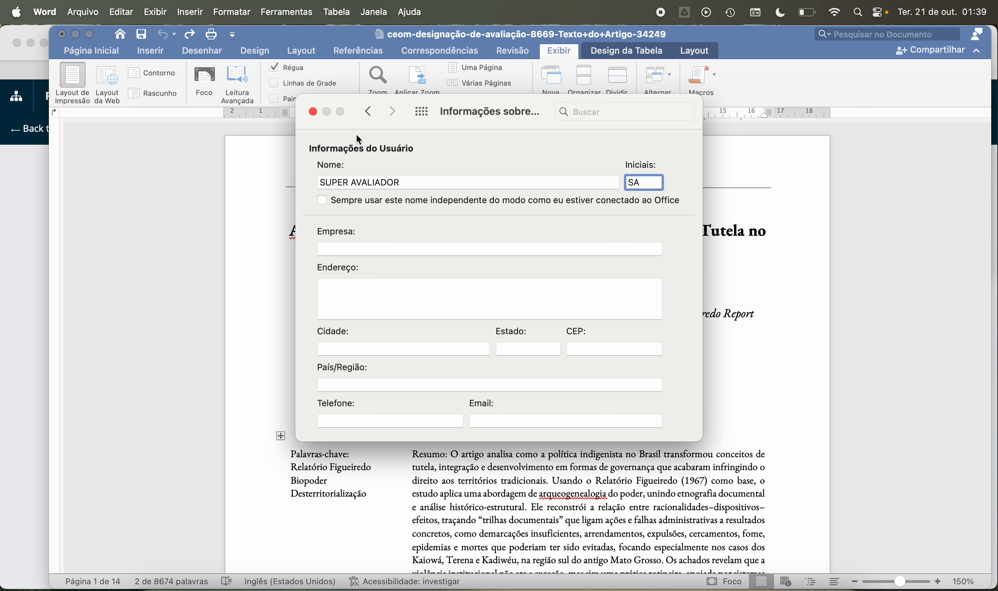
pyautogui.click(313, 112)
pyautogui.click(347, 312)
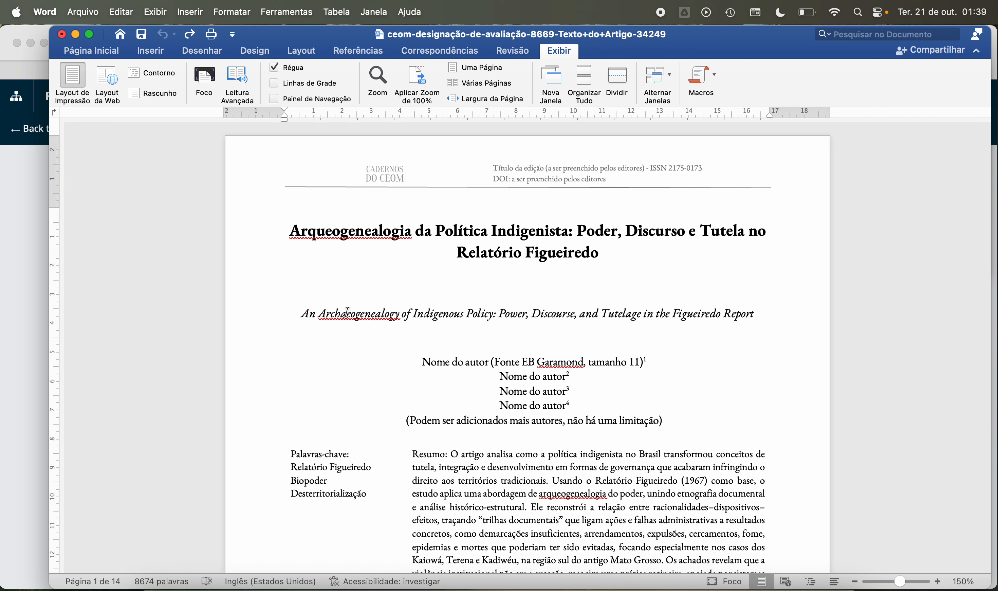
# Step: Look over the Portuguese and English abstracts and keywords down to the start of the Introdução on page 2
pyautogui.scroll(-10, 348, 312)
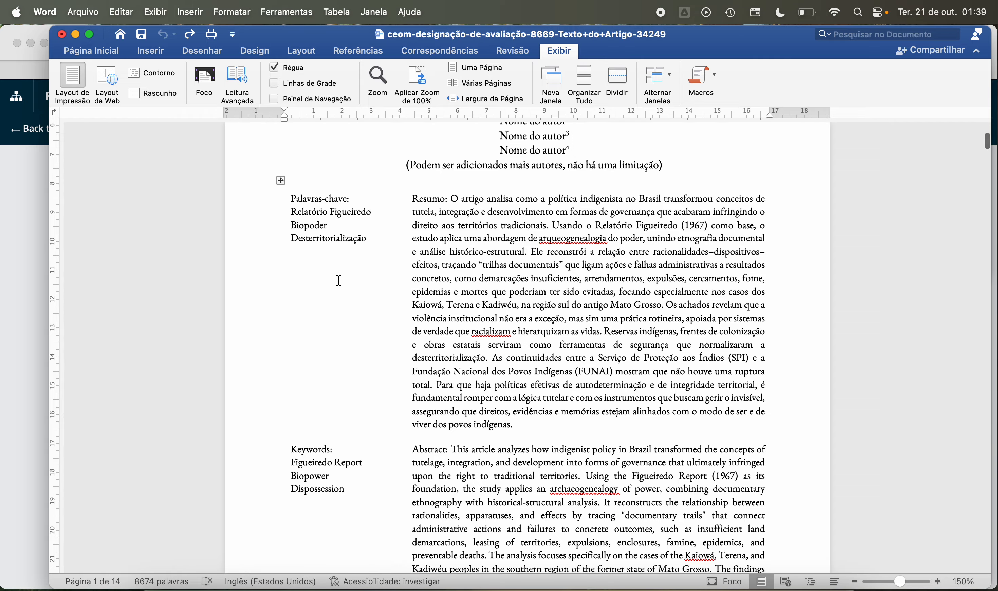
pyautogui.scroll(4, 465, 260)
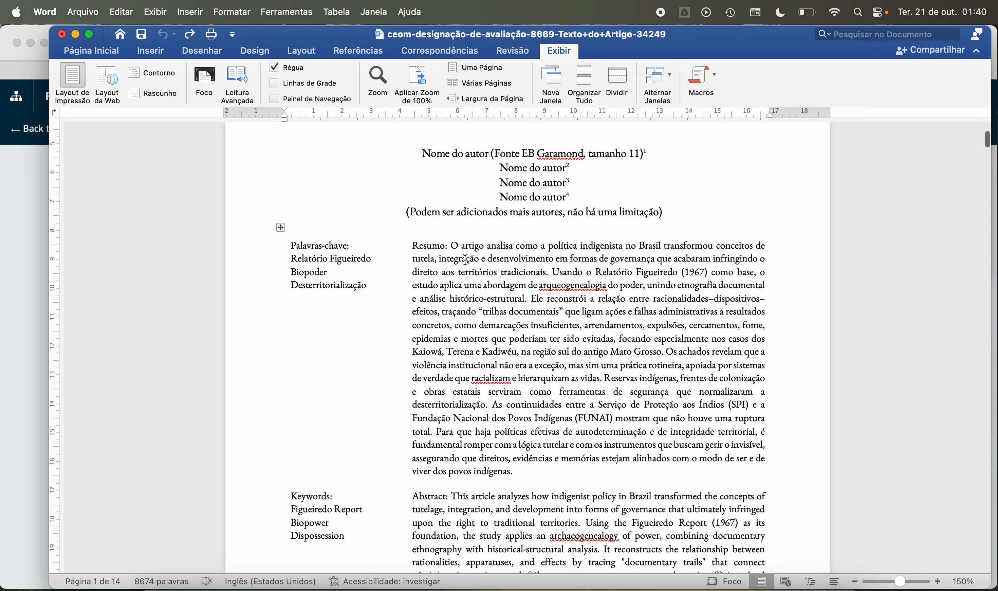
pyautogui.scroll(-4, 567, 237)
pyautogui.scroll(-5, 541, 323)
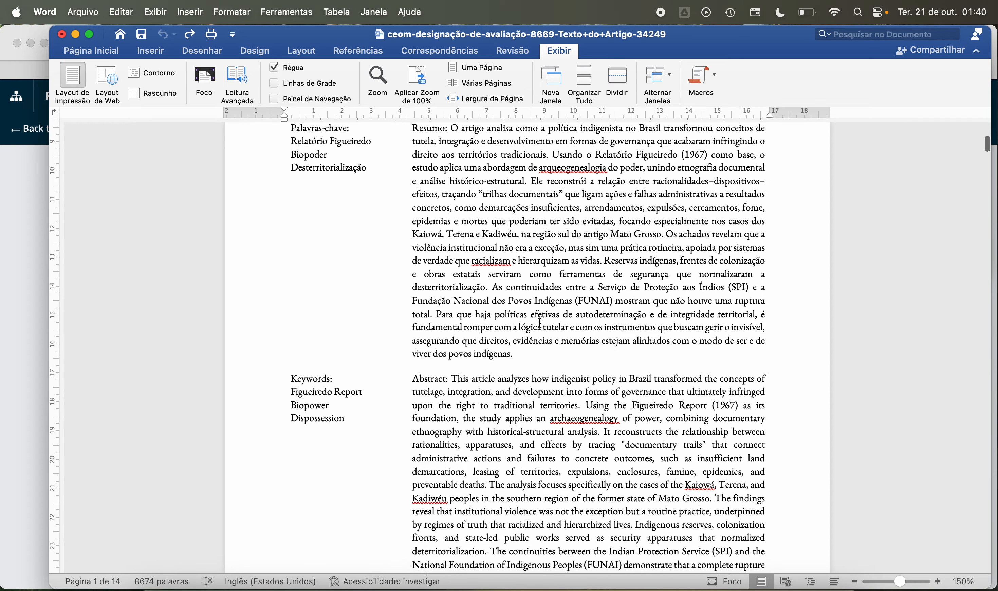
pyautogui.scroll(-3, 541, 323)
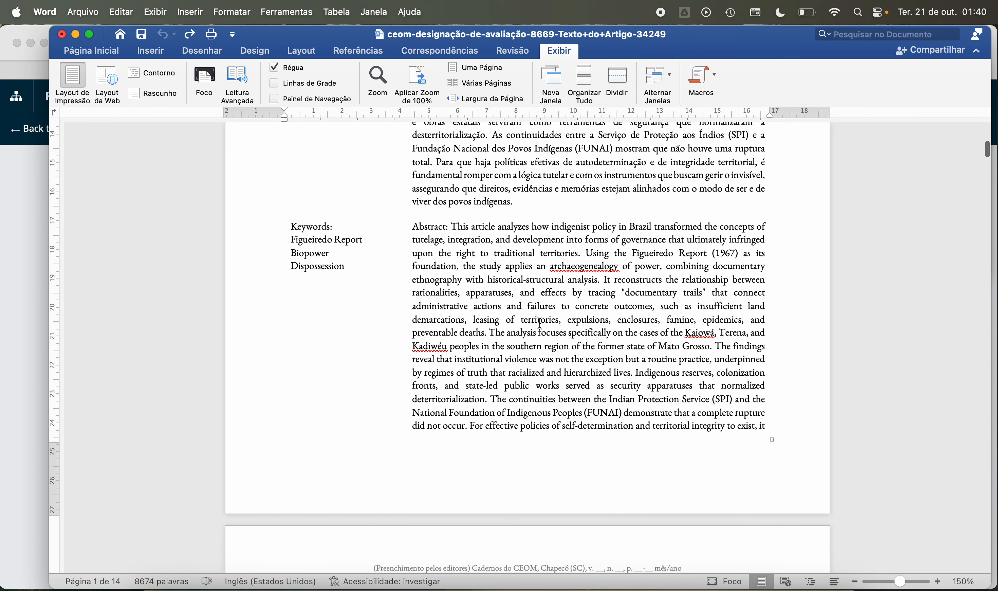
pyautogui.scroll(-9, 540, 323)
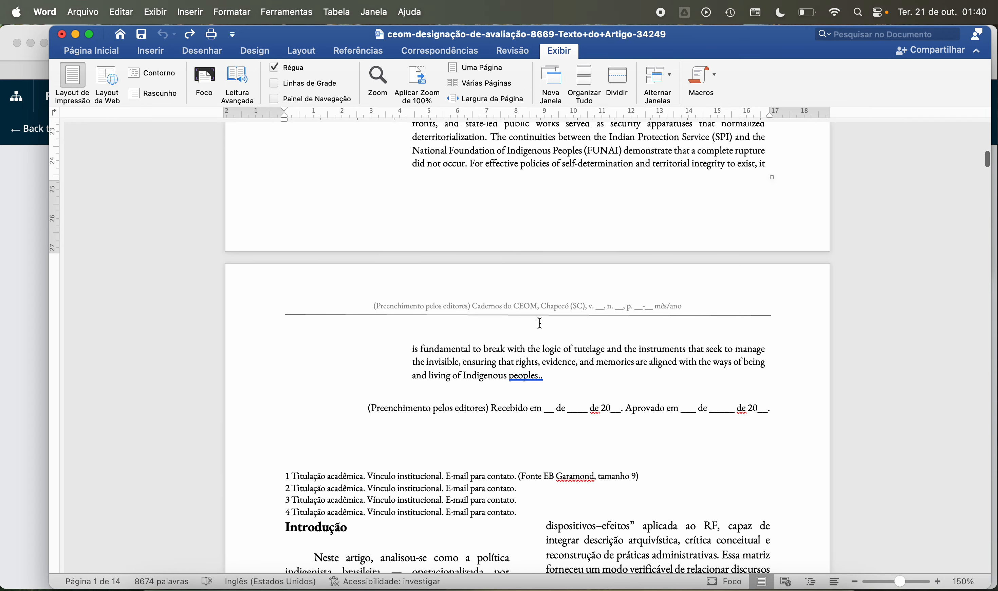
# Step: Look over the Introdução and the opening of the section "A gramática da opressão" on pages 2 and 3
pyautogui.scroll(-2, 537, 328)
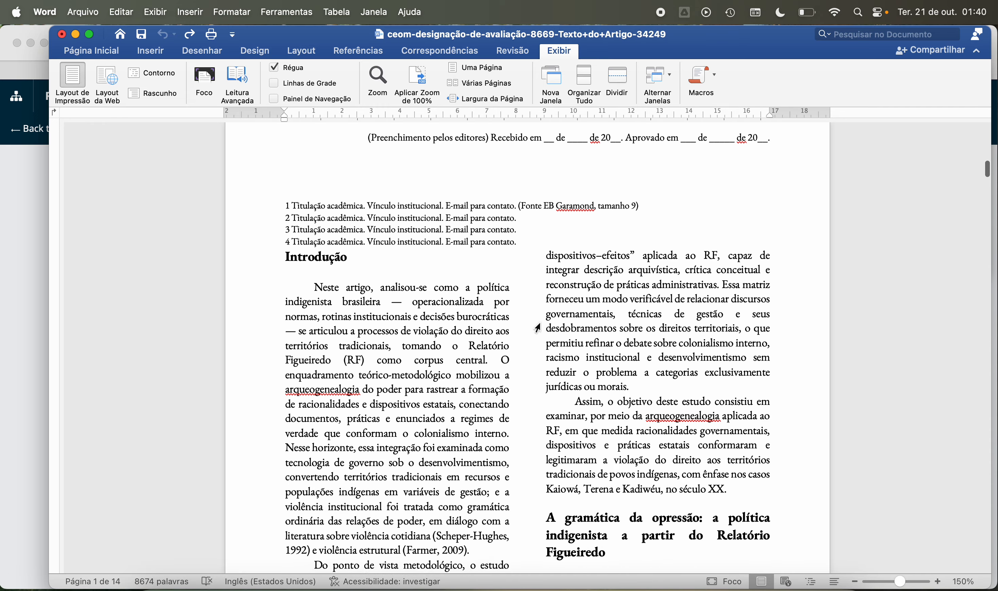
pyautogui.scroll(-2, 411, 286)
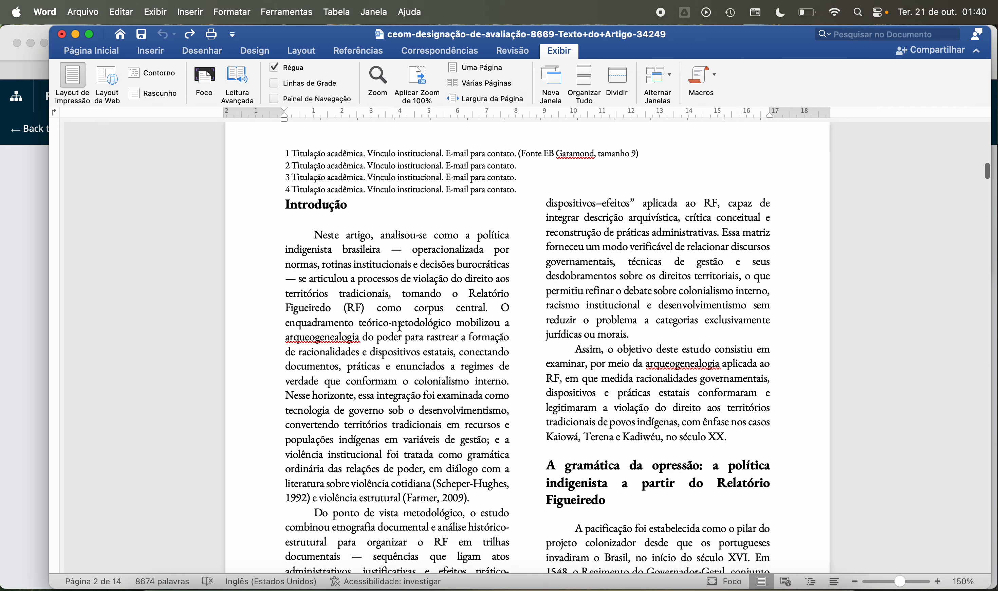
pyautogui.scroll(3, 405, 304)
pyautogui.scroll(-1, 399, 325)
pyautogui.scroll(-5, 399, 325)
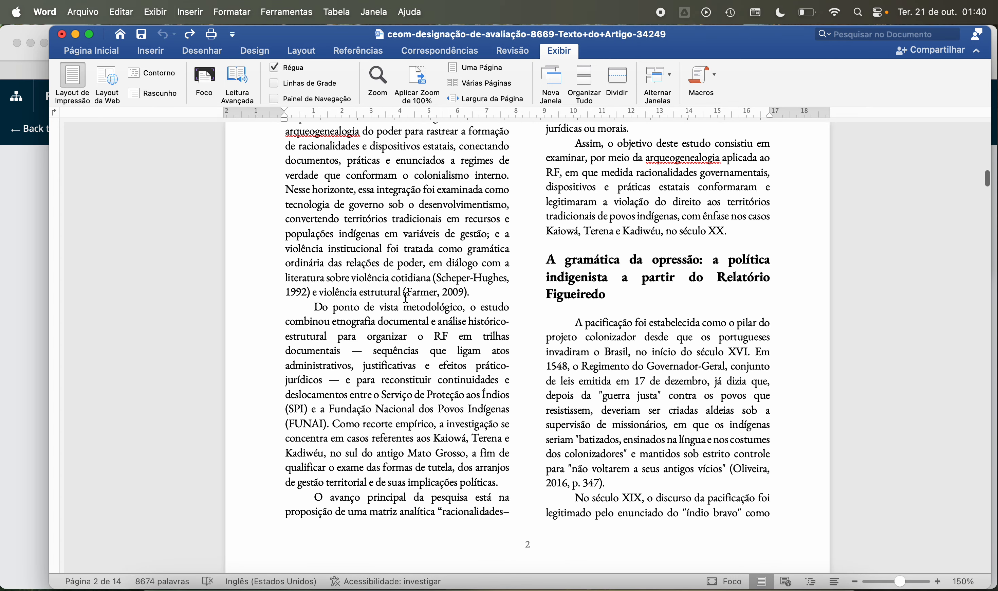
pyautogui.scroll(-10, 443, 252)
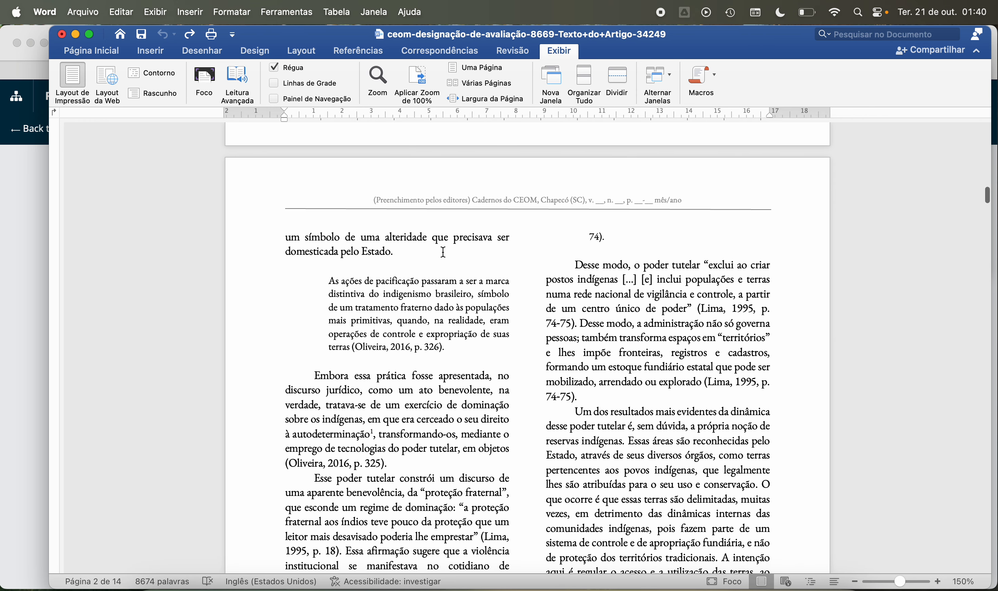
pyautogui.scroll(1, 443, 252)
pyautogui.scroll(8, 443, 251)
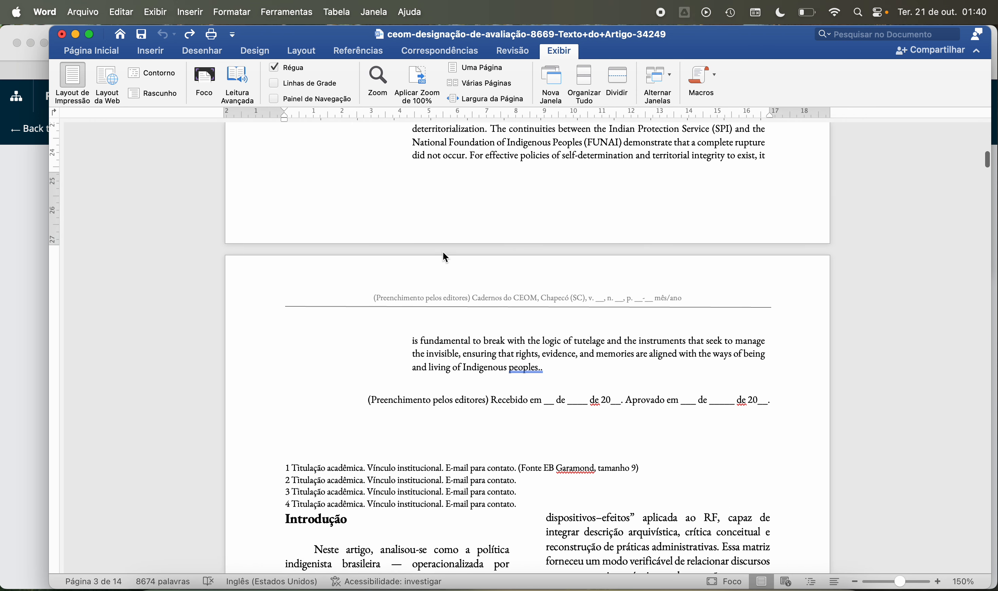
pyautogui.scroll(-6, 442, 252)
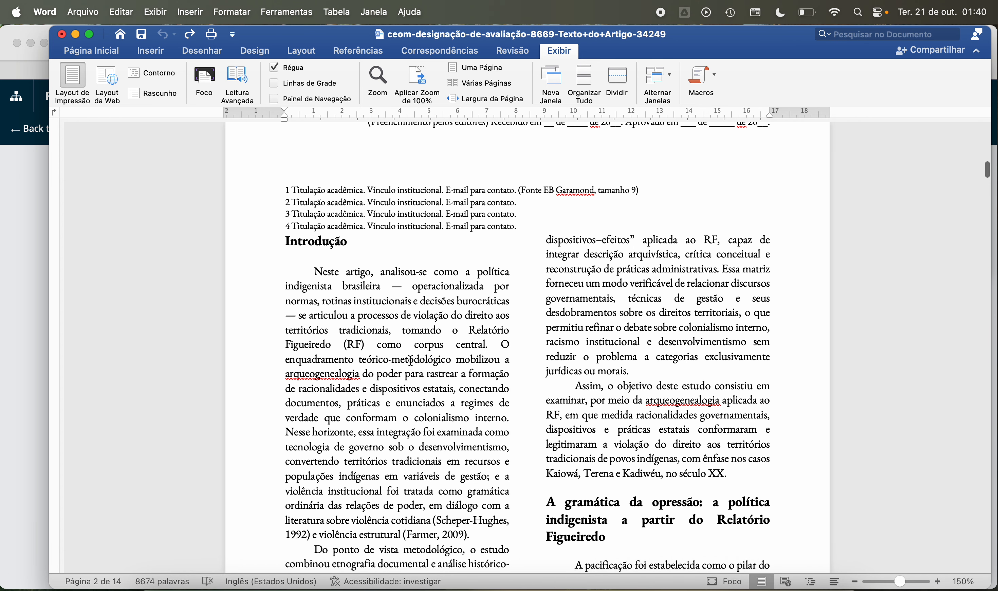
pyautogui.scroll(-10, 411, 360)
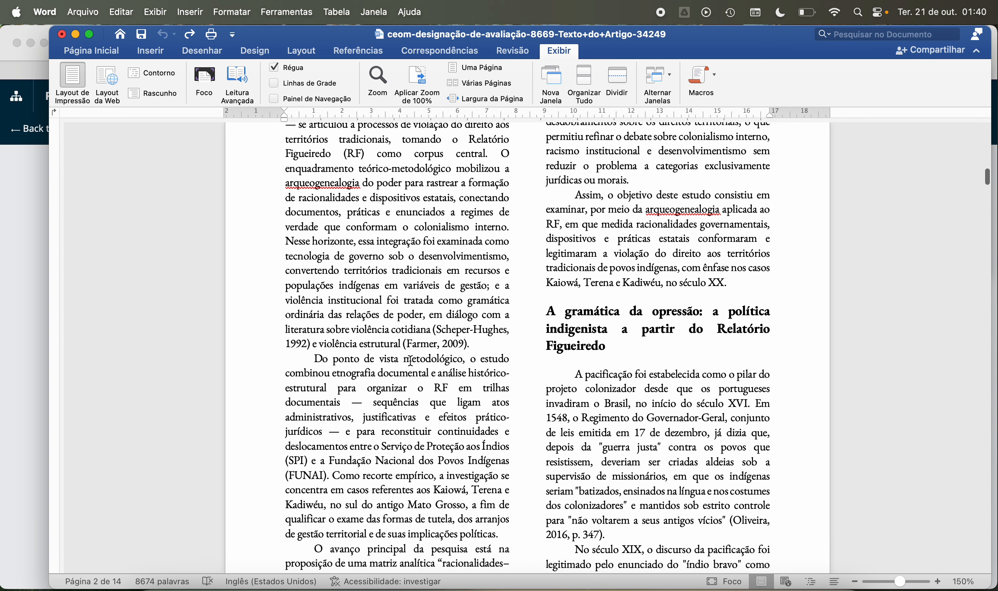
# Step: Skim the article's body from page 3 through to the Referências on page 14
pyautogui.scroll(-20, 410, 360)
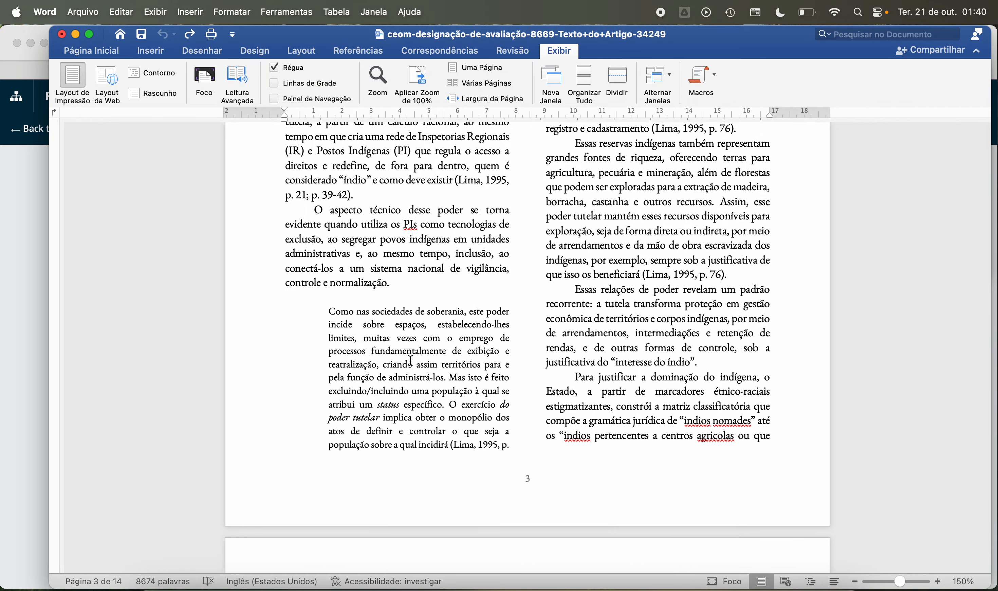
pyautogui.scroll(-8, 411, 360)
pyautogui.scroll(-20, 410, 360)
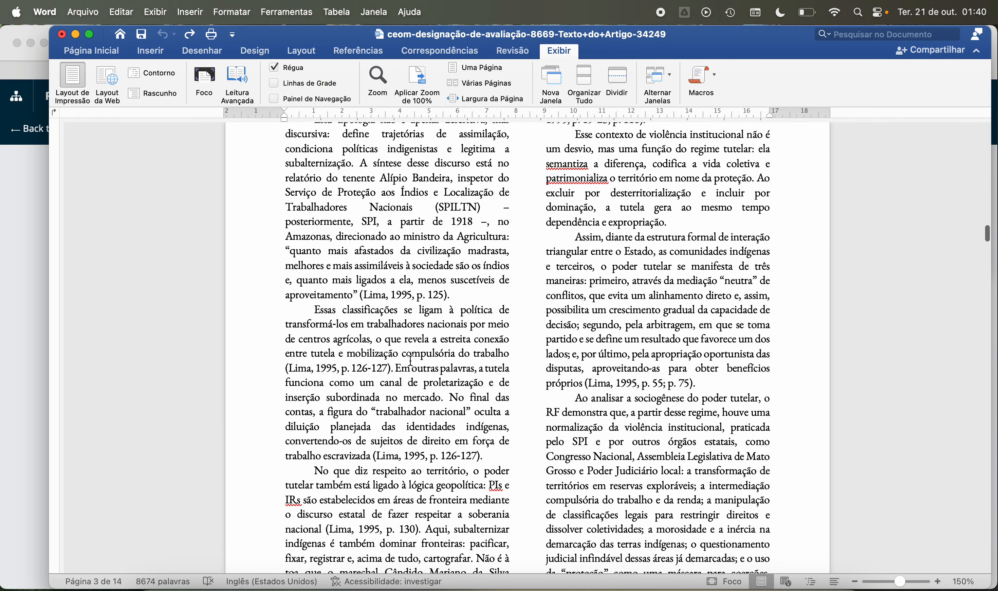
pyautogui.scroll(-20, 411, 360)
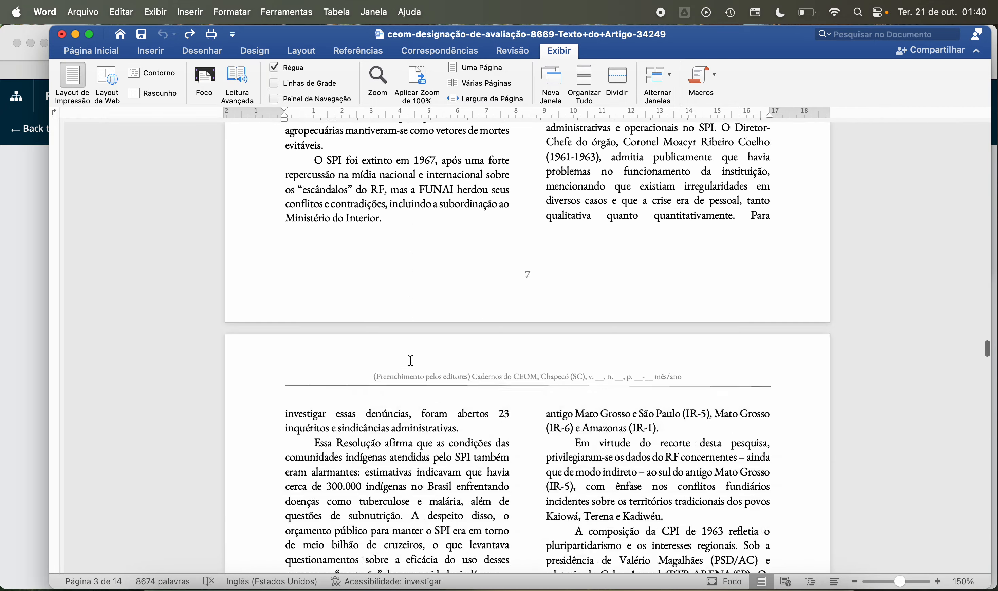
pyautogui.scroll(-20, 411, 360)
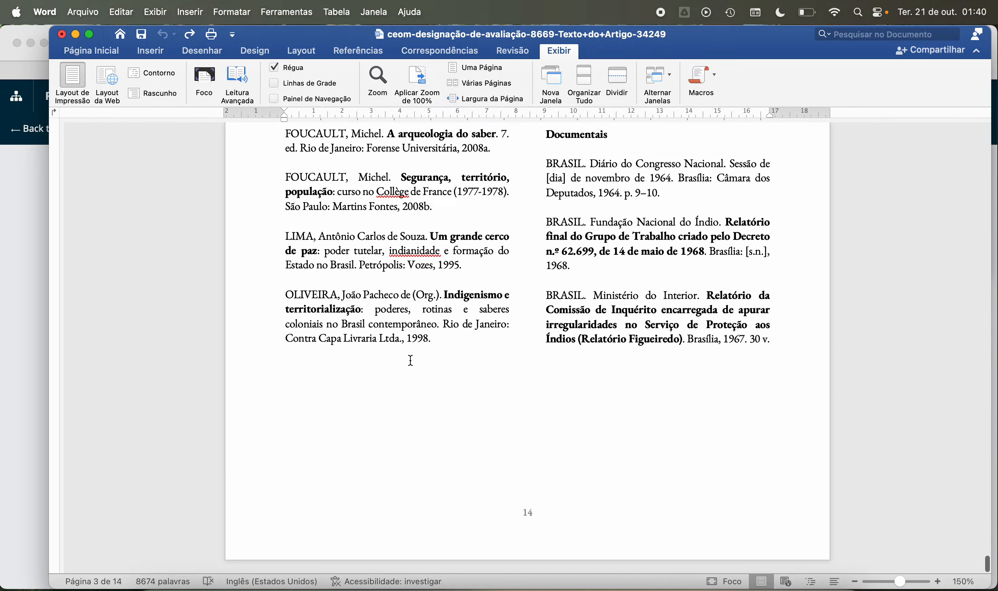
pyautogui.scroll(8, 411, 360)
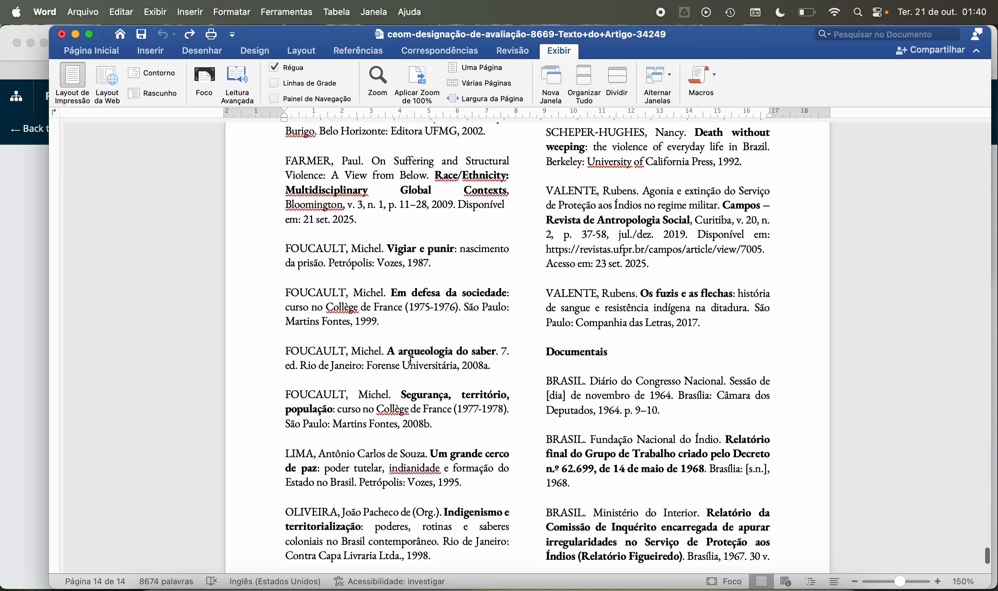
pyautogui.scroll(10, 410, 361)
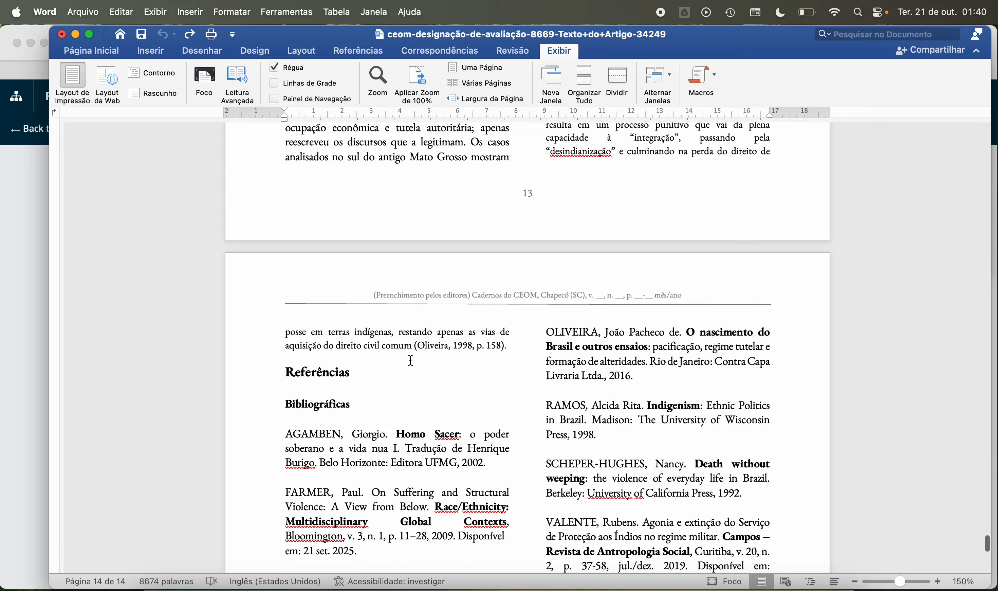
pyautogui.scroll(-6, 411, 361)
# Step: Review the Notas and Considerações finais, and go back through the earlier sections to the title and Introdução
pyautogui.scroll(12, 411, 361)
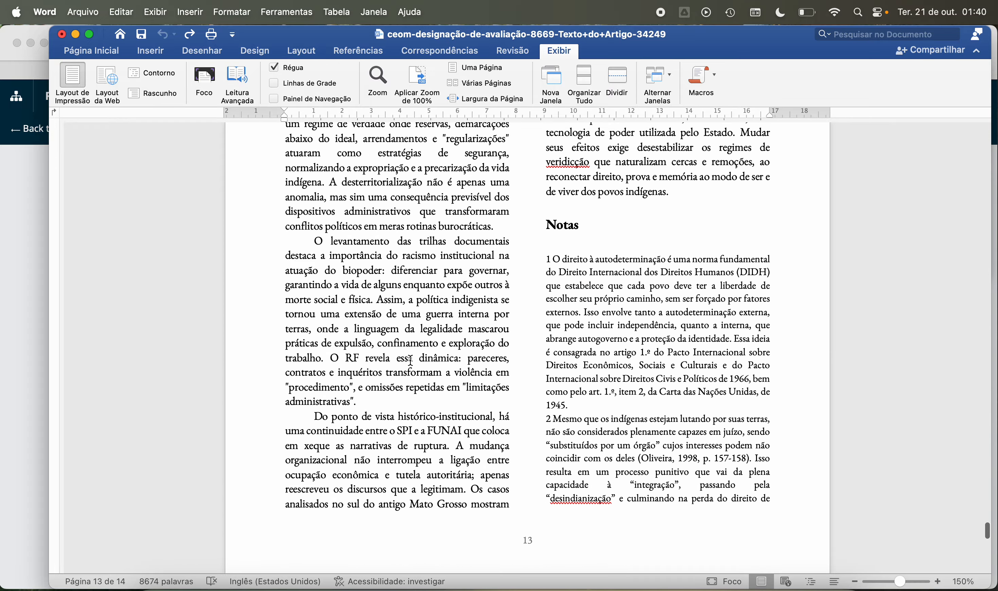
pyautogui.scroll(15, 410, 360)
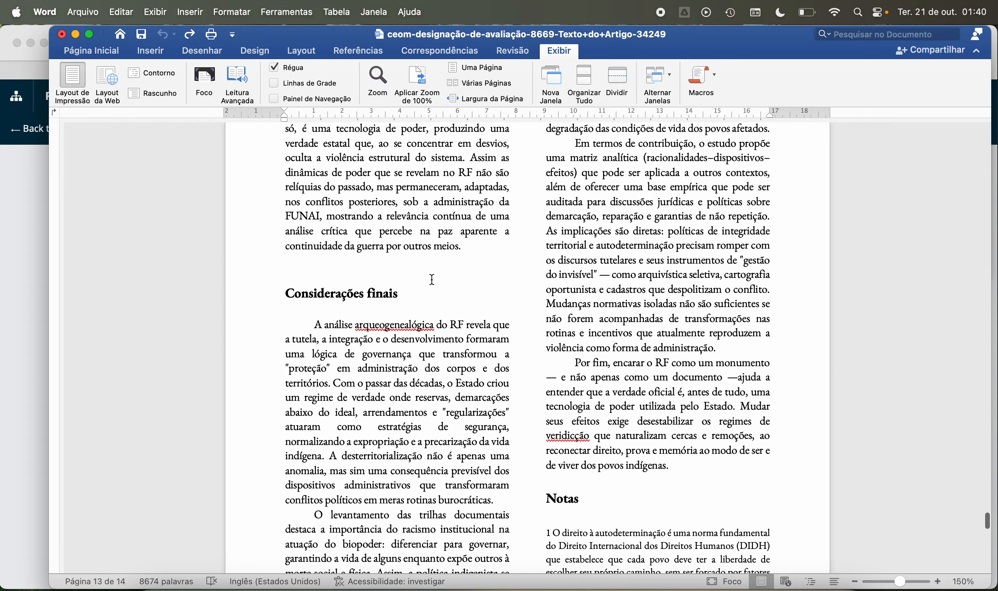
pyautogui.scroll(20, 432, 279)
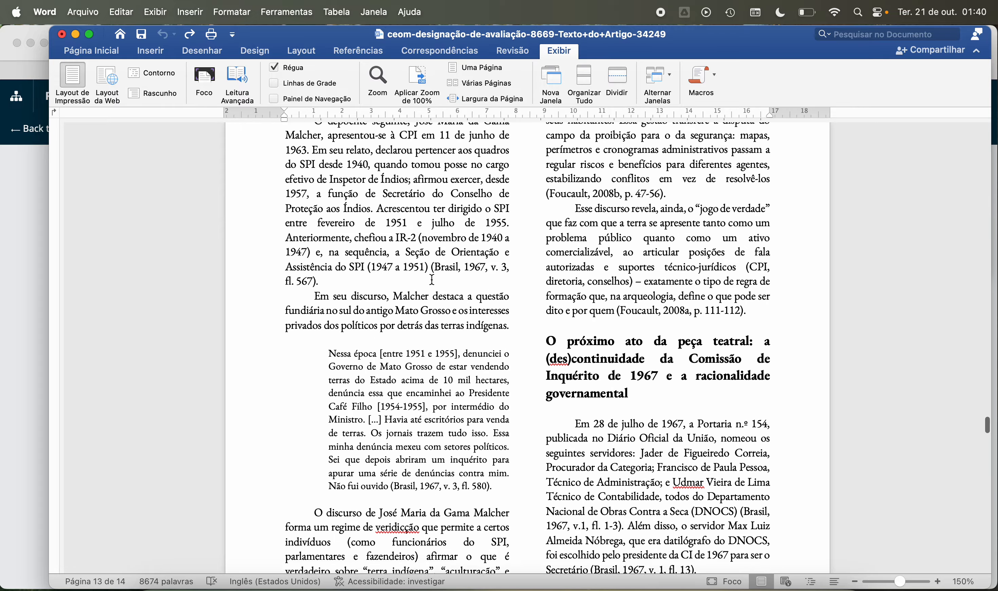
pyautogui.scroll(20, 432, 279)
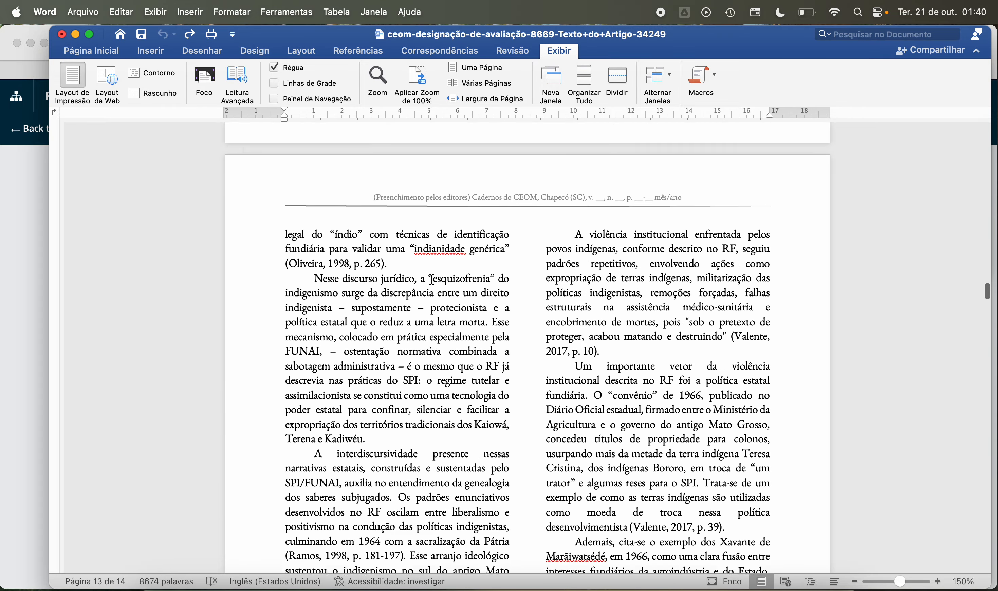
pyautogui.scroll(10, 432, 279)
pyautogui.scroll(-8, 432, 279)
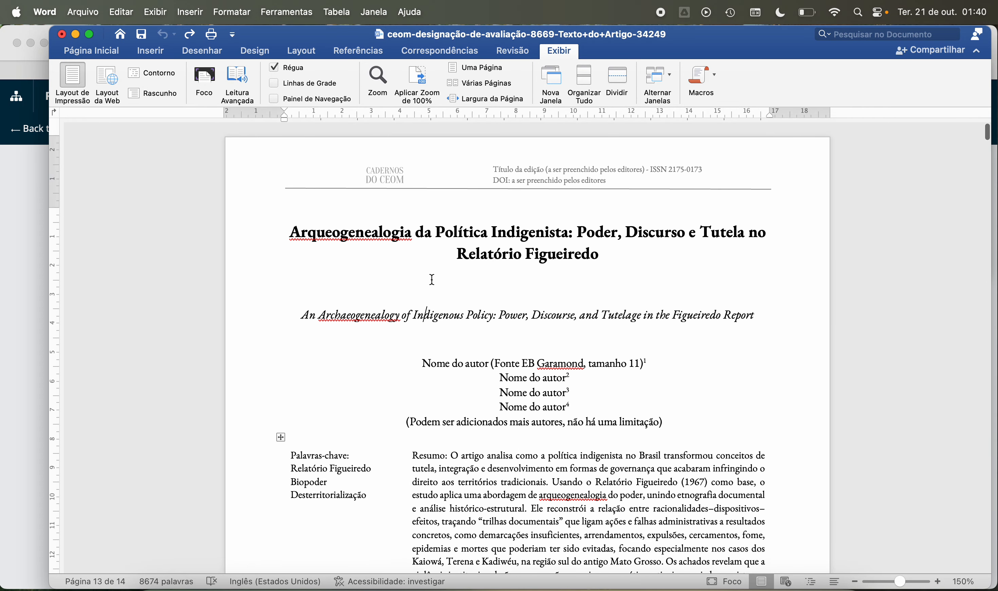
pyautogui.scroll(-10, 432, 279)
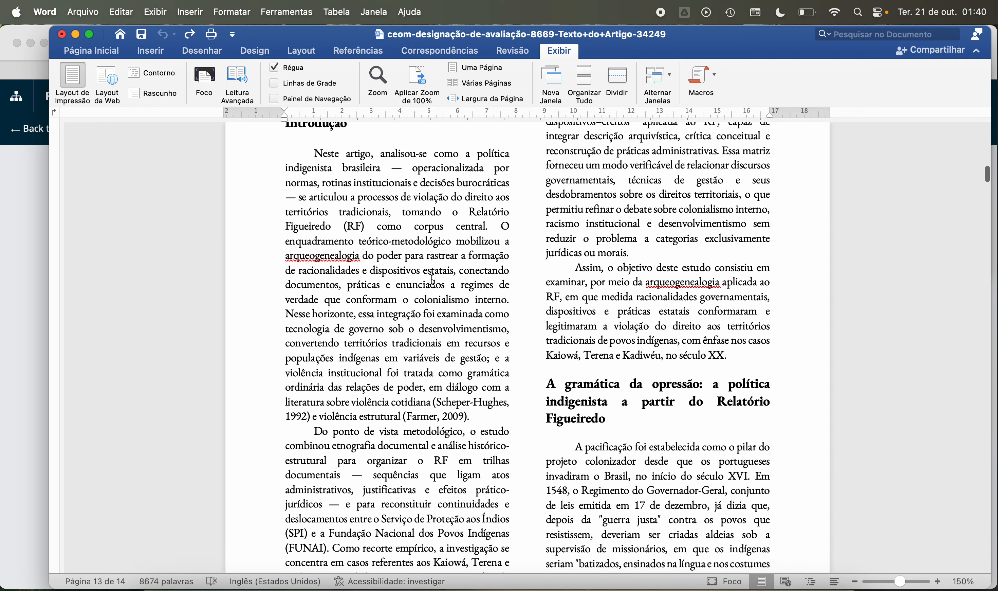
pyautogui.scroll(2, 416, 255)
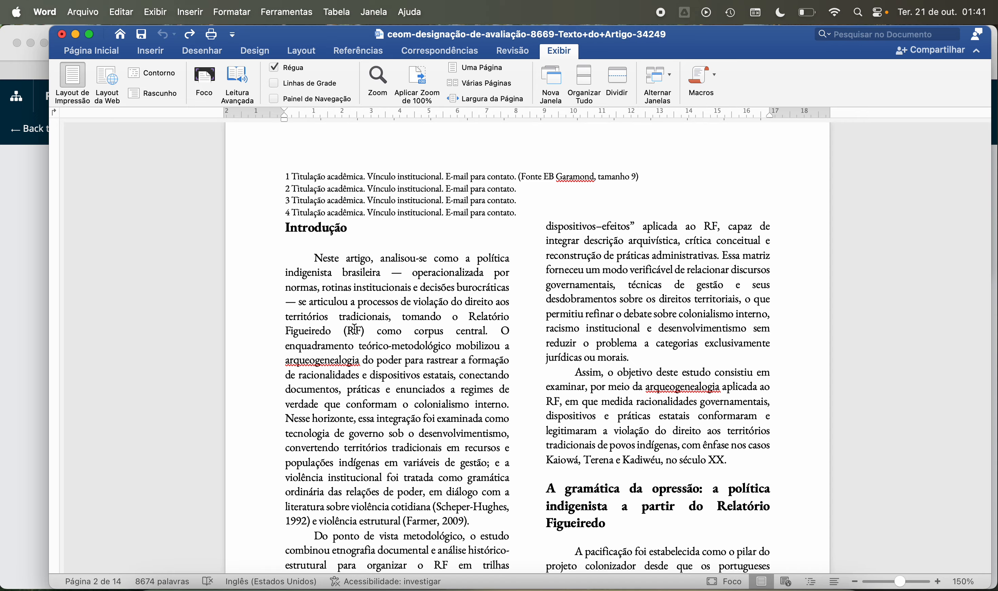
# Step: Italicize the word "corpus" in the first paragraph of the Introdução
pyautogui.scroll(-3, 355, 329)
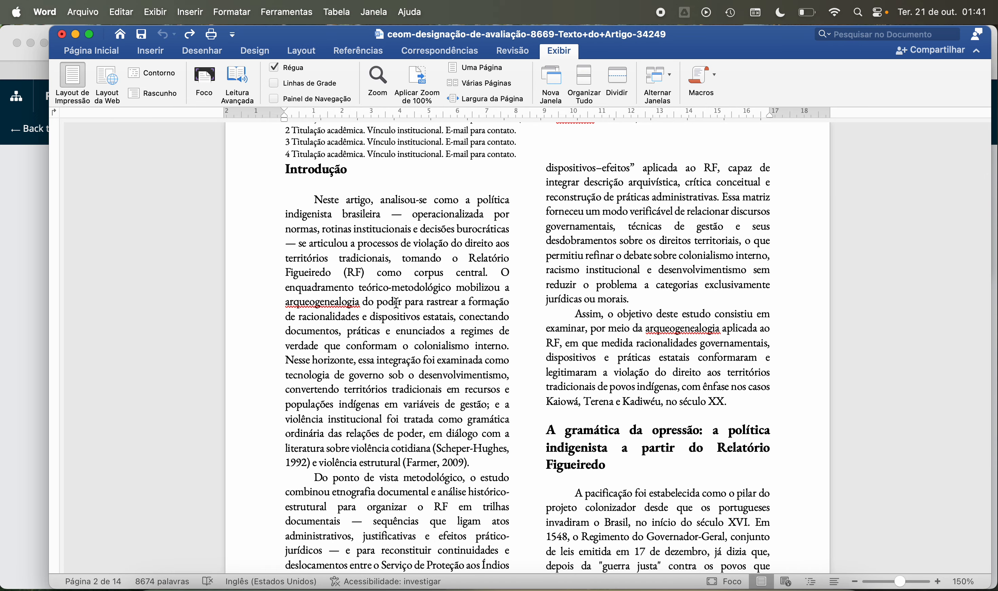
pyautogui.scroll(-4, 396, 302)
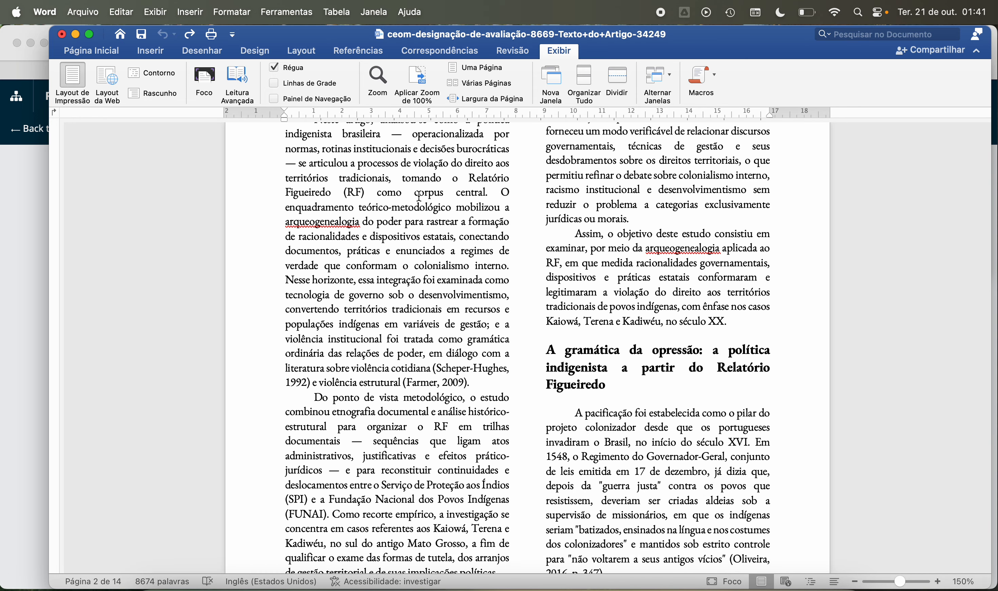
pyautogui.moveTo(415, 192); pyautogui.dragTo(445, 192)
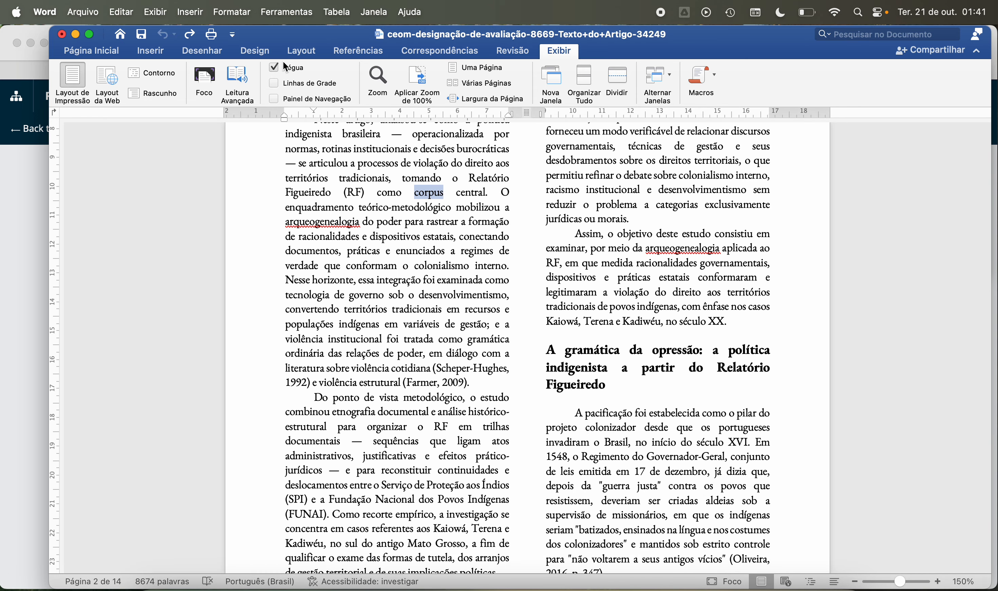
pyautogui.click(100, 52)
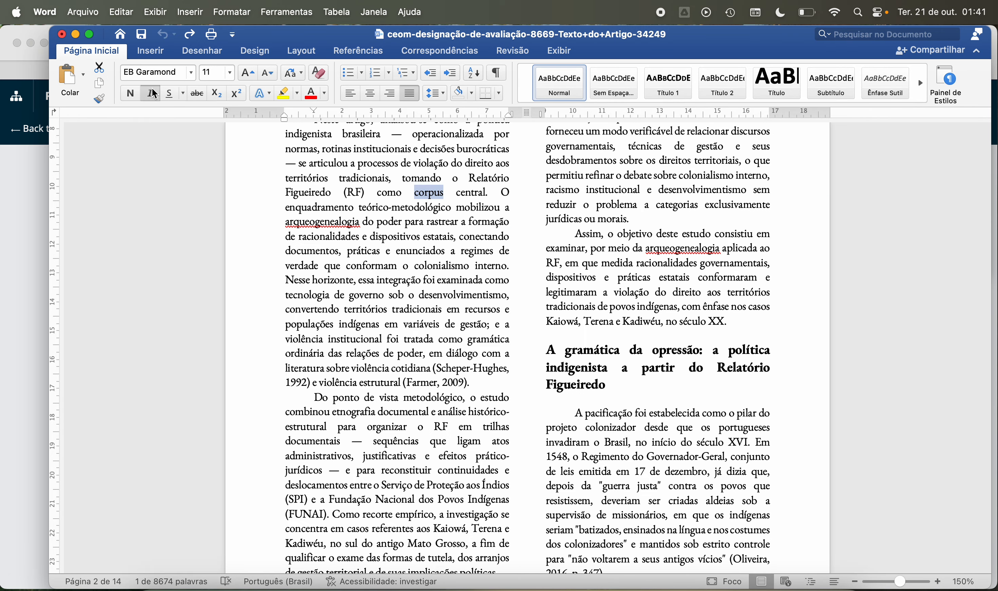
pyautogui.click(149, 93)
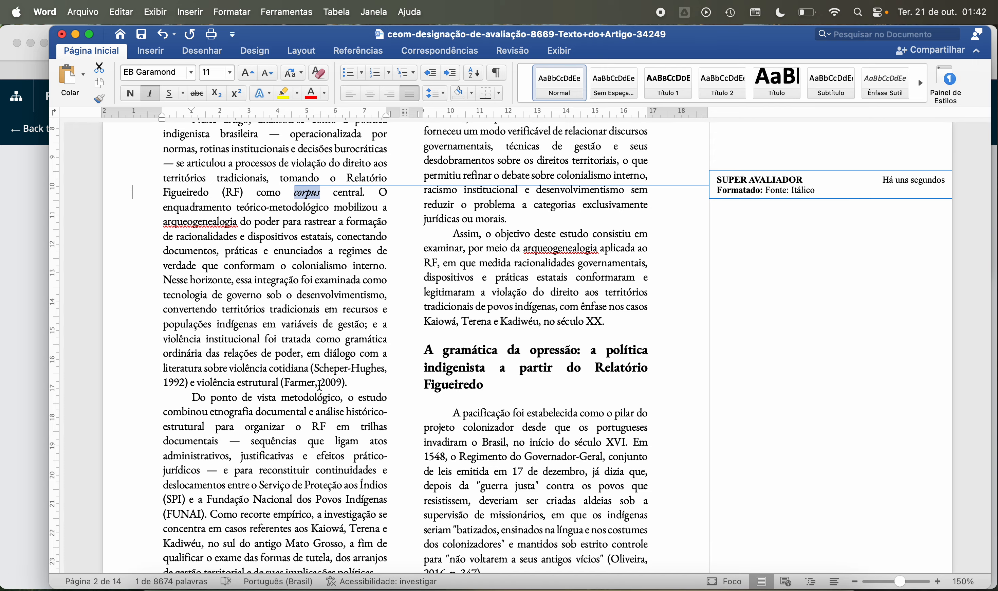
# Step: Search the document for "sche" and add the comment "Ok." to the whole "Death without weeping" reference
pyautogui.click(879, 33)
pyautogui.write('sche')
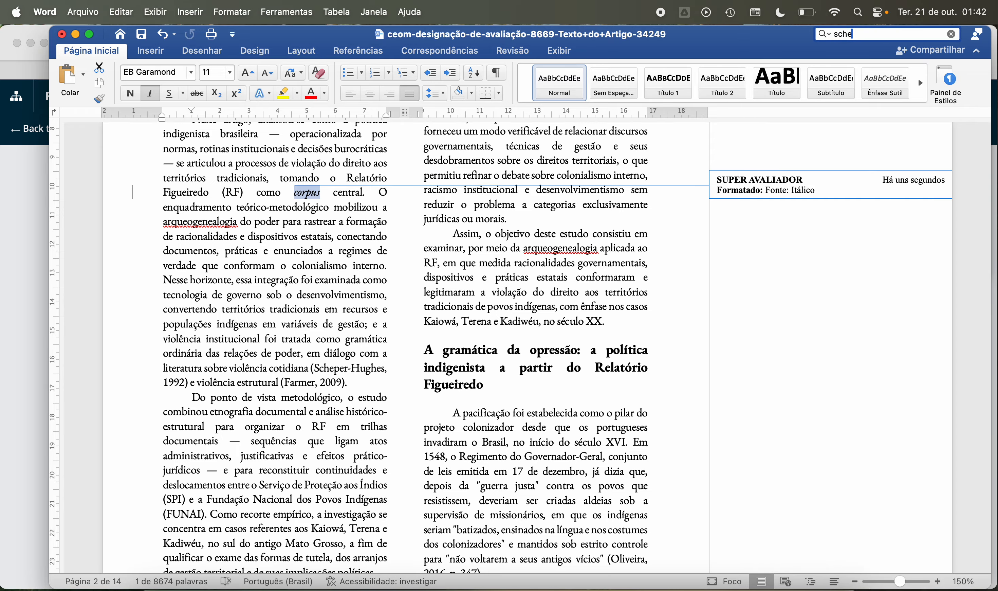
pyautogui.press('Return')
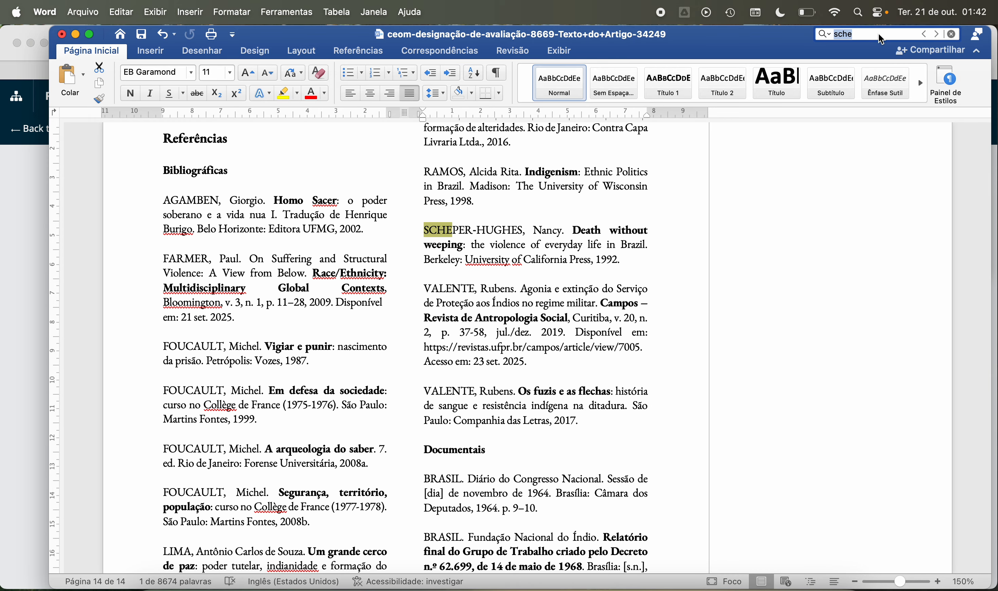
pyautogui.moveTo(423, 230); pyautogui.dragTo(620, 262)
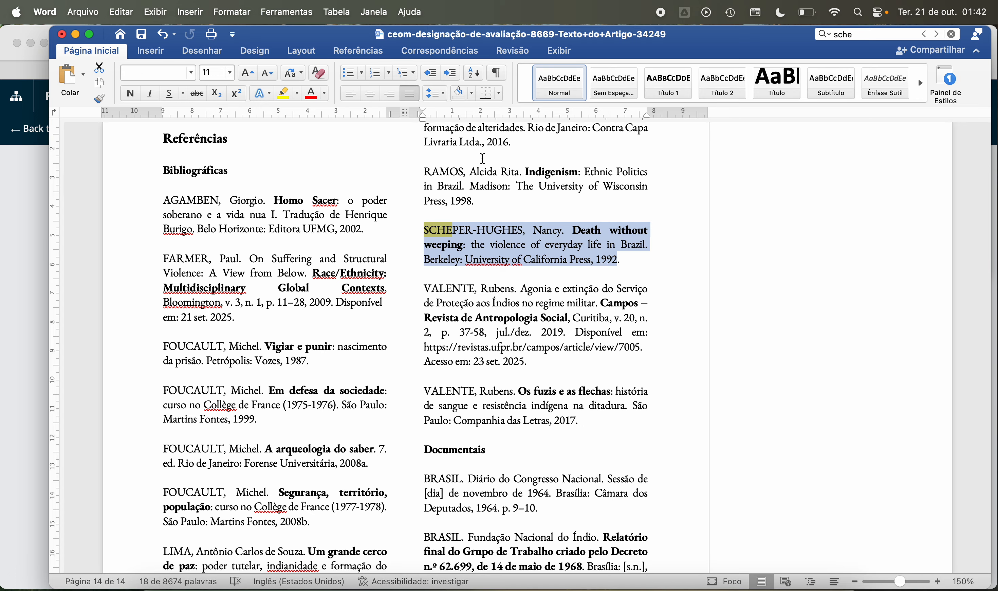
pyautogui.click(512, 51)
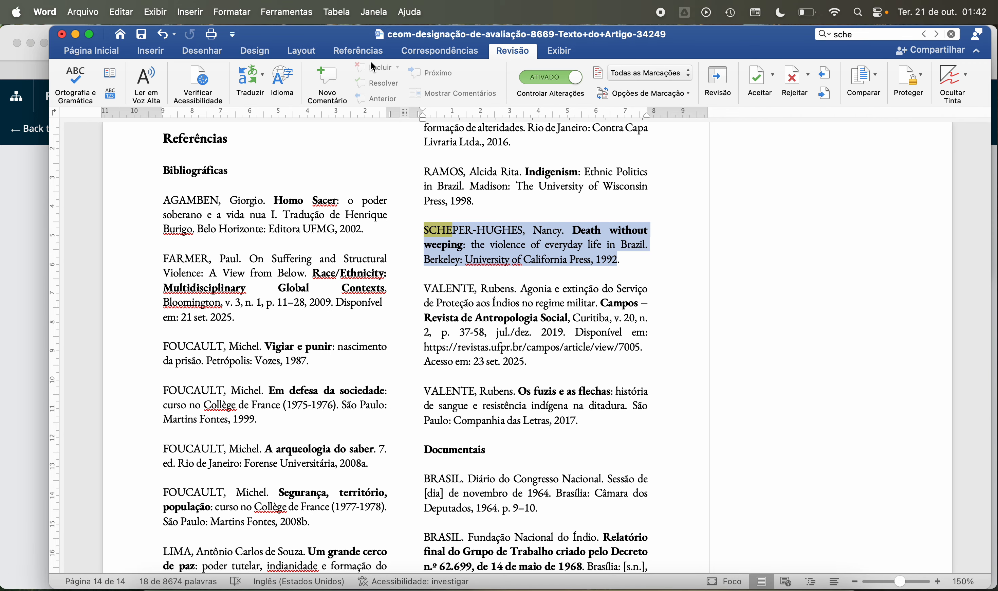
pyautogui.click(330, 78)
pyautogui.write('ok')
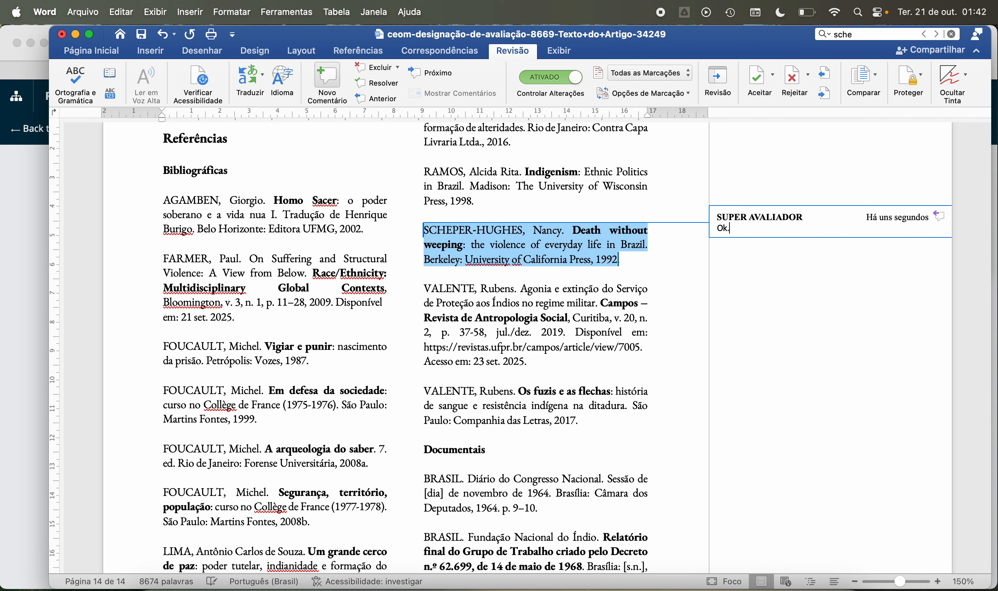
# Step: Set the proofing language of "University of California Press" in the "Death without weeping" reference to Inglês (Americano)
pyautogui.moveTo(466, 259); pyautogui.dragTo(589, 260)
pyautogui.moveTo(440, 218); pyautogui.dragTo(581, 253)
pyautogui.click(283, 81)
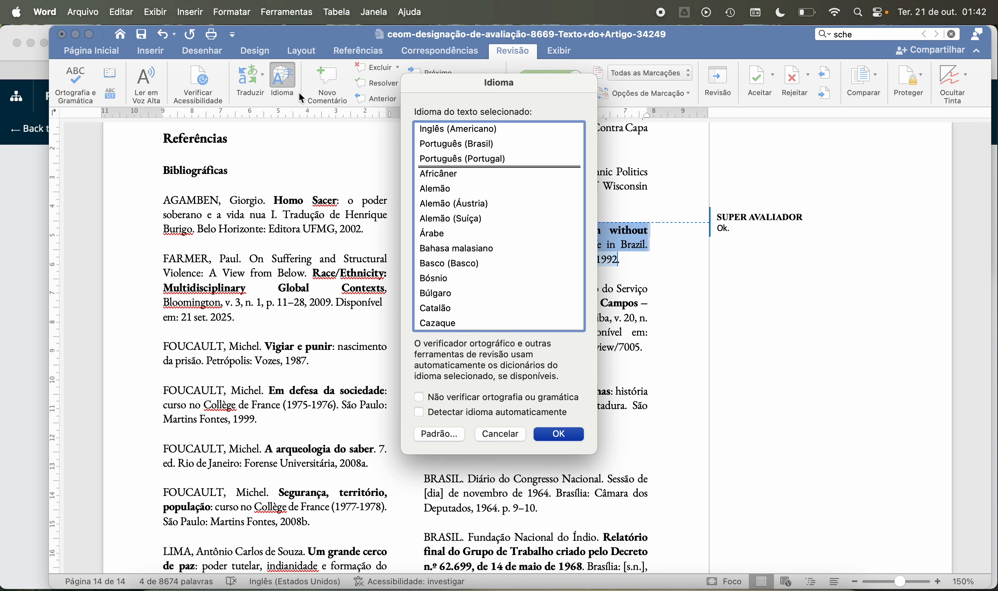
pyautogui.click(422, 129)
pyautogui.click(563, 435)
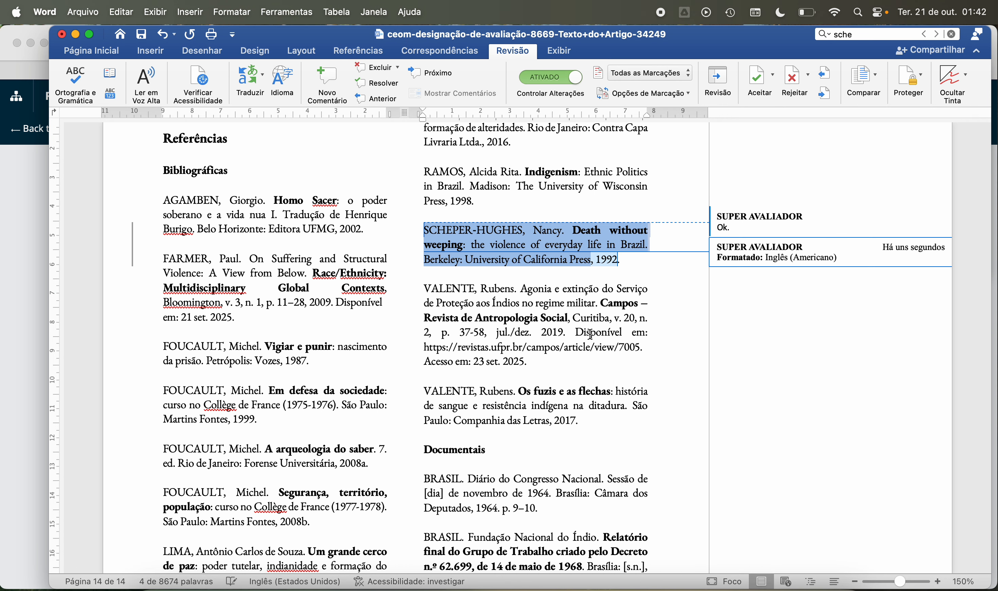
pyautogui.rightClick(751, 261)
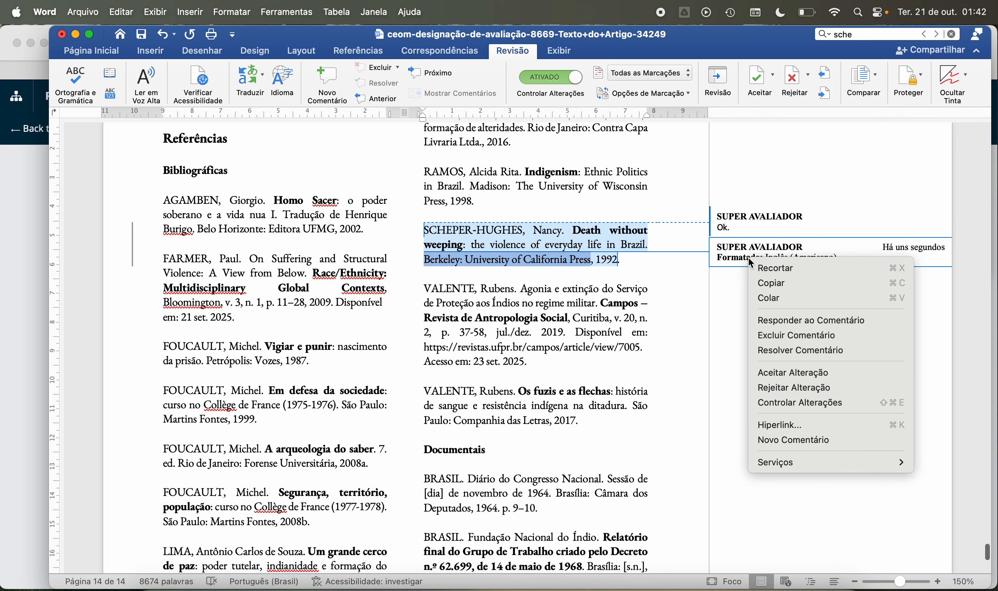
pyautogui.click(602, 319)
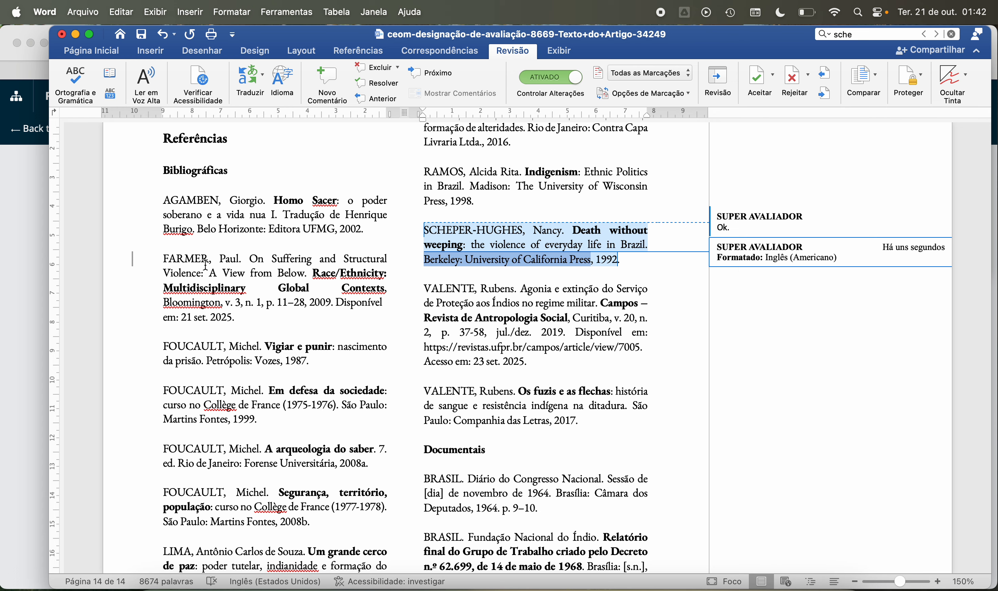
# Step: Set the proofing language of the "On Suffering and Structural Violence" reference to Inglês (Americano)
pyautogui.moveTo(164, 258); pyautogui.dragTo(235, 318)
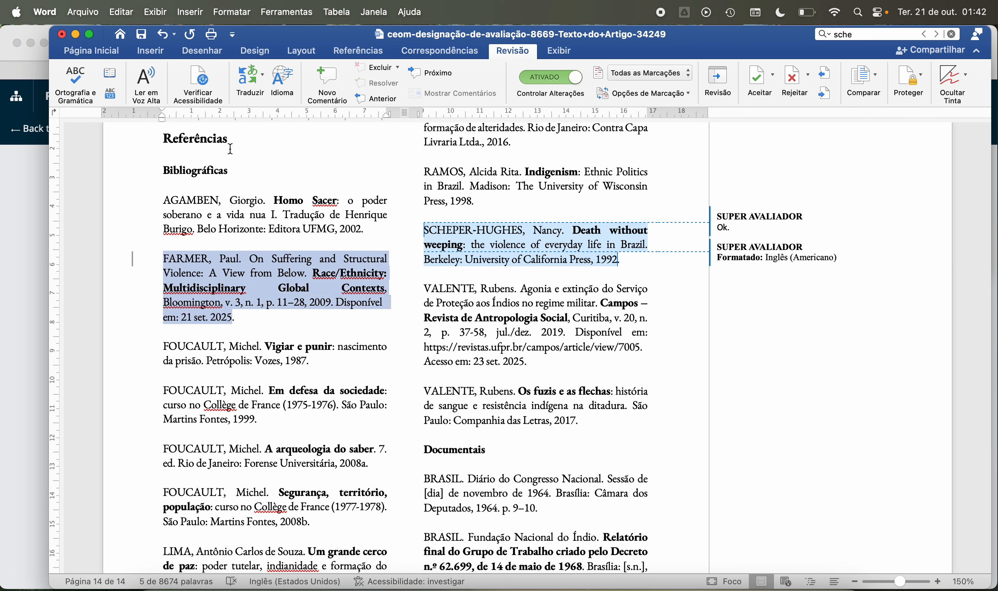
pyautogui.click(291, 84)
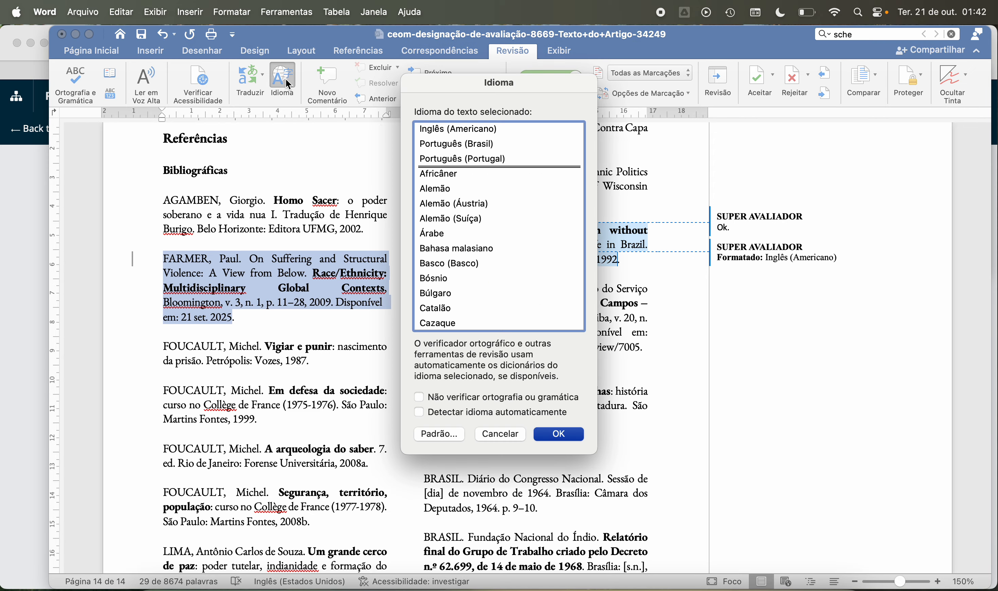
pyautogui.click(453, 134)
pyautogui.click(548, 434)
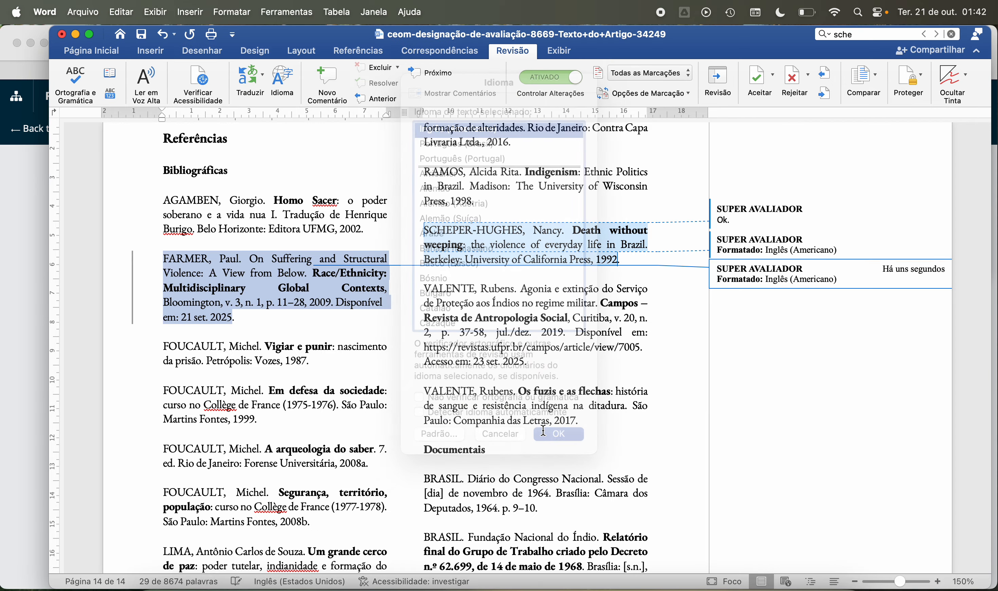
# Step: Add the comment "Ok." to the whole "On Suffering and Structural Violence" reference
pyautogui.rightClick(299, 286)
pyautogui.click(255, 247)
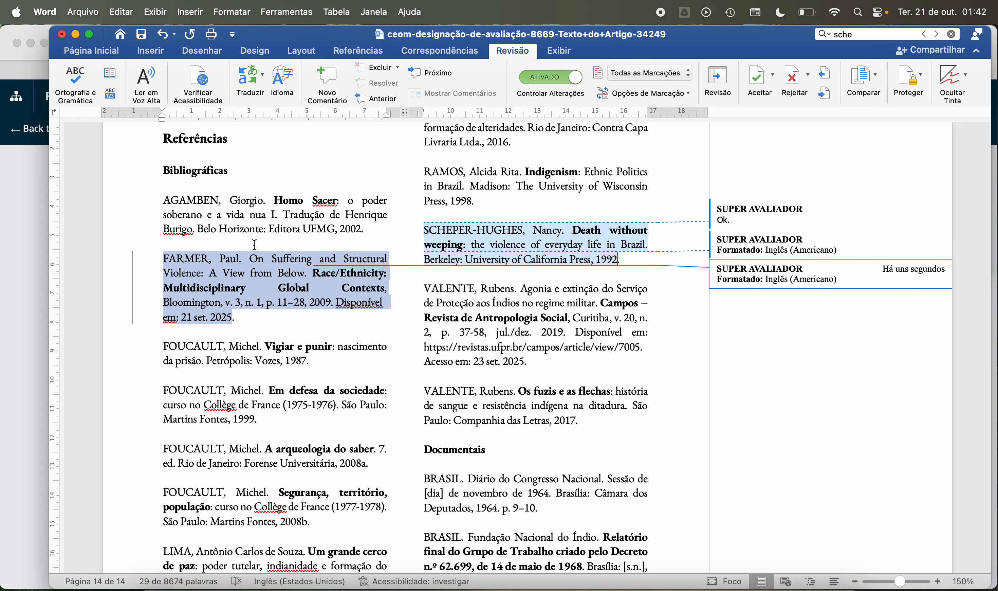
pyautogui.click(318, 83)
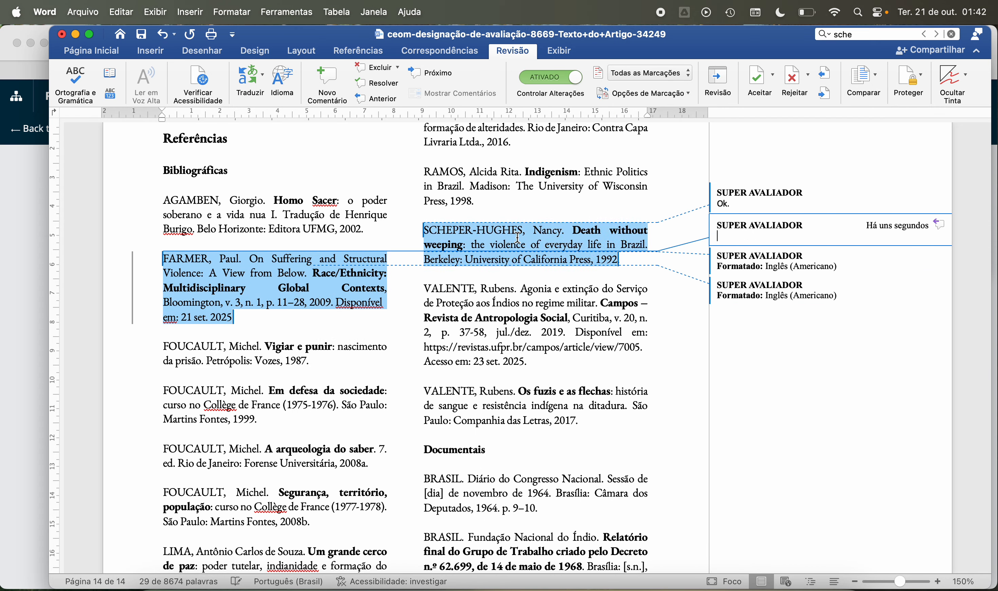
pyautogui.write('Ok.')
pyautogui.click(546, 373)
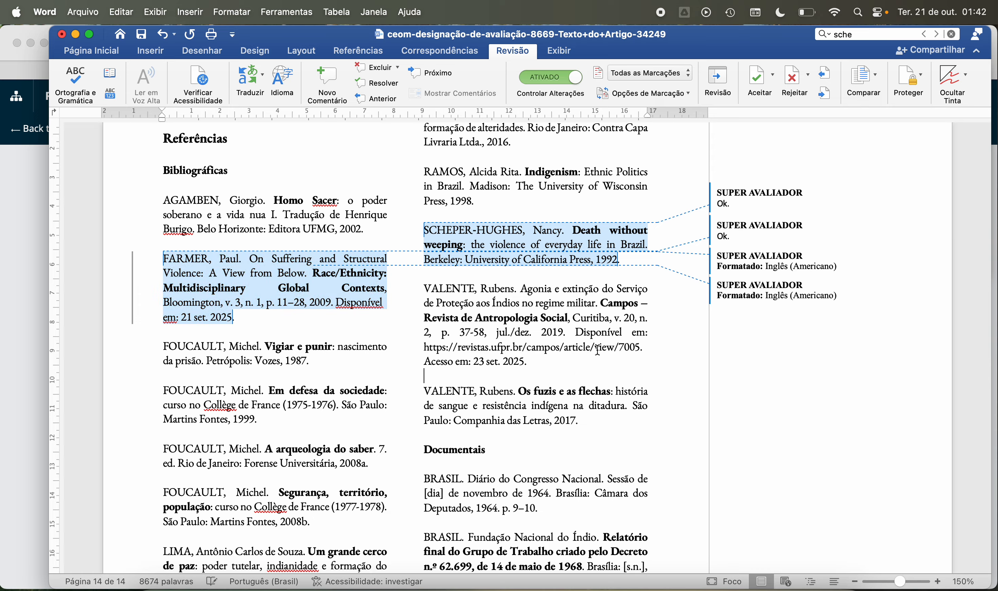
pyautogui.rightClick(789, 274)
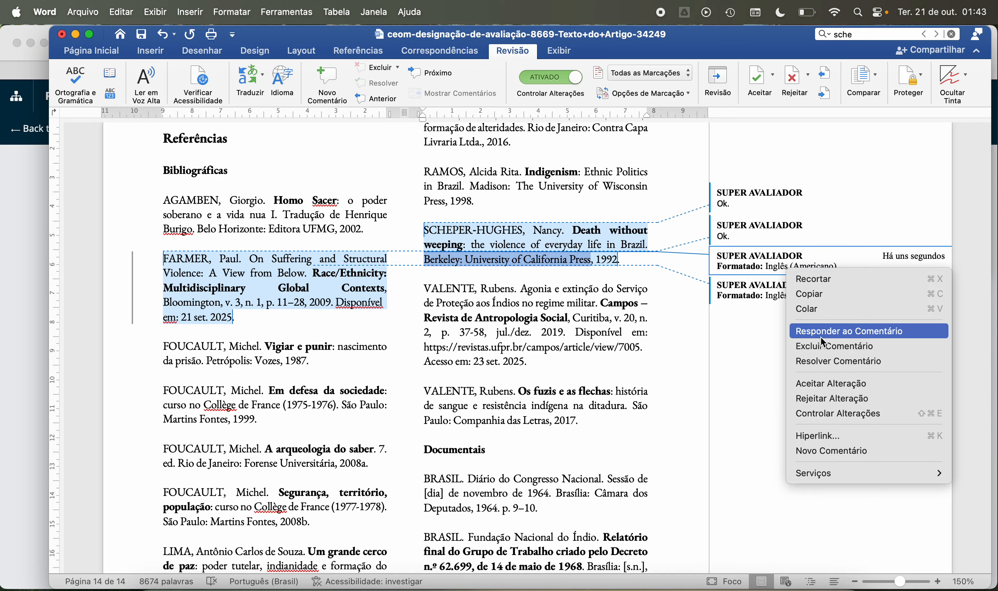
pyautogui.click(816, 346)
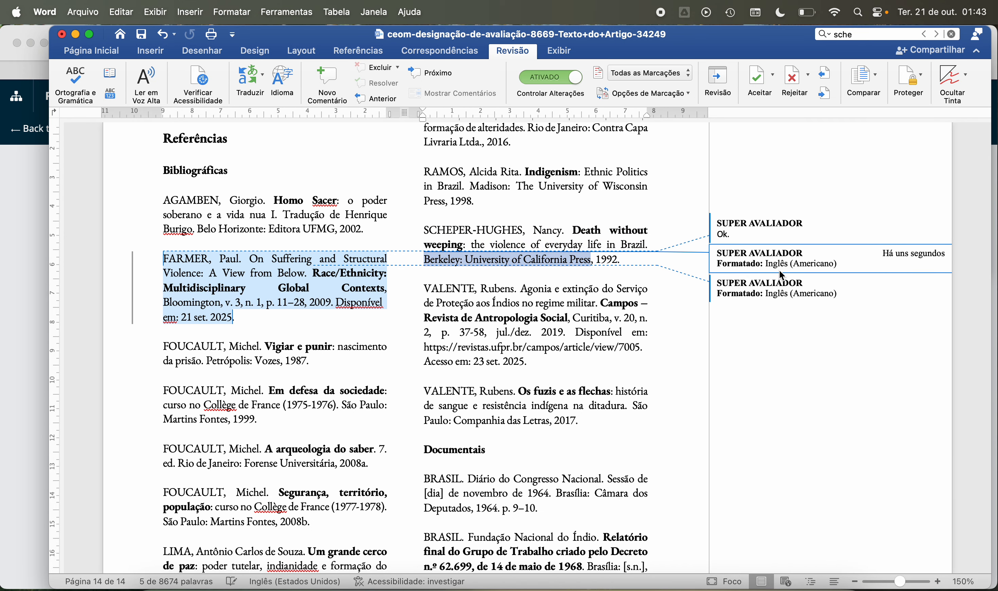
pyautogui.press('super+z')
# Step: Accept the two tracked language-formatting changes on the English-language references, keeping the "Ok." comments
pyautogui.rightClick(768, 262)
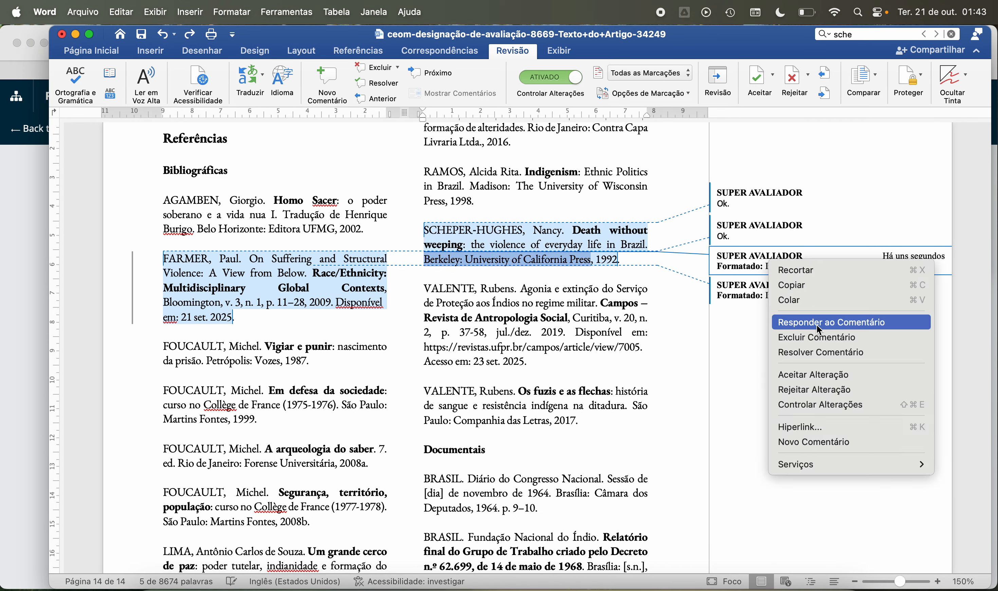
pyautogui.click(814, 374)
pyautogui.rightClick(767, 279)
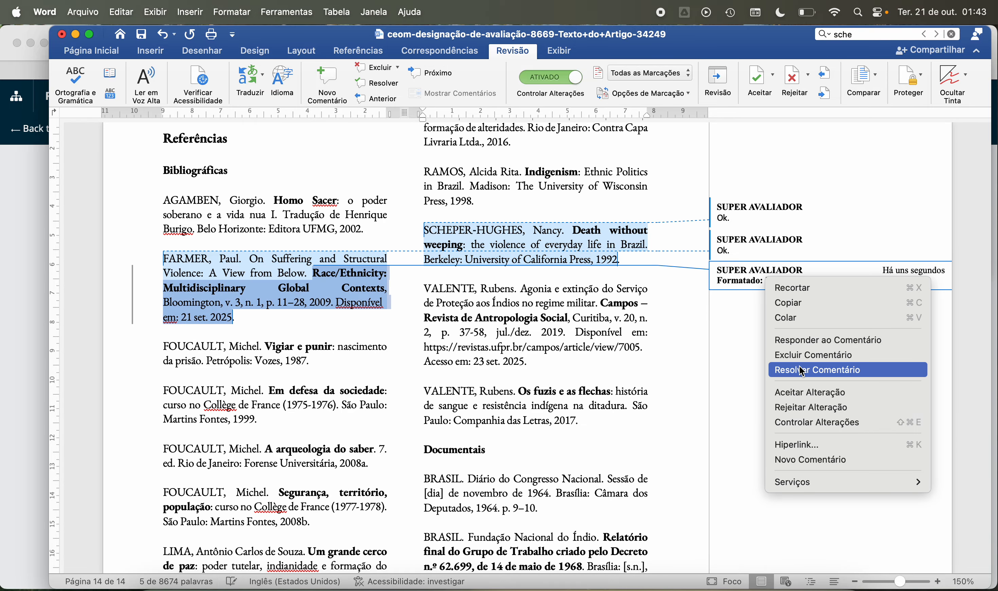
pyautogui.click(792, 392)
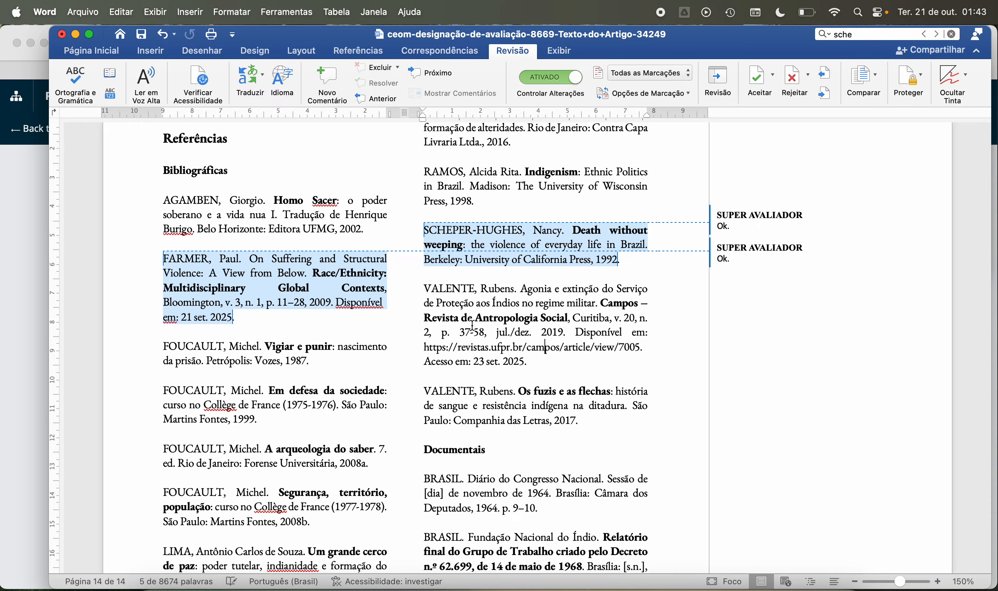
# Step: Repeat the "sche" search and check the matching in-text citation in the Introdução
pyautogui.scroll(1, 507, 300)
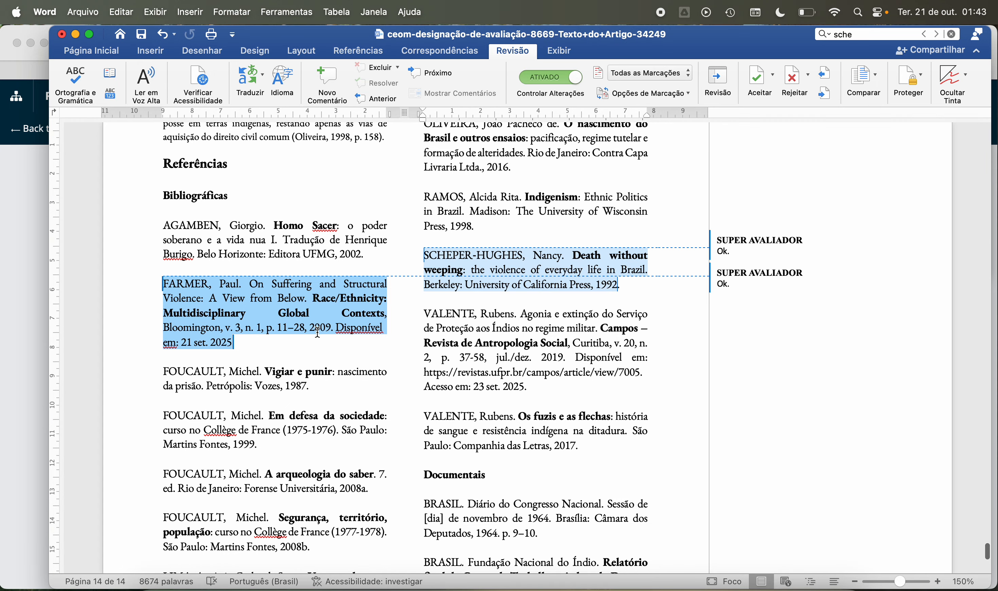
pyautogui.click(877, 38)
pyautogui.press('Return')
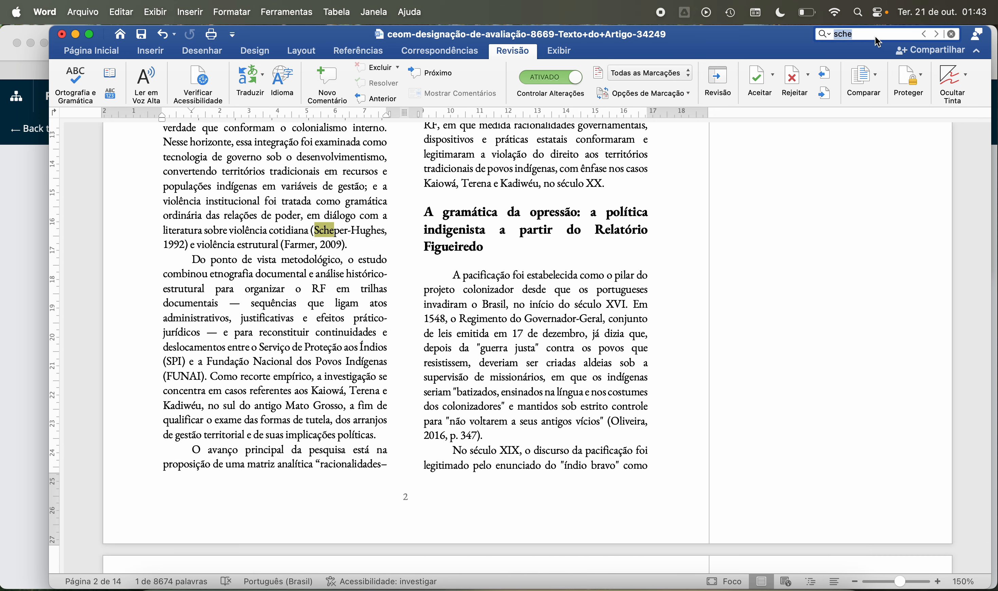
pyautogui.scroll(3, 323, 221)
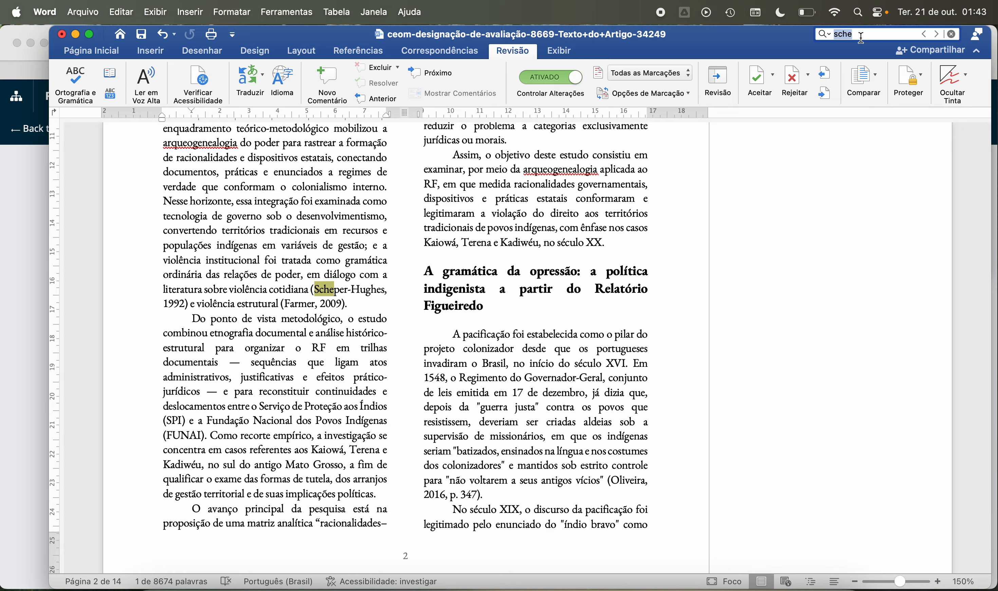
# Step: Search the document for tab characters, using a temporary one cut from the end of the 2016 Contra Capa reference
pyautogui.press('BackSpace')
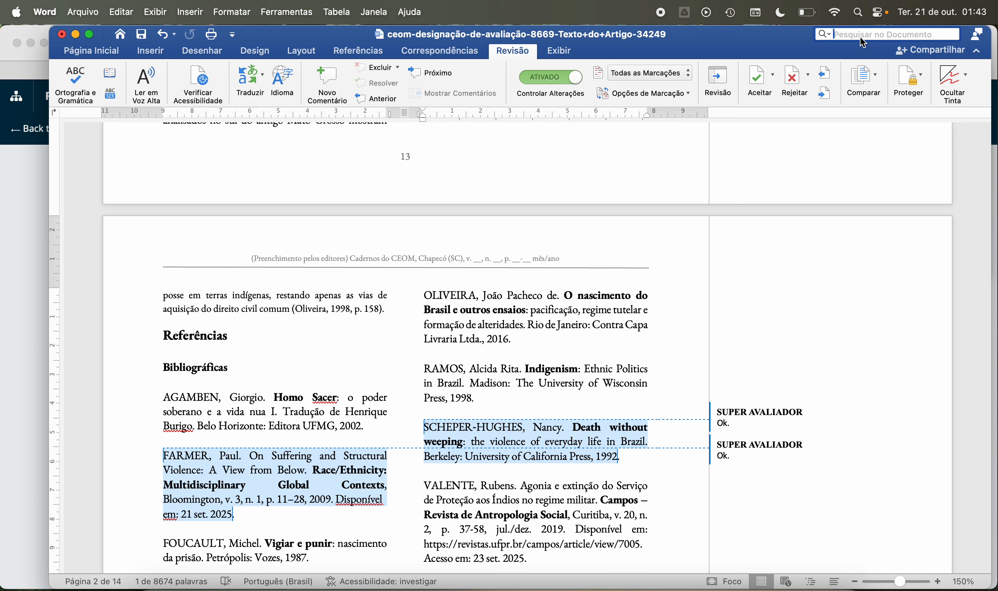
pyautogui.click(542, 340)
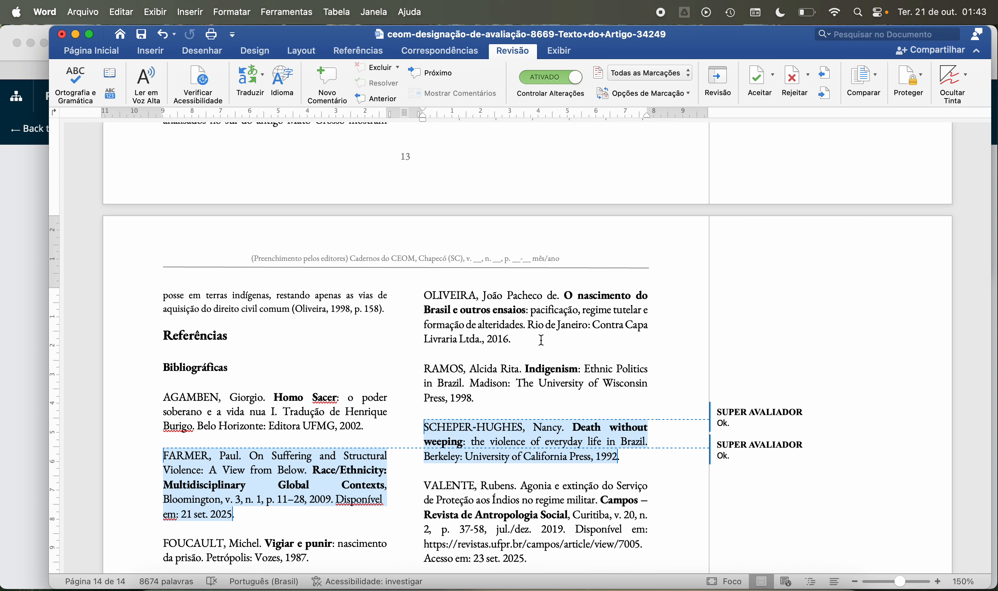
pyautogui.press('Tab')
pyautogui.doubleClick(541, 339)
pyautogui.press('BackSpace')
pyautogui.click(865, 41)
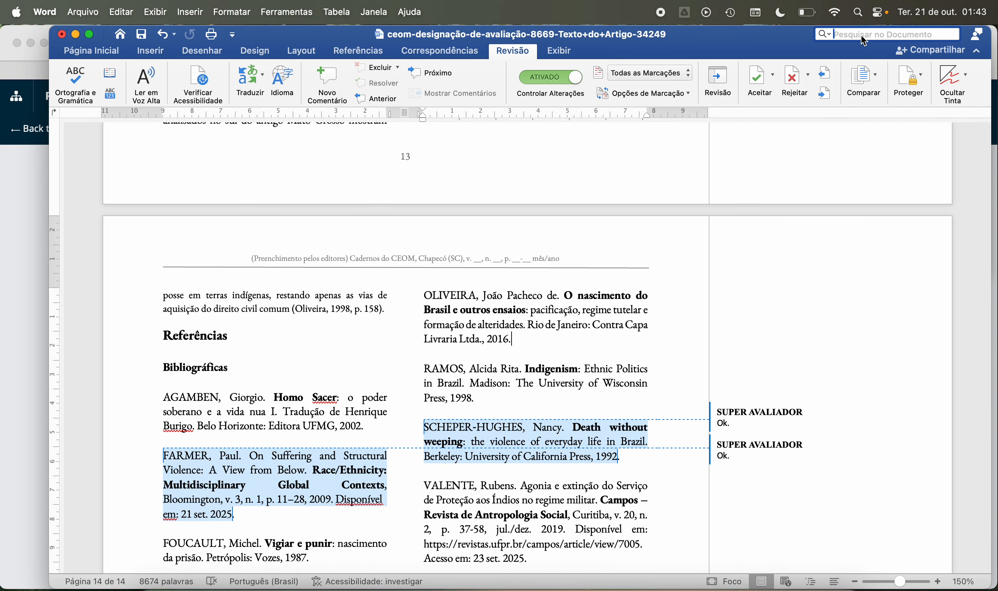
pyautogui.press('super+v')
# Step: Use Find and Replace to remove the stray tab before the paragraph beginning "Esse tipo de acusação"
pyautogui.click(829, 37)
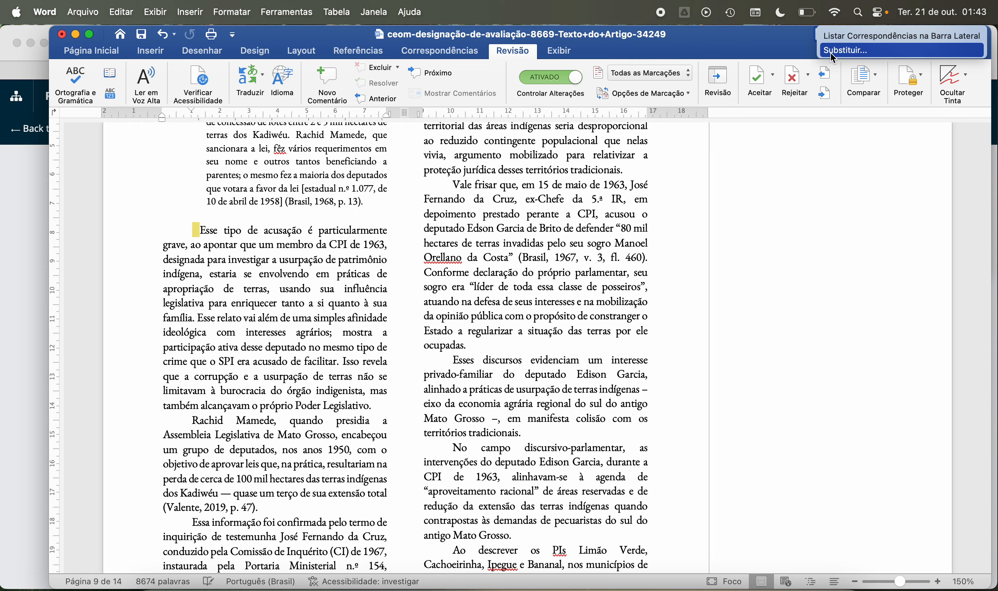
pyautogui.click(833, 50)
pyautogui.click(132, 203)
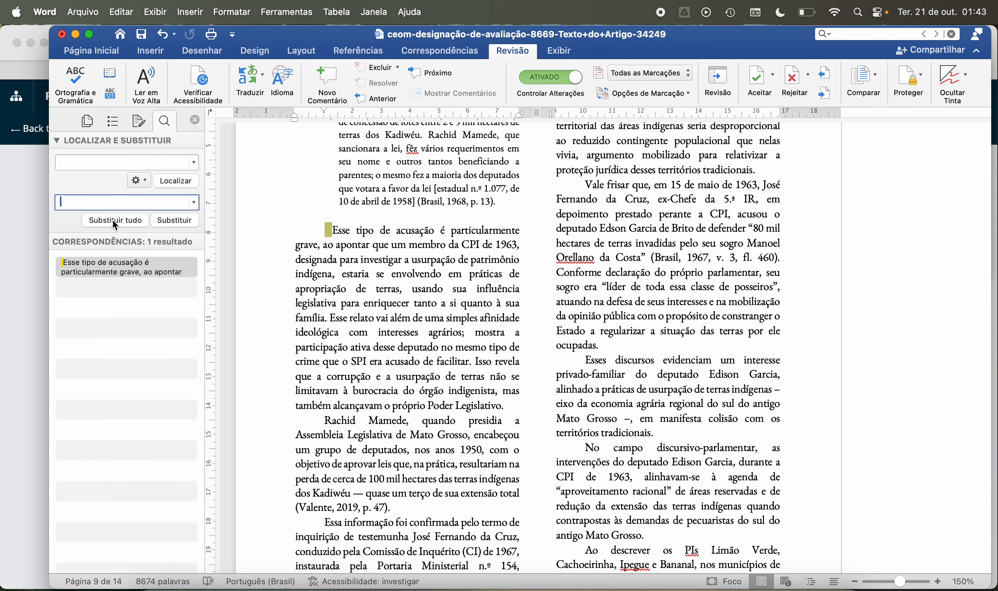
pyautogui.click(116, 221)
pyautogui.press('Return')
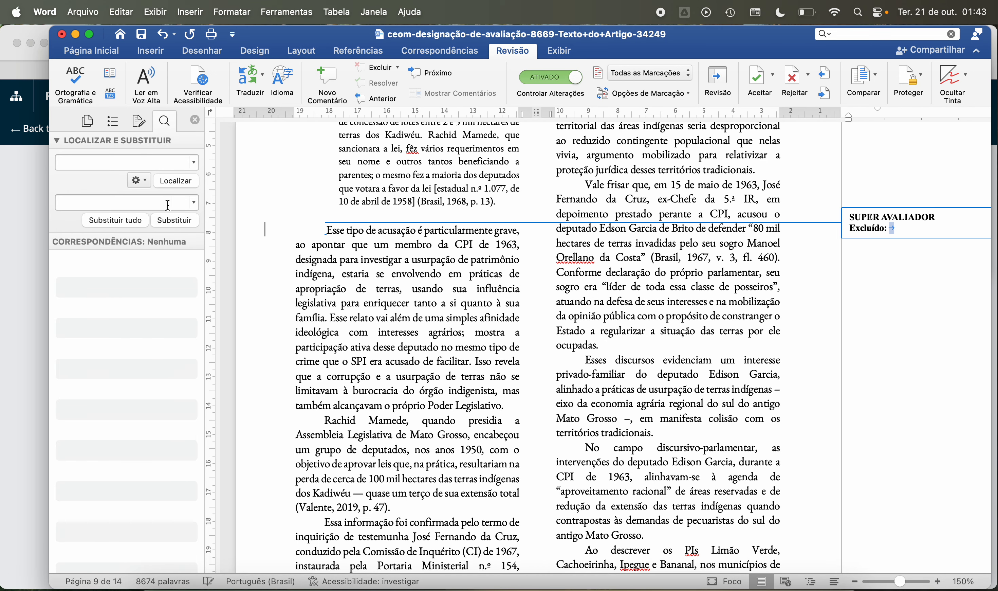
# Step: Replace all extra consecutive spaces throughout the document, repeating the replacement to clear the remaining ones
pyautogui.click(87, 164)
pyautogui.press('Return')
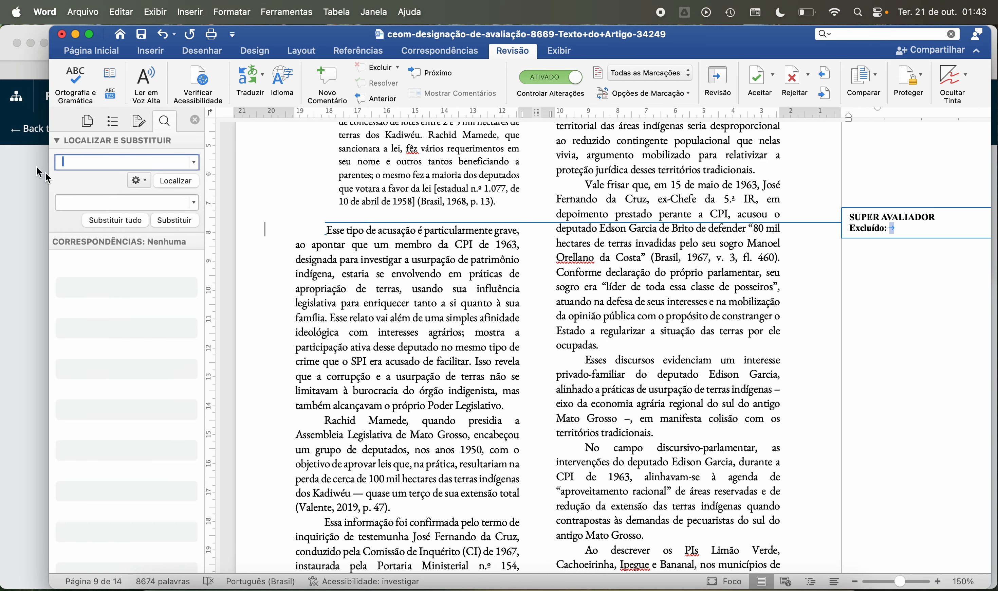
pyautogui.click(104, 222)
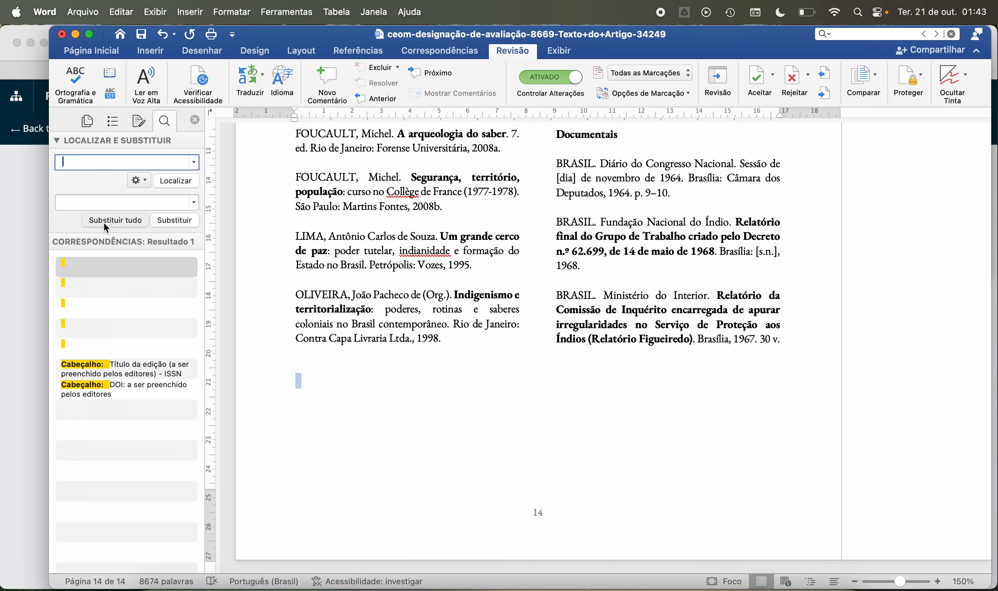
pyautogui.click(501, 252)
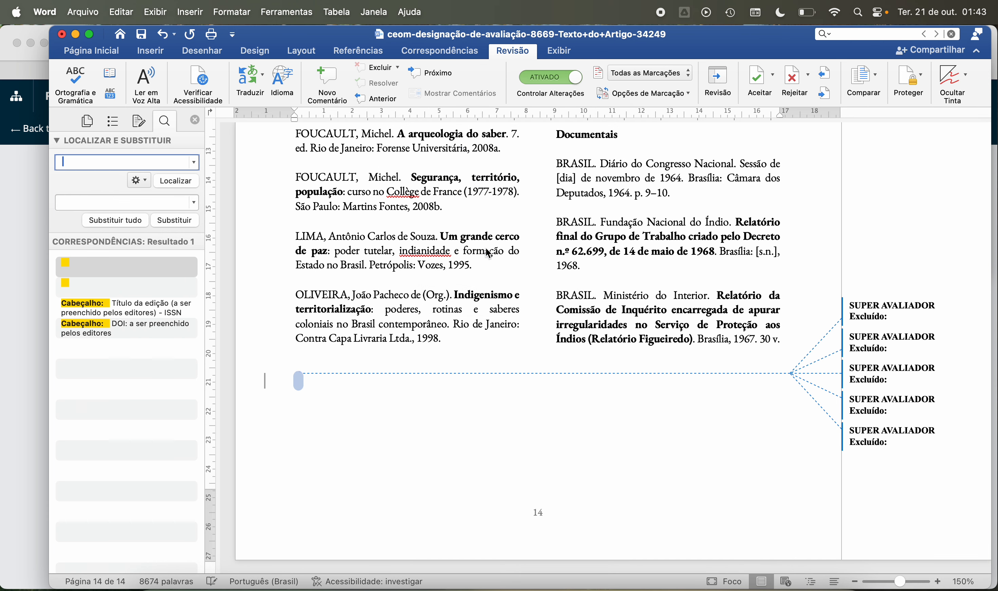
pyautogui.click(118, 220)
pyautogui.click(501, 253)
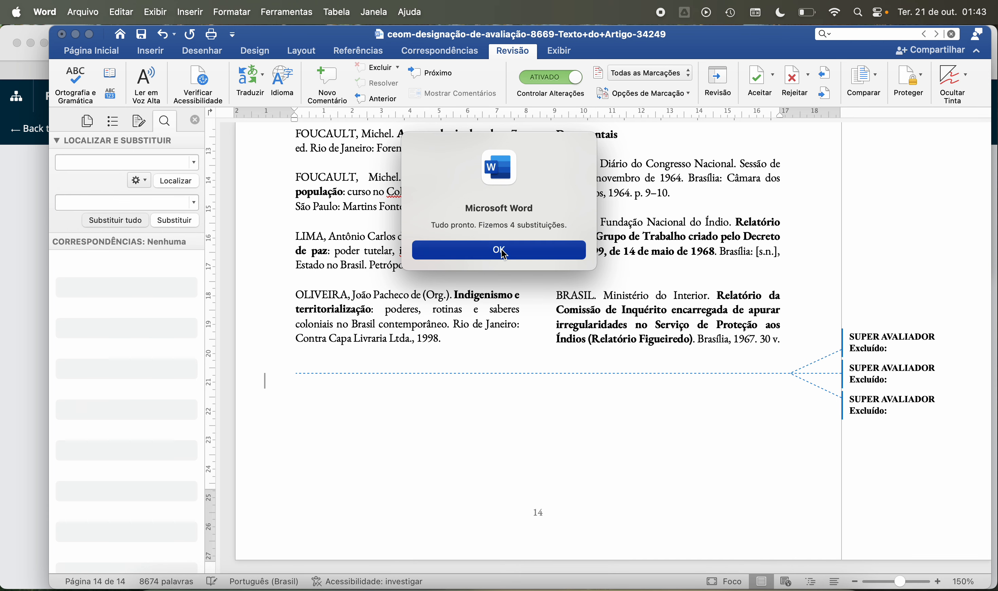
pyautogui.click(106, 221)
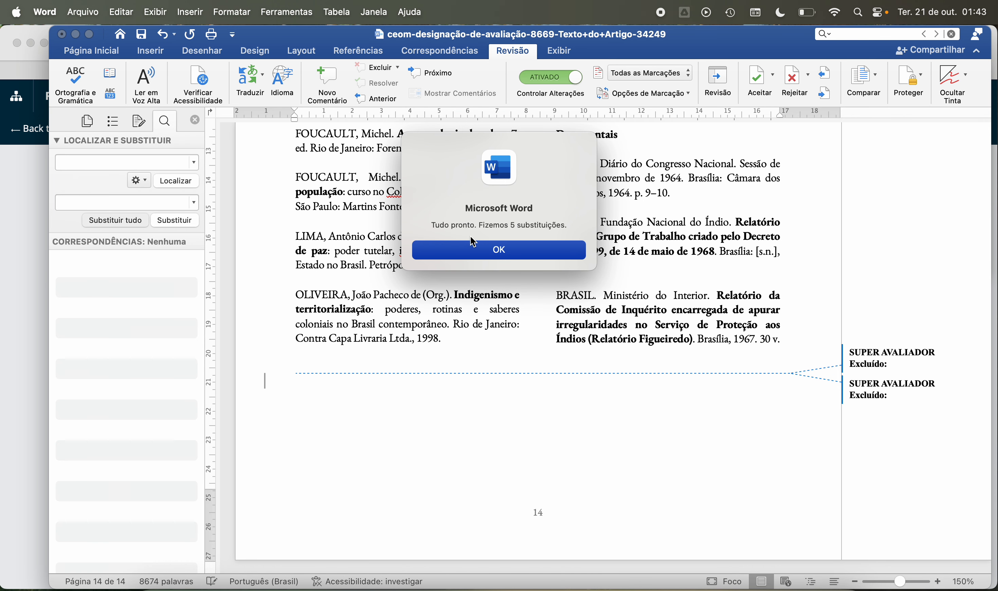
pyautogui.click(499, 251)
pyautogui.click(128, 224)
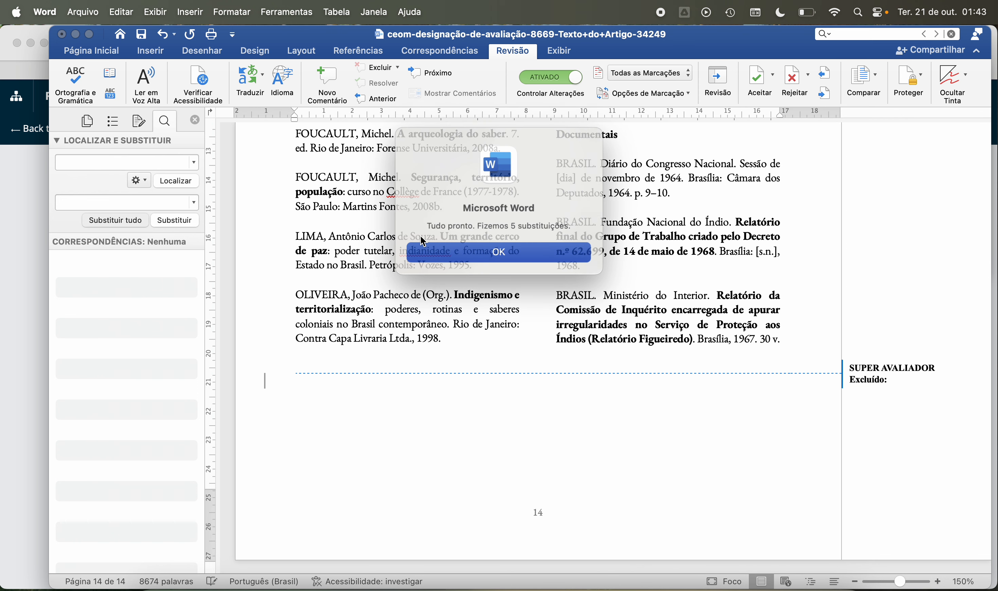
pyautogui.click(491, 249)
# Step: Replace the extra spaces in the first-page header repeatedly, and close Find and Replace
pyautogui.click(159, 221)
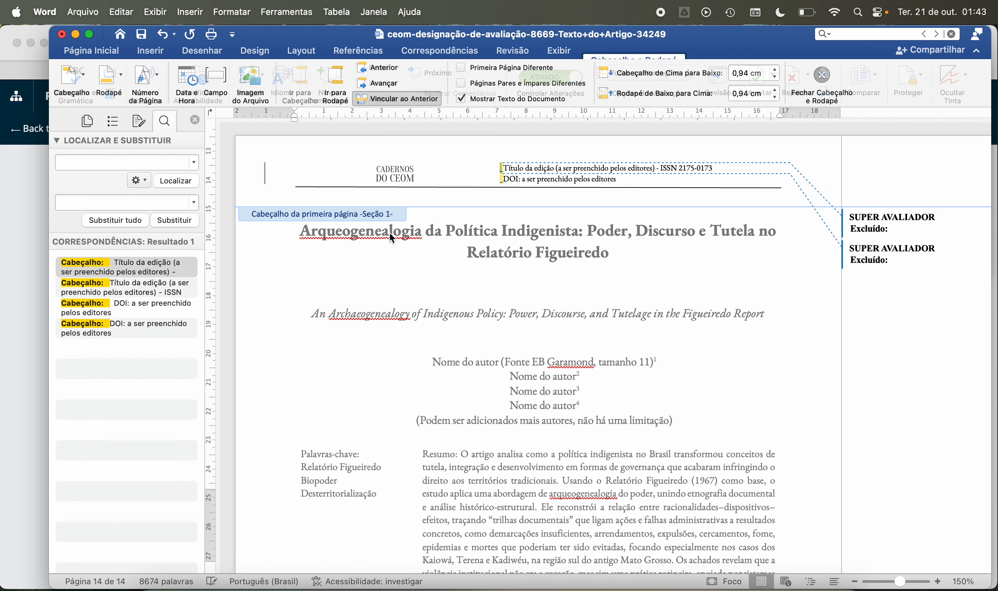
pyautogui.click(116, 221)
pyautogui.click(461, 254)
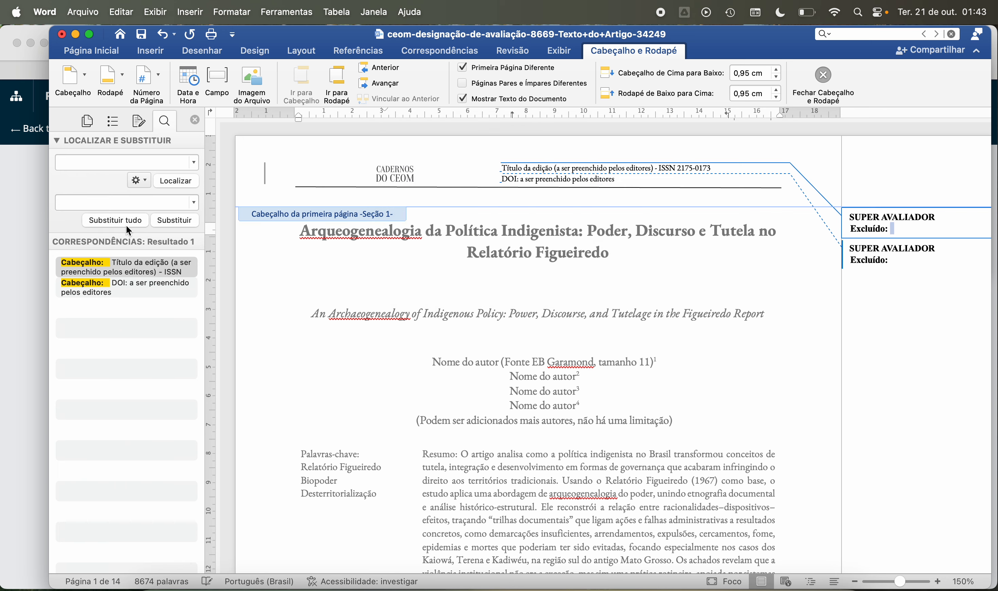
pyautogui.click(115, 220)
pyautogui.click(492, 252)
pyautogui.click(194, 120)
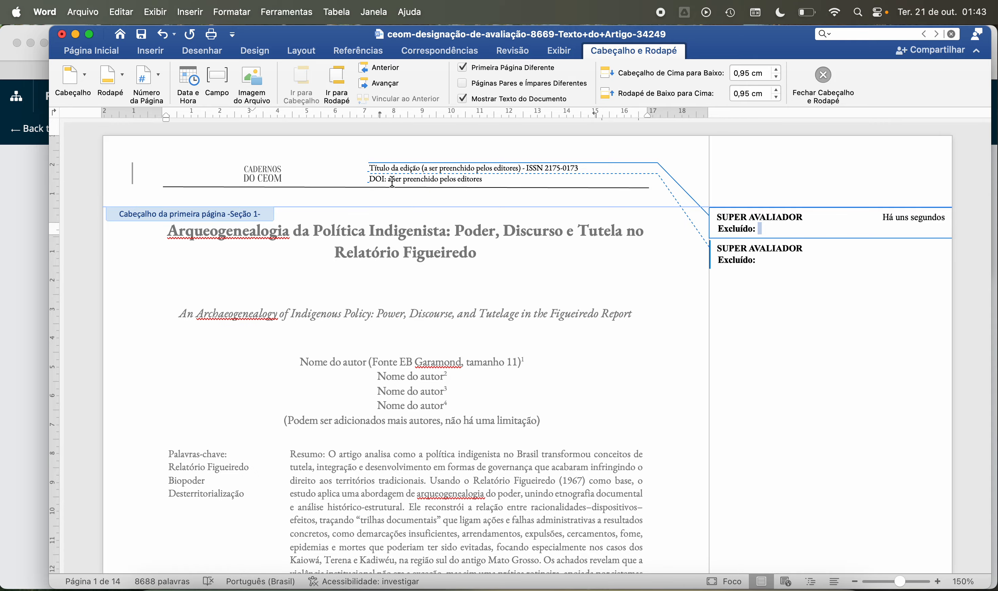
# Step: Delete the remaining leading space before the edition title and DOI lines of the first-page header, and leave the header
pyautogui.press('Delete')
pyautogui.press('Down')
pyautogui.press('Delete')
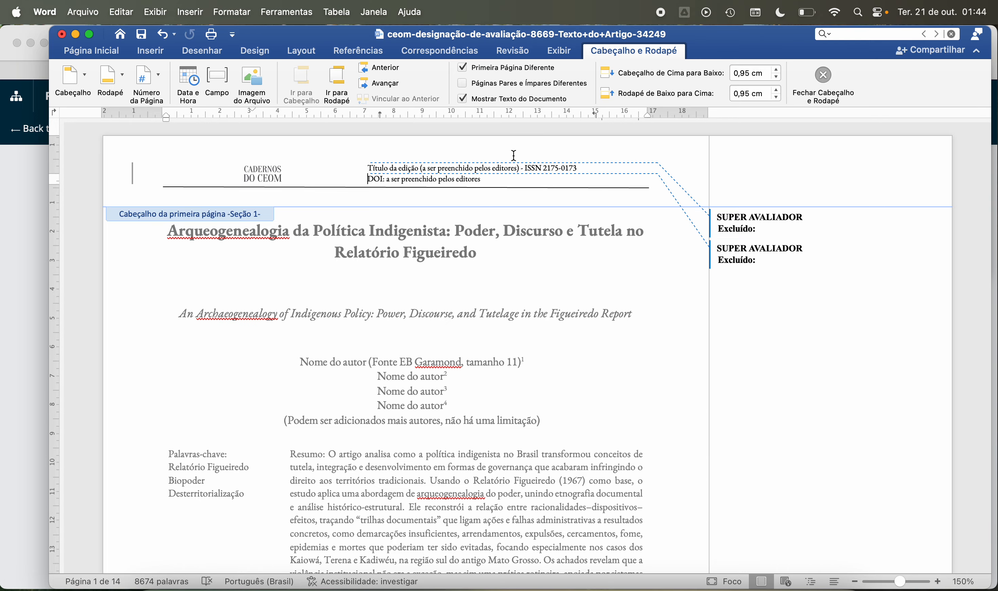
pyautogui.doubleClick(407, 388)
# Step: Read from the first page on through the Introdução to its methodological paragraph
pyautogui.scroll(-4, 432, 362)
pyautogui.scroll(-10, 433, 362)
pyautogui.scroll(-12, 433, 362)
pyautogui.click(427, 195)
pyautogui.press('BackSpace')
pyautogui.click(453, 361)
pyautogui.scroll(-6, 365, 387)
pyautogui.scroll(-5, 365, 387)
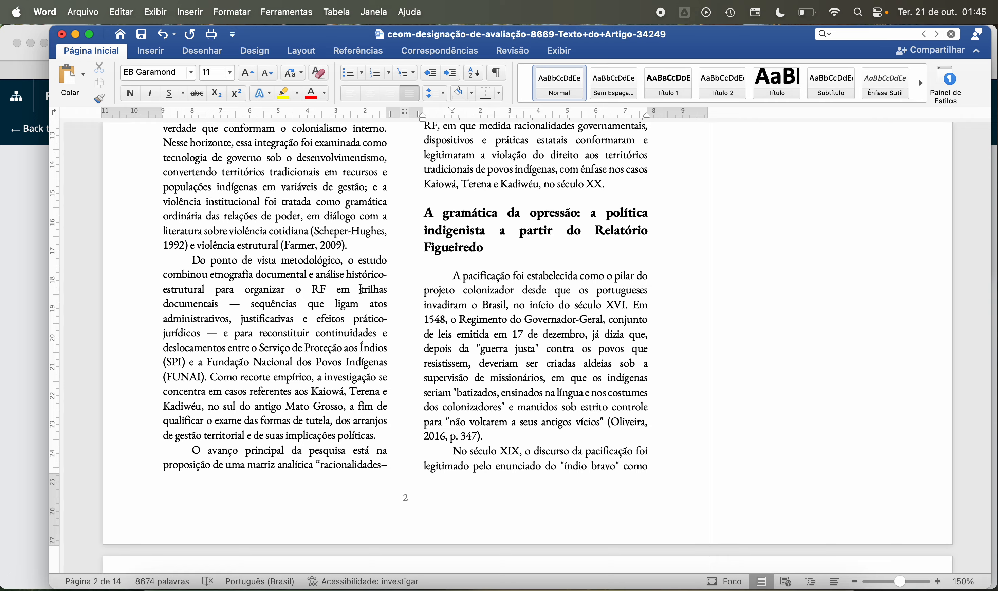
# Step: Examine the "trilhas documentais" passage and the surrounding Introdução paragraphs about method and objective
pyautogui.moveTo(360, 289); pyautogui.dragTo(219, 305)
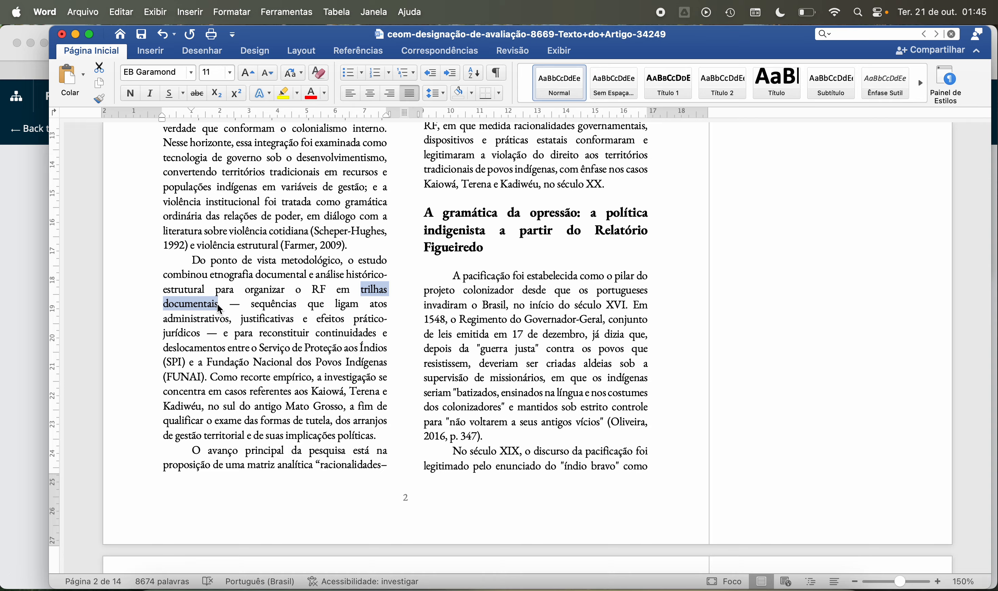
pyautogui.click(281, 345)
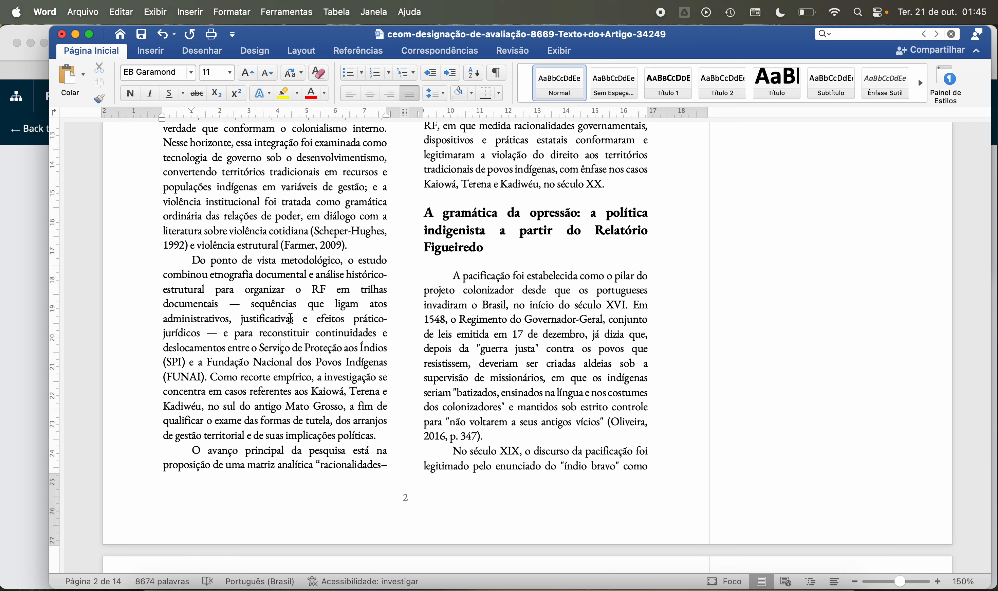
pyautogui.scroll(-2, 284, 318)
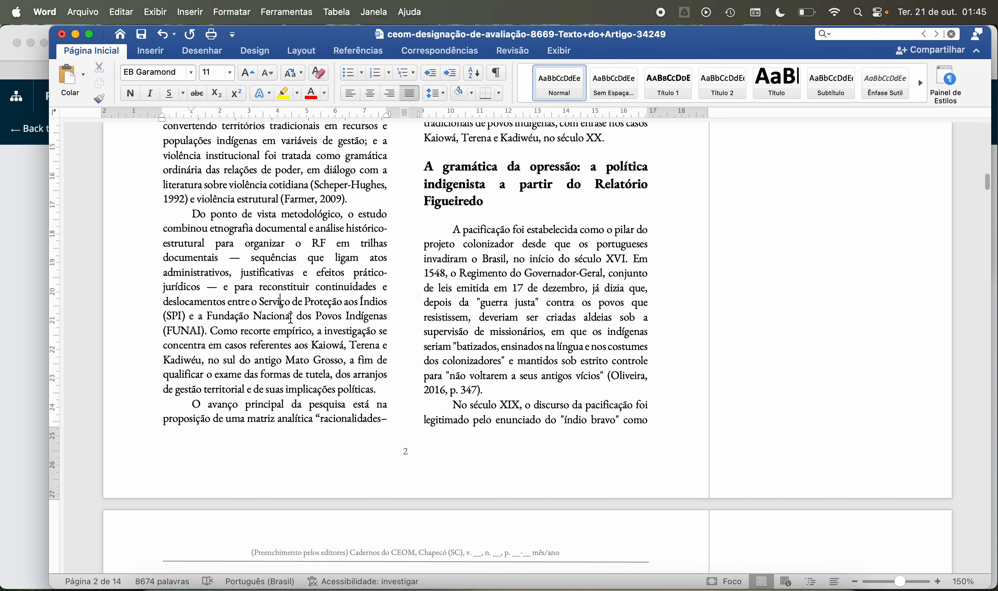
pyautogui.scroll(-2, 227, 316)
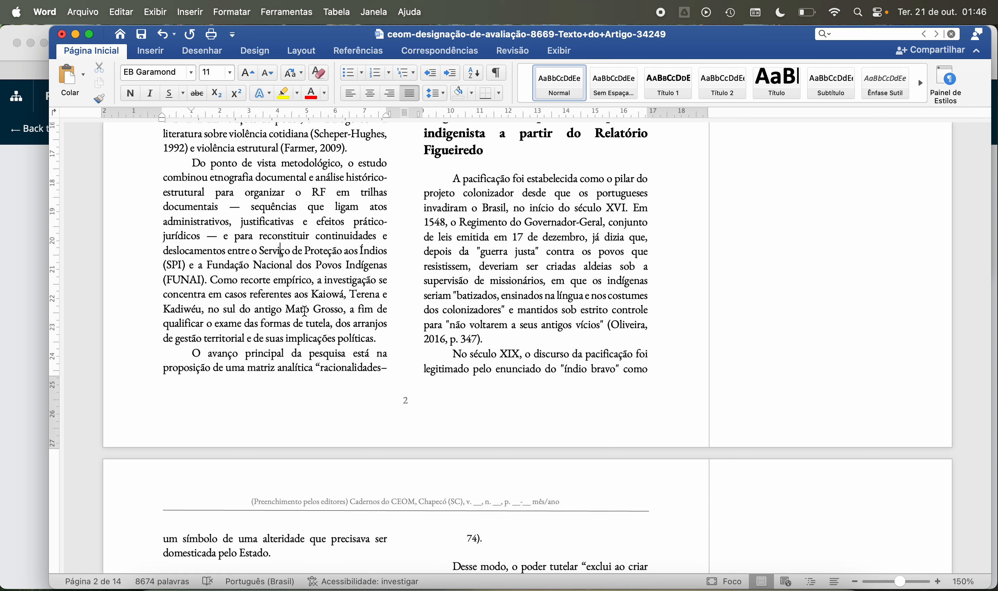
pyautogui.scroll(1, 304, 311)
pyautogui.scroll(10, 304, 311)
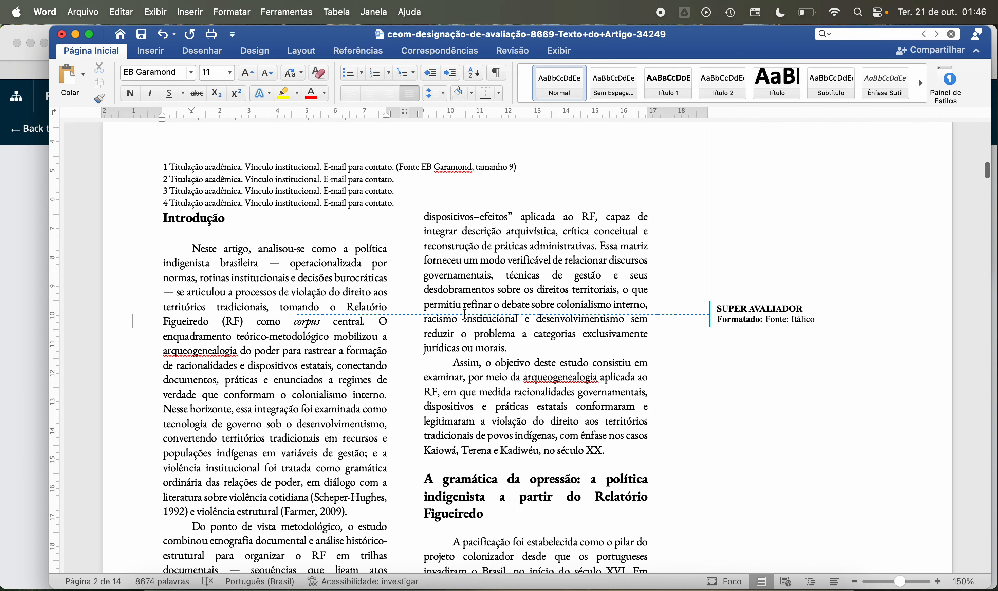
pyautogui.scroll(-2, 465, 313)
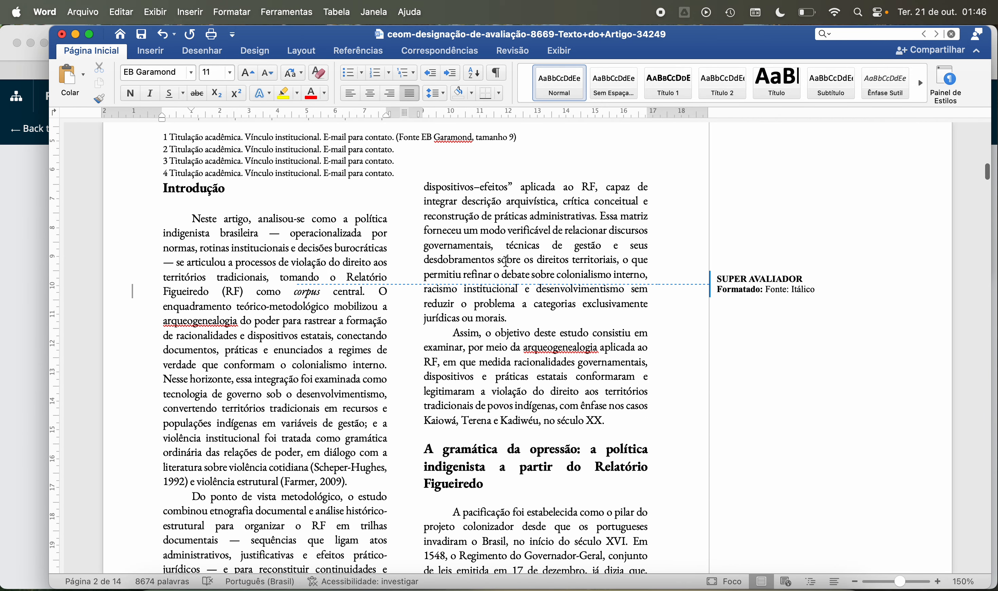
pyautogui.scroll(-2, 491, 264)
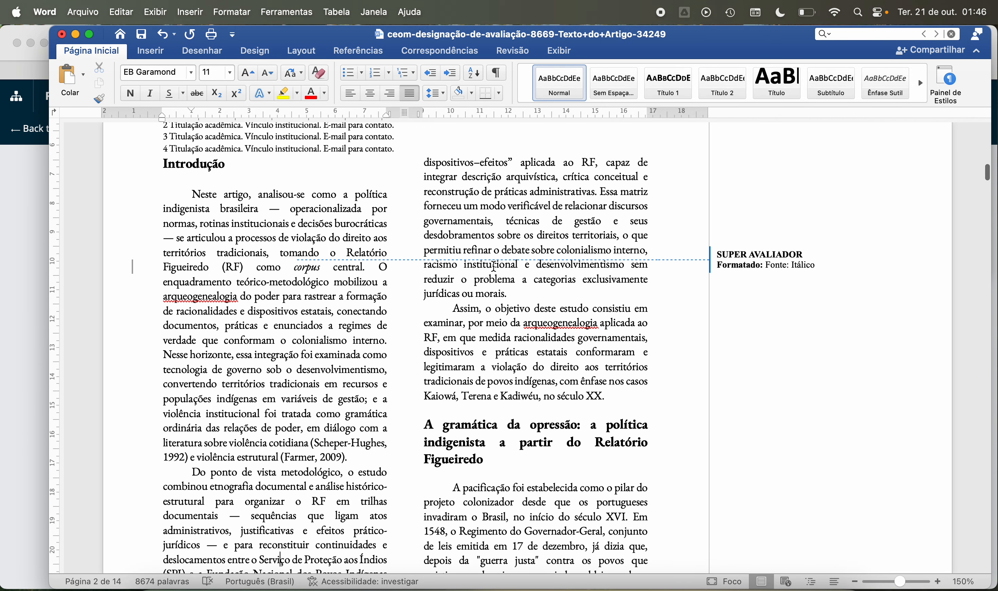
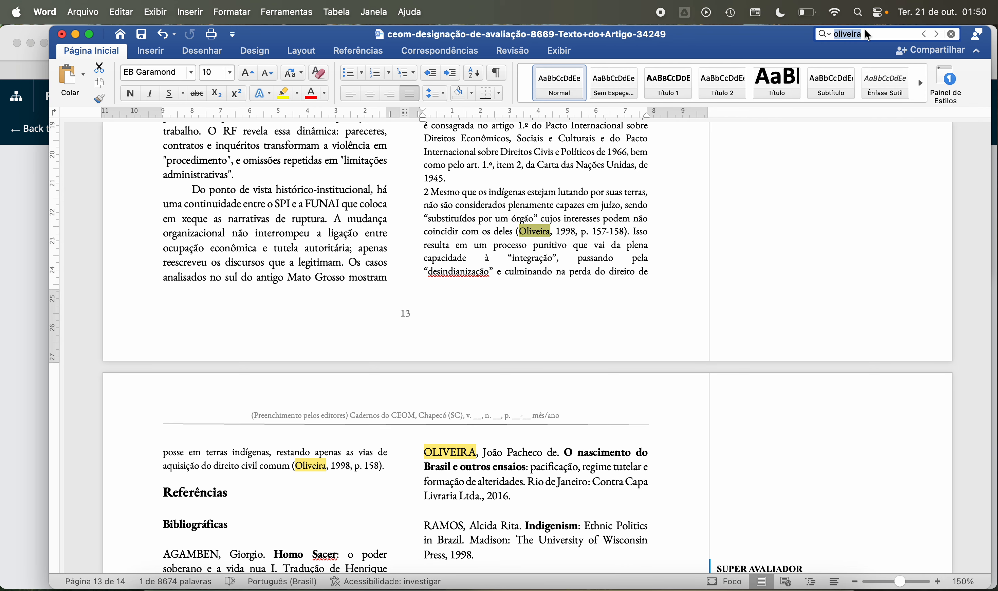
# Step: Add an "Ok." comment to the 2016 reference "O nascimento do Brasil e outros ensaios" in the Referências list
pyautogui.scroll(-10, 410, 284)
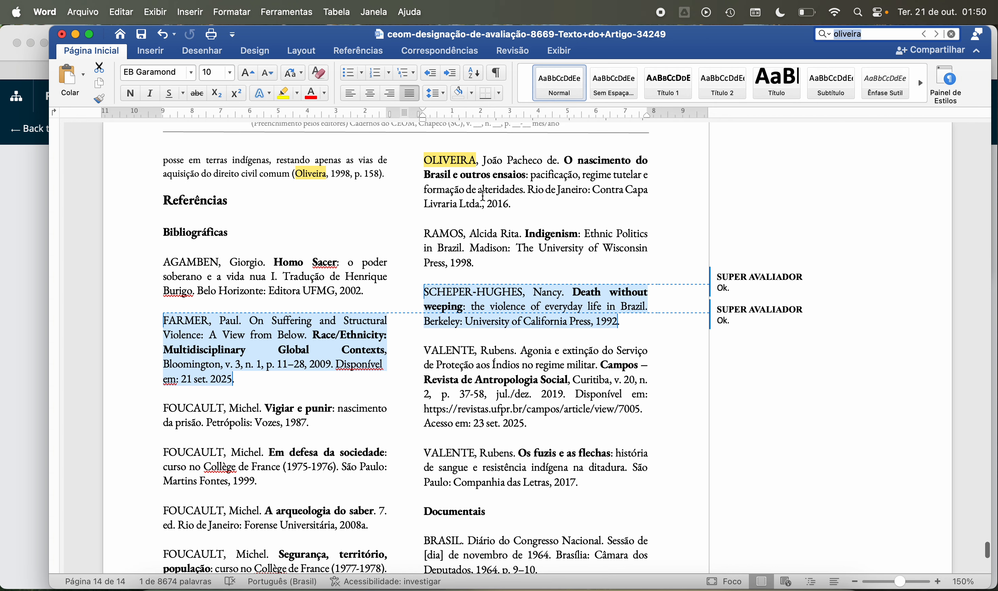
pyautogui.moveTo(425, 161); pyautogui.dragTo(510, 205)
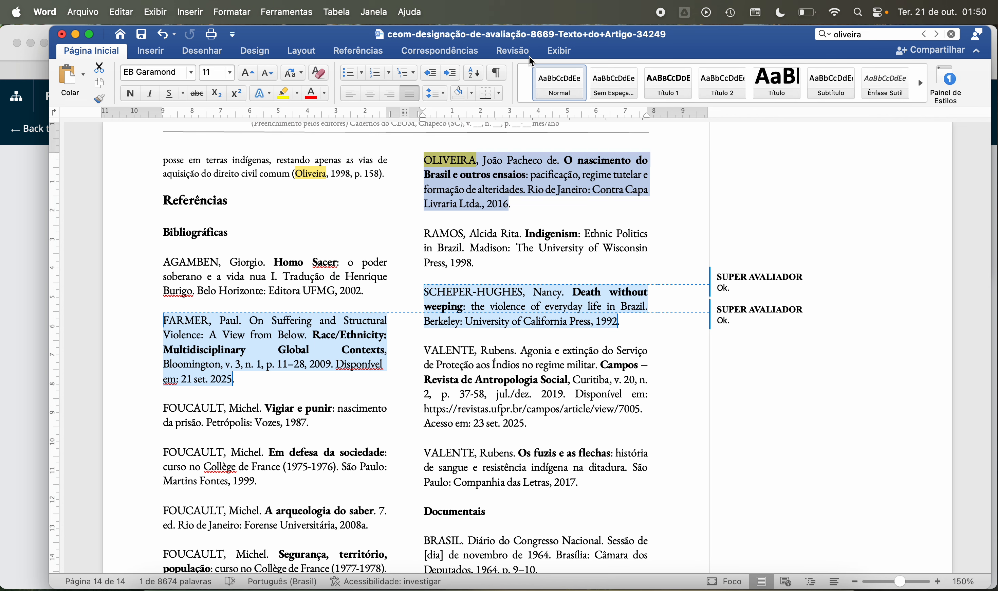
pyautogui.click(515, 53)
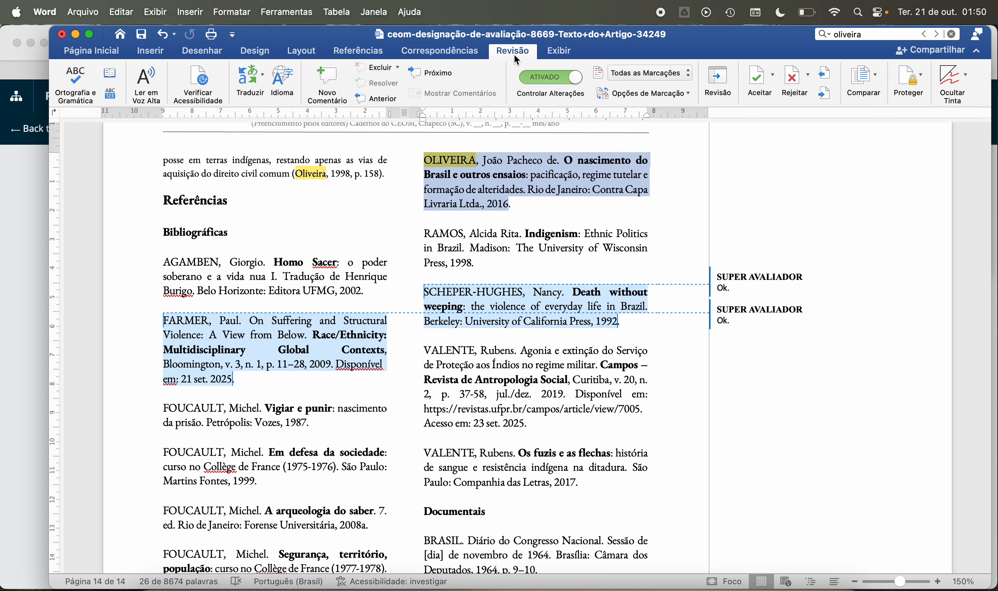
pyautogui.click(327, 81)
pyautogui.write('ok')
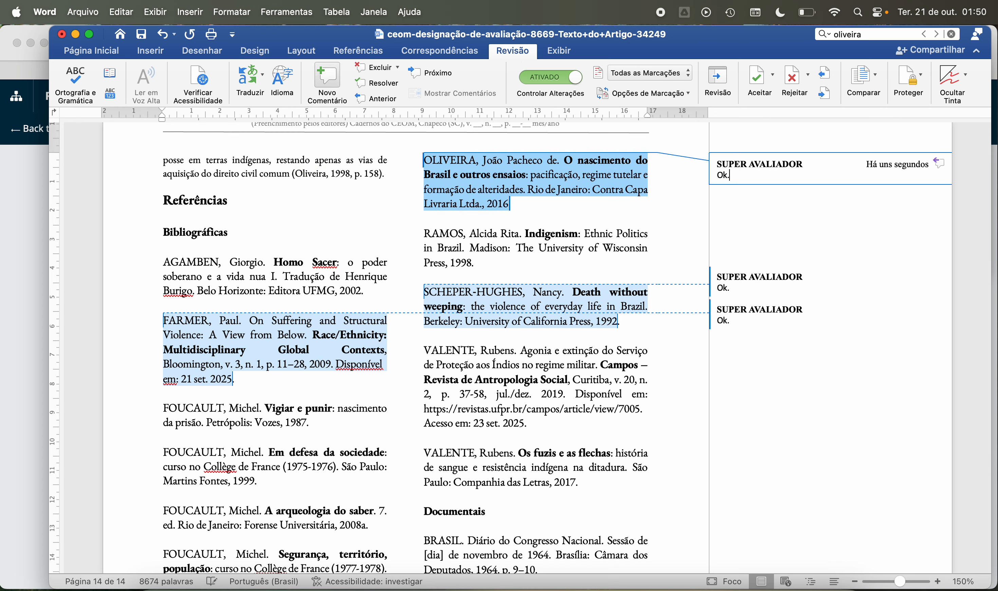
pyautogui.click(471, 249)
# Step: Add an "Ok." comment to the 1998 reference "Indigenismo e territorialização" at the end of the first references column
pyautogui.scroll(-10, 448, 255)
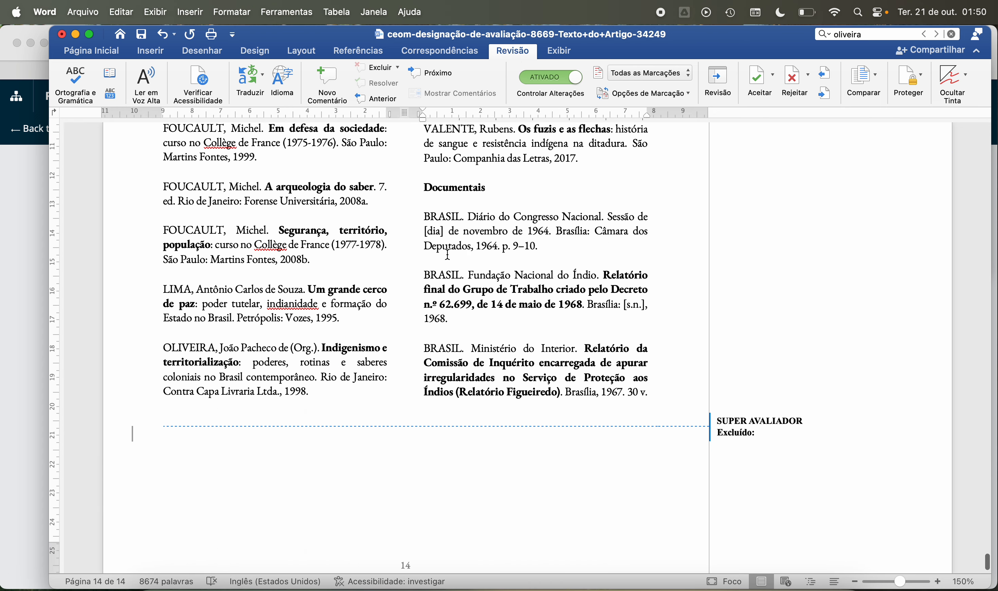
pyautogui.moveTo(166, 347); pyautogui.dragTo(309, 391)
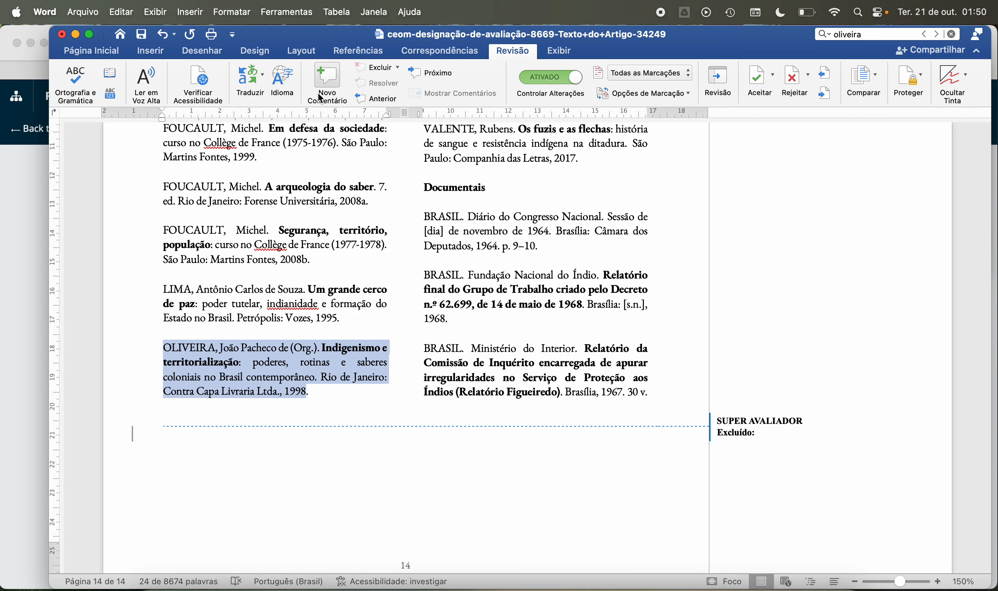
pyautogui.click(327, 79)
pyautogui.write('ok')
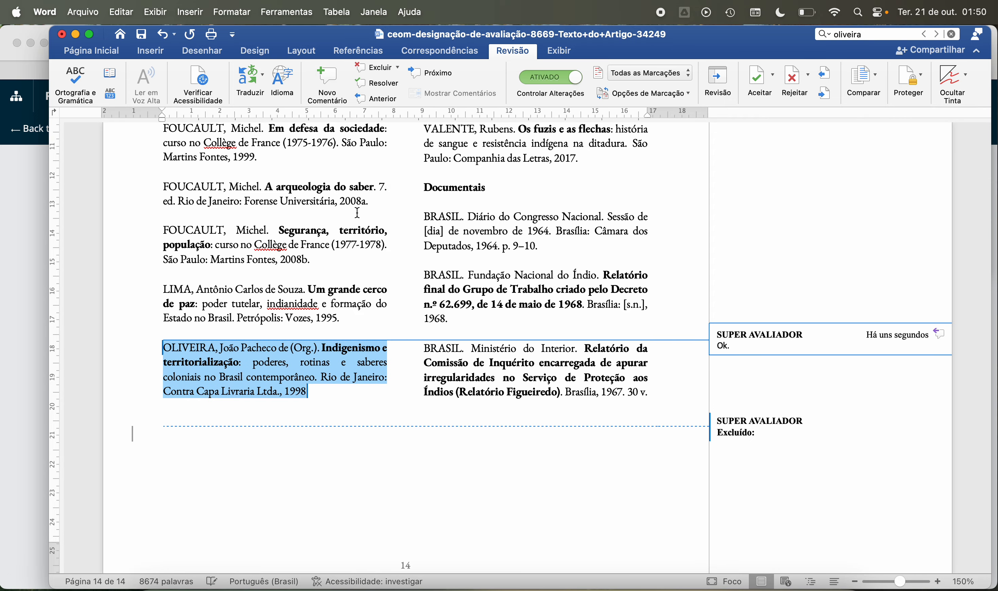
pyautogui.click(344, 242)
# Step: Examine the entries of the Referências list, covering both the Bibliográficas and the Documentais sections
pyautogui.scroll(10, 275, 222)
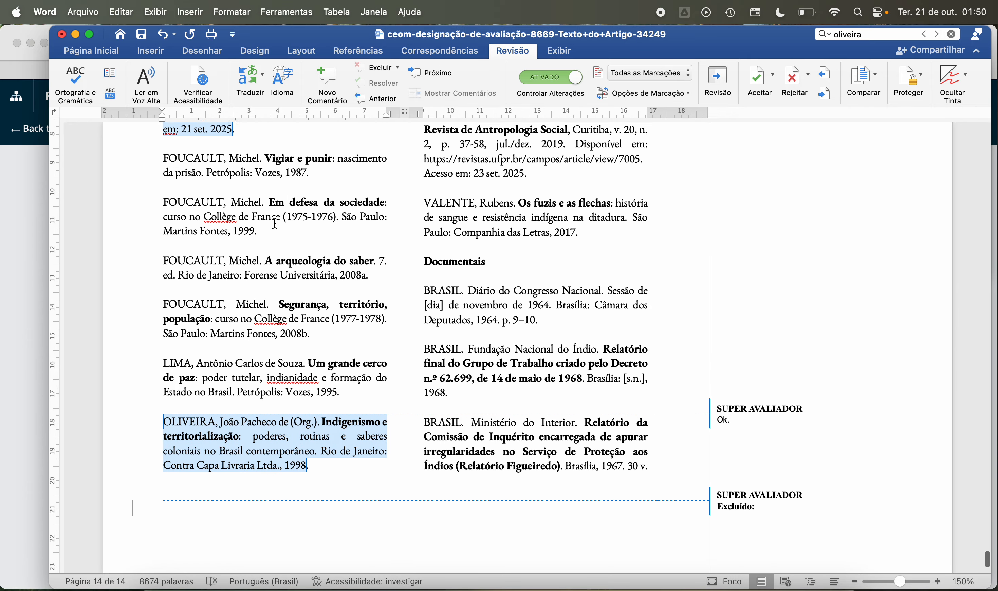
pyautogui.scroll(3, 274, 222)
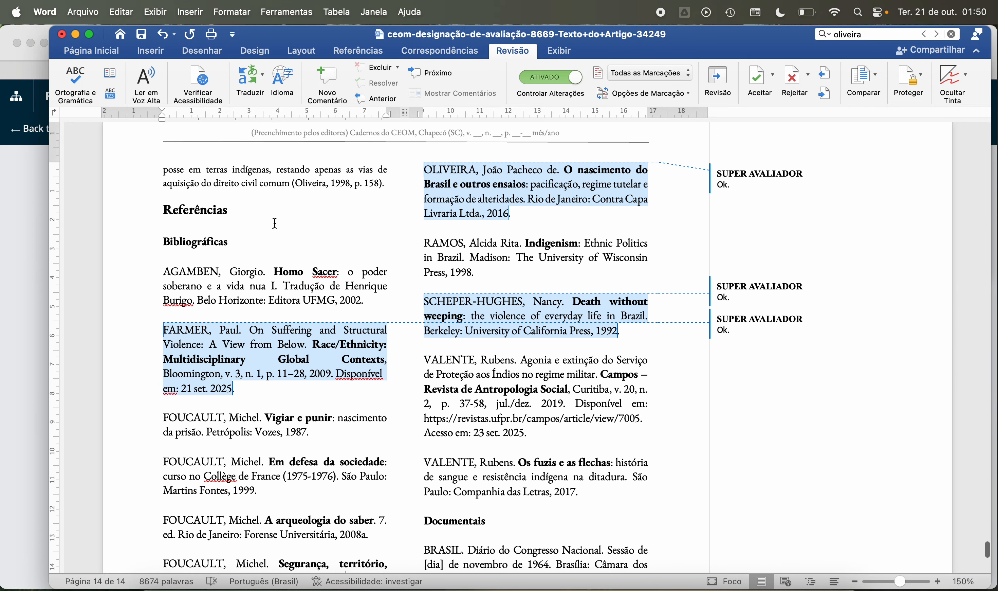
pyautogui.scroll(-1, 293, 227)
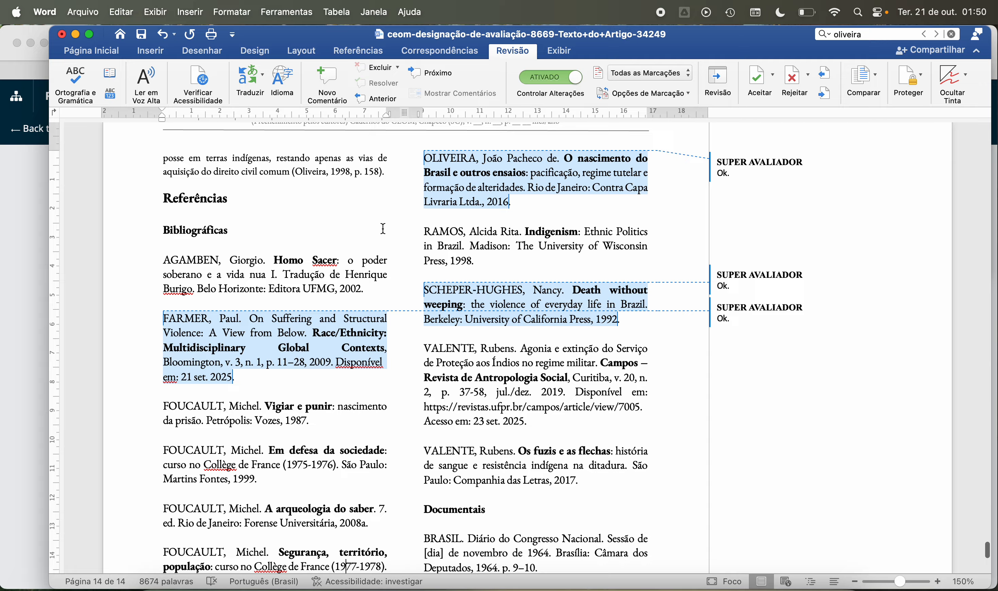
pyautogui.scroll(-2, 339, 342)
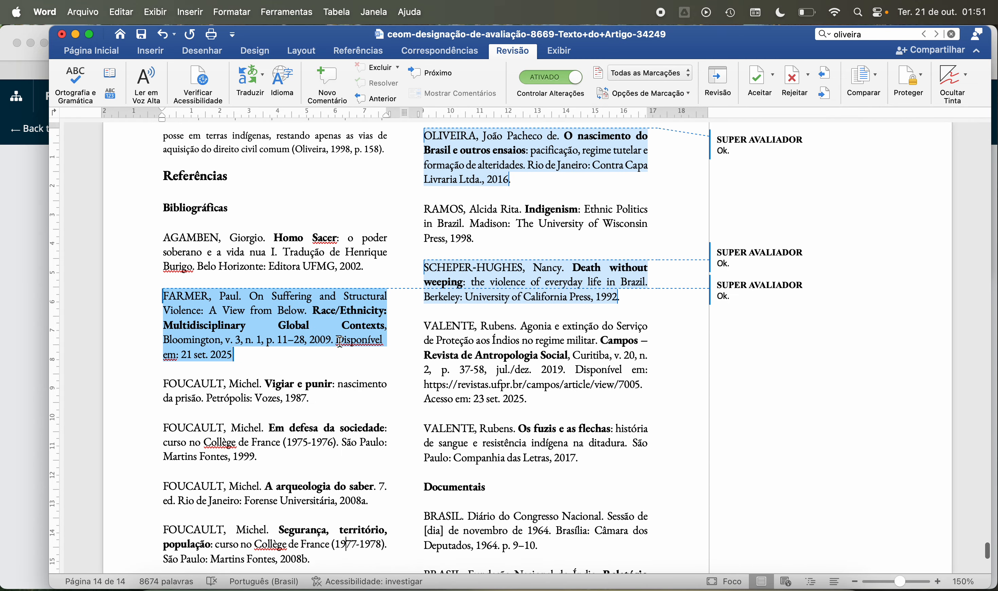
pyautogui.scroll(-10, 340, 342)
pyautogui.scroll(-5, 208, 413)
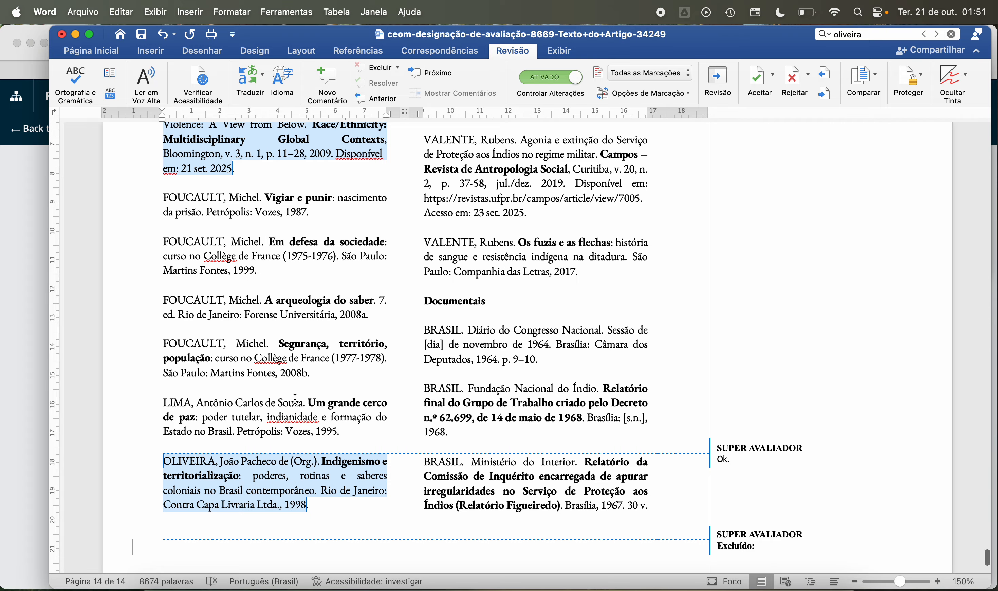
pyautogui.scroll(15, 346, 345)
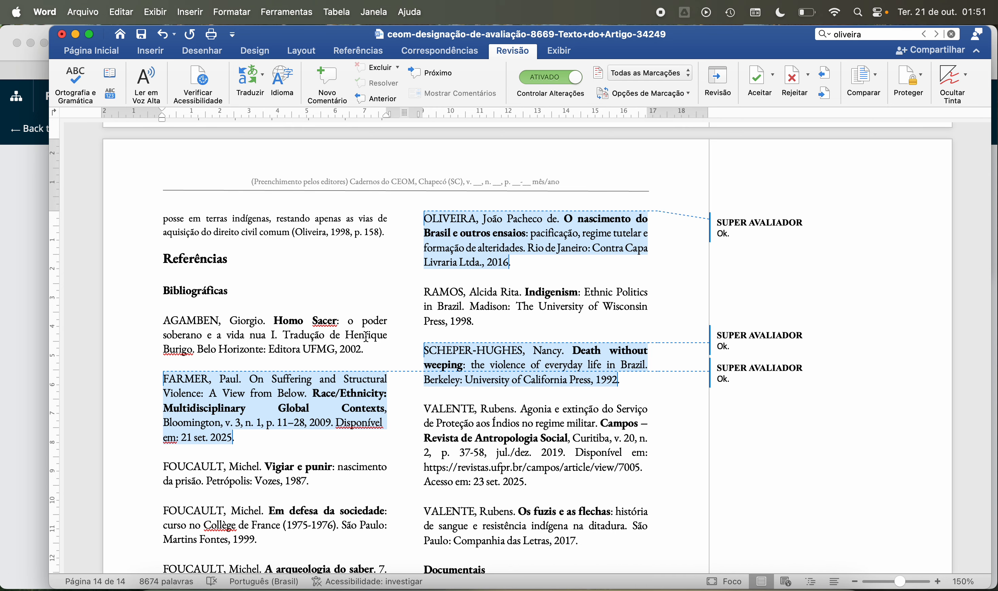
pyautogui.scroll(-5, 366, 337)
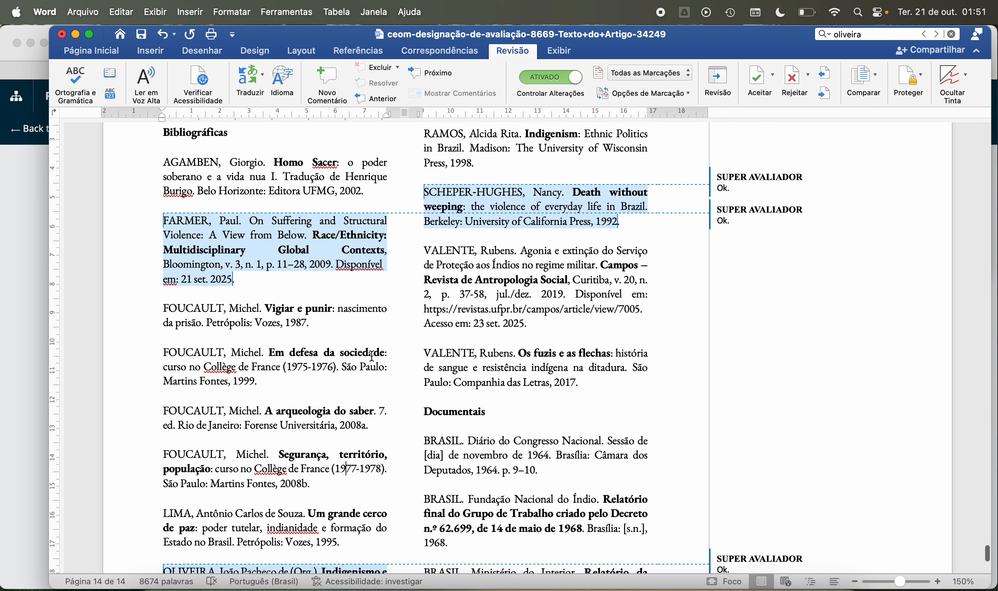
pyautogui.scroll(-1, 372, 356)
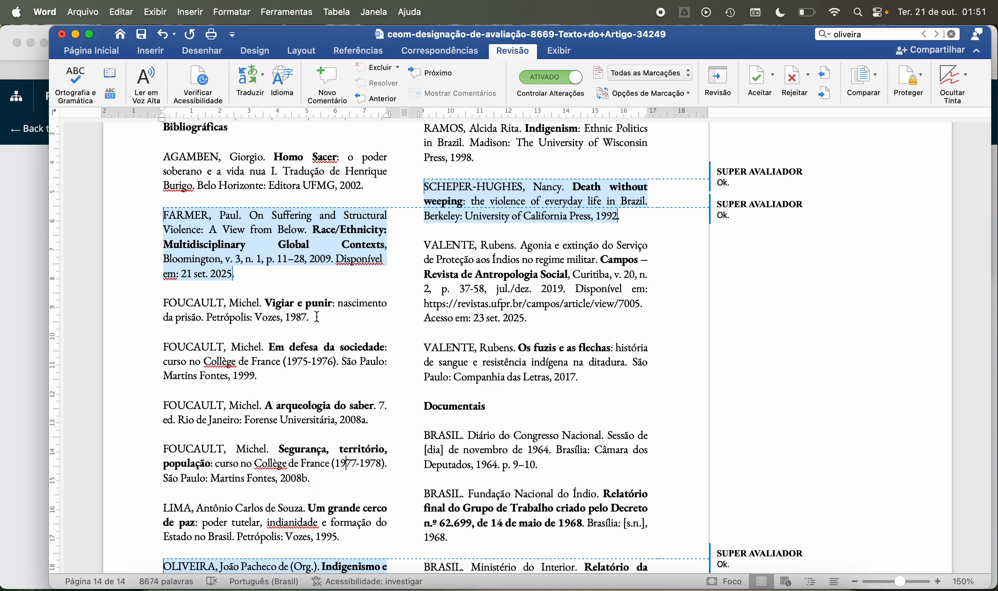
pyautogui.scroll(-3, 326, 366)
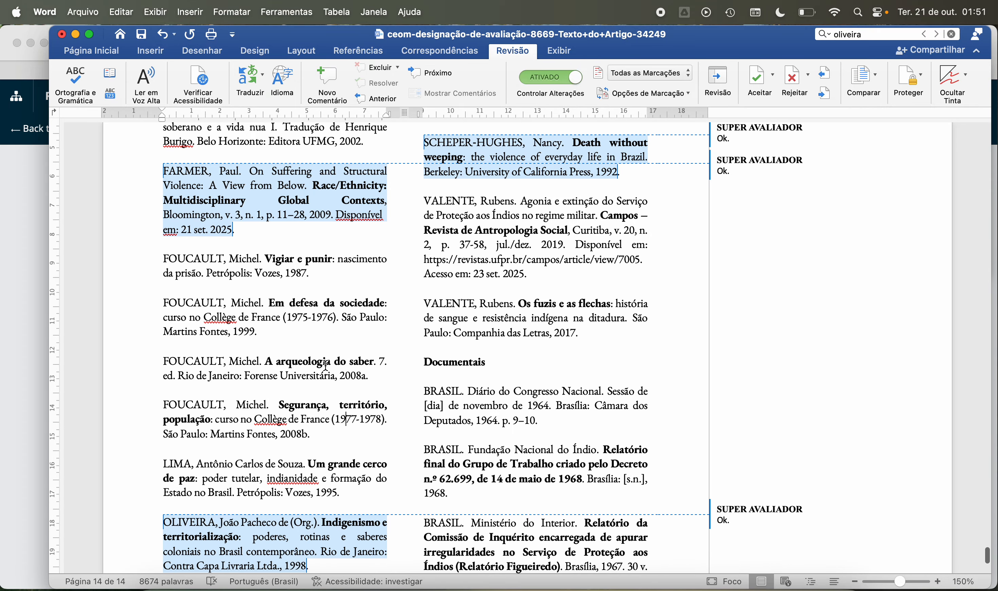
pyautogui.scroll(-1, 321, 313)
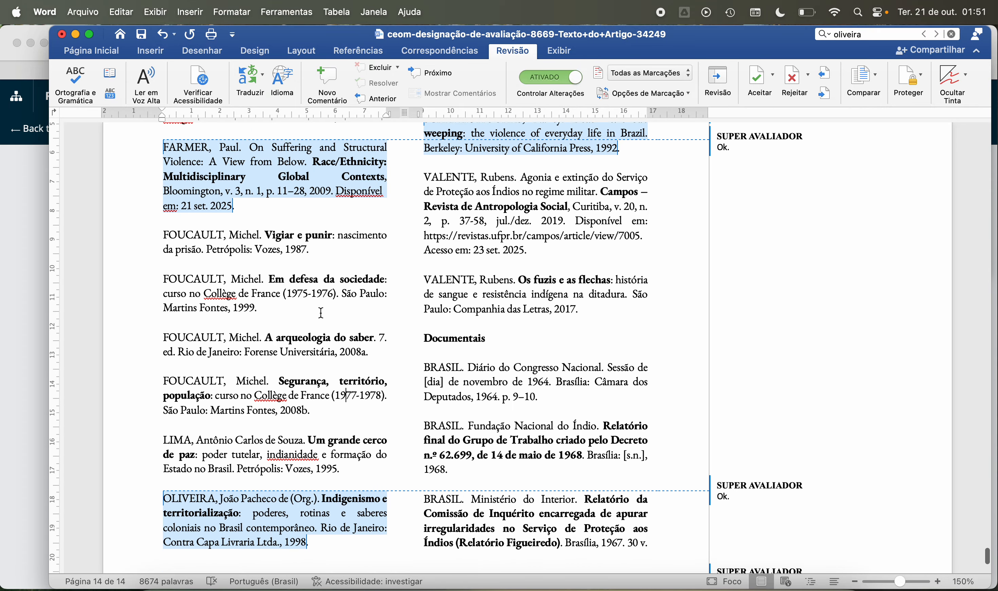
pyautogui.scroll(6, 321, 313)
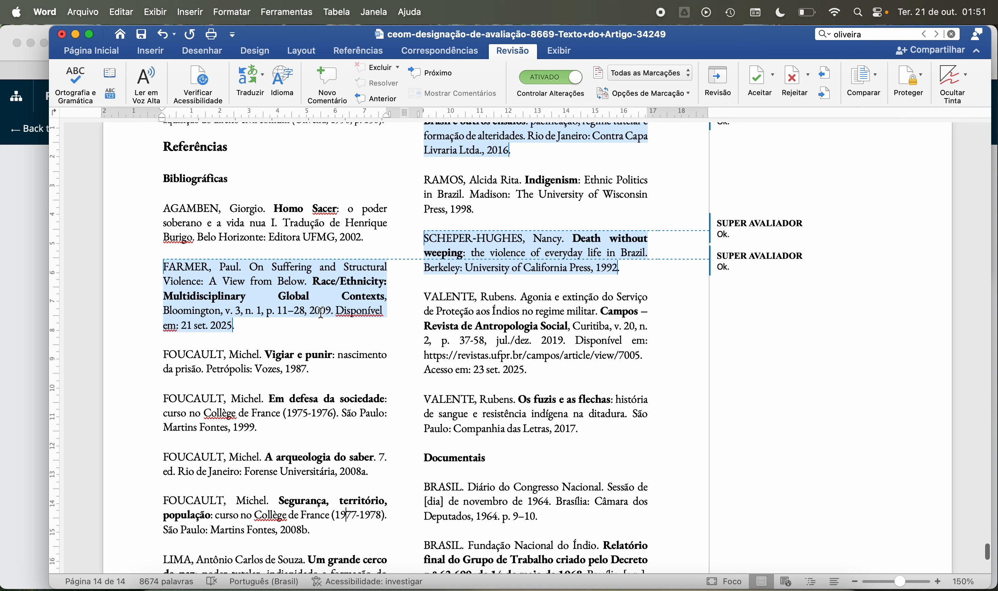
pyautogui.scroll(1, 321, 313)
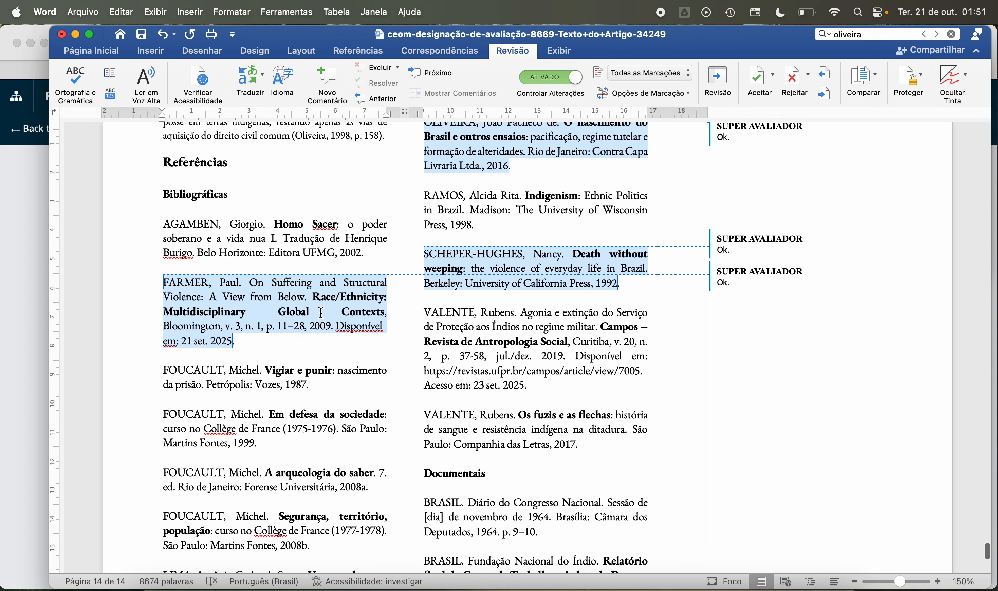
pyautogui.scroll(-6, 321, 314)
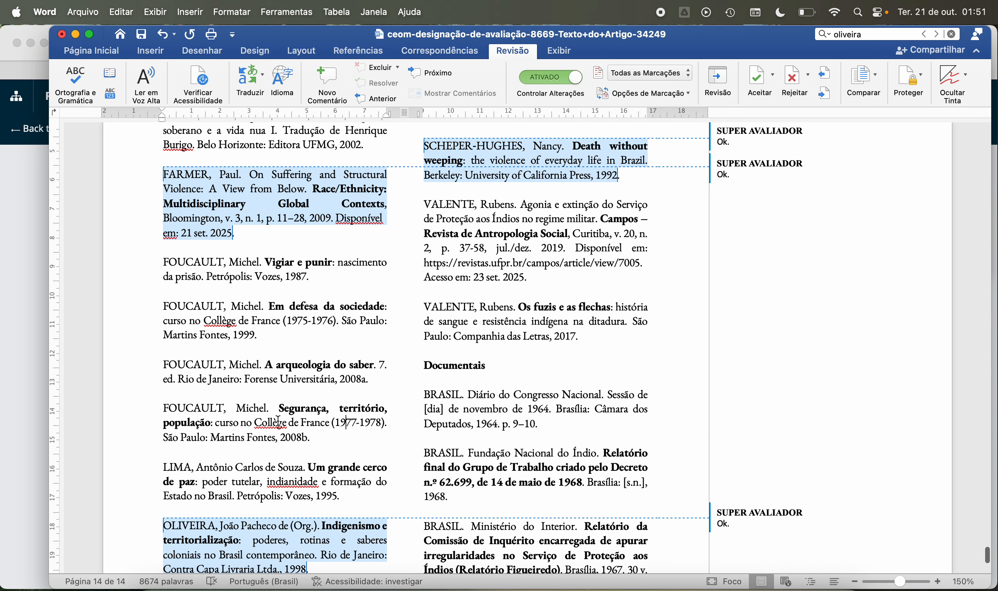
pyautogui.scroll(11, 331, 390)
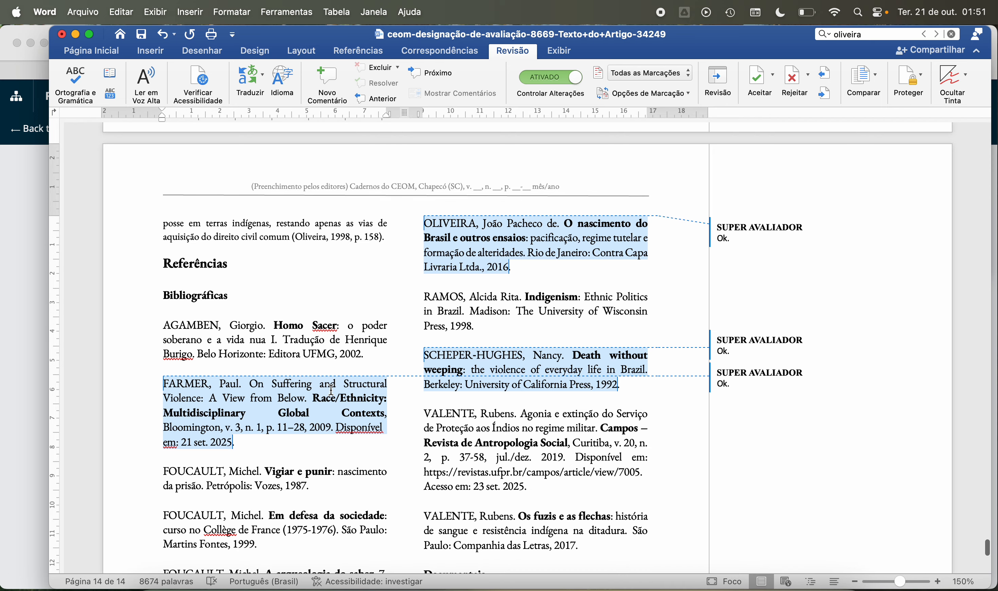
pyautogui.scroll(-13, 317, 333)
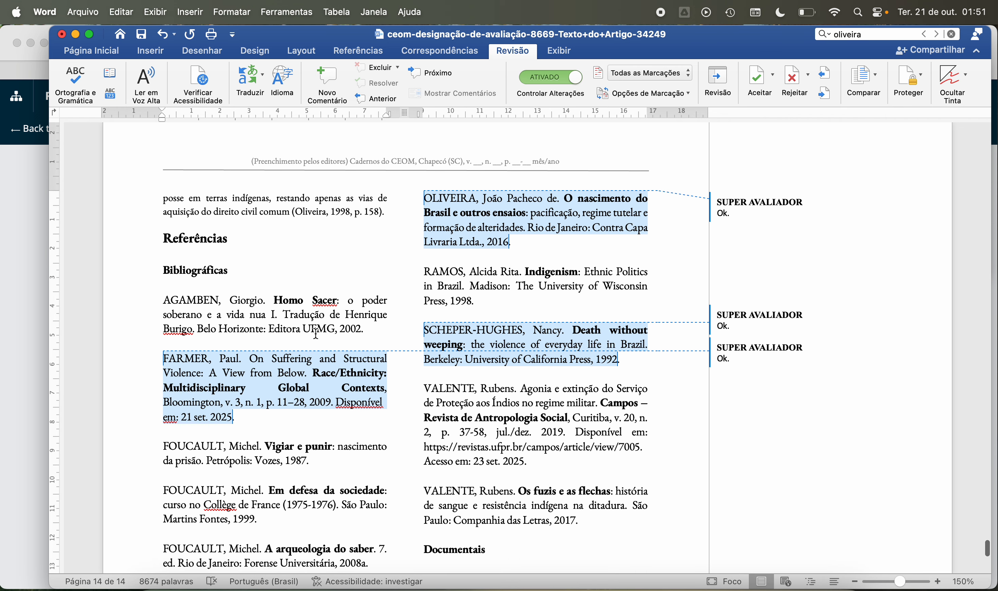
pyautogui.scroll(-3, 316, 333)
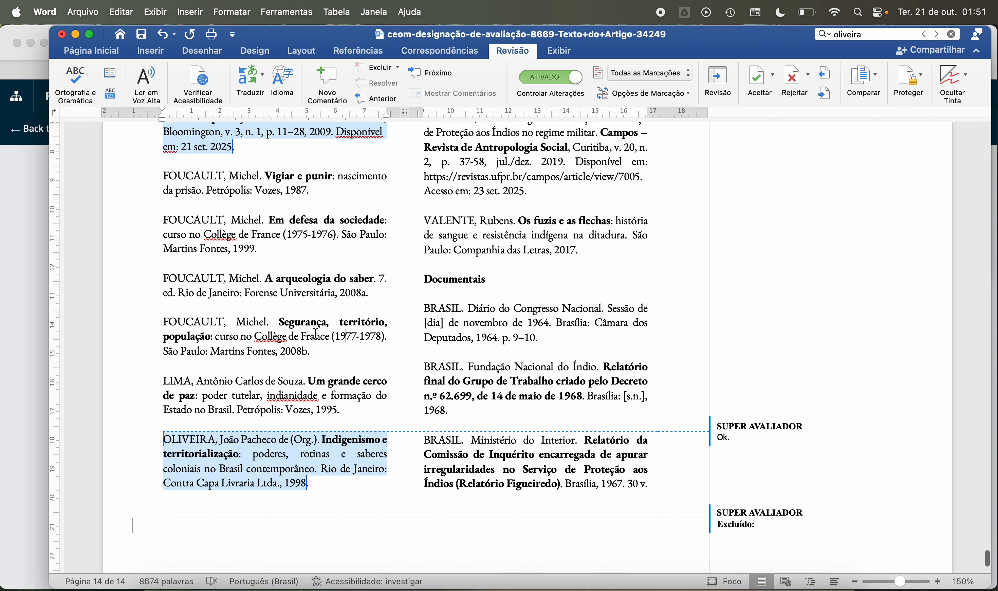
pyautogui.scroll(-3, 493, 264)
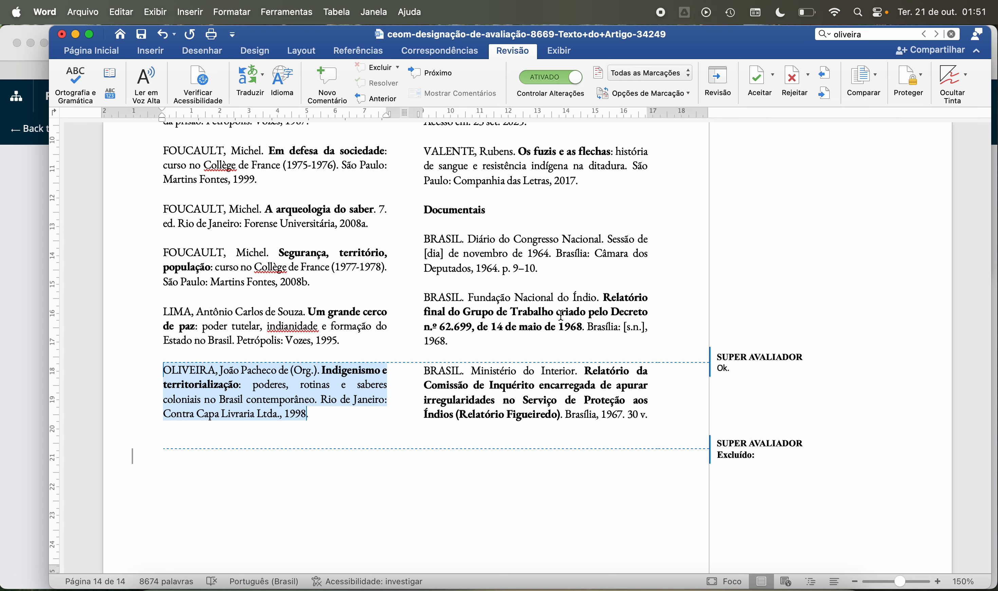
pyautogui.scroll(-3, 513, 309)
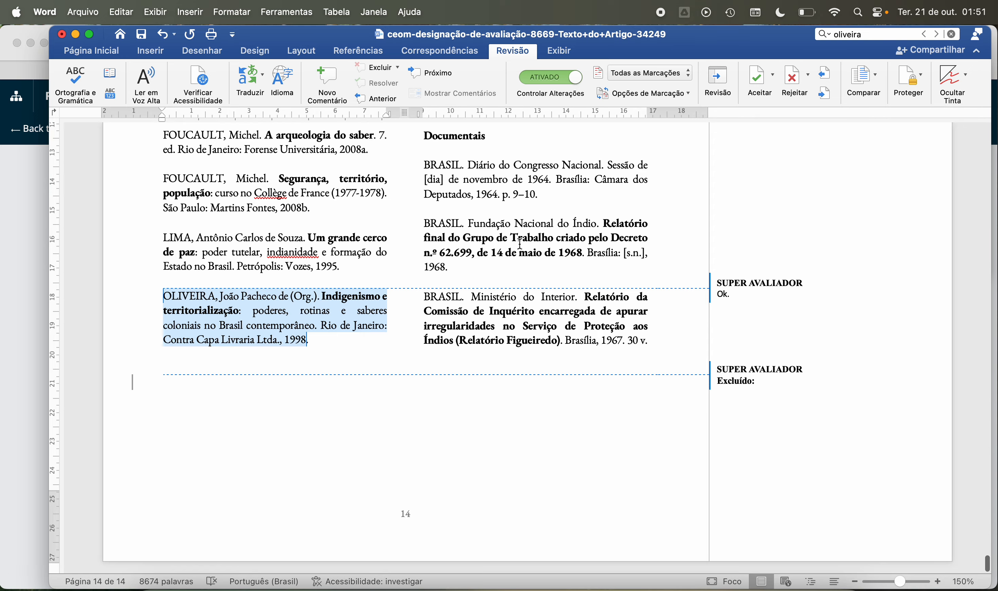
pyautogui.scroll(-1, 520, 243)
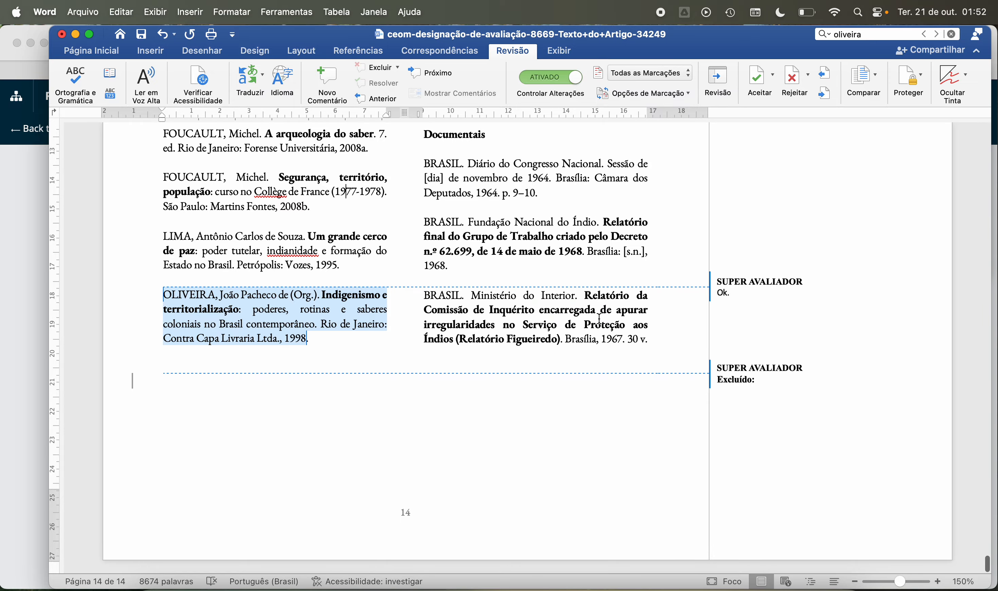
# Step: Return to page 3 and delete the extra space after the block quotation citing 2016, p. 326
pyautogui.scroll(8, 600, 318)
pyautogui.scroll(10, 599, 318)
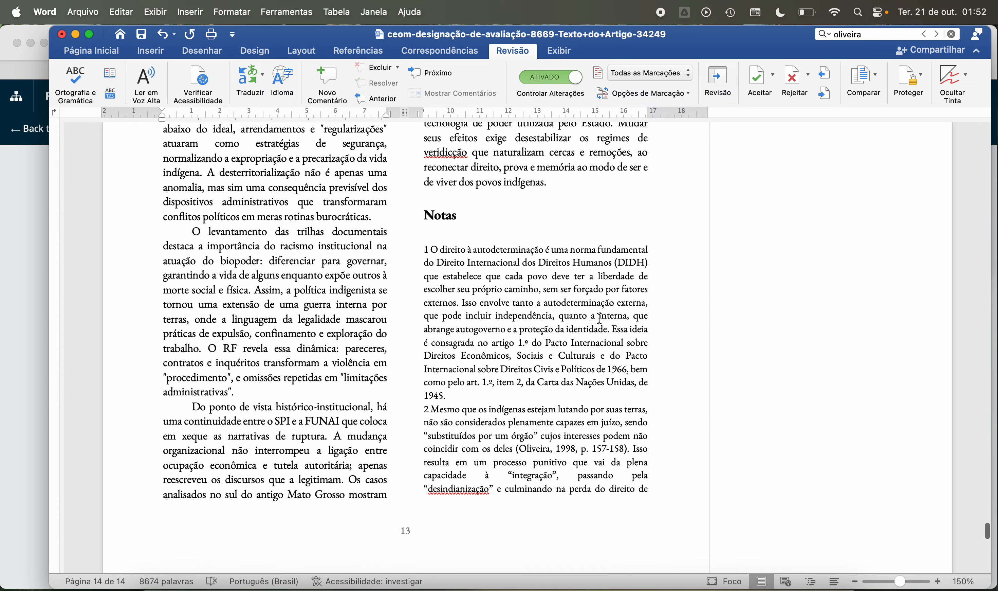
pyautogui.scroll(15, 600, 318)
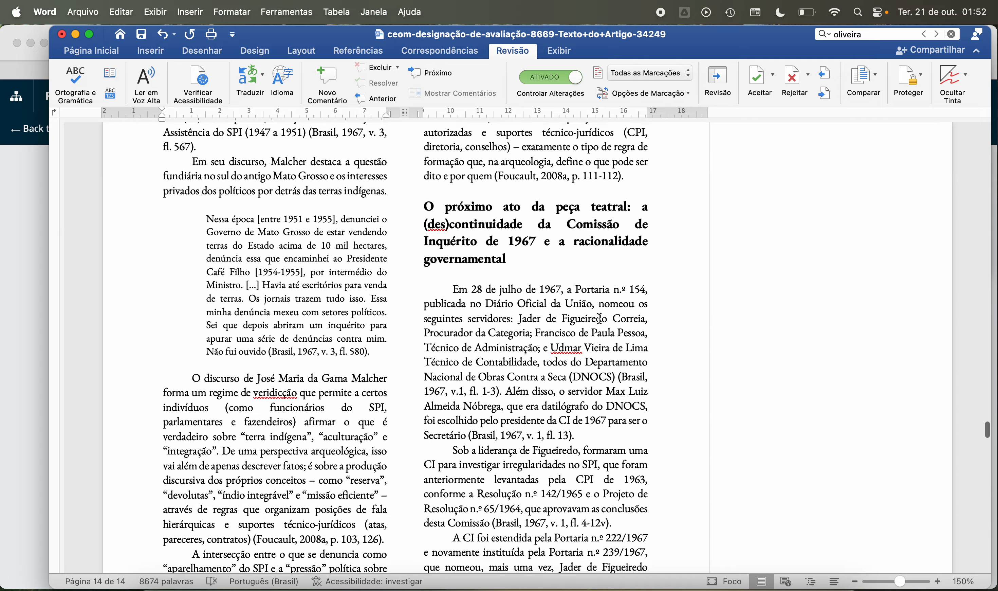
pyautogui.scroll(20, 602, 326)
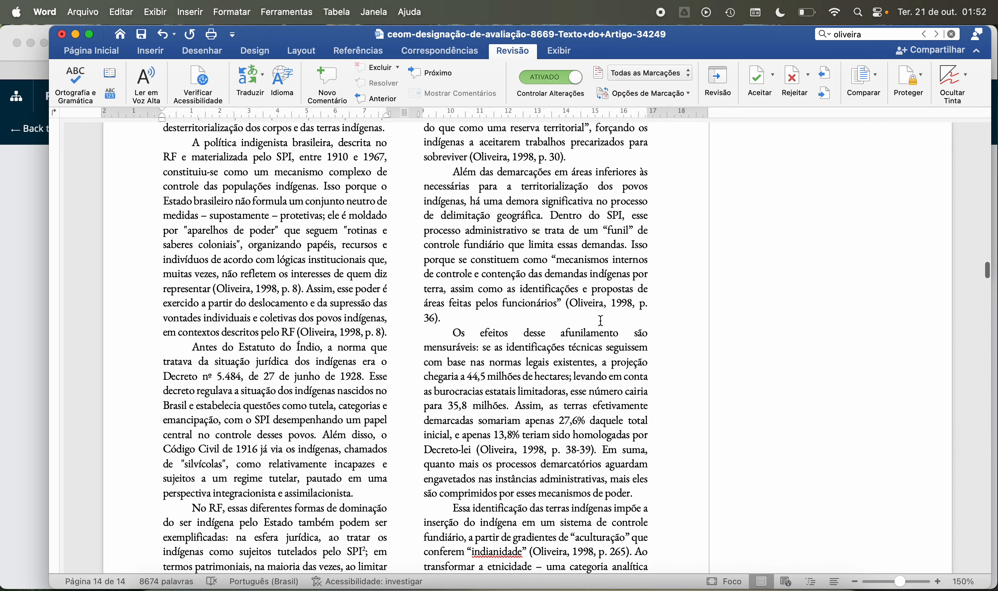
pyautogui.scroll(20, 602, 321)
pyautogui.scroll(-8, 601, 321)
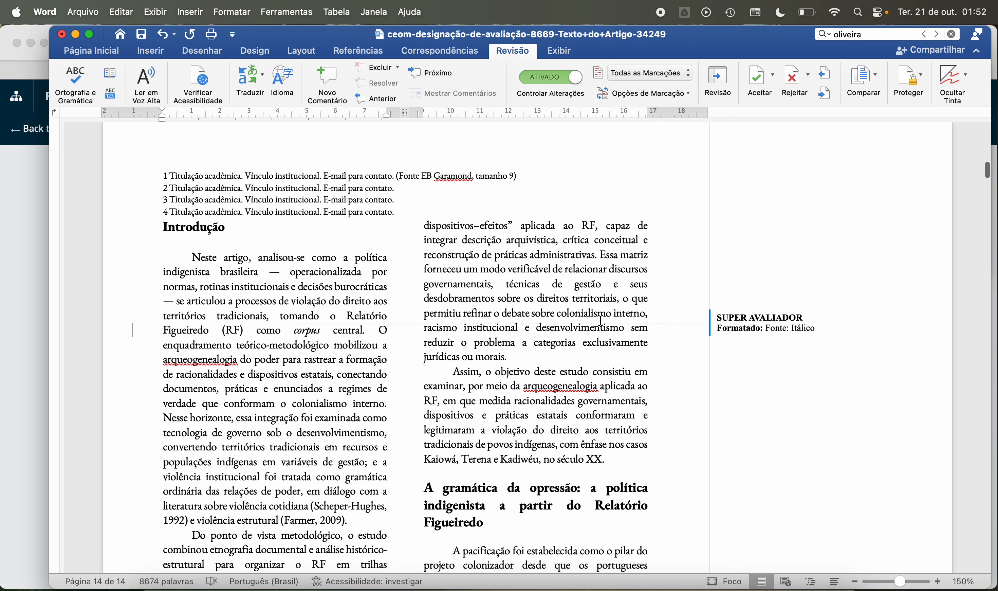
pyautogui.scroll(-10, 601, 320)
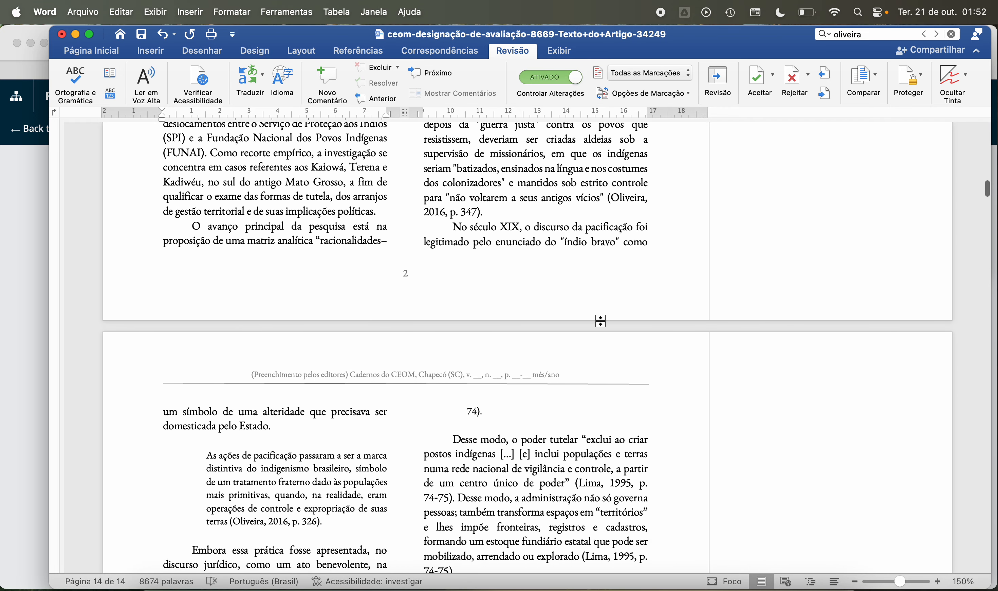
pyautogui.click(570, 176)
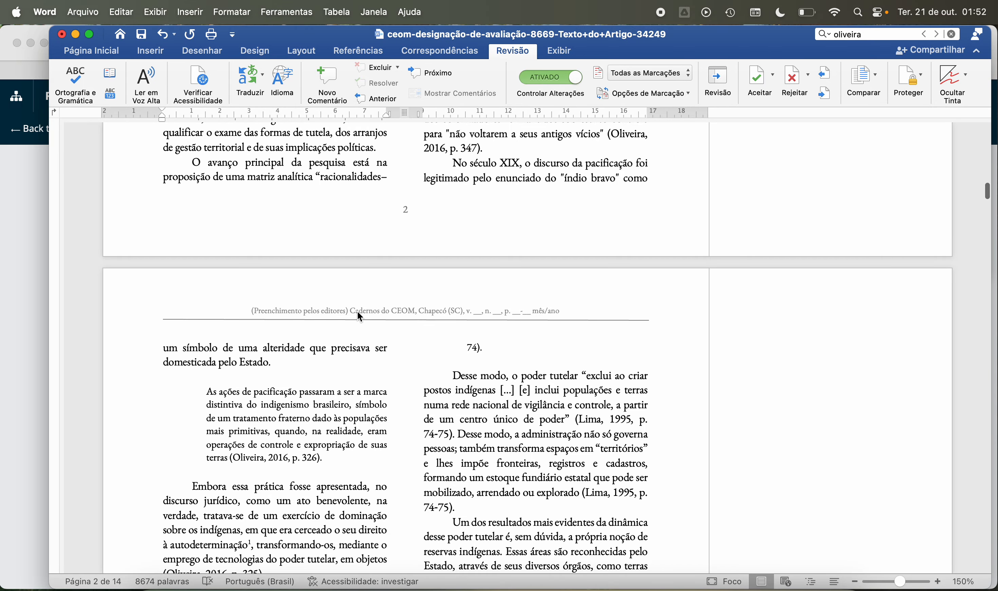
pyautogui.scroll(-1, 342, 387)
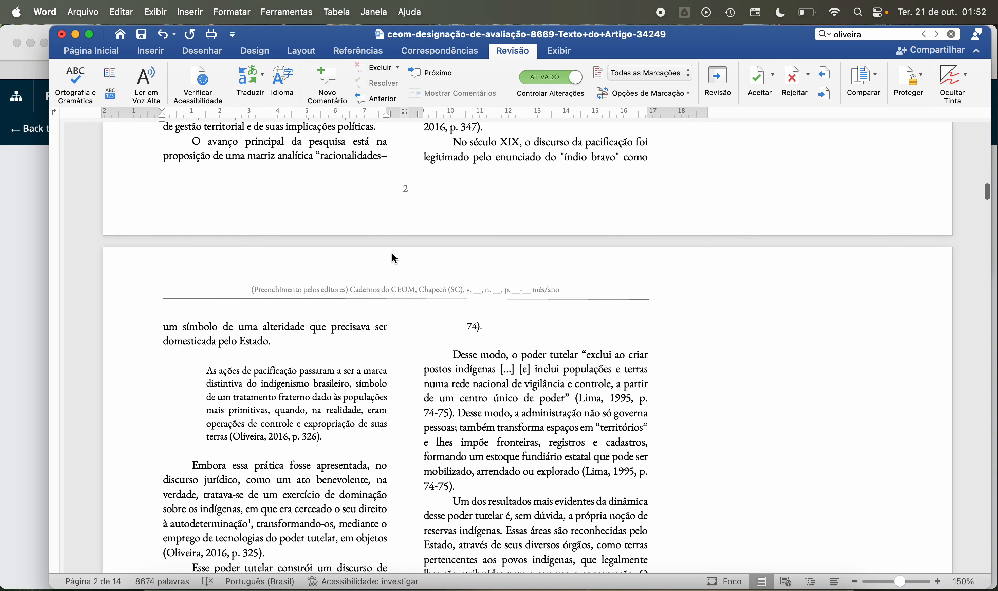
pyautogui.scroll(-1, 225, 362)
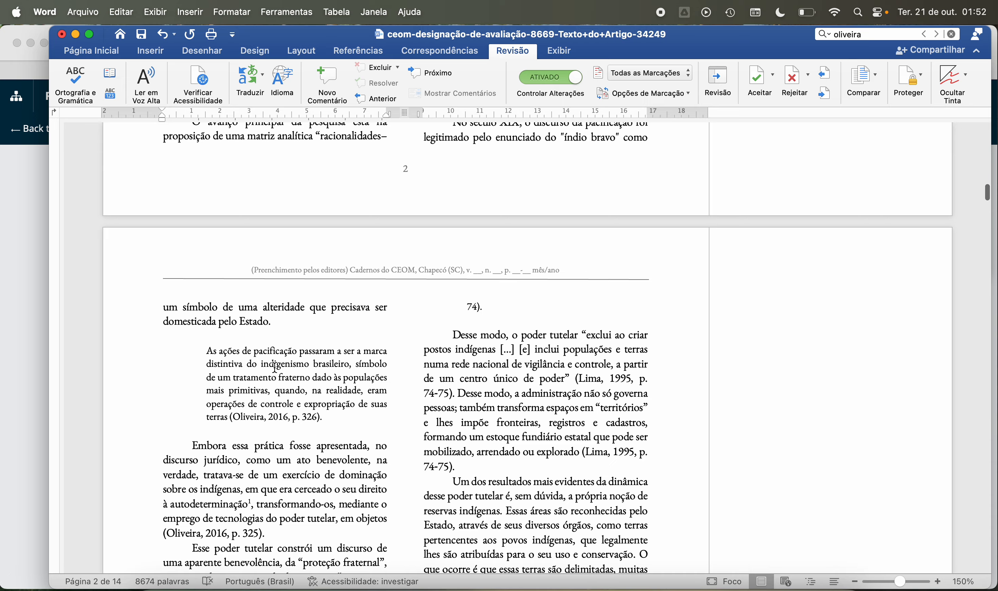
pyautogui.scroll(-3, 244, 393)
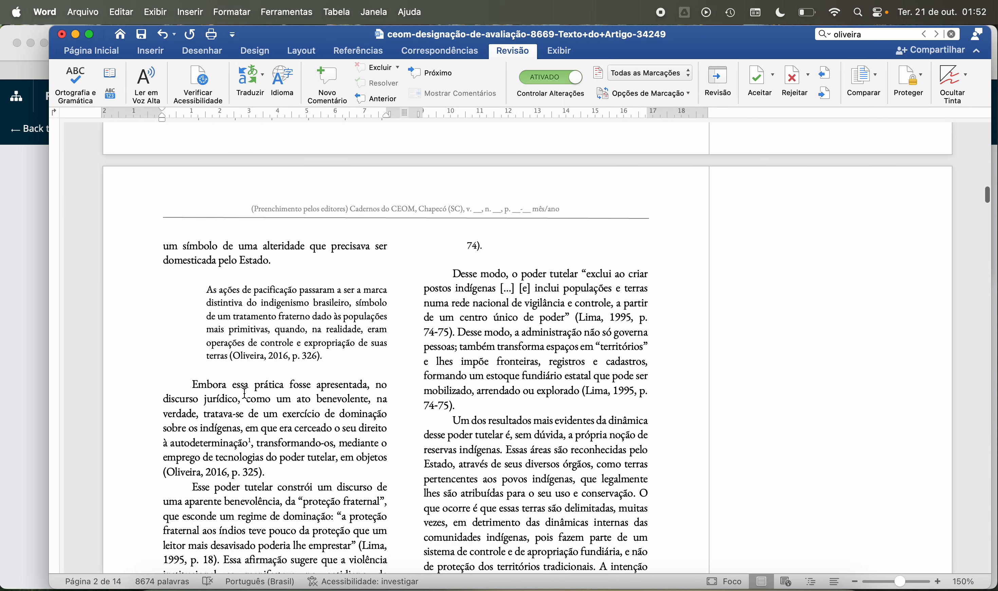
pyautogui.scroll(-3, 244, 393)
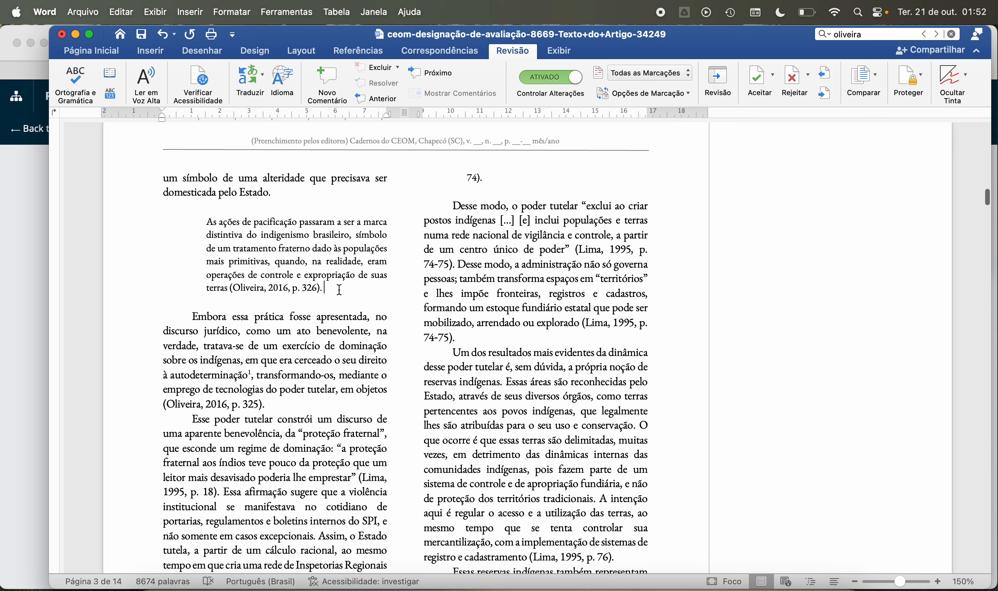
# Step: Examine the paragraph endings of the Introdução on page 2 for extra trailing spaces
pyautogui.scroll(1, 336, 359)
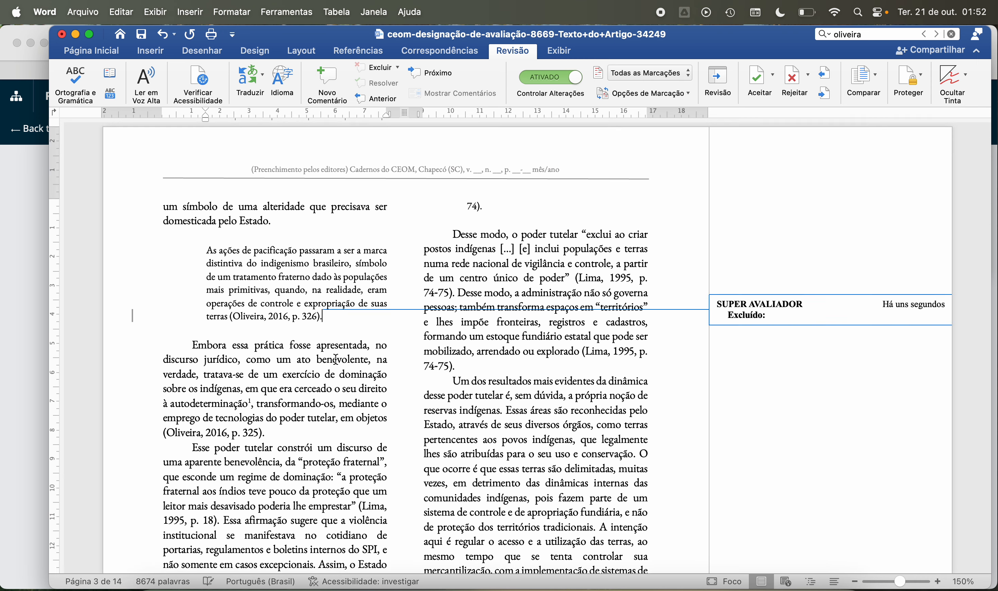
pyautogui.scroll(20, 336, 359)
pyautogui.scroll(-2, 336, 359)
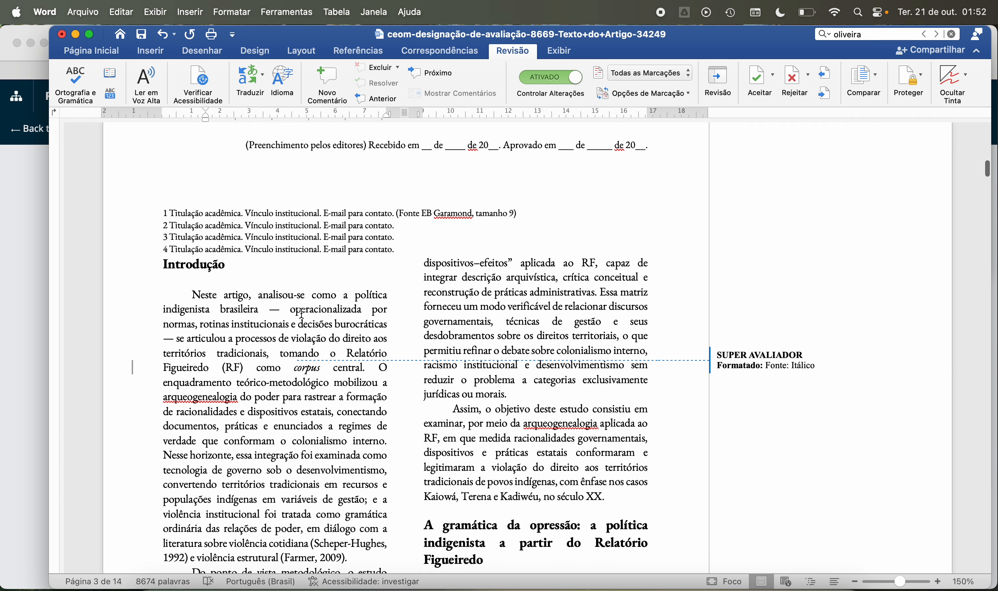
pyautogui.scroll(-10, 343, 294)
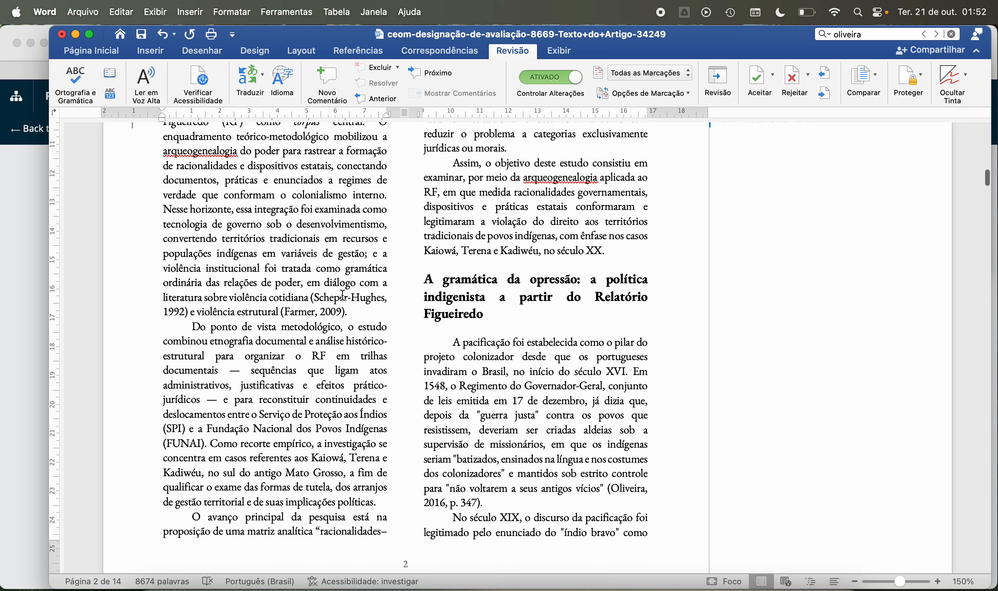
pyautogui.click(369, 313)
pyautogui.scroll(-4, 377, 344)
pyautogui.click(379, 407)
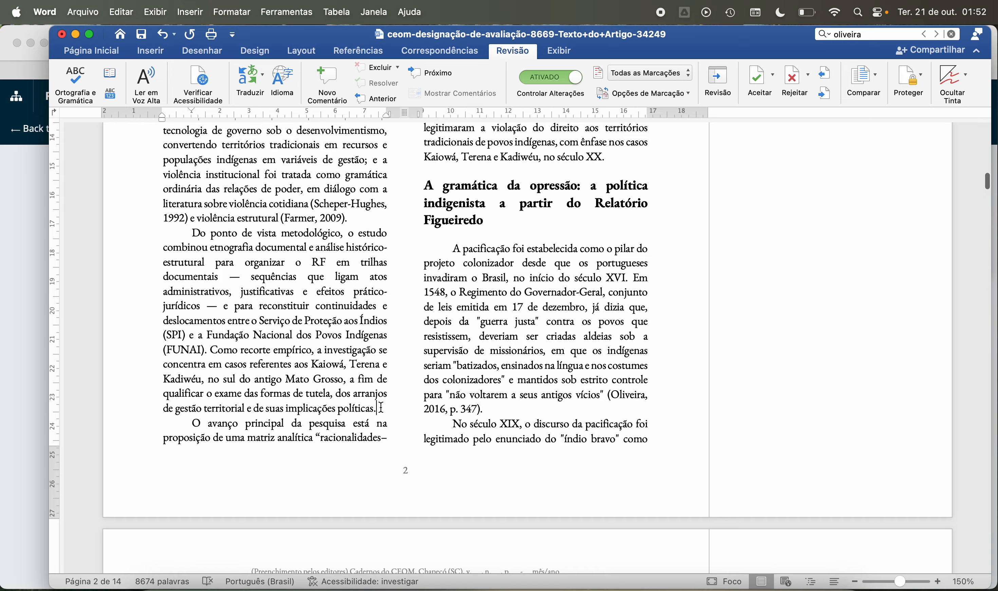
pyautogui.scroll(14, 371, 372)
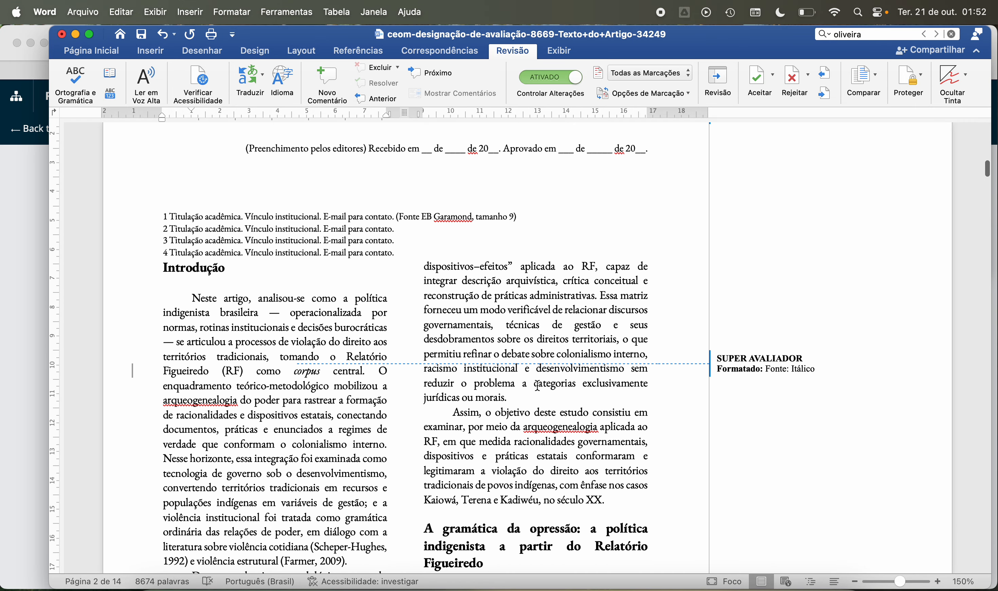
# Step: Delete the trailing spaces after the 2016, p. 347 citation on page 2 and after "domesticada pelo Estado." on page 3
pyautogui.scroll(-6, 533, 401)
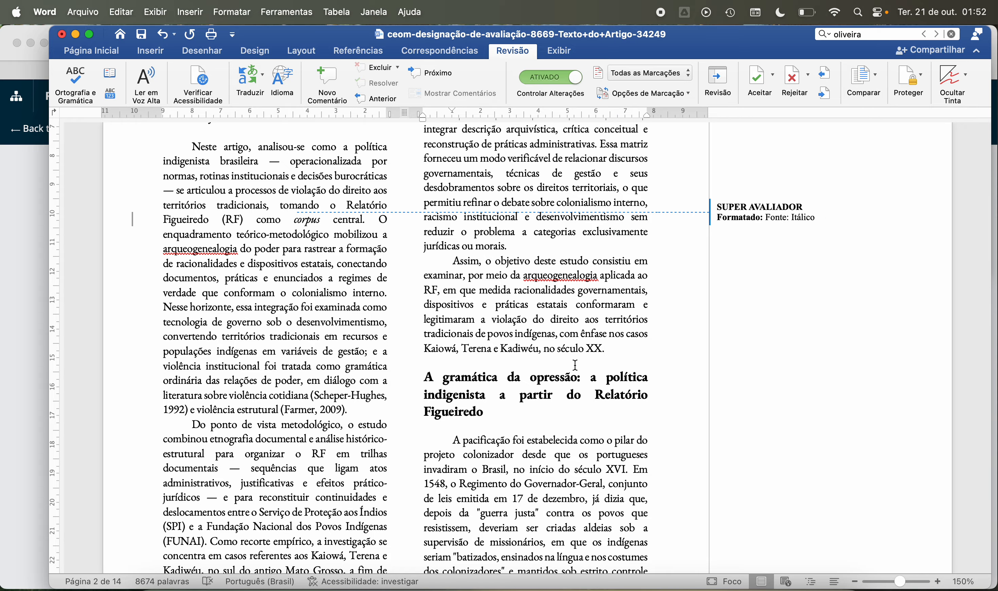
pyautogui.scroll(-11, 537, 417)
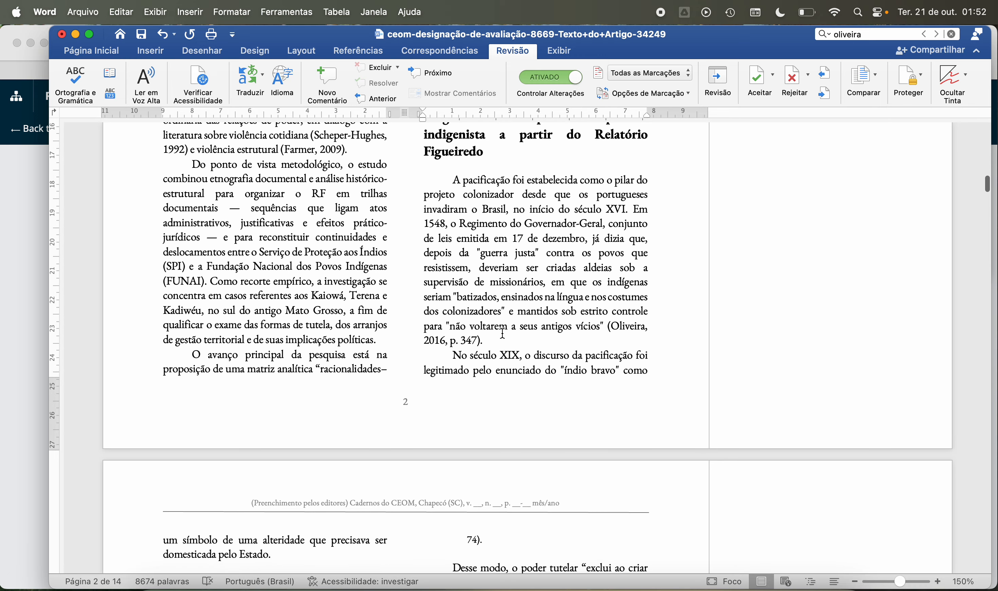
pyautogui.click(503, 342)
pyautogui.press('BackSpace')
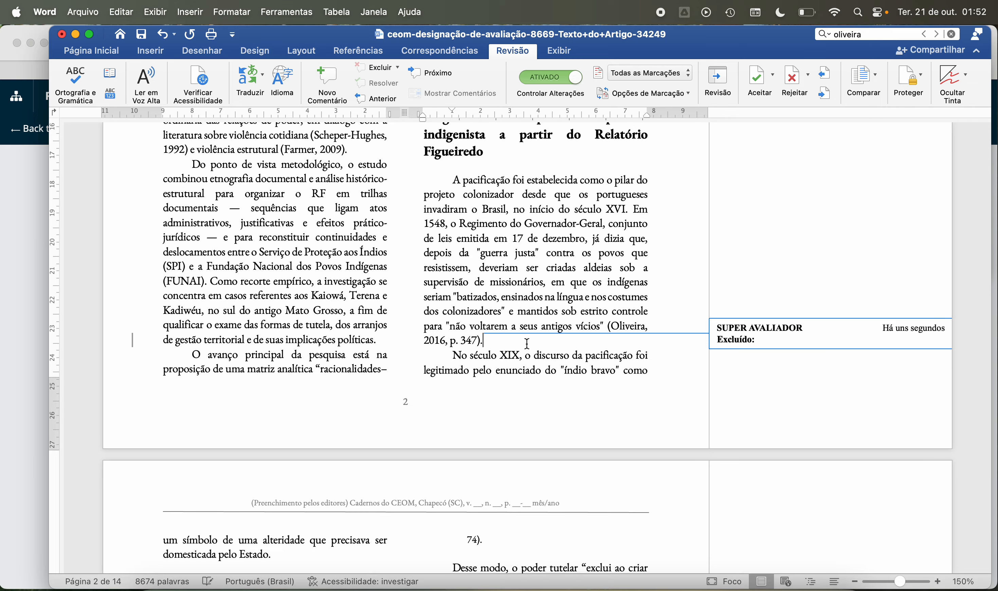
pyautogui.scroll(-12, 527, 343)
pyautogui.click(309, 270)
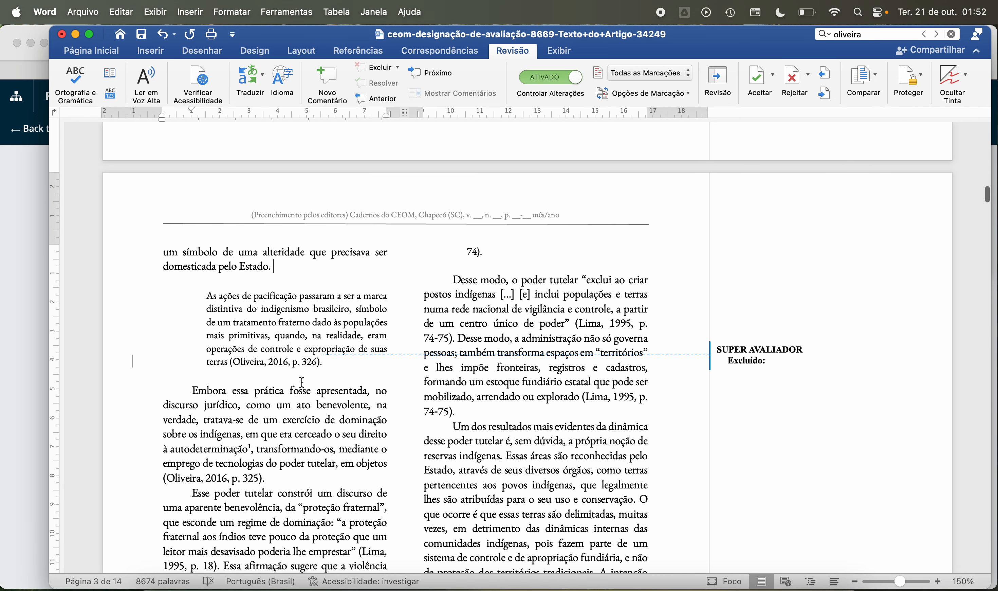
pyautogui.press('BackSpace')
# Step: Delete the trailing spaces after the citation "p. 21; p. 39-42)." and after "controle e normalização." on page 3
pyautogui.scroll(-3, 324, 365)
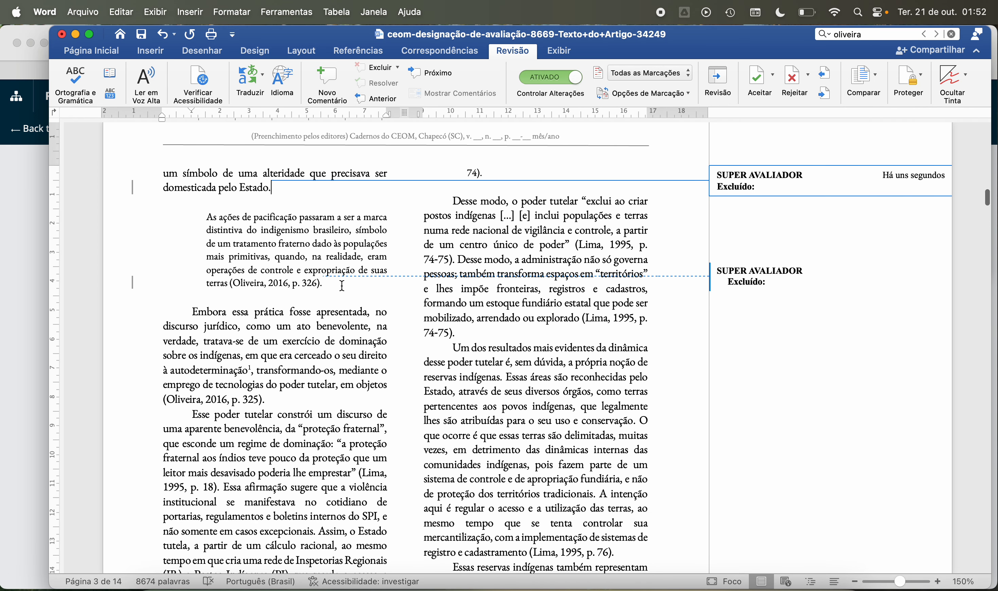
pyautogui.click(342, 285)
pyautogui.click(294, 403)
pyautogui.scroll(-9, 284, 401)
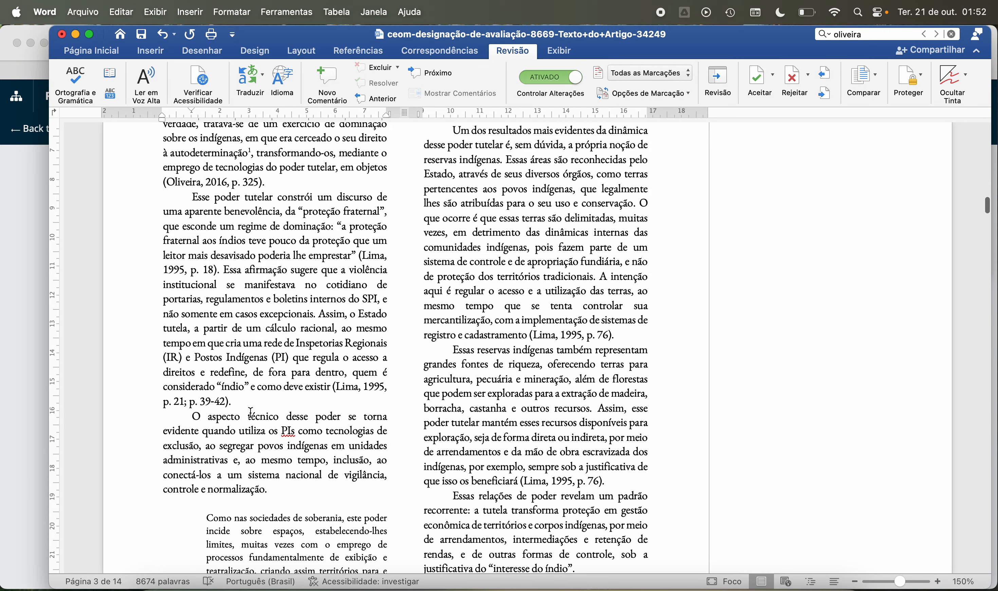
pyautogui.press('Delete')
pyautogui.scroll(-1, 252, 404)
pyautogui.scroll(-3, 252, 404)
pyautogui.click(297, 414)
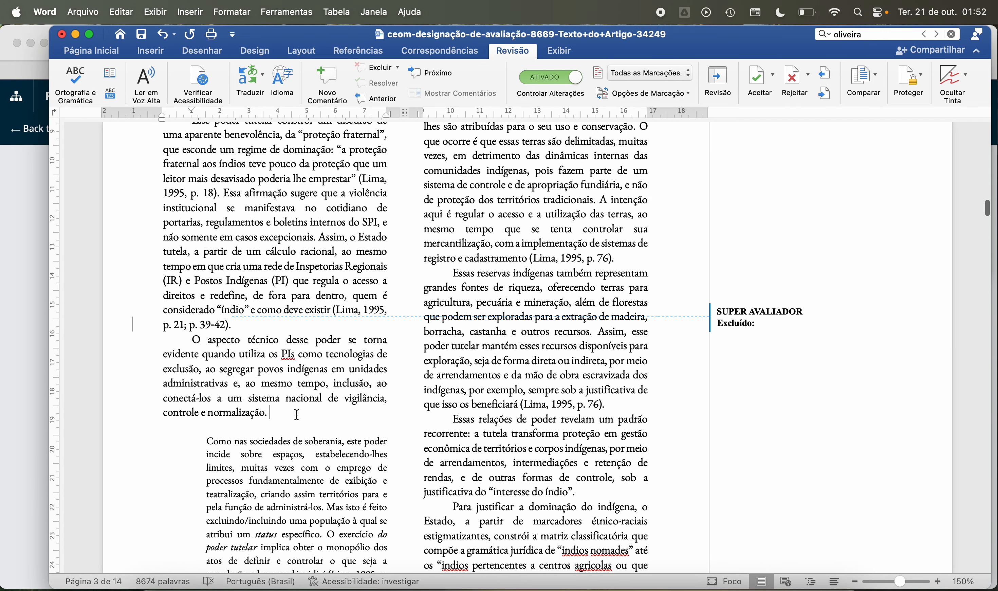
pyautogui.press('Delete')
# Step: On page 3, delete the trailing spaces after the paragraph ending in "p. 74-75)." and after "registro e cadastramento" with its p. 76 citation
pyautogui.scroll(-15, 318, 409)
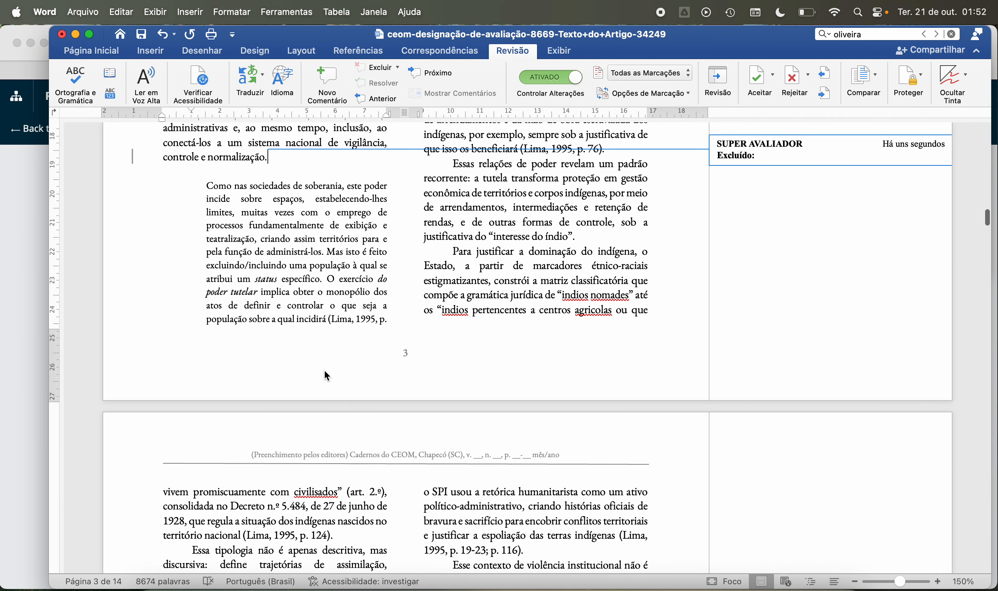
pyautogui.scroll(20, 324, 371)
pyautogui.scroll(-1, 325, 371)
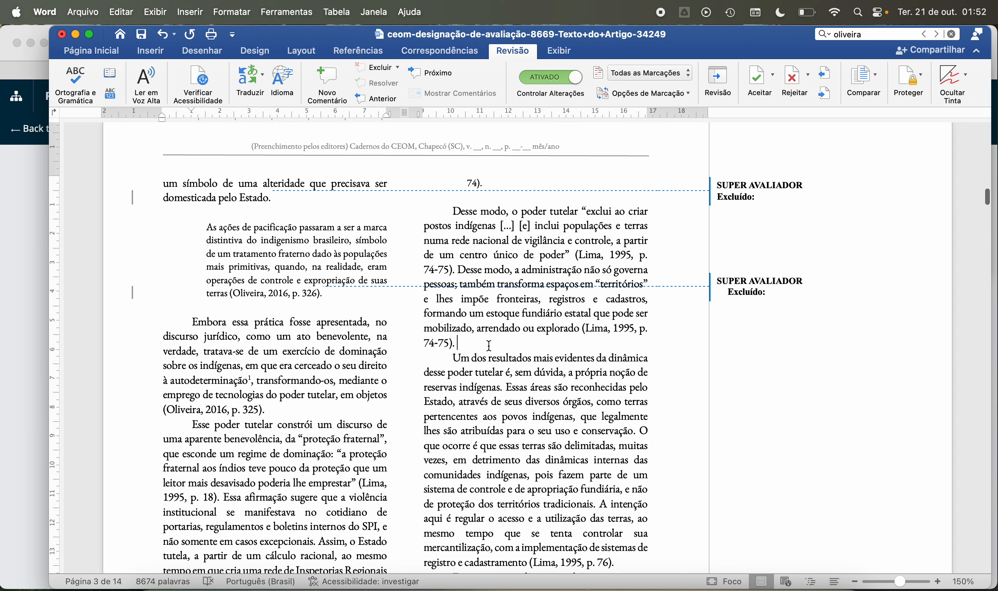
pyautogui.press('Delete')
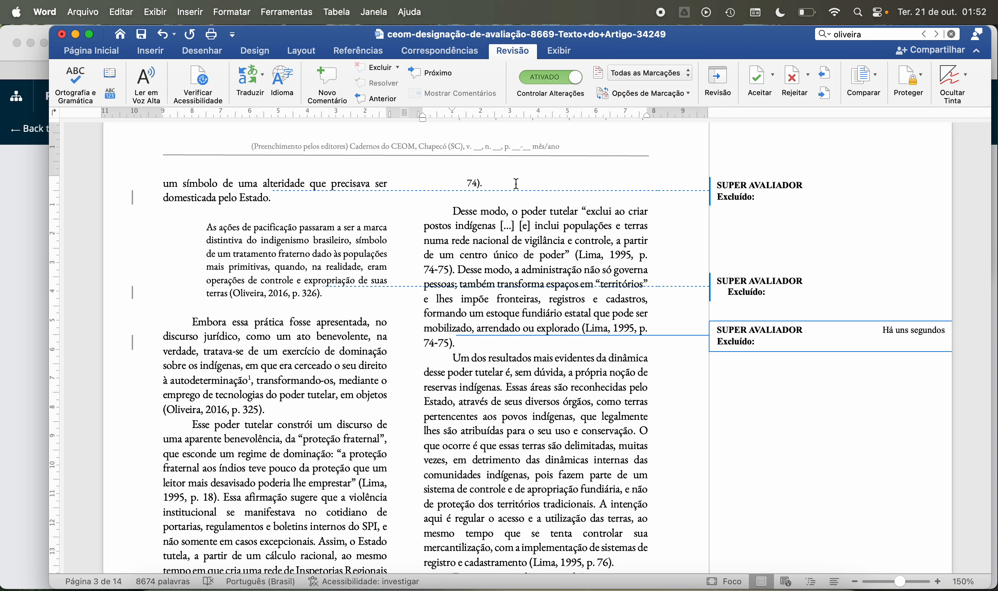
pyautogui.click(517, 182)
pyautogui.scroll(-6, 516, 183)
pyautogui.scroll(-2, 587, 198)
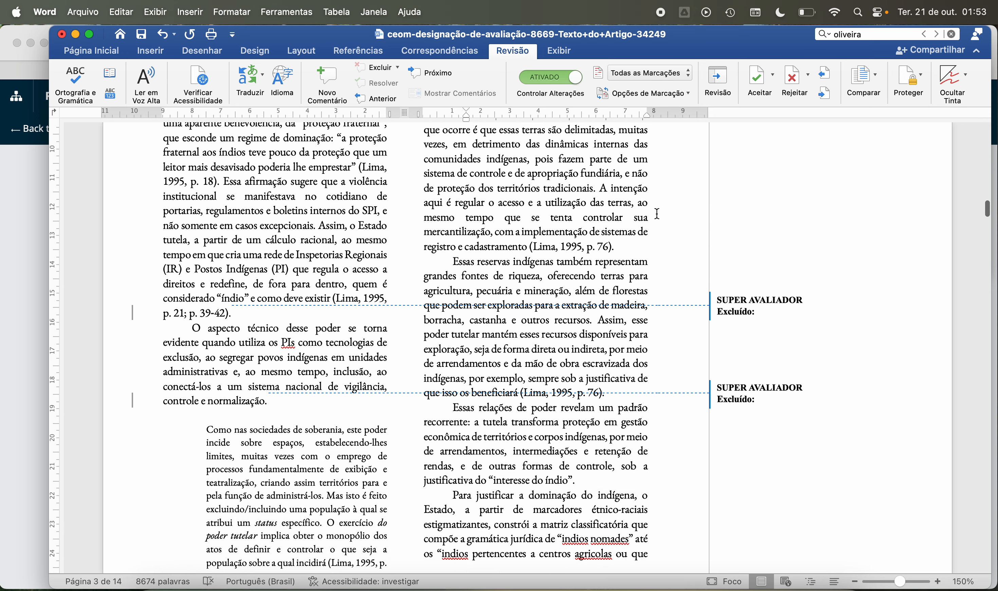
pyautogui.press('Delete')
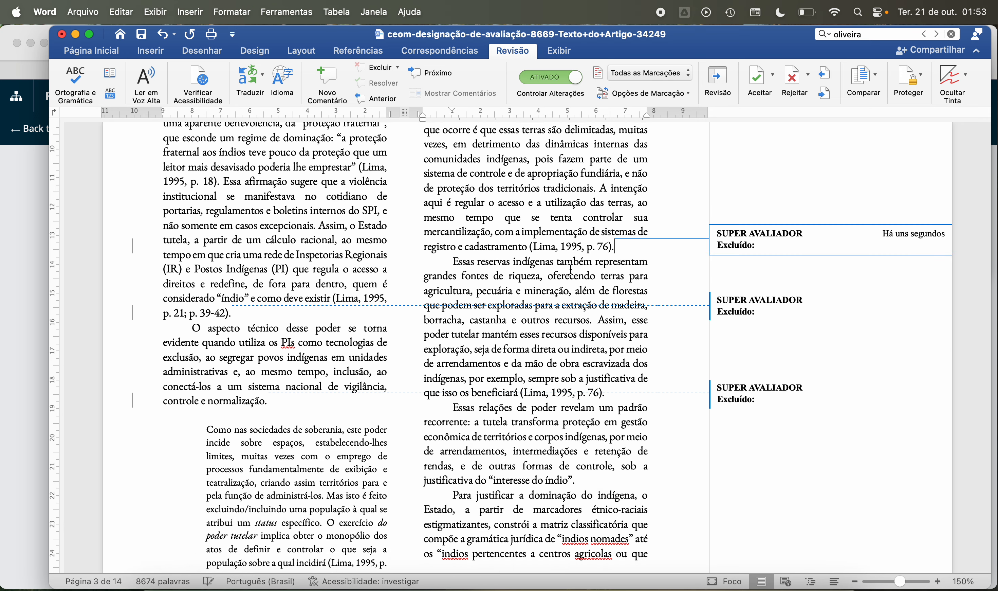
# Step: Delete the trailing spaces after the paragraphs ending in "p. 19-23; p. 116)." and "p. 124)." on page 4
pyautogui.scroll(-3, 570, 270)
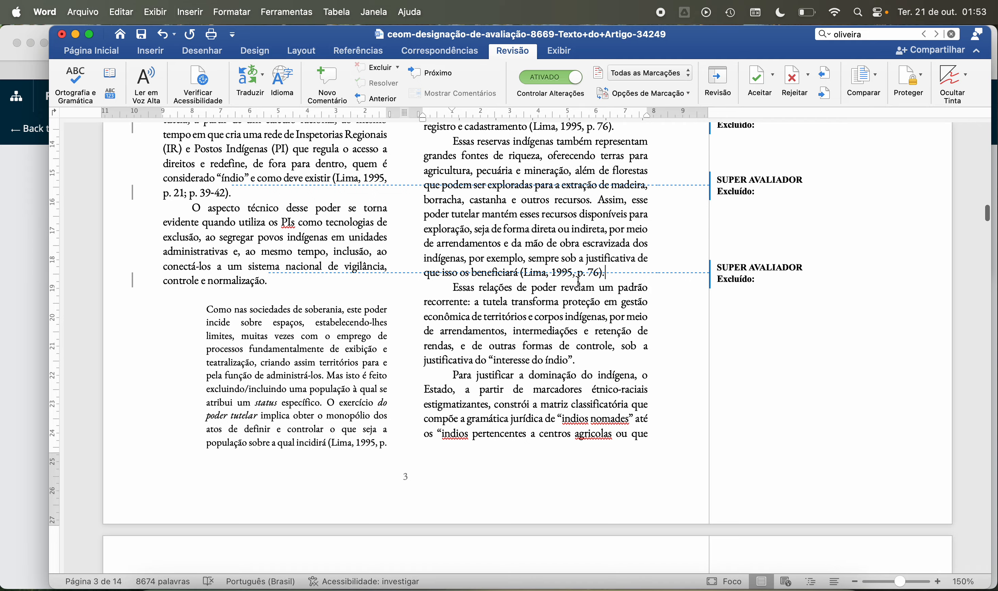
pyautogui.click(599, 357)
pyautogui.scroll(-8, 599, 358)
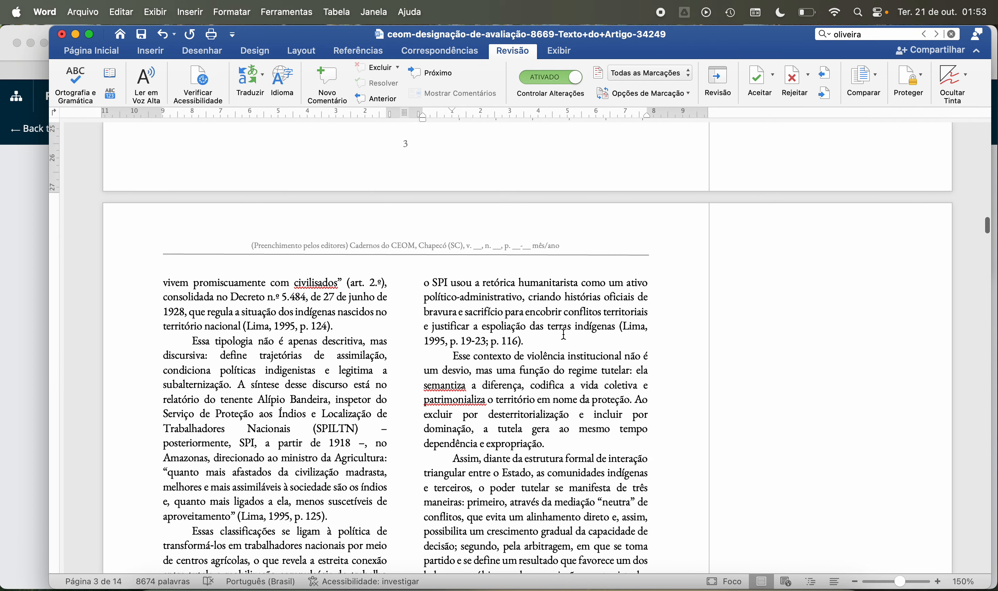
pyautogui.press('BackSpace')
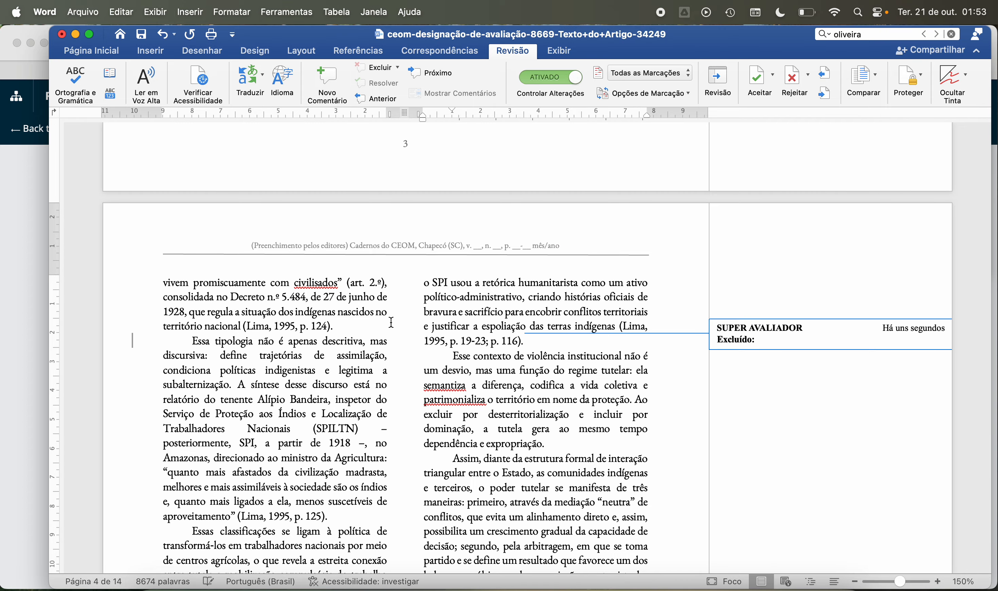
pyautogui.click(353, 325)
pyautogui.press('BackSpace')
# Step: Delete the trailing spaces after the p. 125 citation and after "dependência e expropriação." on page 4
pyautogui.scroll(-5, 359, 309)
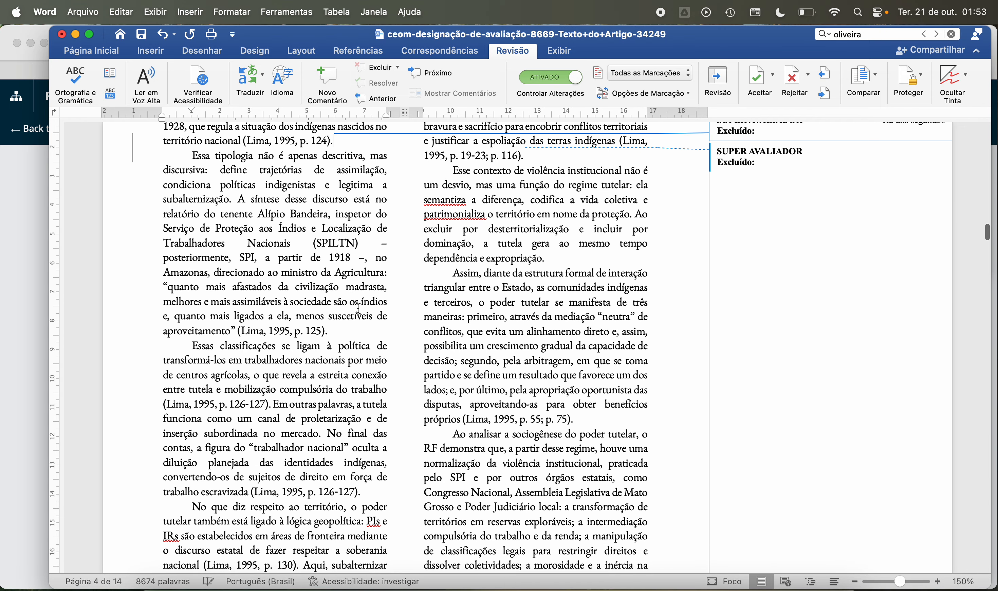
pyautogui.click(347, 333)
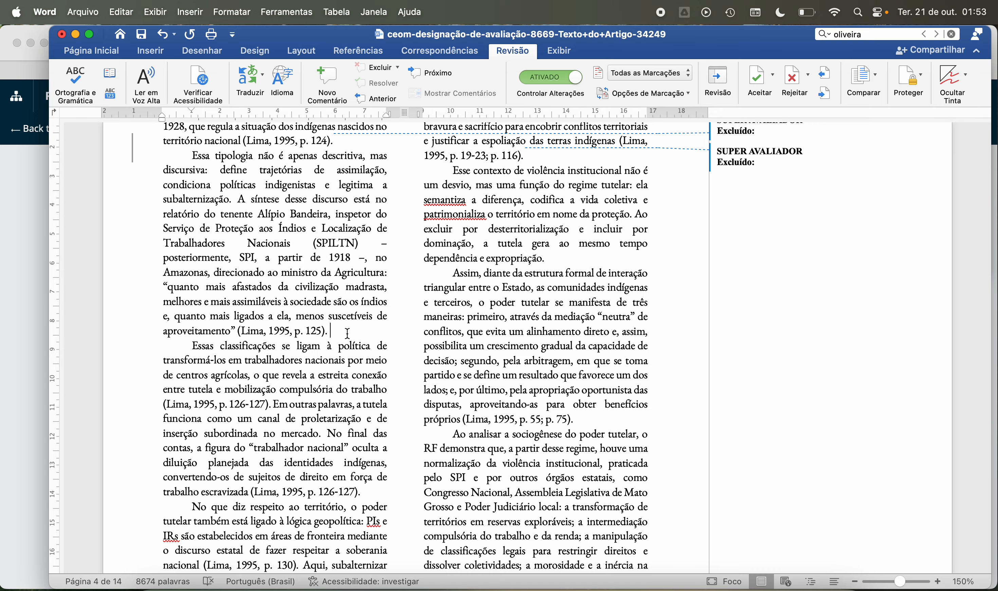
pyautogui.press('BackSpace')
pyautogui.click(574, 262)
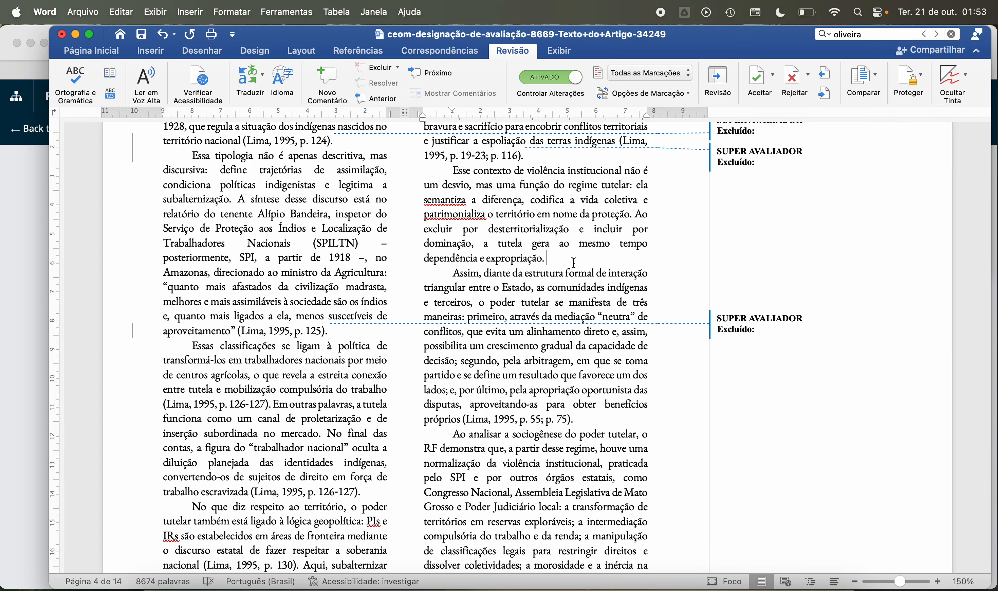
pyautogui.press('BackSpace')
# Step: Delete the trailing space after the paragraph ending in "p. 55; p. 75)." on page 4
pyautogui.scroll(-2, 604, 328)
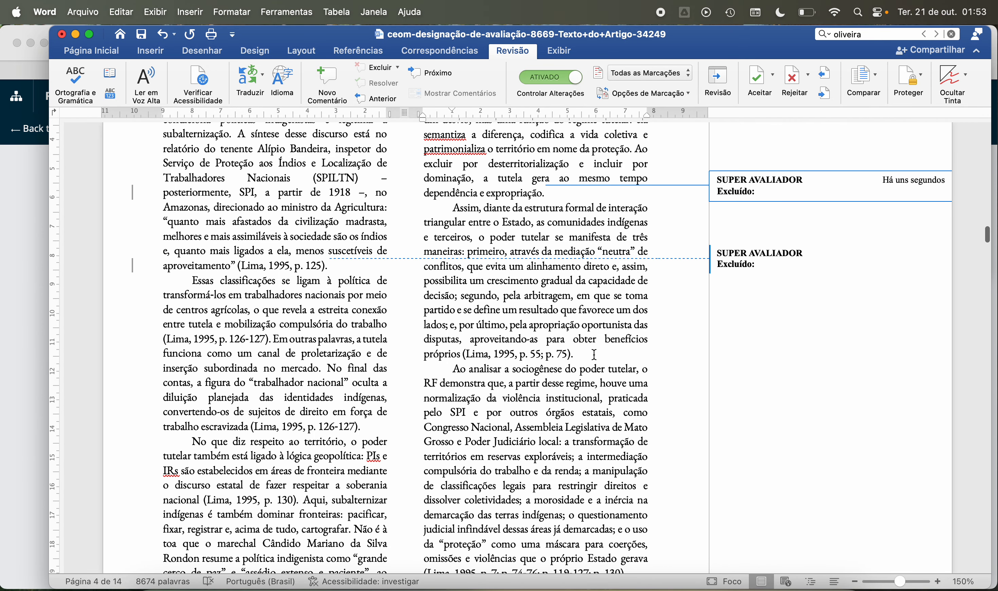
pyautogui.click(594, 355)
pyautogui.press('BackSpace')
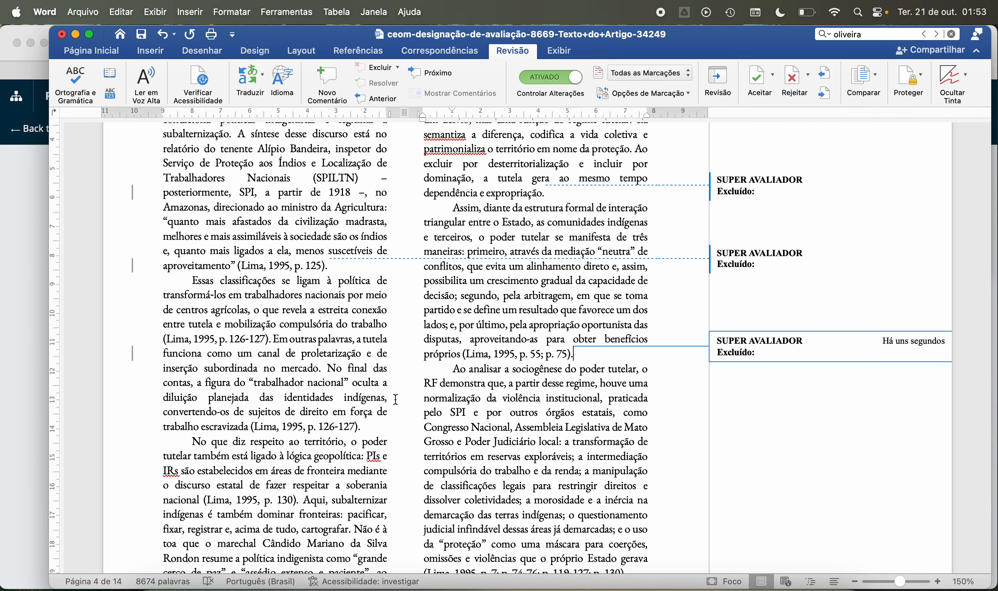
# Step: Delete the trailing spaces after the paragraphs ending in "p. 126-127)." and "p. 130).", before "Essa continuidade", on page 4
pyautogui.click(369, 426)
pyautogui.press('BackSpace')
pyautogui.scroll(-4, 369, 426)
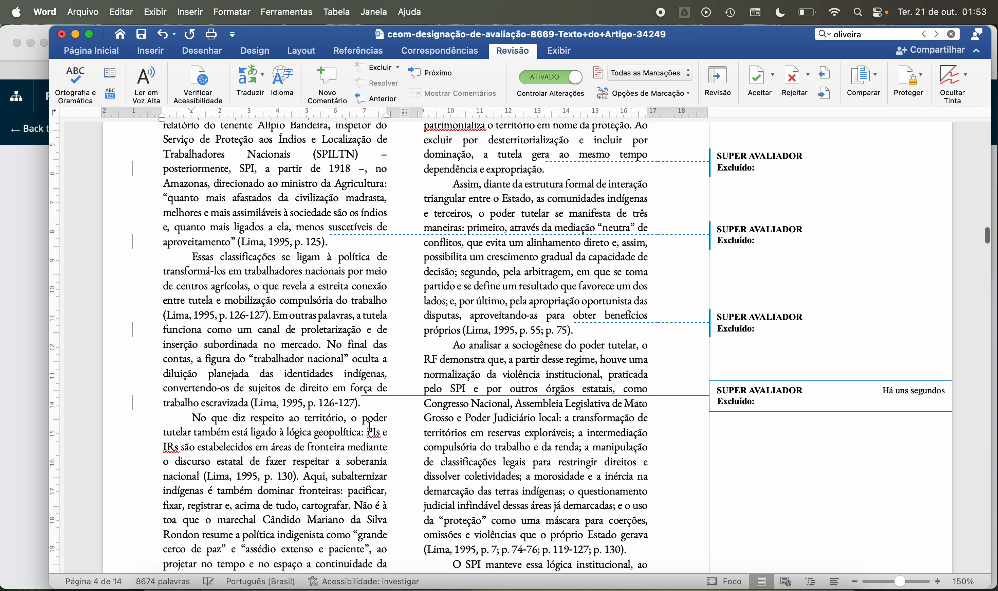
pyautogui.scroll(-4, 370, 426)
pyautogui.click(331, 369)
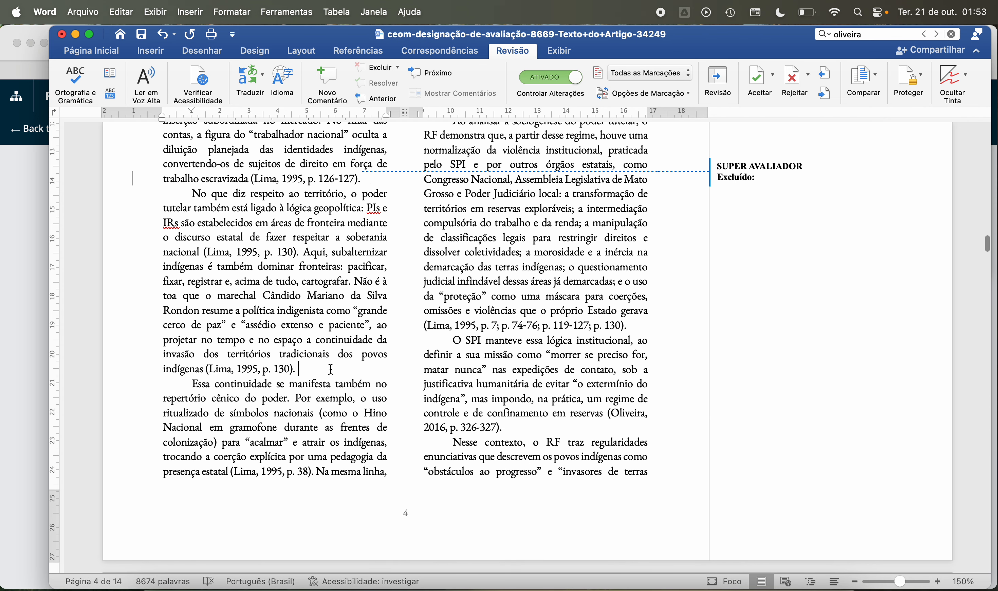
pyautogui.press('BackSpace')
# Step: Delete the trailing space after "p. 119-127; p. 130)." on page 4 and check the paragraph ending in "p. 326-327)."
pyautogui.click(643, 324)
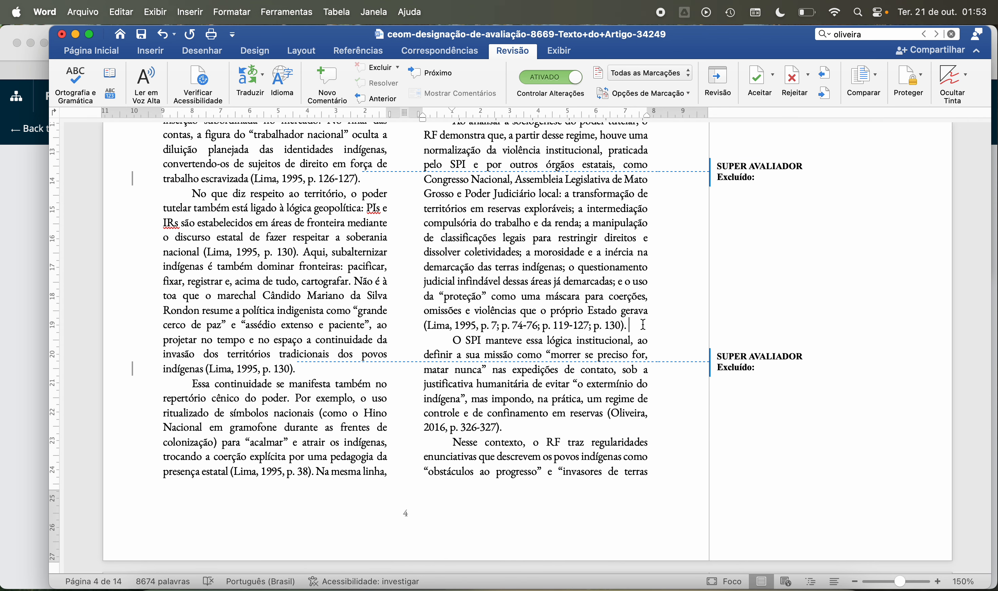
pyautogui.press('BackSpace')
pyautogui.scroll(-3, 587, 322)
pyautogui.click(573, 320)
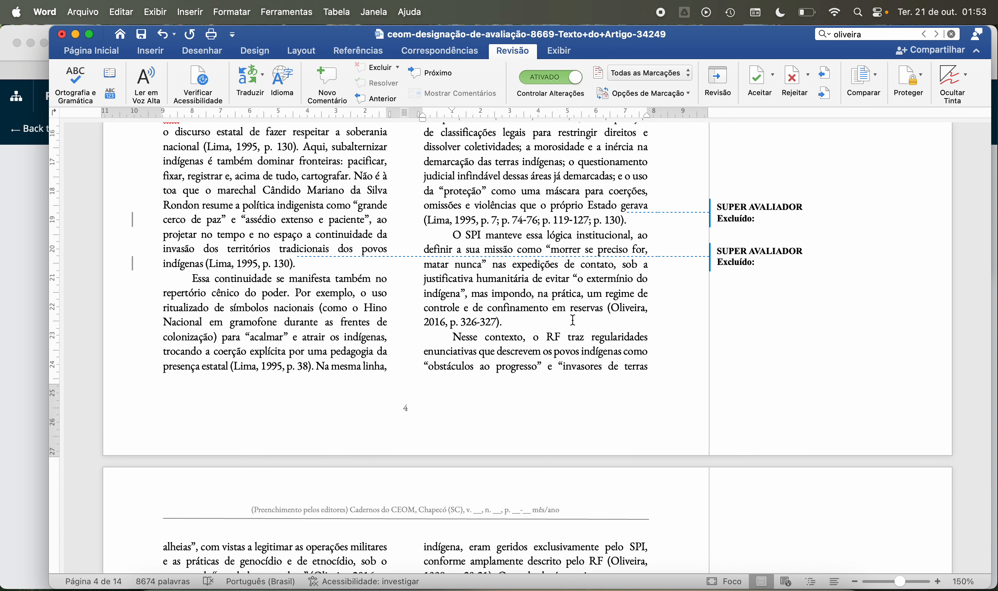
# Step: Check the end of "estruturas estatais." and delete the trailing space after the p. 320 citation on page 5
pyautogui.scroll(-6, 573, 321)
pyautogui.click(512, 368)
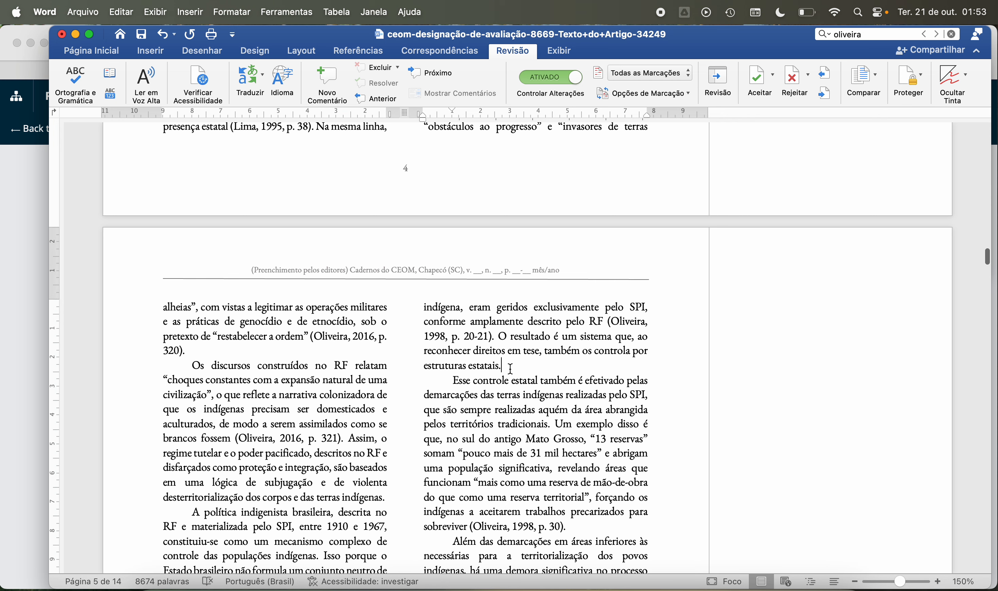
pyautogui.click(235, 355)
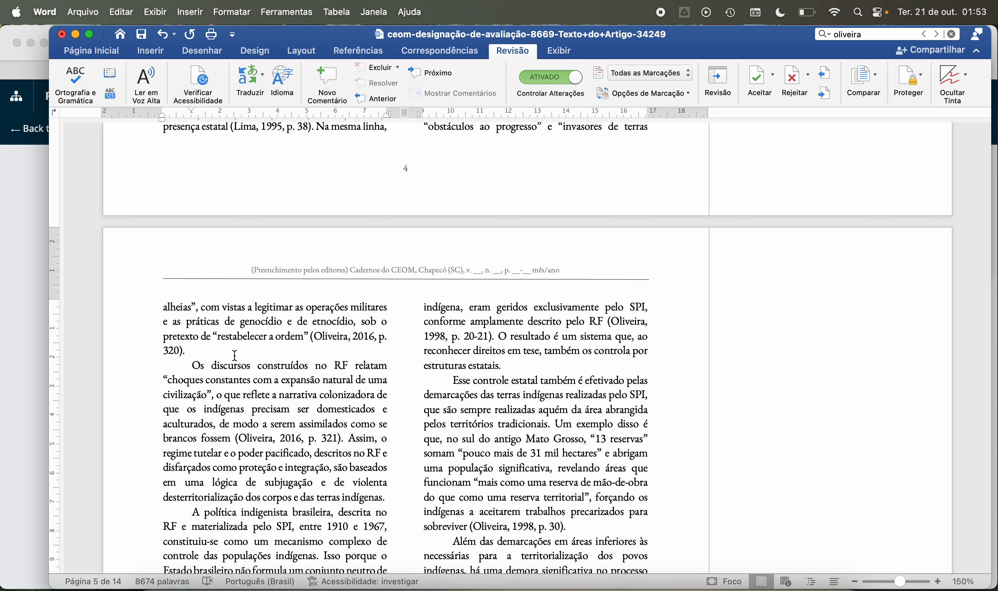
pyautogui.press('BackSpace')
pyautogui.scroll(-3, 235, 356)
# Step: Check the endings "terras indígenas." and "p. 30).", and delete the trailing space after the p. 36 citation on page 5
pyautogui.click(392, 369)
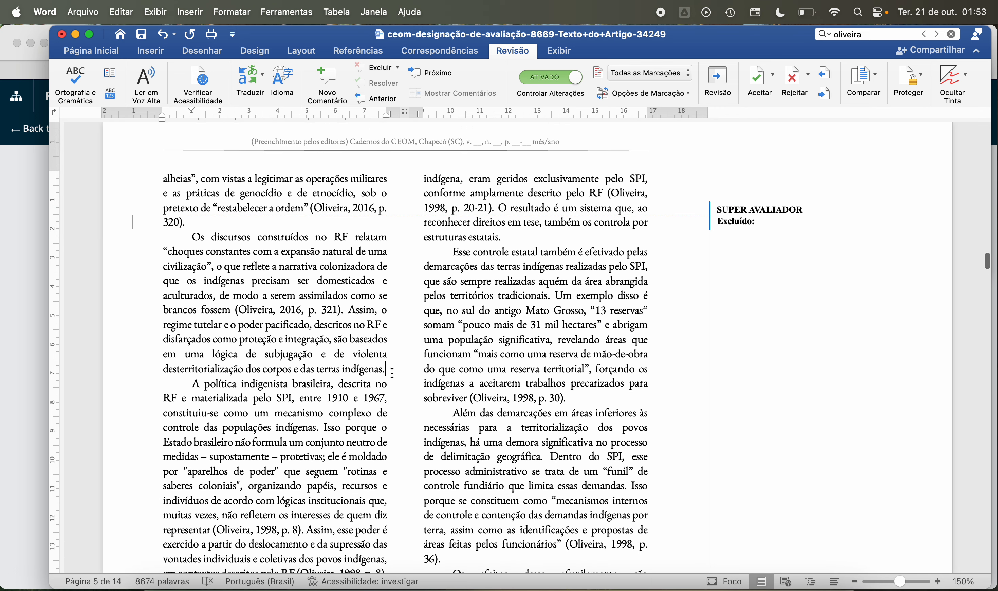
pyautogui.click(600, 401)
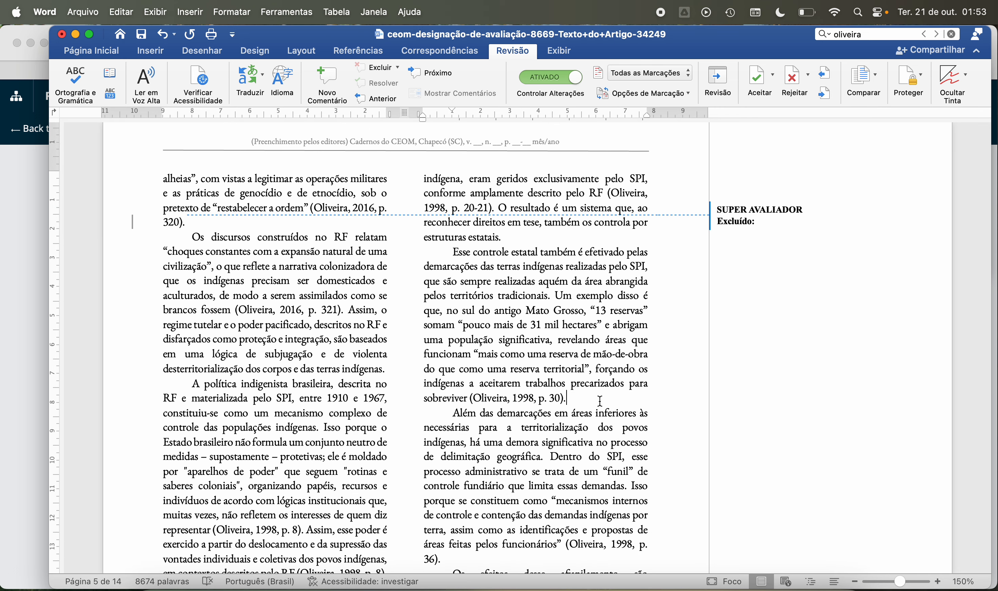
pyautogui.scroll(-5, 561, 362)
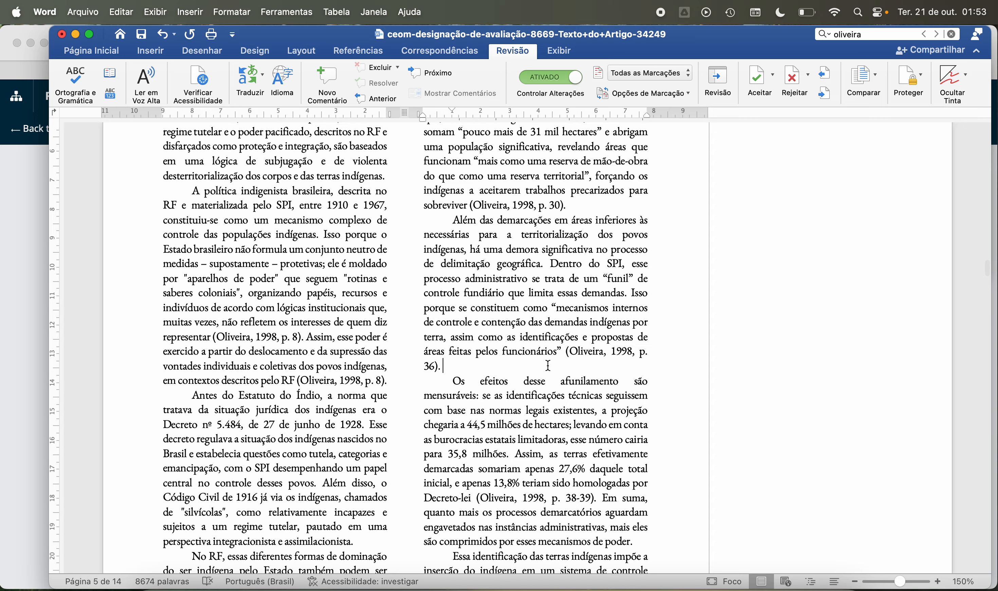
pyautogui.press('BackSpace')
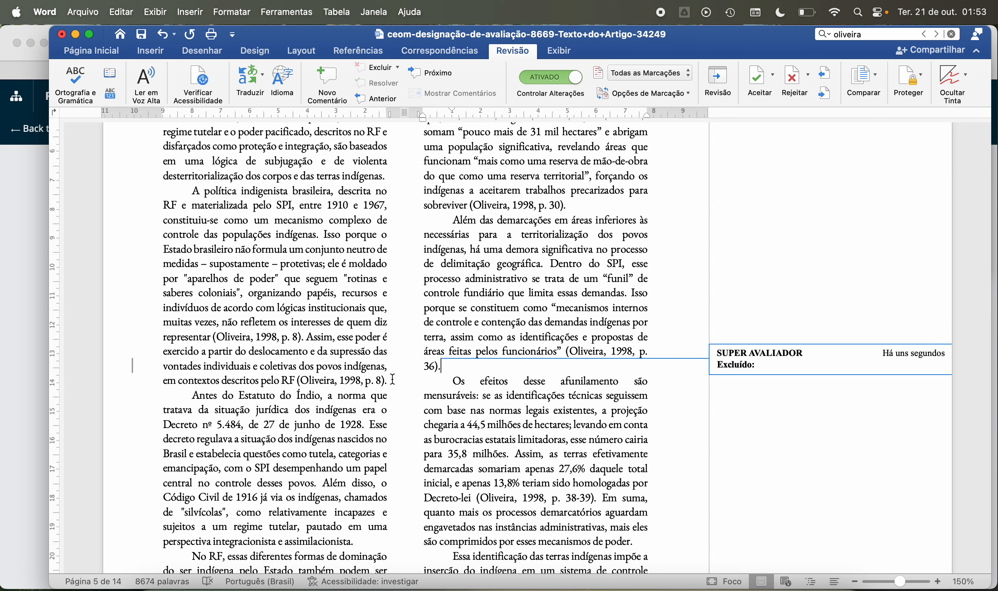
# Step: Check the remaining paragraph endings on page 5 and those in the upper part of page 6 for trailing spaces
pyautogui.click(392, 380)
pyautogui.scroll(-4, 388, 384)
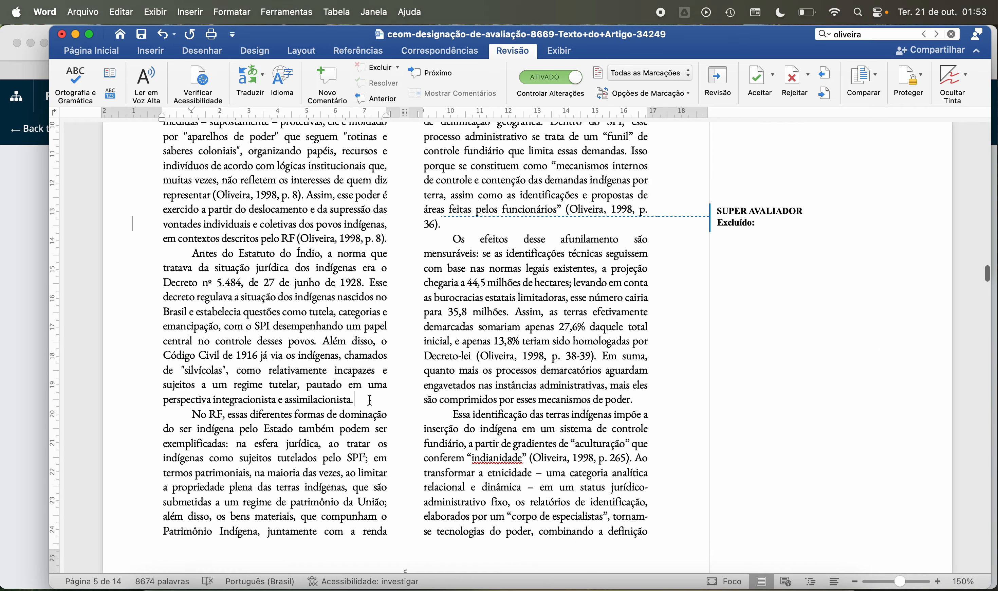
pyautogui.click(648, 400)
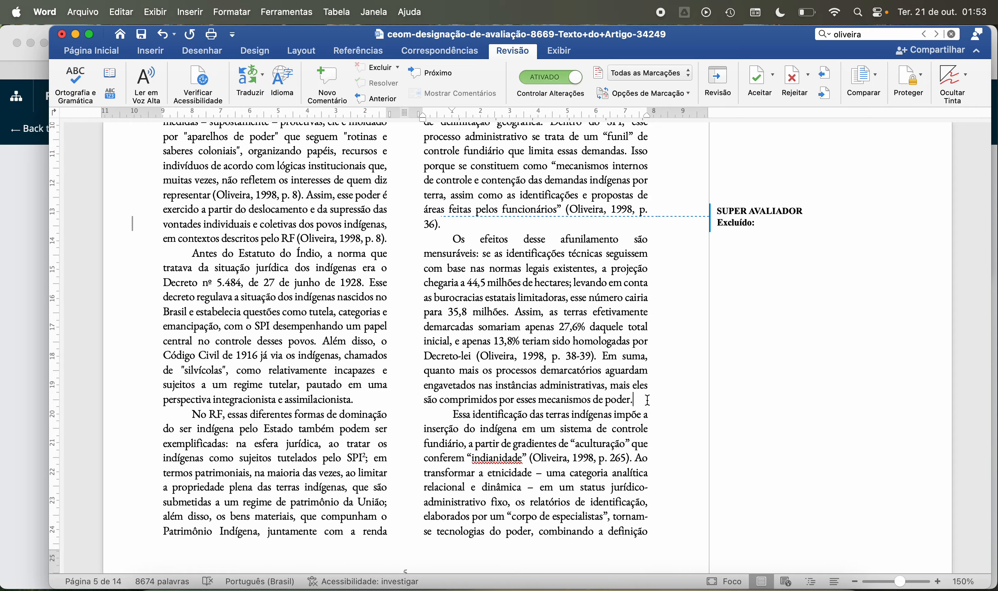
pyautogui.scroll(-10, 648, 400)
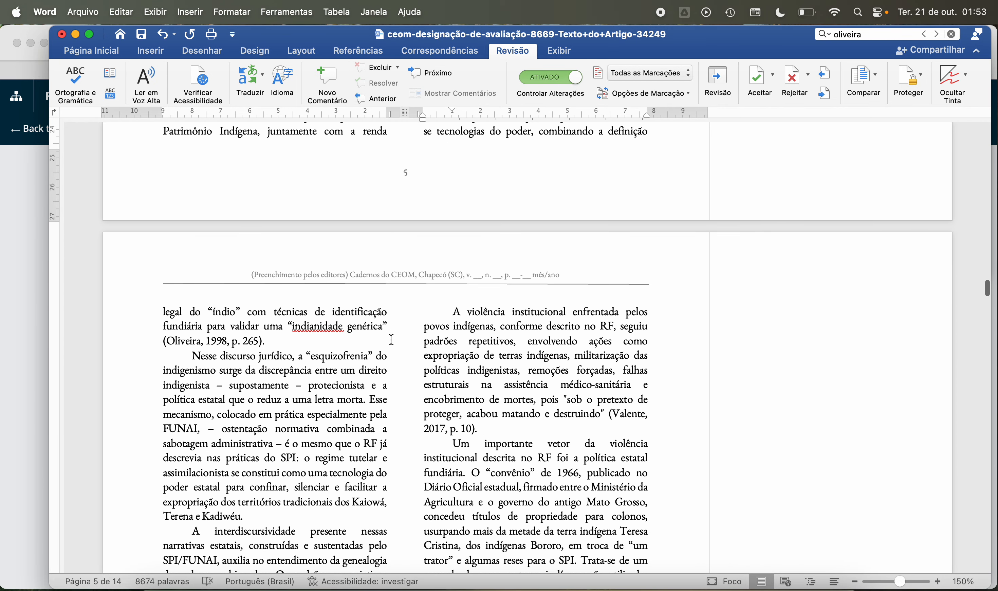
pyautogui.scroll(-3, 366, 344)
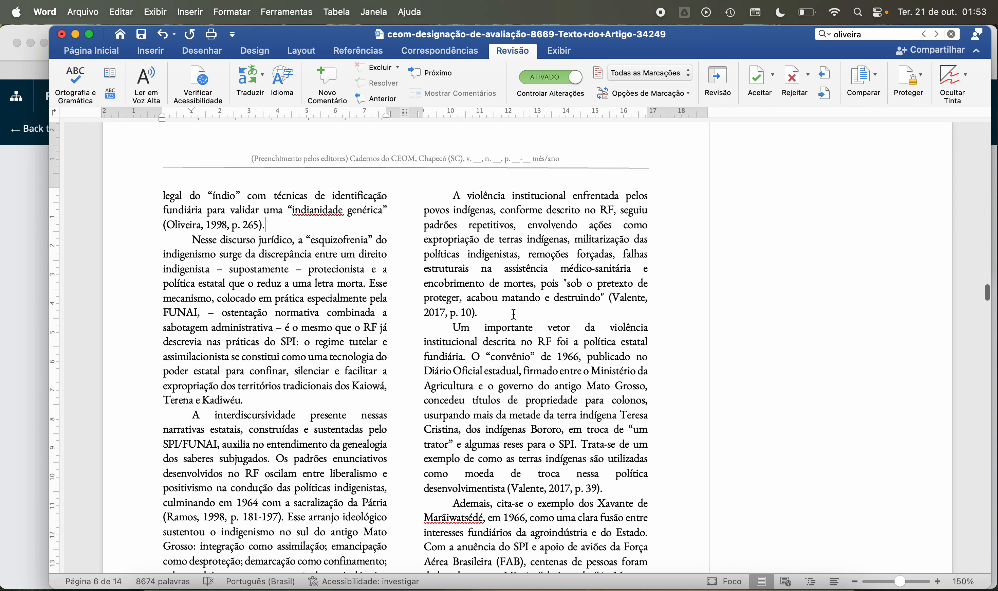
pyautogui.click(508, 312)
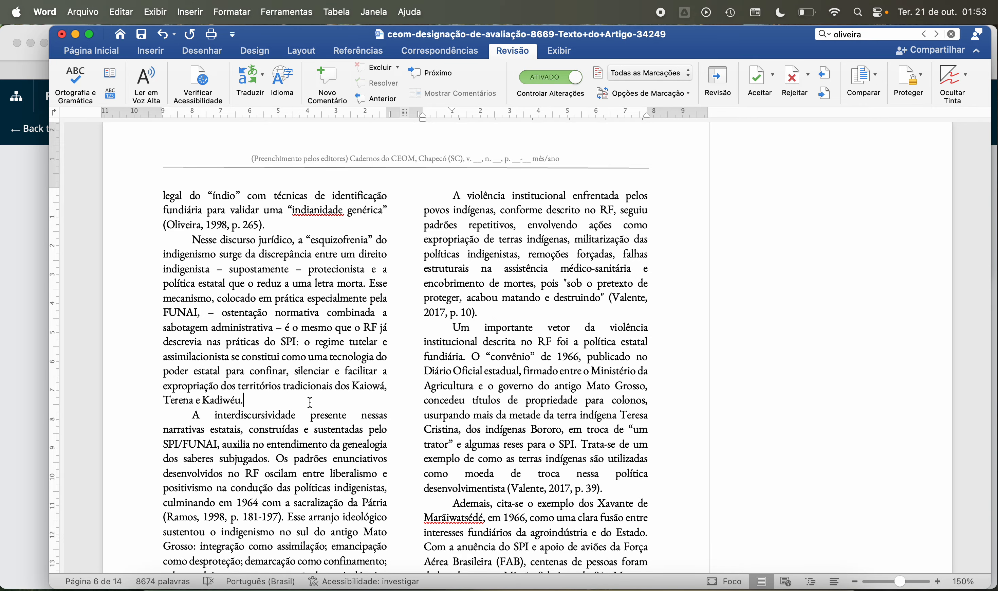
# Step: Delete the trailing spaces after the paragraphs ending in "p. 39)." and "p. 488)." on page 6
pyautogui.scroll(-5, 310, 403)
pyautogui.click(615, 314)
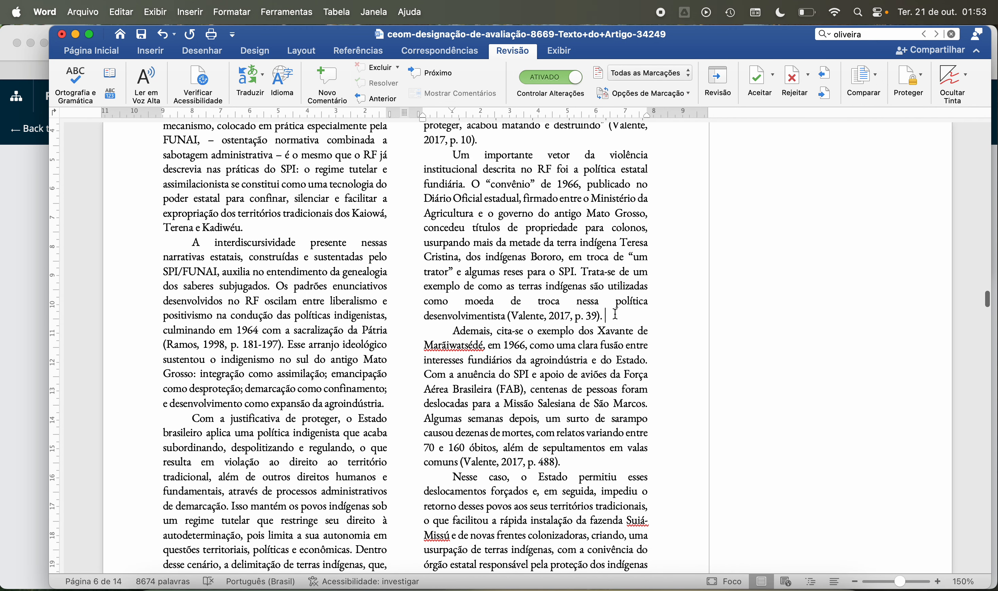
pyautogui.press('Delete')
pyautogui.scroll(-3, 615, 314)
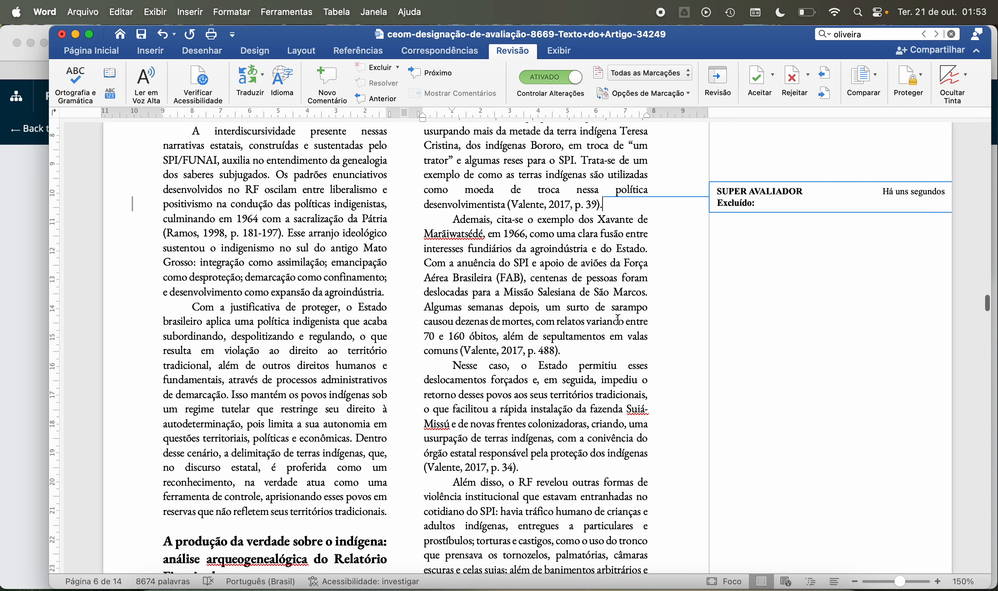
pyautogui.click(591, 349)
pyautogui.press('Delete')
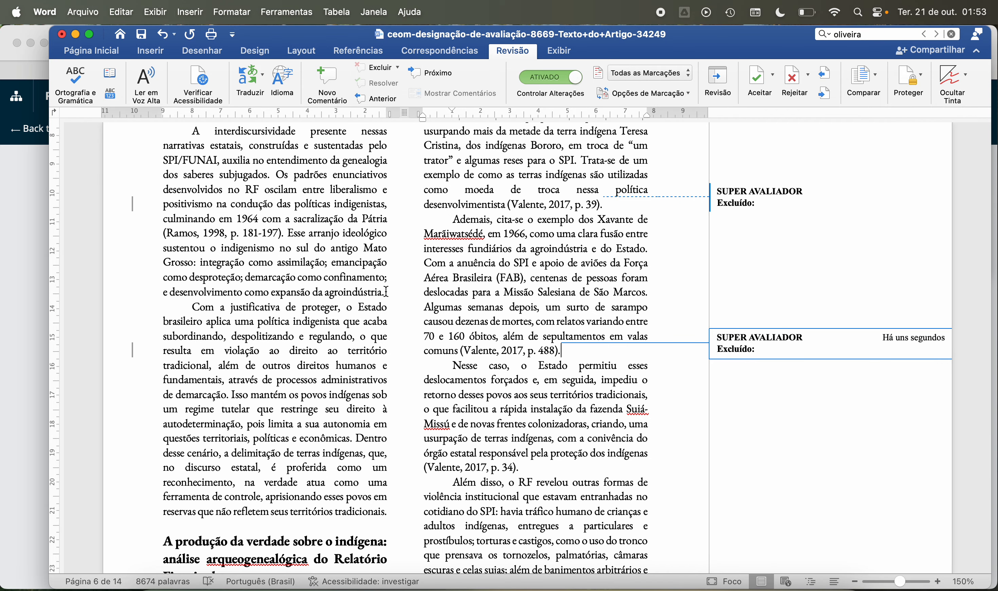
# Step: Delete the trailing spaces after the p. 45 citation and after the heading "A produção da verdade sobre o indígena" on page 6
pyautogui.click(386, 291)
pyautogui.scroll(-3, 455, 279)
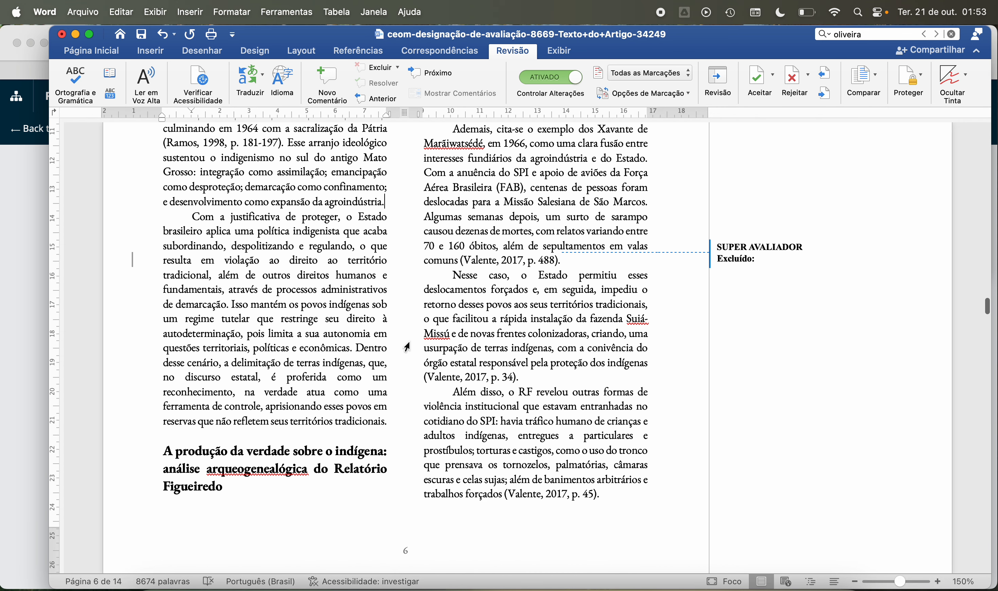
pyautogui.scroll(-1, 390, 395)
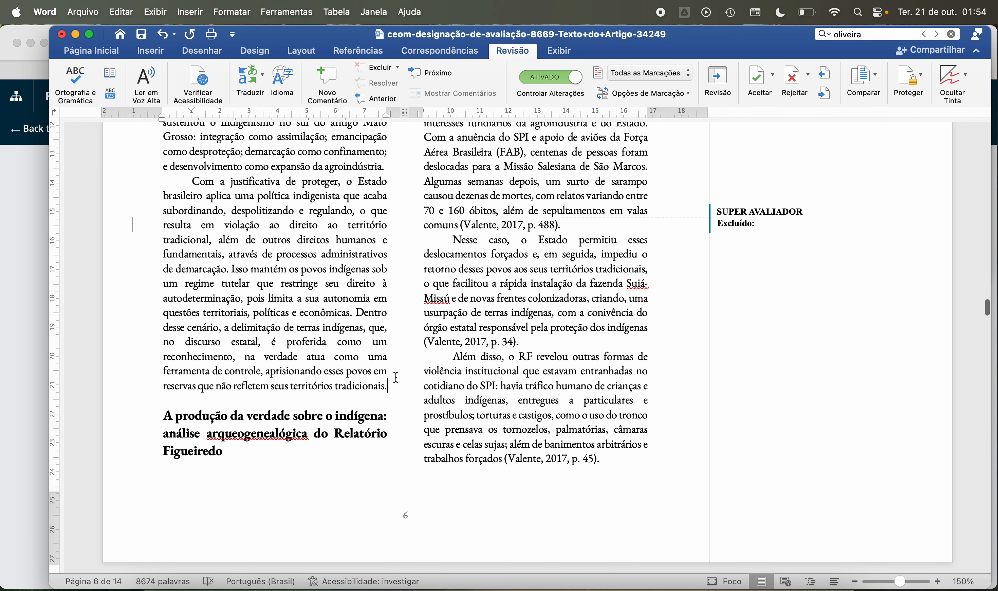
pyautogui.click(532, 340)
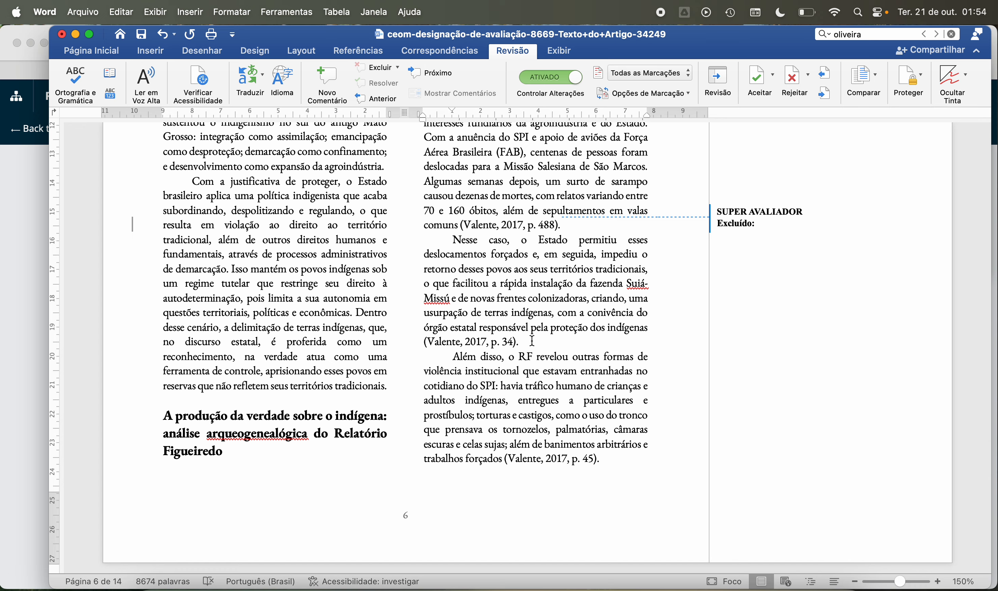
pyautogui.press('BackSpace')
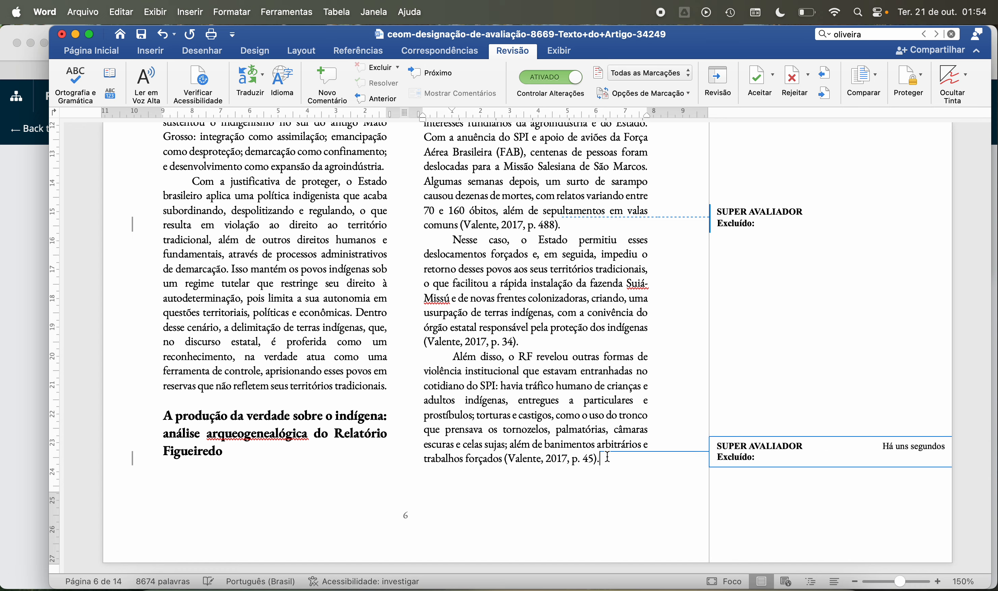
pyautogui.click(278, 450)
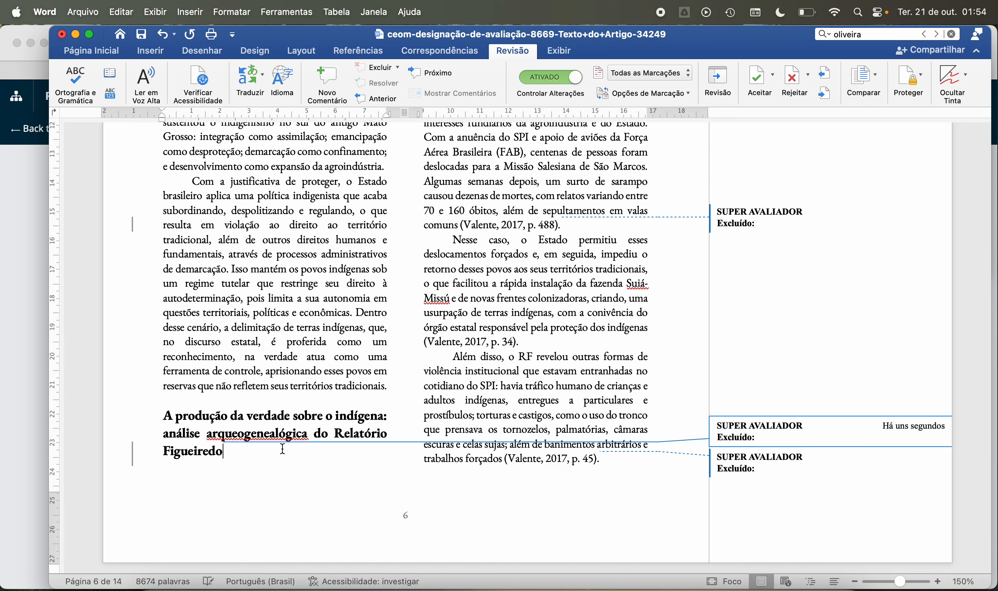
# Step: Check the paragraph endings, the indented quotation and the CPI de 1963 heading on page 7 for trailing spaces
pyautogui.scroll(-1, 283, 449)
pyautogui.scroll(-10, 282, 449)
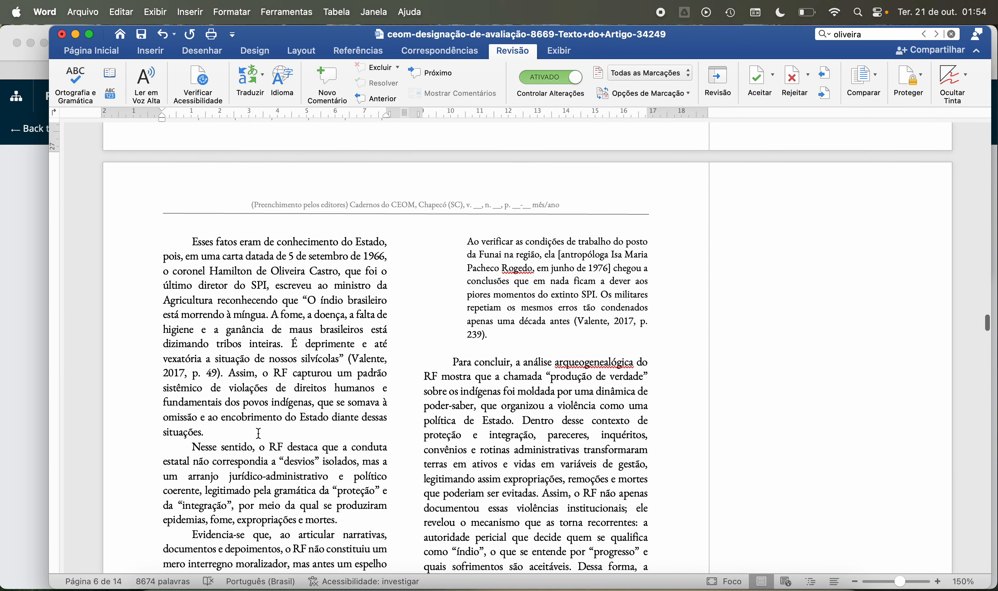
pyautogui.click(258, 433)
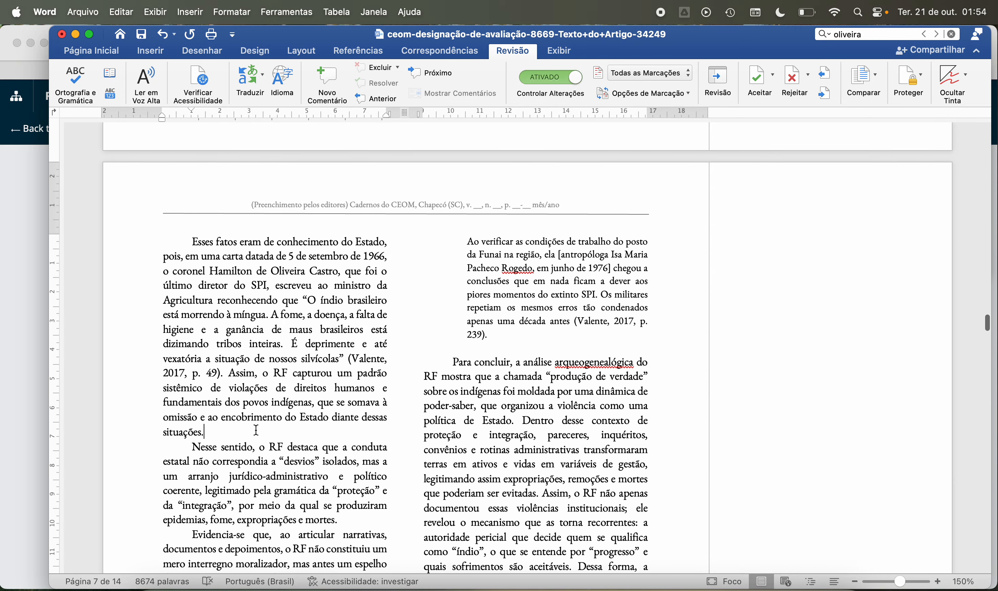
pyautogui.click(528, 336)
pyautogui.scroll(-10, 402, 238)
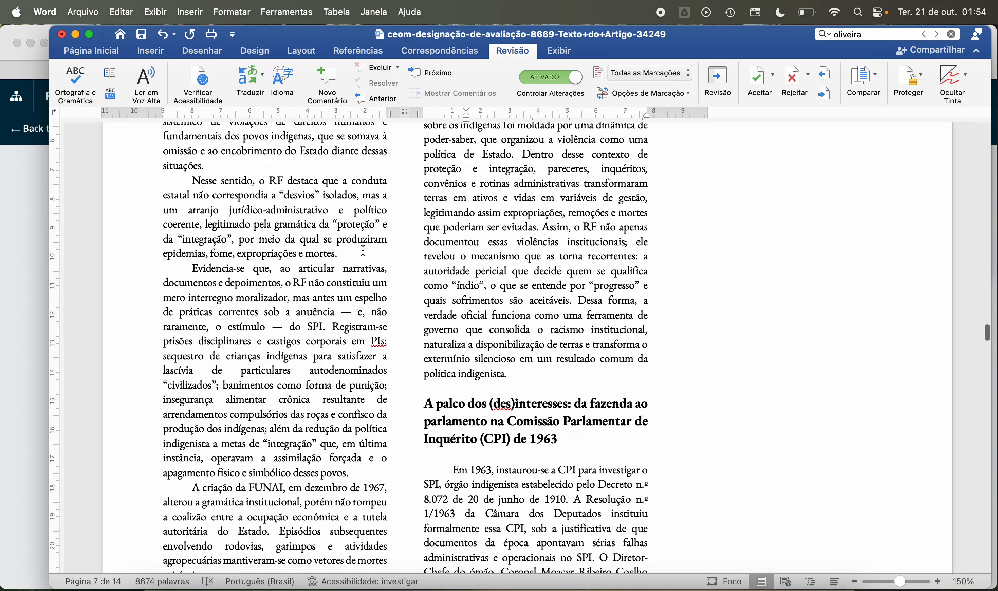
pyautogui.click(362, 252)
pyautogui.click(541, 371)
pyautogui.scroll(-5, 575, 317)
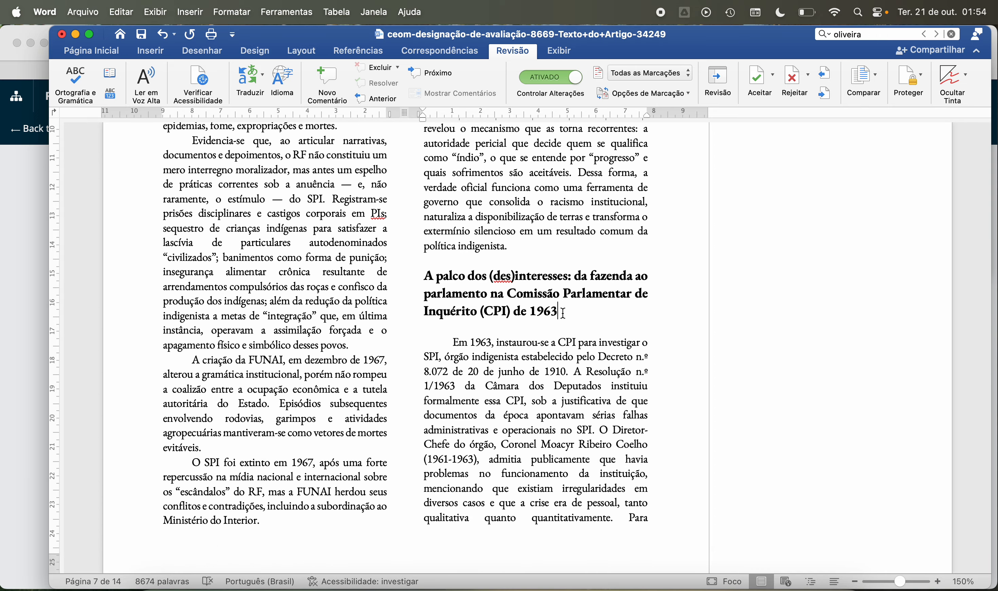
pyautogui.click(297, 449)
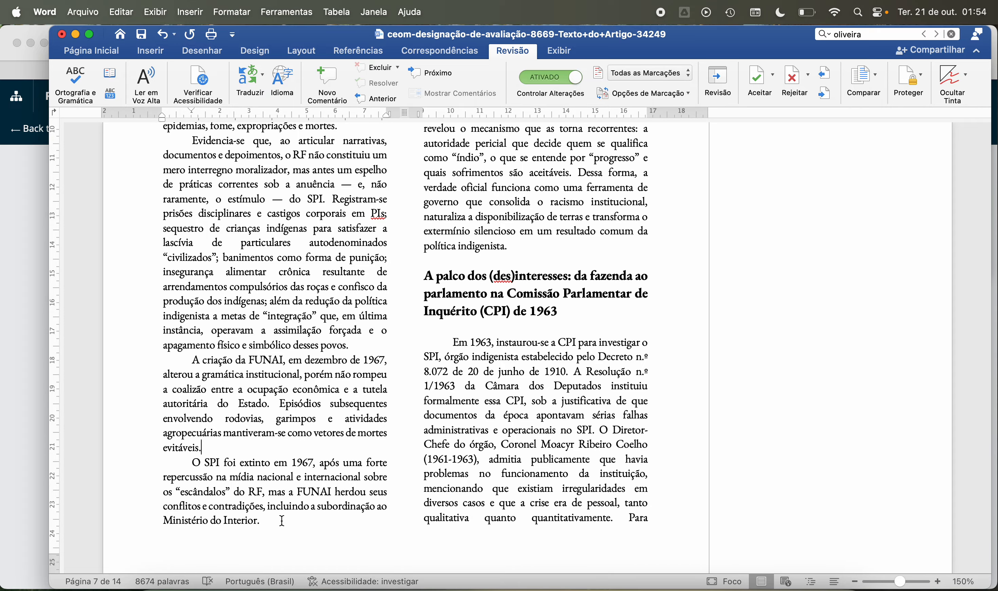
# Step: Check the paragraph endings in the upper half of page 8 for trailing spaces
pyautogui.scroll(-10, 353, 405)
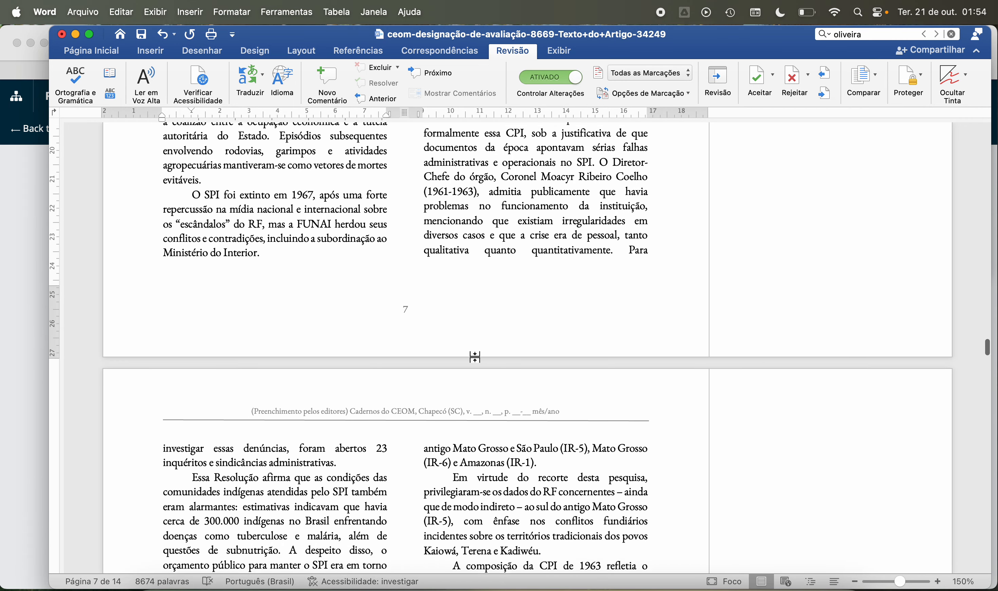
pyautogui.click(351, 402)
pyautogui.scroll(-4, 619, 286)
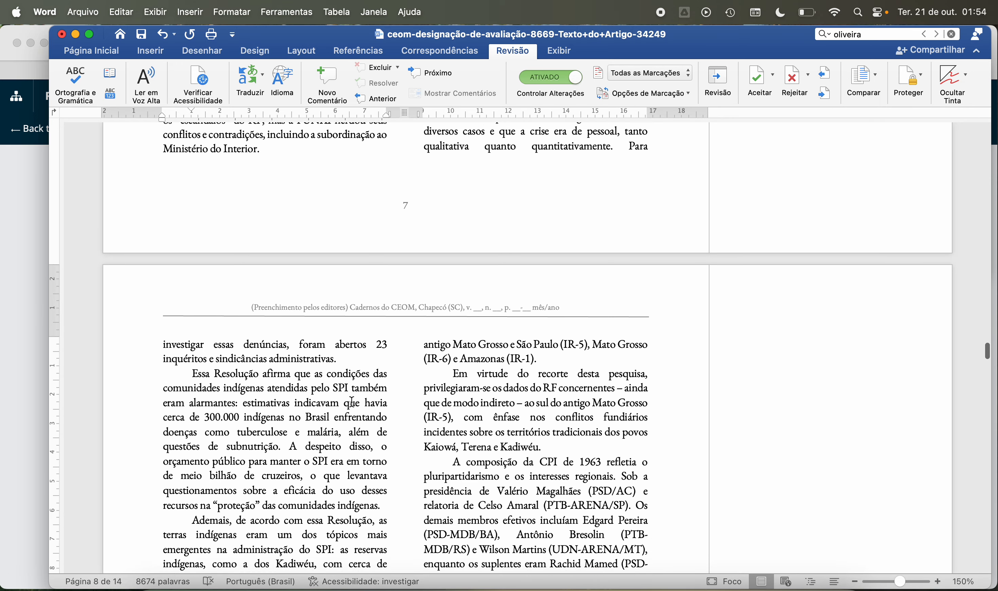
pyautogui.click(554, 322)
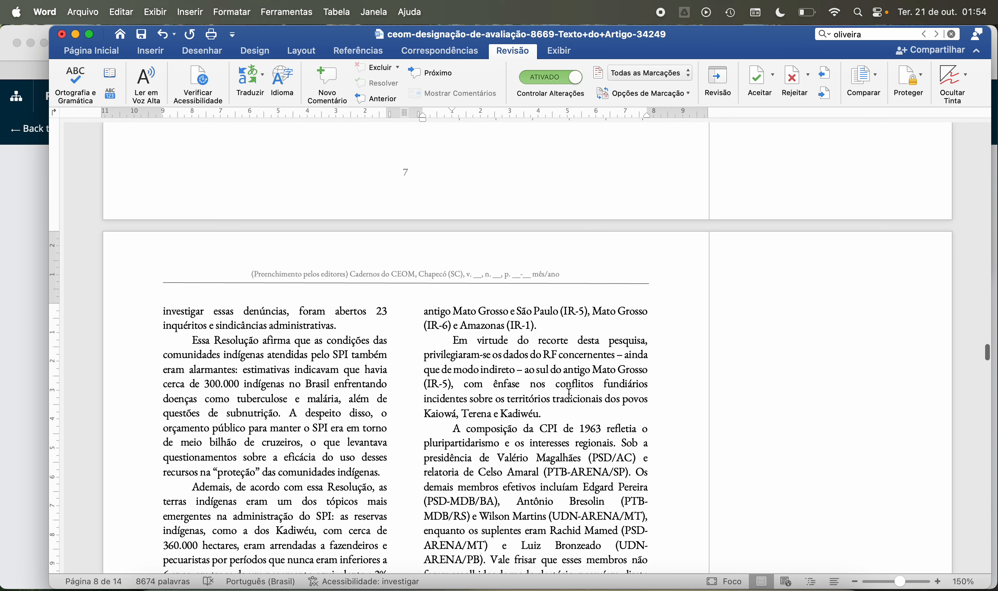
pyautogui.click(388, 476)
pyautogui.scroll(-9, 403, 466)
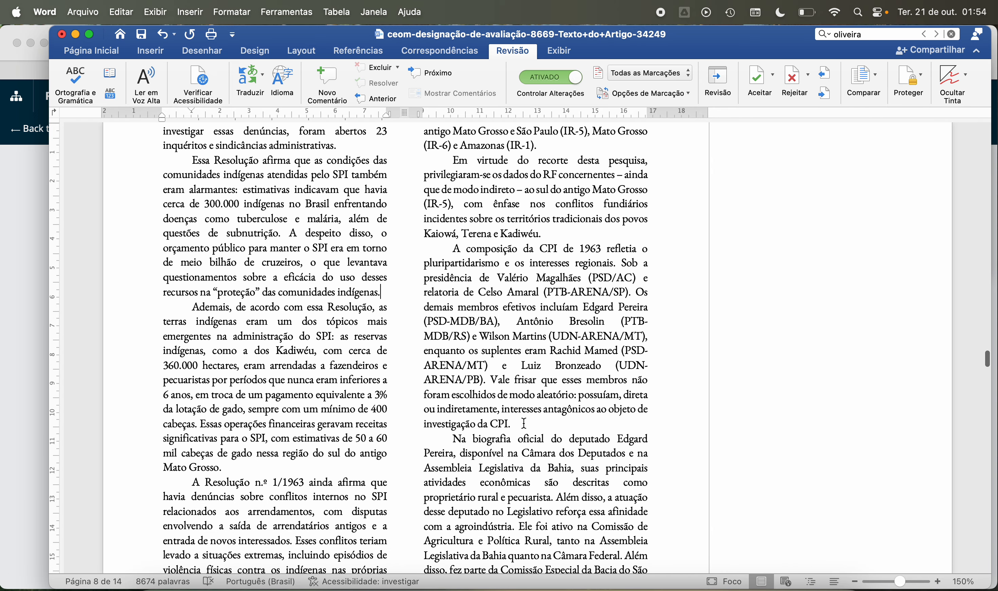
pyautogui.click(524, 423)
pyautogui.click(323, 471)
# Step: Delete the trailing space after the paragraph ending in "territórios tradicionais de povos indígenas." on page 8
pyautogui.scroll(-8, 347, 457)
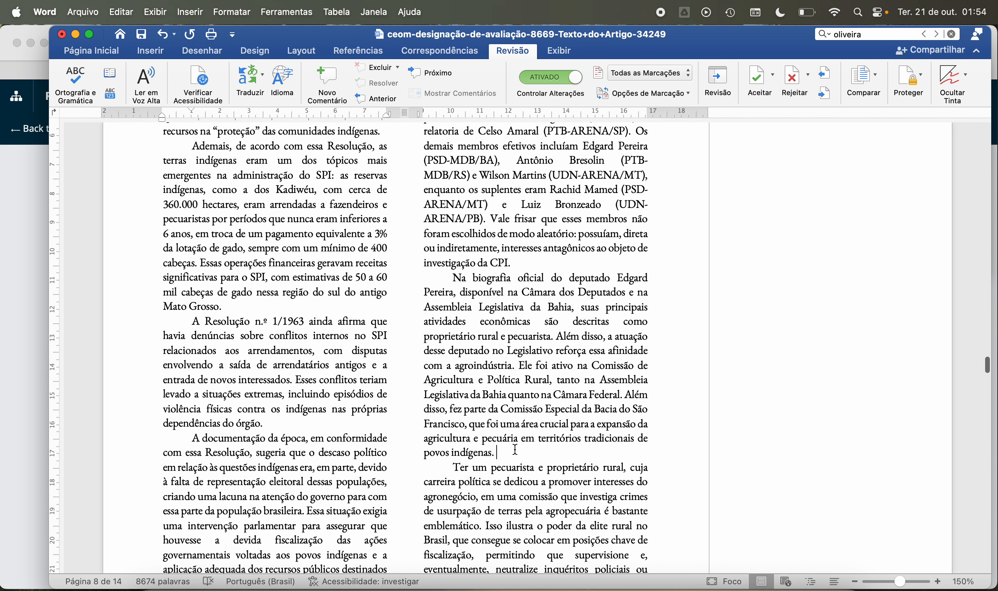
pyautogui.press('BackSpace')
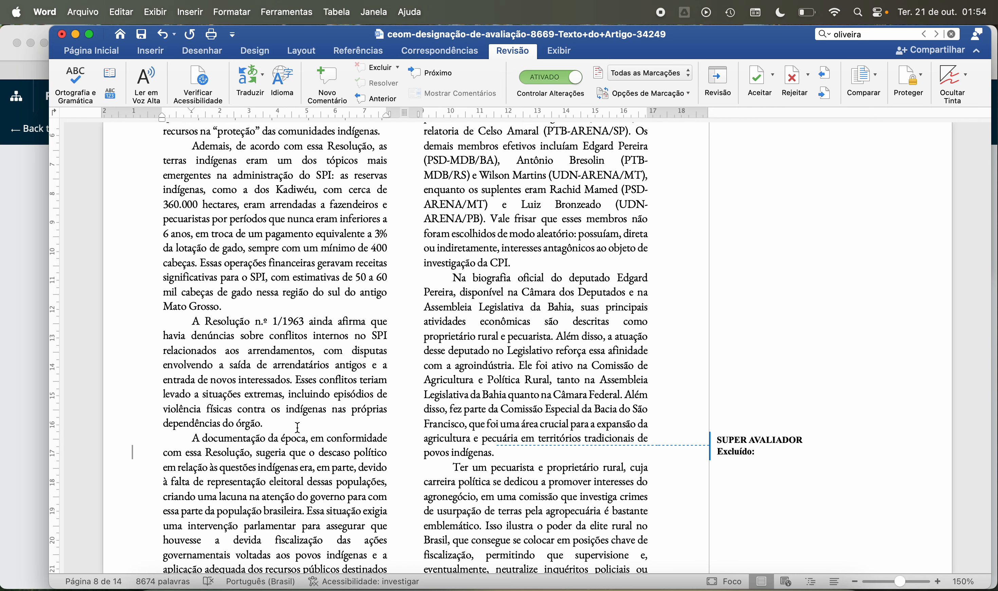
pyautogui.scroll(-8, 289, 421)
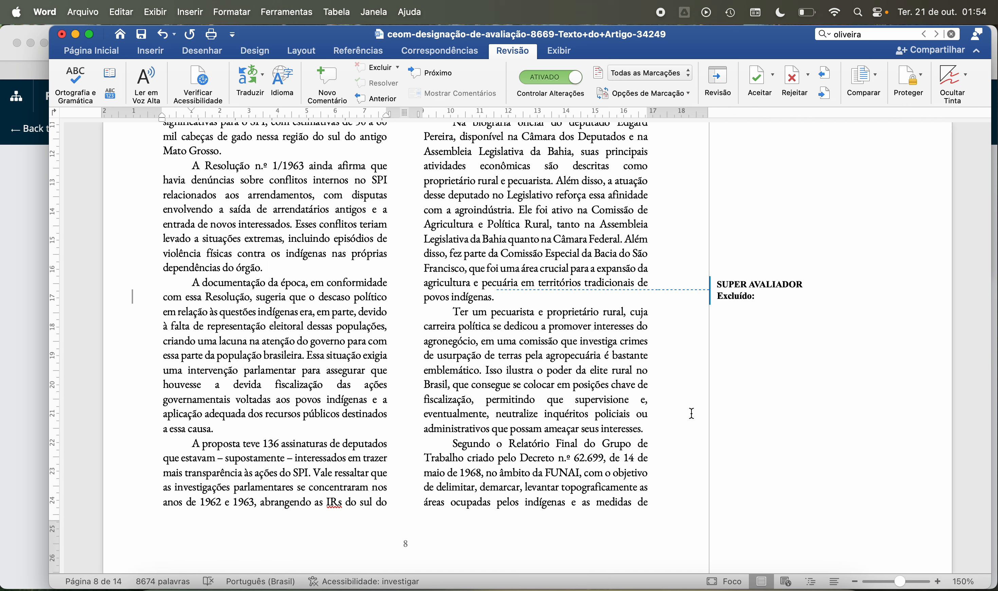
# Step: Delete the trailing spaces after the paragraph ending in "ameaçar seus interesses." on page 8 and after "parentes." on page 9
pyautogui.click(663, 428)
pyautogui.press('BackSpace')
pyautogui.scroll(-10, 662, 425)
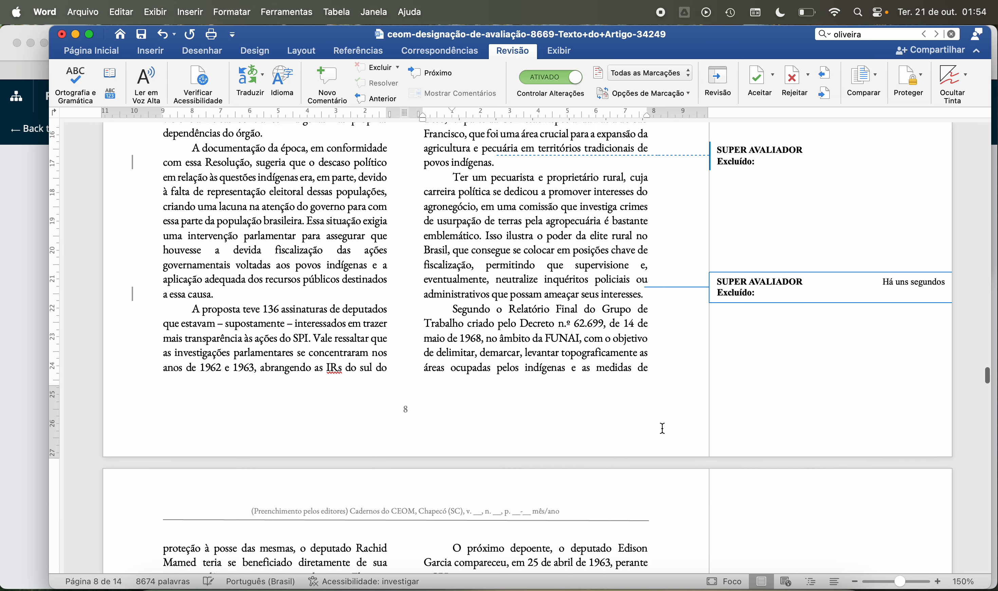
pyautogui.scroll(-3, 661, 418)
pyautogui.click(496, 442)
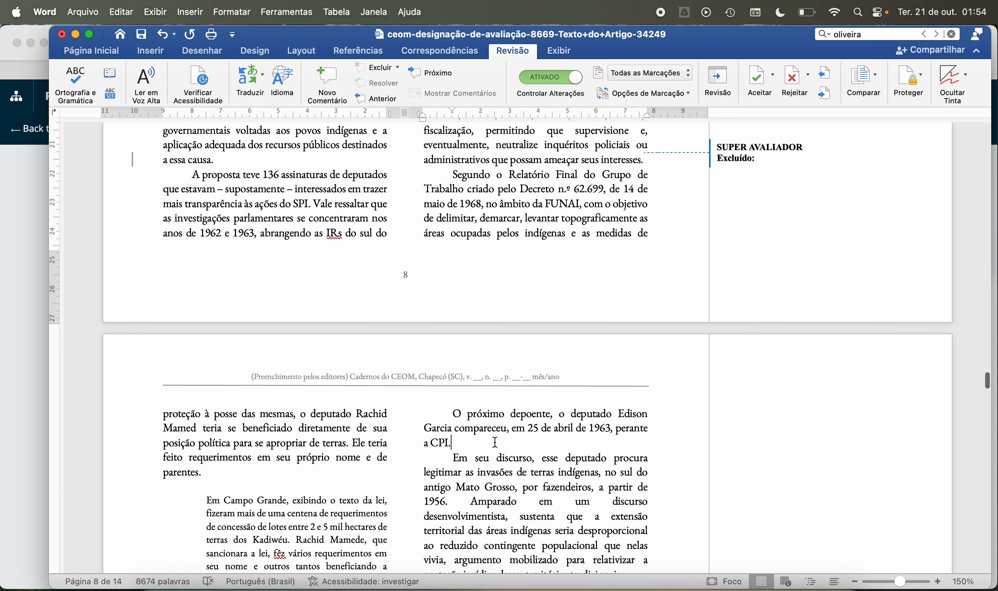
pyautogui.press('Delete')
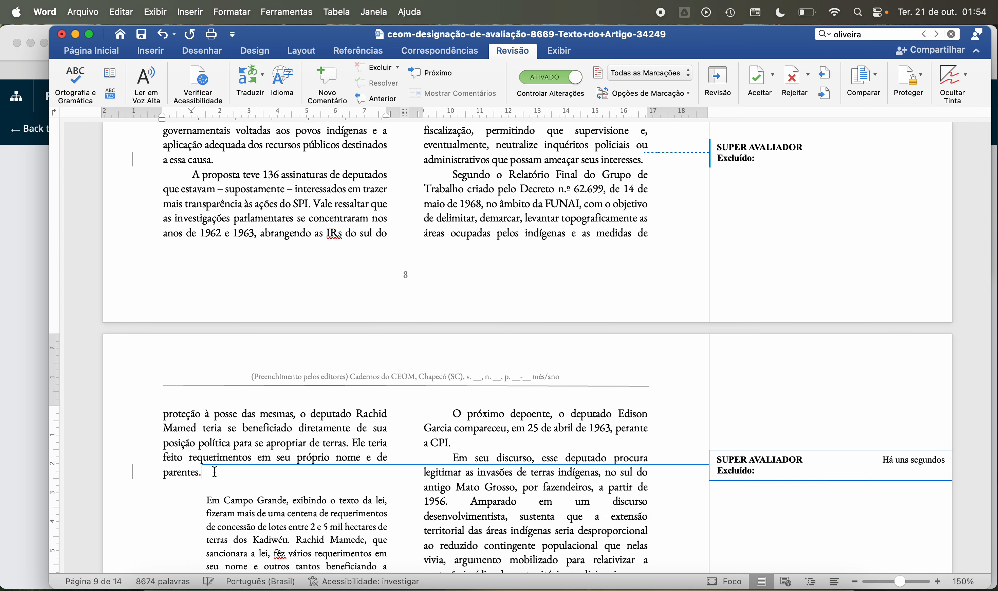
# Step: Check the paragraph endings on page 9 and delete the trailing space after "pecuaristas do sul do antigo Mato Grosso."
pyautogui.scroll(-11, 376, 402)
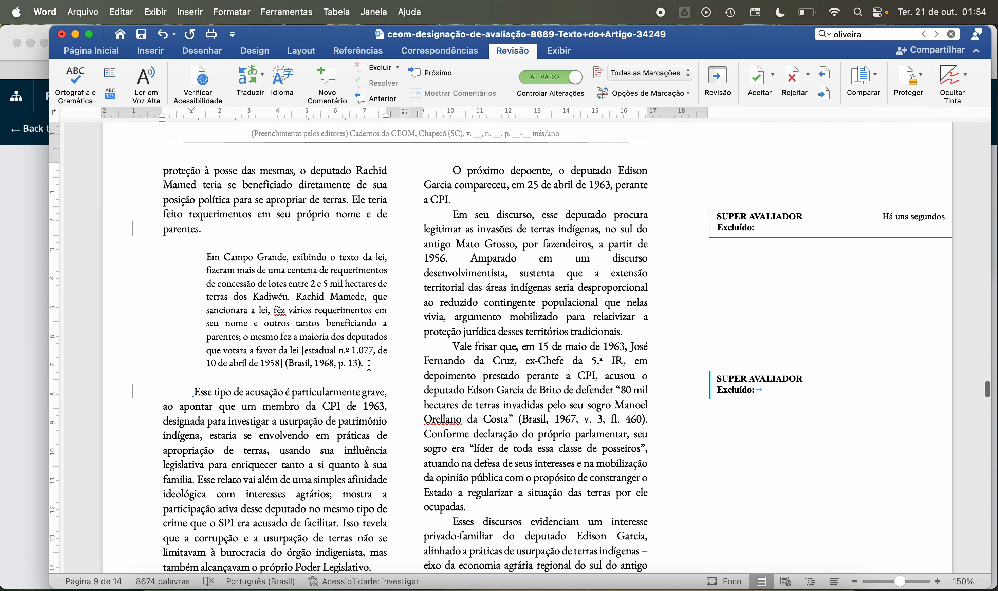
pyautogui.click(369, 364)
pyautogui.click(637, 333)
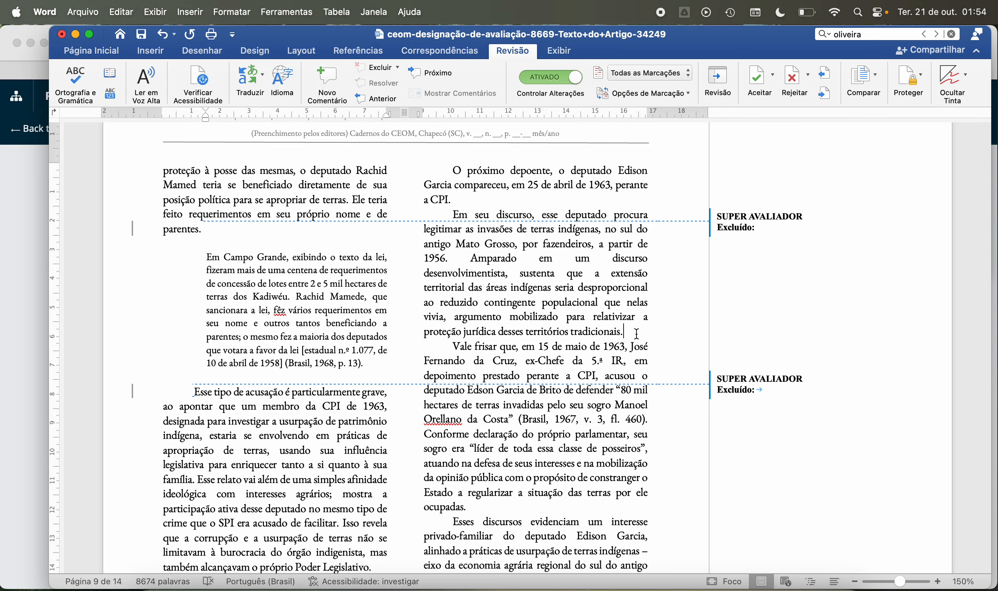
pyautogui.scroll(-5, 547, 393)
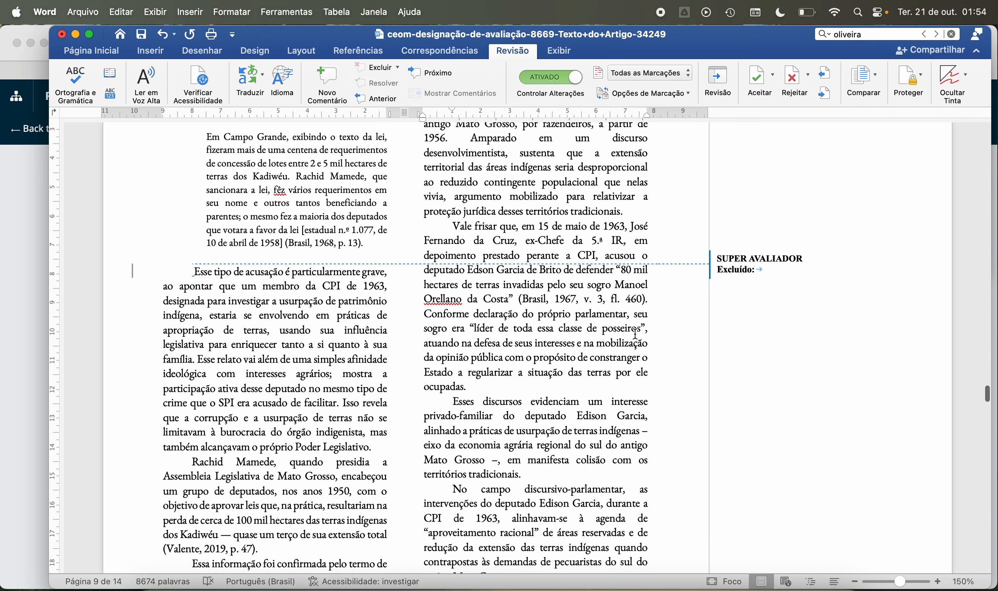
pyautogui.click(546, 390)
pyautogui.click(381, 444)
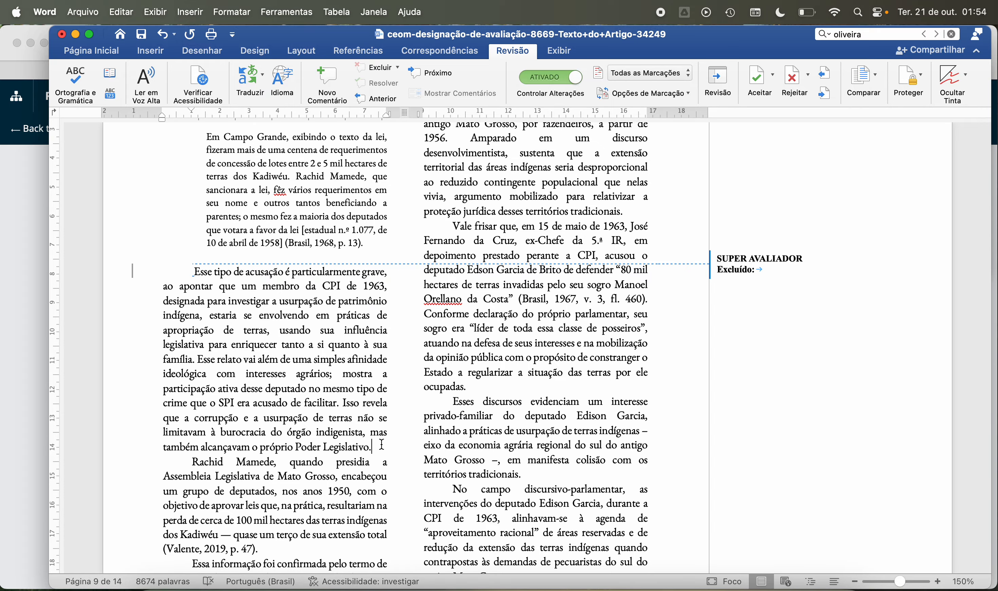
pyautogui.scroll(-7, 325, 406)
pyautogui.moveTo(298, 379); pyautogui.dragTo(298, 383)
pyautogui.click(296, 382)
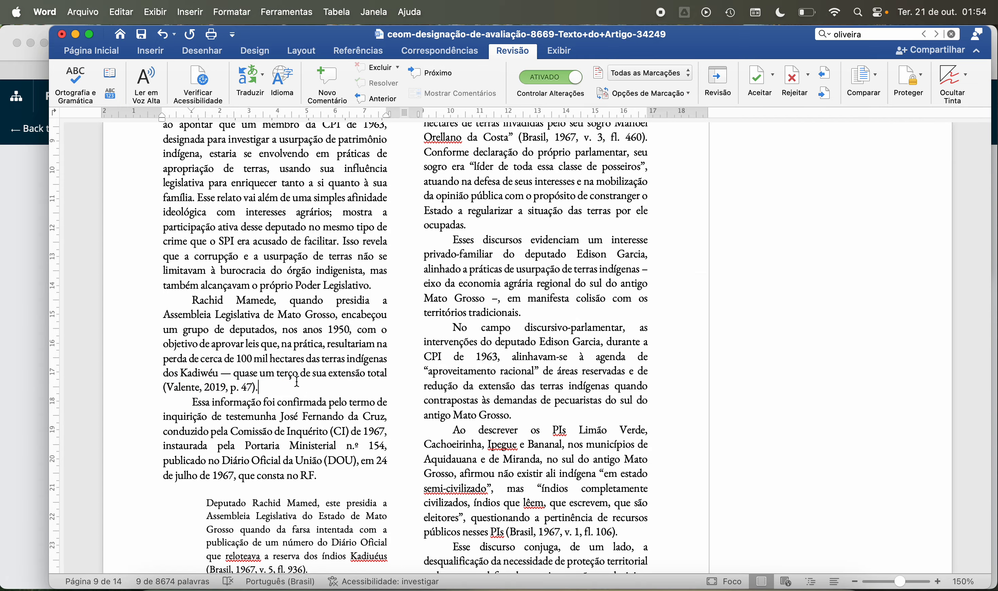
pyautogui.press('BackSpace')
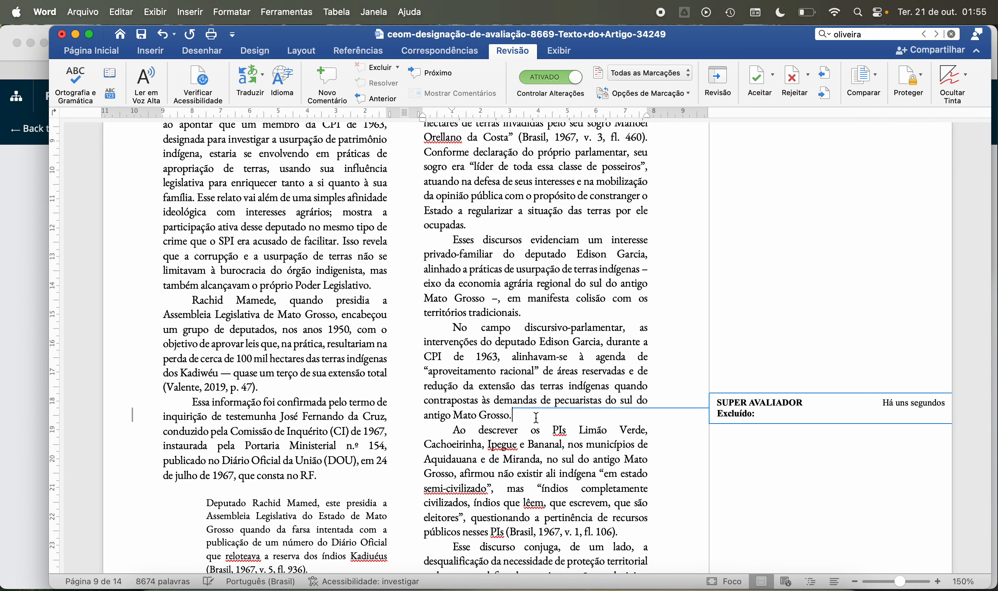
# Step: Delete the trailing spaces after the fl. 106 citation and after the indented quotation's fl. 936 citation on page 9
pyautogui.scroll(-5, 536, 418)
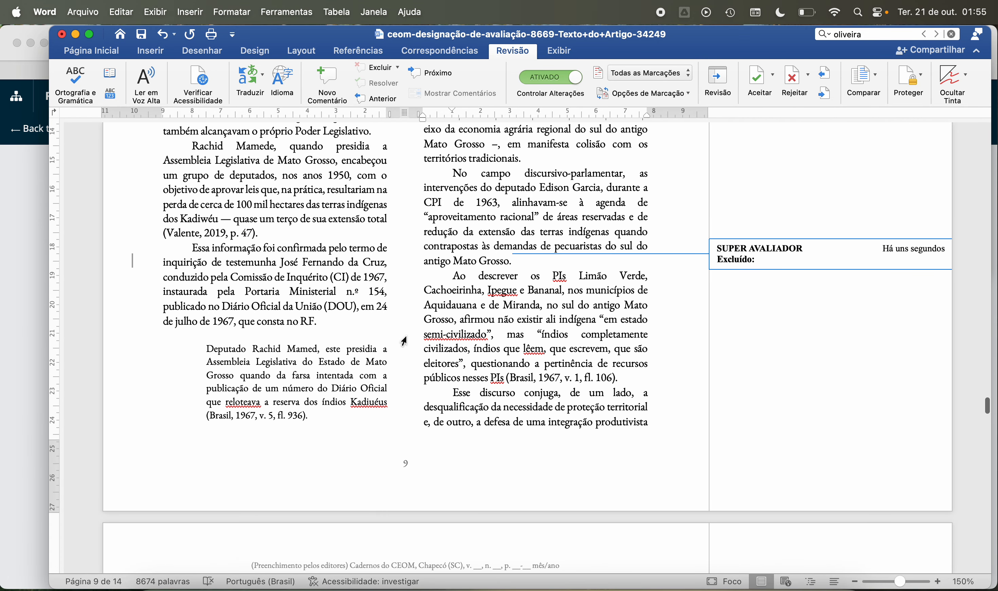
pyautogui.click(354, 321)
pyautogui.click(639, 376)
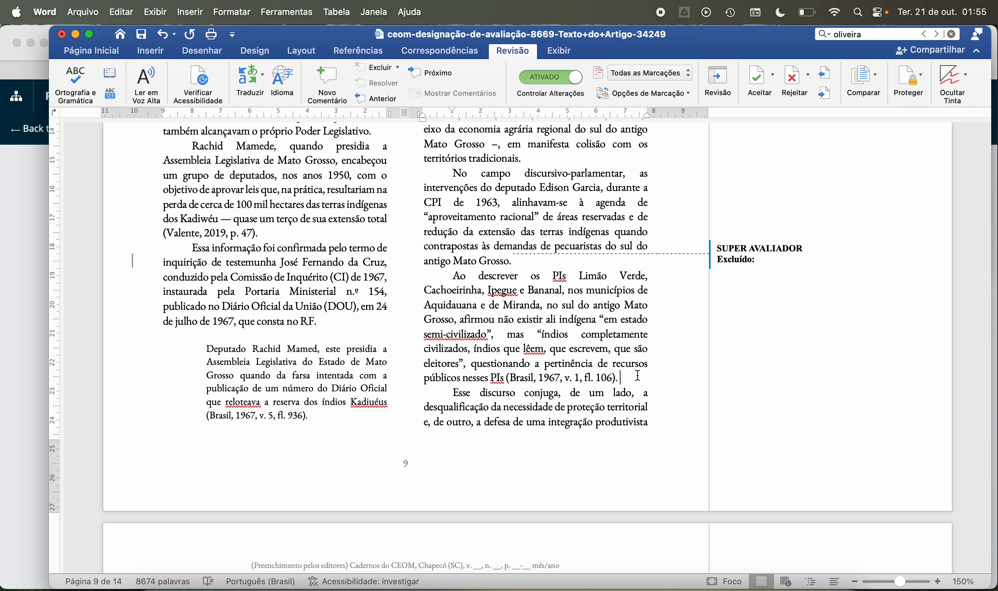
pyautogui.press('BackSpace')
pyautogui.click(351, 415)
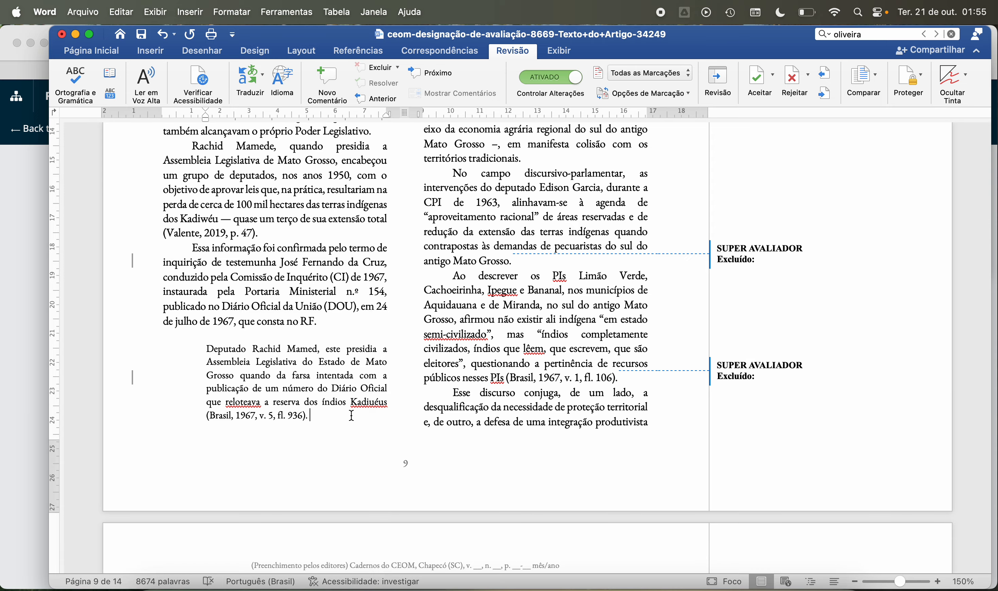
pyautogui.press('BackSpace')
# Step: Check the paragraph endings and the Comissão de Inquérito de 1967 heading on page 10 for trailing spaces
pyautogui.scroll(-7, 377, 400)
pyautogui.click(355, 406)
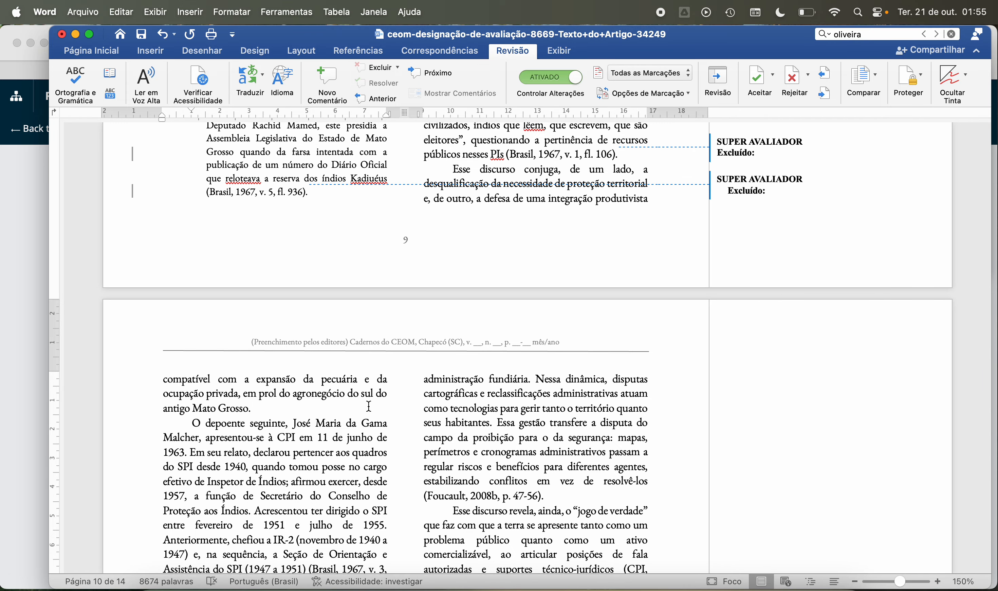
pyautogui.click(563, 498)
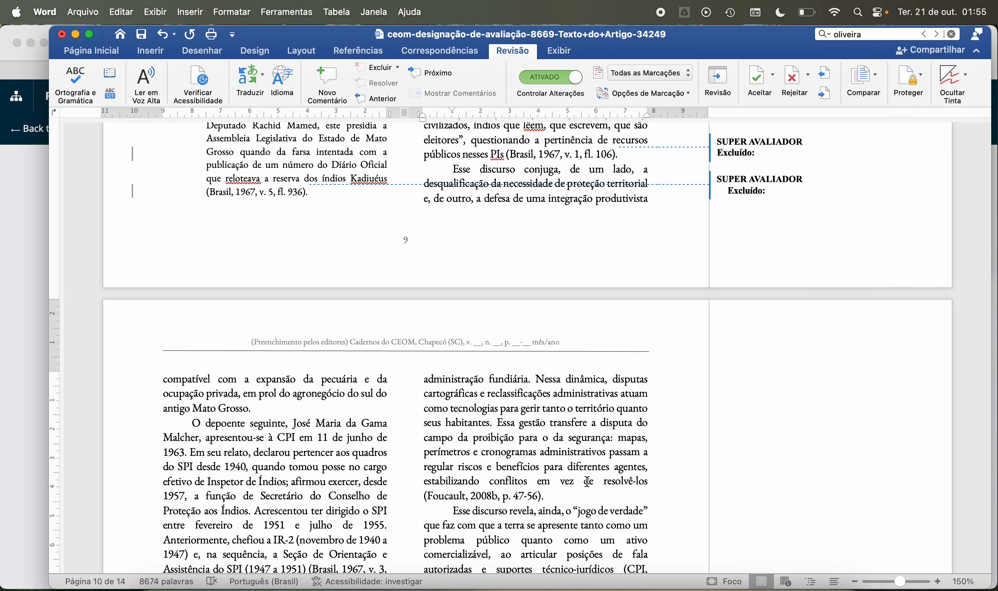
pyautogui.scroll(-8, 571, 478)
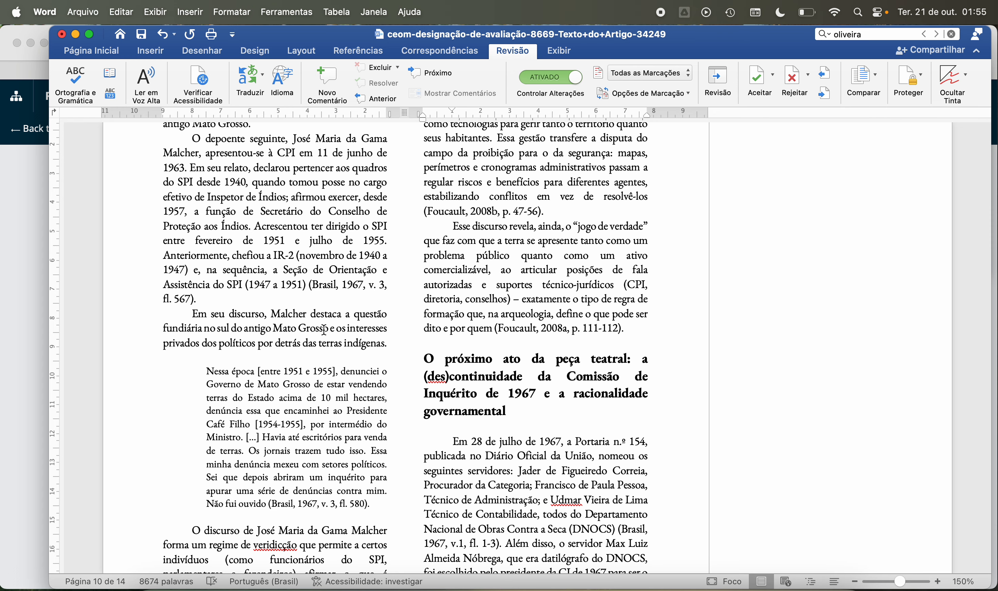
pyautogui.click(273, 303)
pyautogui.scroll(-5, 270, 301)
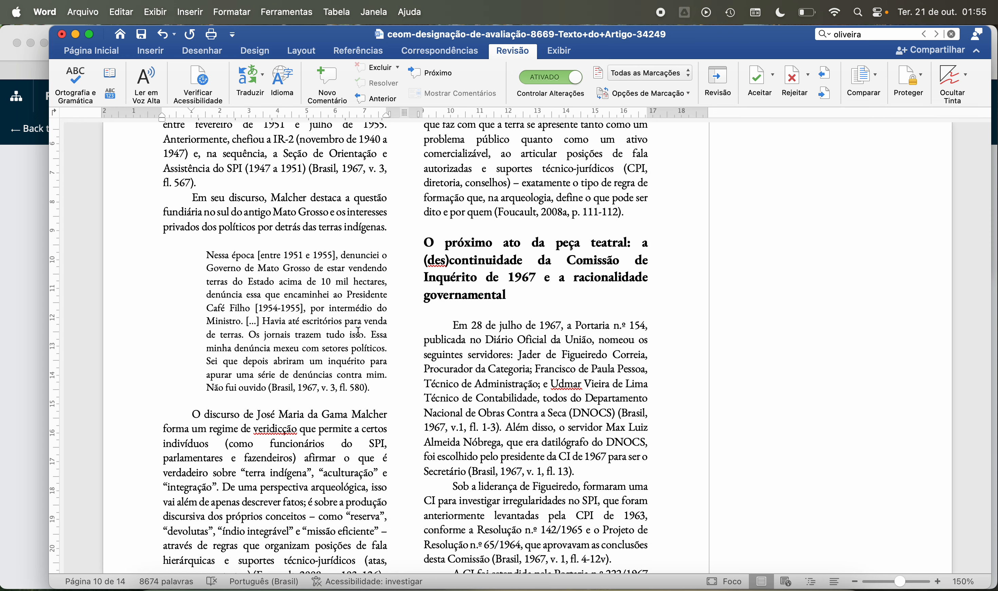
pyautogui.click(527, 296)
pyautogui.scroll(-3, 604, 344)
pyautogui.click(590, 405)
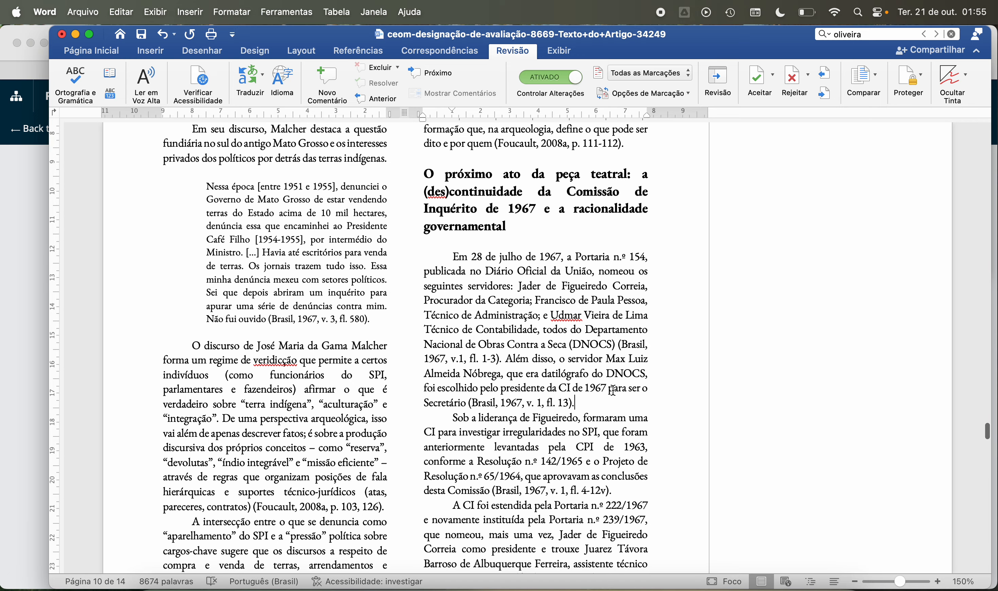
# Step: Delete the trailing spaces after the fl. 4-12v citation and after the Foucault p. 103, 126 citation on page 10
pyautogui.click(622, 489)
pyautogui.scroll(-5, 635, 435)
pyautogui.press('BackSpace')
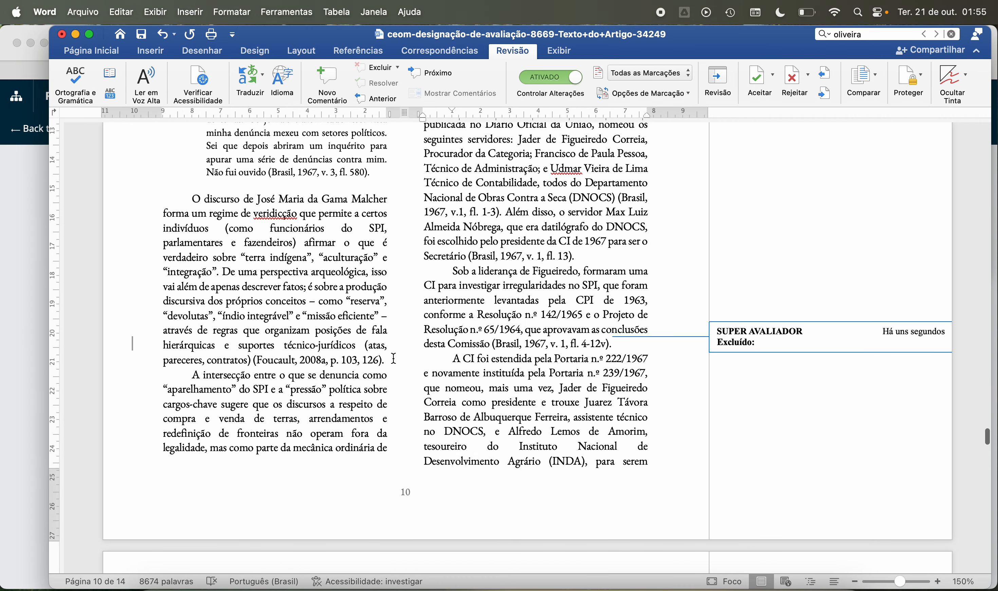
pyautogui.click(394, 358)
pyautogui.press('BackSpace')
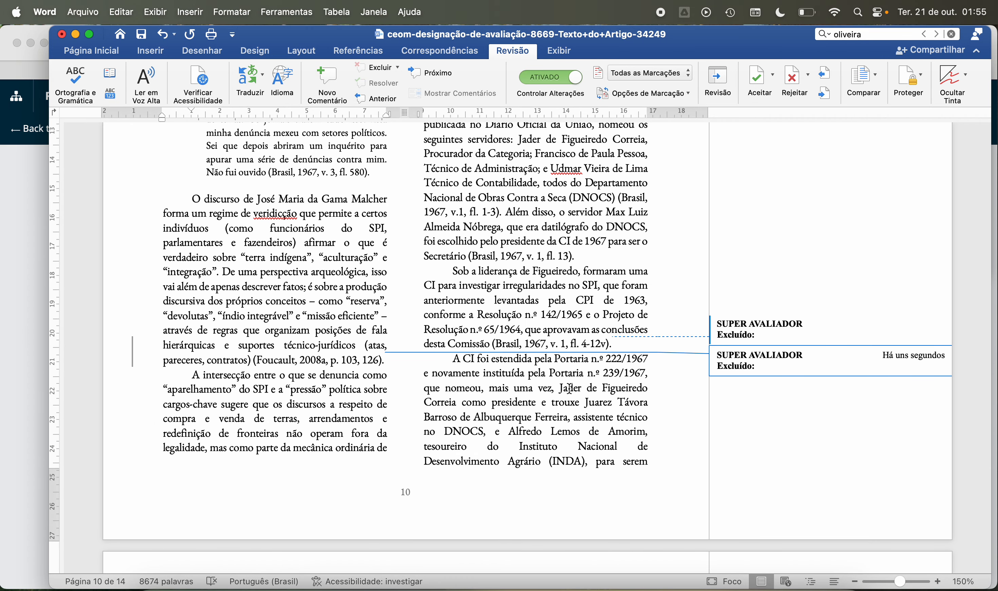
# Step: Check the endings of the first paragraphs in both columns of page 11 for trailing spaces
pyautogui.scroll(-7, 583, 407)
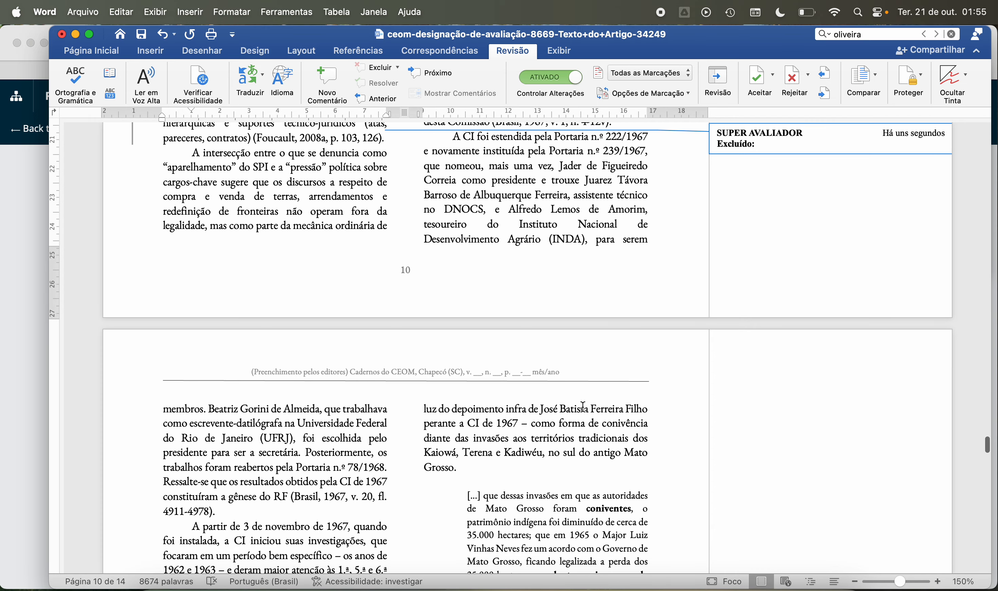
pyautogui.click(467, 473)
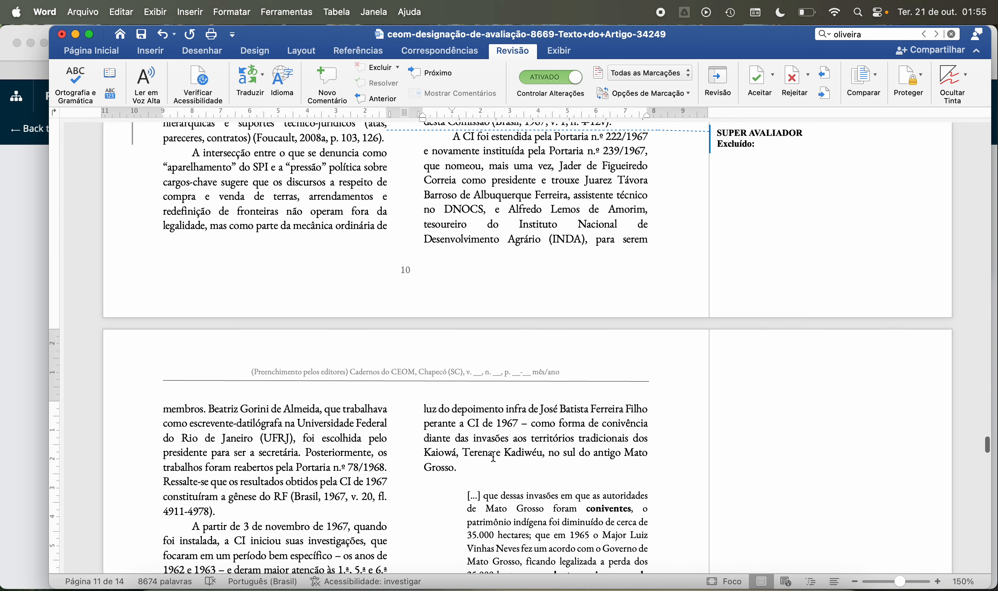
pyautogui.click(277, 510)
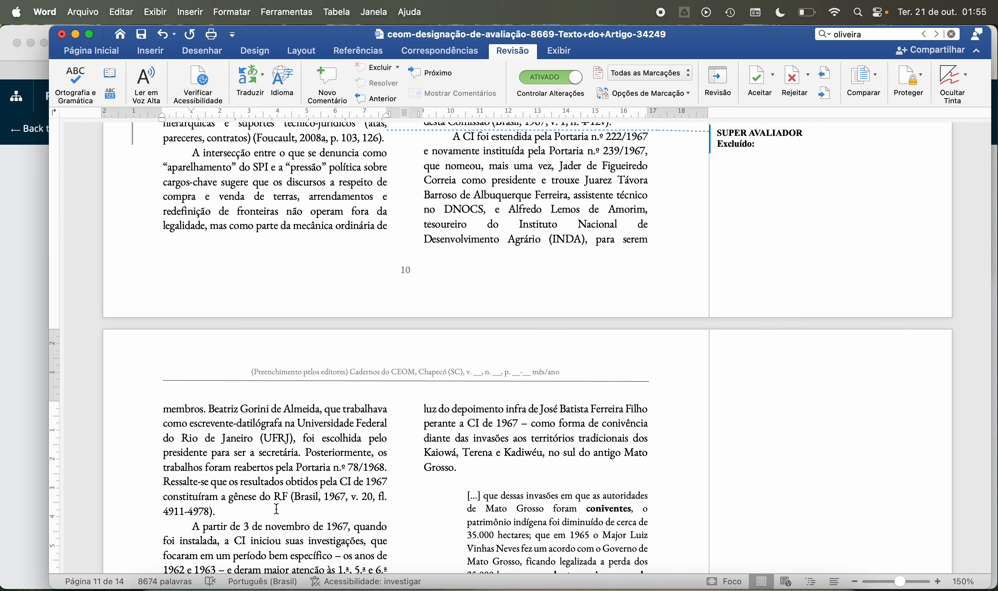
# Step: Switch to Safari and clear the list of downloads
pyautogui.click(24, 518)
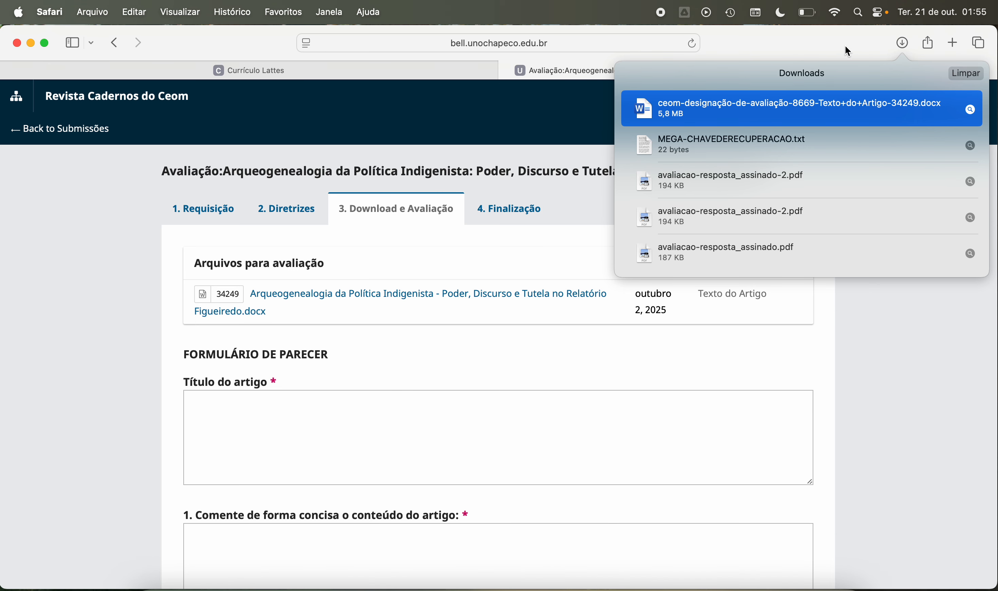
pyautogui.click(965, 73)
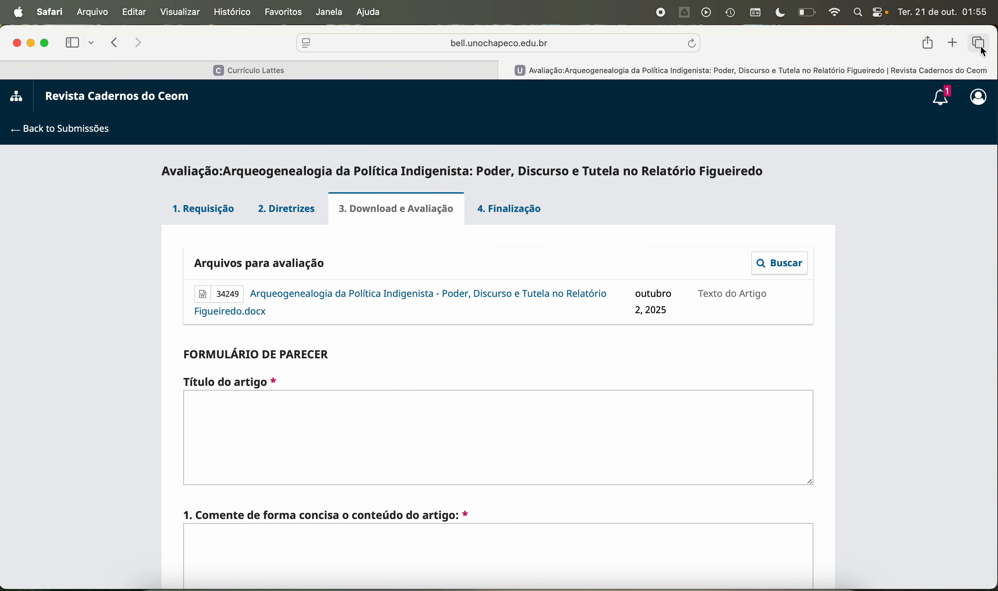
# Step: Search the web for "napepe vimeo" in a new tab and open the Vimeo result for Napepe
pyautogui.click(956, 46)
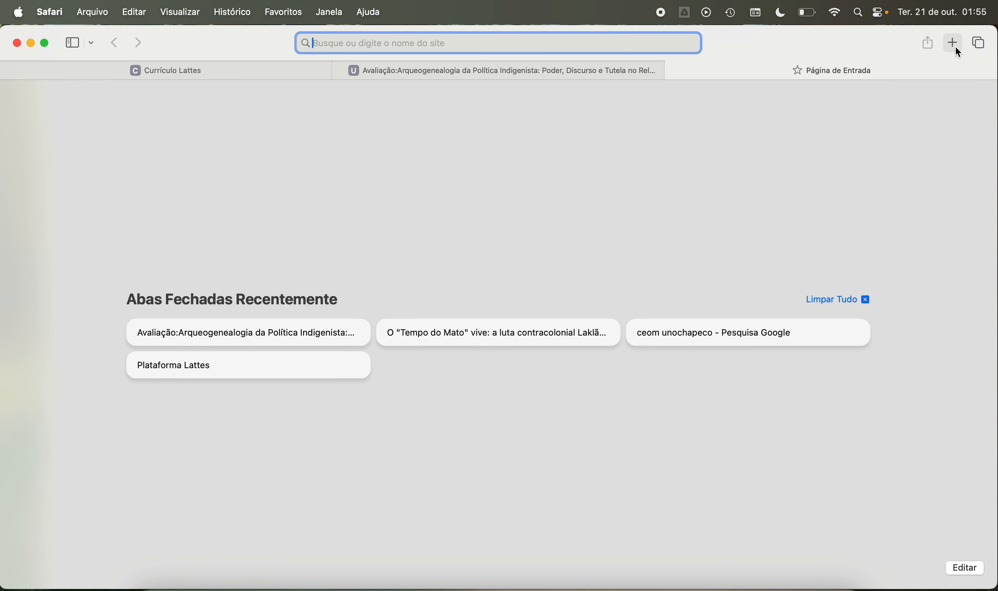
pyautogui.write('napep')
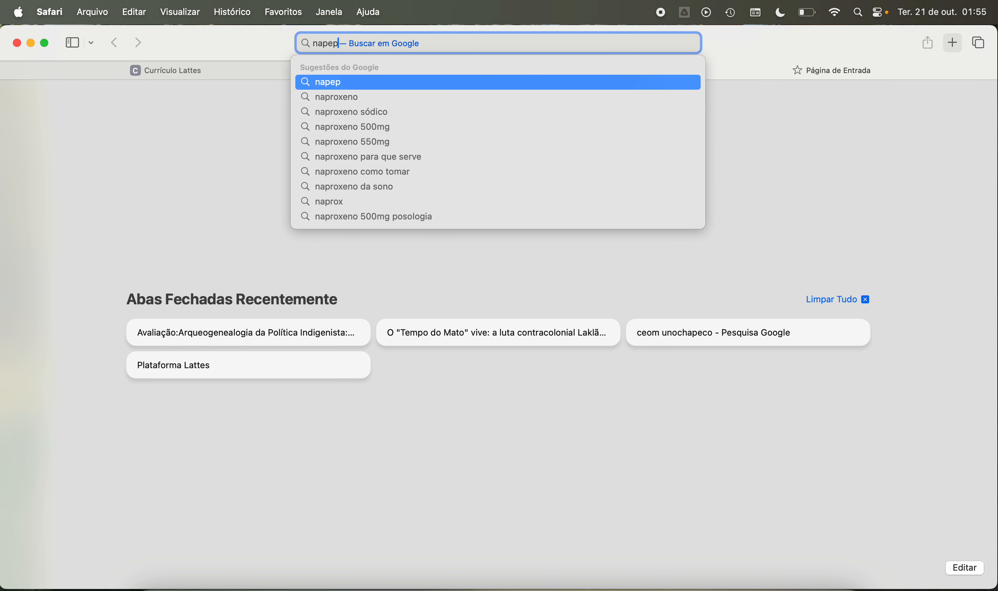
pyautogui.write('e vimeo')
pyautogui.press('Return')
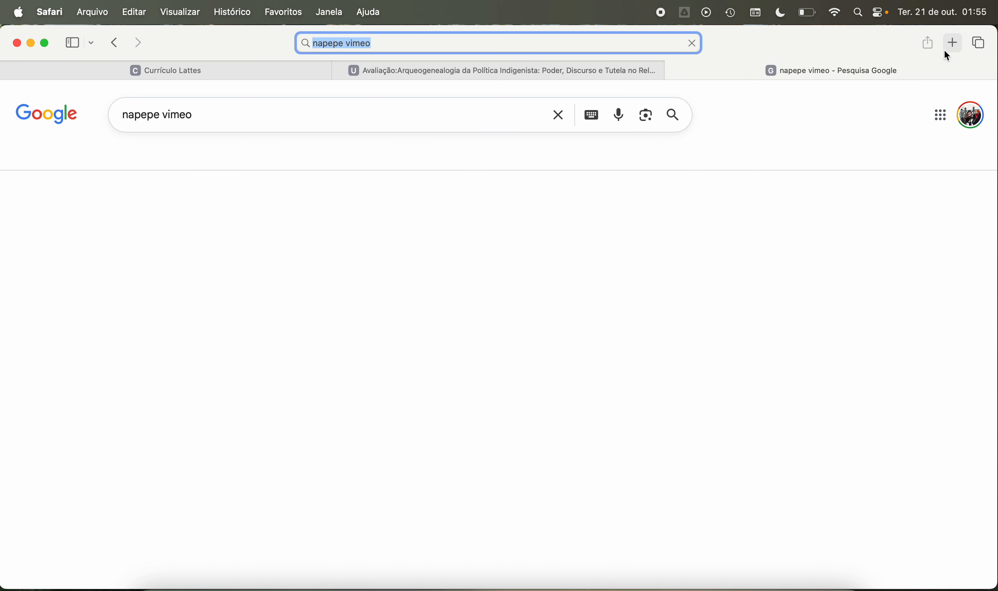
pyautogui.scroll(-5, 455, 228)
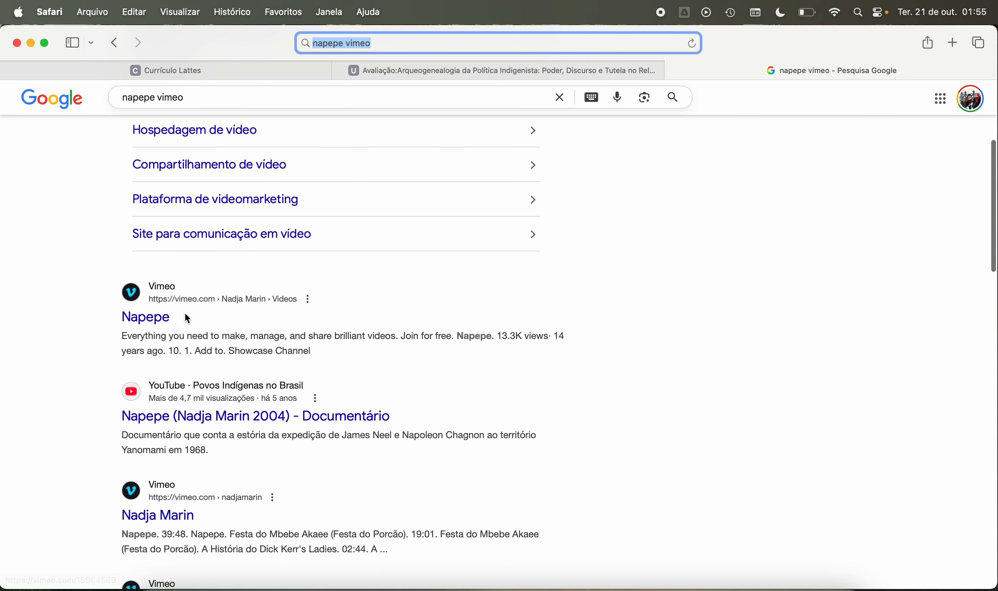
pyautogui.click(162, 319)
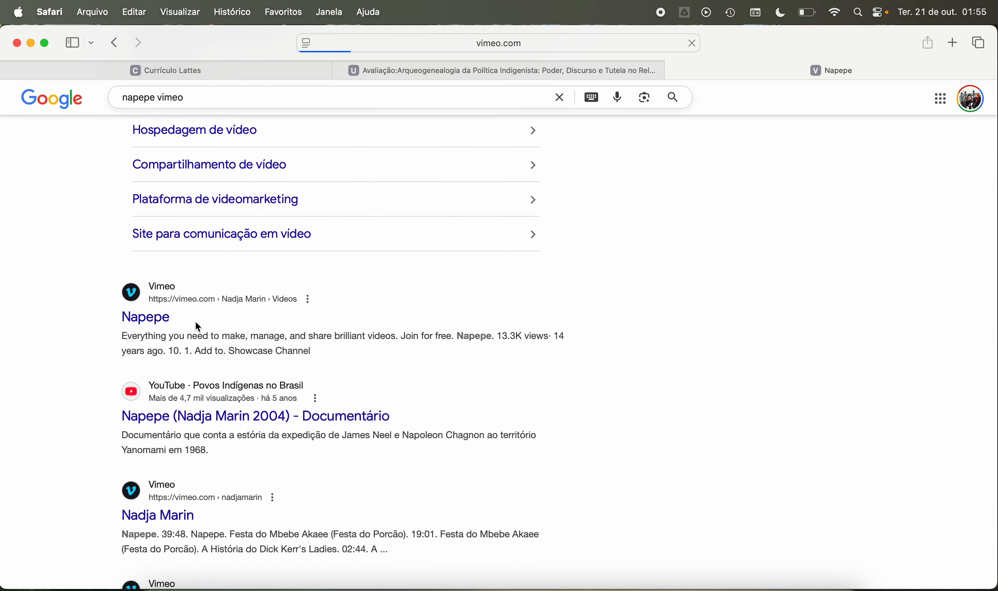
# Step: Look over the Napepe video page on Vimeo, including the documentary's description, upload date and tags
pyautogui.scroll(-5, 302, 379)
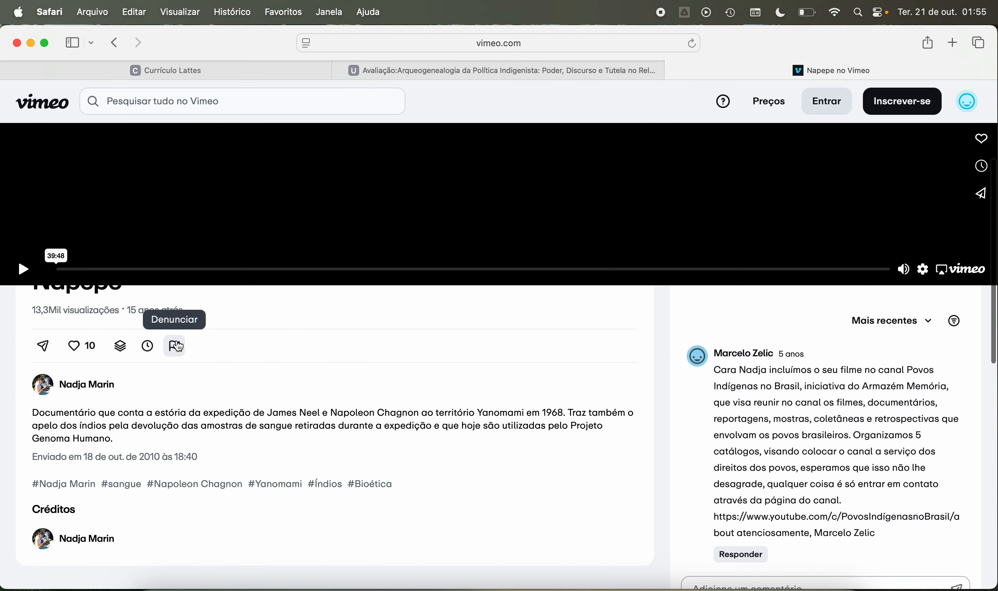
pyautogui.scroll(3, 259, 450)
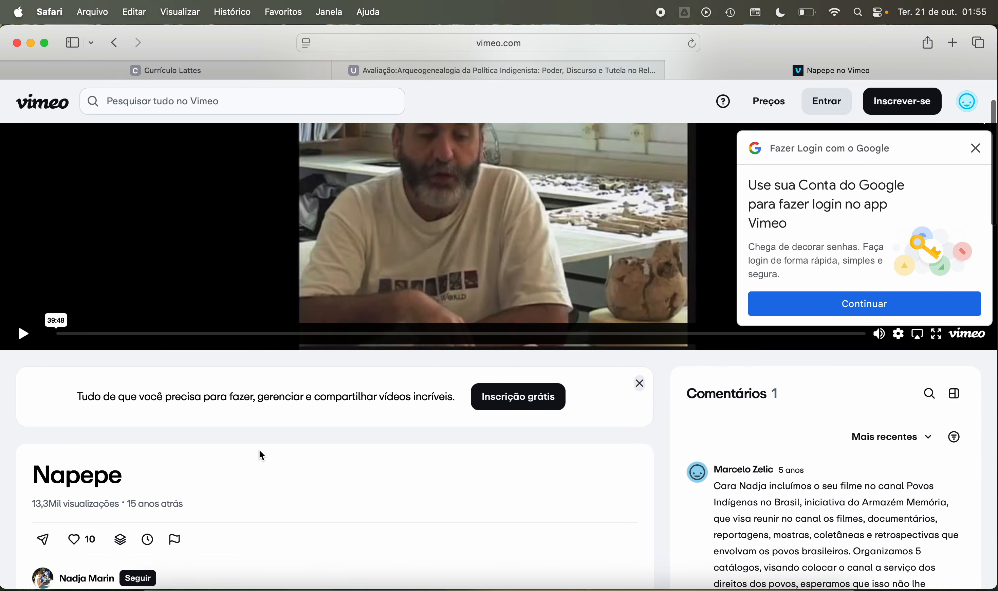
pyautogui.scroll(2, 286, 467)
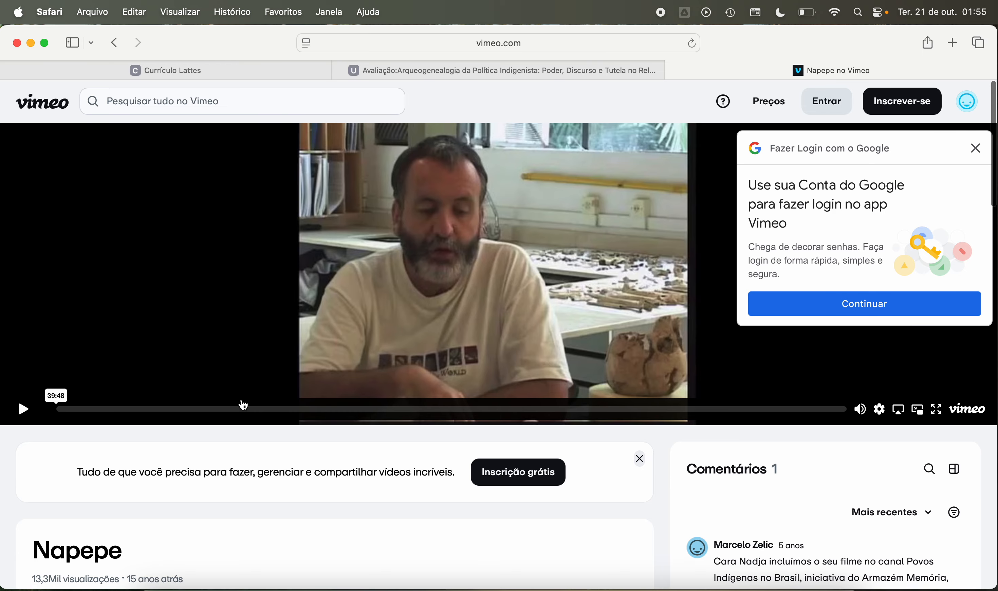
pyautogui.scroll(-5, 209, 433)
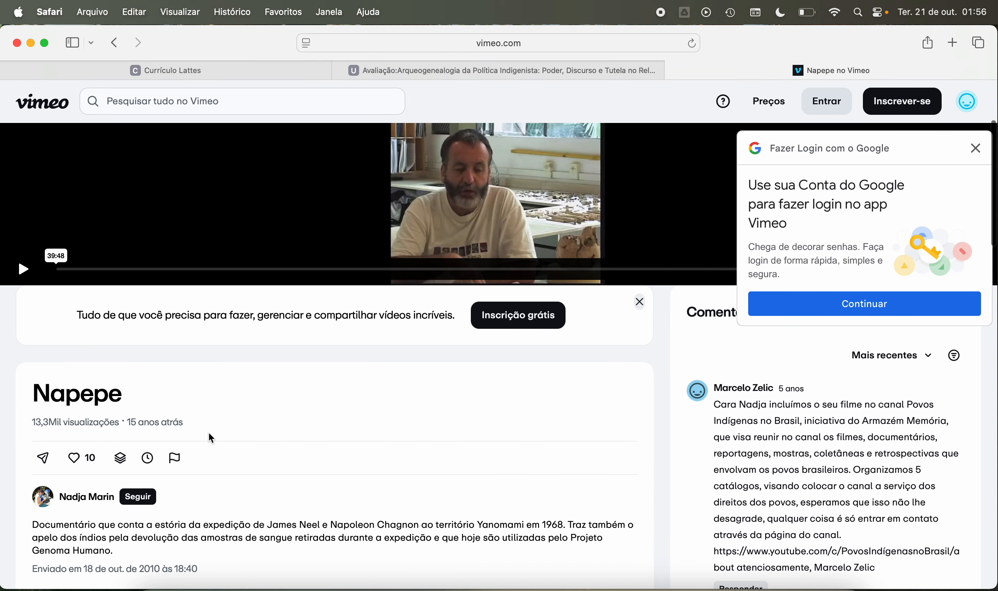
pyautogui.scroll(-2, 209, 433)
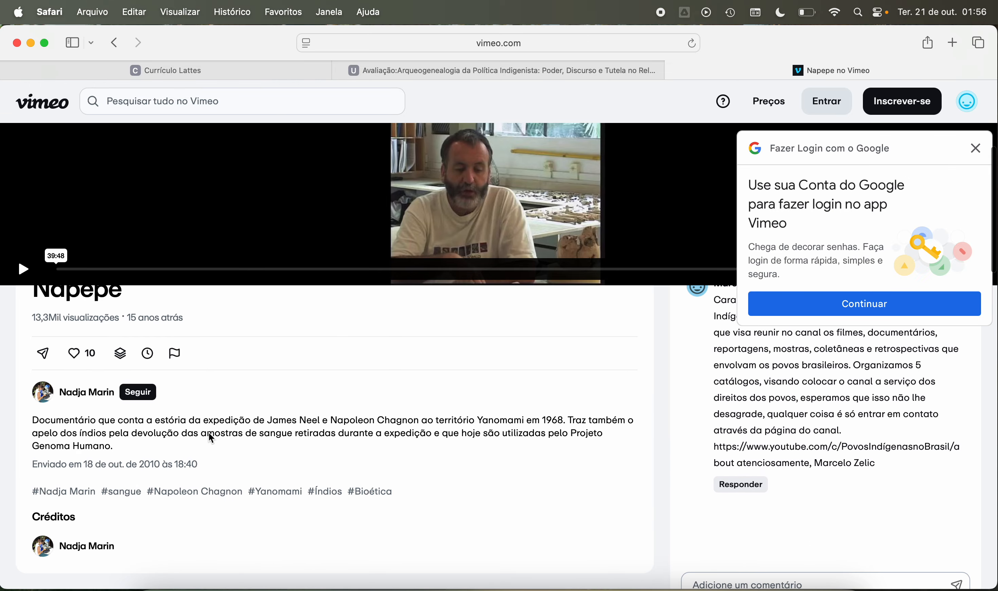
pyautogui.scroll(1, 209, 433)
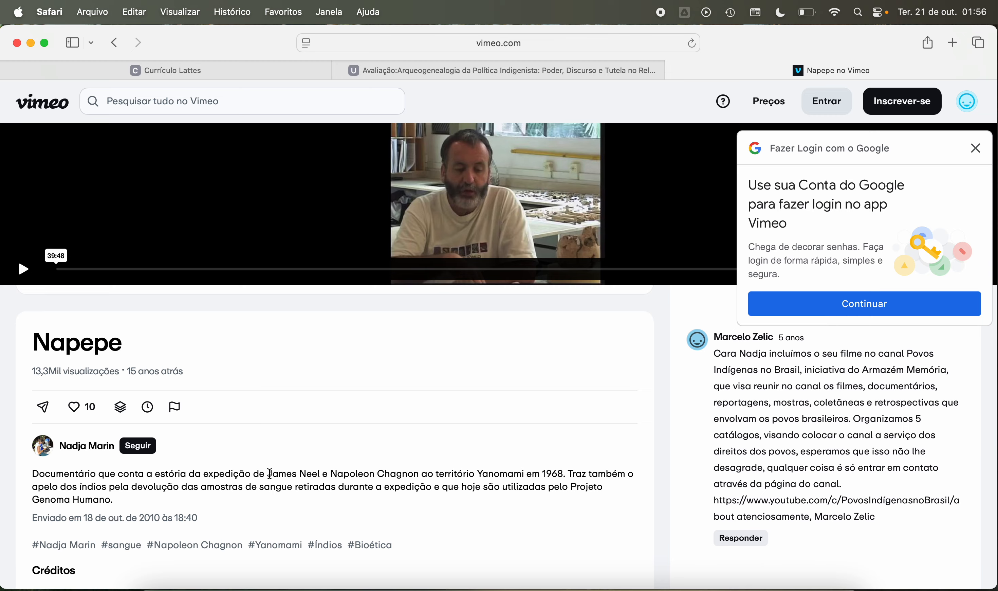
# Step: Highlight "James Neel" in the Napepe documentary's description and look over the video's credits on the Vimeo page
pyautogui.moveTo(268, 473); pyautogui.dragTo(321, 475)
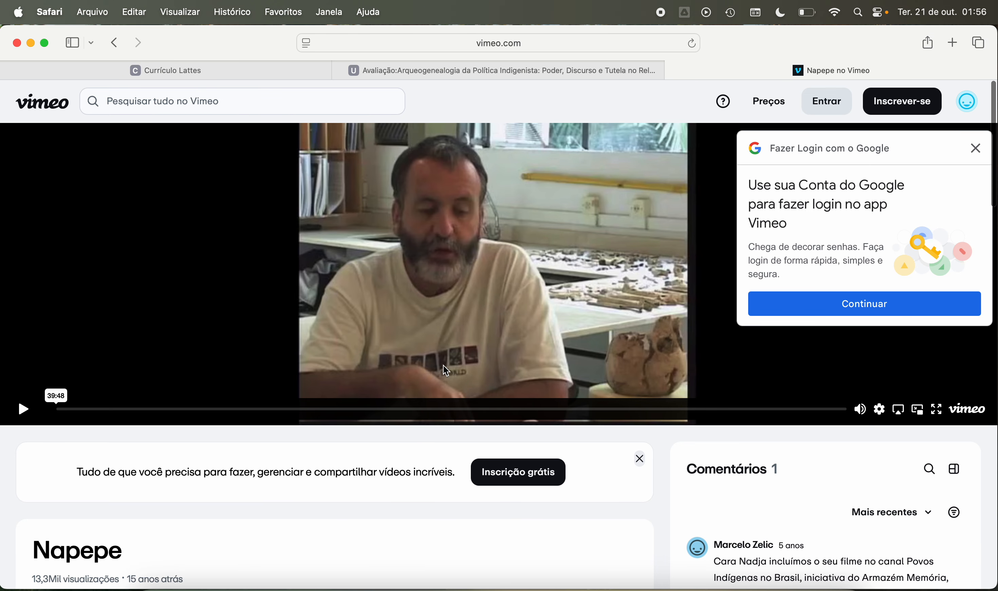
pyautogui.scroll(-4, 434, 435)
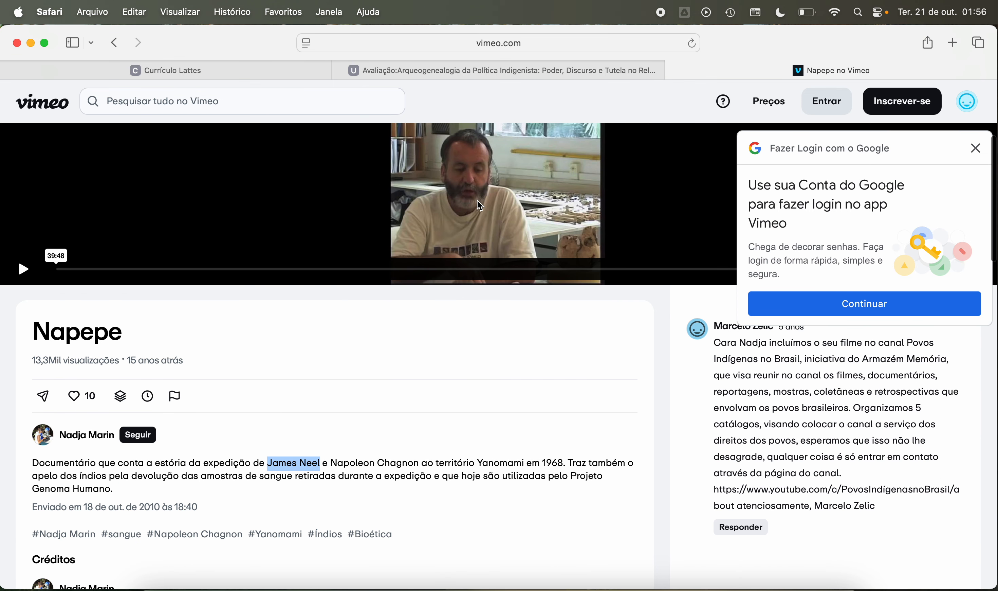
pyautogui.scroll(-5, 416, 388)
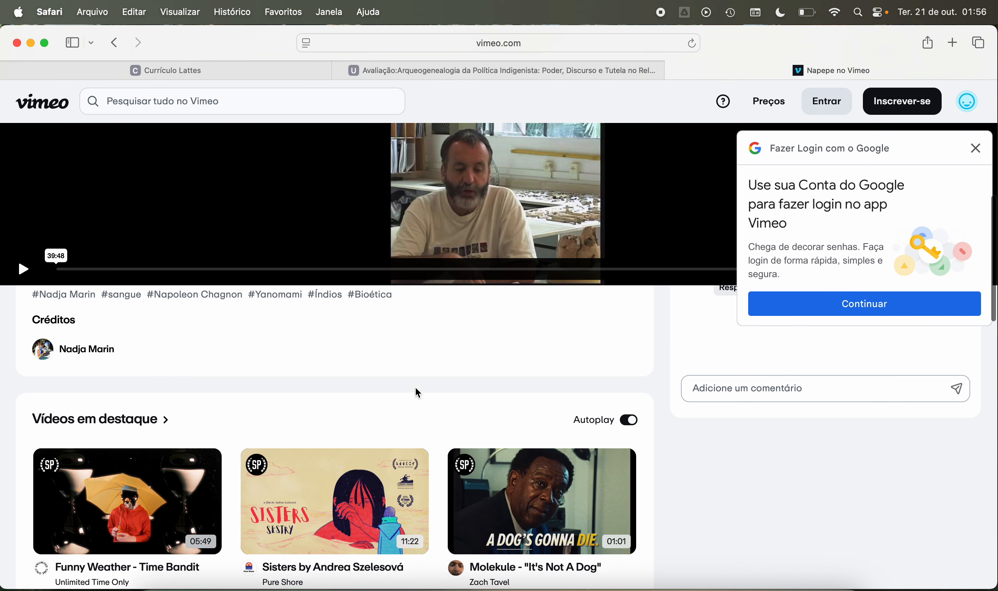
pyautogui.scroll(10, 415, 388)
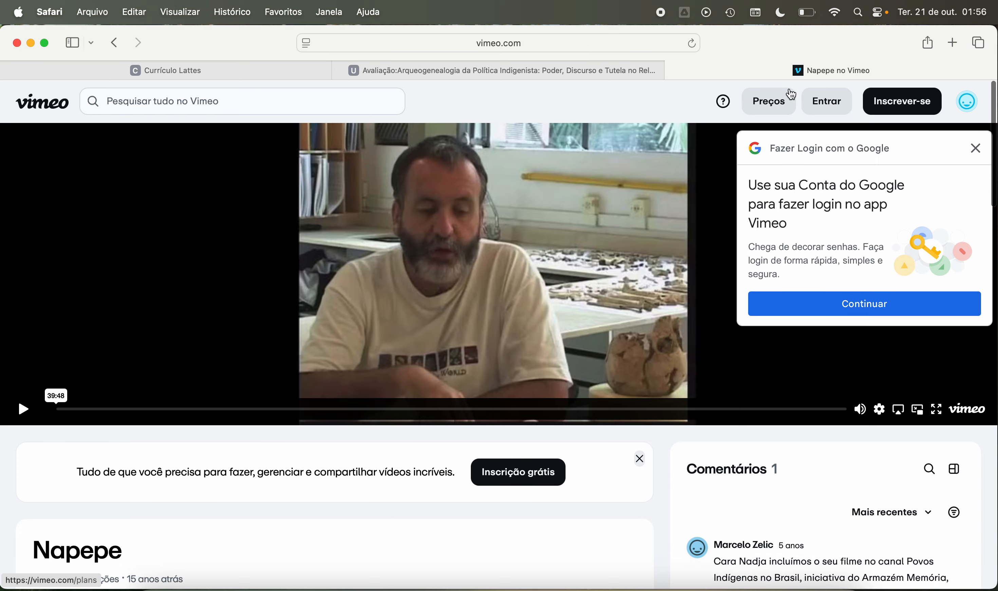
# Step: Close the Vimeo page and look over the article's review form on the Revista Cadernos do Ceom site
pyautogui.click(675, 71)
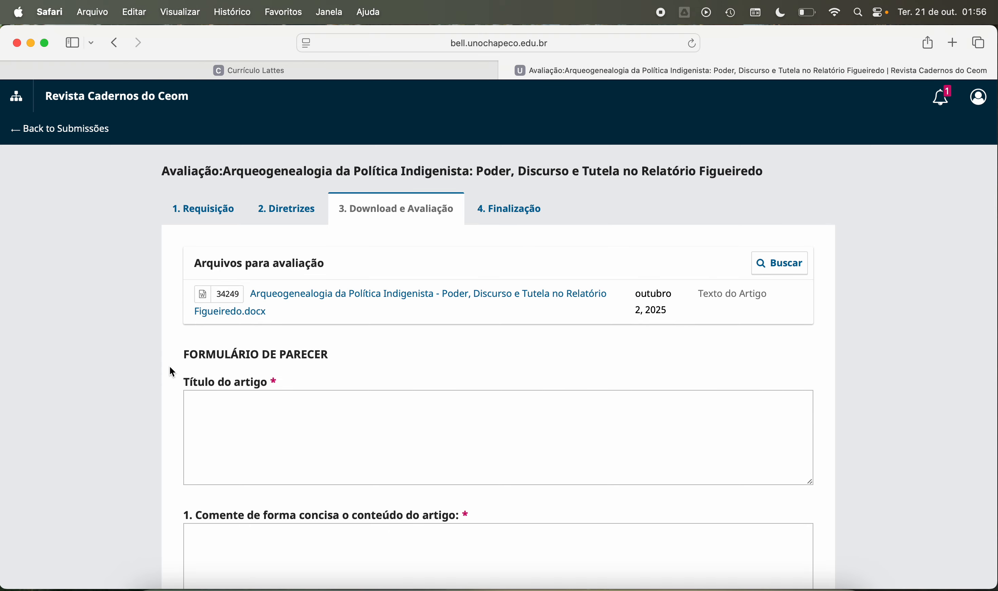
pyautogui.scroll(-2, 173, 372)
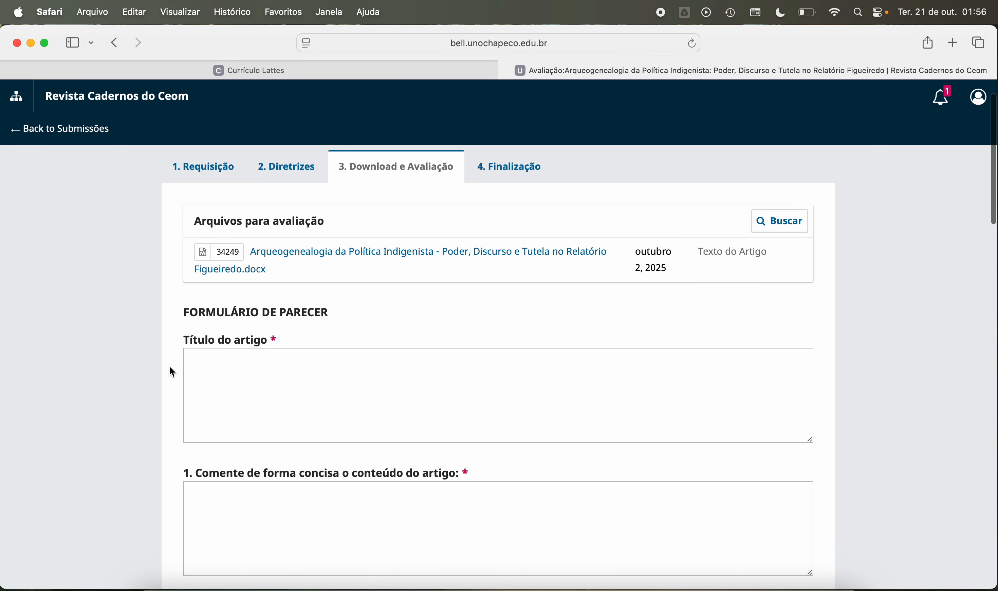
pyautogui.scroll(3, 172, 372)
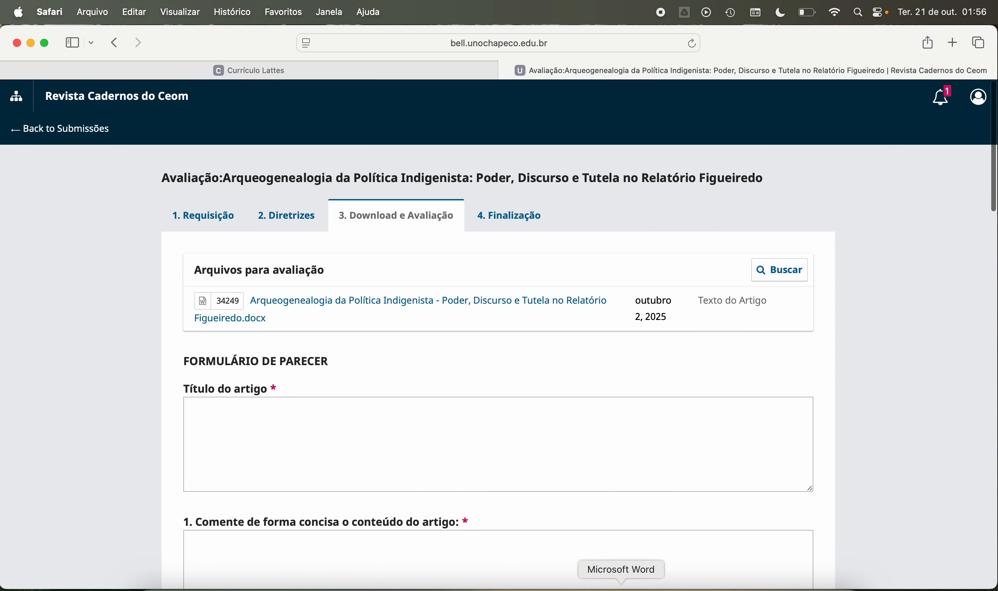
# Step: Switch to Word and delete the trailing space after "extrapolando ambos os recortes." on page 11, checking the neighbouring paragraph endings
pyautogui.click(621, 587)
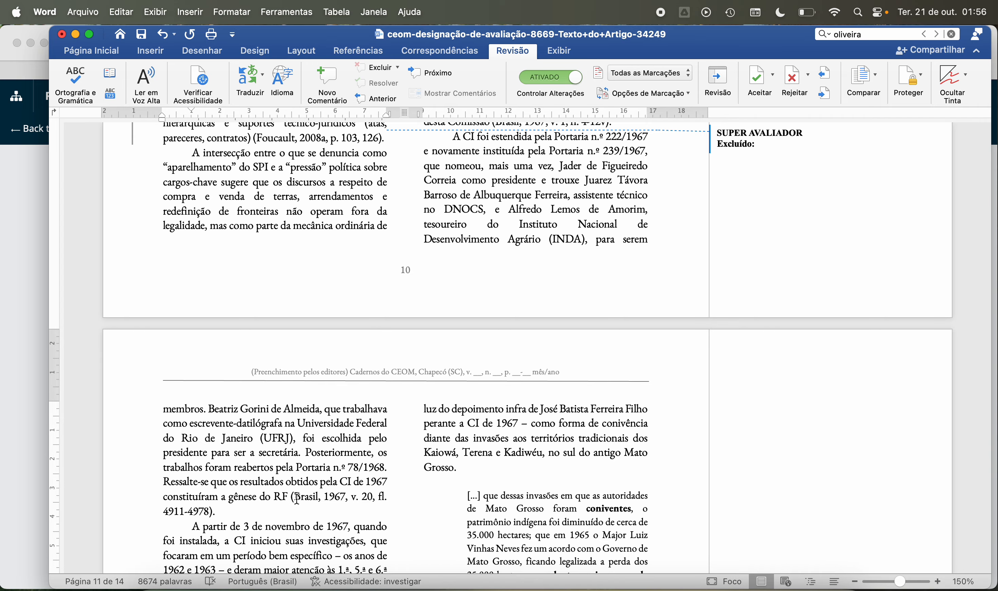
pyautogui.scroll(-3, 422, 373)
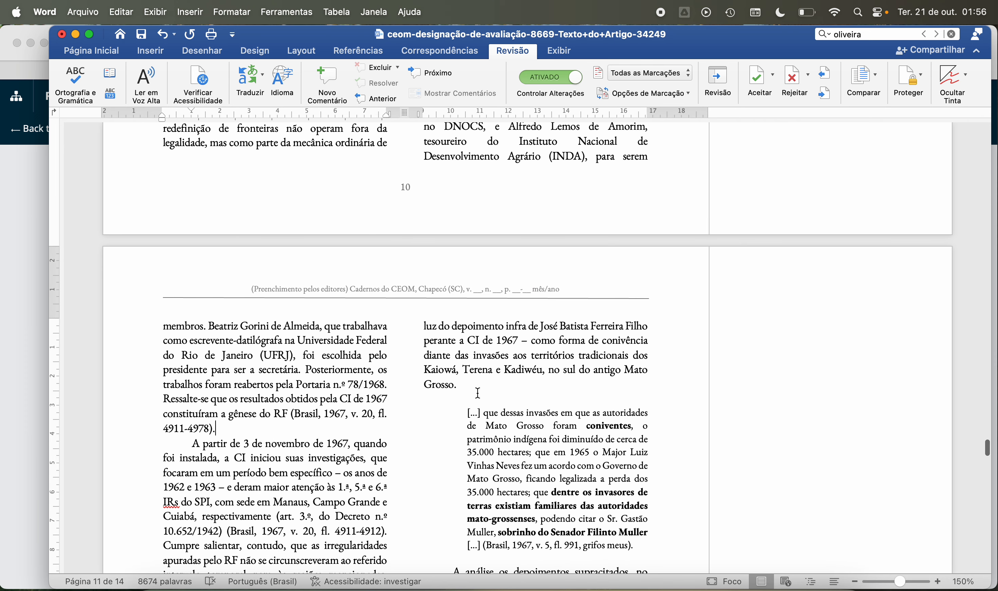
pyautogui.click(463, 386)
pyautogui.scroll(-5, 487, 383)
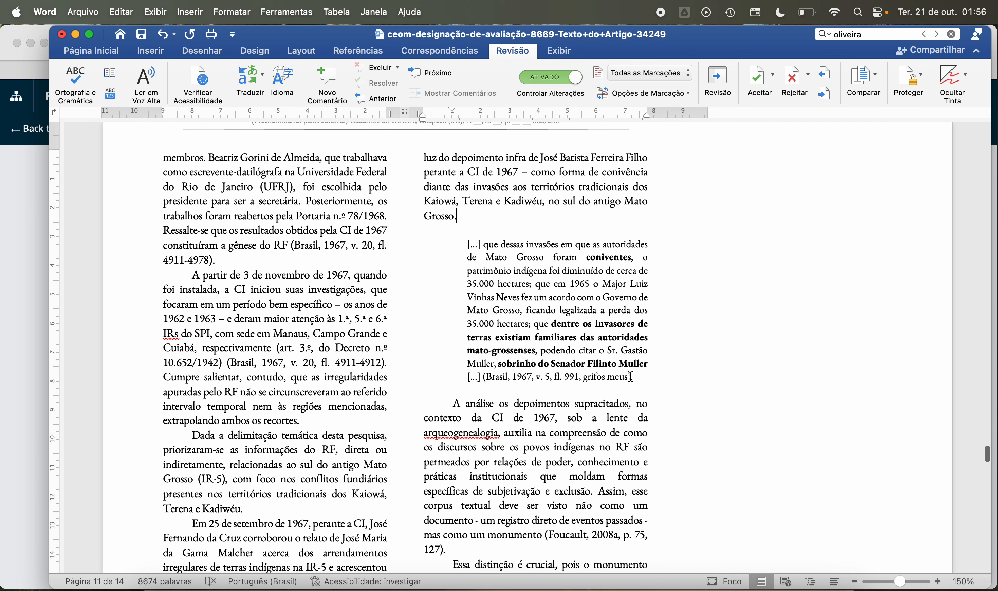
pyautogui.click(657, 376)
pyautogui.click(342, 420)
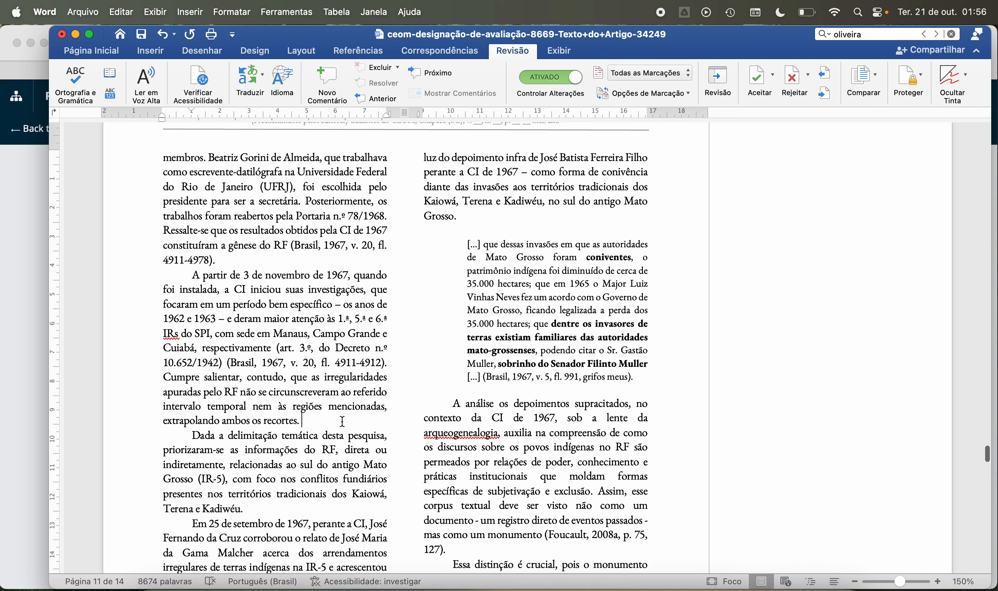
pyautogui.press('BackSpace')
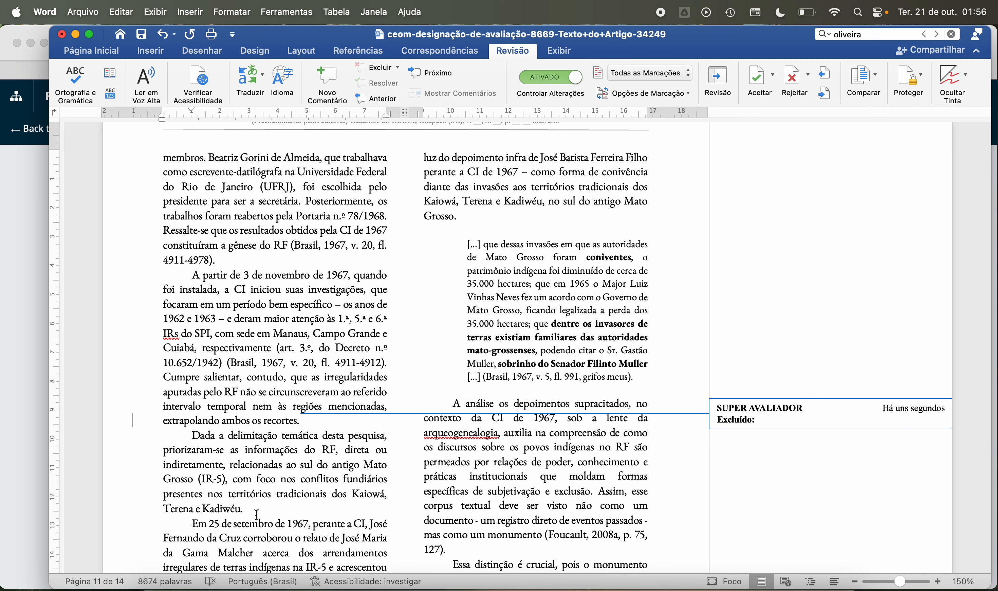
# Step: Check the paragraph ending in "Terena e Kadiwéu." and delete the trailing space after "(Foucault, 2008a, p. 75, 127)." on page 11
pyautogui.click(256, 514)
pyautogui.scroll(-5, 330, 515)
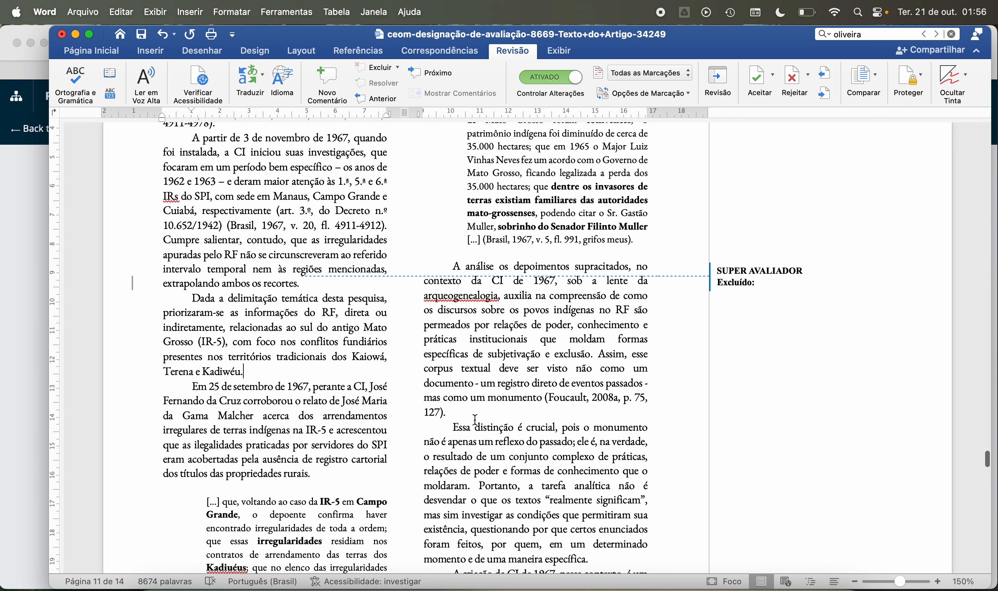
pyautogui.click(476, 419)
pyautogui.press('BackSpace')
# Step: Check the remaining paragraph and block quote endings on page 11 for trailing spaces
pyautogui.scroll(-2, 470, 412)
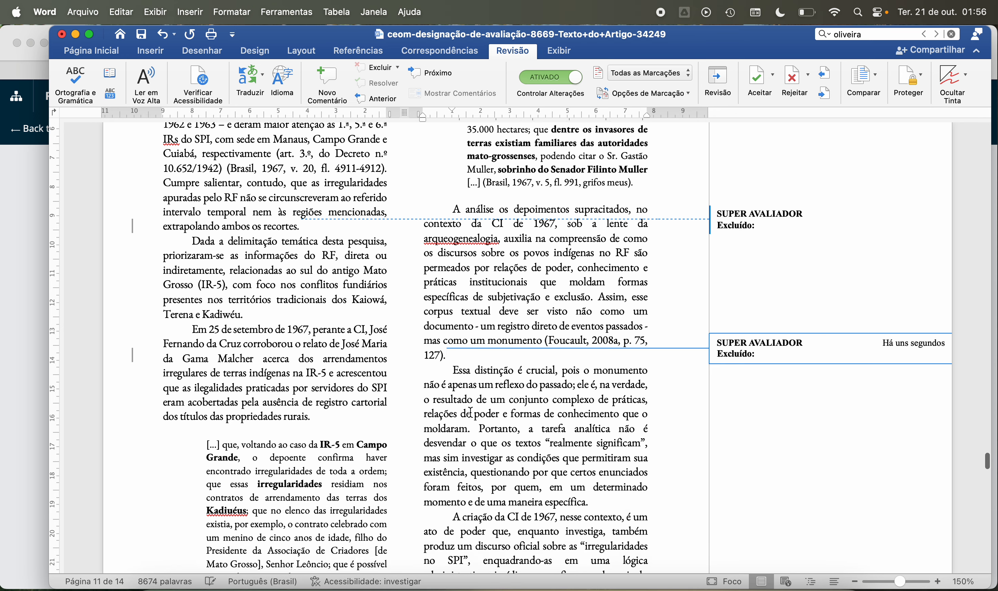
pyautogui.scroll(-2, 470, 413)
pyautogui.click(321, 363)
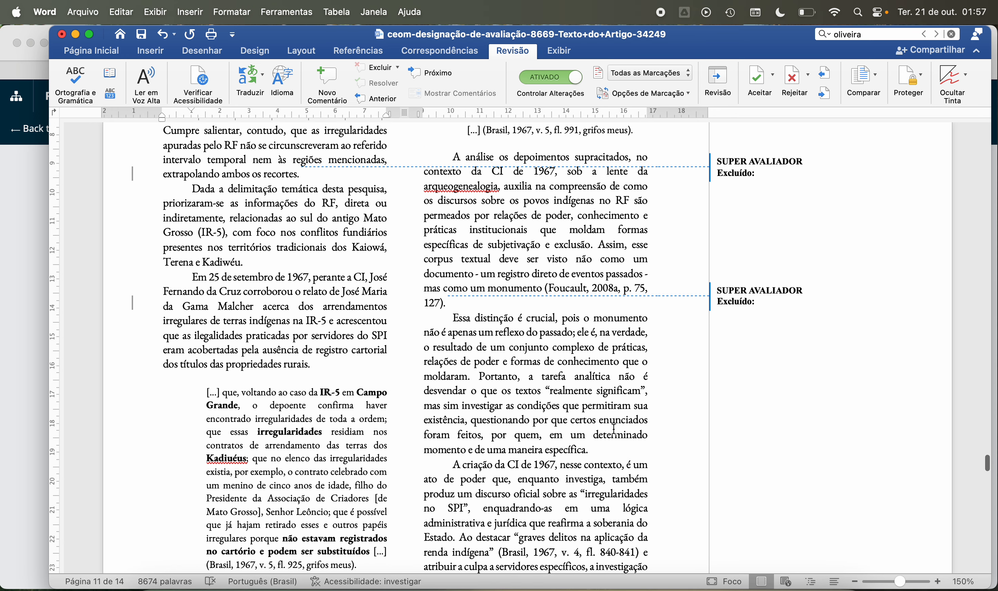
pyautogui.click(609, 449)
pyautogui.scroll(-8, 393, 354)
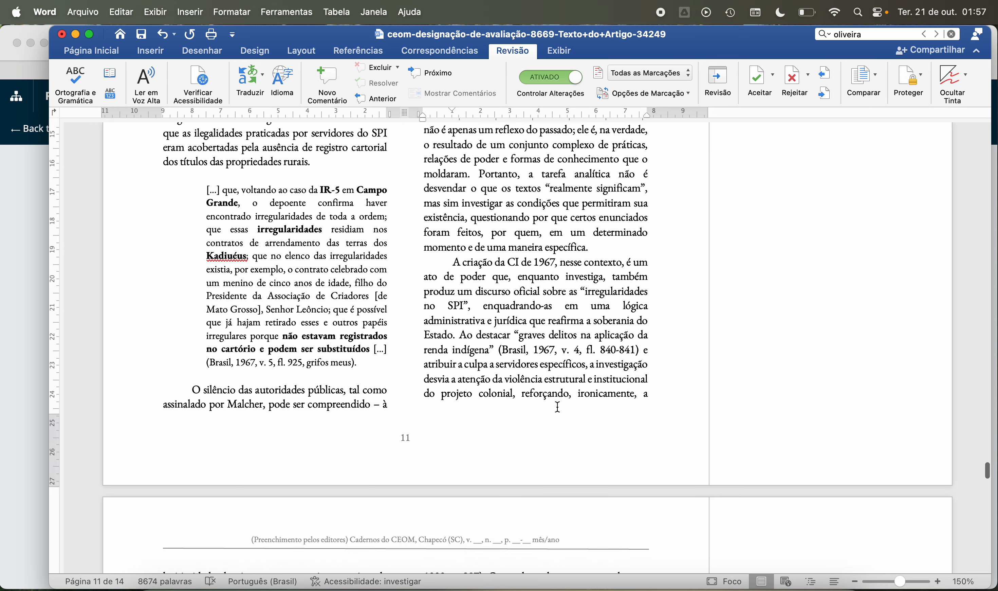
pyautogui.click(370, 364)
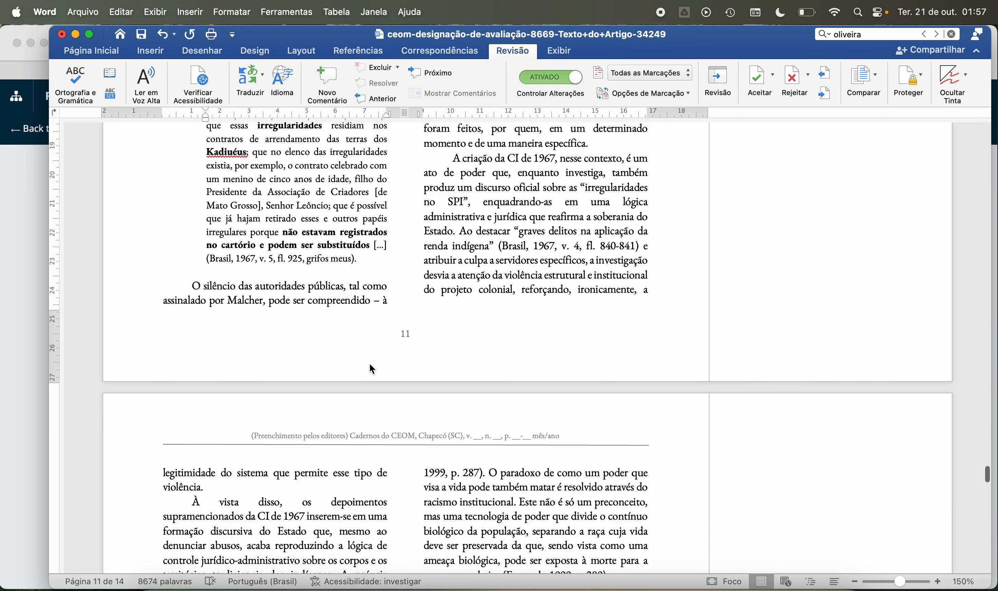
# Step: Delete the trailing space after the citation "(Foucault, 1999, p. 289)." on page 12
pyautogui.scroll(-10, 370, 363)
pyautogui.click(347, 337)
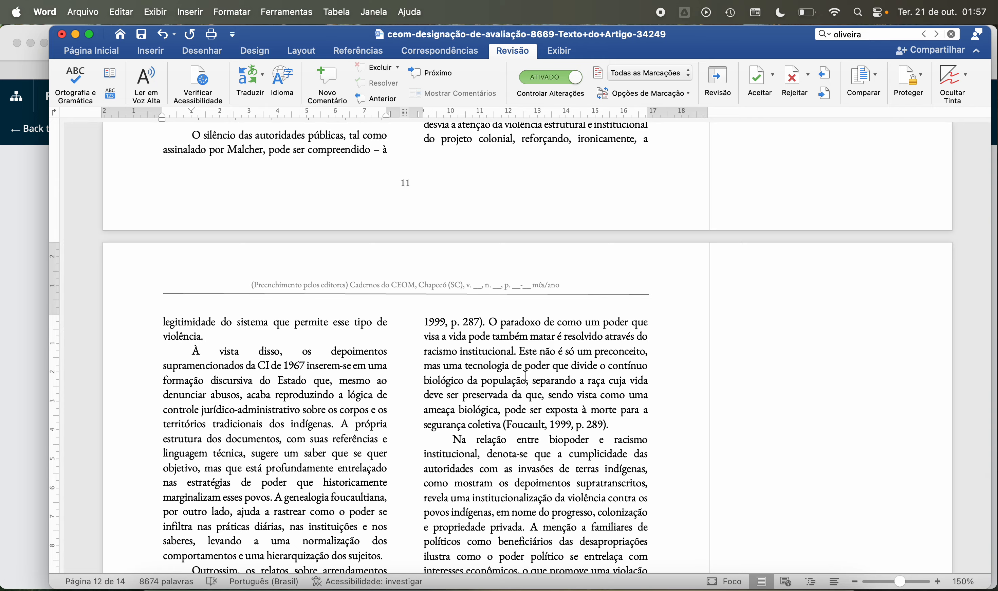
pyautogui.click(617, 423)
pyautogui.press('BackSpace')
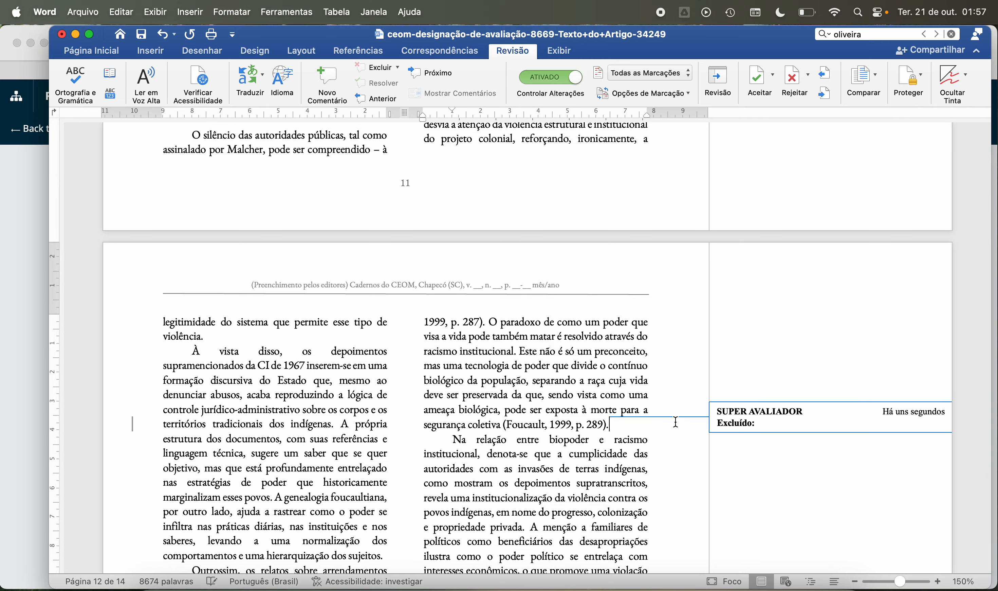
# Step: Delete the trailing spaces after "uma hierarquização dos sujeitos." and "atinente ao território tradicional." on page 12
pyautogui.scroll(-7, 410, 394)
pyautogui.click(388, 375)
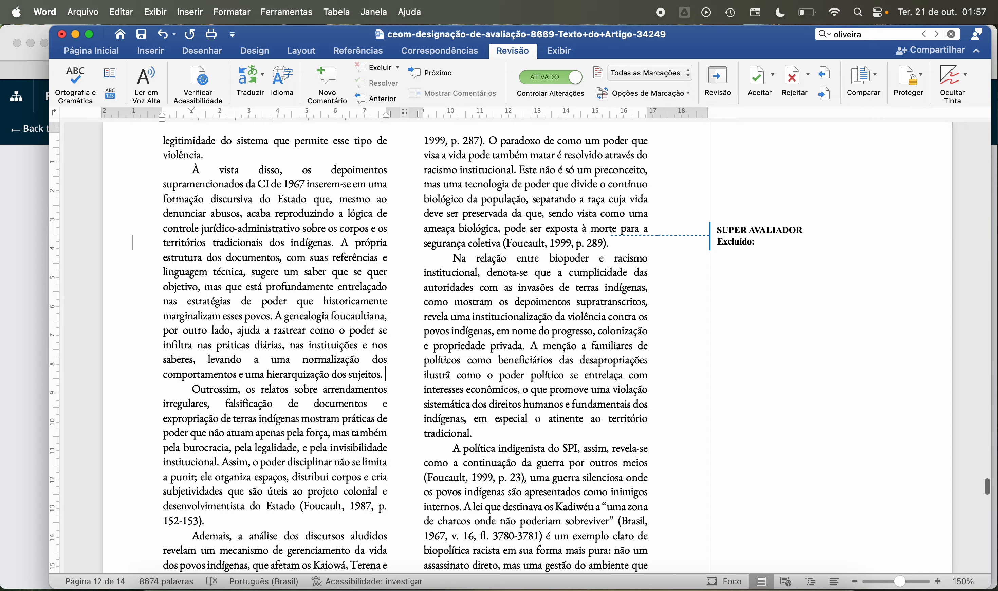
pyautogui.press('BackSpace')
pyautogui.click(505, 433)
pyautogui.press('BackSpace')
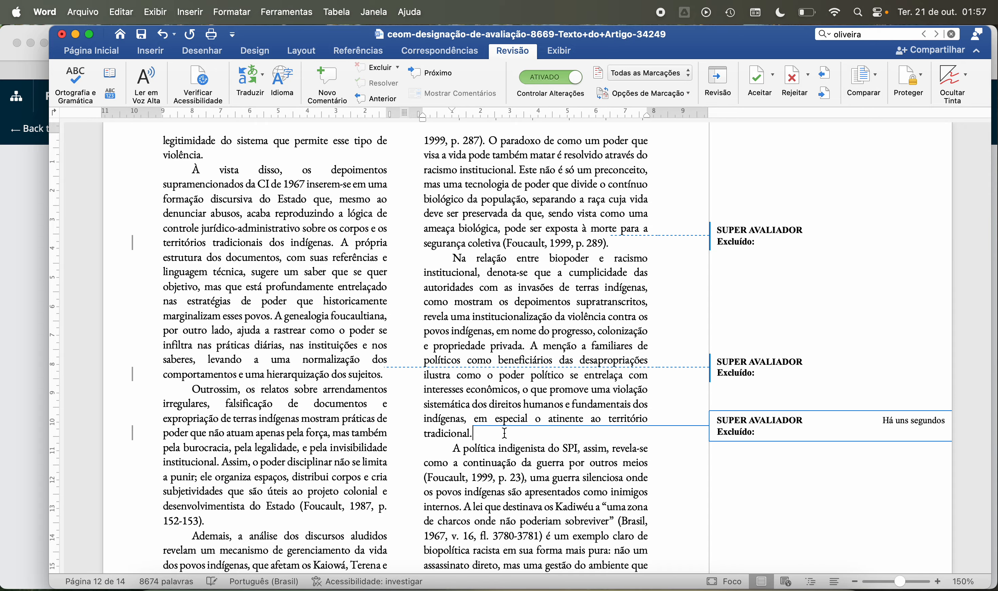
# Step: Delete the trailing spaces after "inviabilidade da vida de um grupo." and "no sul do antigo Mato Grosso." on page 12
pyautogui.scroll(-5, 505, 433)
pyautogui.click(262, 349)
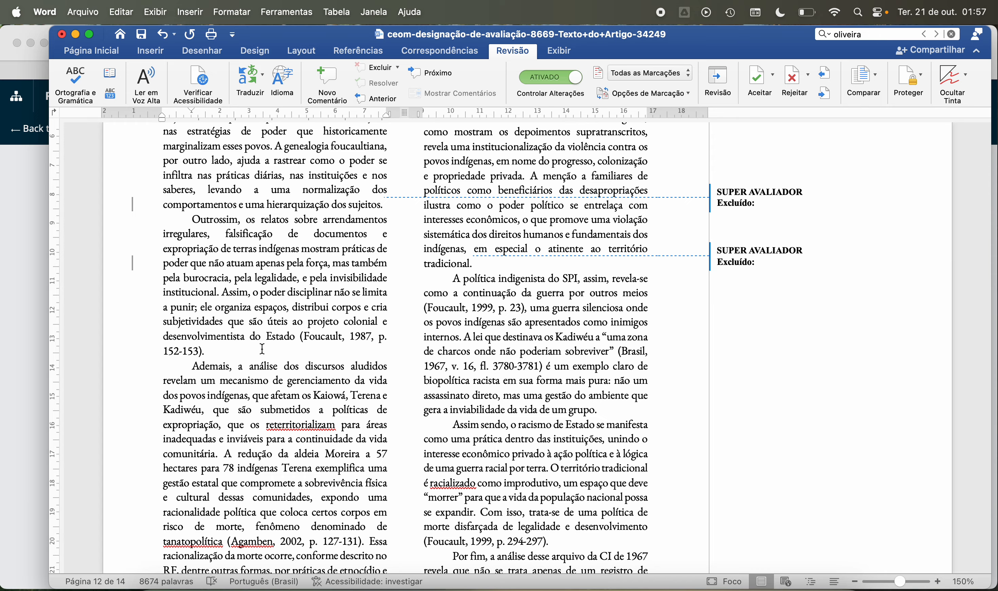
pyautogui.scroll(-4, 552, 260)
pyautogui.click(607, 264)
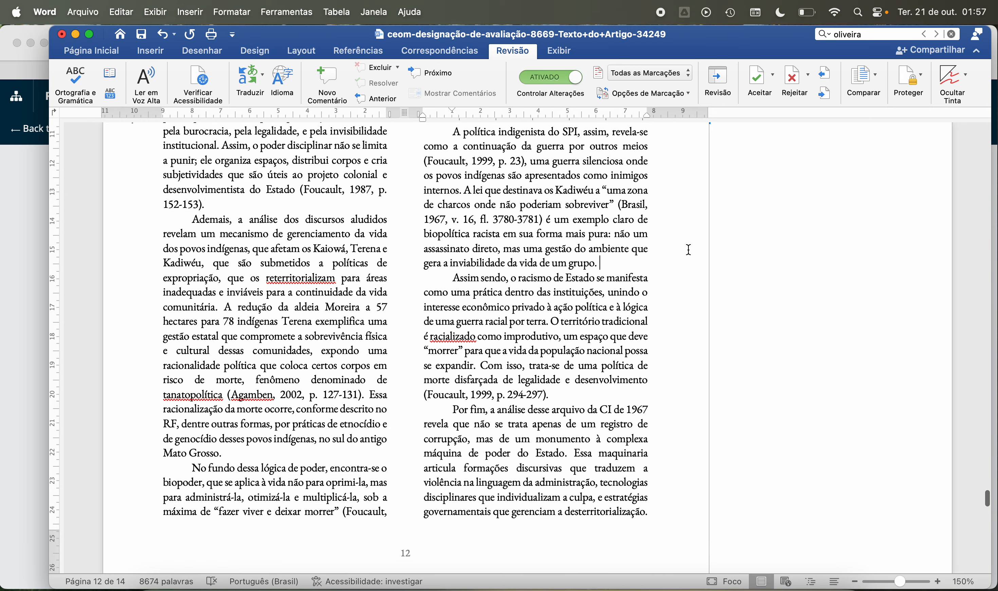
pyautogui.press('BackSpace')
pyautogui.click(608, 393)
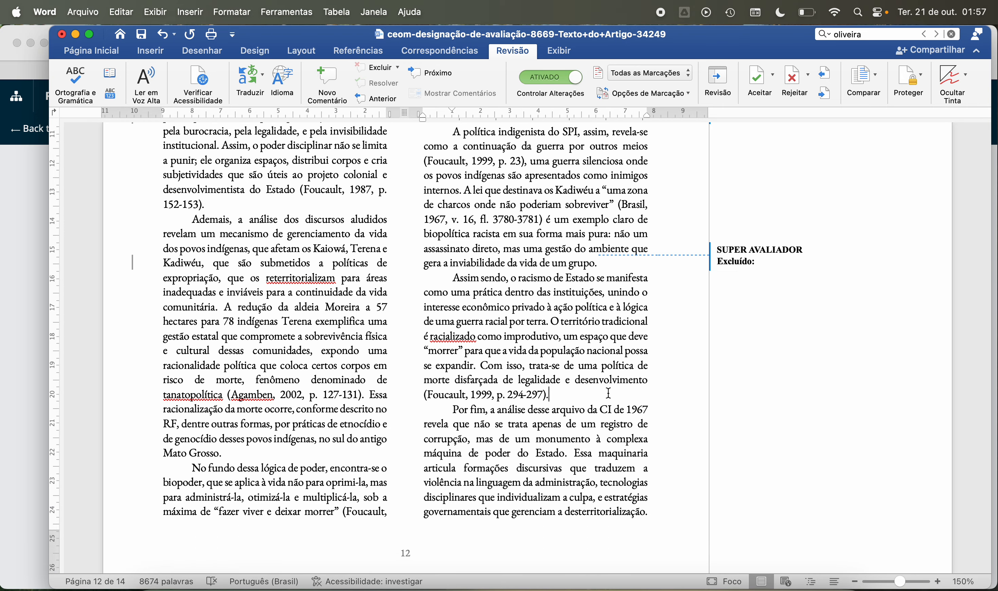
pyautogui.click(340, 456)
pyautogui.press('BackSpace')
# Step: Delete the extra paragraph mark after "continuidade da guerra por outros meios." above the "Considerações finais" heading on page 13
pyautogui.scroll(-2, 327, 452)
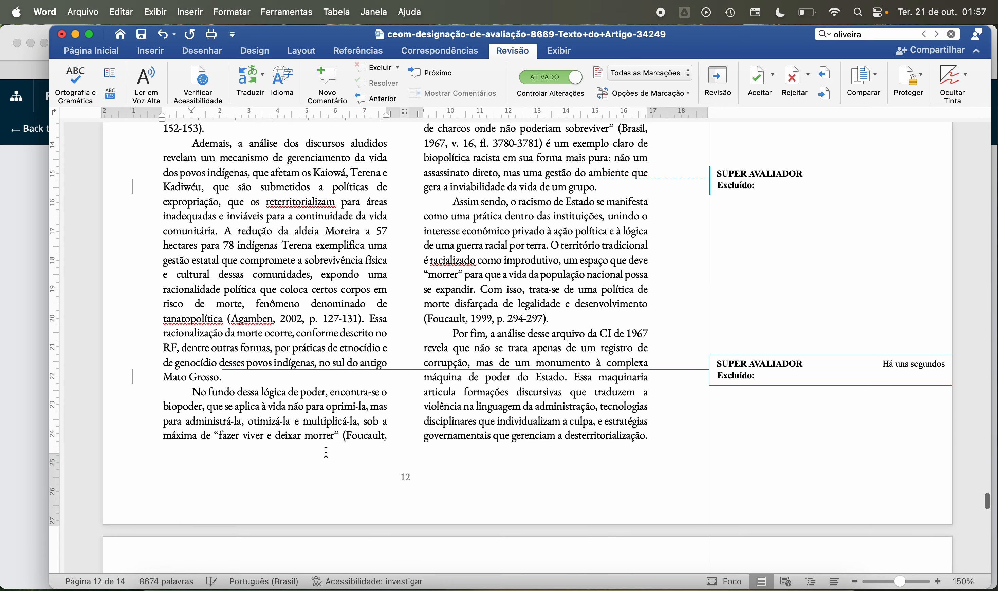
pyautogui.scroll(-9, 327, 452)
pyautogui.click(347, 423)
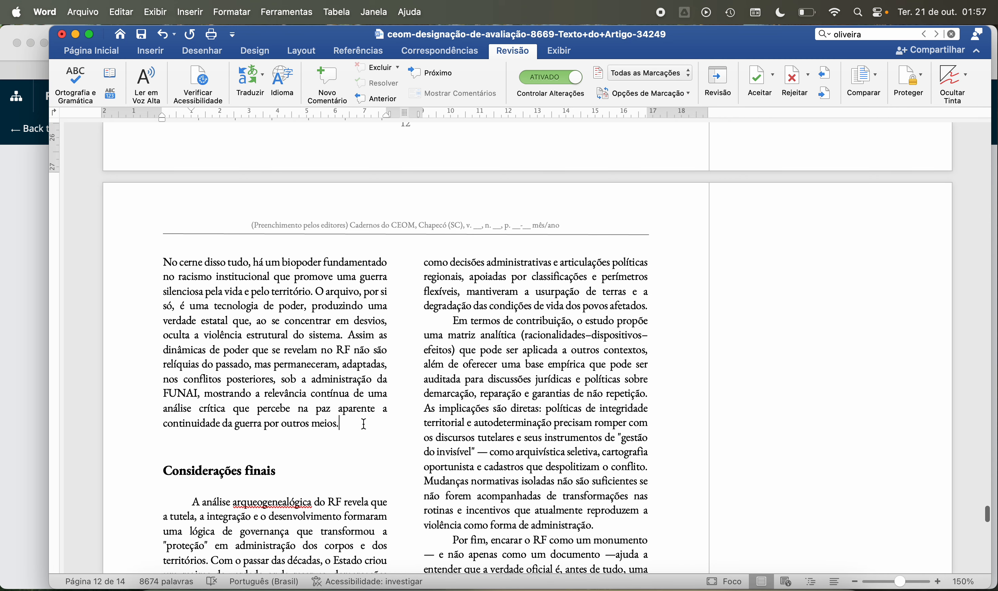
pyautogui.press('Delete')
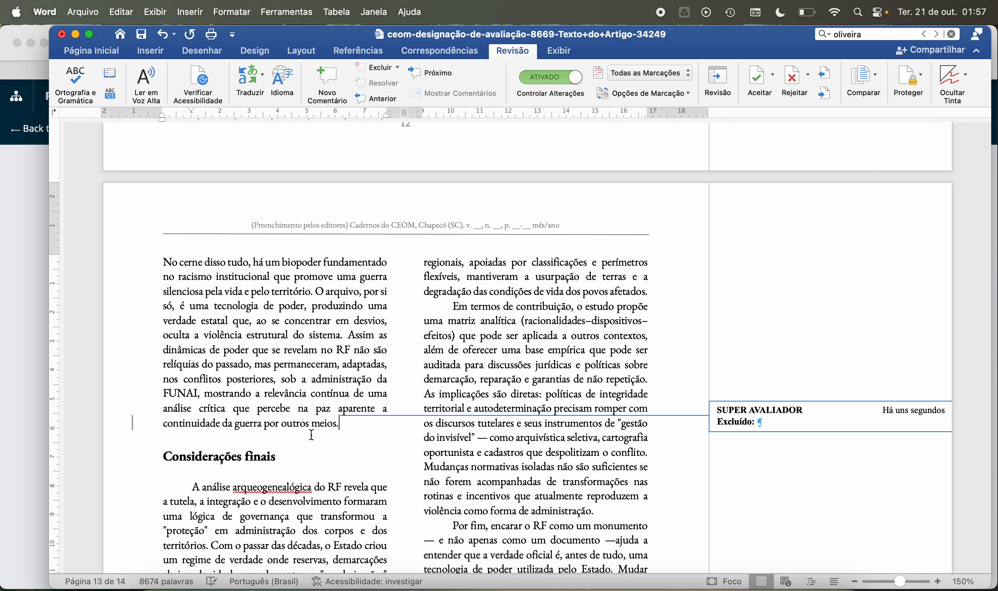
# Step: Check the paragraph endings in the "Considerações finais" section on page 13 for trailing spaces
pyautogui.scroll(-2, 311, 435)
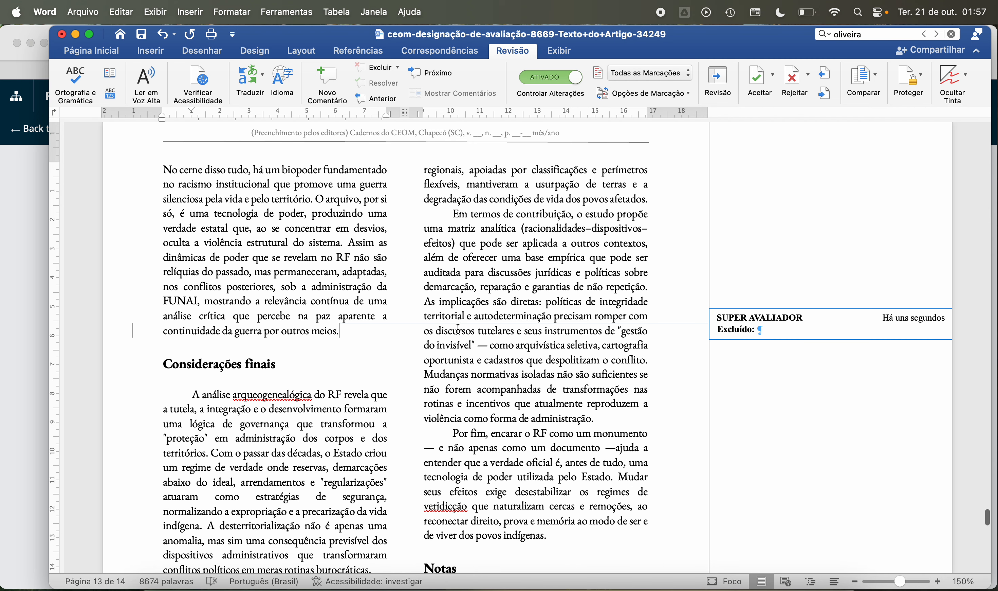
pyautogui.click(656, 200)
pyautogui.click(624, 422)
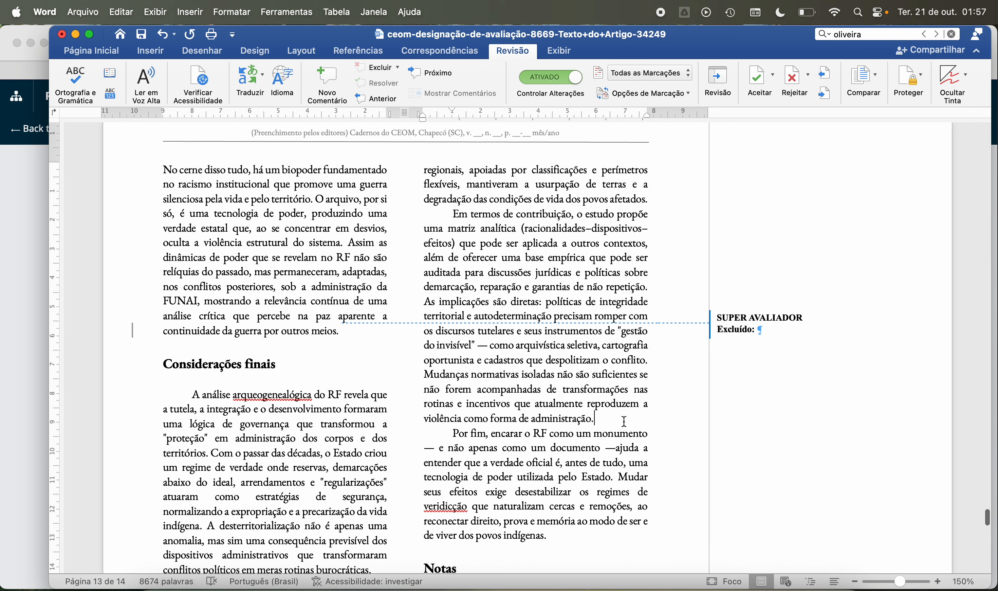
pyautogui.scroll(-3, 403, 361)
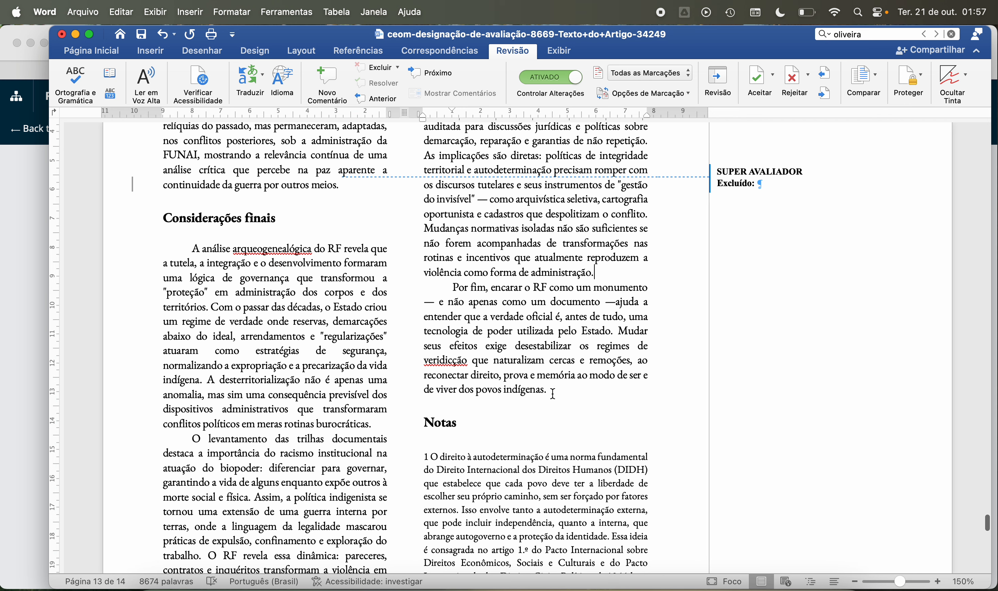
pyautogui.click(384, 425)
# Step: Delete the trailing space after "1945." at the end of note 1 in the "Notas" section
pyautogui.scroll(-4, 390, 428)
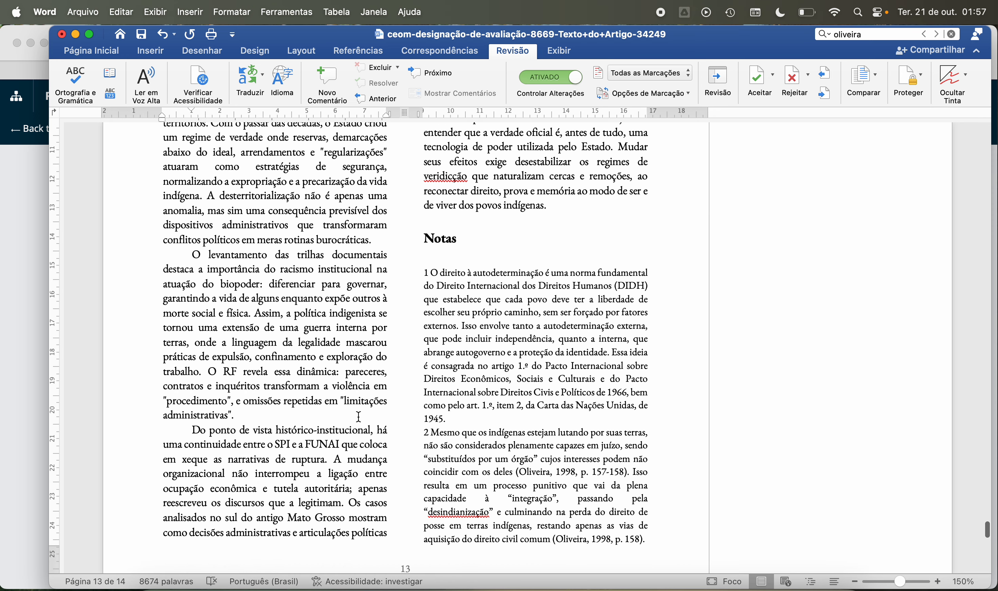
pyautogui.click(490, 417)
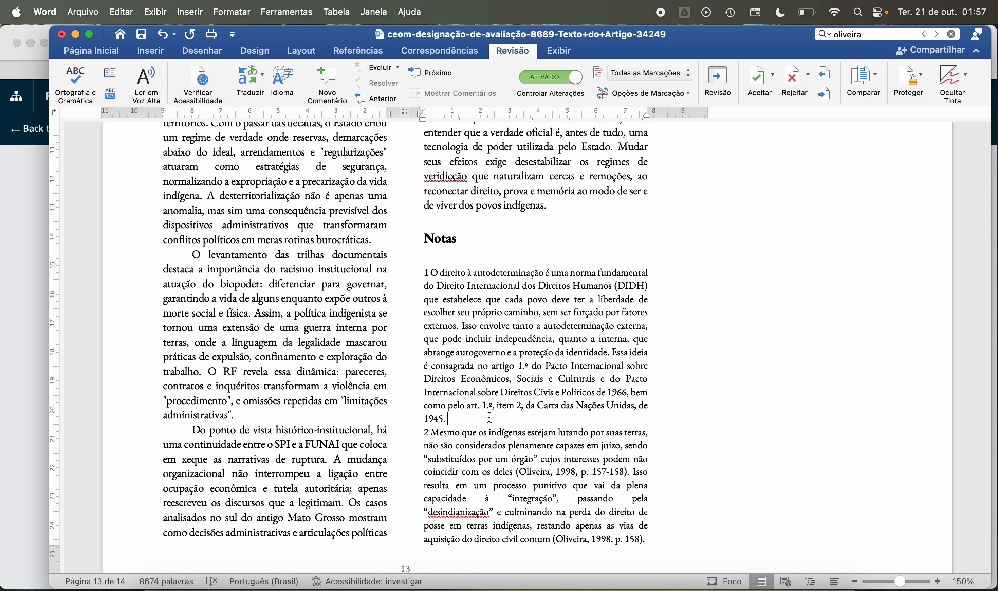
pyautogui.press('Delete')
# Step: Check the endings of the "Indigenism" and "Homo Sacer" entries in the references on page 14 for trailing spaces
pyautogui.scroll(-4, 490, 416)
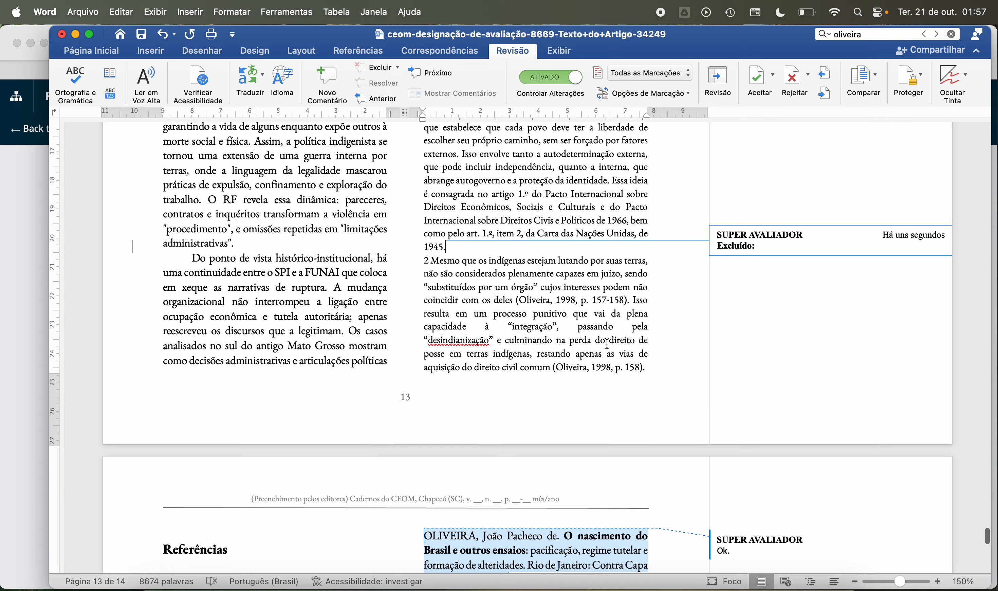
pyautogui.scroll(-6, 673, 405)
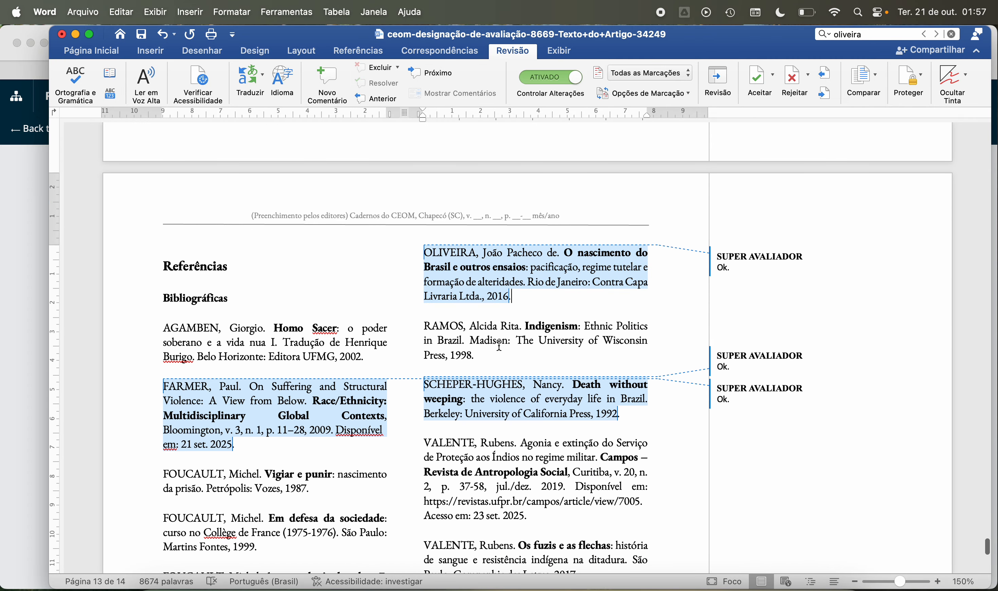
pyautogui.click(493, 356)
pyautogui.click(371, 358)
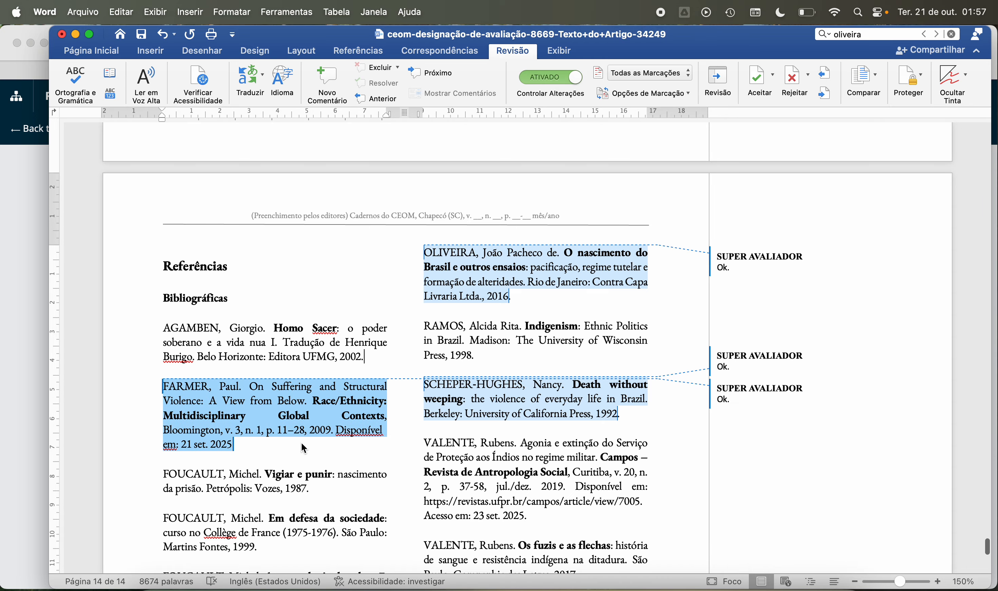
# Step: Delete the trailing space after "1992." at the end of the "Death without weeping" entry in the references on page 14
pyautogui.click(314, 488)
pyautogui.scroll(-3, 328, 405)
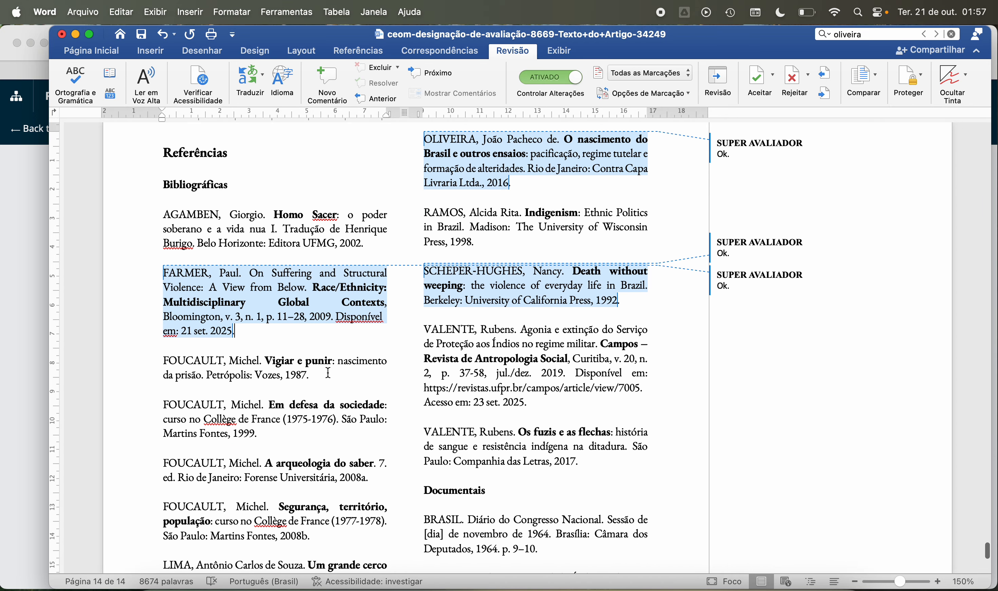
pyautogui.click(646, 300)
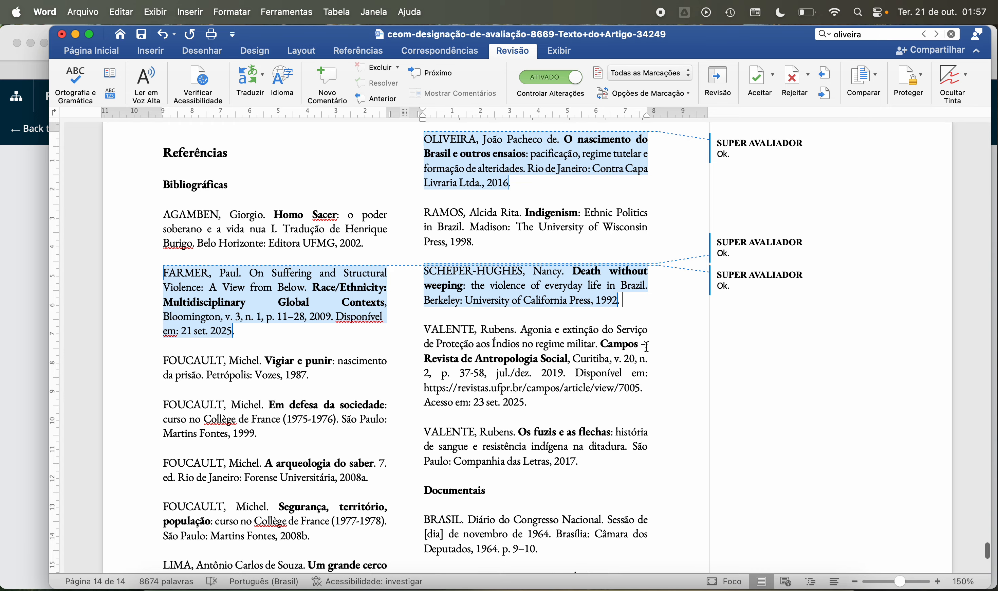
pyautogui.press('Delete')
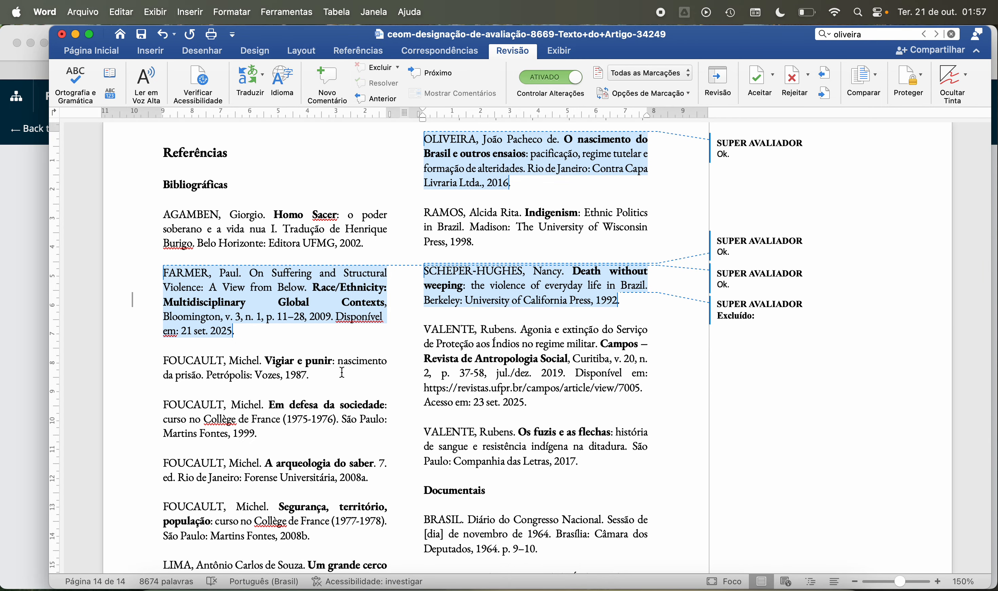
# Step: Check the endings of the remaining "Bibliográficas" and "Documentais" entries on page 14 for trailing spaces
pyautogui.click(271, 437)
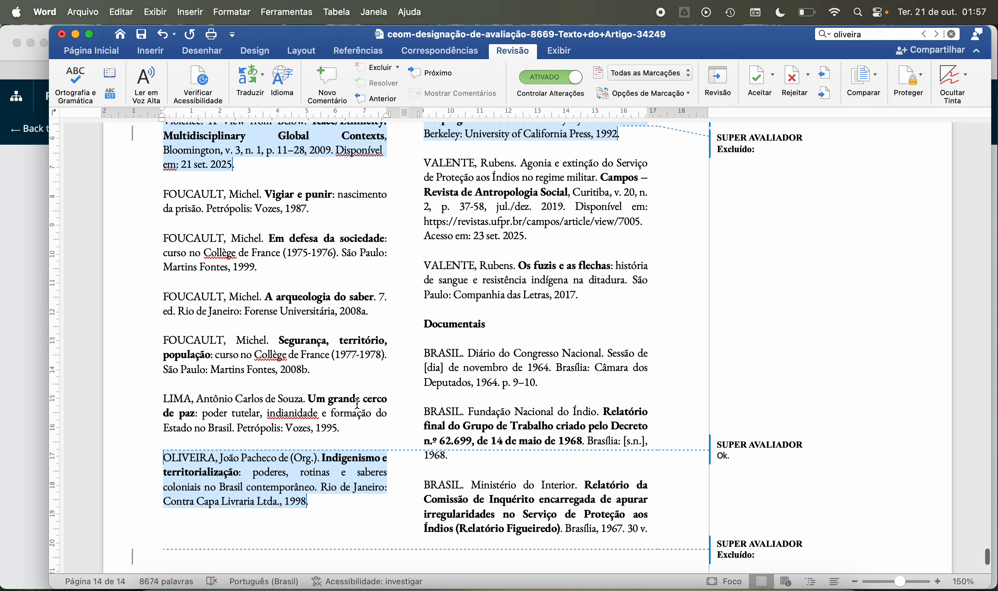
pyautogui.scroll(-5, 357, 404)
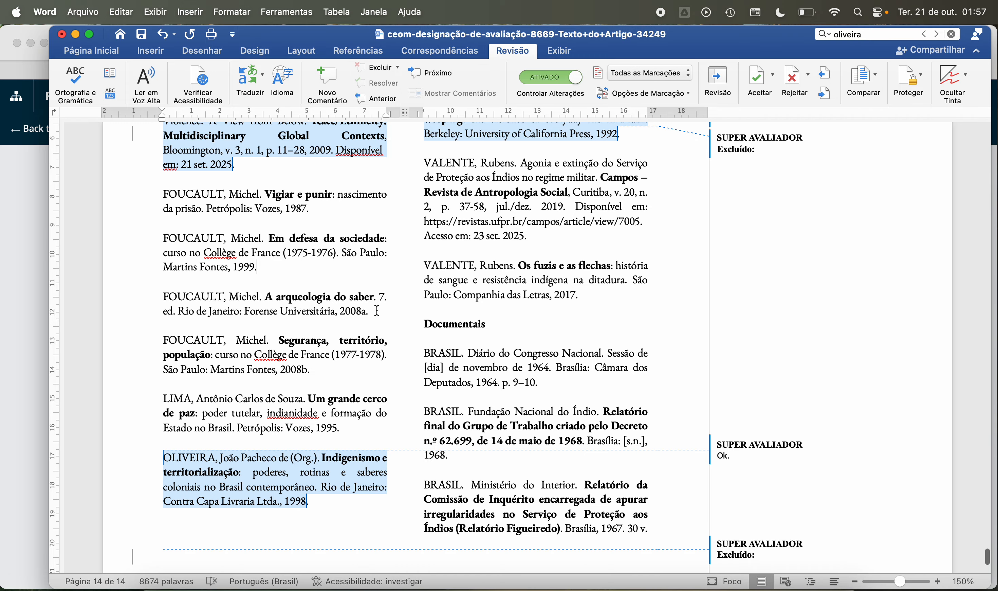
pyautogui.click(608, 300)
pyautogui.click(349, 366)
pyautogui.click(552, 381)
pyautogui.click(352, 432)
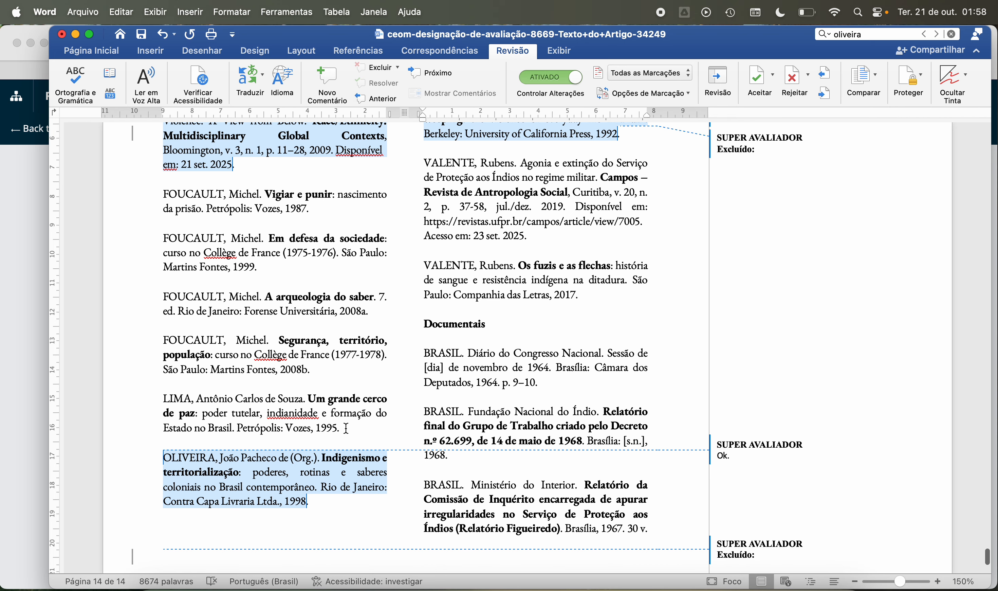
pyautogui.scroll(-5, 481, 457)
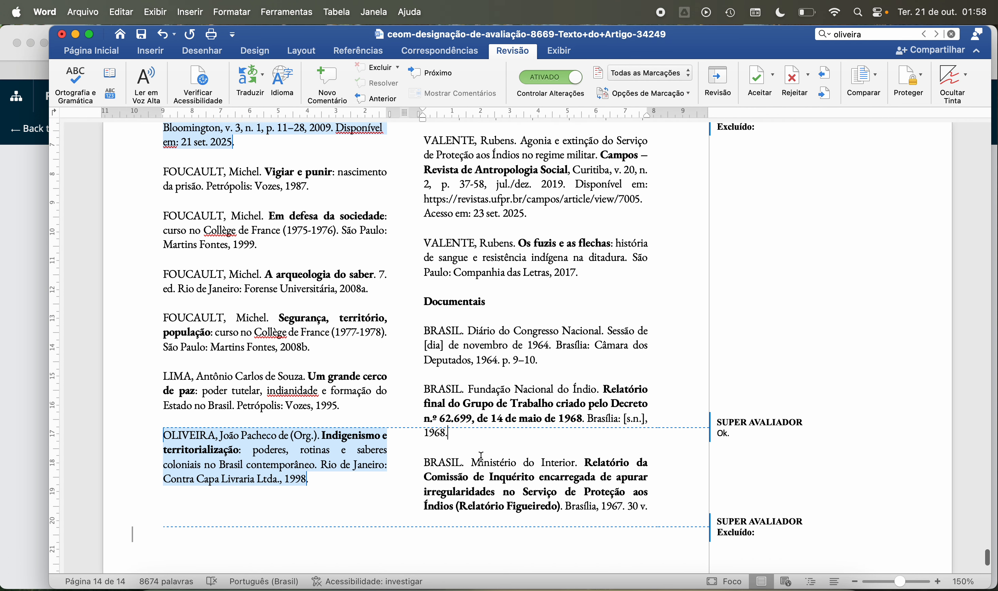
pyautogui.click(351, 425)
pyautogui.click(356, 438)
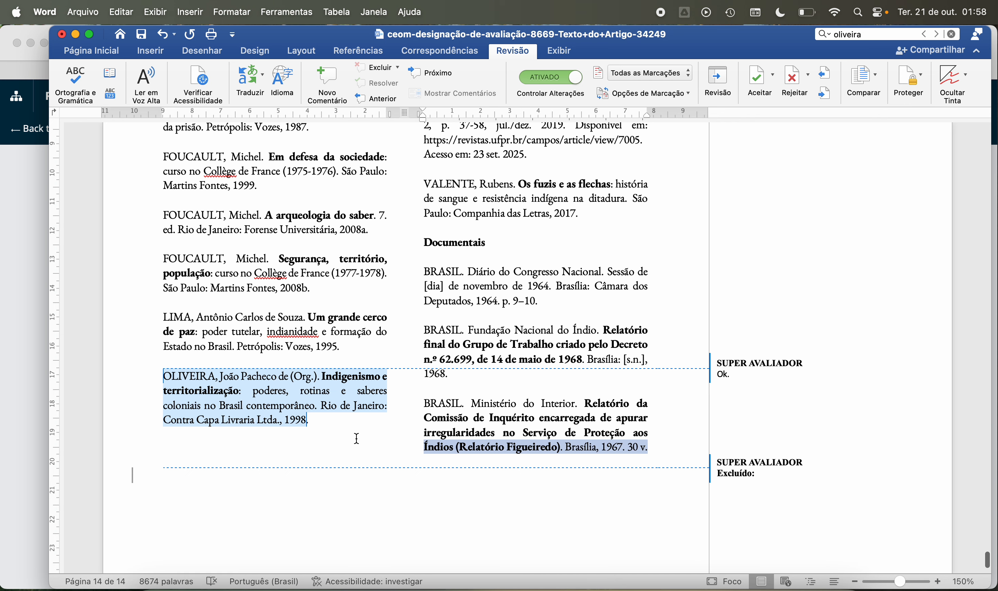
pyautogui.click(663, 445)
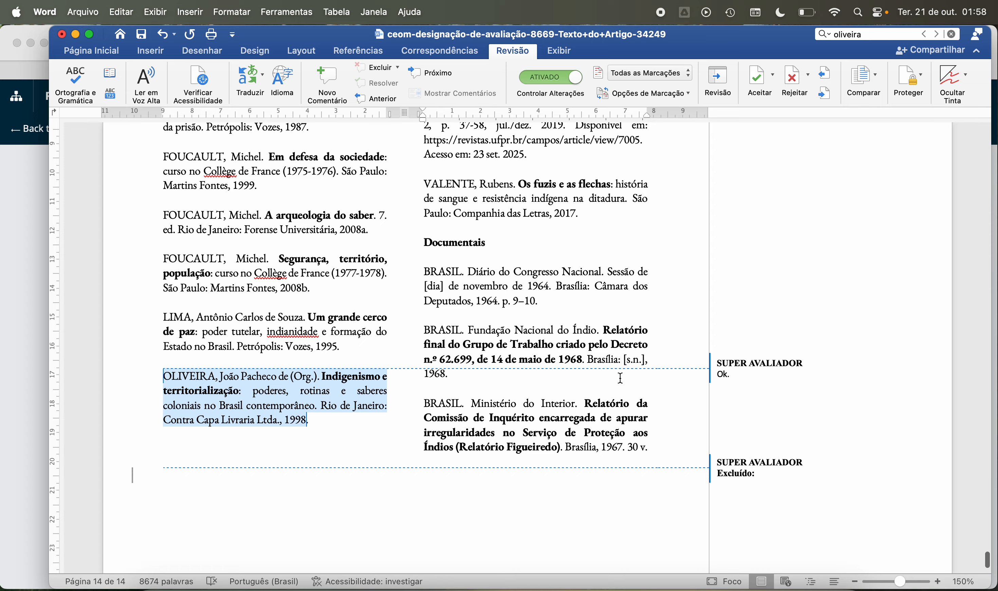
pyautogui.click(597, 377)
# Step: Examine the tracked changes across the article, going back from the references on page 14 to page 2
pyautogui.press('super+g')
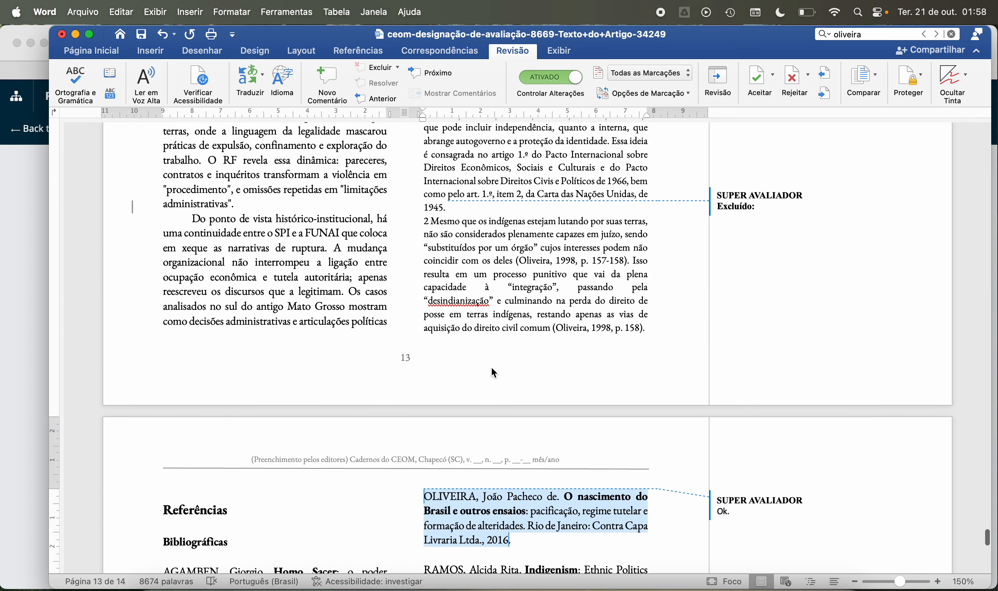
pyautogui.scroll(10, 492, 367)
pyautogui.scroll(10, 492, 367)
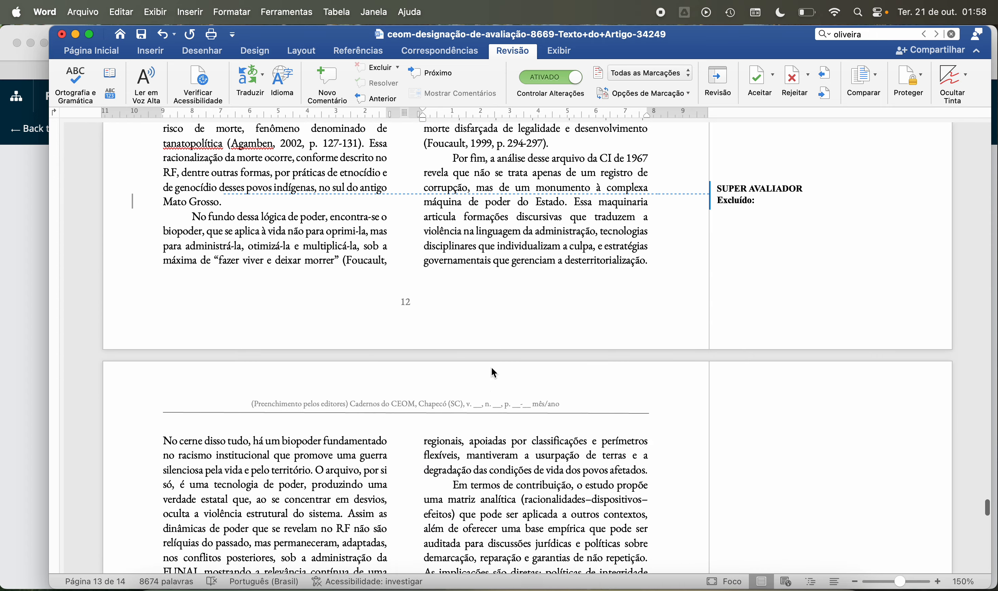
pyautogui.scroll(2, 491, 367)
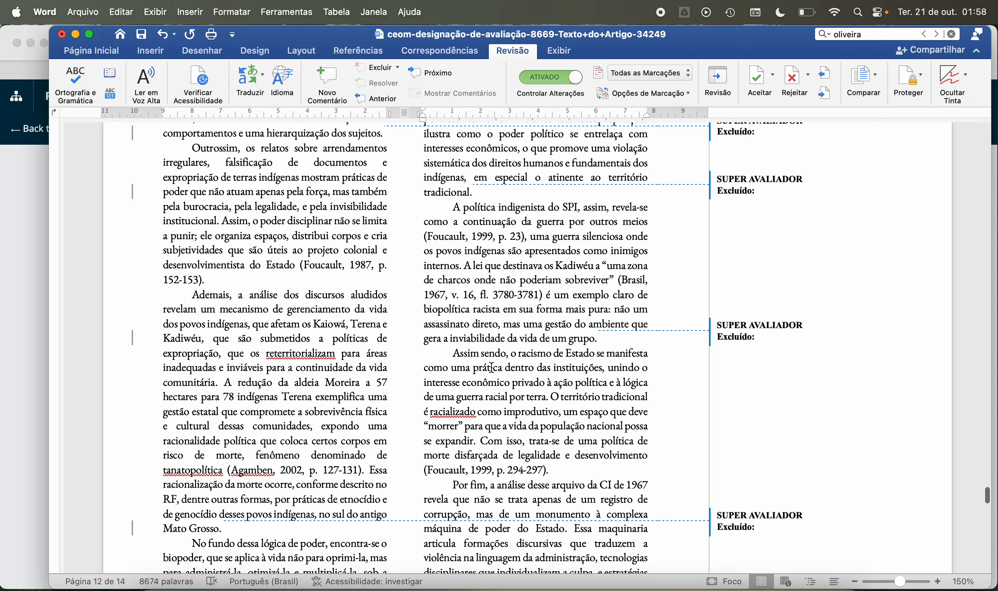
pyautogui.scroll(15, 491, 368)
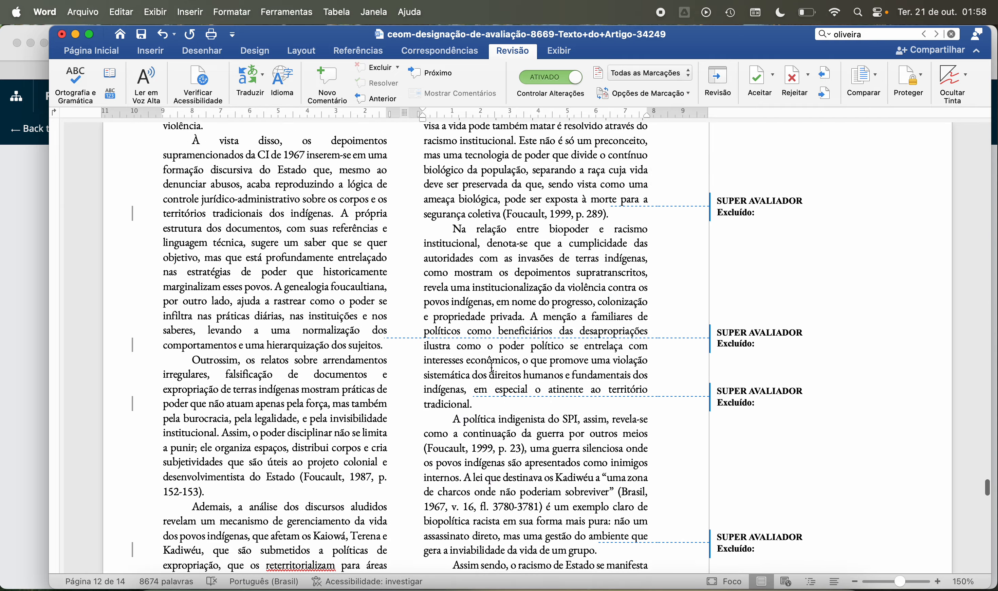
pyautogui.scroll(15, 491, 367)
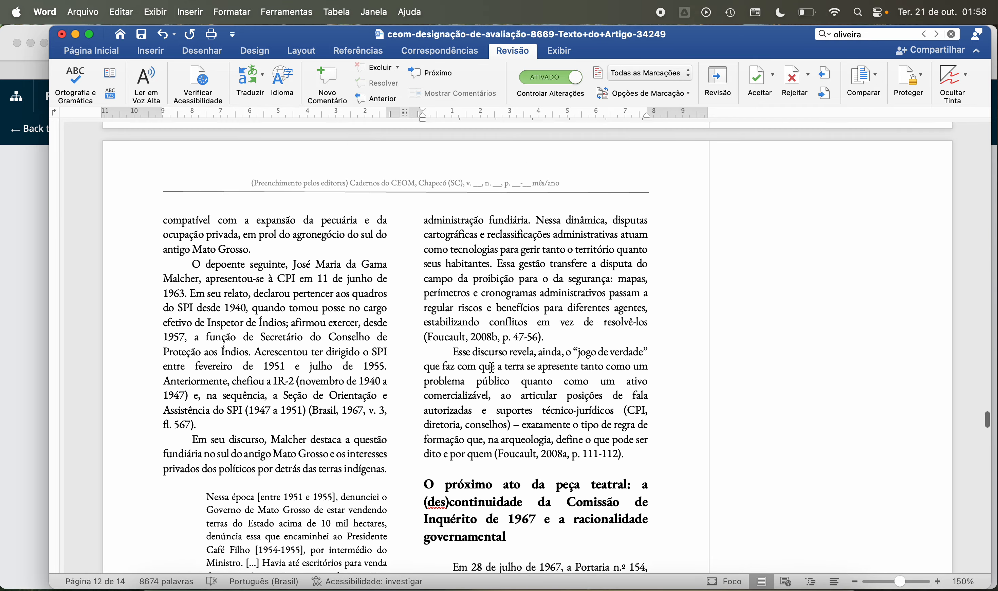
pyautogui.scroll(15, 491, 367)
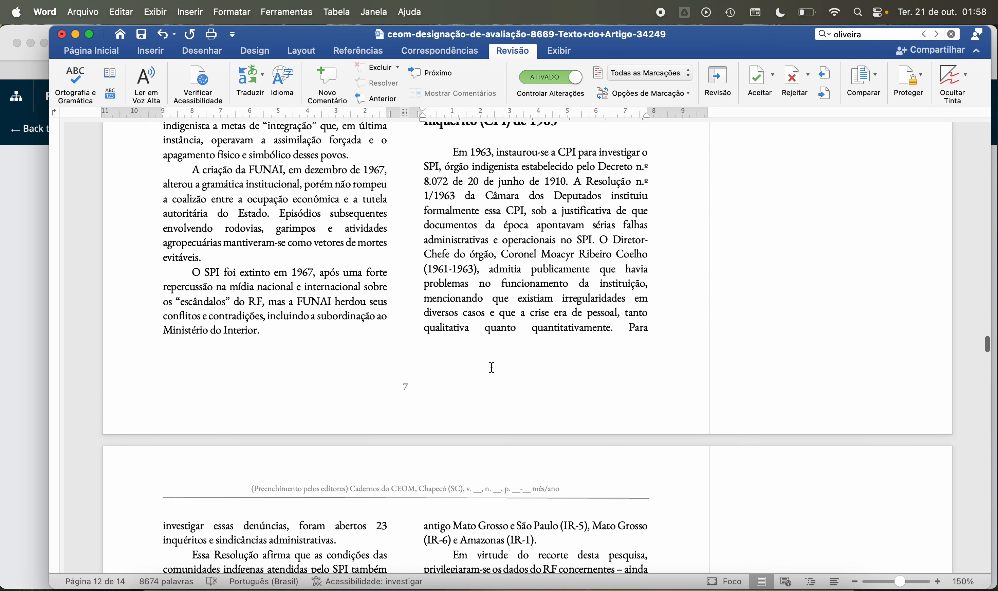
pyautogui.scroll(15, 491, 368)
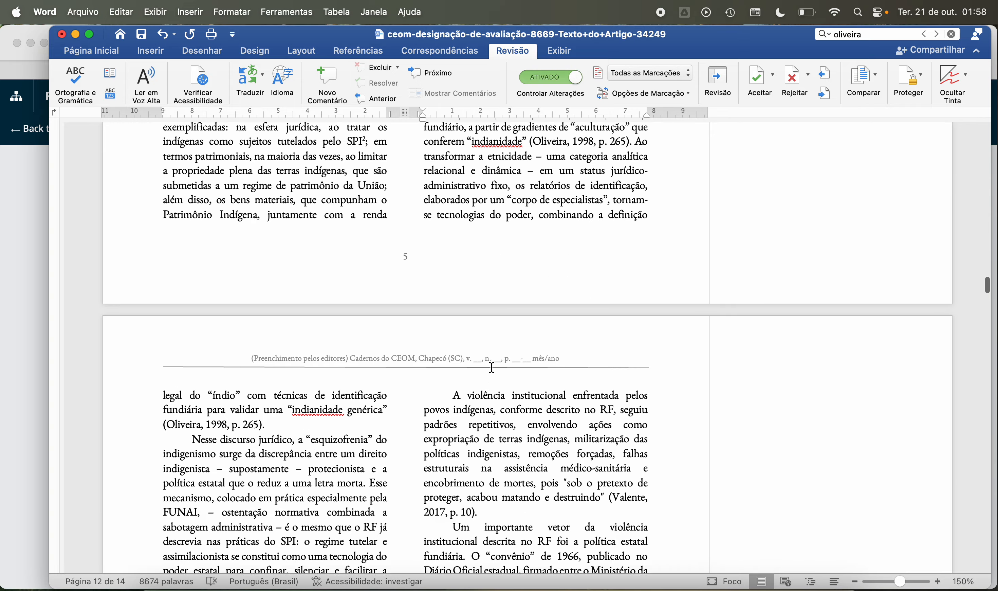
pyautogui.scroll(15, 491, 367)
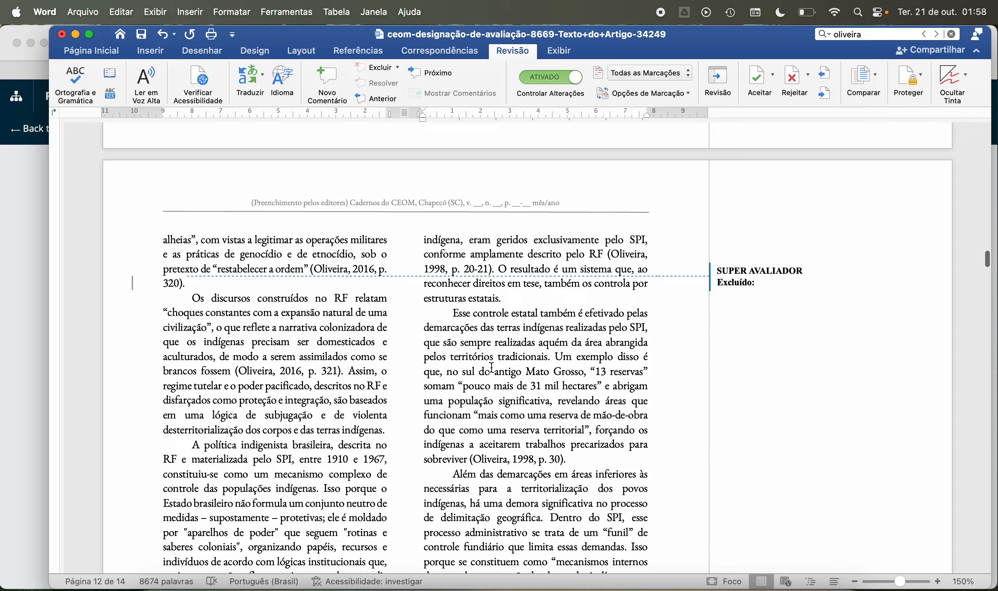
pyautogui.scroll(15, 491, 368)
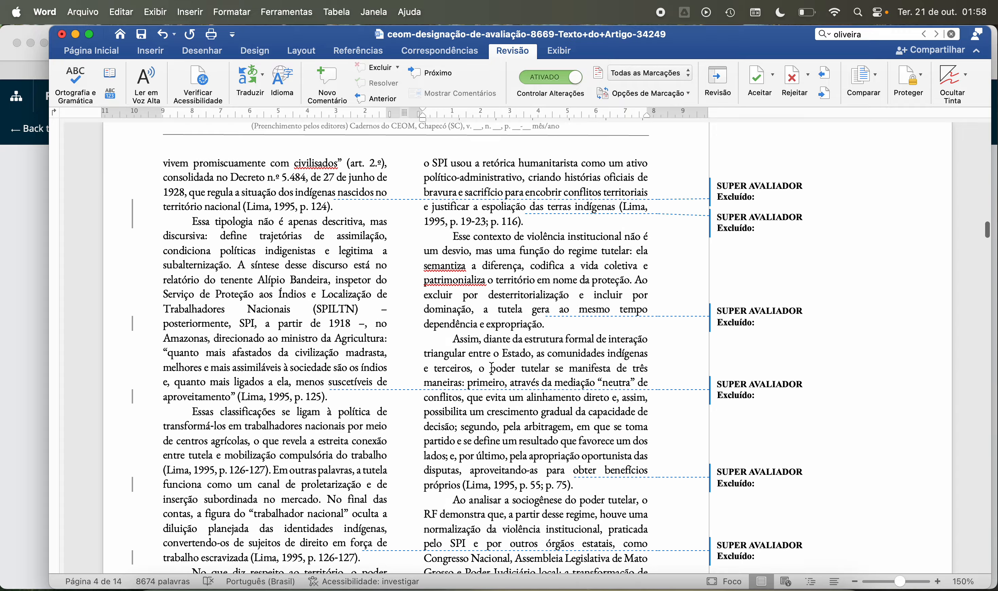
pyautogui.scroll(5, 492, 367)
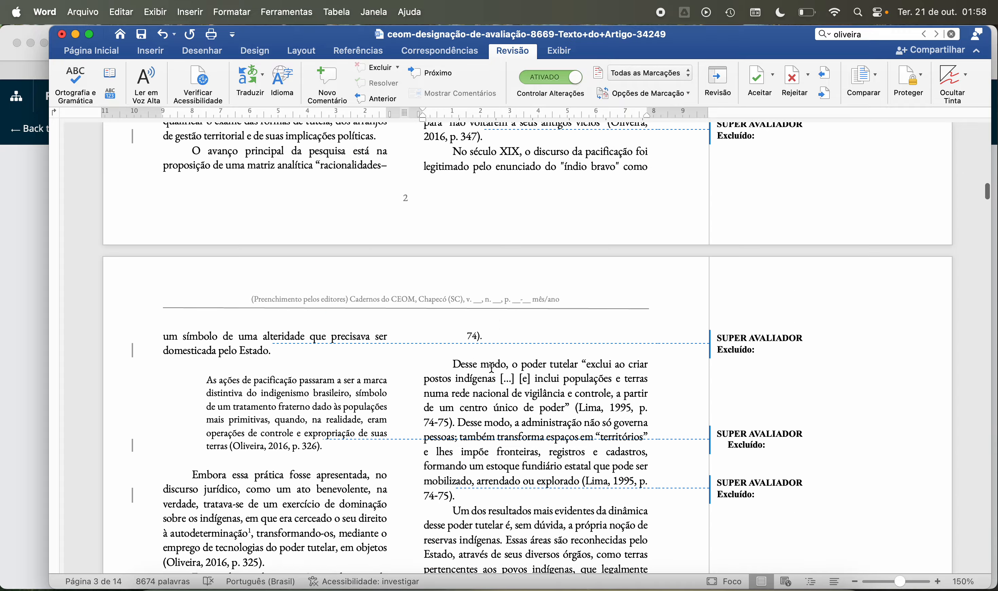
pyautogui.scroll(4, 491, 367)
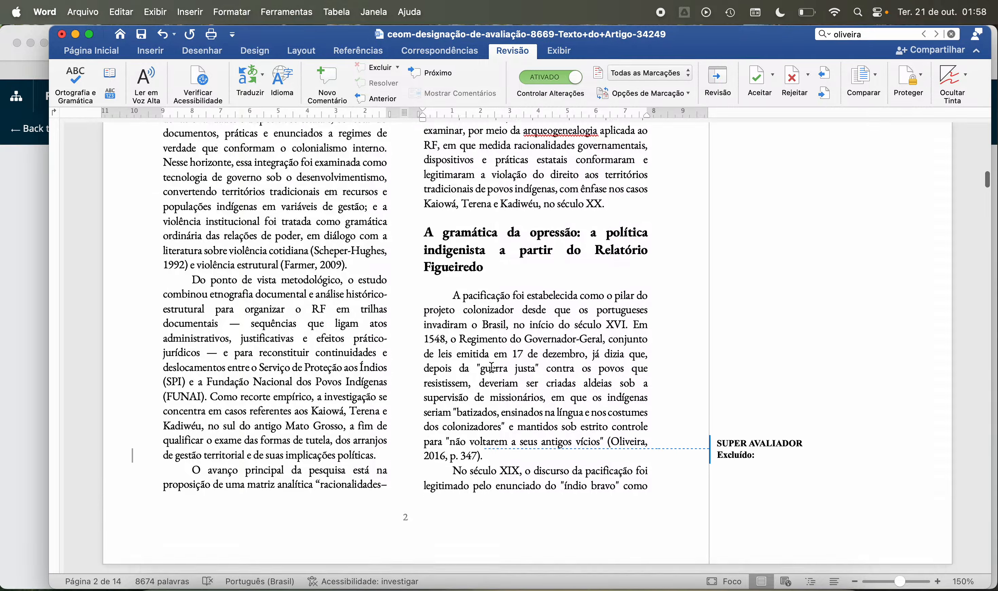
# Step: Examine the tracked changes from the "Introdução" on page 2 through the block quotation about "ações de pacificação" on page 3
pyautogui.scroll(-3, 528, 326)
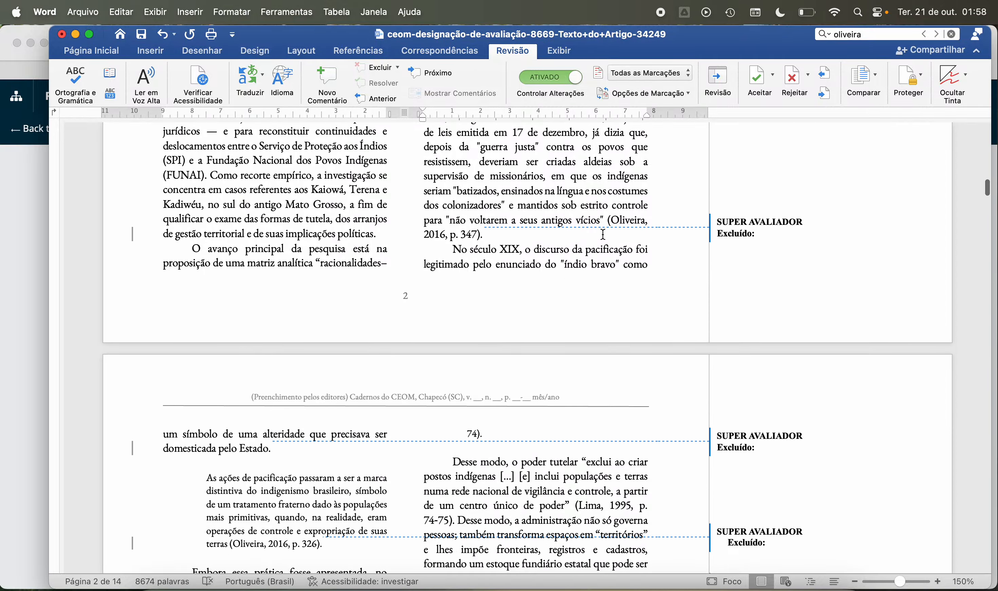
pyautogui.scroll(20, 603, 235)
pyautogui.scroll(-6, 602, 232)
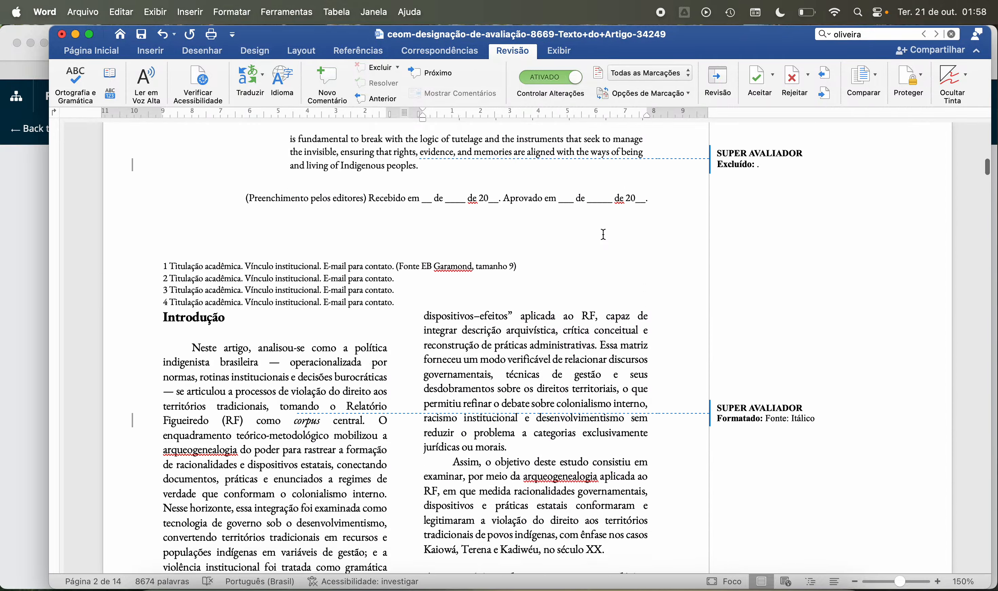
pyautogui.scroll(-15, 538, 323)
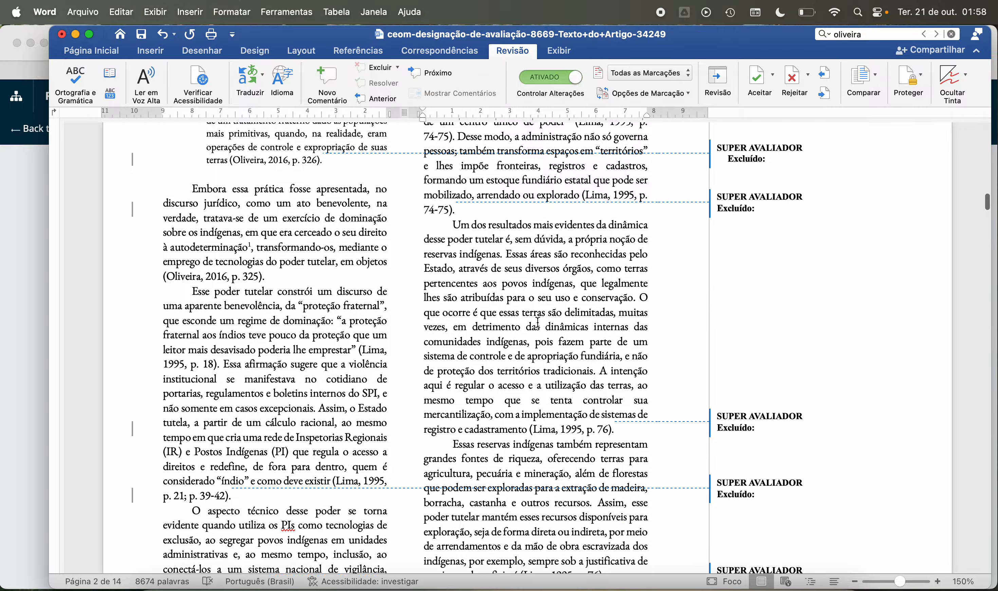
pyautogui.scroll(2, 537, 323)
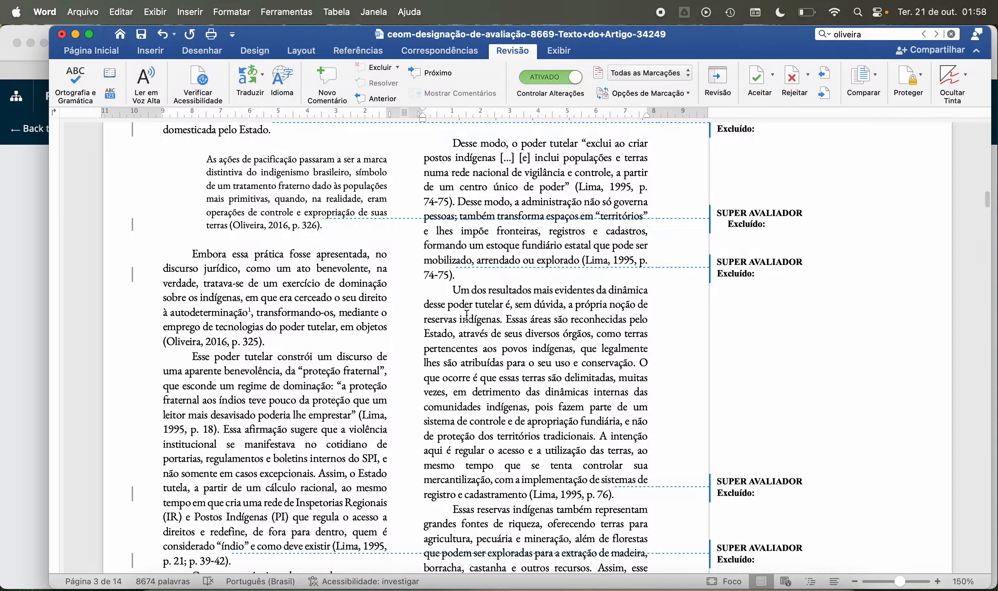
pyautogui.scroll(-1, 467, 315)
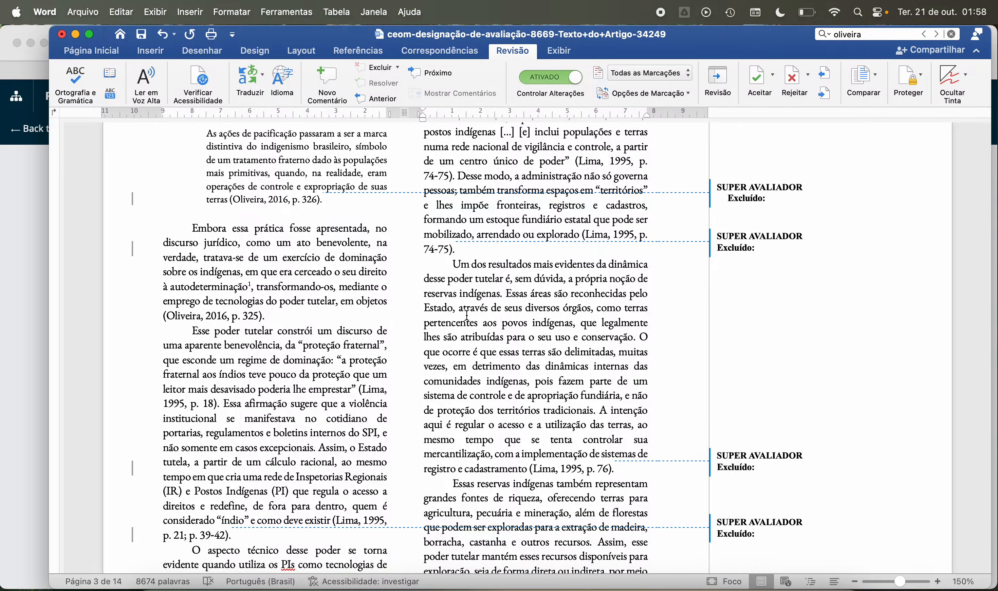
pyautogui.scroll(2, 466, 315)
pyautogui.scroll(1, 467, 315)
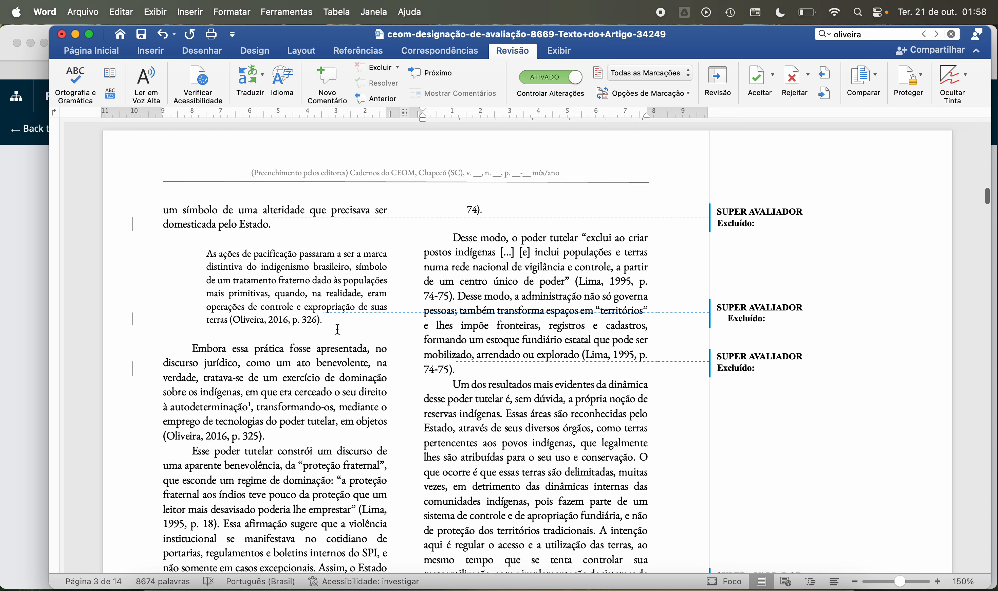
pyautogui.scroll(-5, 337, 329)
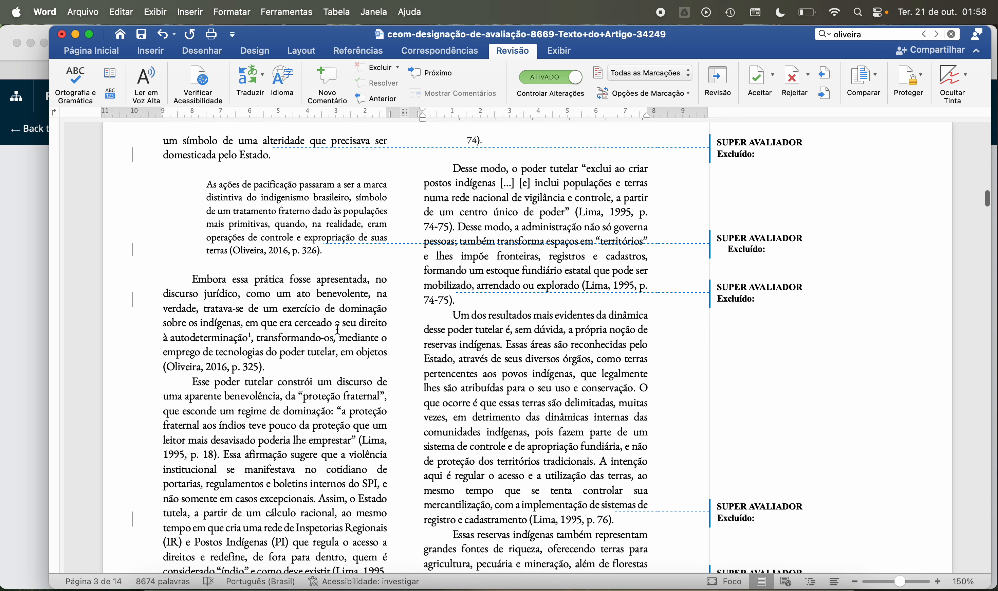
# Step: Check the paragraph endings on page 3, from "p. 325)." to "interesse do índio", for trailing spaces
pyautogui.click(279, 305)
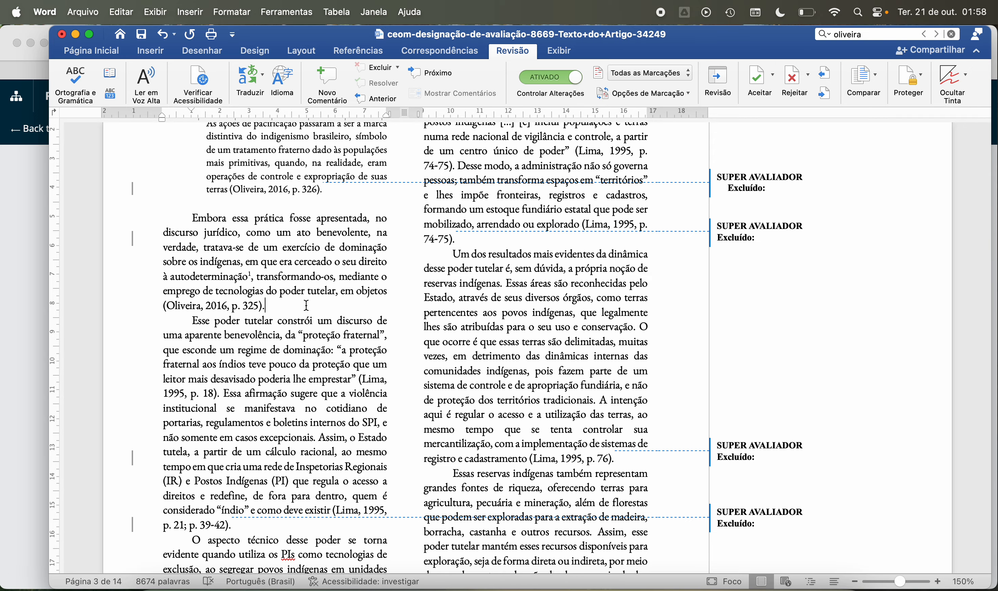
pyautogui.click(292, 524)
pyautogui.scroll(-5, 283, 526)
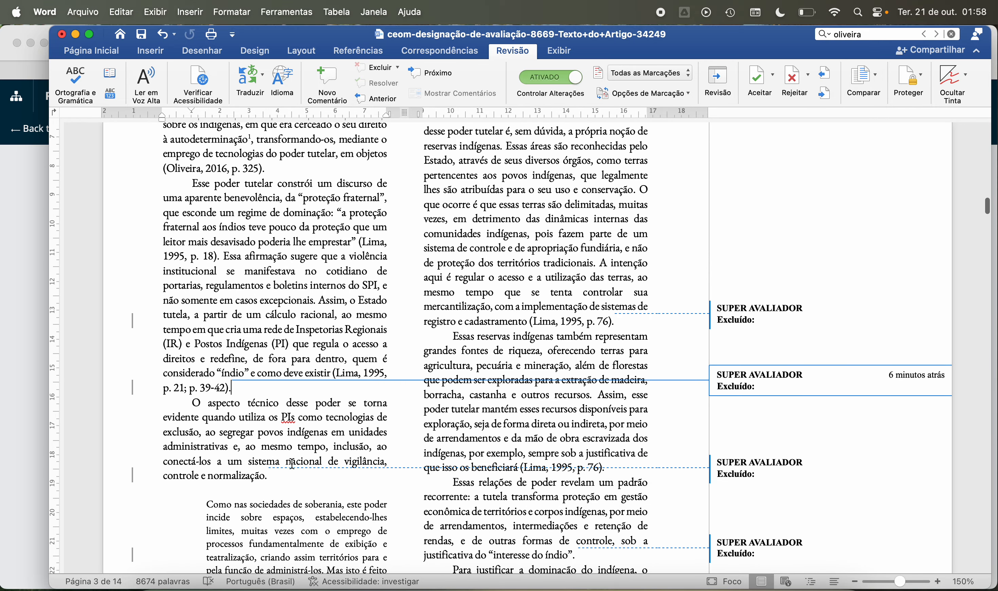
pyautogui.click(277, 477)
pyautogui.scroll(-4, 321, 411)
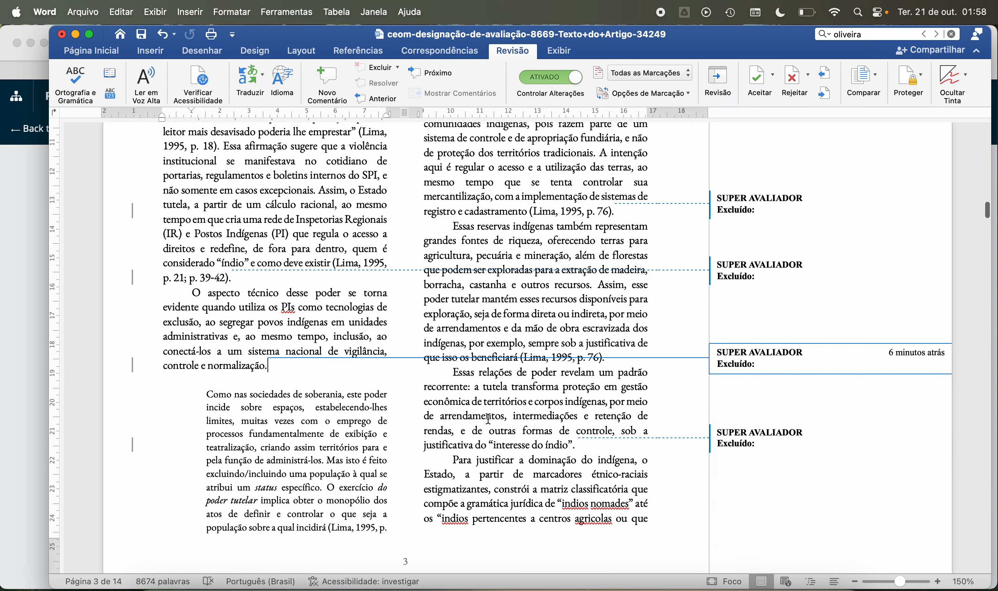
pyautogui.click(589, 446)
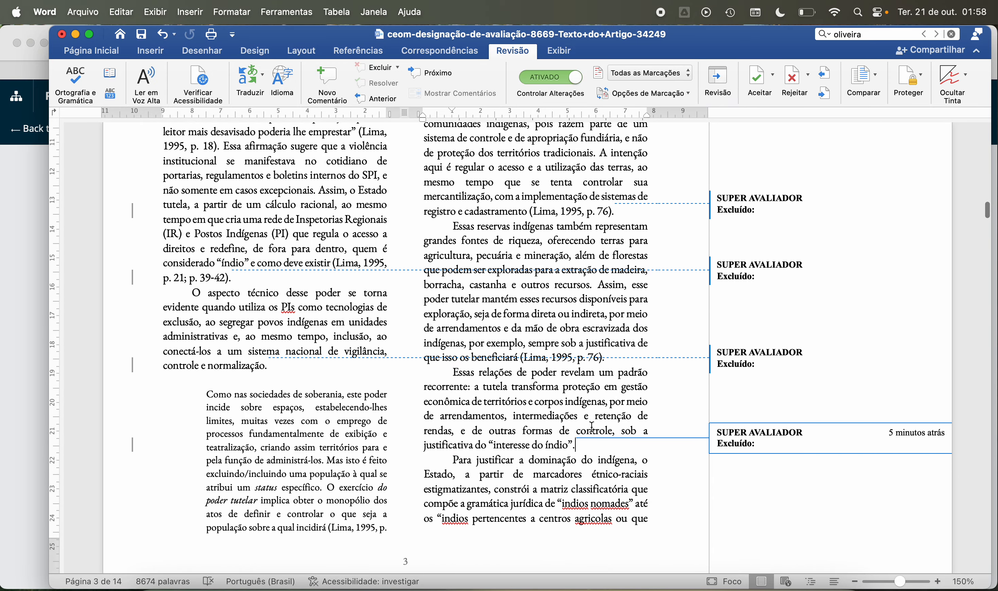
pyautogui.click(613, 359)
# Step: Reread pages 2 and 3 around the section "A gramática da opressão" and its tracked deletions
pyautogui.scroll(13, 588, 377)
pyautogui.scroll(-2, 486, 385)
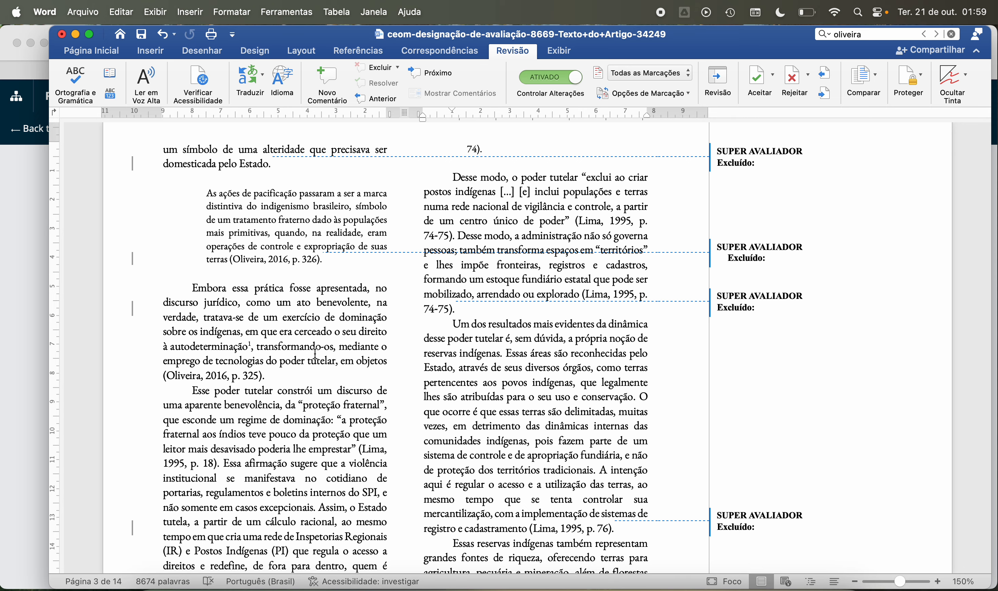
pyautogui.scroll(-8, 315, 353)
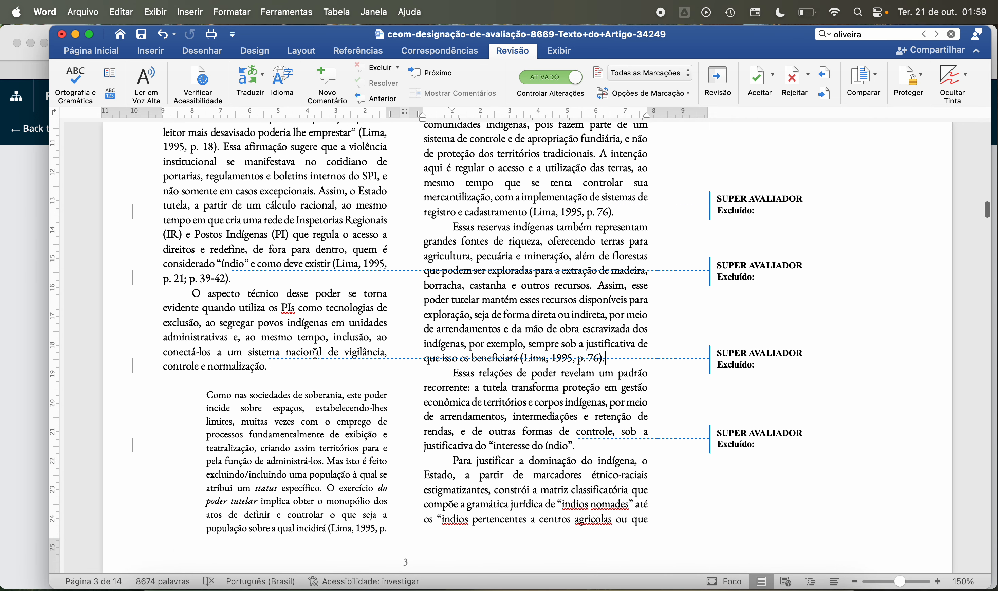
pyautogui.scroll(9, 315, 353)
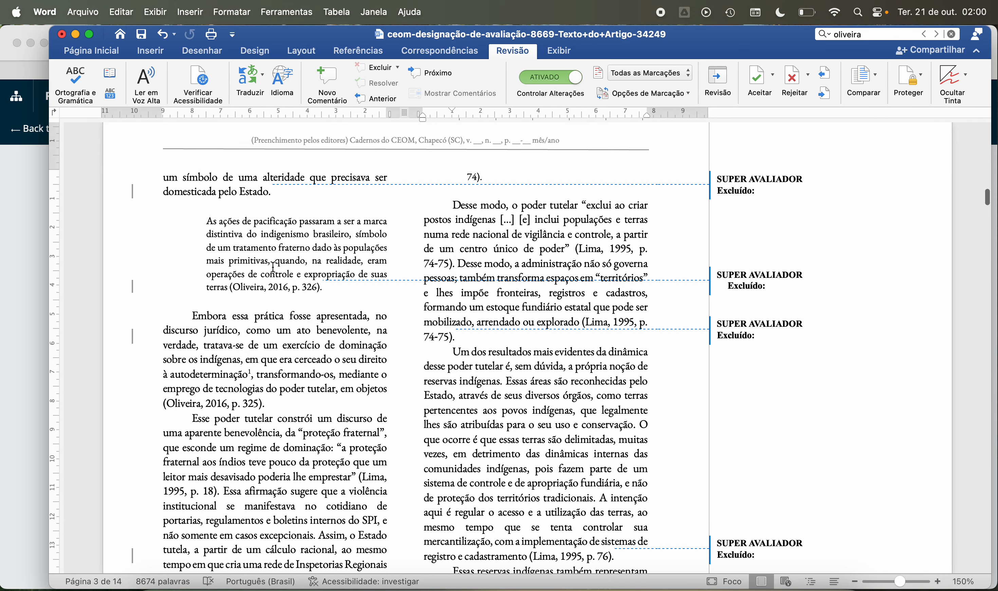
pyautogui.scroll(10, 273, 268)
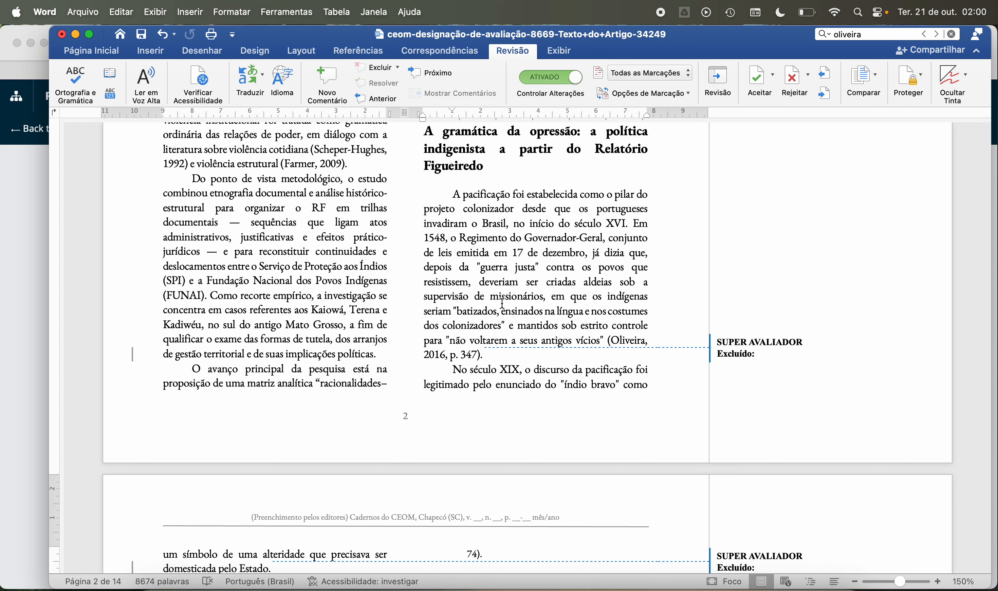
pyautogui.scroll(-3, 503, 304)
pyautogui.scroll(-3, 503, 304)
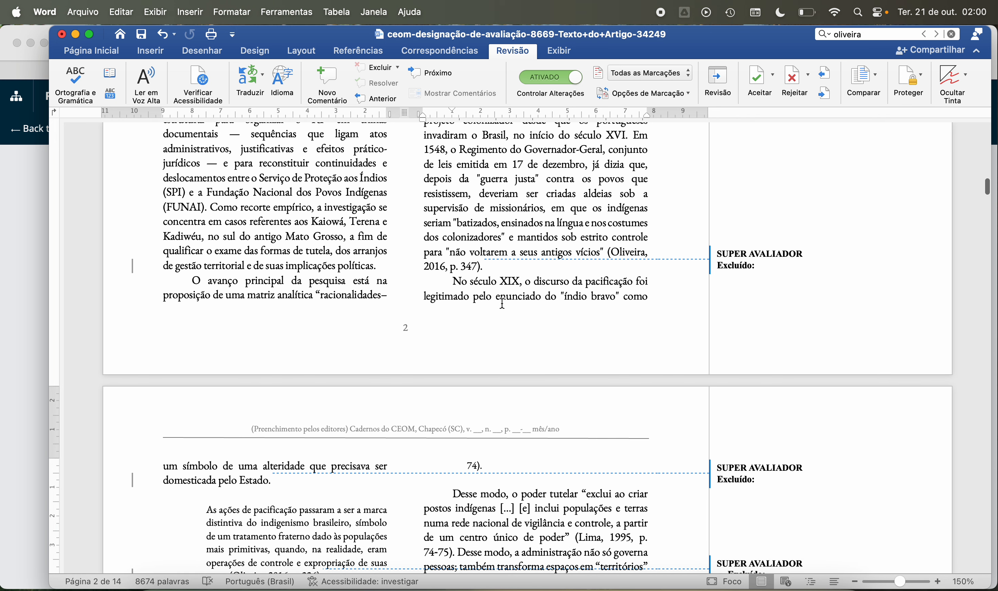
# Step: Reread the passage from the end of page 2 through the block quotation on page 3, checking the quotation's ending for stray spaces
pyautogui.scroll(-4, 503, 304)
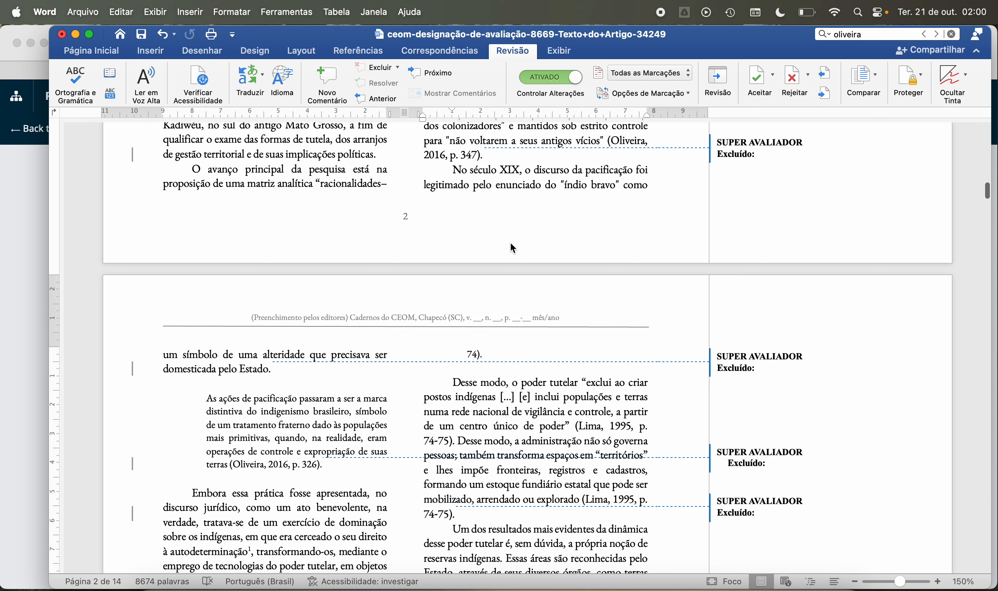
pyautogui.scroll(4, 541, 177)
pyautogui.scroll(-3, 543, 174)
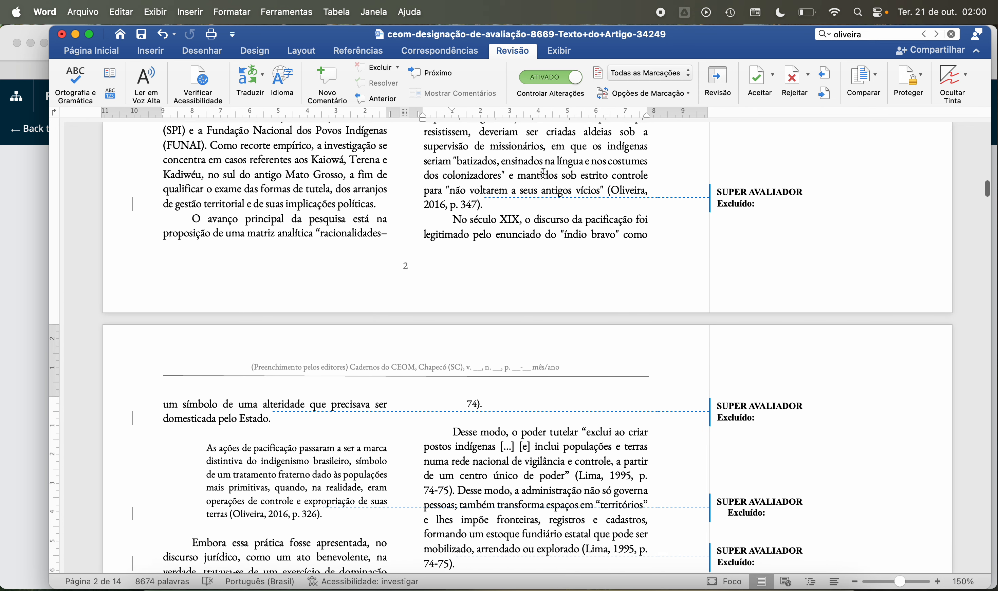
pyautogui.scroll(-2, 543, 175)
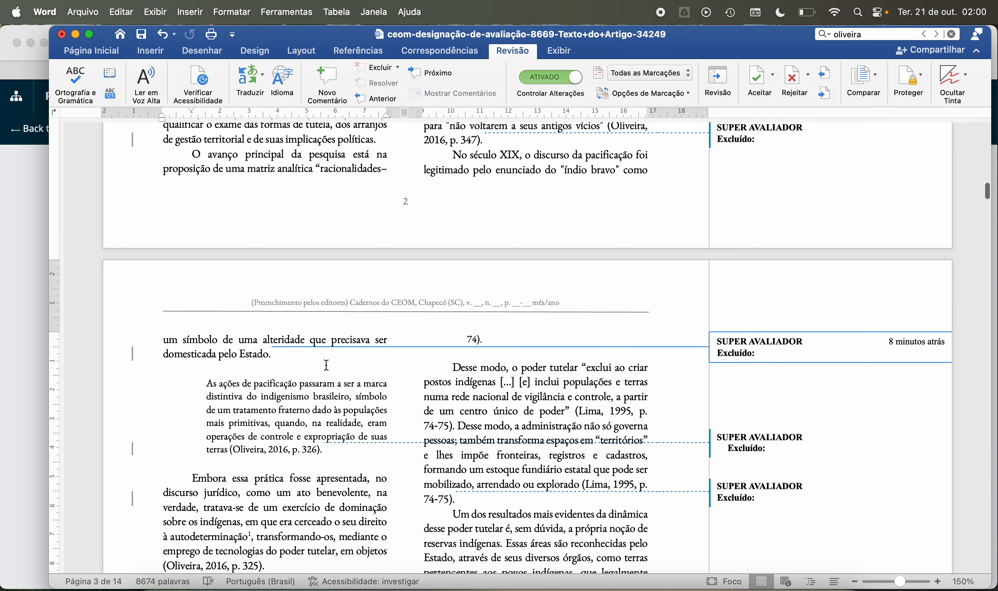
pyautogui.scroll(-3, 326, 365)
pyautogui.click(342, 373)
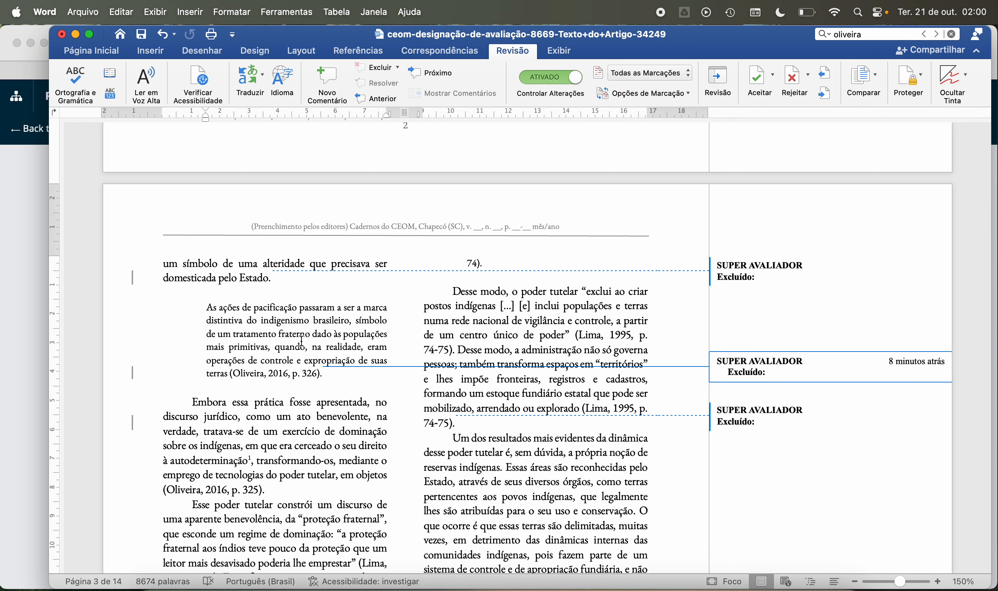
pyautogui.scroll(3, 302, 341)
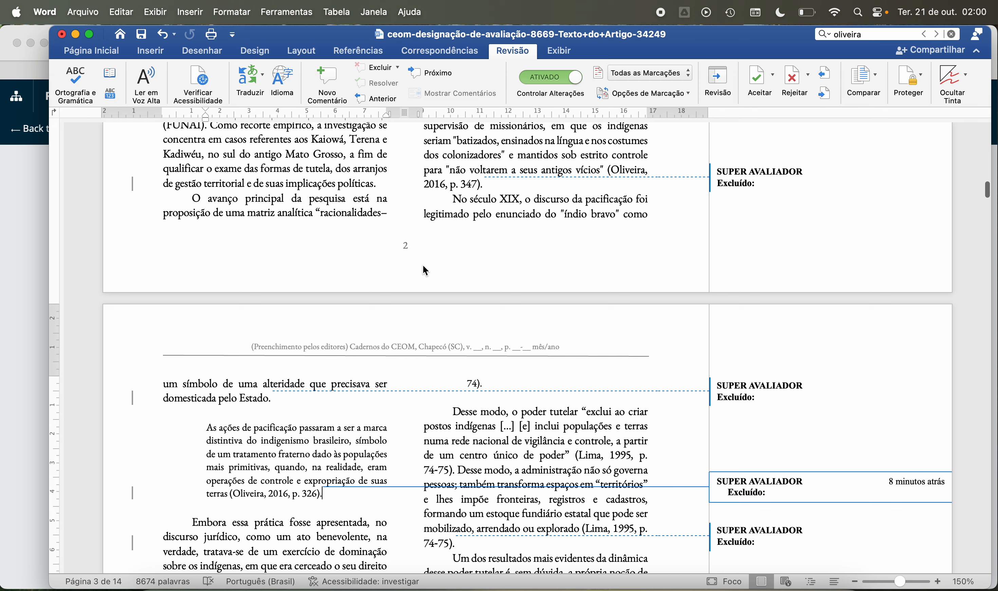
pyautogui.scroll(-5, 343, 336)
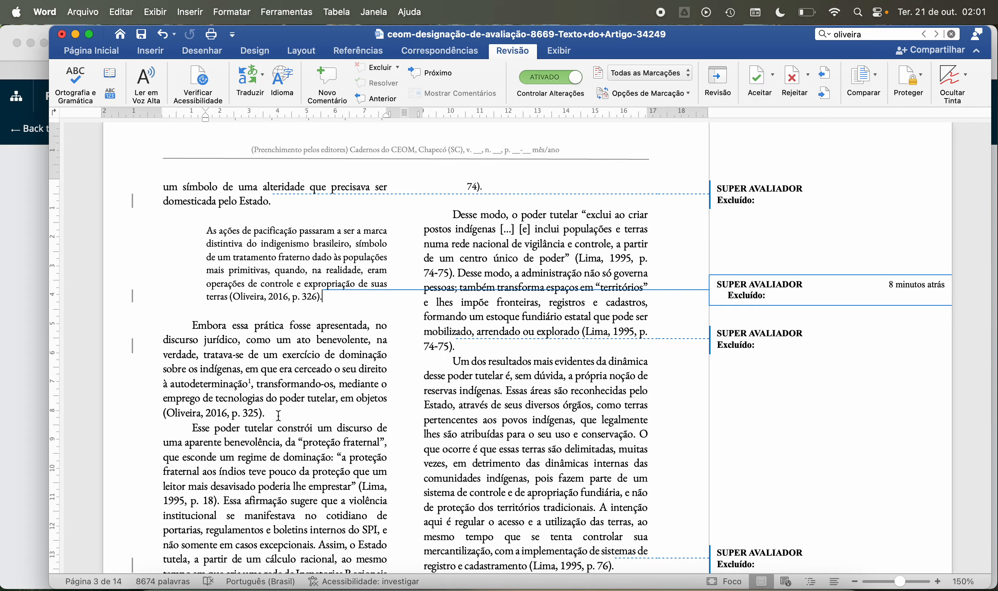
pyautogui.scroll(-2, 278, 357)
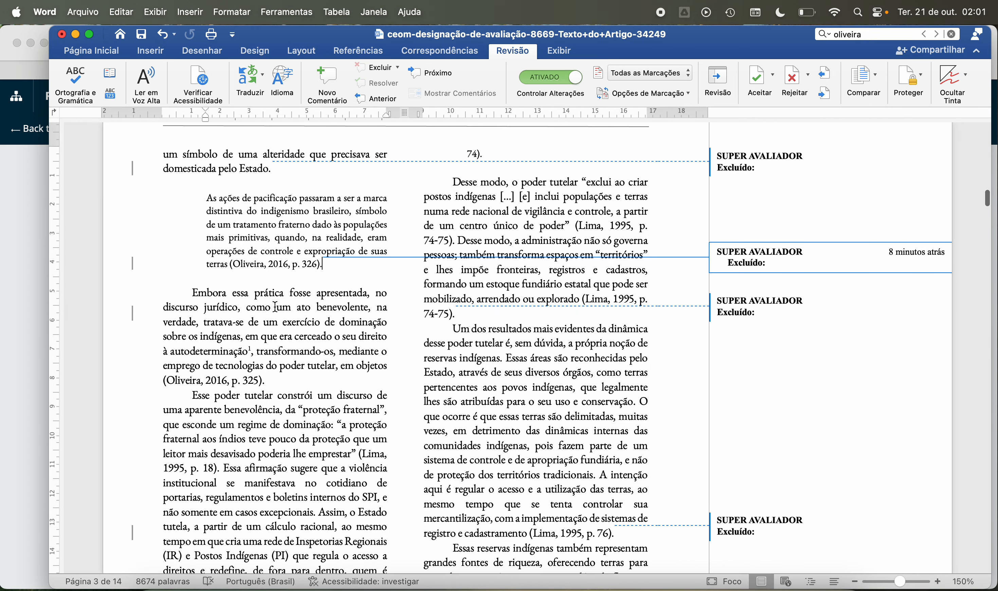
pyautogui.scroll(4, 274, 306)
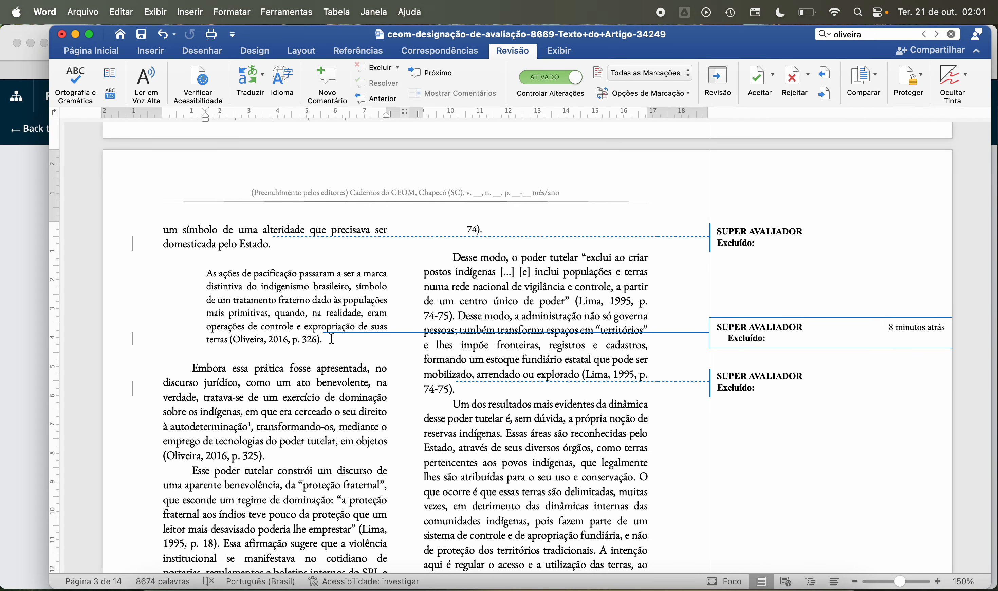
pyautogui.click(303, 354)
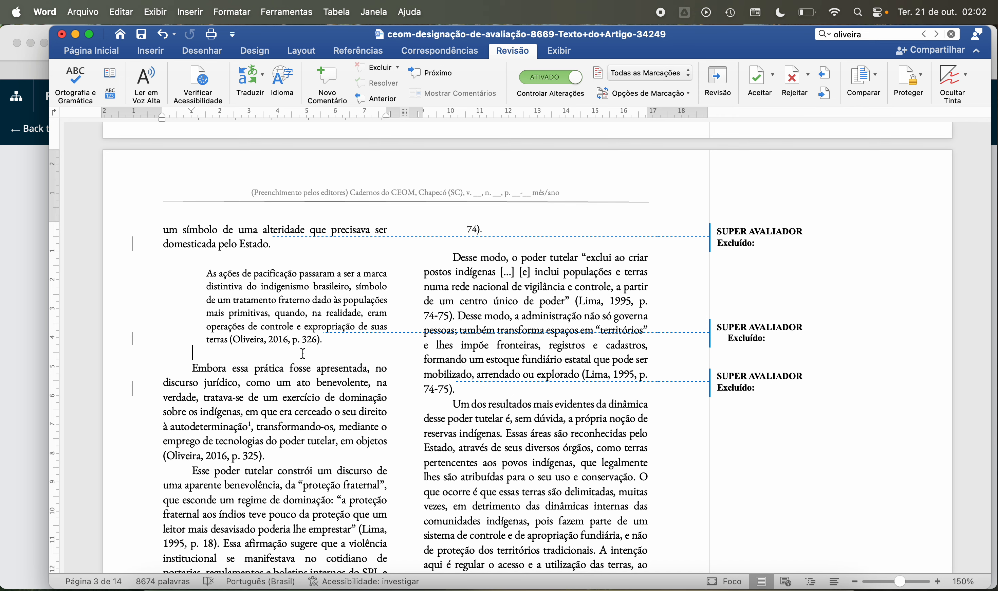
# Step: Reread the page 3 paragraph beginning "Embora essa prática fosse apresentada" against the preceding block quotation and check its ending
pyautogui.scroll(-5, 303, 353)
pyautogui.scroll(5, 303, 354)
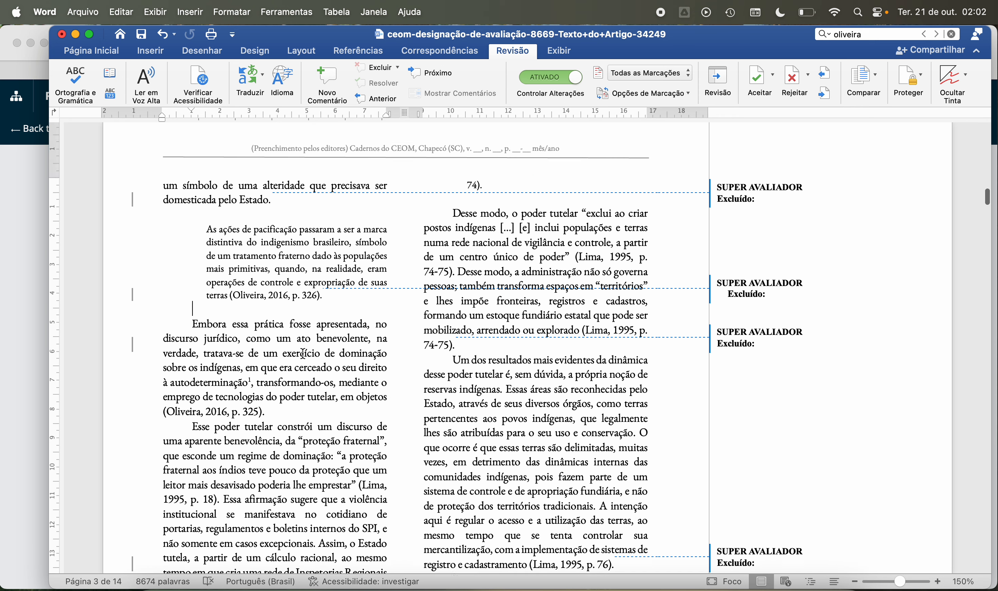
pyautogui.scroll(-10, 303, 354)
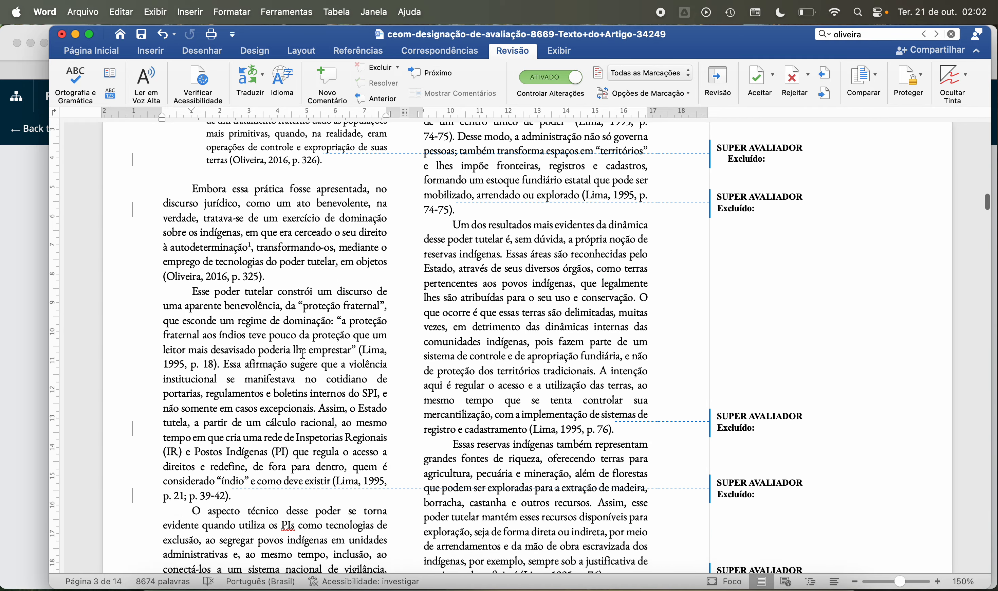
pyautogui.scroll(3, 303, 353)
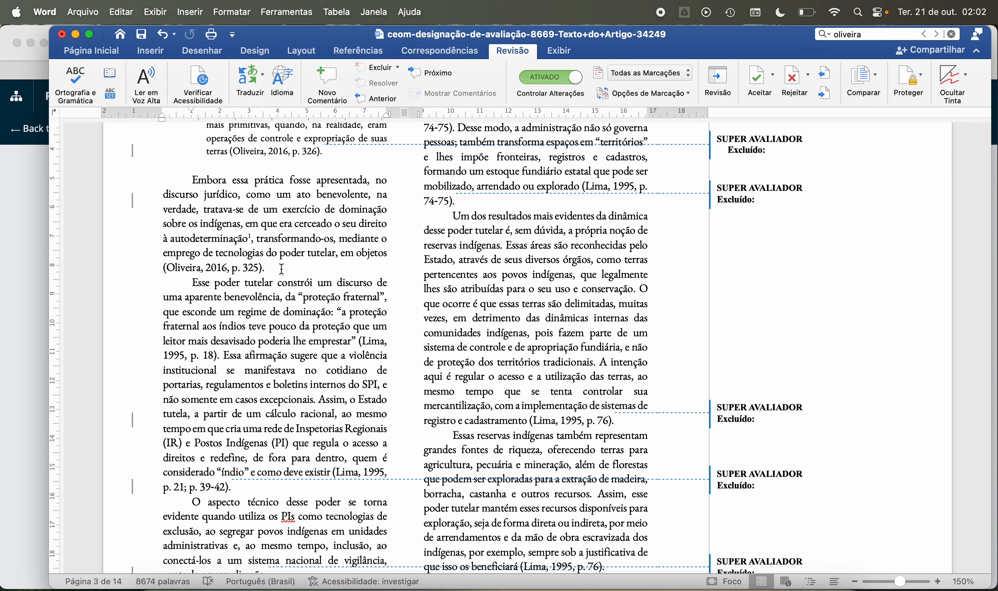
pyautogui.scroll(-2, 283, 269)
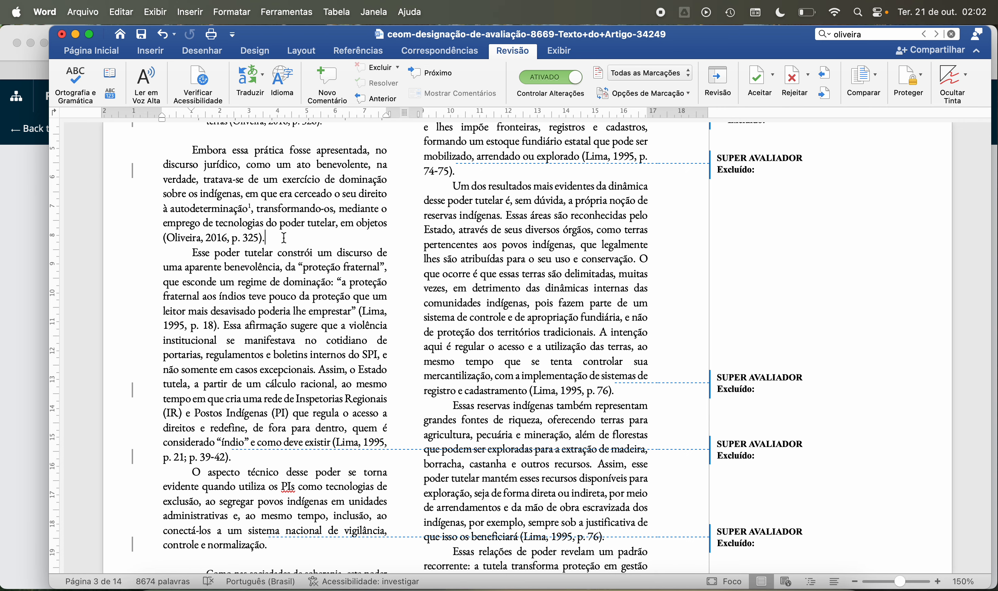
pyautogui.scroll(3, 284, 238)
pyautogui.scroll(3, 282, 249)
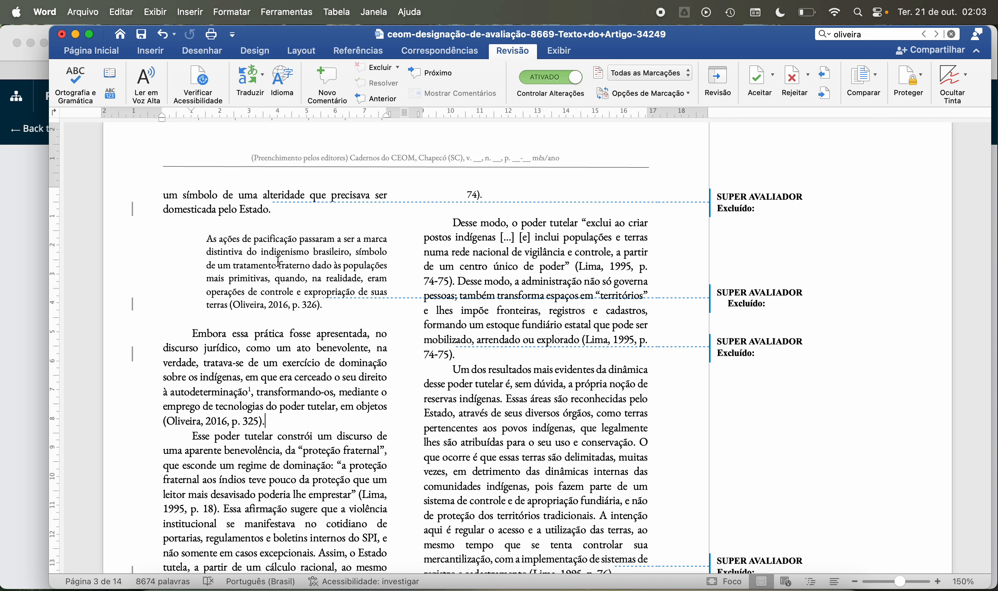
pyautogui.scroll(-4, 220, 376)
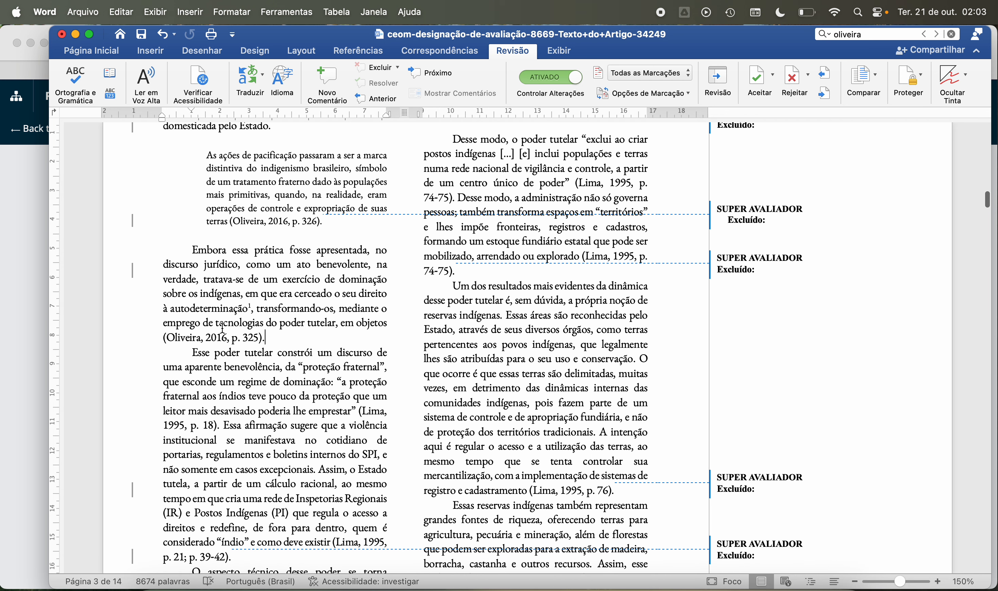
# Step: Read the page 3 paragraph beginning "Esse poder tutelar constrói um discurso" through its citation ending "p. 21; p. 39-42)."
pyautogui.scroll(-1, 234, 297)
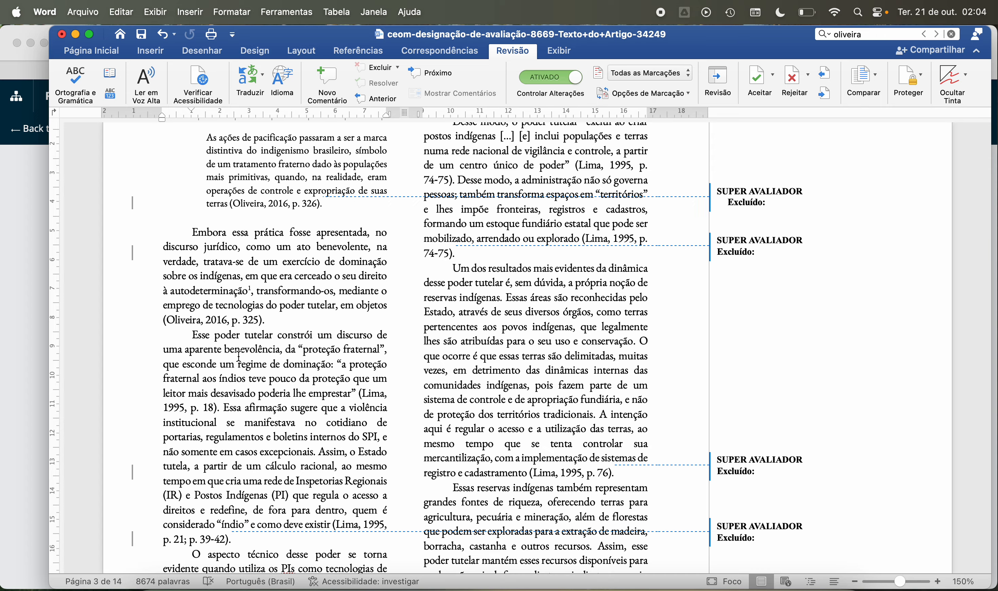
pyautogui.scroll(-2, 254, 355)
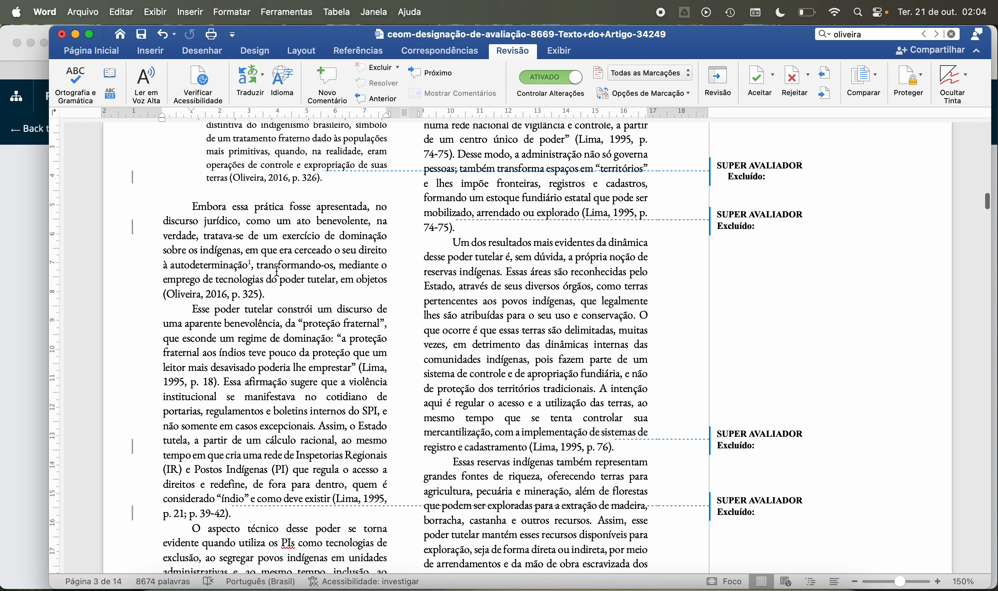
pyautogui.scroll(-5, 294, 298)
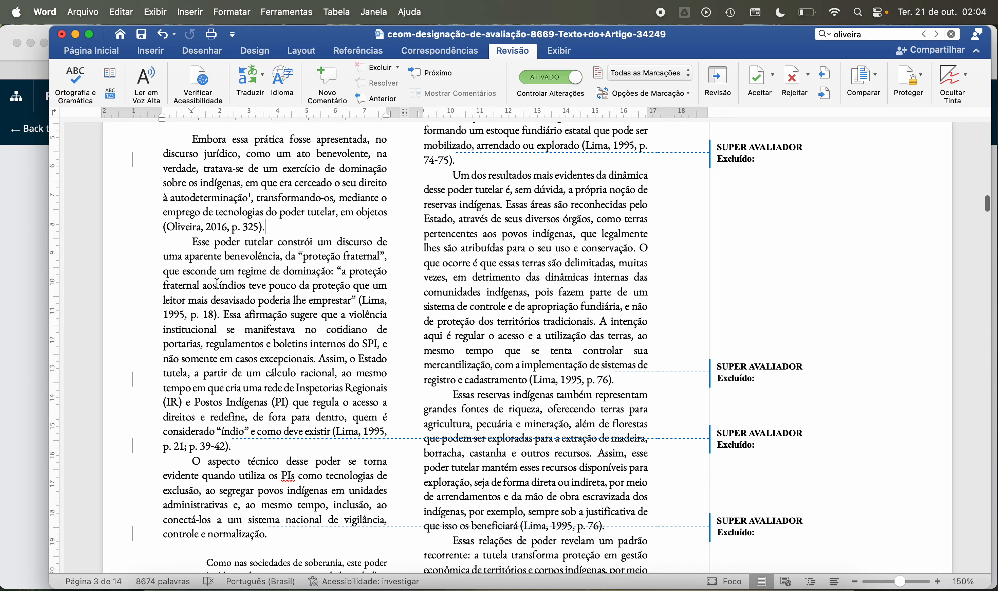
pyautogui.scroll(-1, 216, 283)
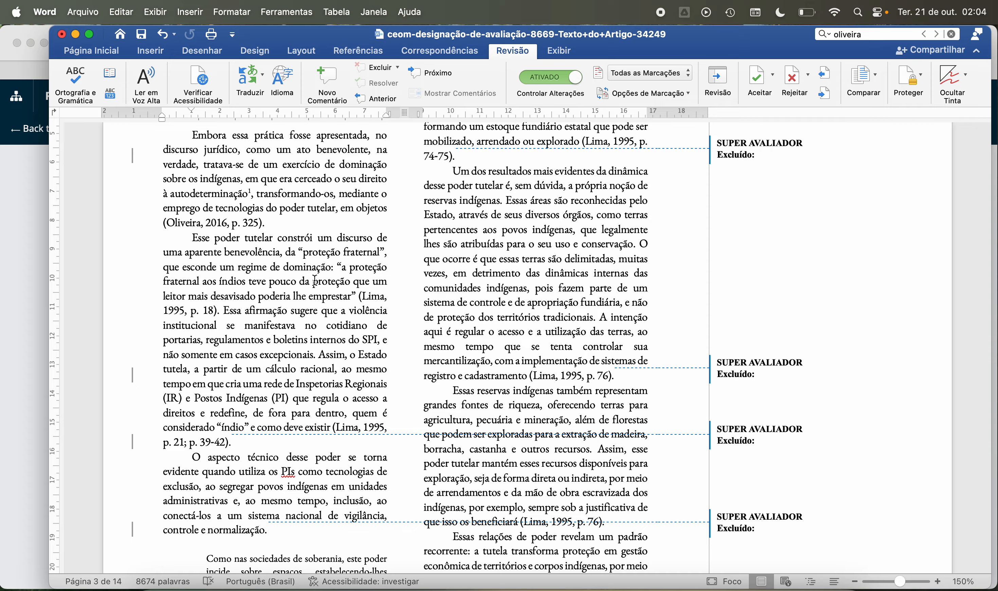
pyautogui.scroll(-3, 231, 320)
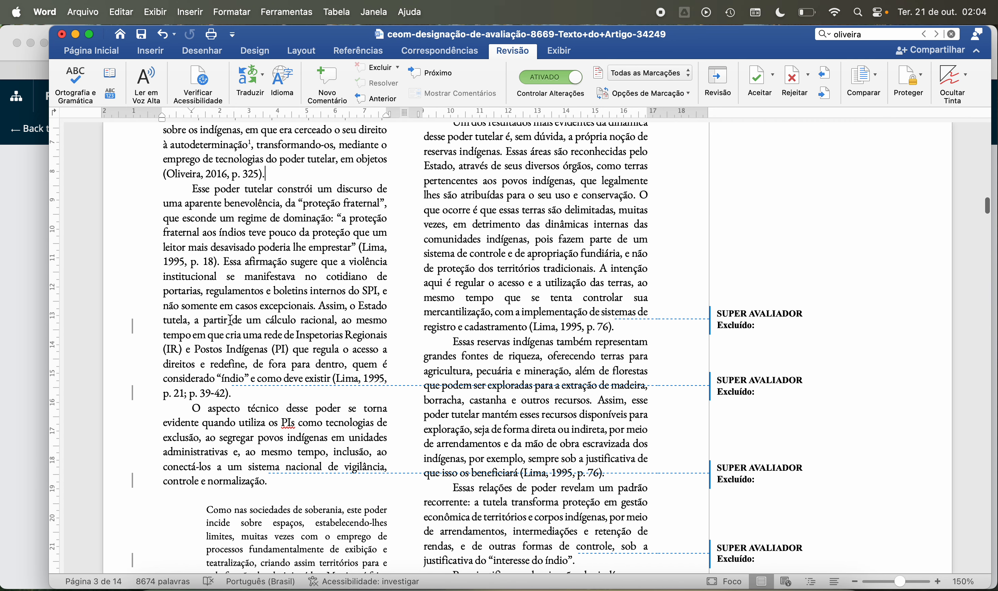
pyautogui.scroll(-1, 230, 320)
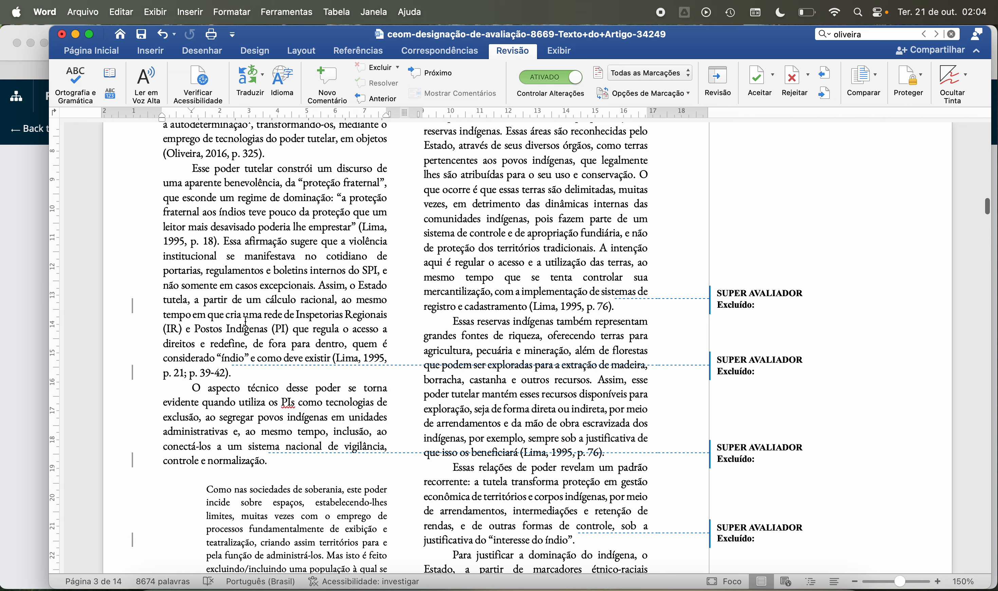
pyautogui.scroll(-4, 246, 321)
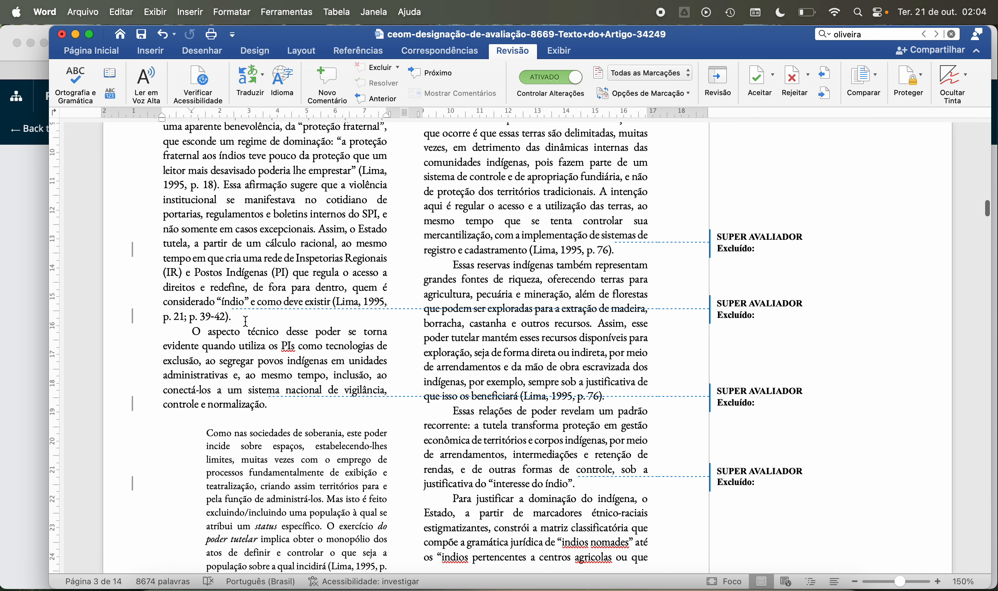
pyautogui.scroll(-2, 246, 321)
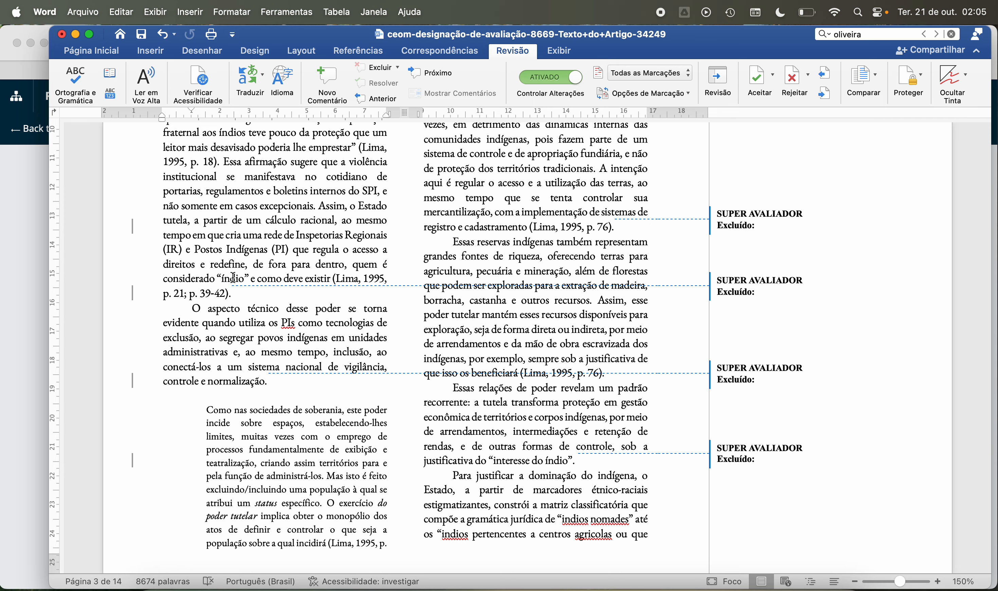
pyautogui.scroll(-3, 255, 248)
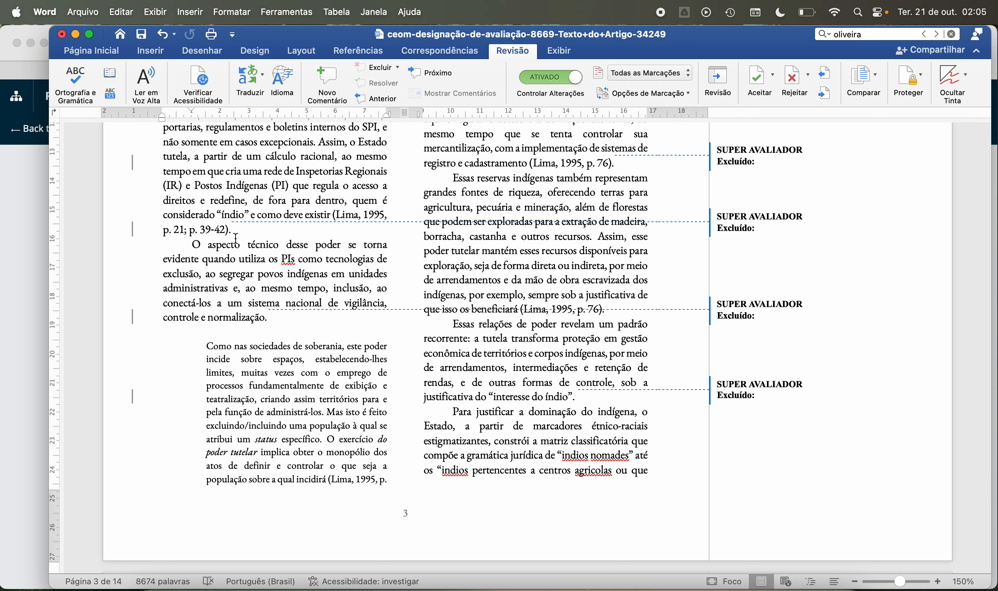
# Step: Examine the paragraph "O aspecto técnico desse poder" and the block quotation "Como nas sociedades de soberania" at the end of page 3
pyautogui.scroll(-1, 236, 239)
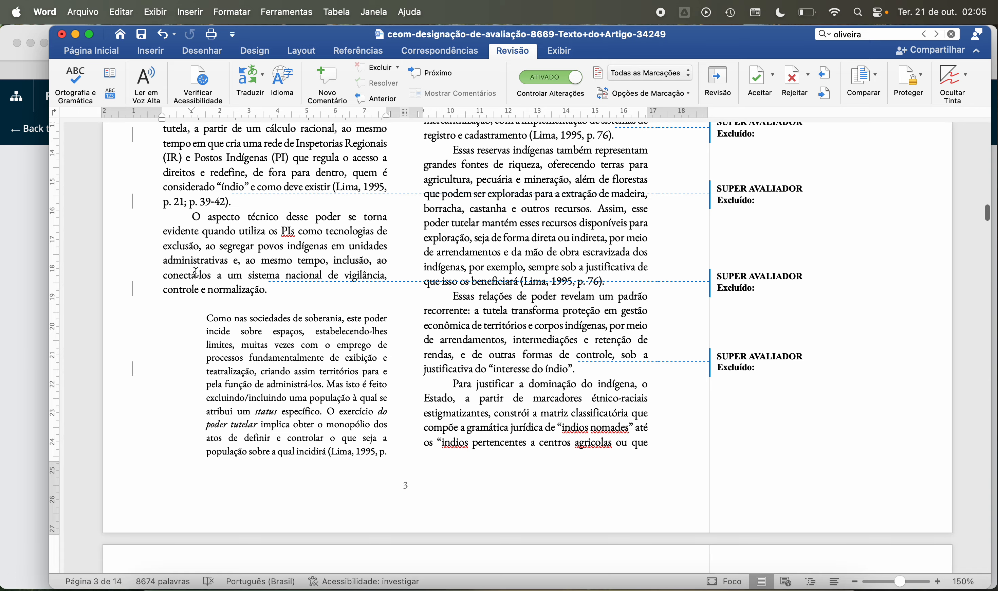
pyautogui.scroll(-3, 195, 272)
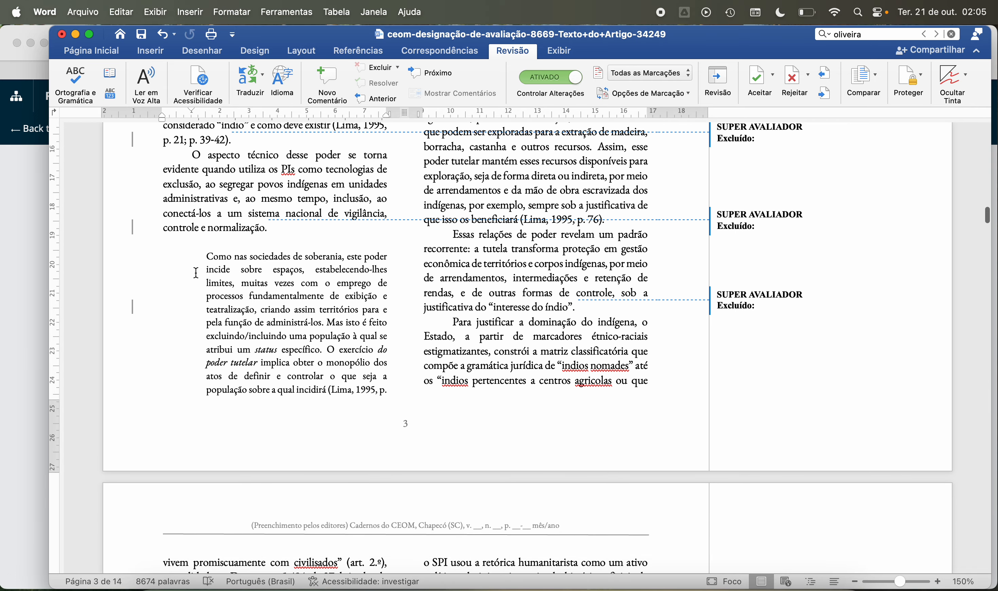
pyautogui.scroll(5, 195, 272)
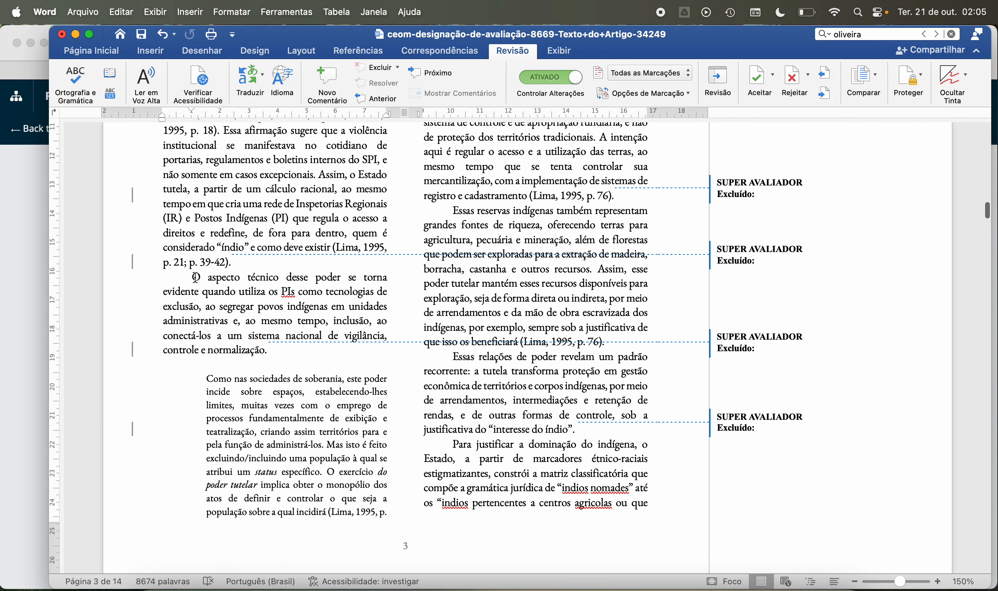
pyautogui.scroll(-2, 196, 278)
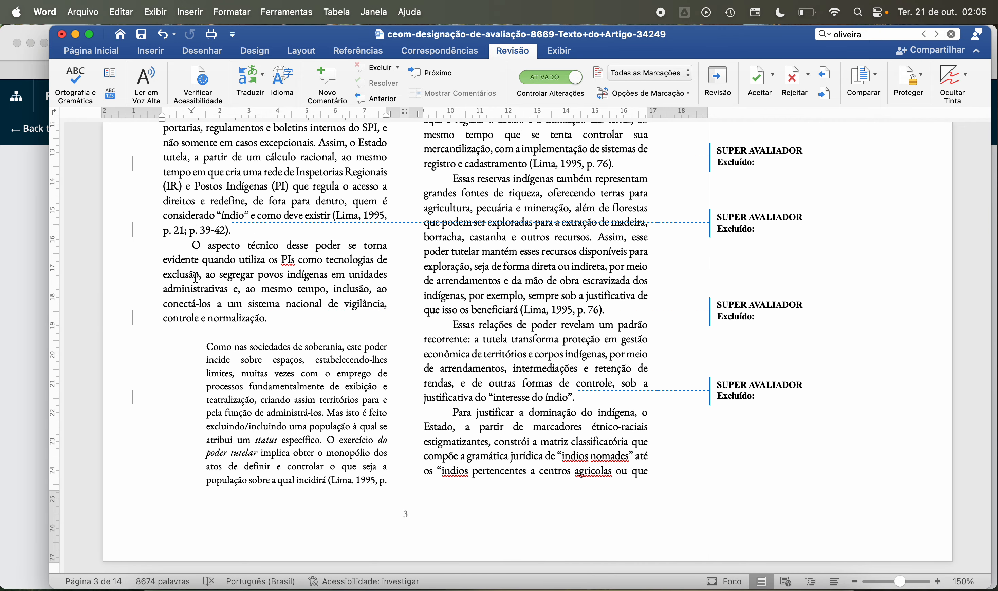
pyautogui.scroll(-1, 196, 279)
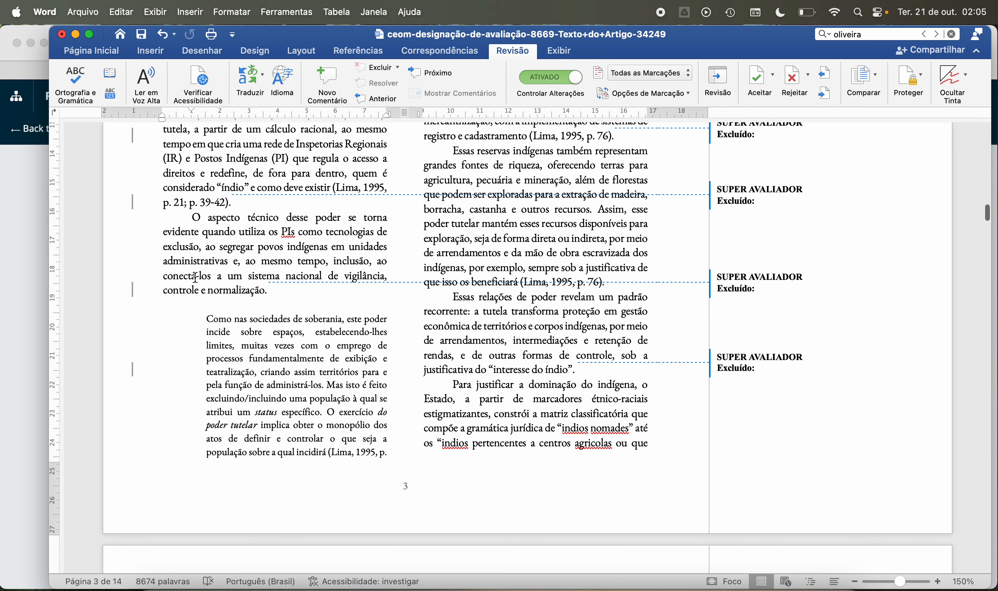
pyautogui.scroll(-2, 195, 277)
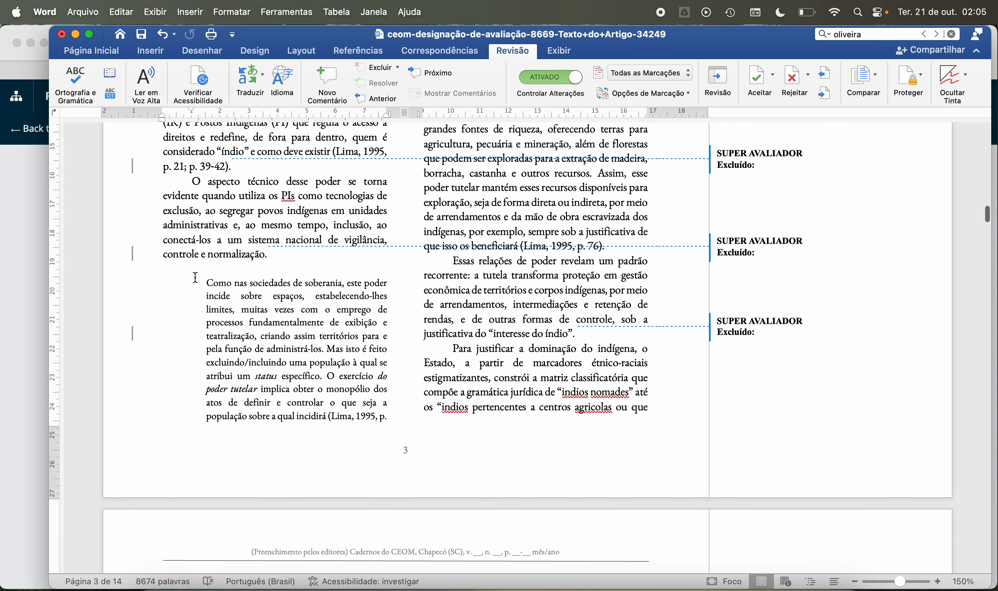
pyautogui.scroll(-2, 196, 278)
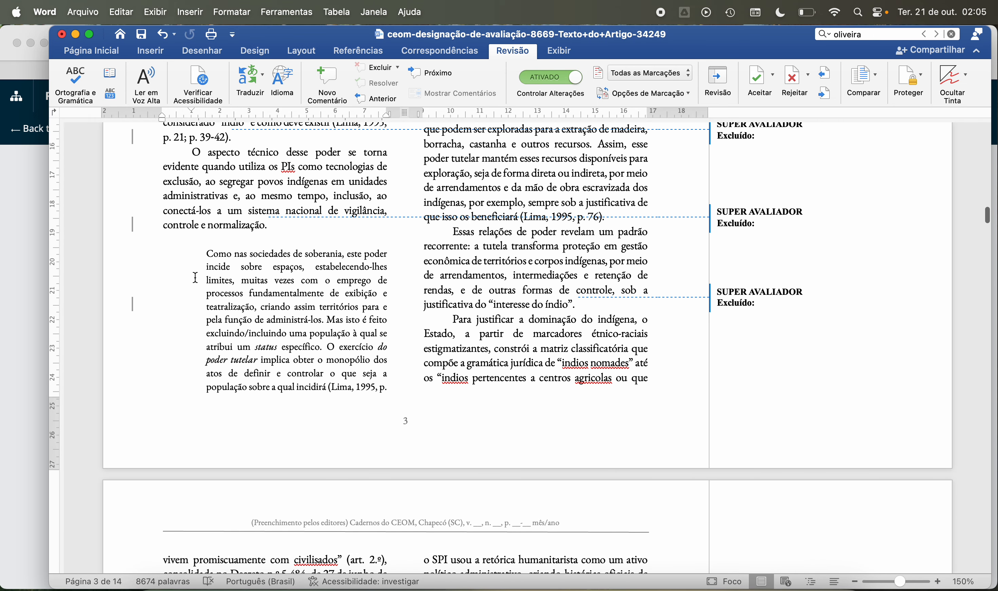
pyautogui.scroll(-2, 195, 277)
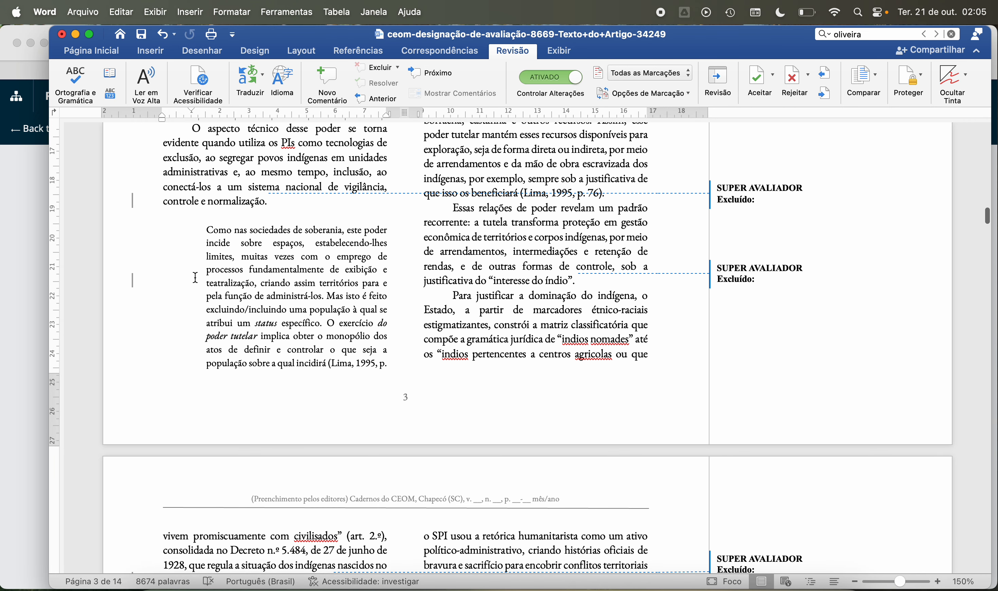
pyautogui.scroll(-1, 196, 277)
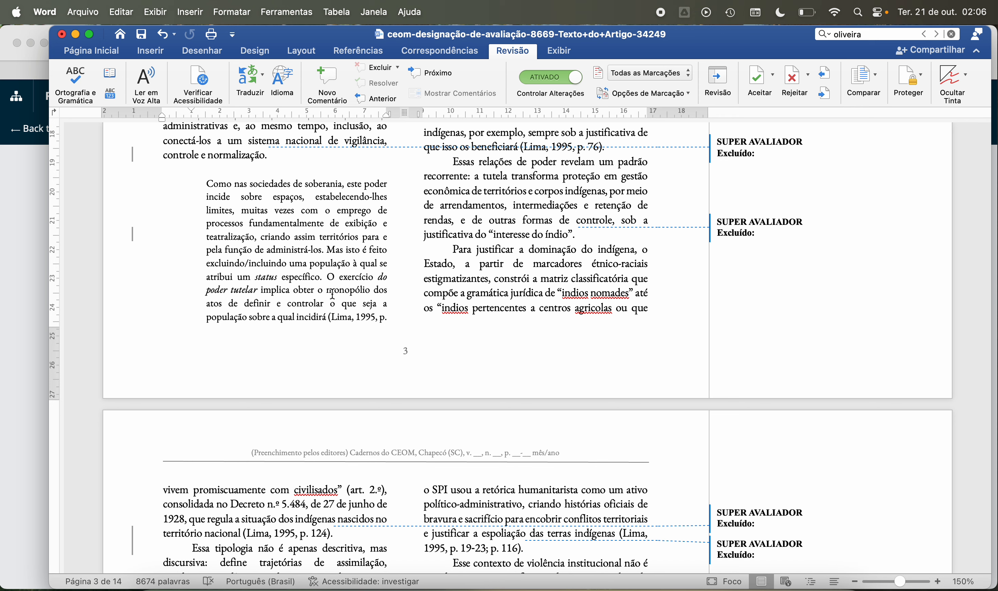
pyautogui.scroll(7, 332, 294)
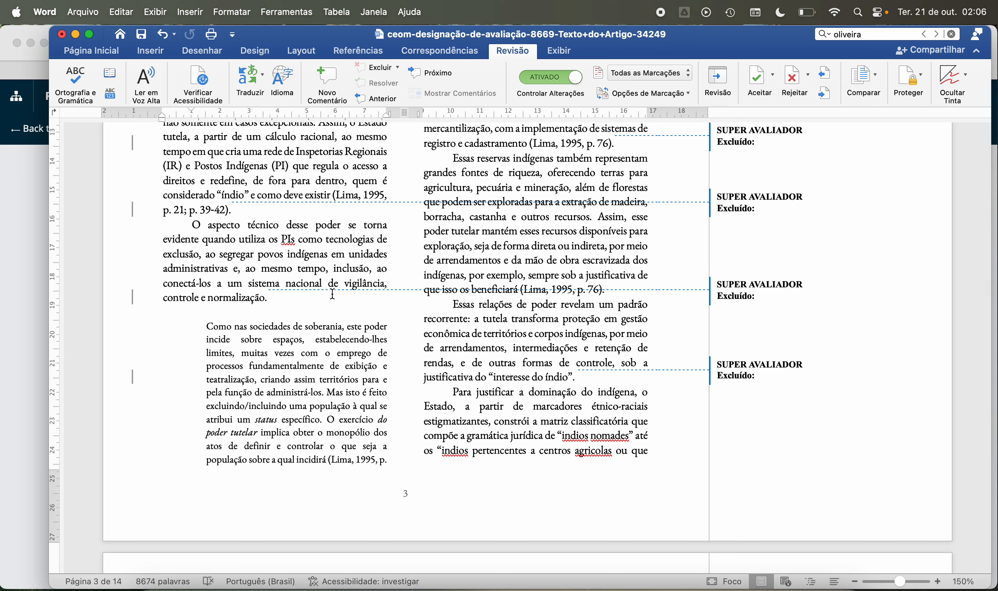
pyautogui.scroll(18, 332, 294)
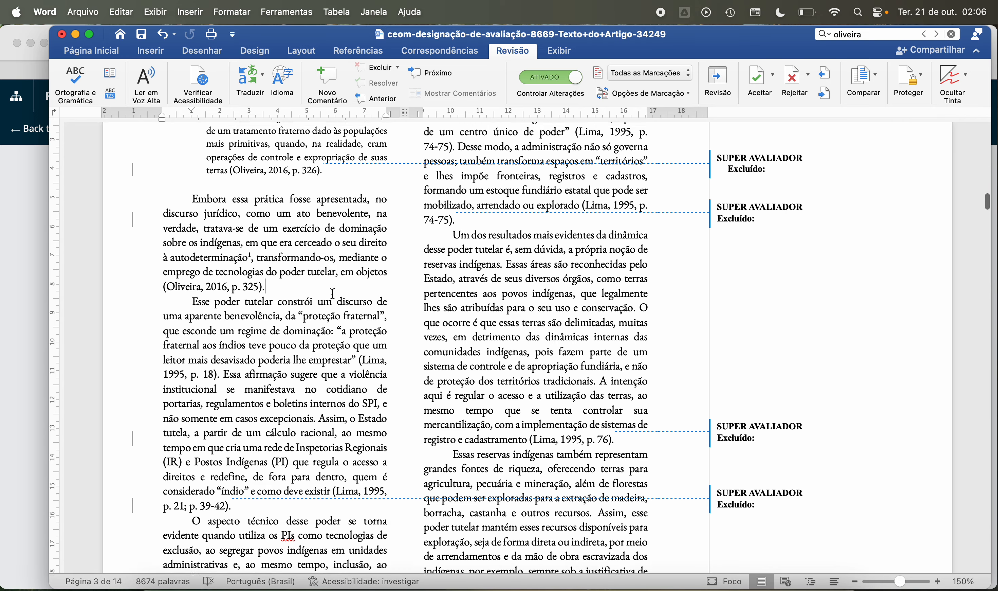
# Step: Reread page 3 from the block quotation "As ações de pacificação" through the block quotation "Como nas sociedades de soberania"
pyautogui.scroll(2, 332, 294)
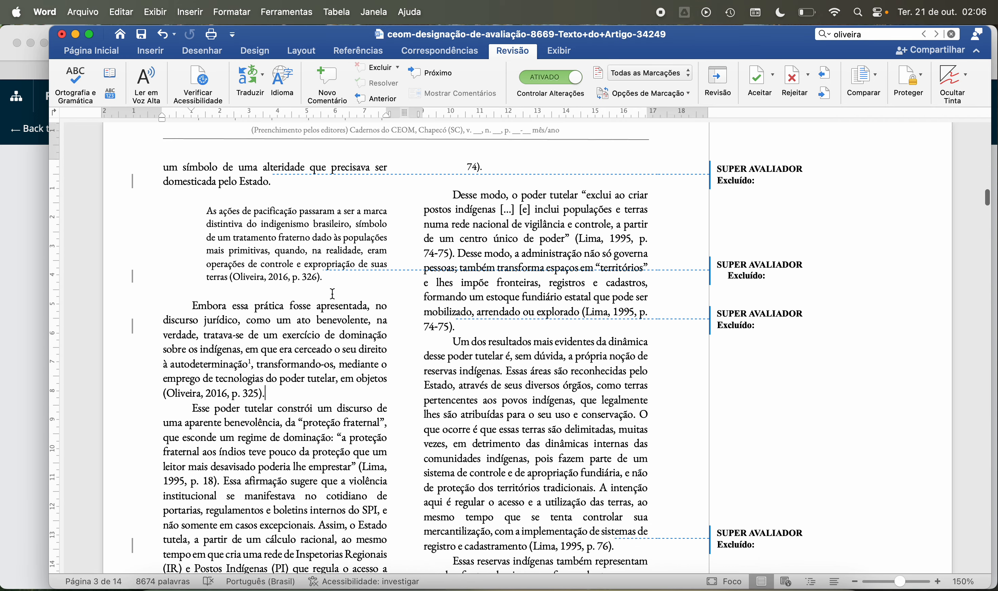
pyautogui.scroll(-2, 332, 294)
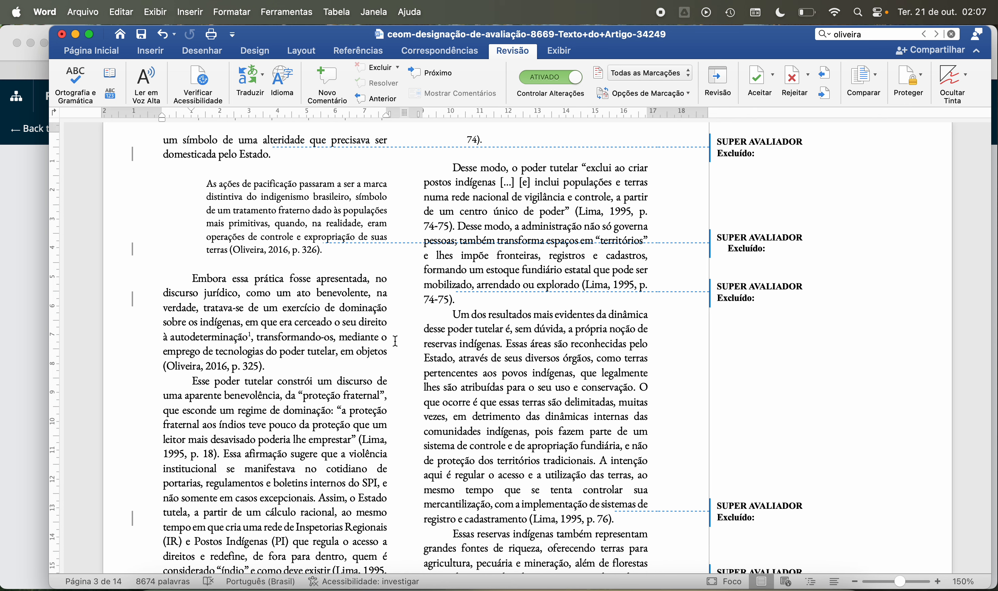
pyautogui.scroll(-5, 395, 341)
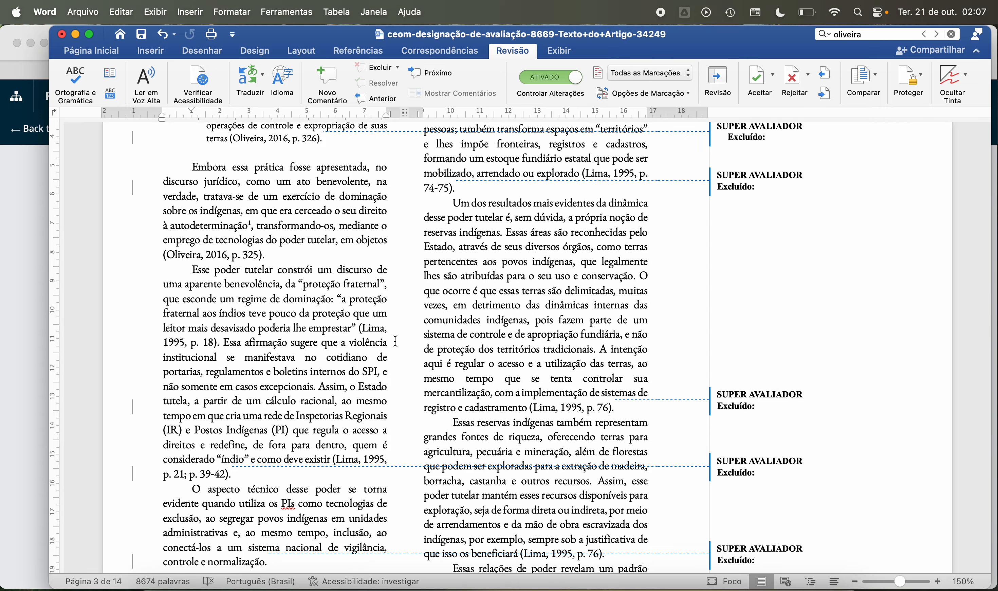
pyautogui.scroll(-3, 396, 341)
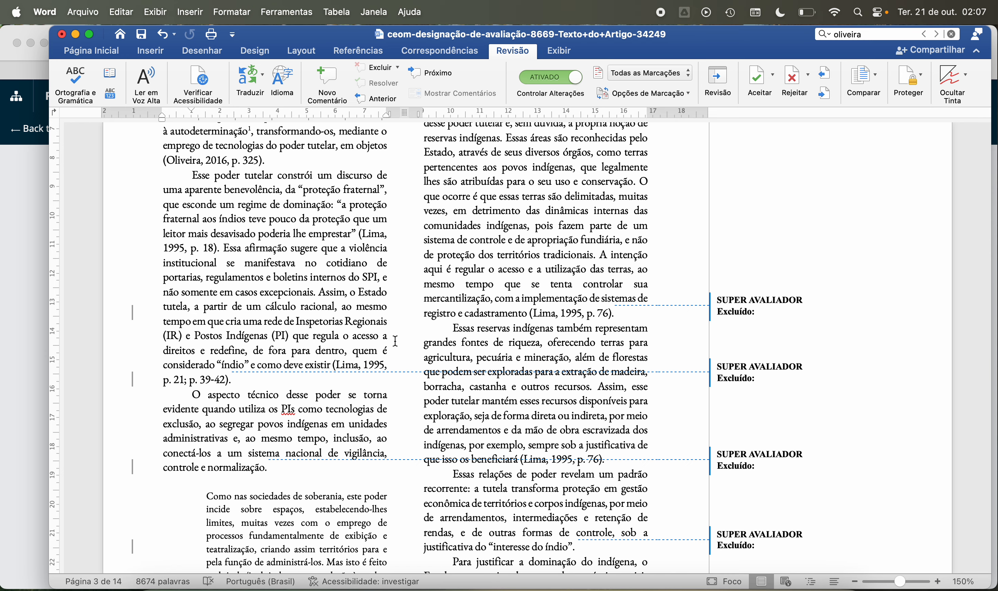
pyautogui.scroll(-5, 396, 340)
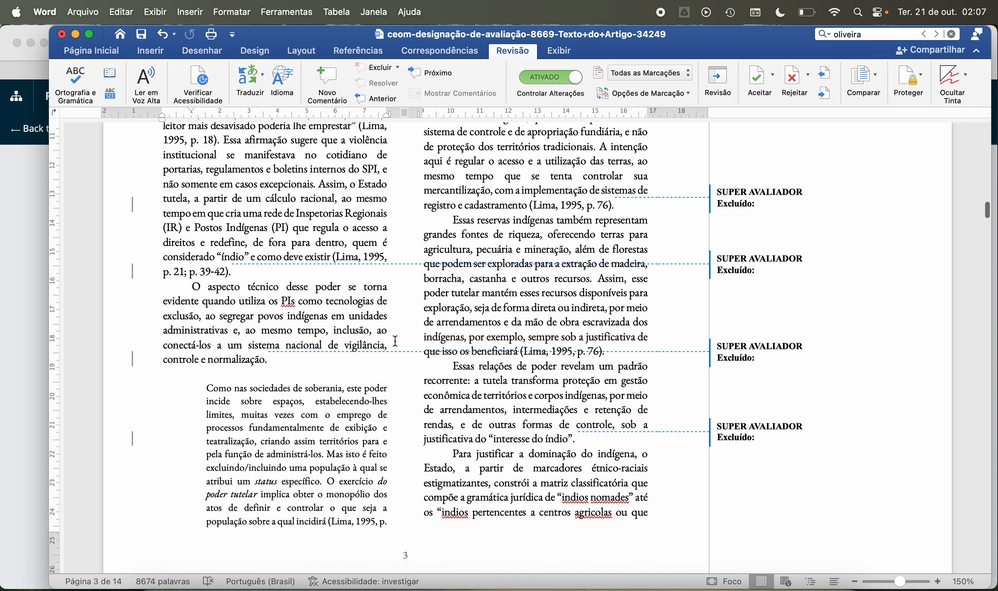
pyautogui.scroll(-3, 396, 340)
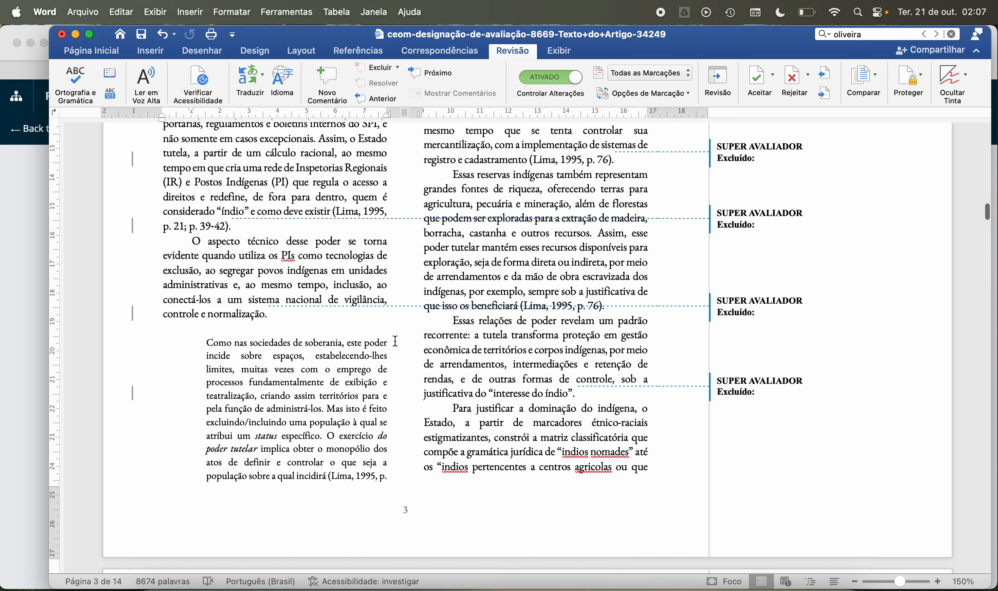
# Step: Read the page 3 paragraphs beginning "Essas reservas indígenas também representam" and "Essas relações de poder revelam um padrão recorrente"
pyautogui.scroll(-1, 395, 341)
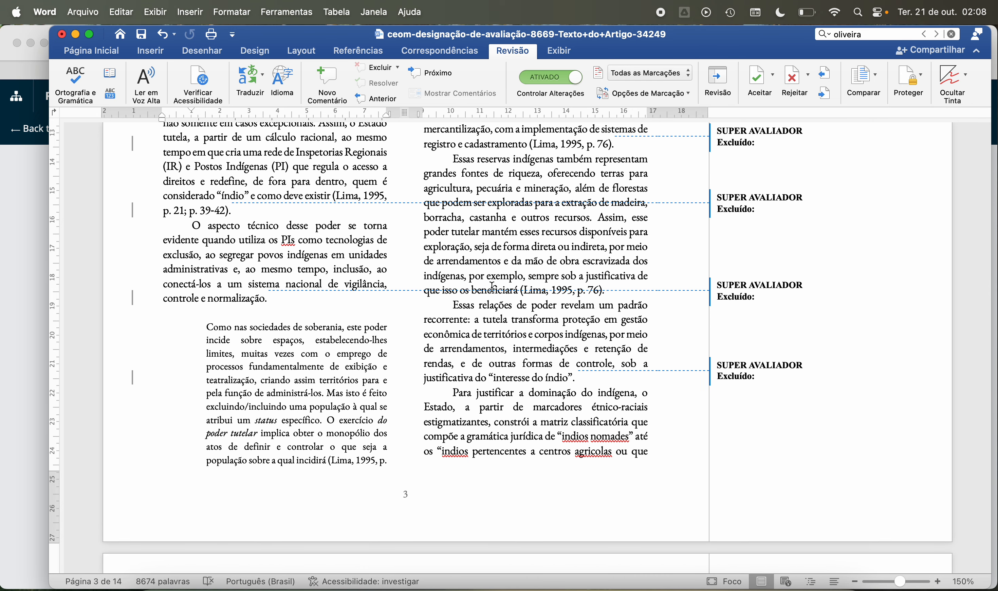
pyautogui.scroll(-2, 491, 331)
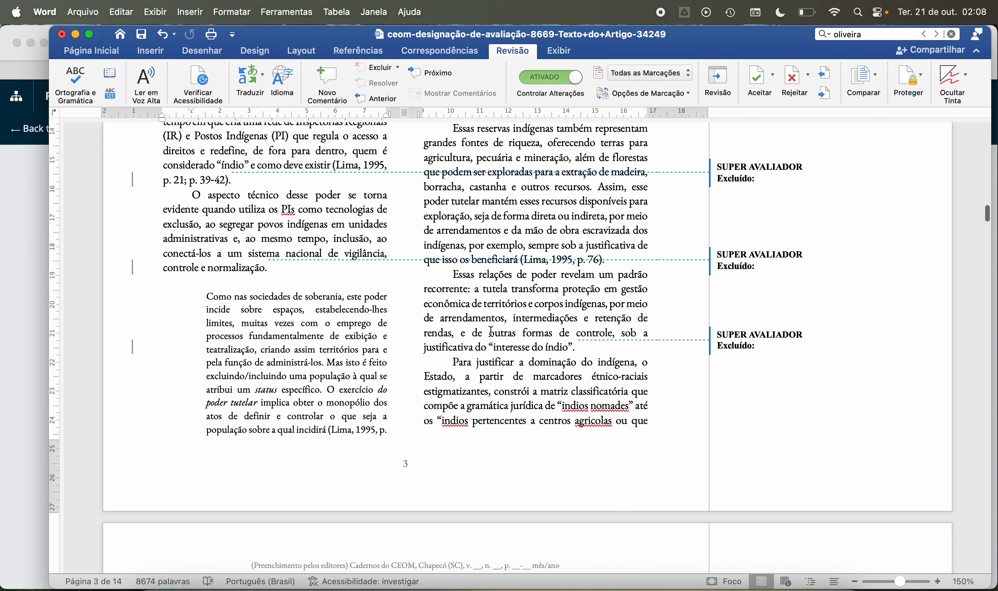
pyautogui.scroll(-2, 551, 340)
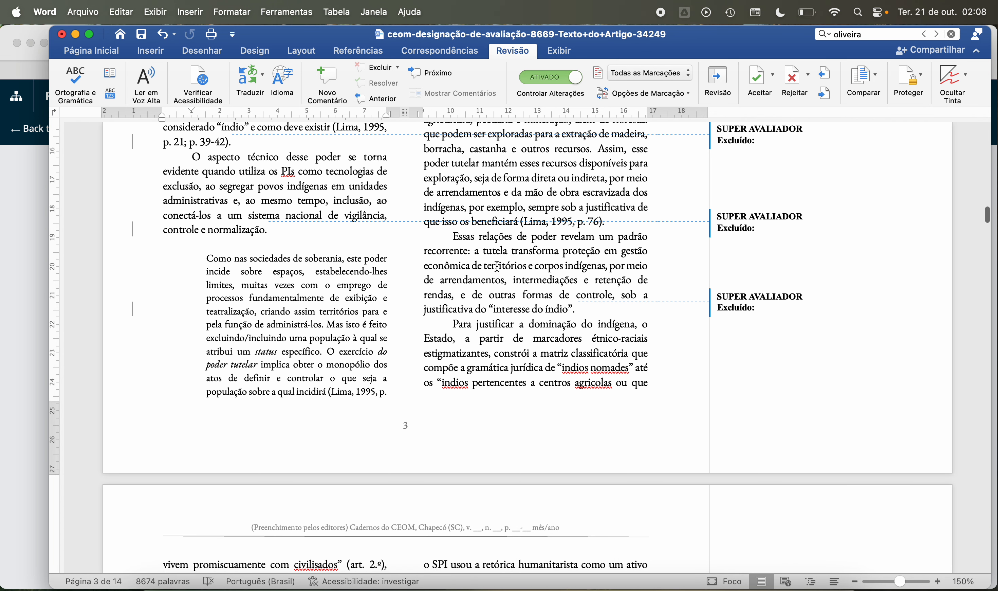
pyautogui.scroll(-4, 497, 267)
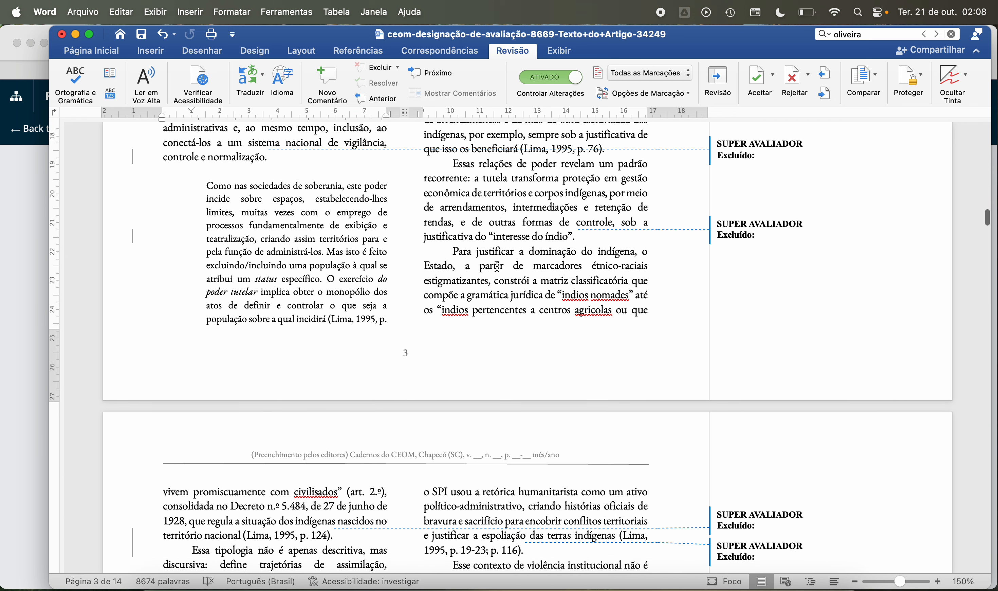
pyautogui.scroll(-4, 498, 266)
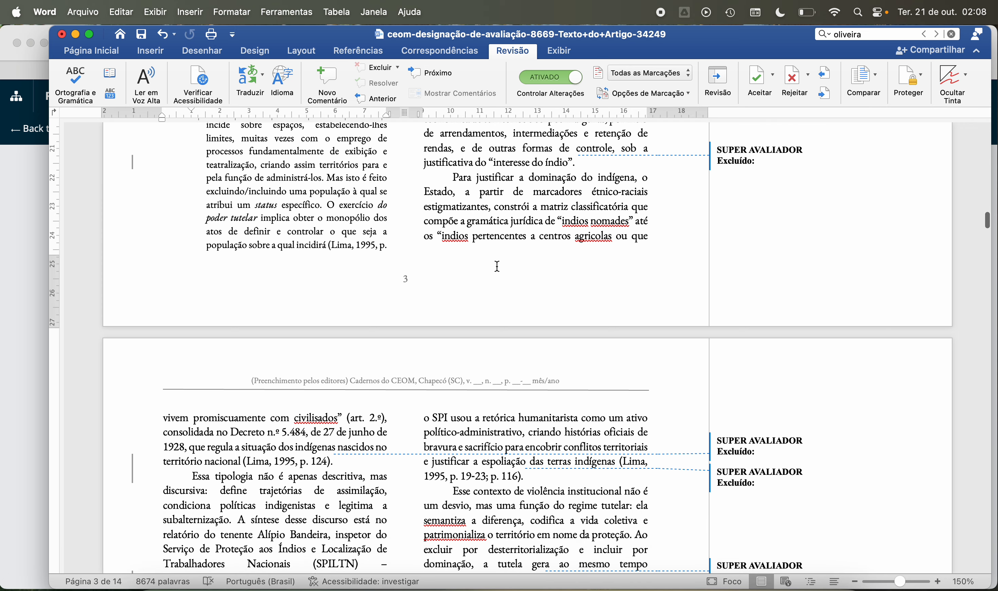
# Step: Examine the paragraph "Para justificar a dominação do indígena" across pages 3 and 4, then the following paragraph "Essa tipologia não é apenas descritiva"
pyautogui.scroll(-2, 497, 266)
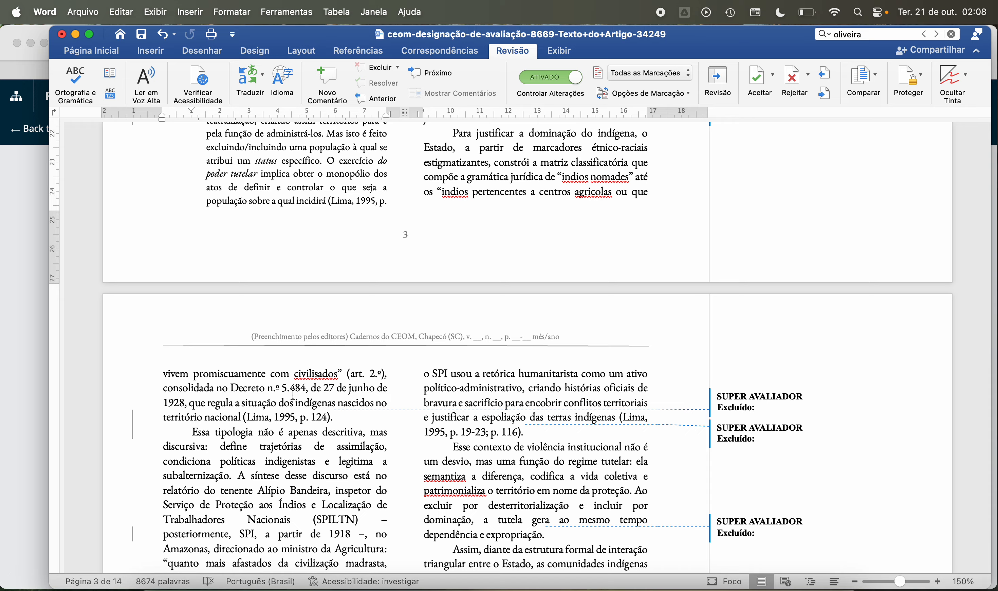
pyautogui.scroll(-5, 365, 392)
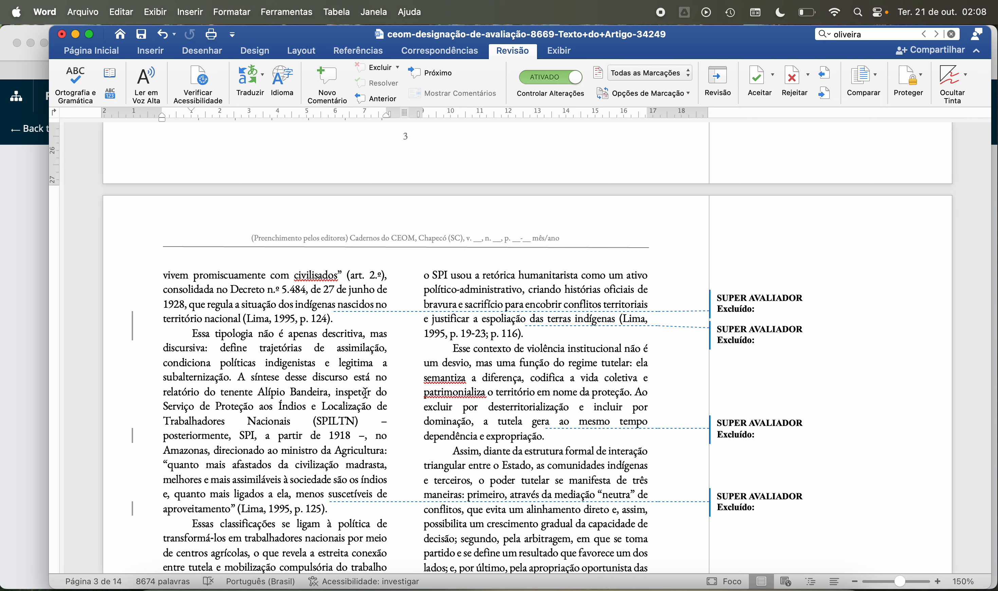
pyautogui.scroll(5, 366, 393)
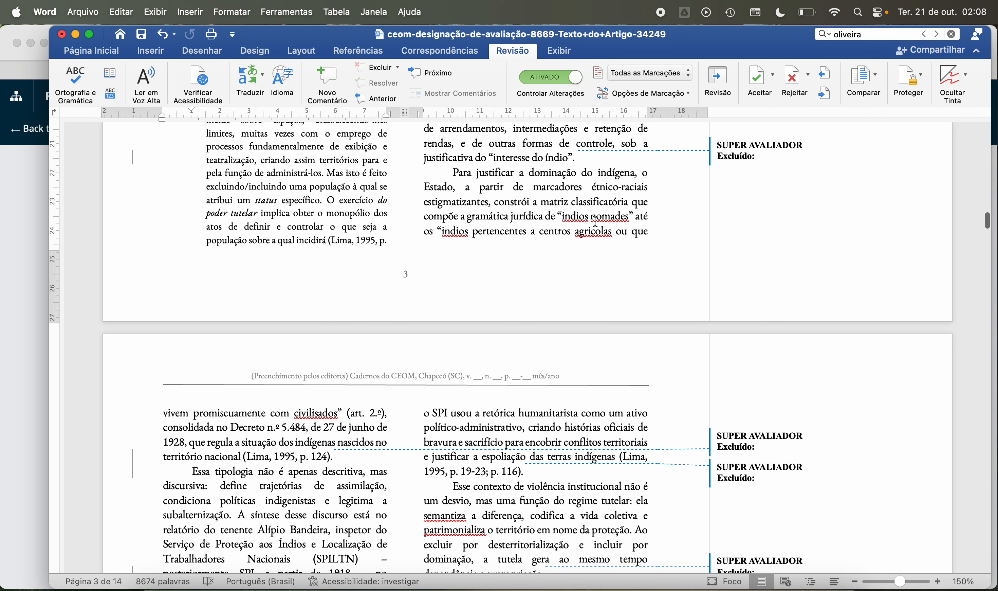
pyautogui.scroll(-2, 287, 442)
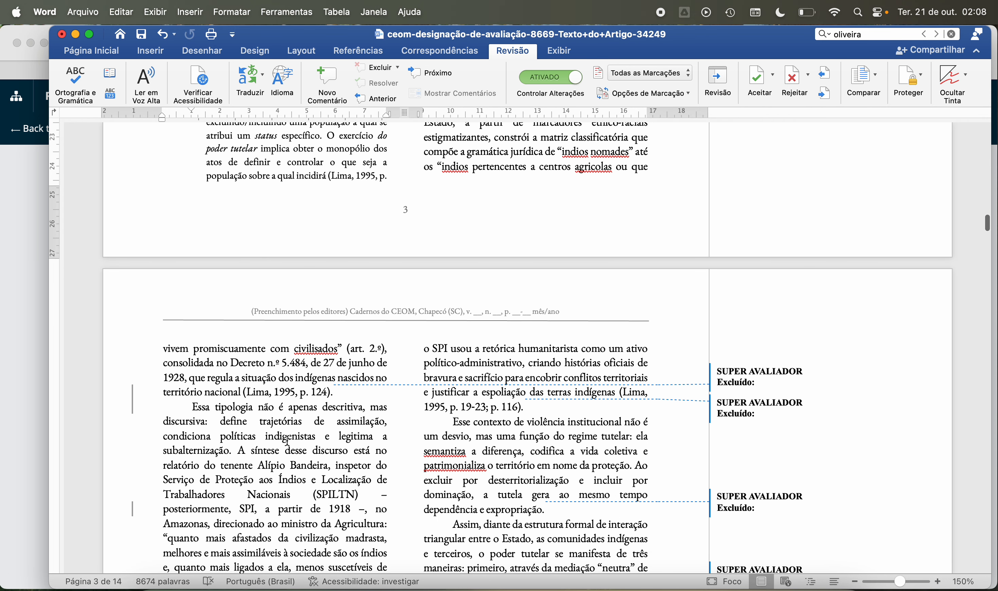
pyautogui.scroll(-1, 311, 390)
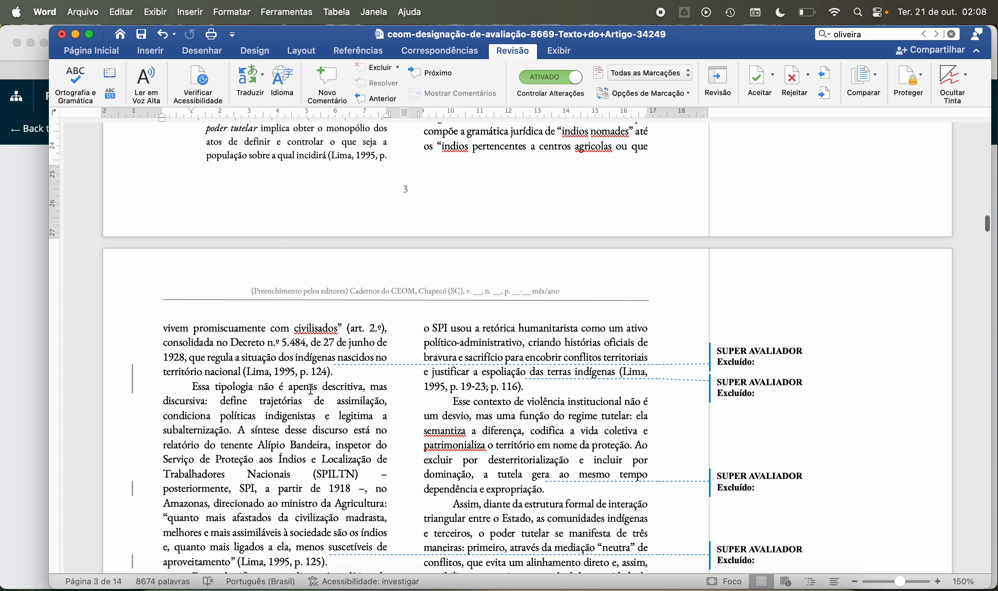
pyautogui.scroll(-2, 311, 390)
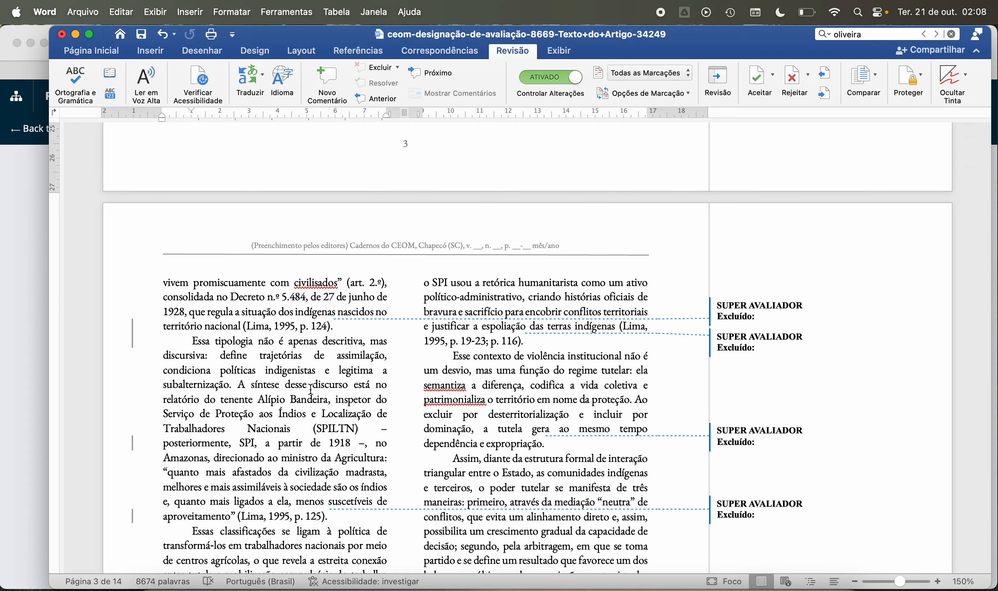
pyautogui.scroll(3, 312, 390)
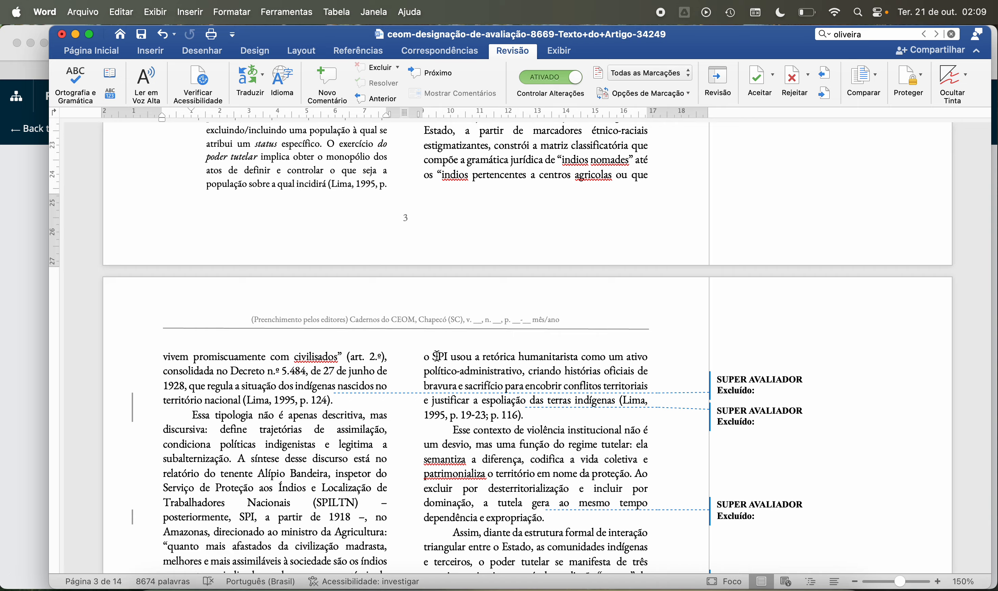
pyautogui.scroll(-5, 324, 437)
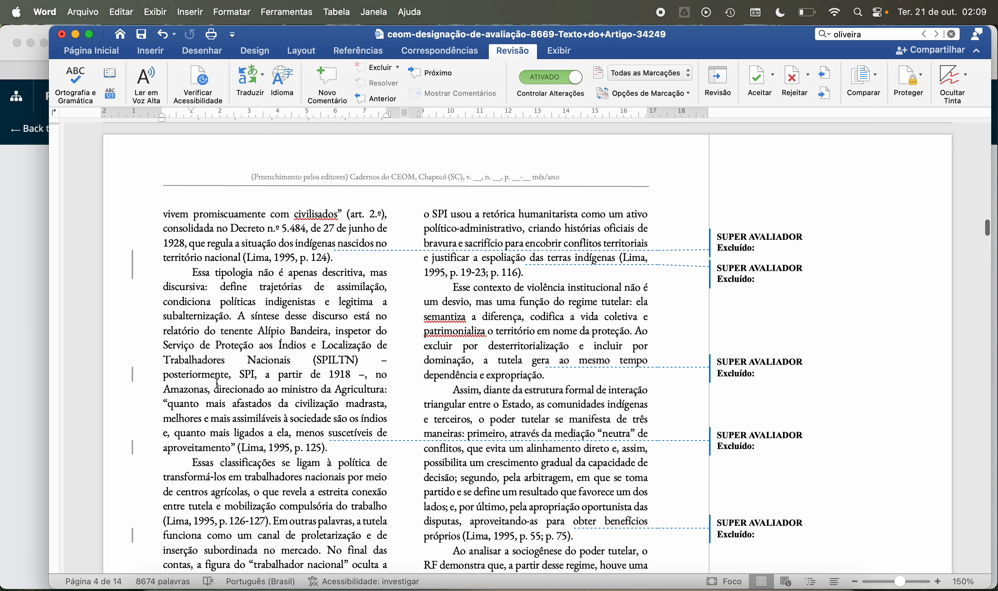
pyautogui.scroll(-2, 249, 395)
pyautogui.scroll(-4, 249, 396)
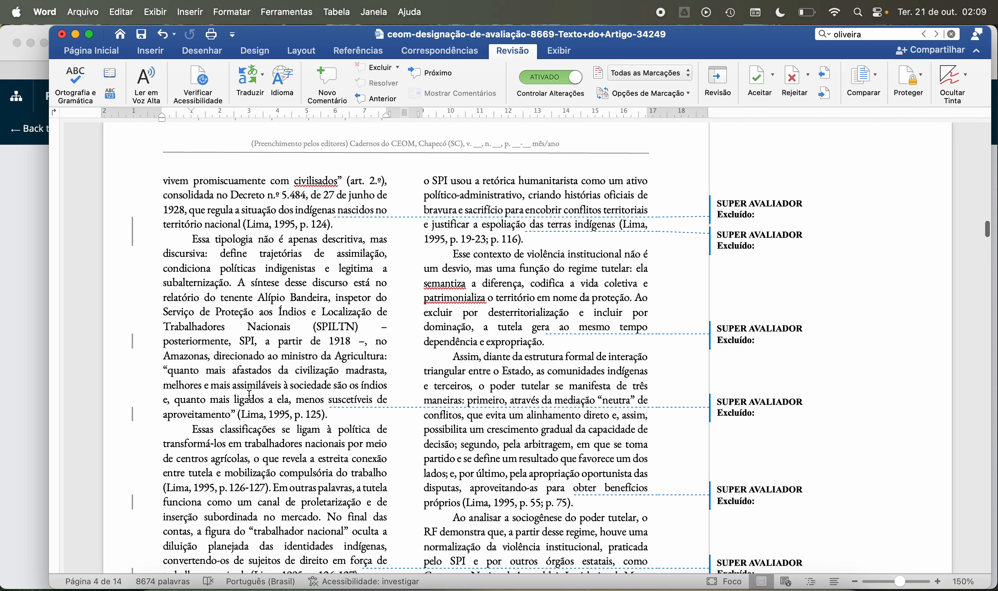
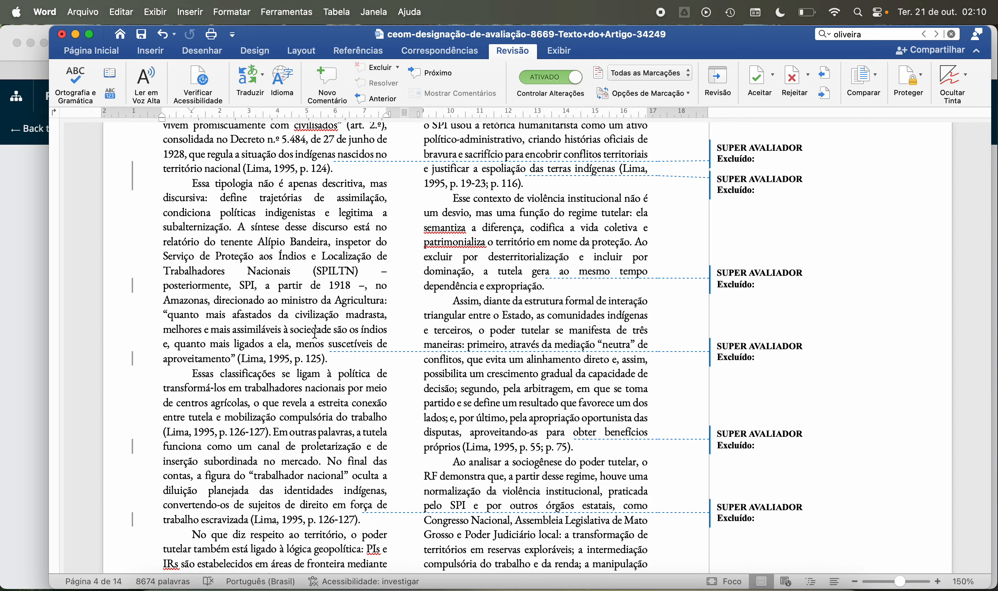
# Step: Reread the paragraph "Para justificar a dominação do indígena" from the end of page 3 to its closing citation on page 4
pyautogui.scroll(6, 315, 333)
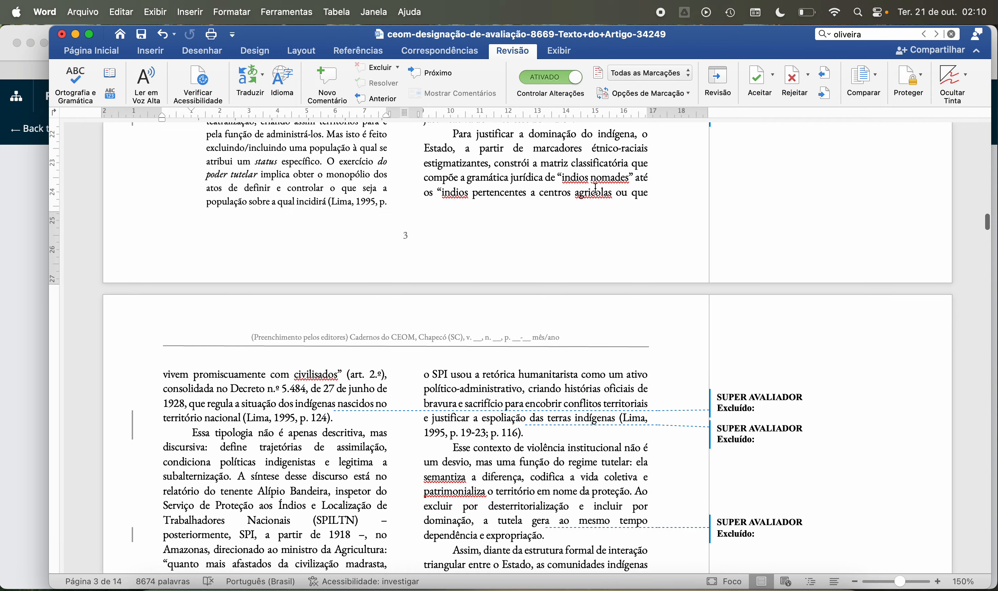
pyautogui.scroll(-3, 451, 268)
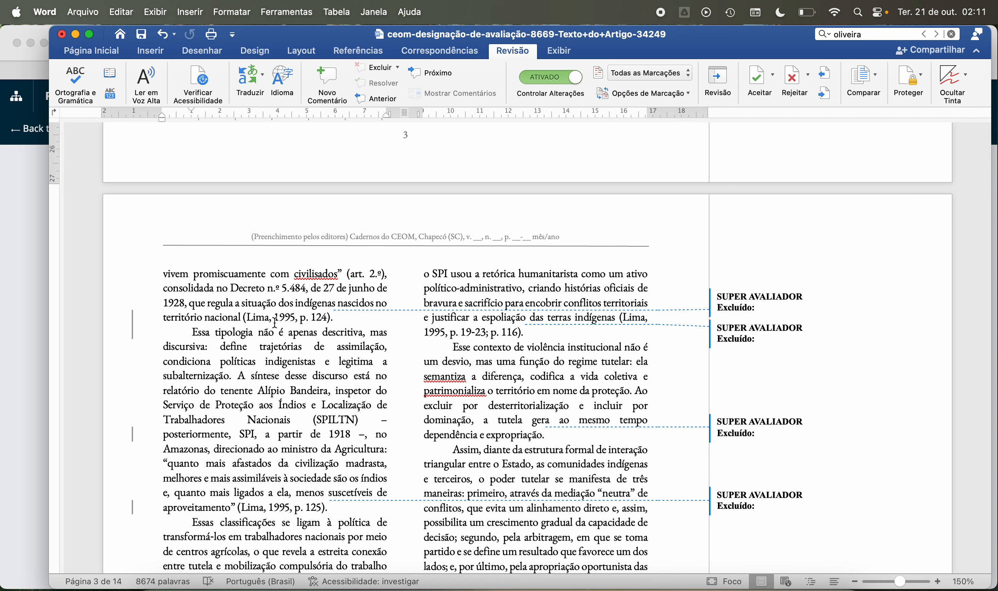
pyautogui.scroll(5, 275, 323)
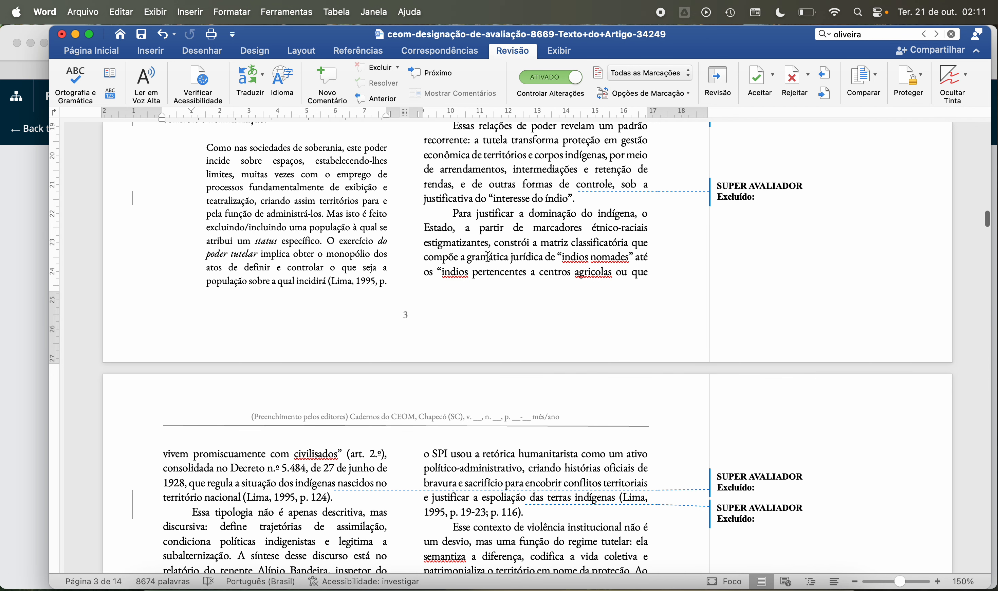
pyautogui.scroll(-3, 488, 257)
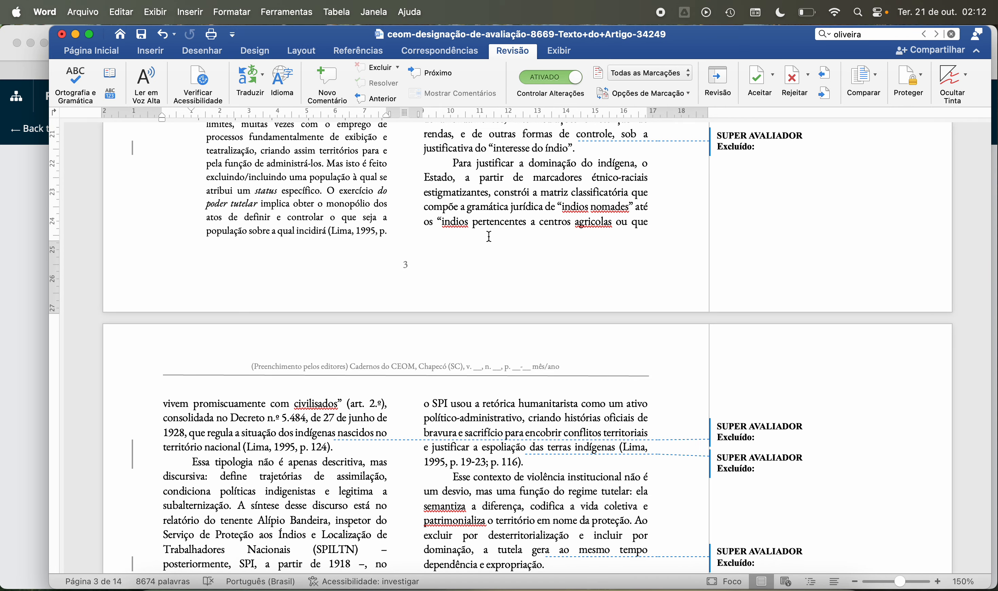
pyautogui.scroll(-5, 464, 263)
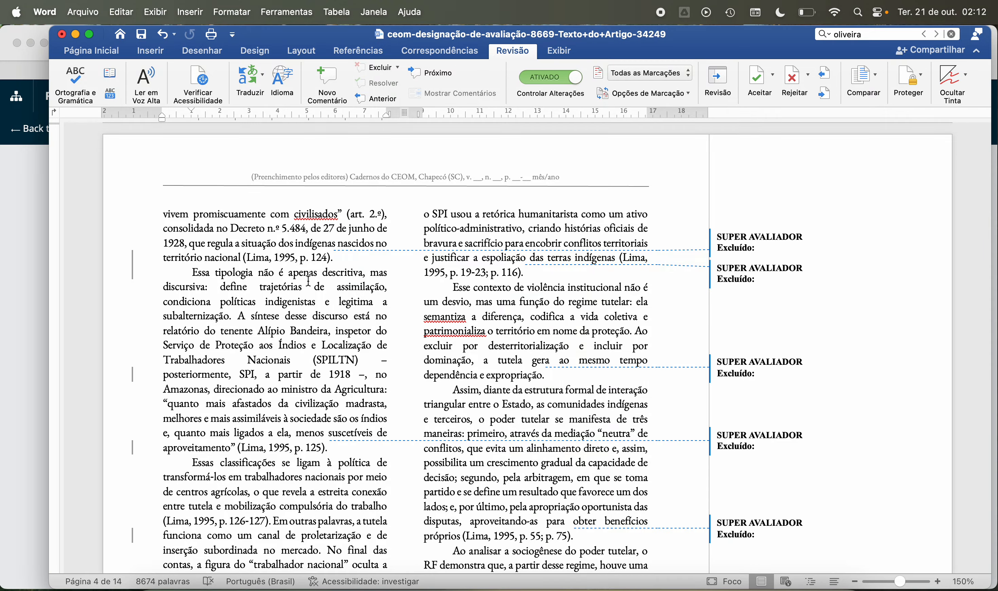
# Step: Examine the page 4 paragraph "Essa tipologia não é apenas descritiva" and the tracked deletion after its closing citation
pyautogui.scroll(-10, 309, 280)
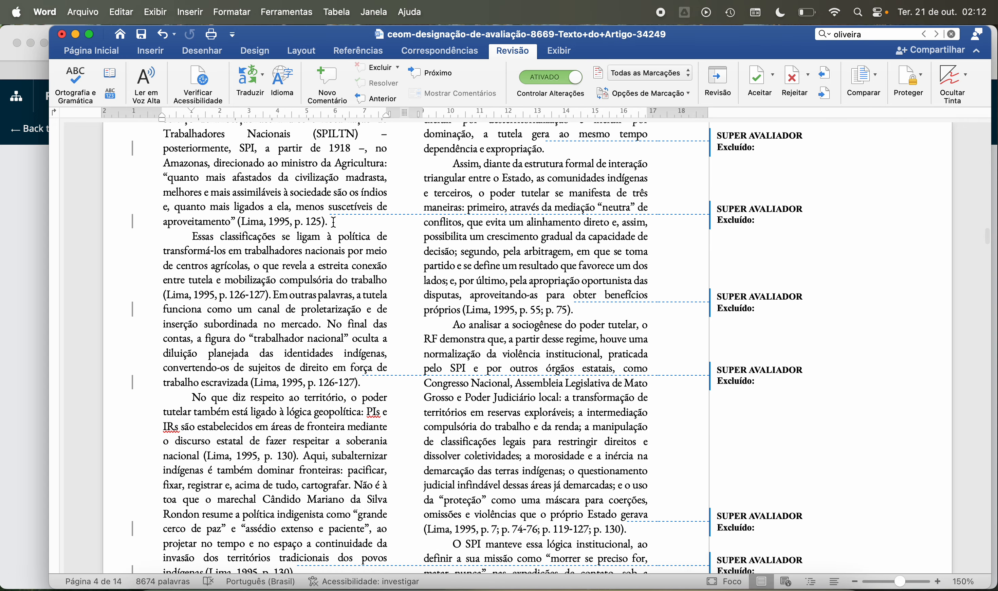
pyautogui.click(334, 222)
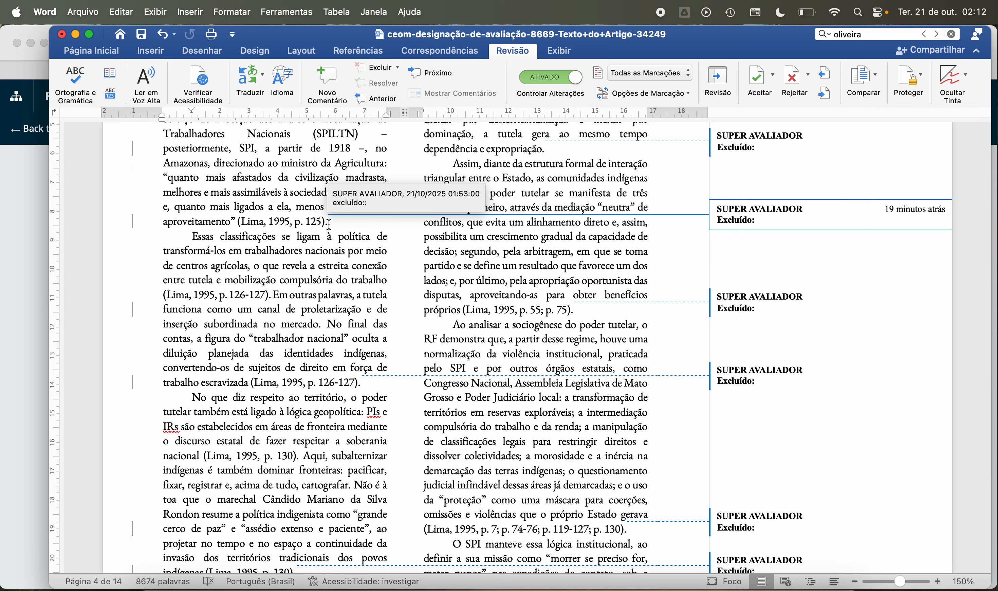
pyautogui.scroll(2, 261, 235)
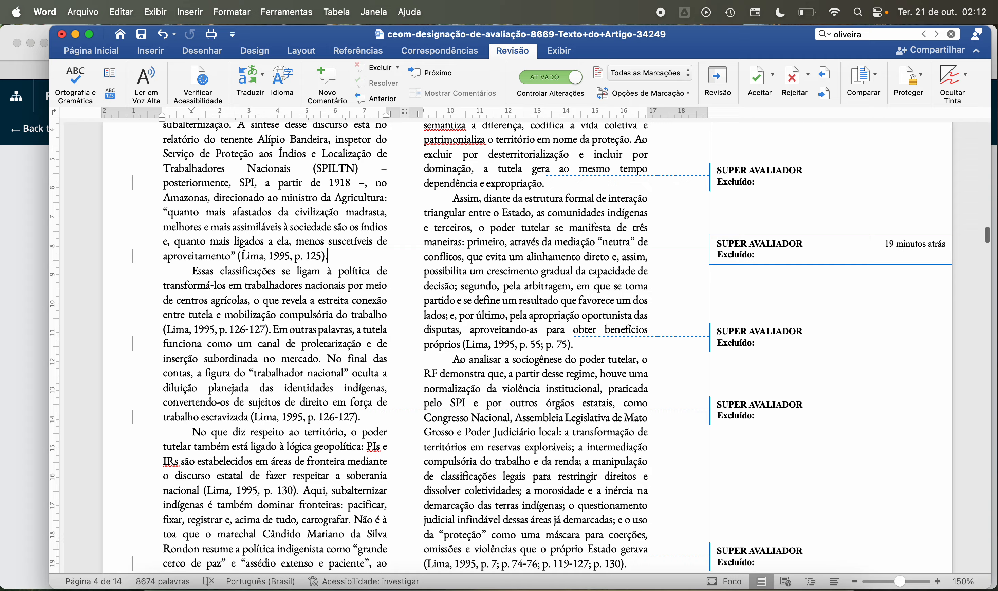
pyautogui.scroll(5, 243, 245)
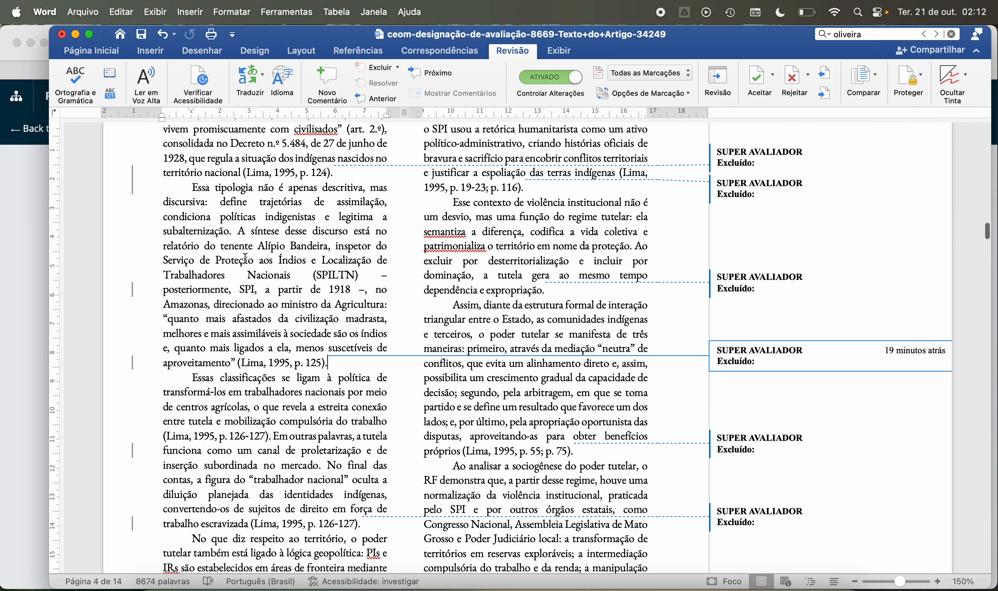
pyautogui.scroll(-6, 243, 255)
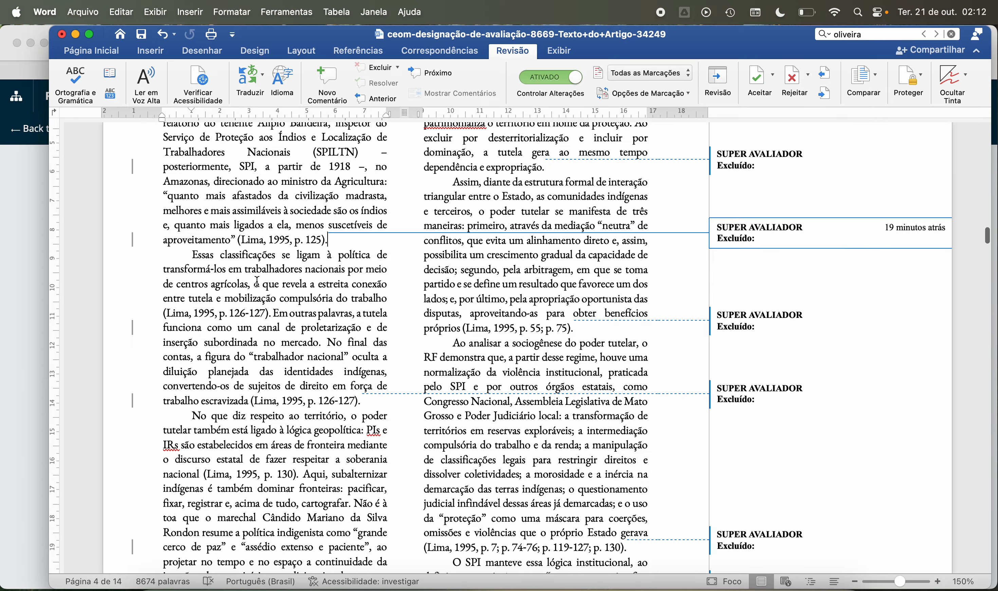
pyautogui.scroll(6, 257, 280)
pyautogui.scroll(2, 258, 281)
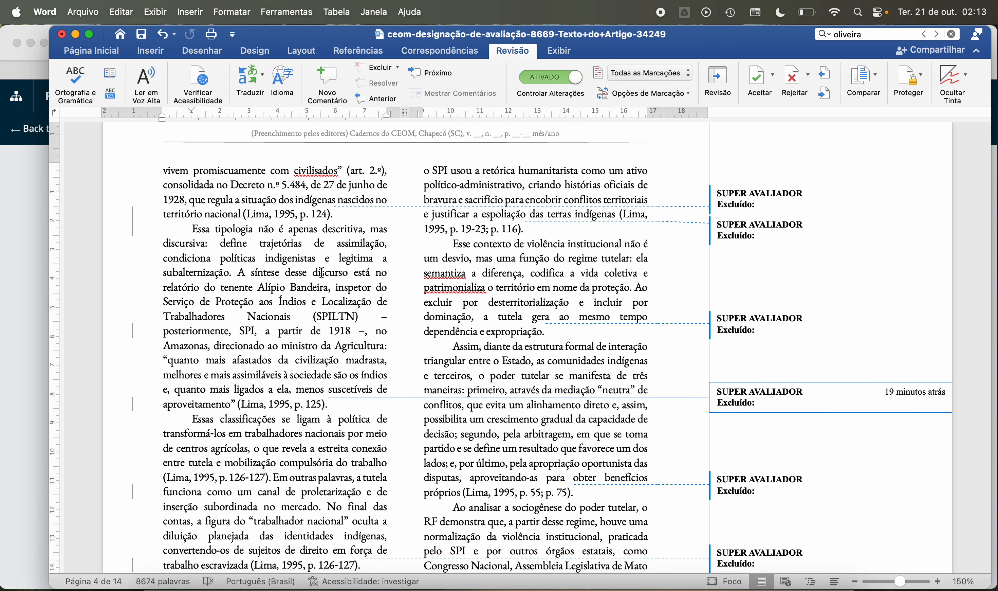
pyautogui.scroll(-2, 322, 274)
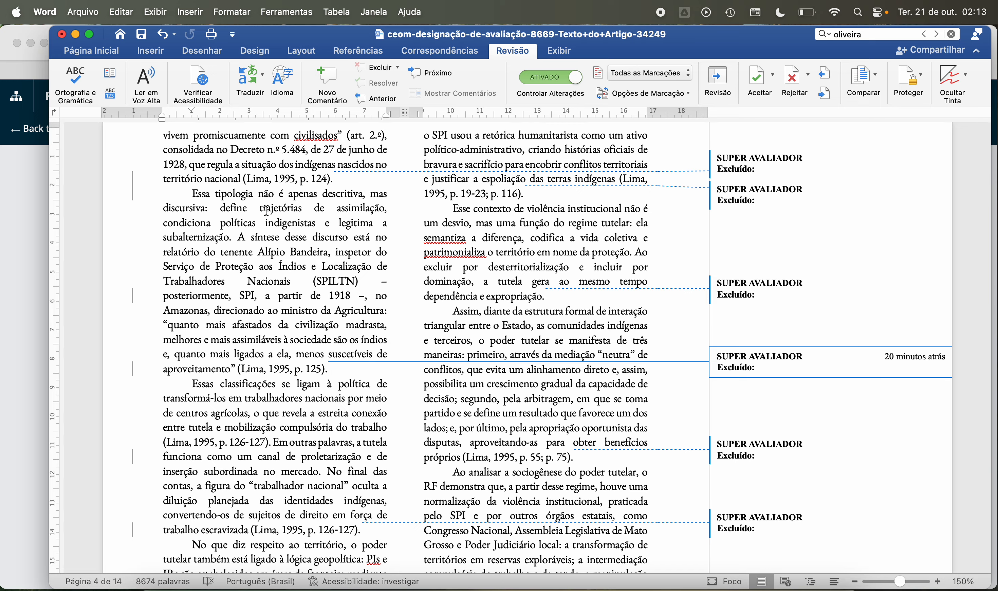
# Step: Read the page 4 paragraph "Essas classificações se ligam à política" through its closing citation
pyautogui.scroll(-5, 266, 210)
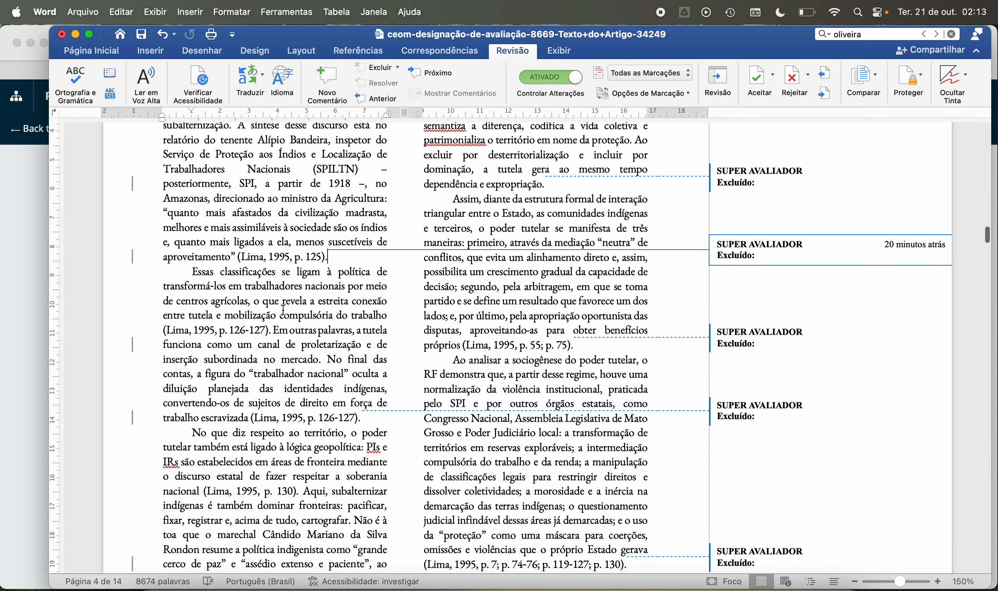
pyautogui.scroll(-3, 245, 358)
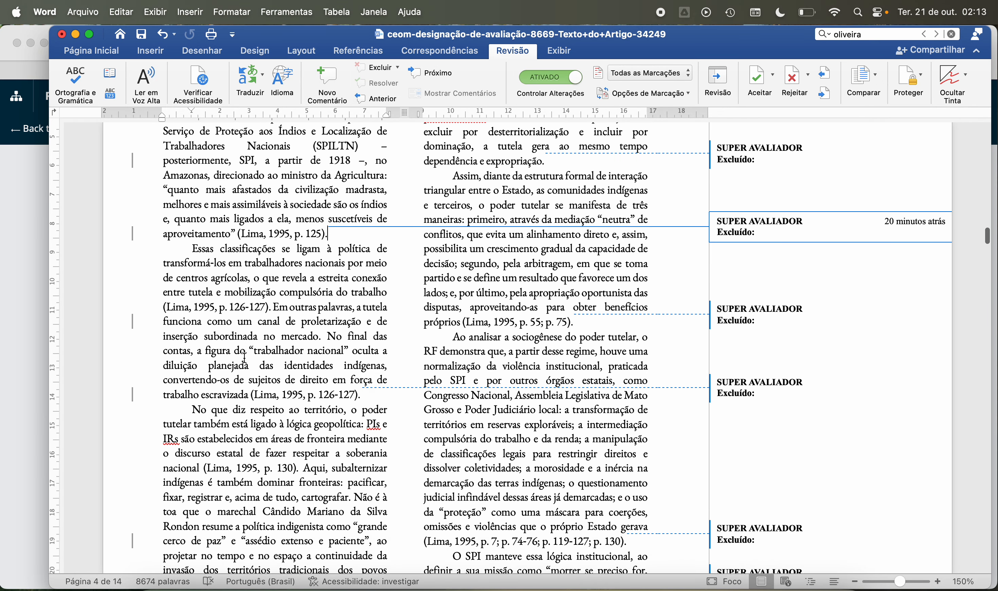
pyautogui.scroll(-2, 223, 336)
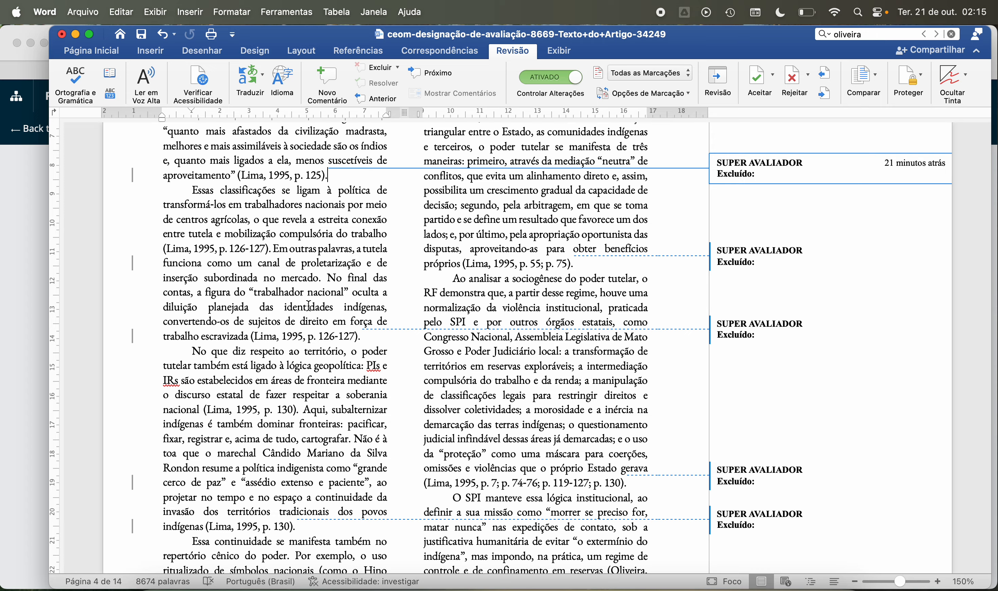
pyautogui.scroll(-5, 251, 341)
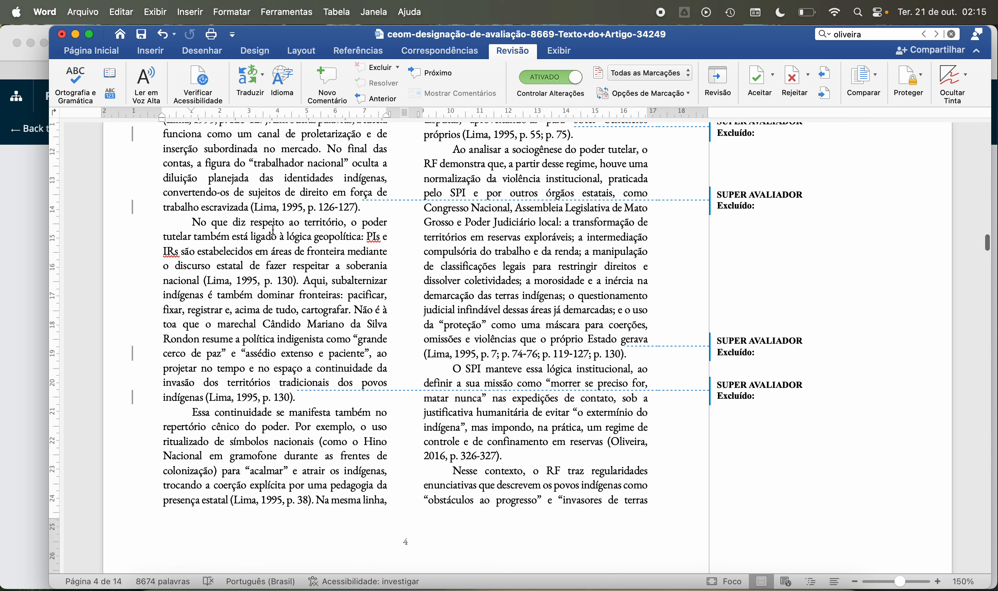
# Step: Recheck the passage on the legal classification of indigenous people, from "indios nomades" on page 3 through "Essa tipologia" on page 4
pyautogui.scroll(3, 233, 270)
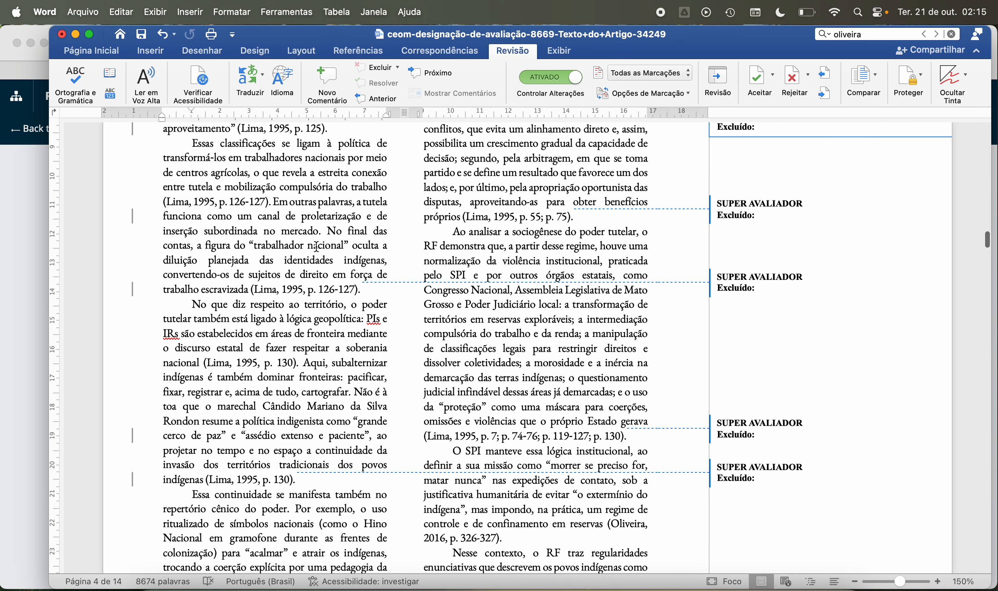
pyautogui.scroll(10, 327, 129)
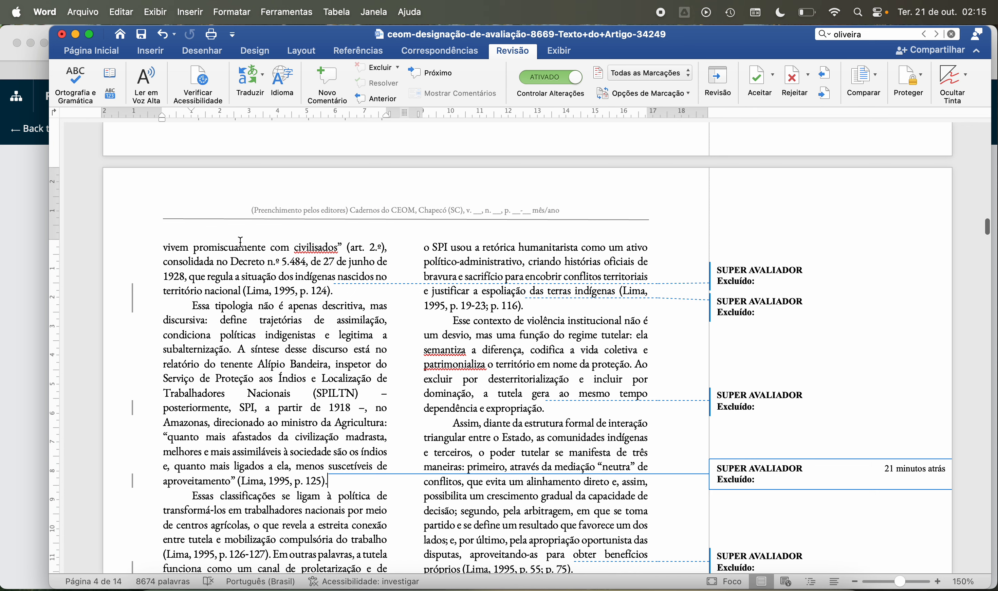
pyautogui.scroll(2, 337, 301)
pyautogui.scroll(8, 336, 301)
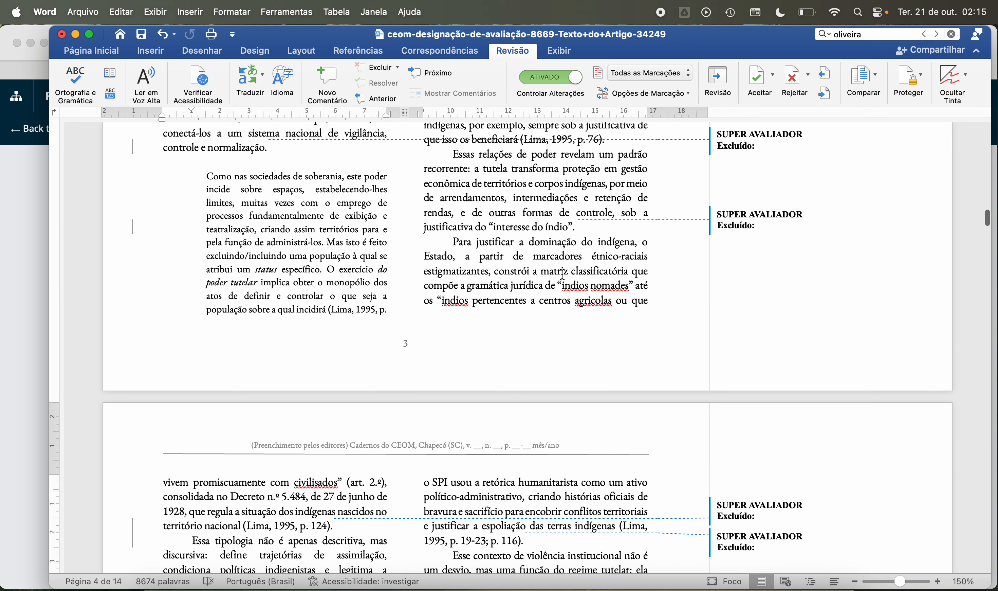
pyautogui.scroll(-13, 408, 327)
pyautogui.scroll(-4, 308, 318)
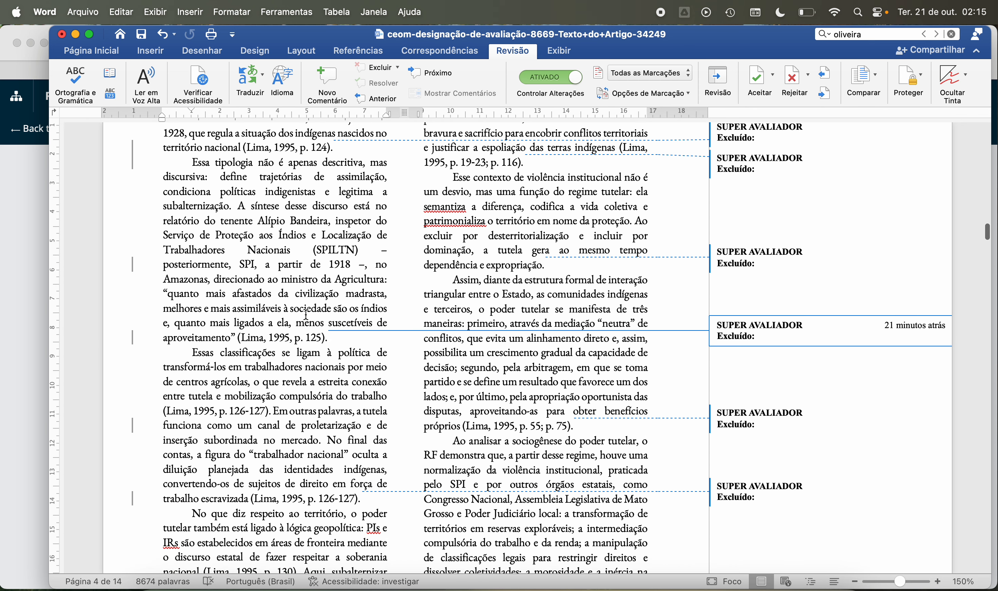
# Step: Read the page 4 paragraphs beginning "No que diz respeito ao território" and "Essa continuidade se manifesta também"
pyautogui.scroll(-2, 306, 316)
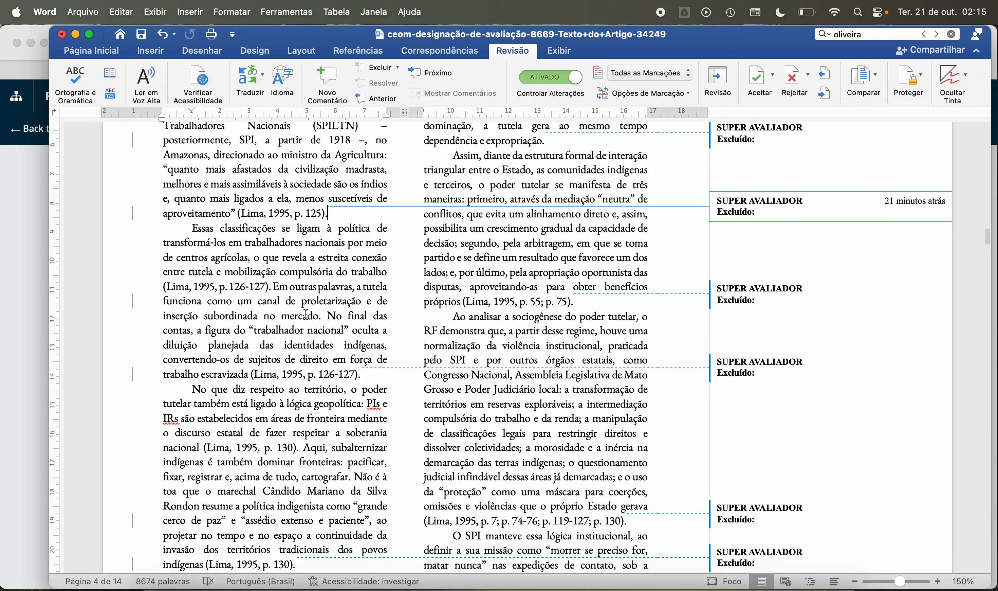
pyautogui.scroll(-5, 306, 315)
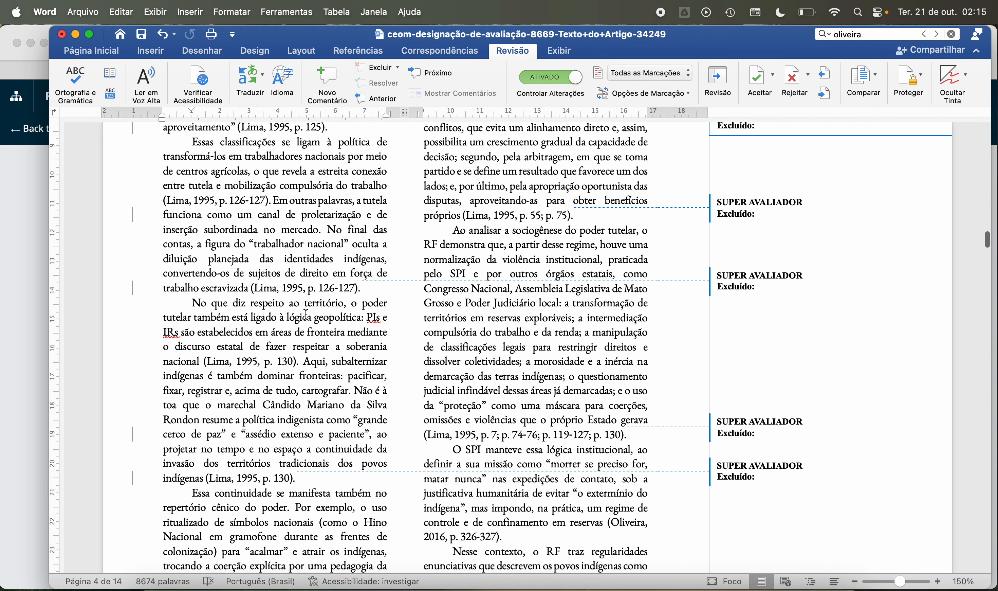
pyautogui.scroll(-2, 306, 314)
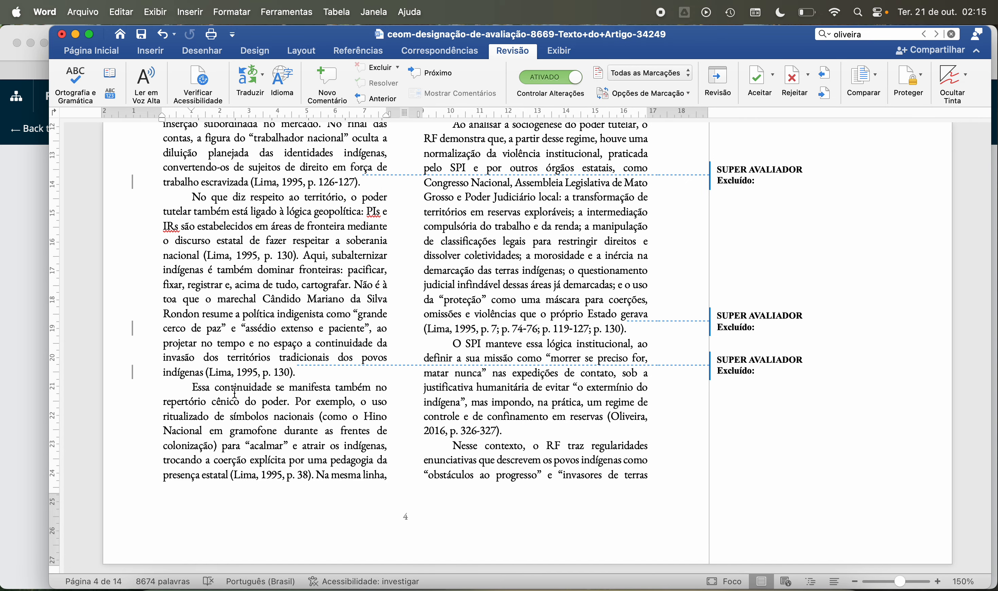
pyautogui.scroll(-5, 246, 411)
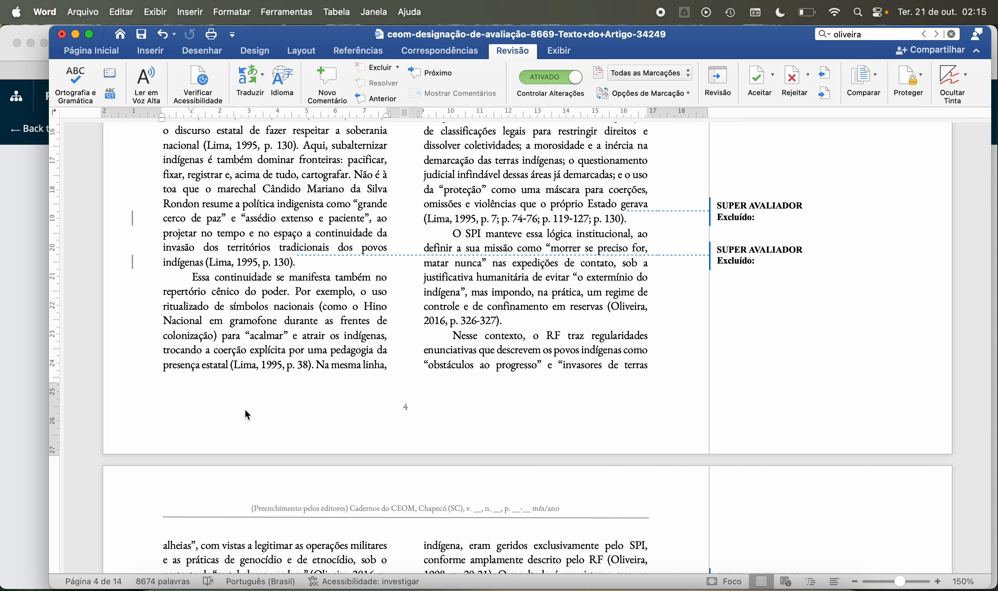
pyautogui.scroll(-2, 245, 410)
# Step: Read the passage "o SPI usou a retórica humanitarista" opening page 4's second column and inspect the tracked deletion after its citation
pyautogui.scroll(2, 244, 410)
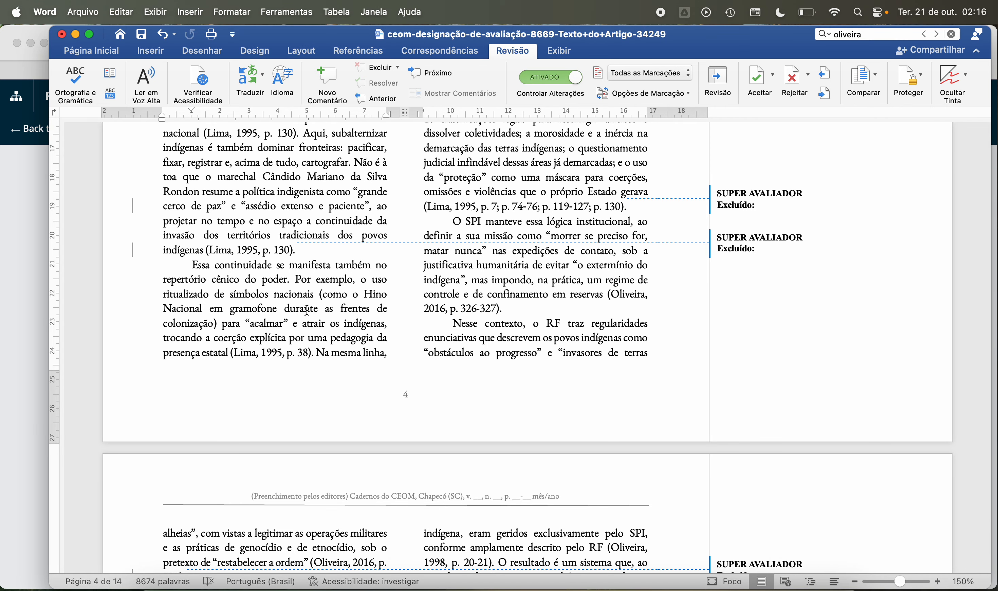
pyautogui.scroll(3, 307, 310)
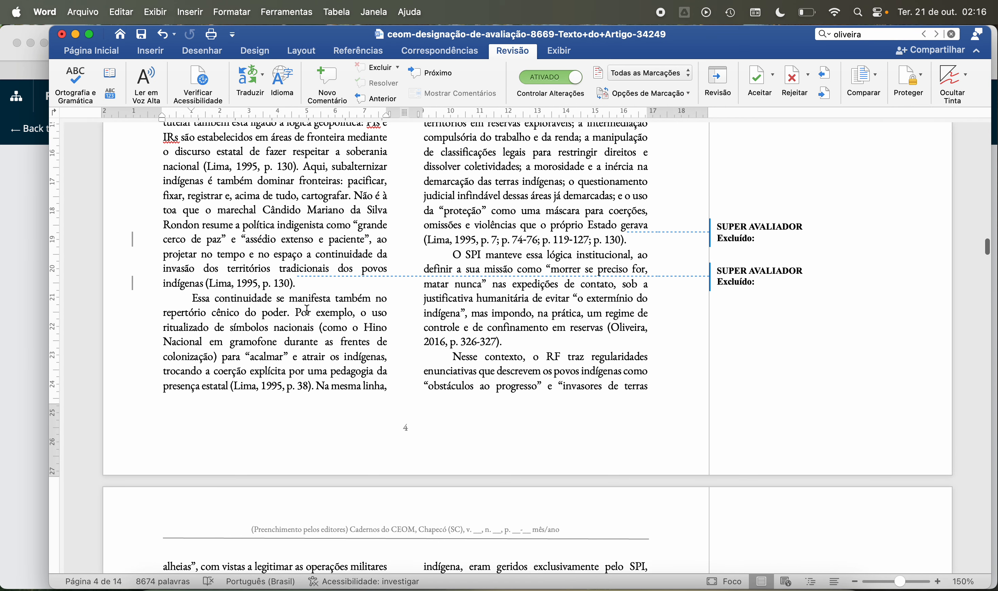
pyautogui.scroll(8, 307, 310)
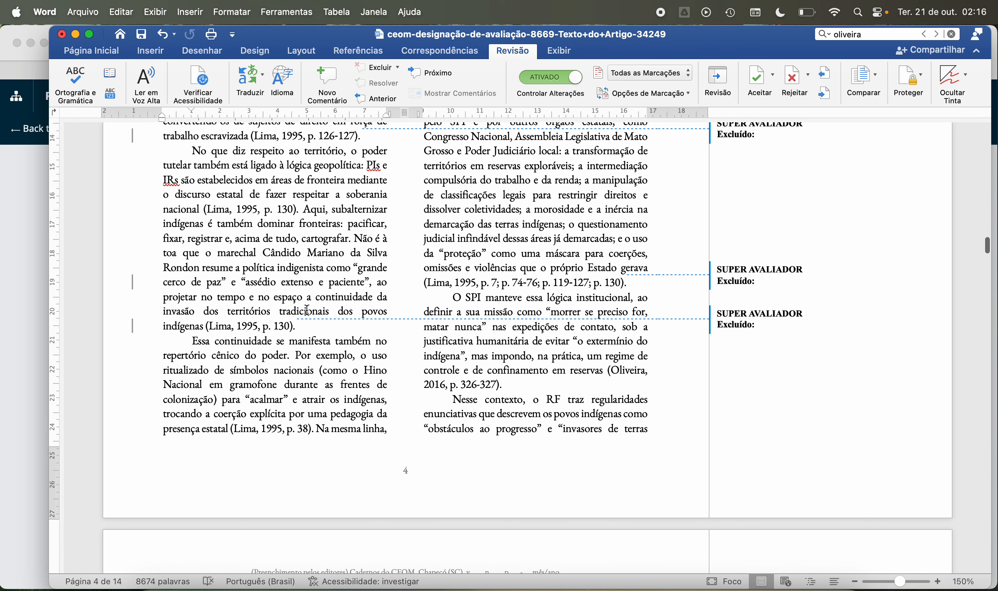
pyautogui.scroll(14, 307, 310)
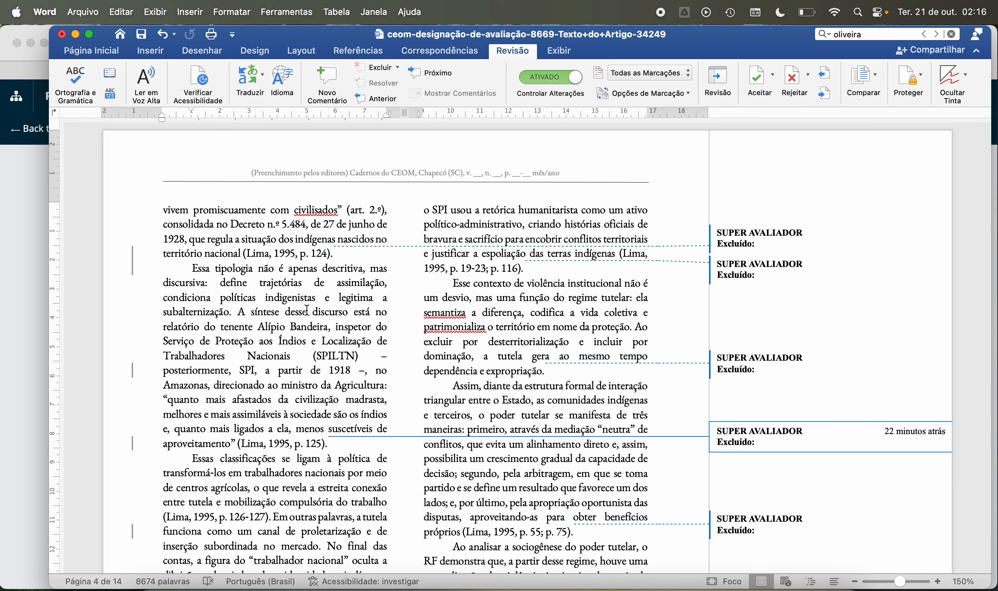
pyautogui.scroll(-1, 306, 310)
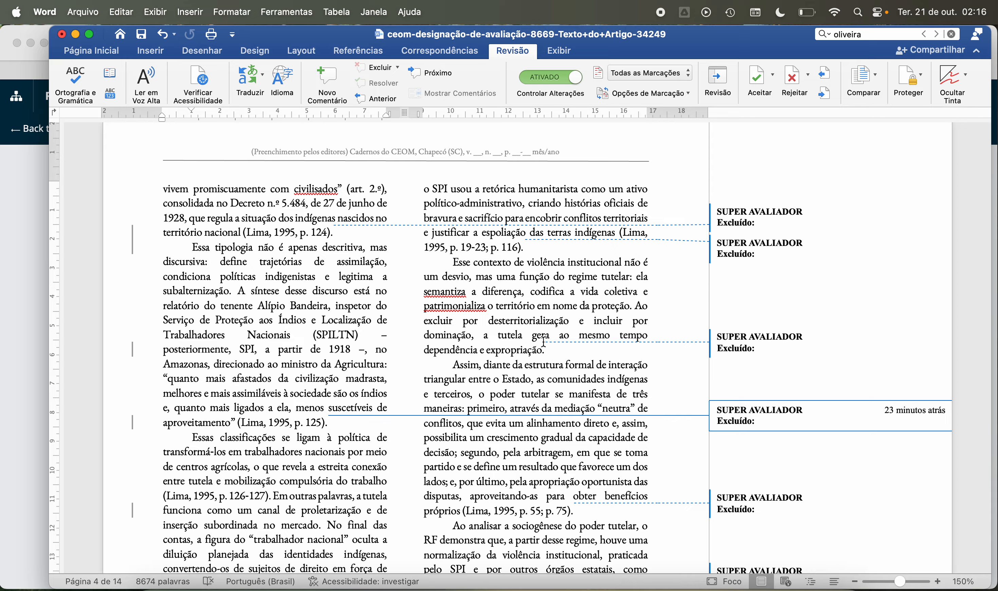
pyautogui.click(552, 351)
pyautogui.click(617, 254)
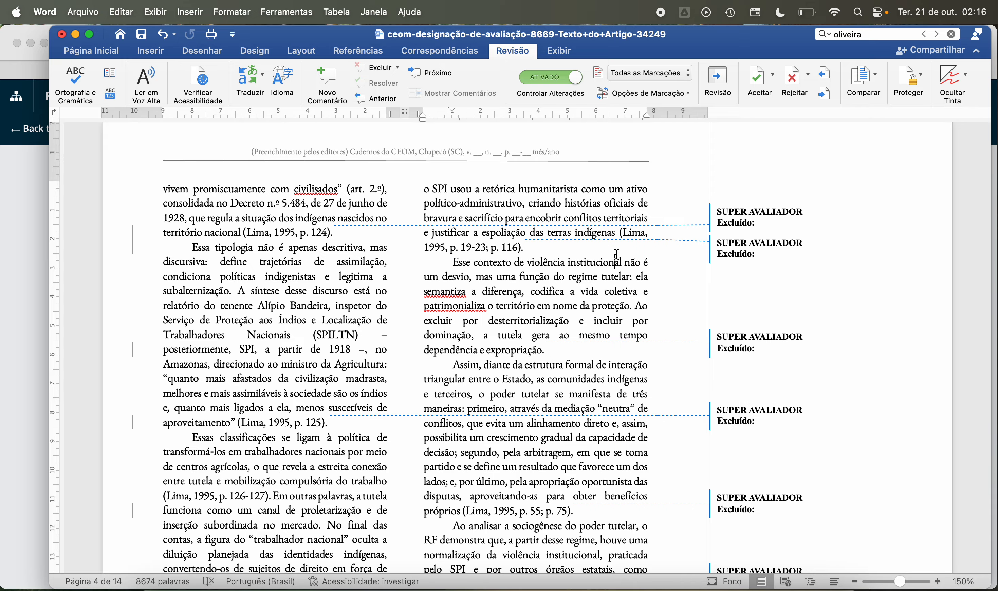
pyautogui.click(584, 245)
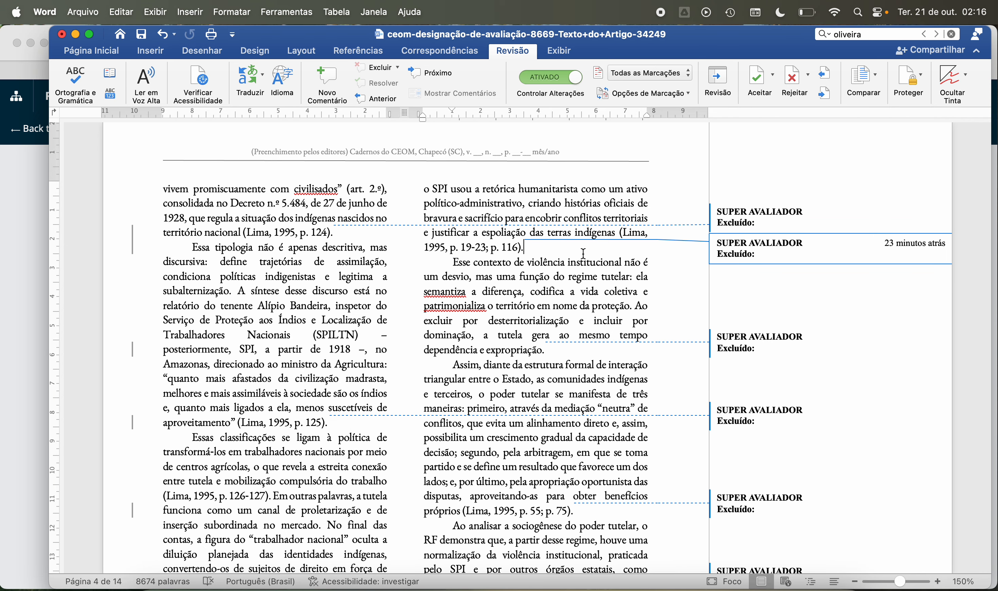
# Step: Read the page 4 paragraphs "Esse contexto de violência institucional" and "Assim, diante da estrutura formal de interação triangular"
pyautogui.scroll(-3, 527, 337)
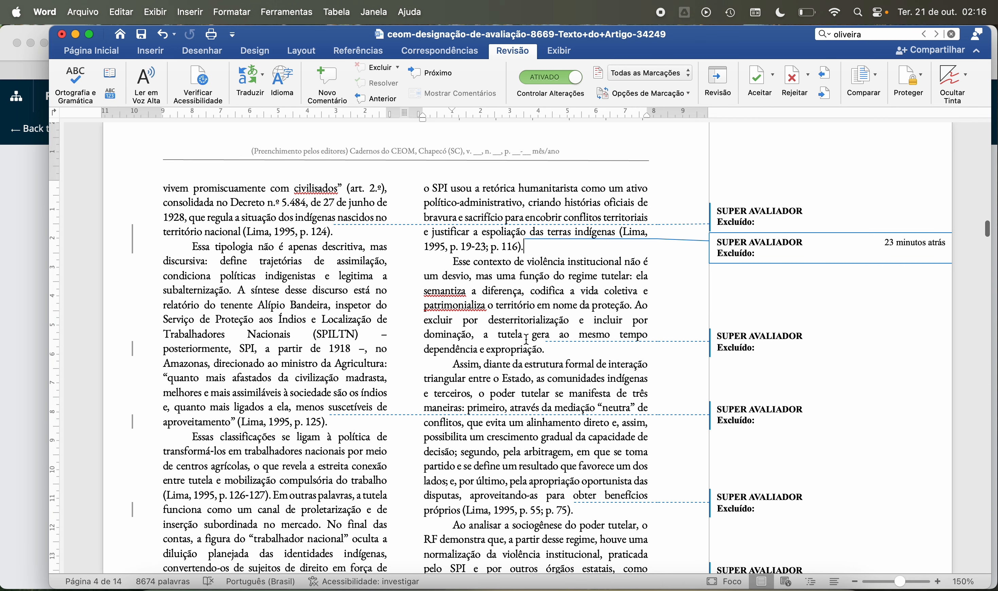
pyautogui.scroll(-4, 526, 339)
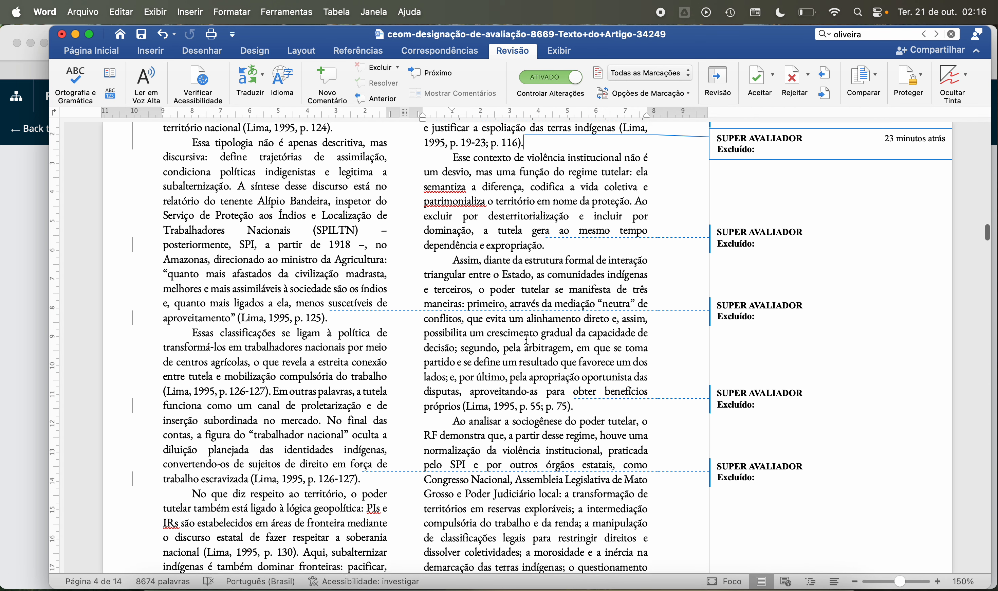
pyautogui.scroll(-2, 526, 340)
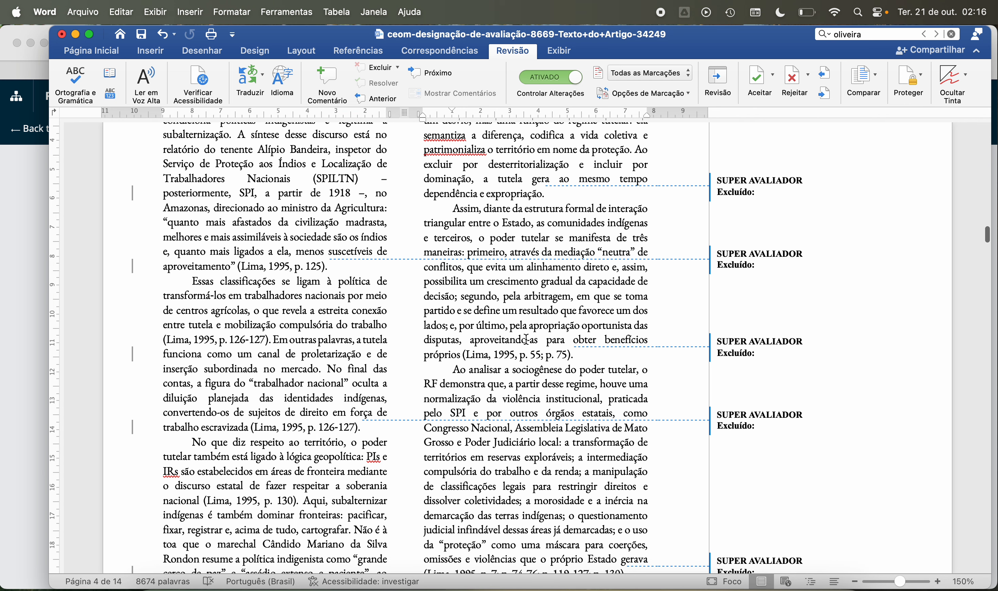
pyautogui.scroll(-2, 526, 339)
pyautogui.scroll(-1, 526, 340)
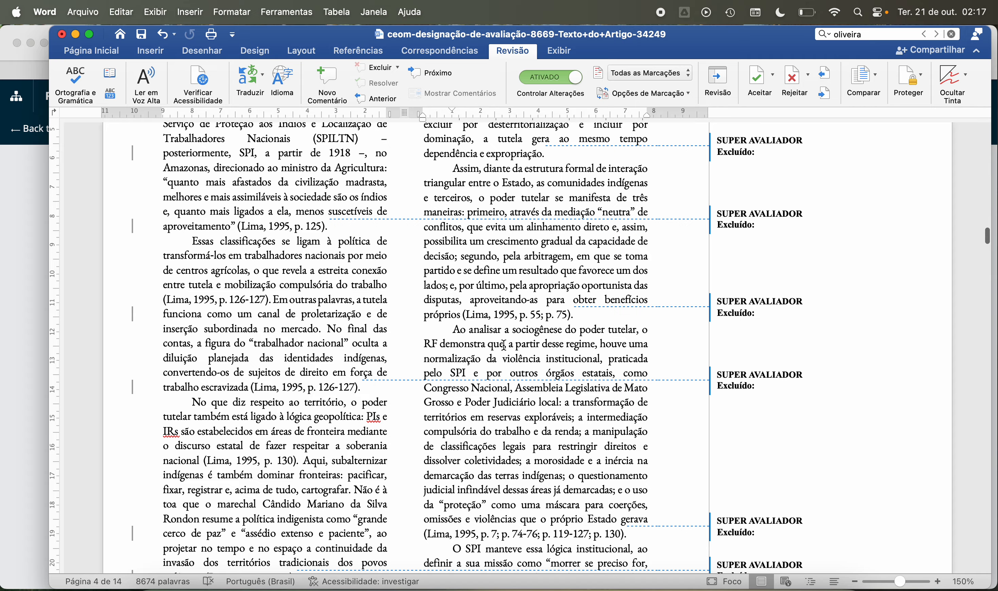
# Step: Read the page 4 paragraphs from "Ao analisar a sociogênese do poder tutelar" to "Nesse contexto, o RF traz regularidades", continuing onto page 5
pyautogui.scroll(-6, 502, 330)
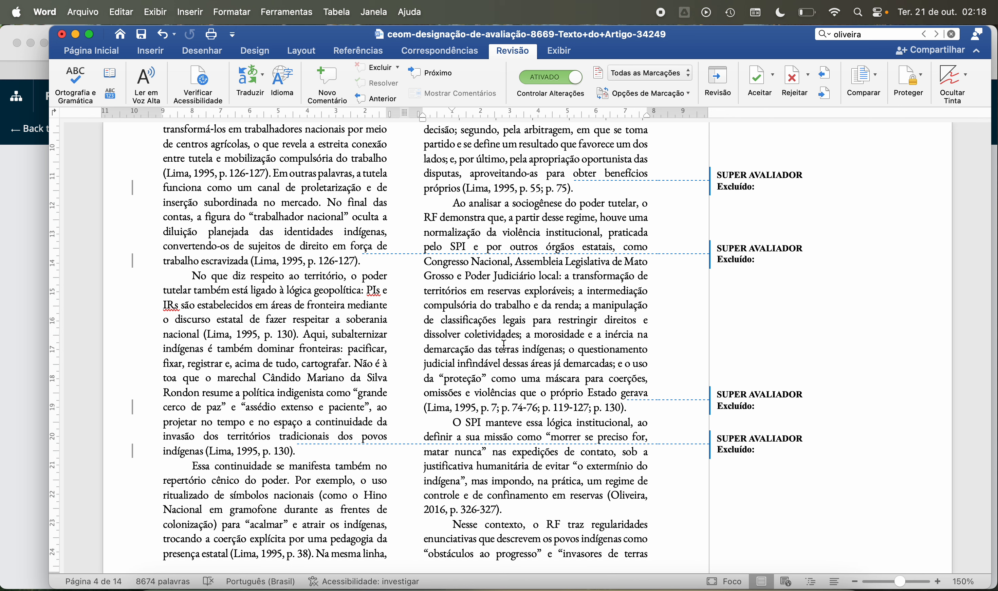
pyautogui.scroll(-5, 505, 345)
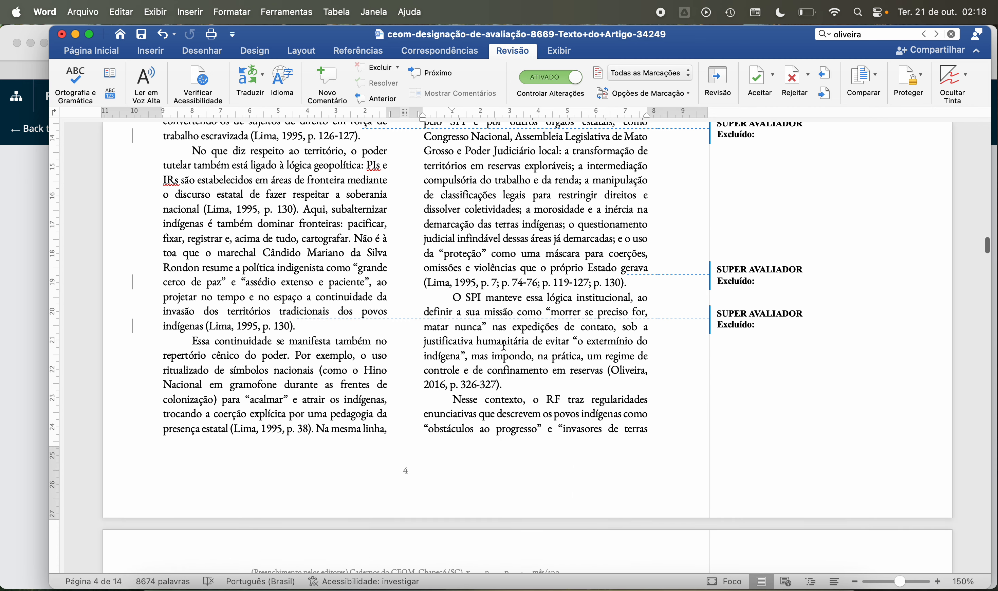
pyautogui.scroll(-3, 505, 345)
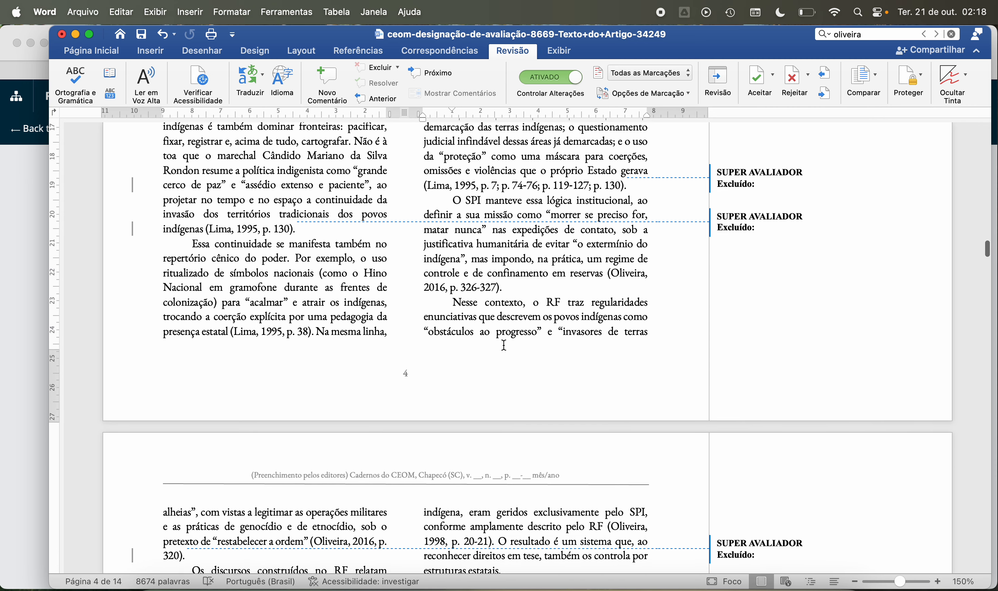
pyautogui.scroll(-1, 505, 346)
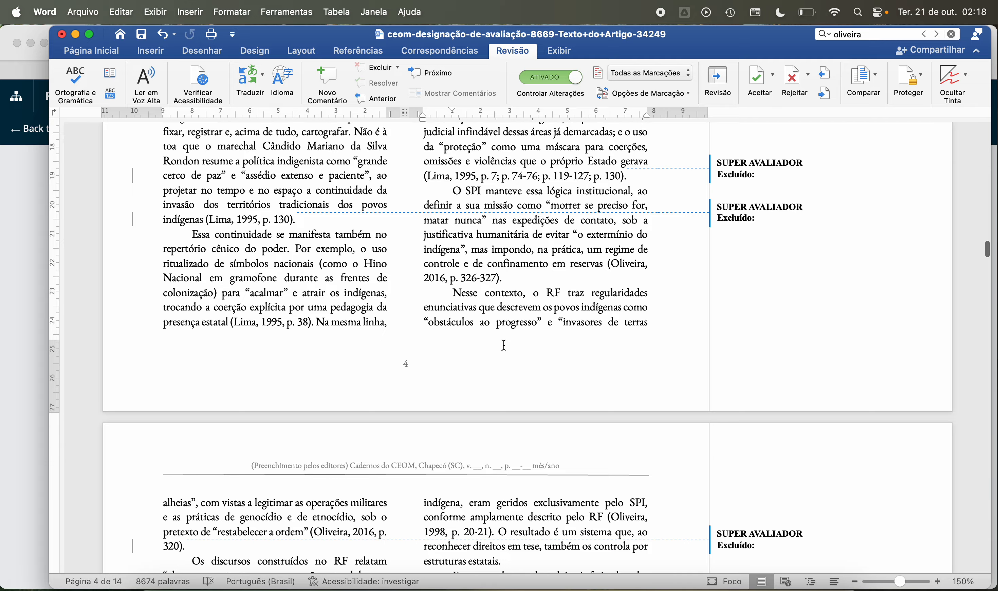
pyautogui.scroll(-1, 504, 346)
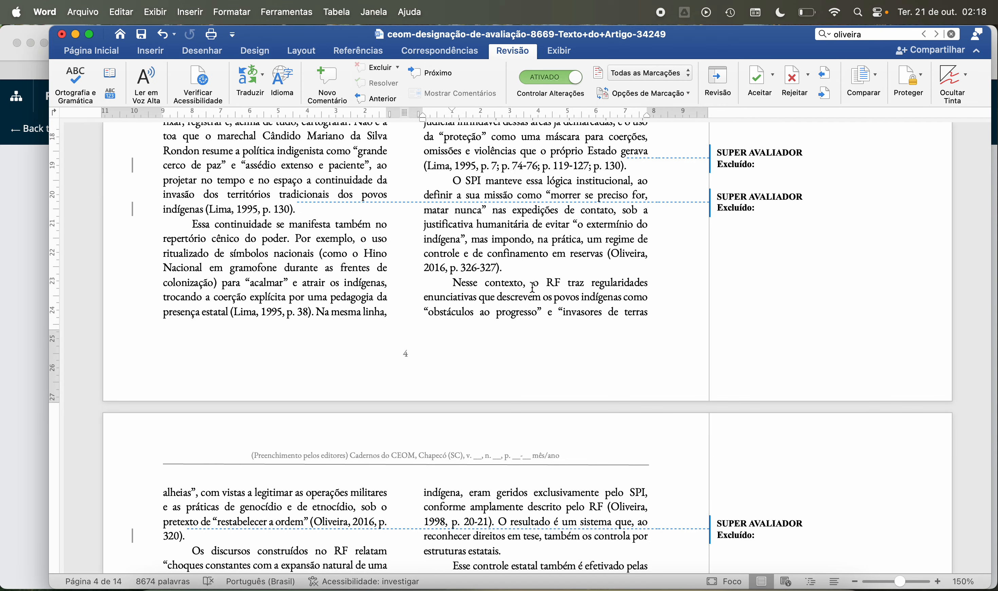
pyautogui.scroll(-10, 533, 288)
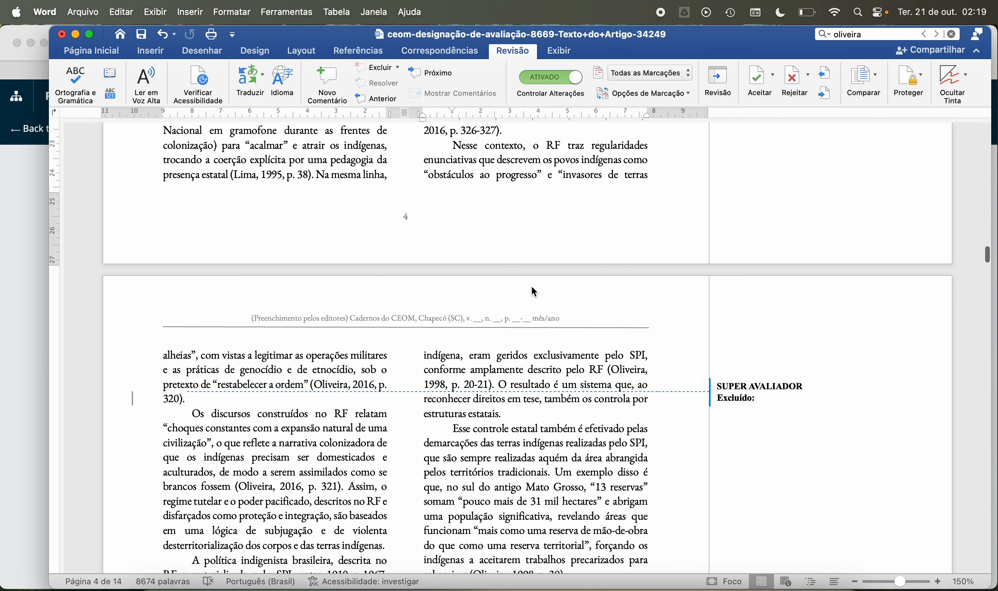
pyautogui.scroll(-4, 259, 354)
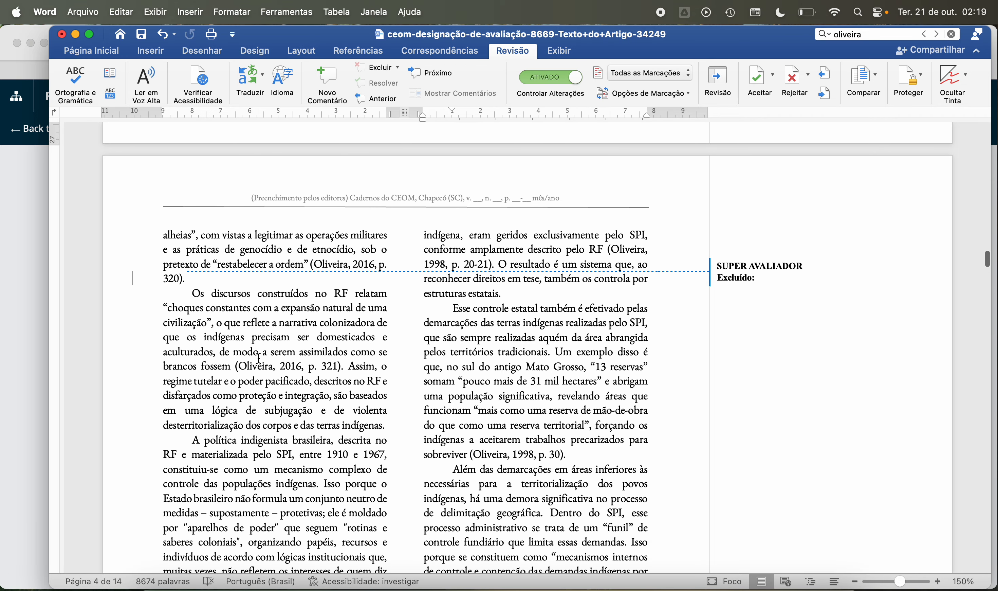
# Step: Look back over the text and tracked deletions on pages 4 and 3, and return to the opening passage of page 5
pyautogui.scroll(20, 260, 359)
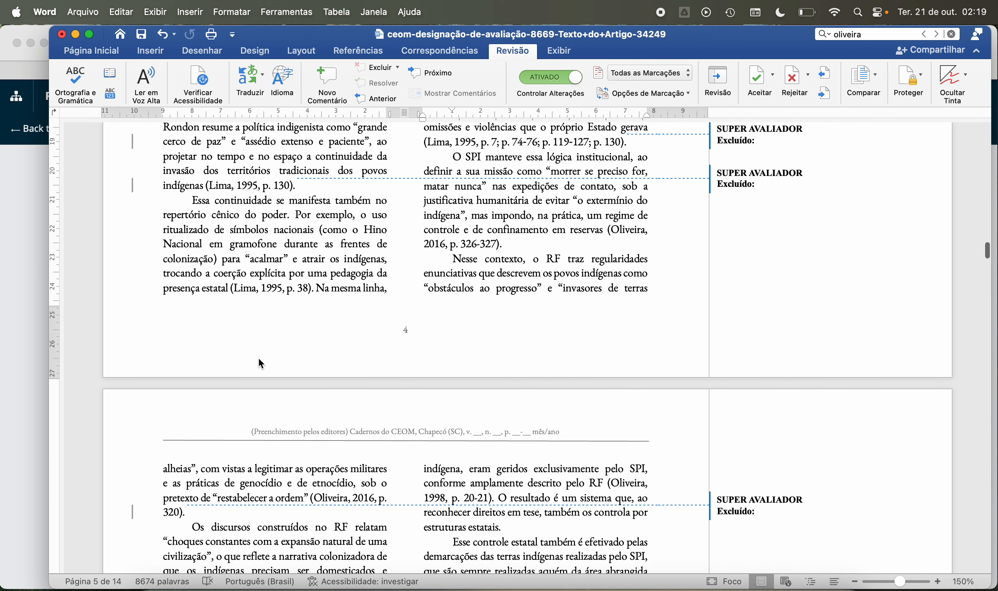
pyautogui.scroll(9, 259, 358)
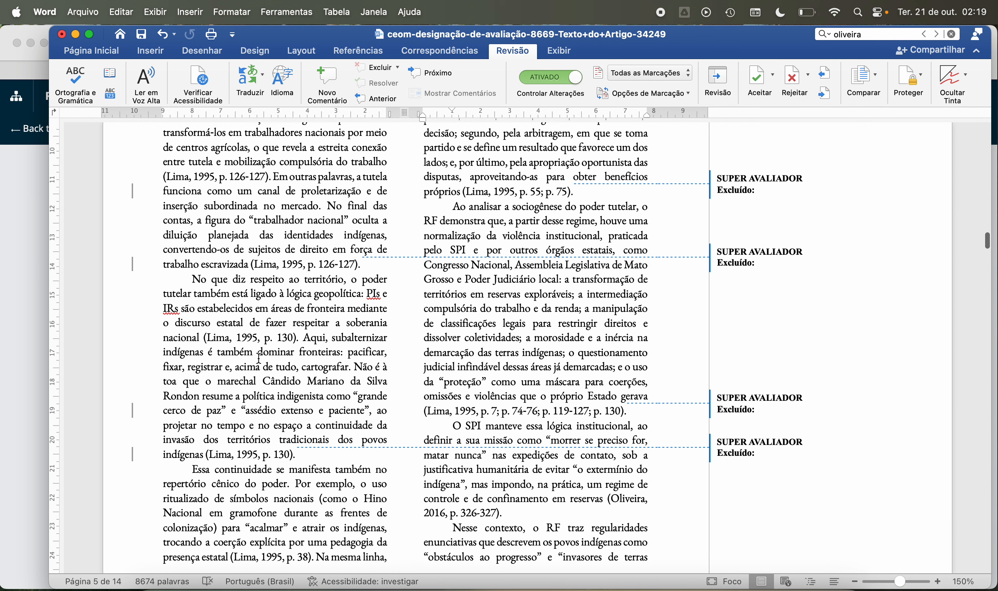
pyautogui.scroll(13, 260, 358)
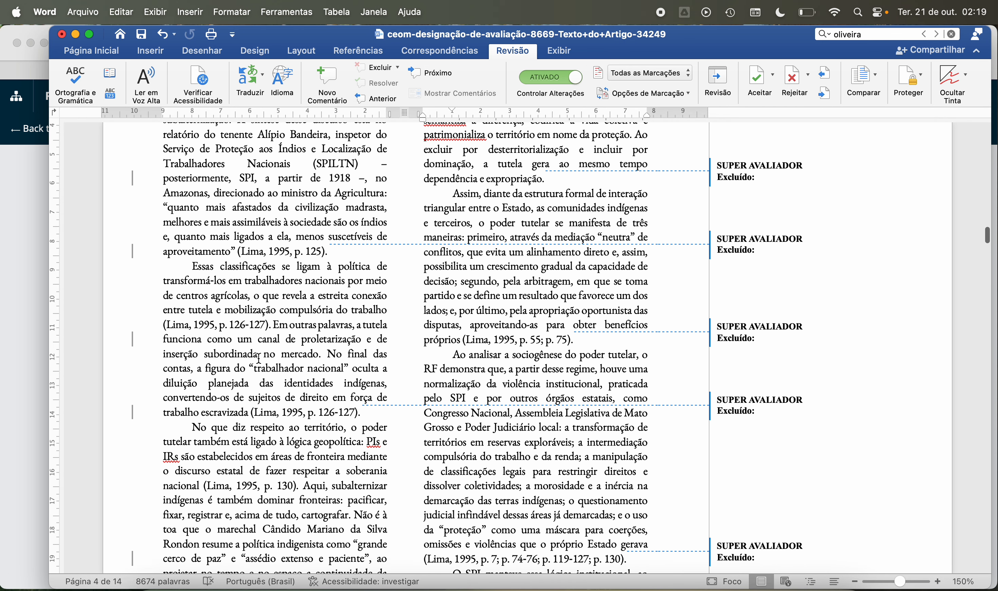
pyautogui.scroll(17, 259, 358)
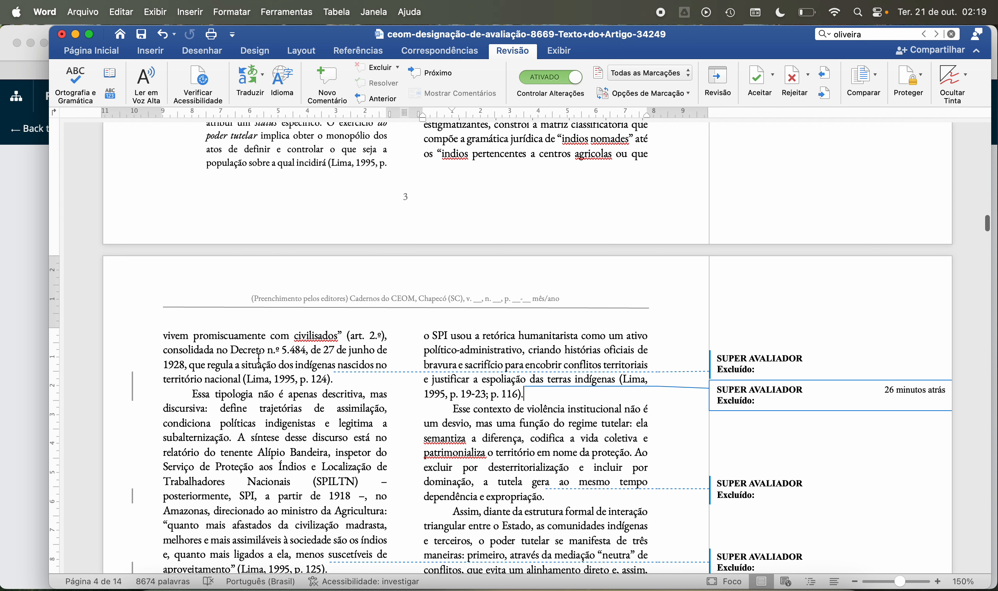
pyautogui.scroll(11, 258, 359)
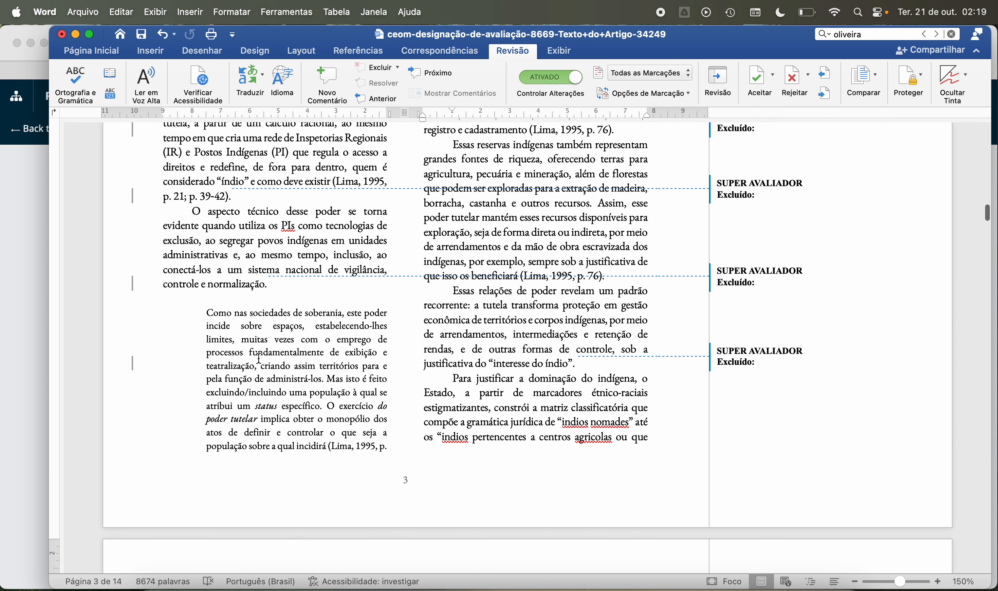
pyautogui.scroll(11, 260, 358)
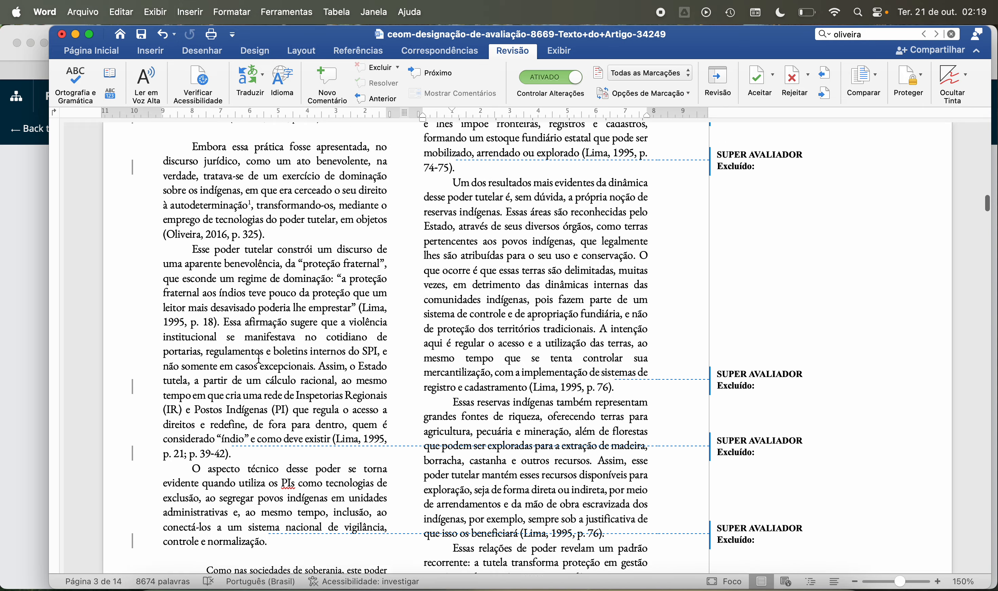
pyautogui.scroll(-20, 259, 358)
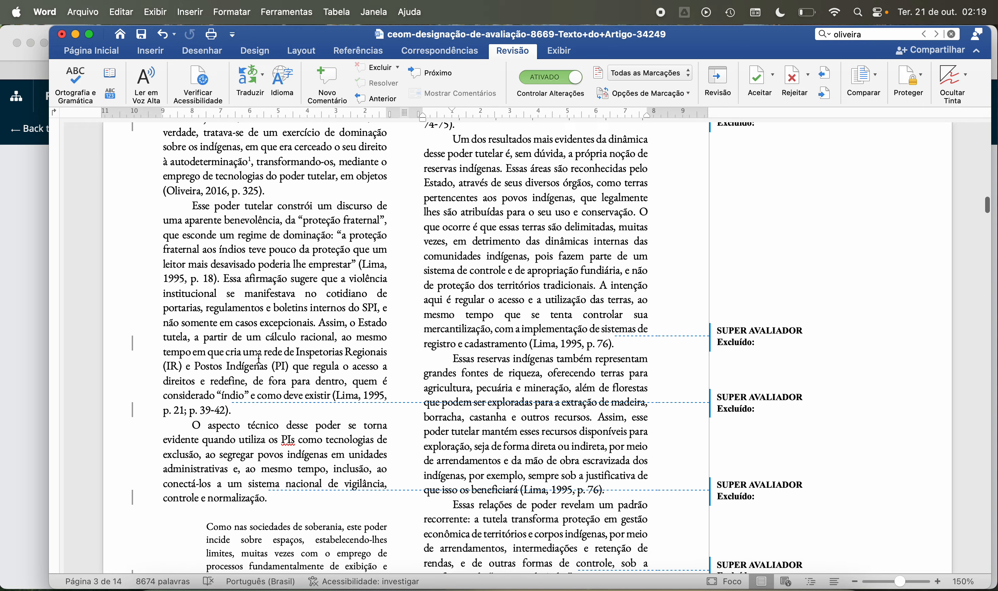
pyautogui.scroll(-20, 259, 358)
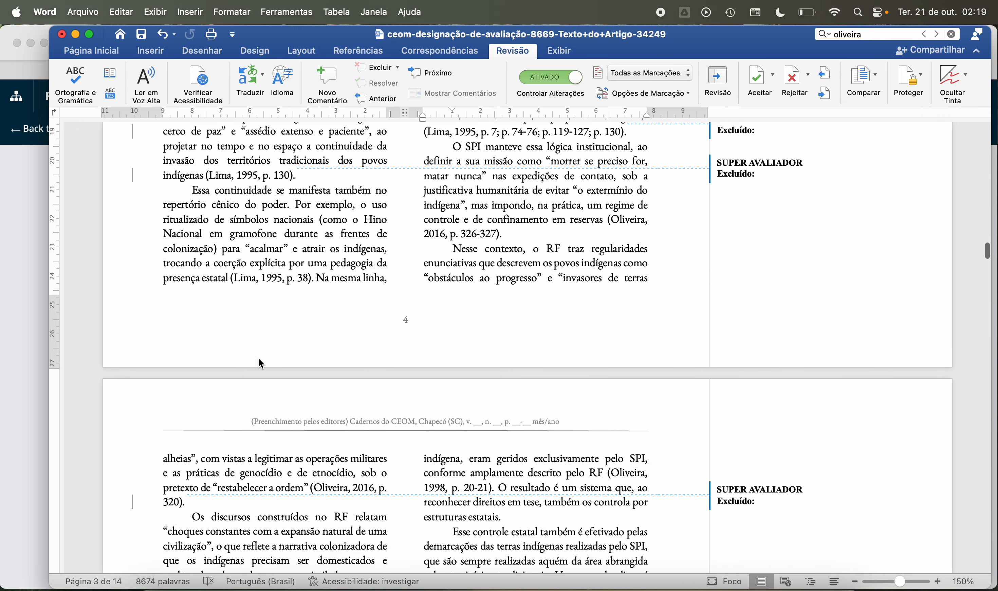
# Step: Add the comment "Incluir nas referências." to "Decreto nº 5.484, de 27 de junho de 1928" in page 5's paragraph "Antes do Estatuto do Índio"
pyautogui.scroll(-6, 259, 358)
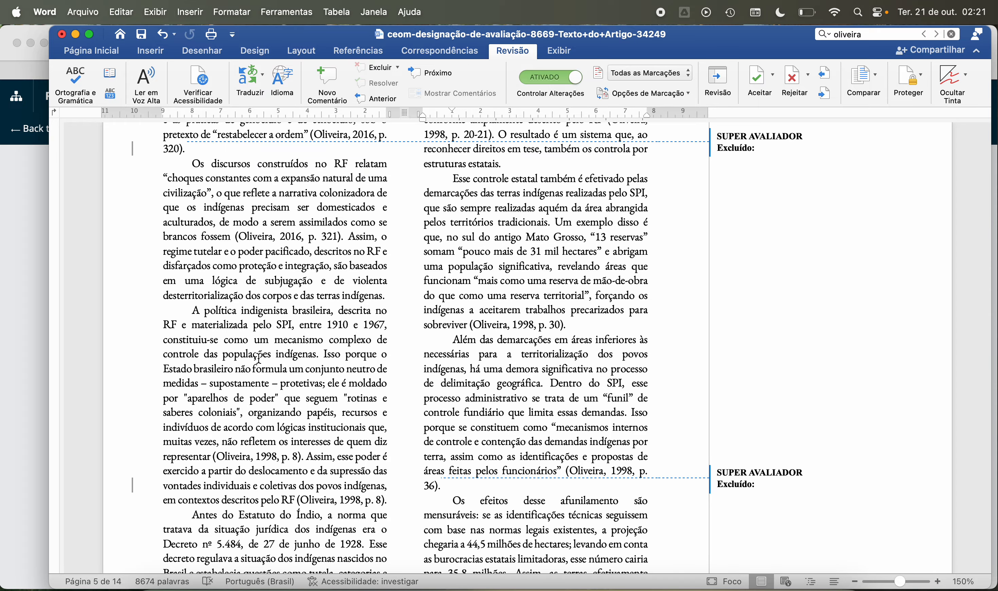
pyautogui.scroll(-10, 258, 359)
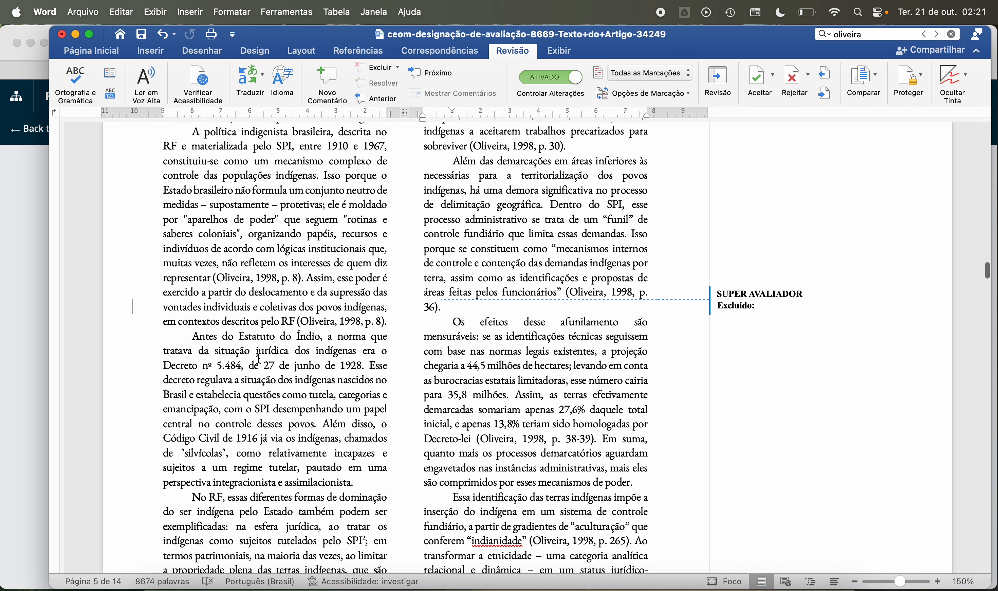
pyautogui.scroll(-4, 259, 358)
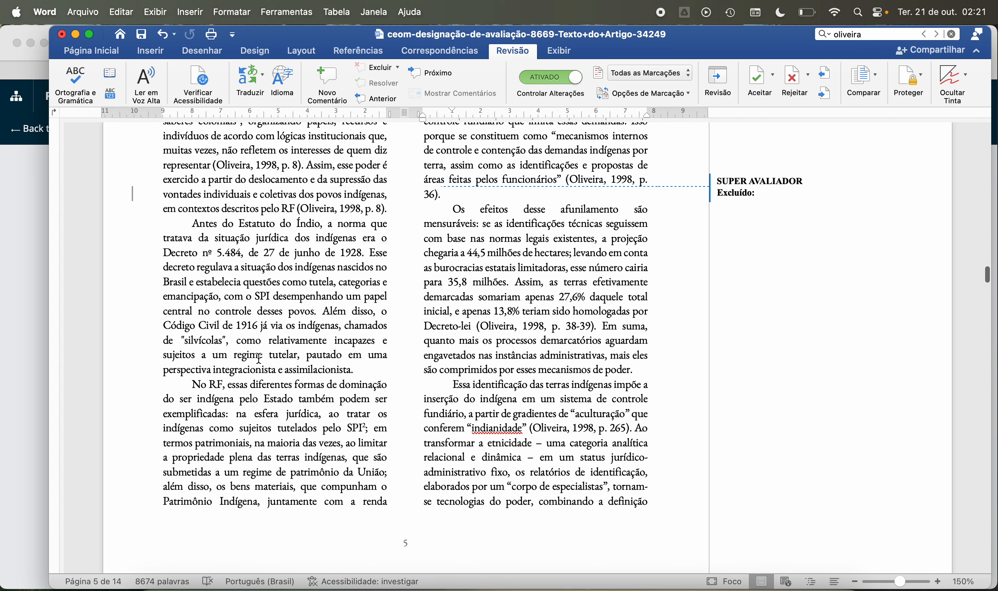
pyautogui.scroll(2, 258, 358)
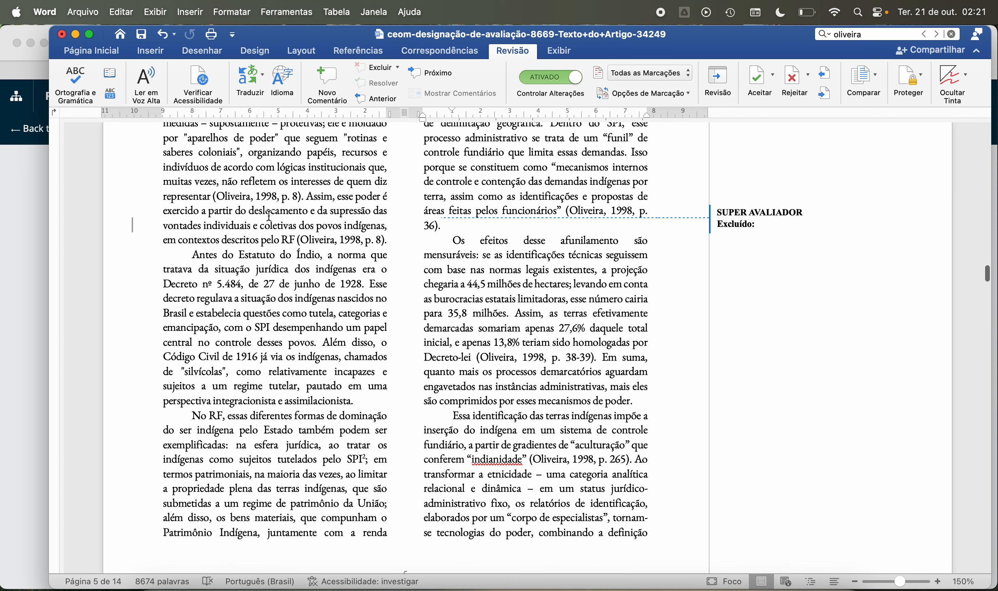
pyautogui.scroll(-3, 248, 271)
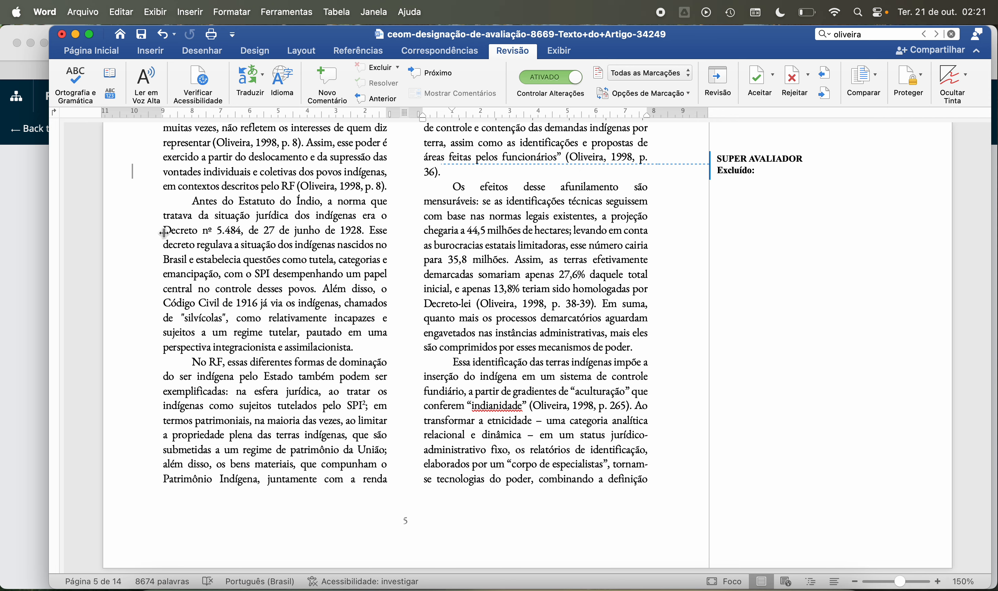
pyautogui.moveTo(166, 230); pyautogui.dragTo(363, 232)
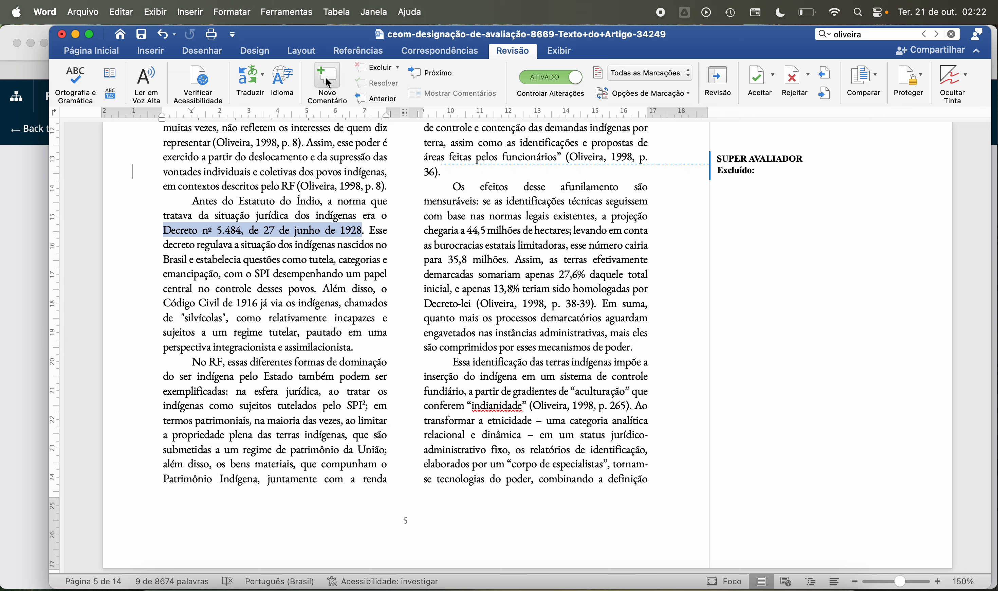
pyautogui.click(338, 93)
pyautogui.write('Inc')
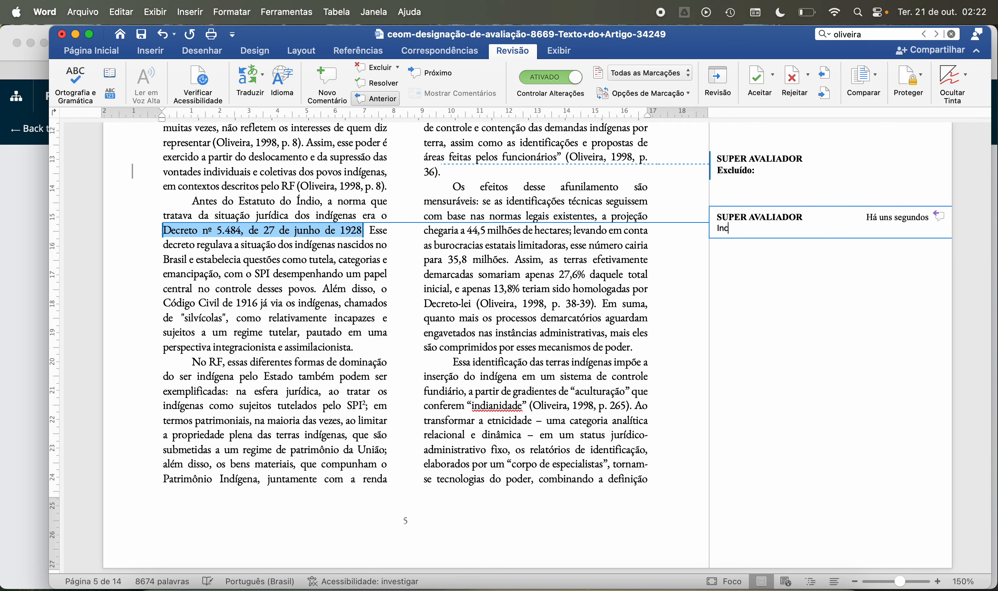
pyautogui.write('luir nas referências.')
# Step: Check the reference list on page 14, including its "Documentais" section, for the cited decree
pyautogui.scroll(-20, 408, 298)
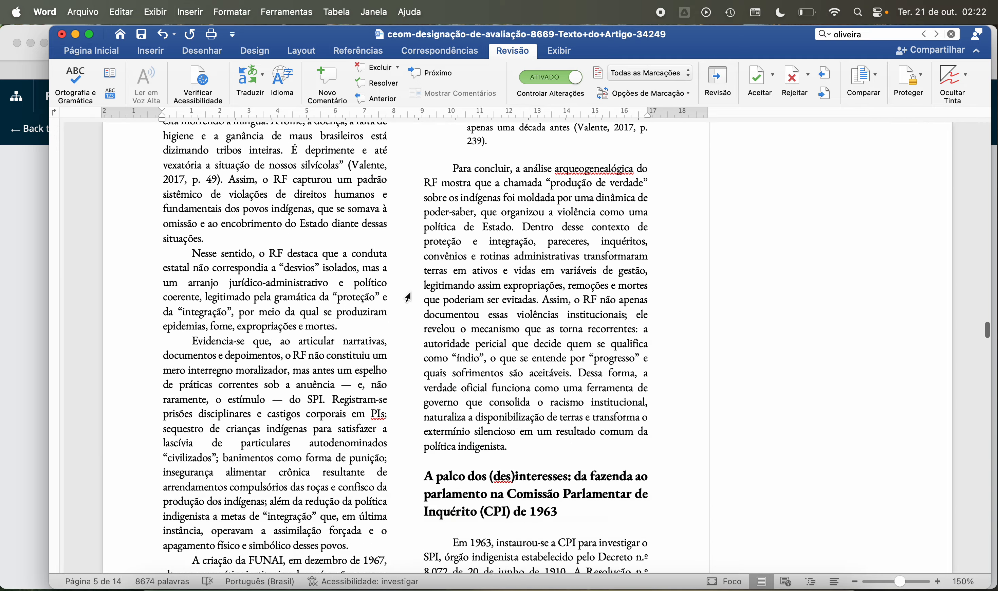
pyautogui.scroll(-20, 409, 297)
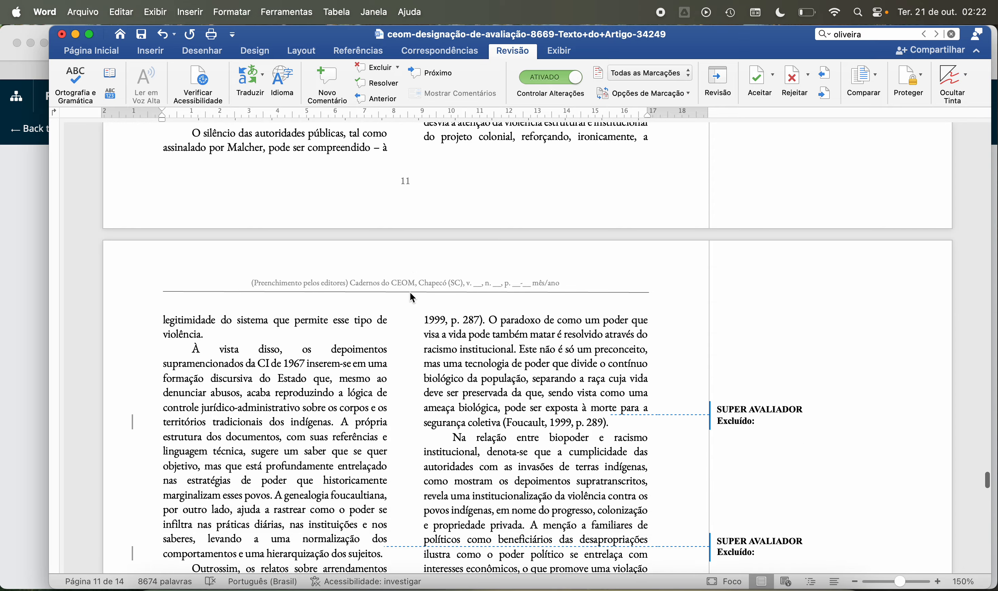
pyautogui.scroll(-20, 412, 298)
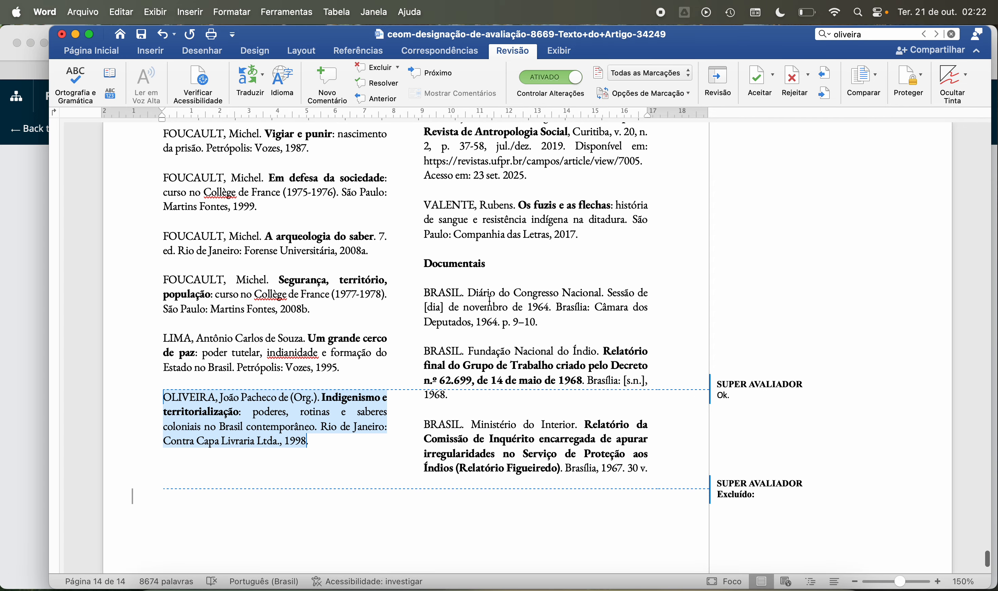
pyautogui.scroll(5, 476, 302)
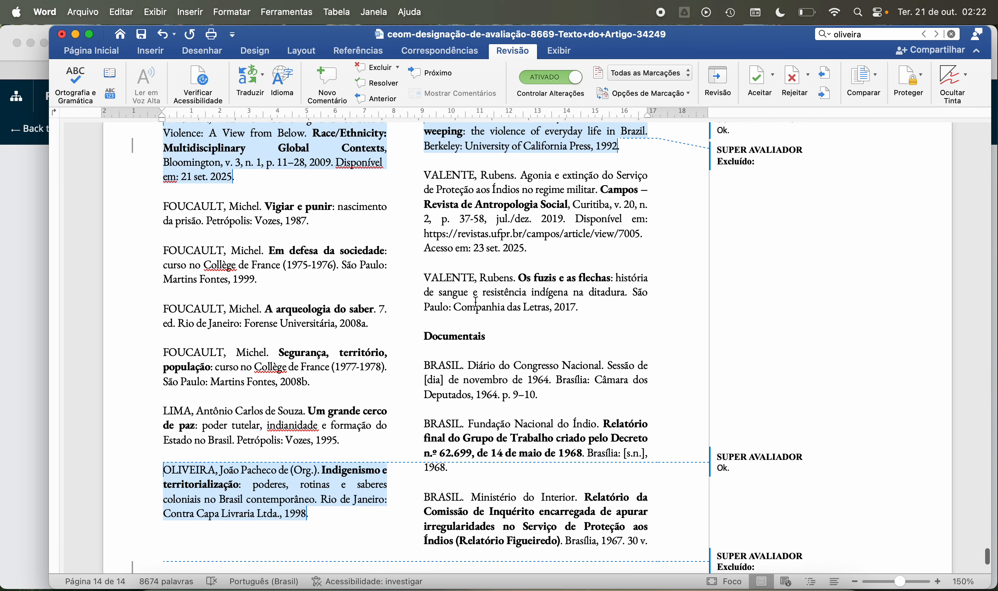
# Step: Search the document for "decreto" and go through the matches up to the decree cited in page 7's section on the 1963 CPI
pyautogui.click(883, 37)
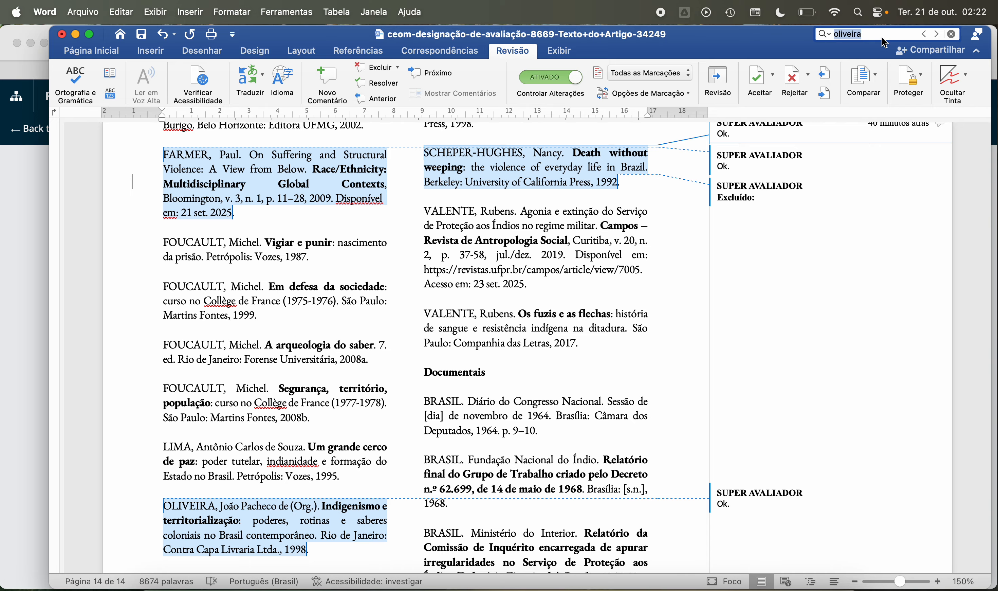
pyautogui.write('decreto')
pyautogui.press('Return')
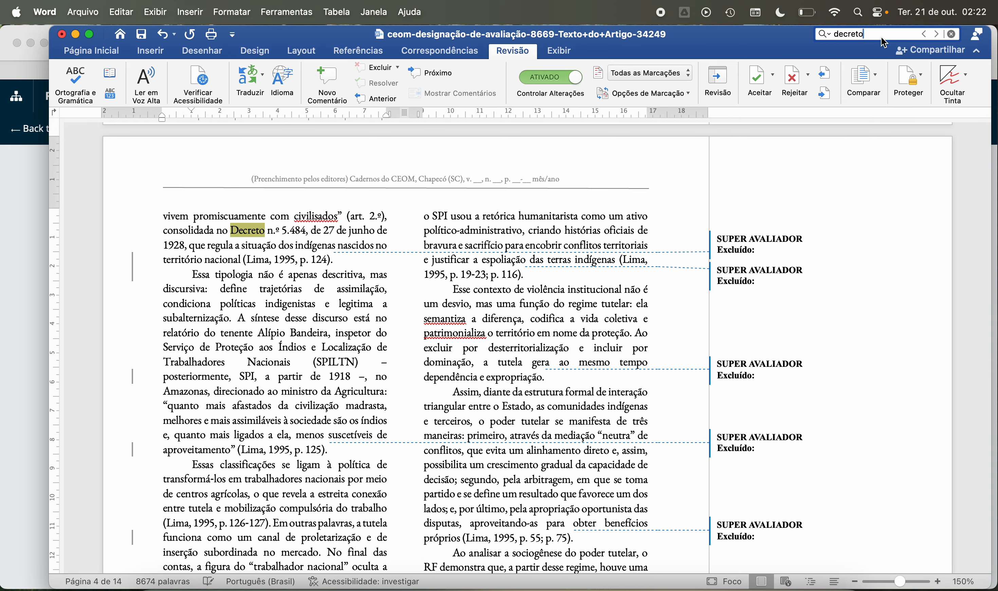
pyautogui.press('Return')
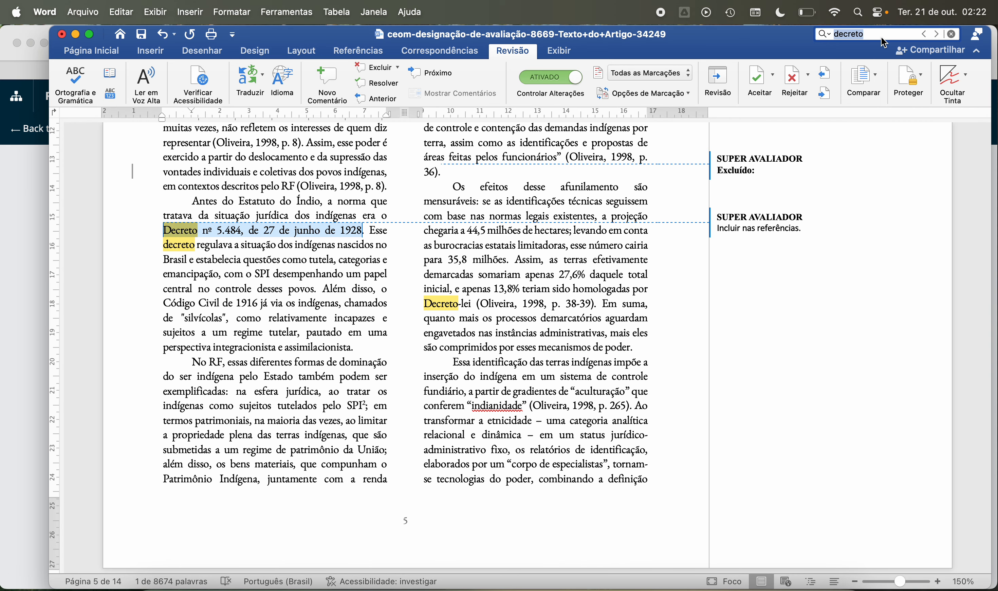
pyautogui.press('Return')
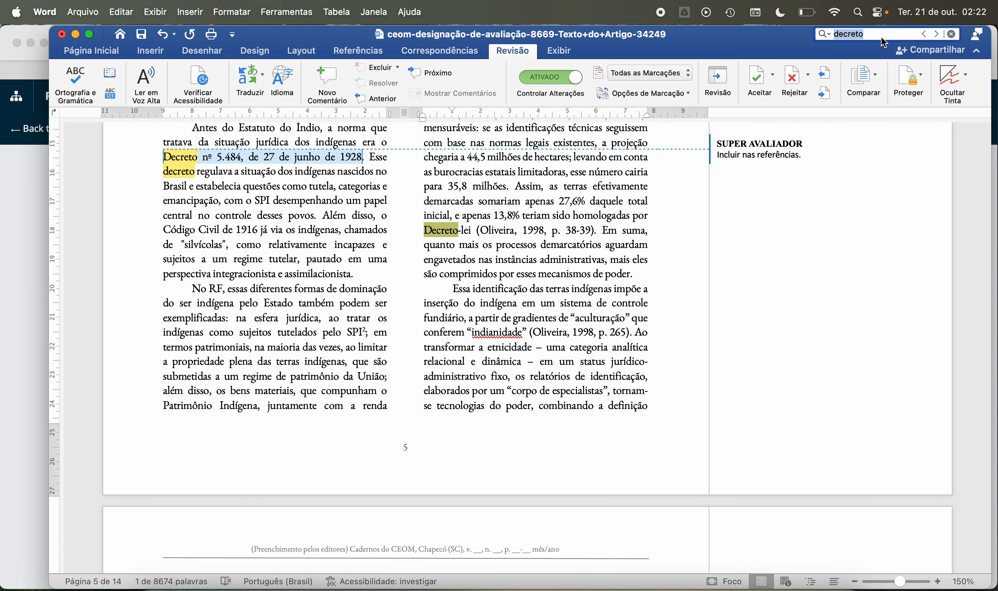
pyautogui.press('Return')
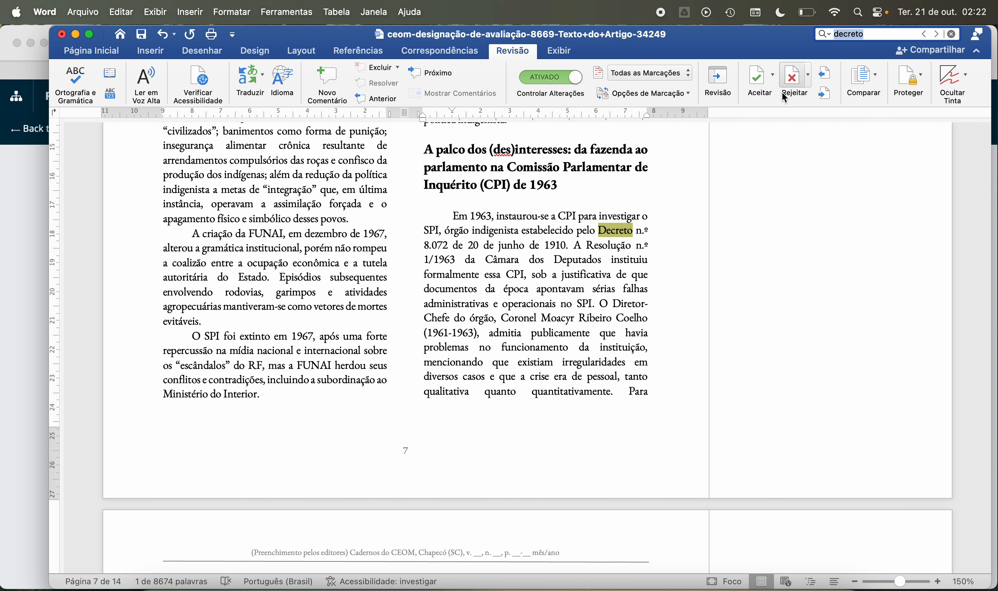
# Step: Add the comment "Incluir nas referências." to "Decreto n.º 8.072 de 20 de junho de 1910" on page 7
pyautogui.click(600, 234)
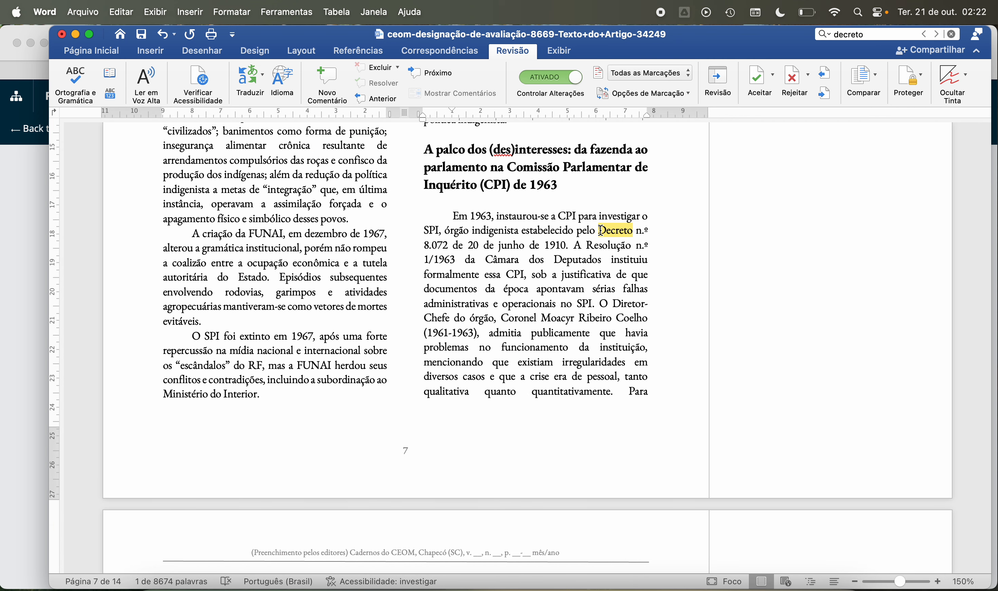
pyautogui.moveTo(600, 230); pyautogui.dragTo(567, 245)
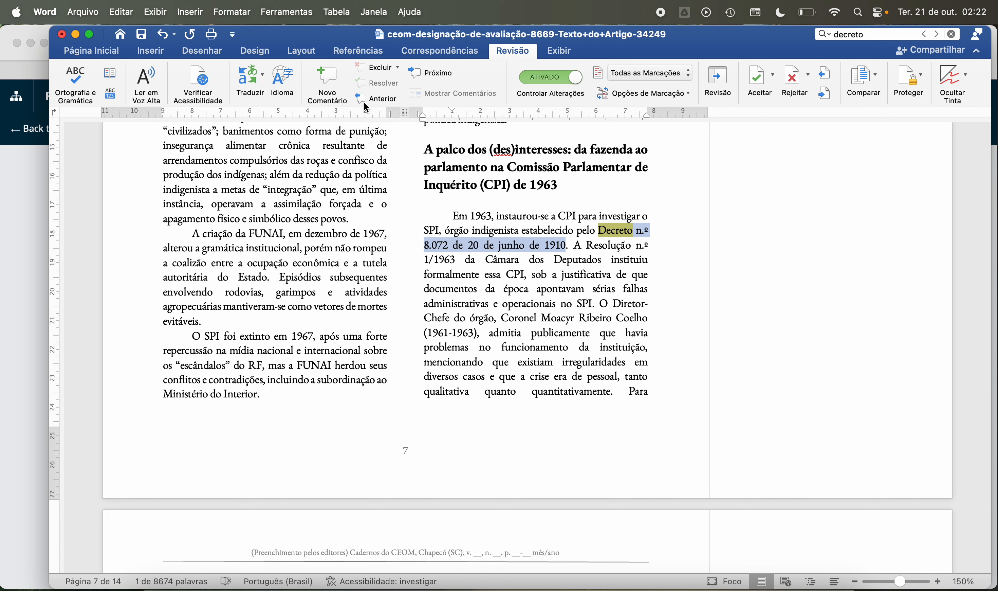
pyautogui.click(326, 79)
pyautogui.write('Incluir na')
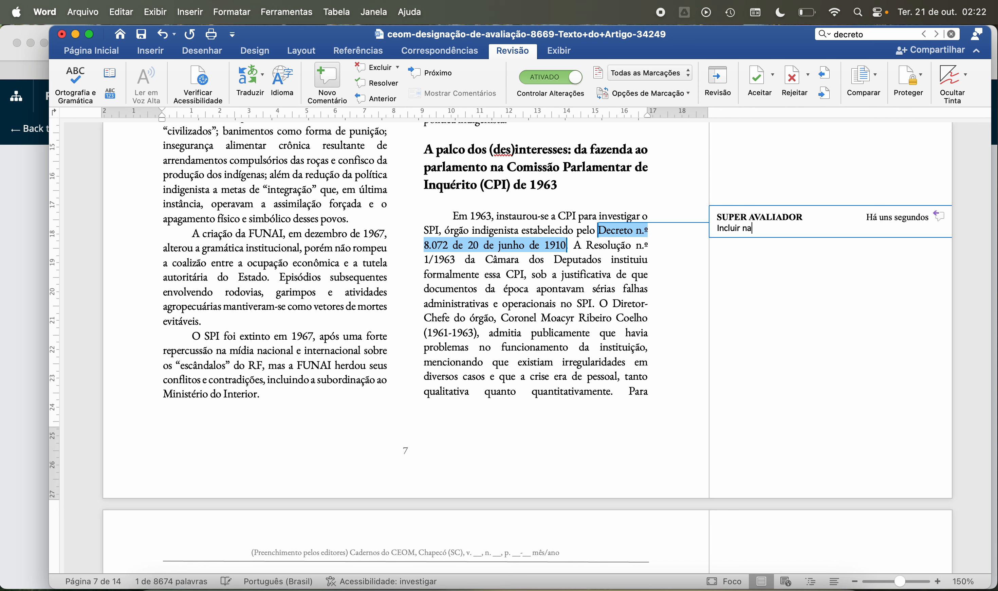
pyautogui.write('s referências.')
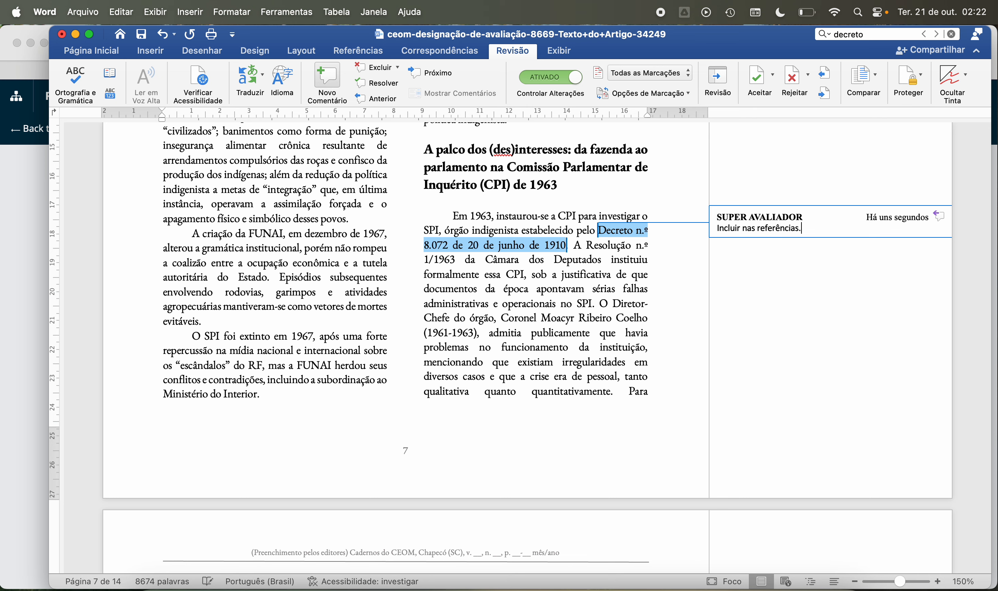
# Step: Go through the remaining "decreto" matches, checking the decrees cited on pages 8 and 11 against the "Documentais" references on page 14
pyautogui.click(934, 35)
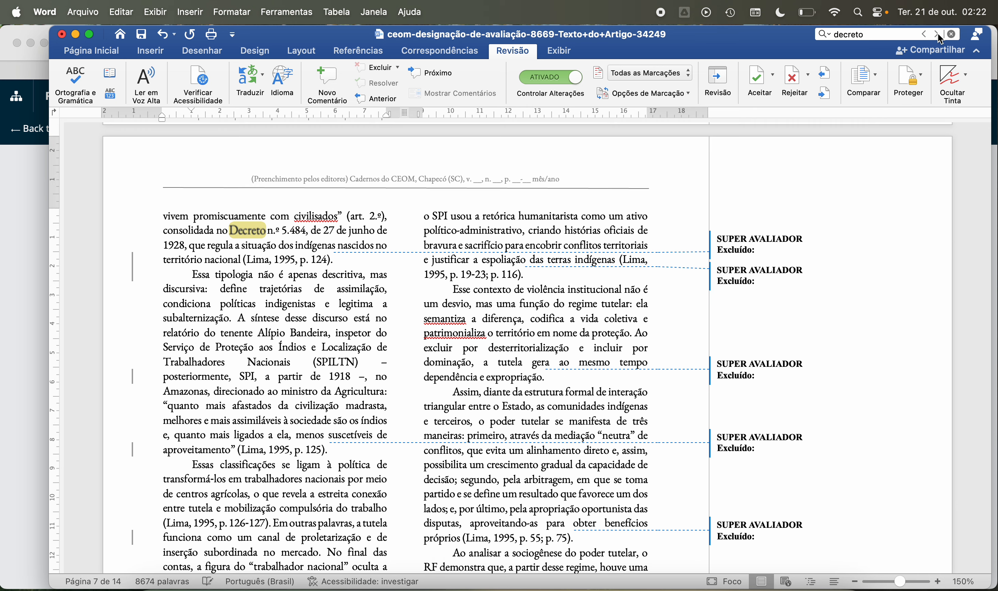
pyautogui.click(937, 35)
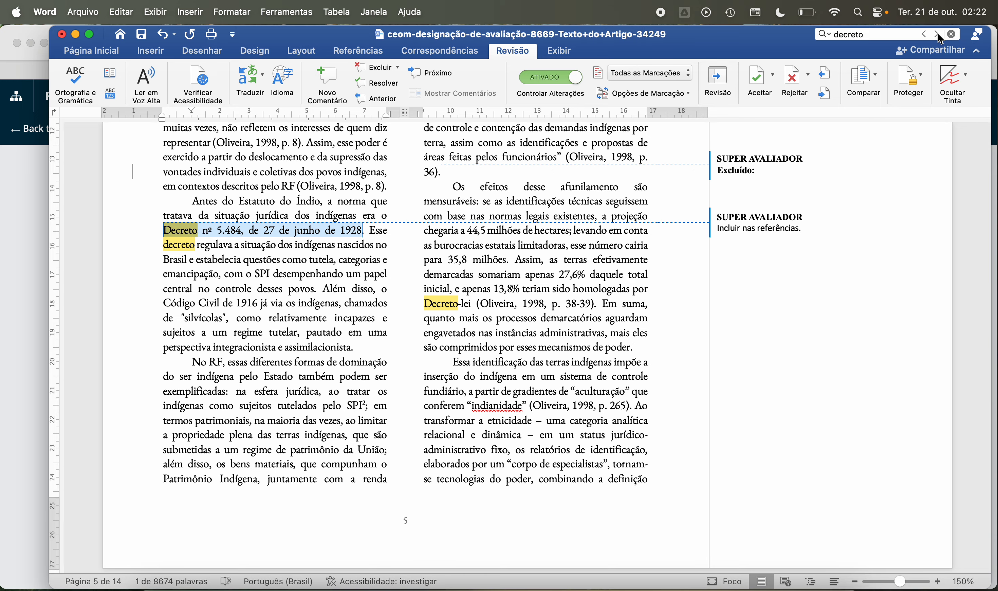
pyautogui.click(937, 35)
pyautogui.click(938, 35)
pyautogui.click(938, 35)
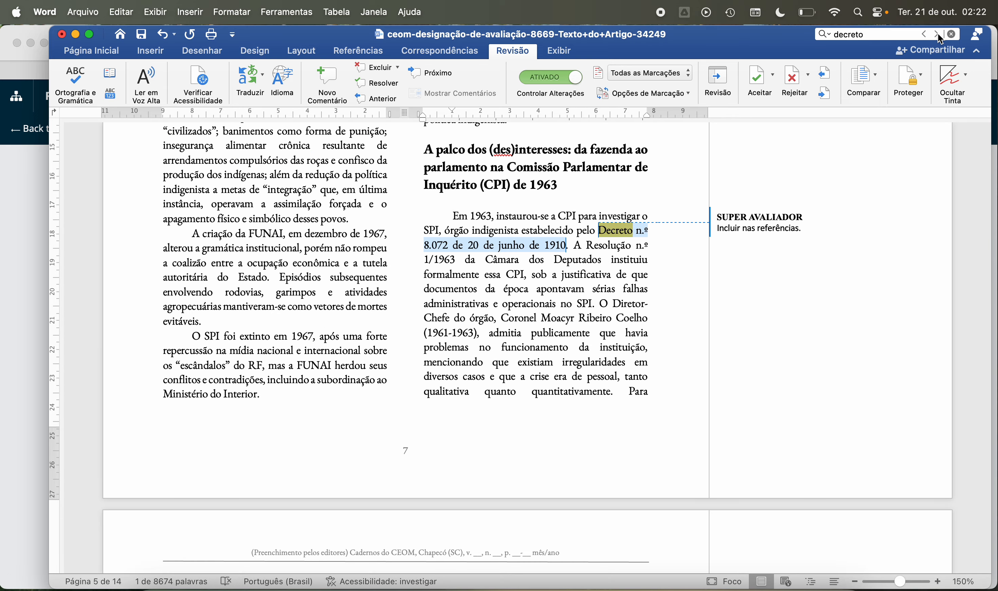
pyautogui.click(938, 35)
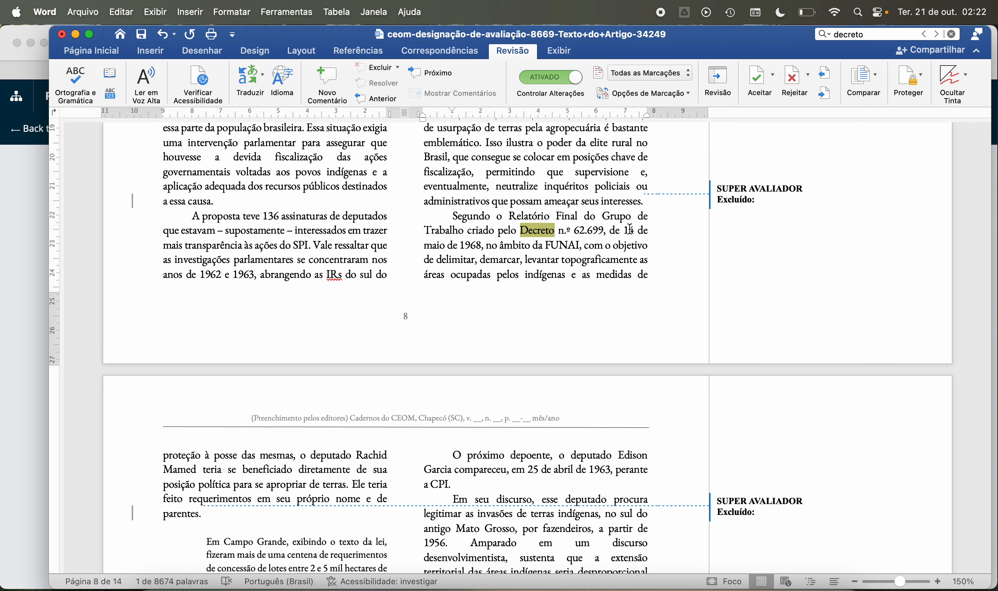
pyautogui.click(938, 35)
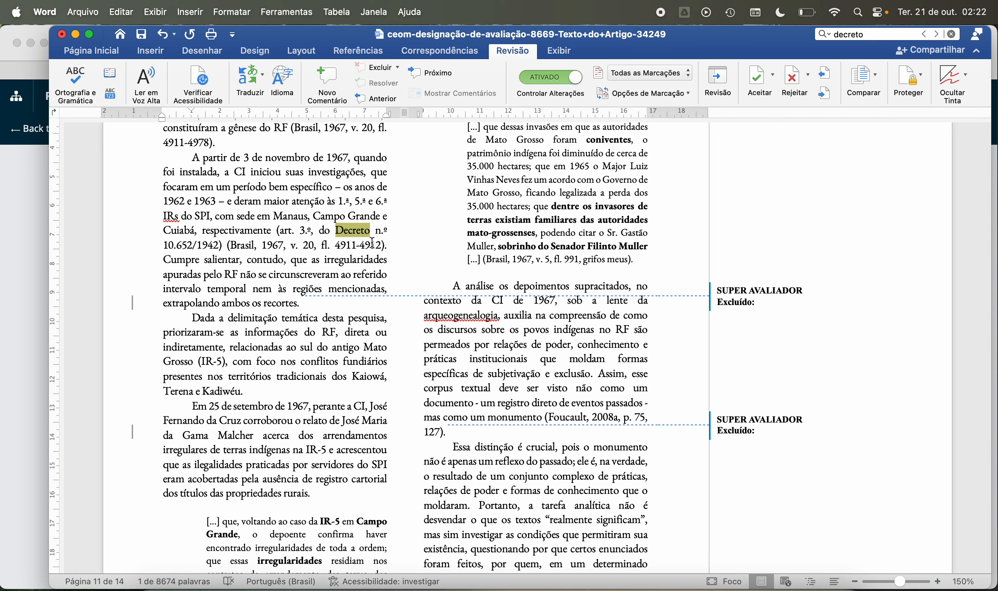
pyautogui.click(339, 230)
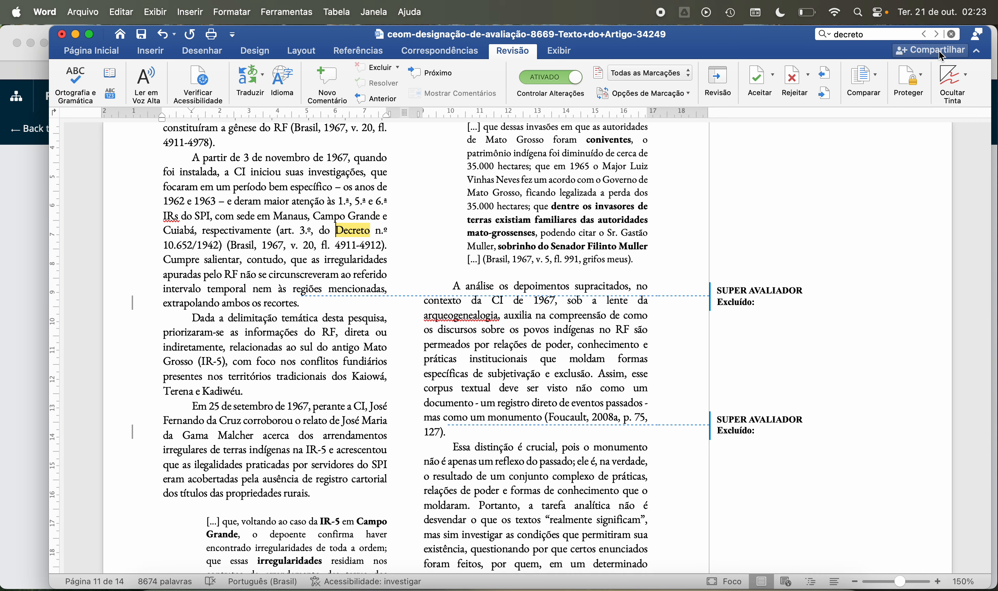
pyautogui.click(937, 36)
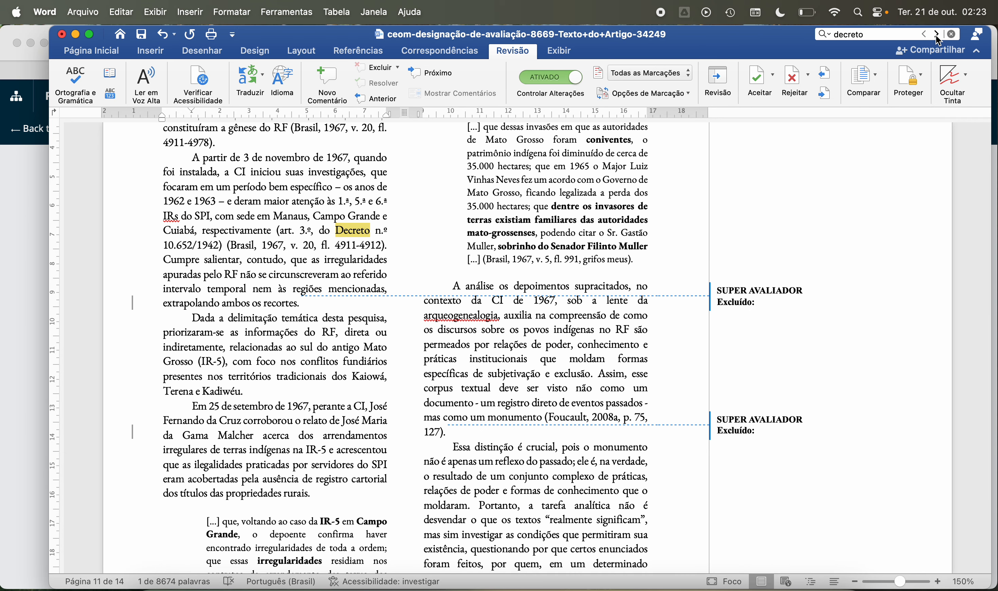
pyautogui.click(938, 35)
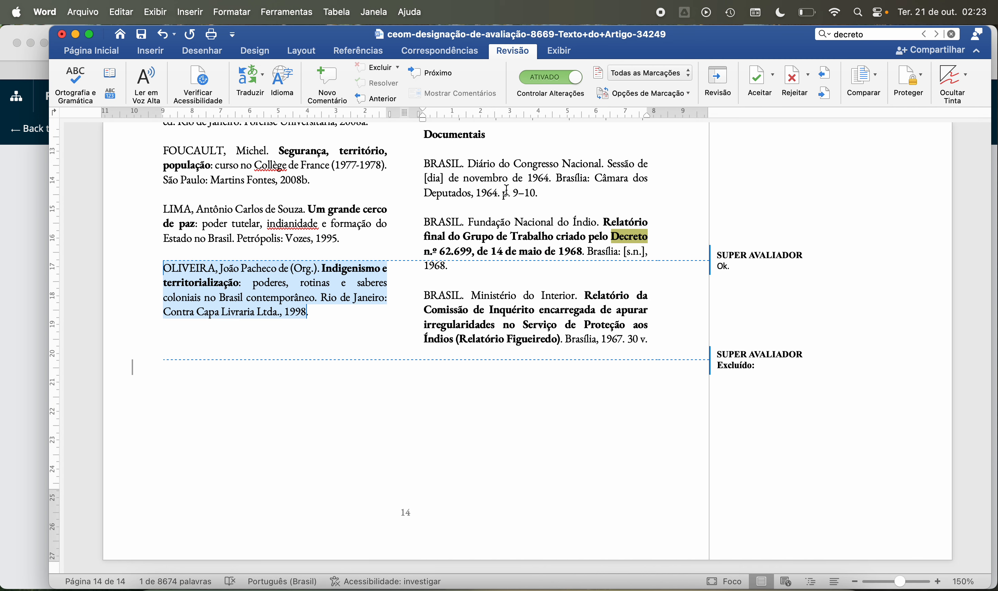
# Step: Search the document for "1964" and cycle through the matches to compare in-text mentions with the Diário do Congresso Nacional reference
pyautogui.click(869, 43)
pyautogui.write('1964')
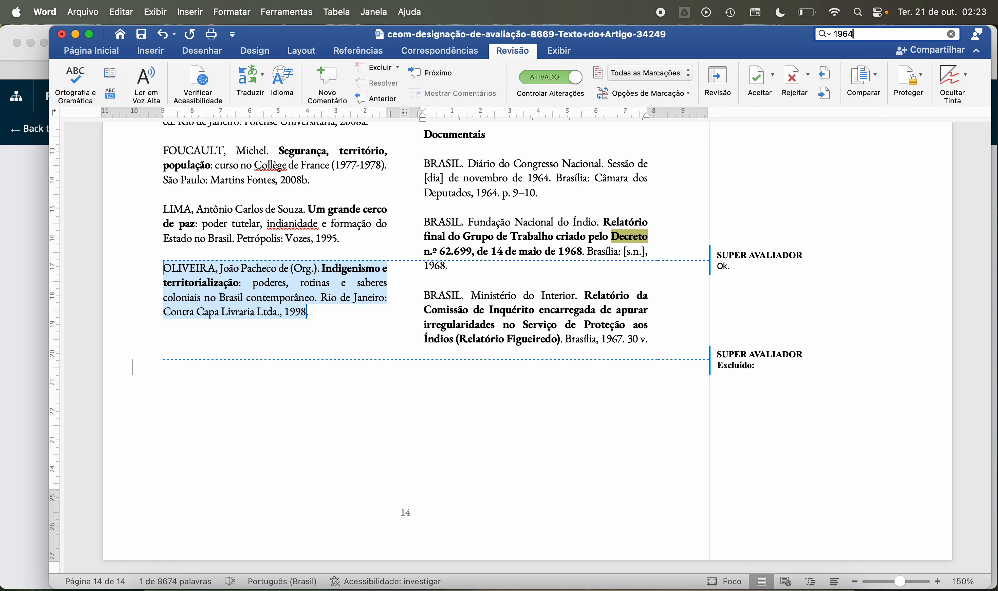
pyautogui.press('Return')
pyautogui.press('Return')
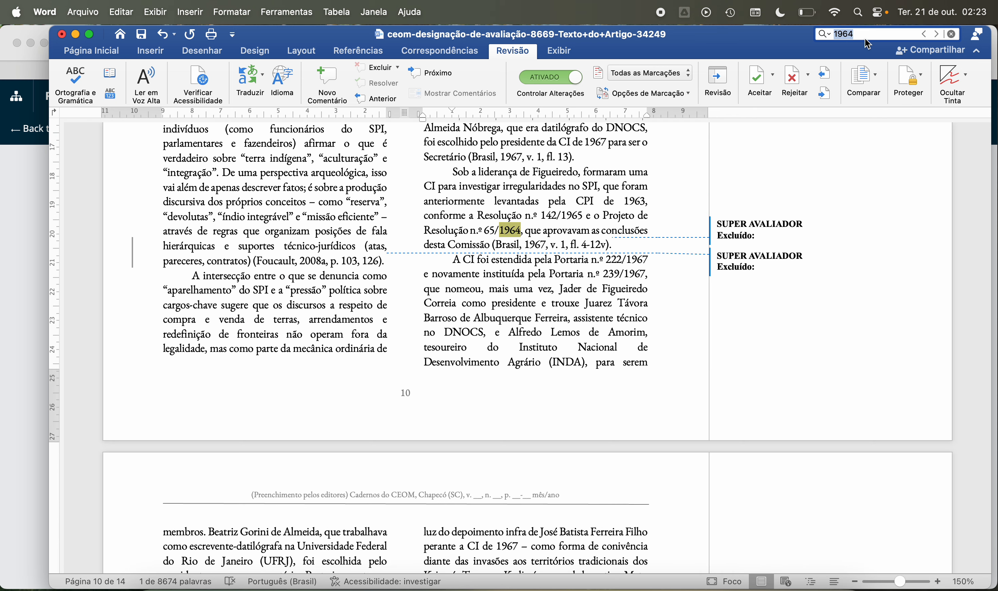
pyautogui.press('Return')
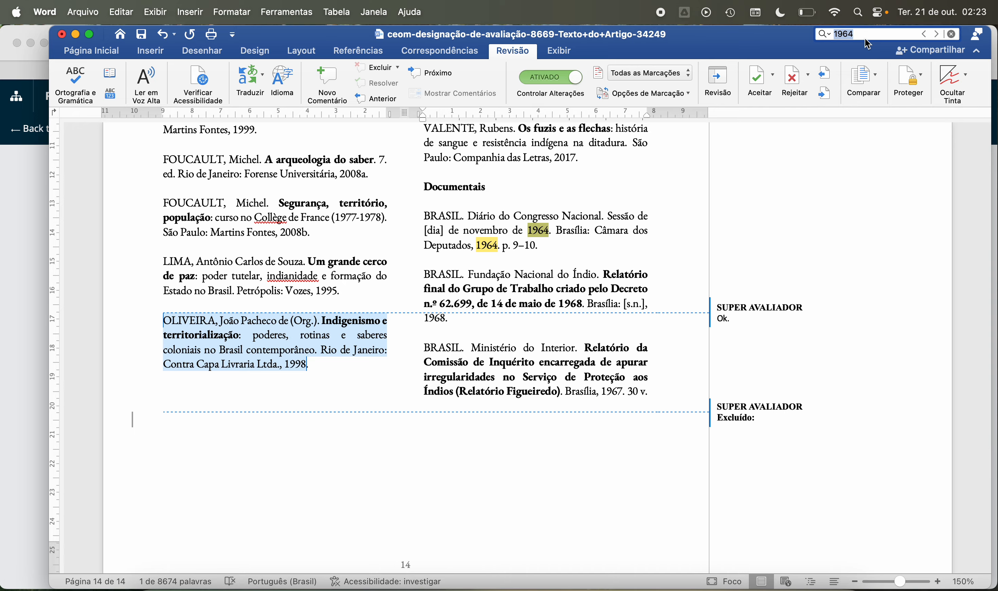
pyautogui.press('Return')
pyautogui.press('Return')
pyautogui.press('Return')
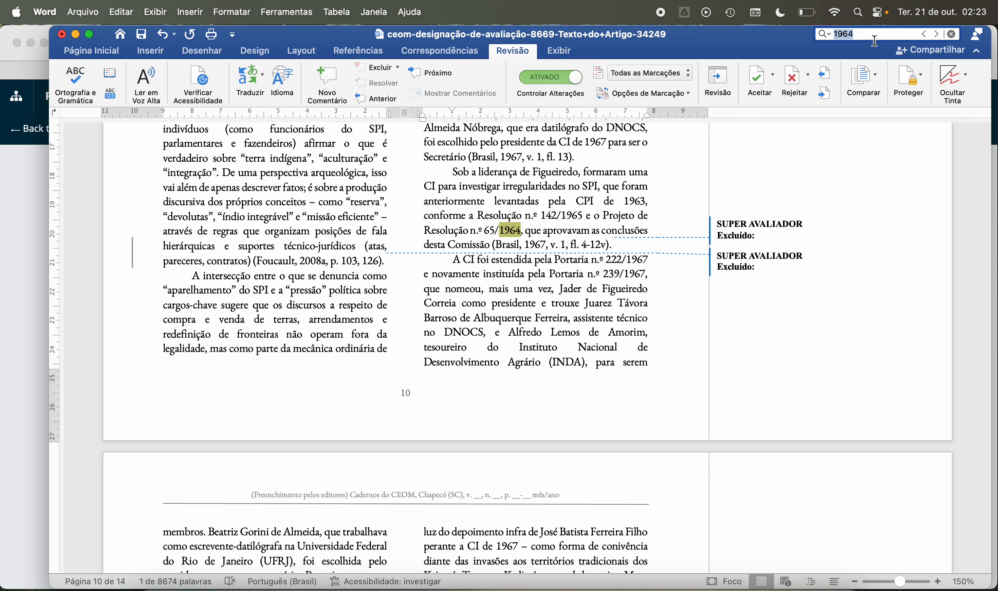
# Step: Search for "decreto" again and go to the match in page 5's paragraph "Antes do Estatuto do Índio"
pyautogui.write('decreto')
pyautogui.press('Return')
pyautogui.press('Return')
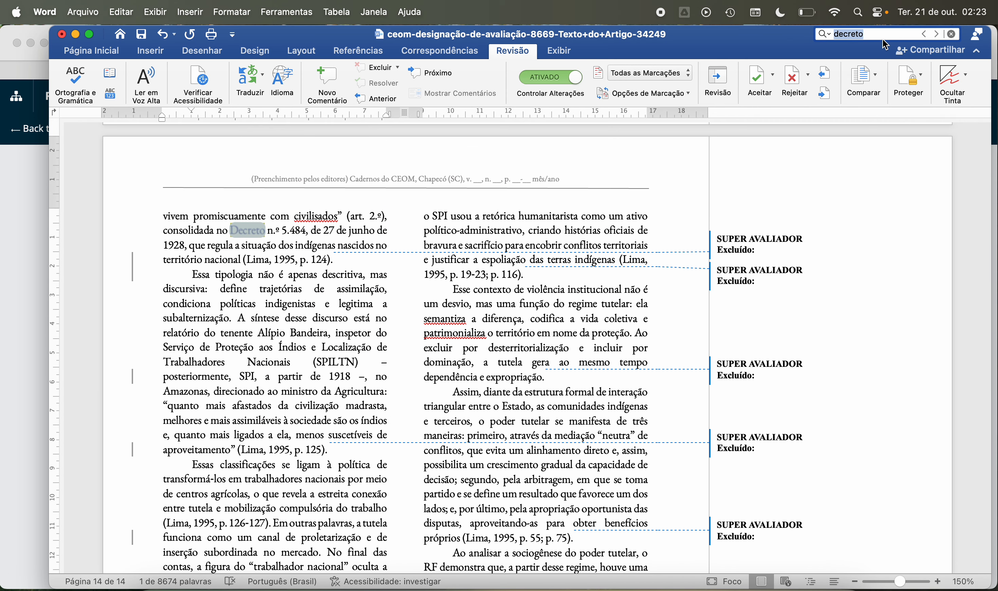
pyautogui.press('Return')
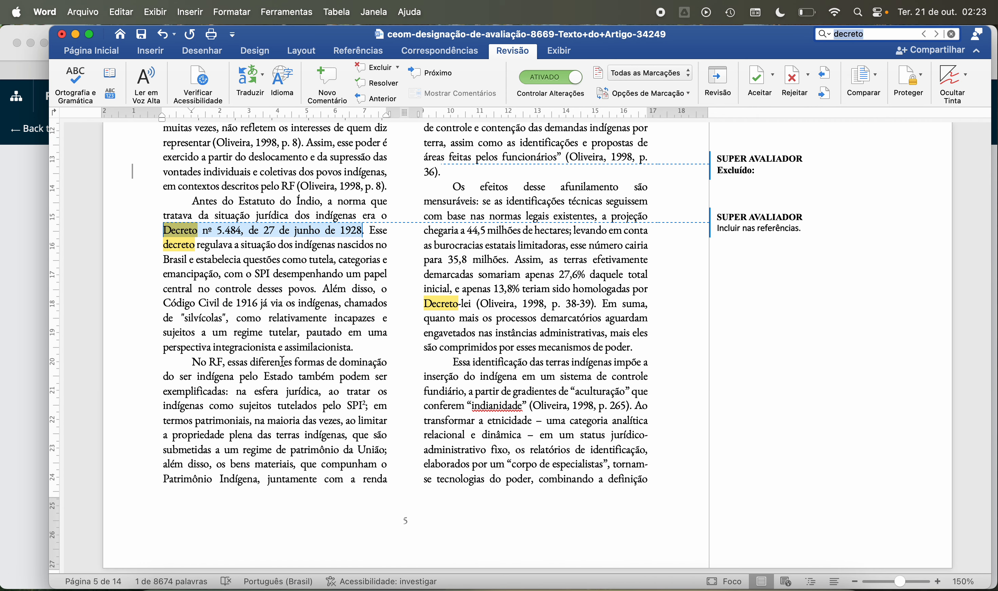
# Step: Add the comment "Incluir nas referências." to "Código Civil de 1916" in page 5's paragraph "Antes do Estatuto do Índio"
pyautogui.click(271, 326)
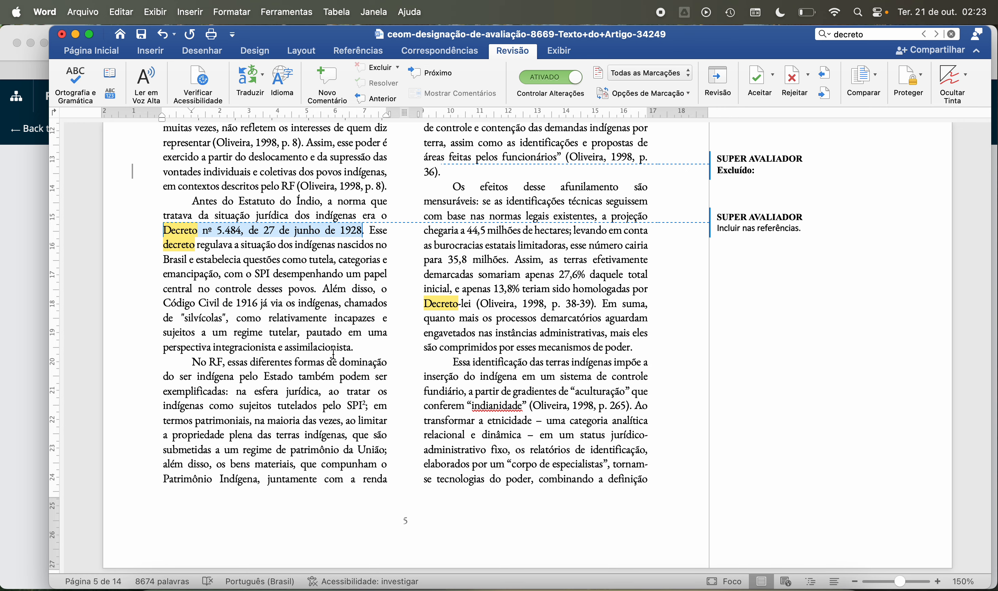
pyautogui.scroll(-4, 333, 353)
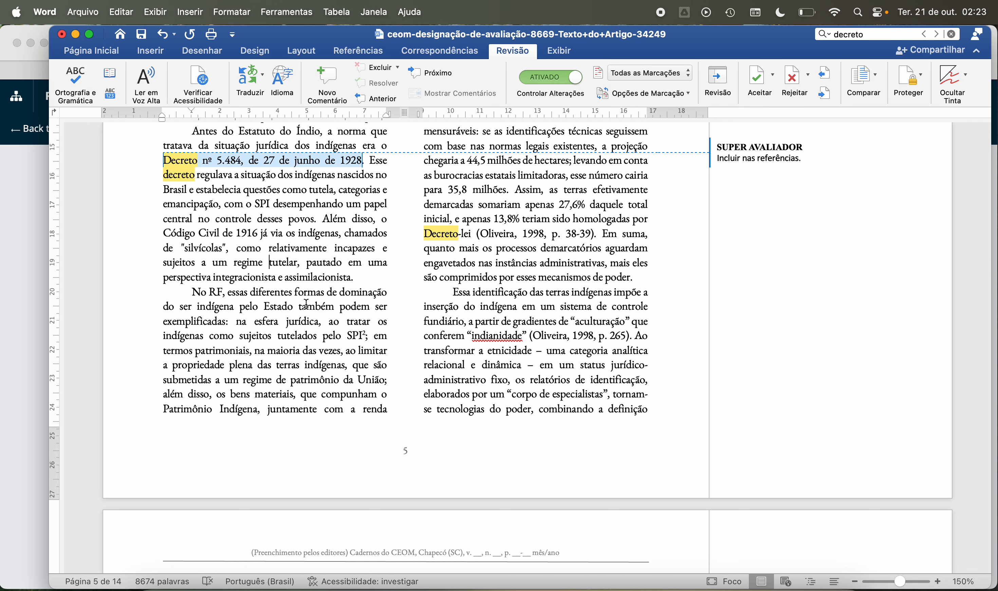
pyautogui.scroll(-2, 307, 304)
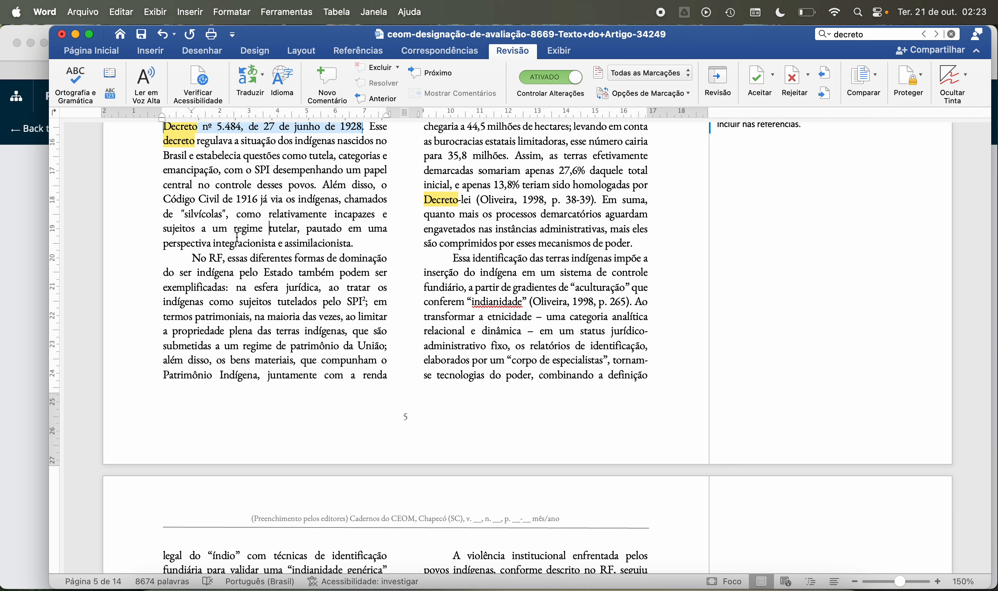
pyautogui.moveTo(163, 198); pyautogui.dragTo(257, 195)
pyautogui.click(319, 81)
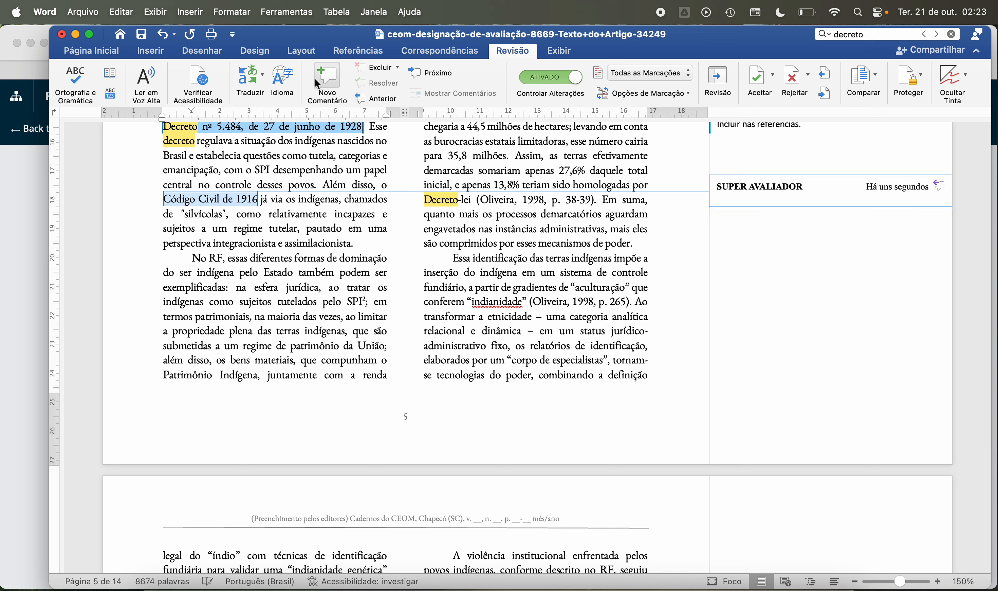
pyautogui.write('Incluir nas refe')
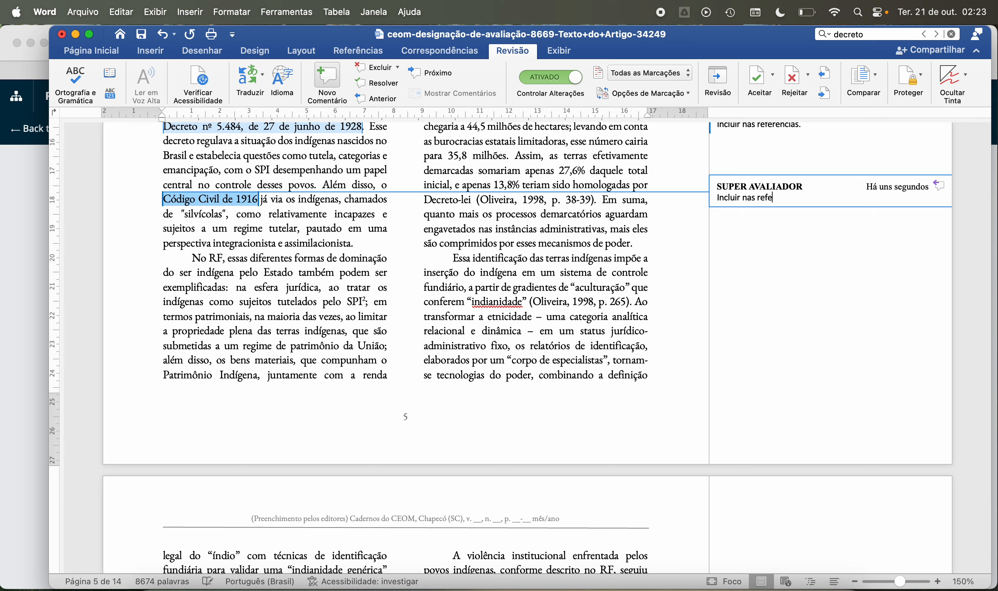
pyautogui.write('ências.')
pyautogui.click(260, 258)
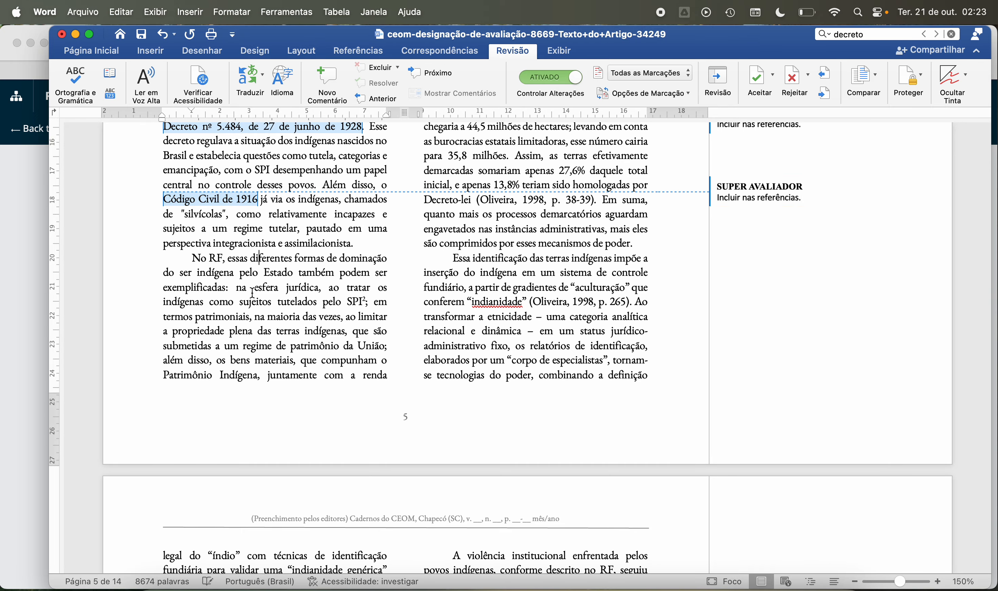
# Step: Look back through pages 5 to 2 for other cited laws and decrees that need a reference comment
pyautogui.scroll(10, 256, 301)
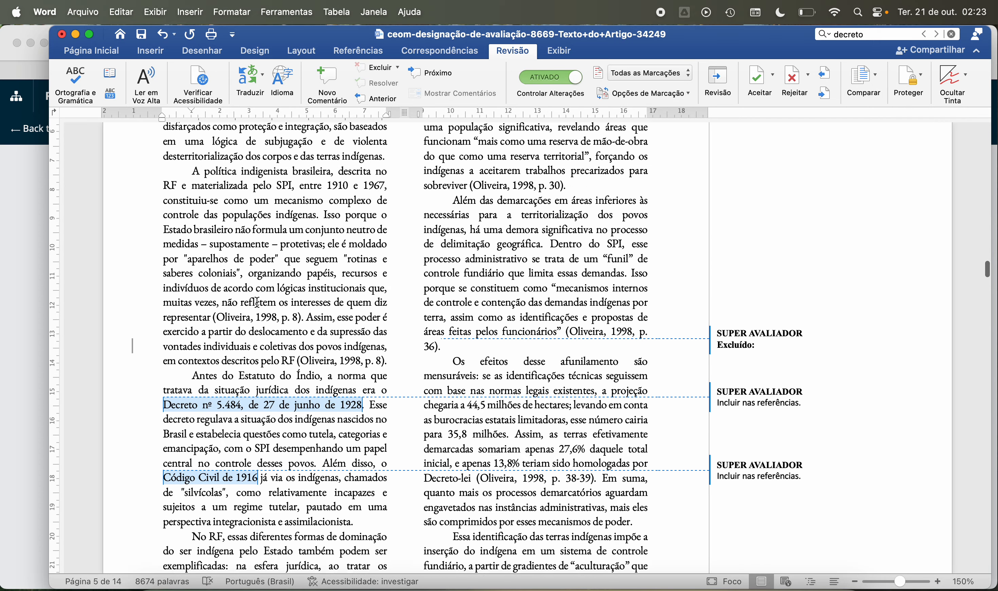
pyautogui.scroll(6, 258, 302)
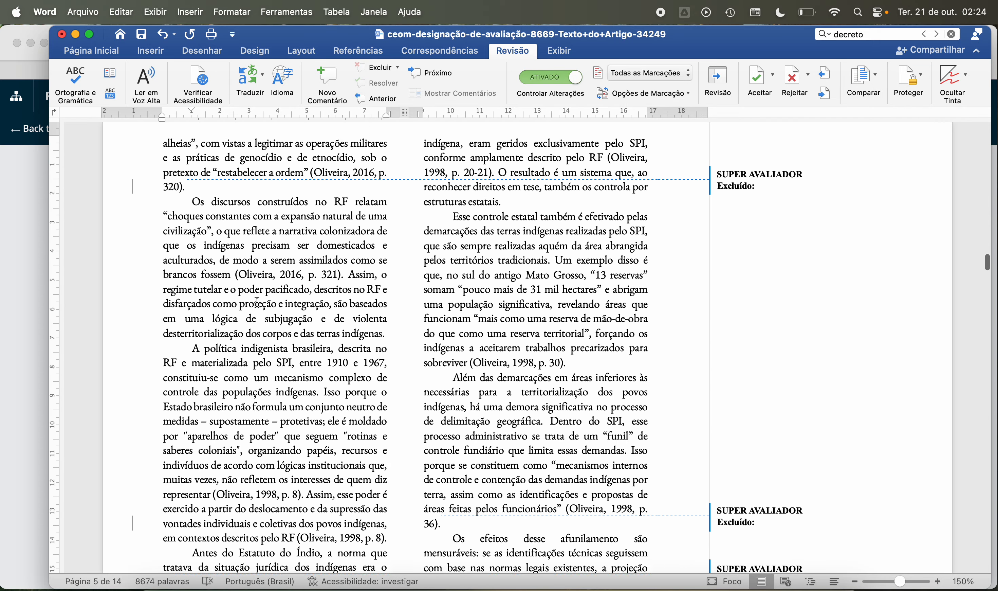
pyautogui.scroll(12, 257, 302)
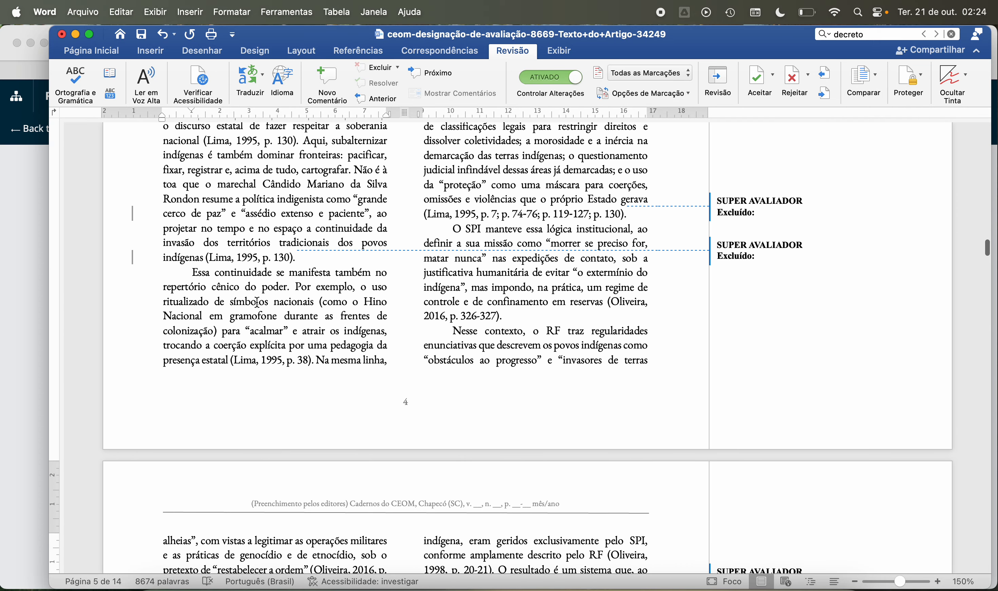
pyautogui.scroll(3, 257, 302)
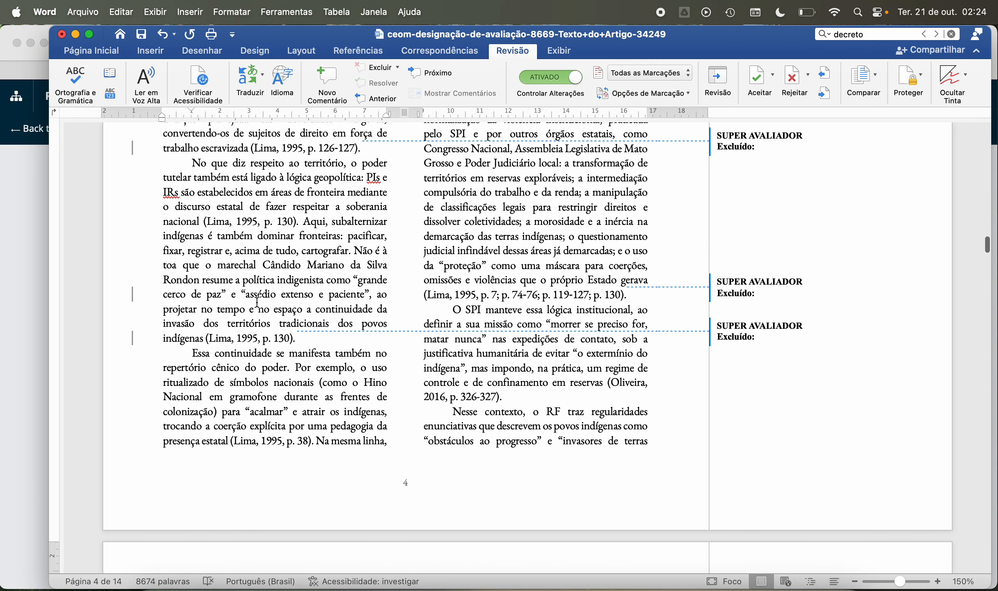
pyautogui.scroll(8, 258, 302)
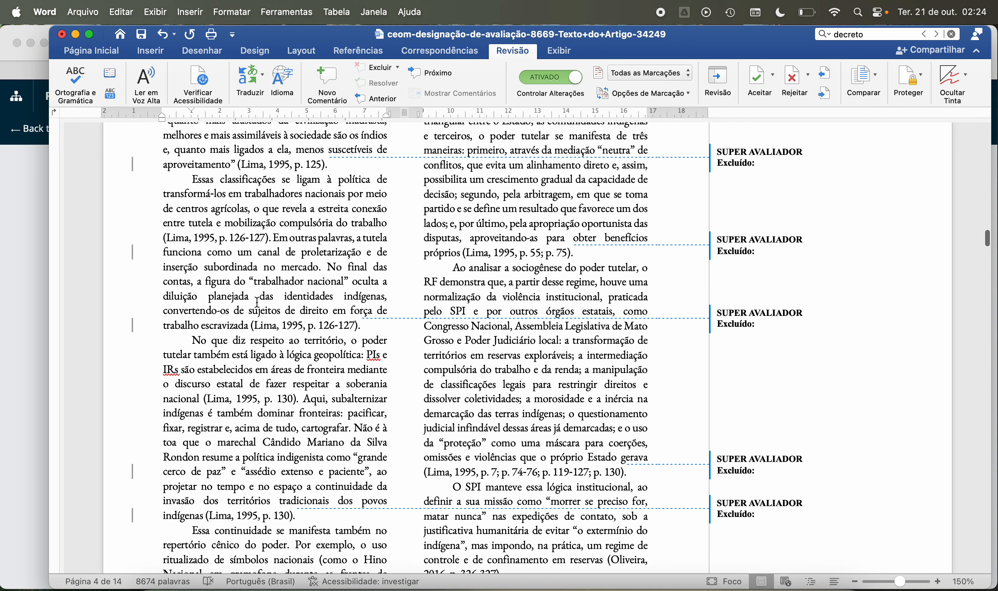
pyautogui.scroll(5, 257, 302)
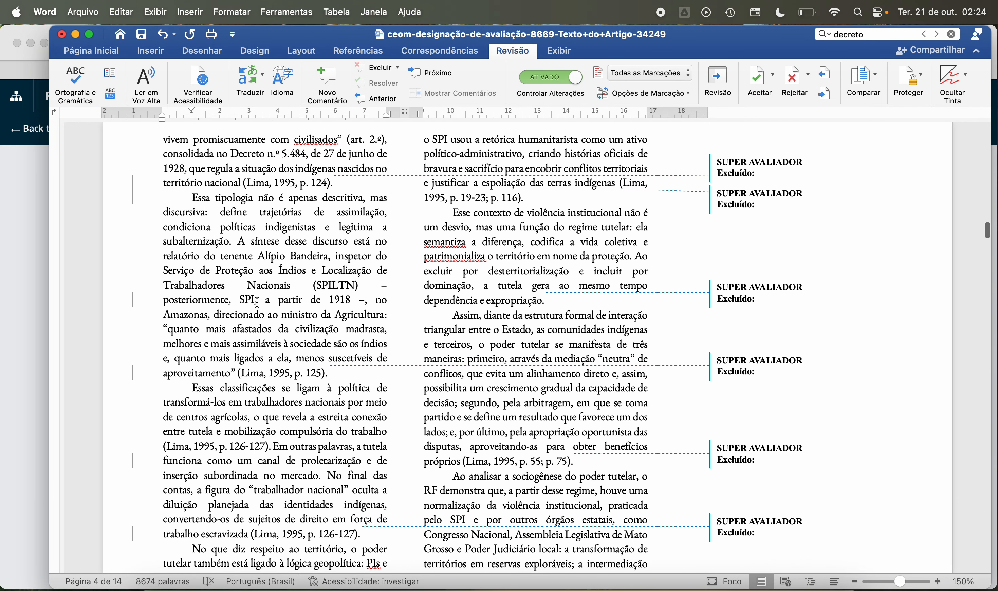
pyautogui.scroll(3, 257, 302)
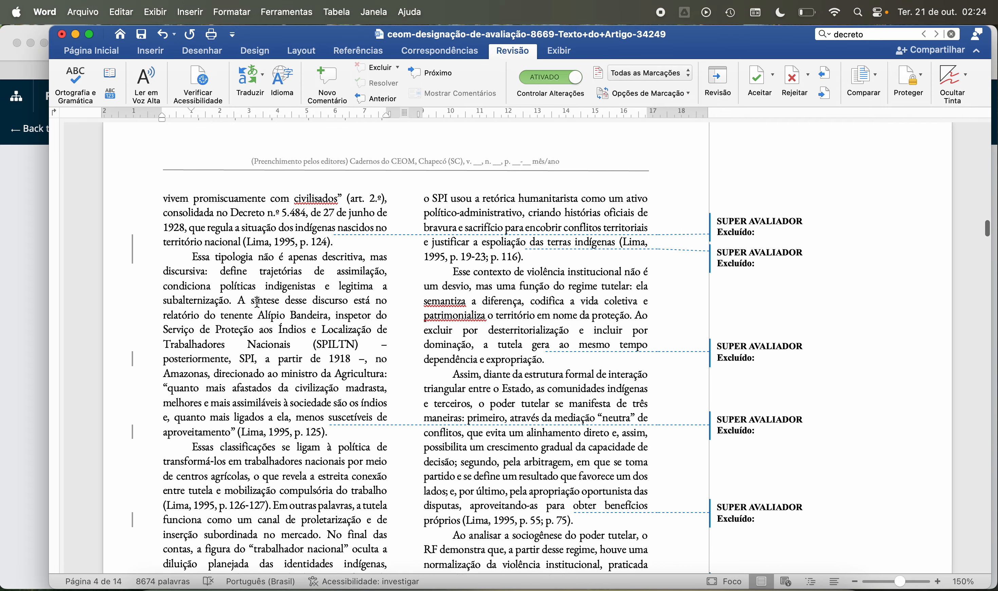
pyautogui.scroll(4, 258, 301)
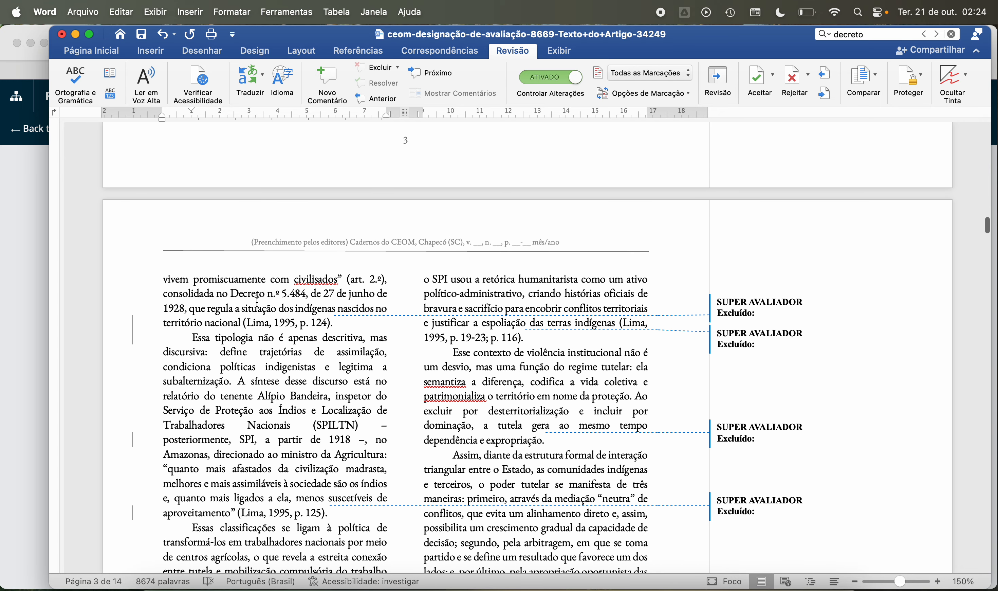
pyautogui.scroll(11, 266, 318)
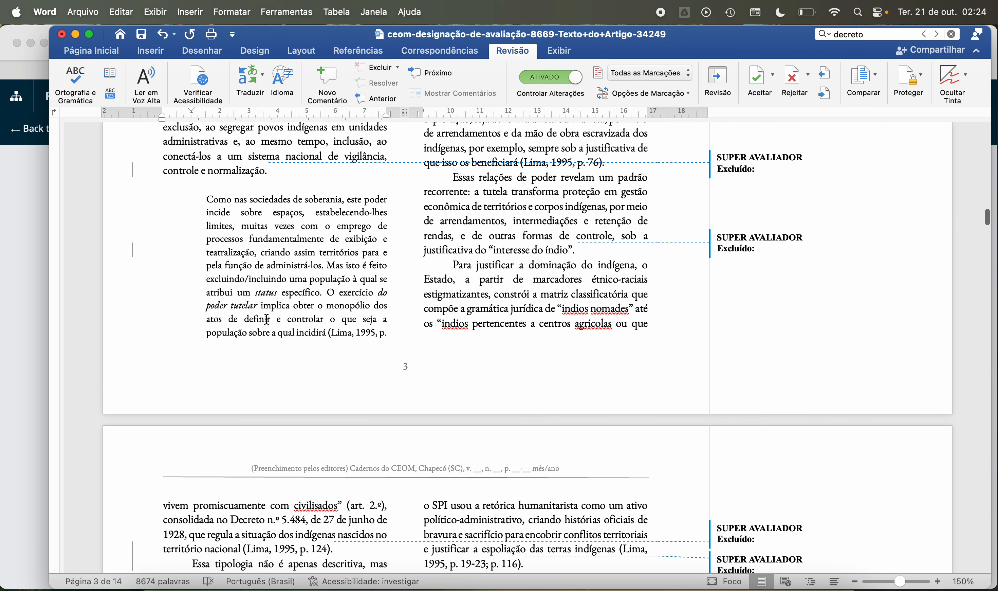
pyautogui.scroll(4, 267, 320)
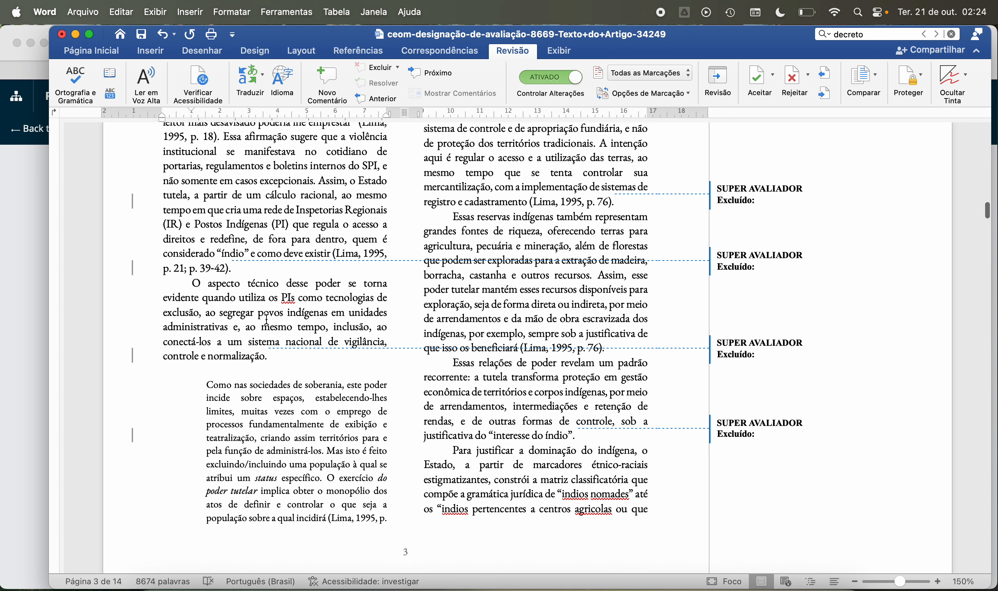
pyautogui.scroll(5, 267, 319)
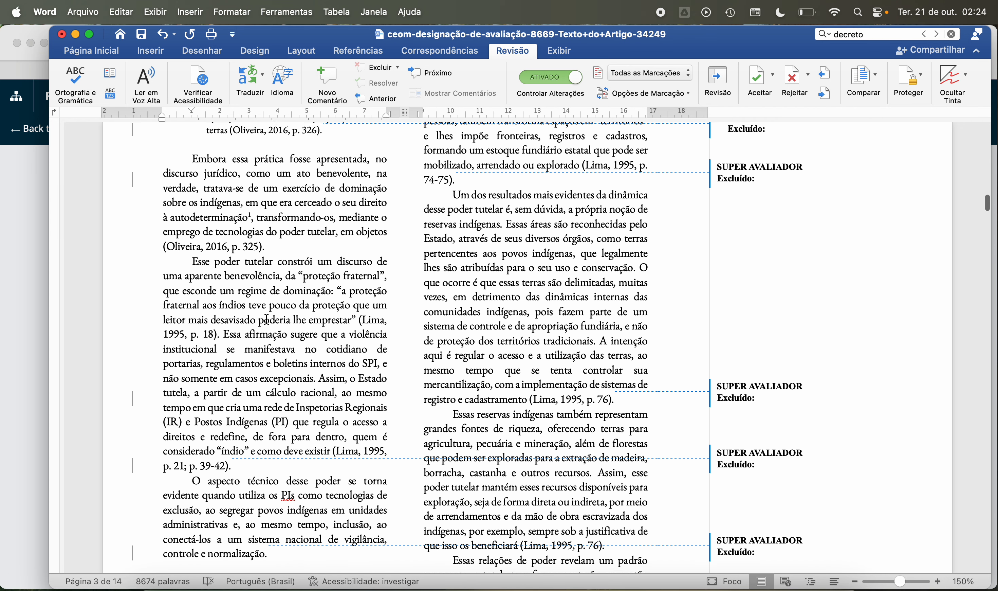
pyautogui.scroll(7, 267, 320)
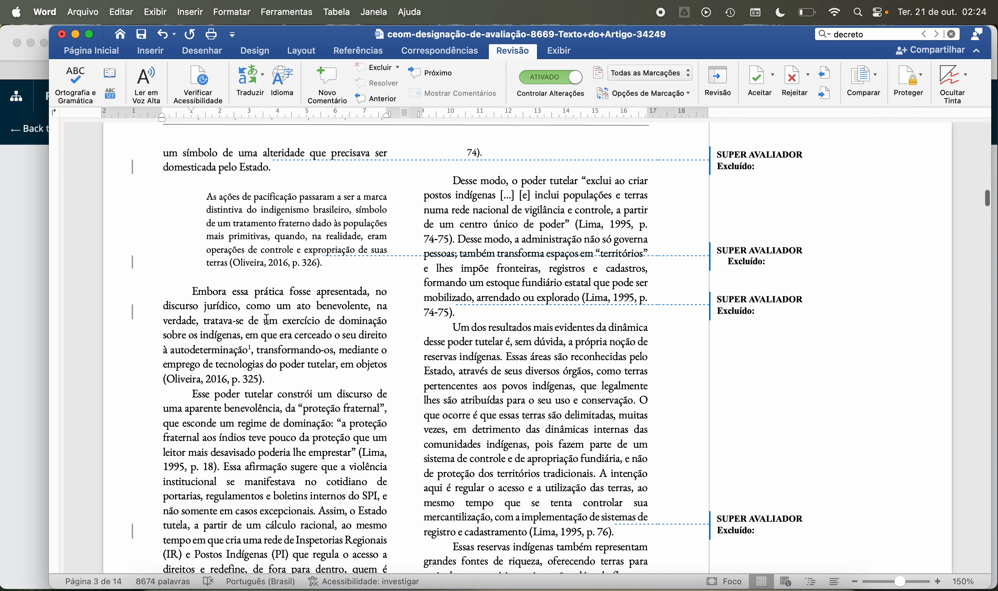
pyautogui.scroll(9, 267, 320)
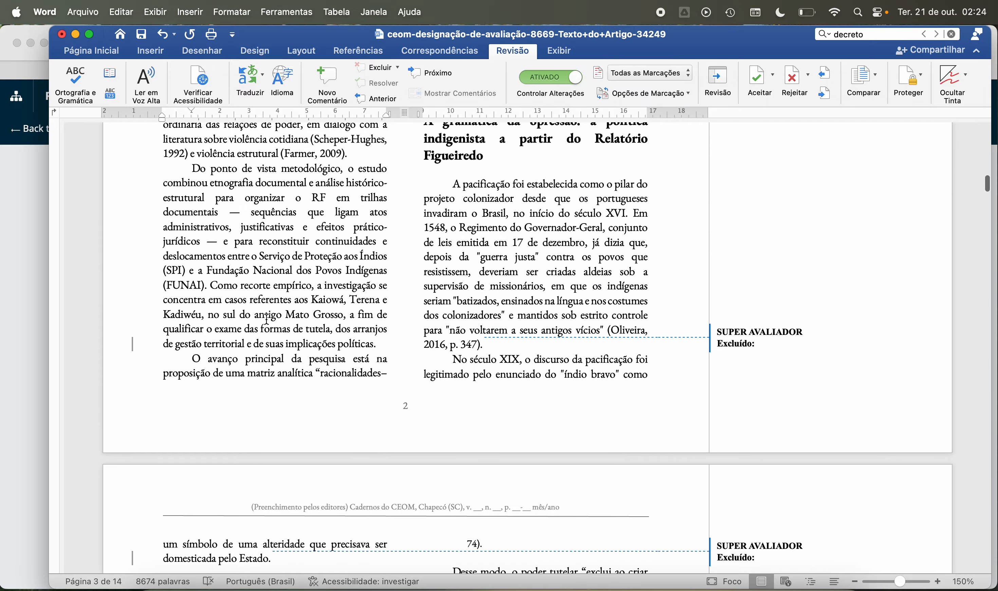
pyautogui.scroll(9, 267, 320)
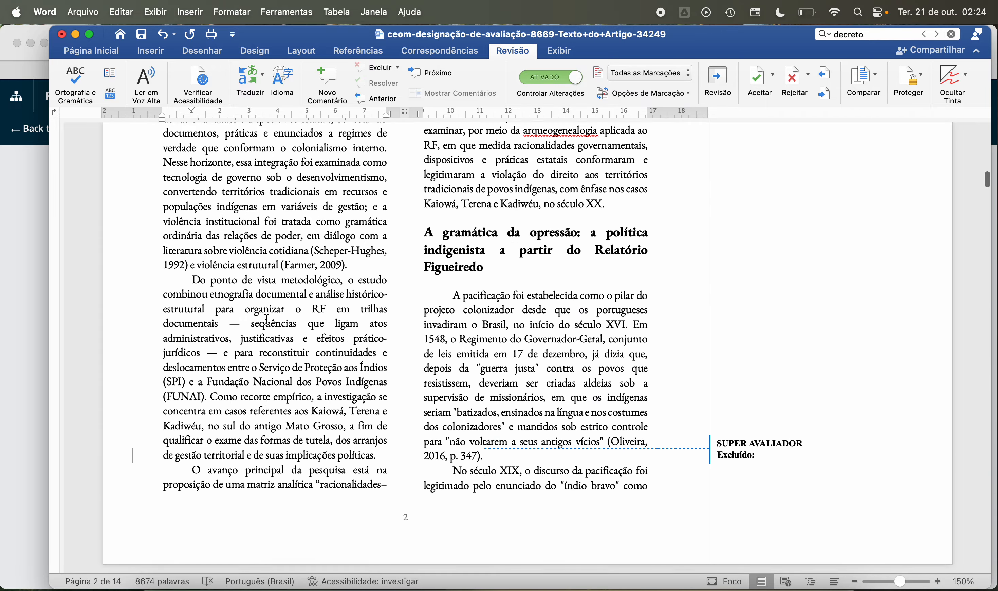
pyautogui.scroll(-20, 266, 318)
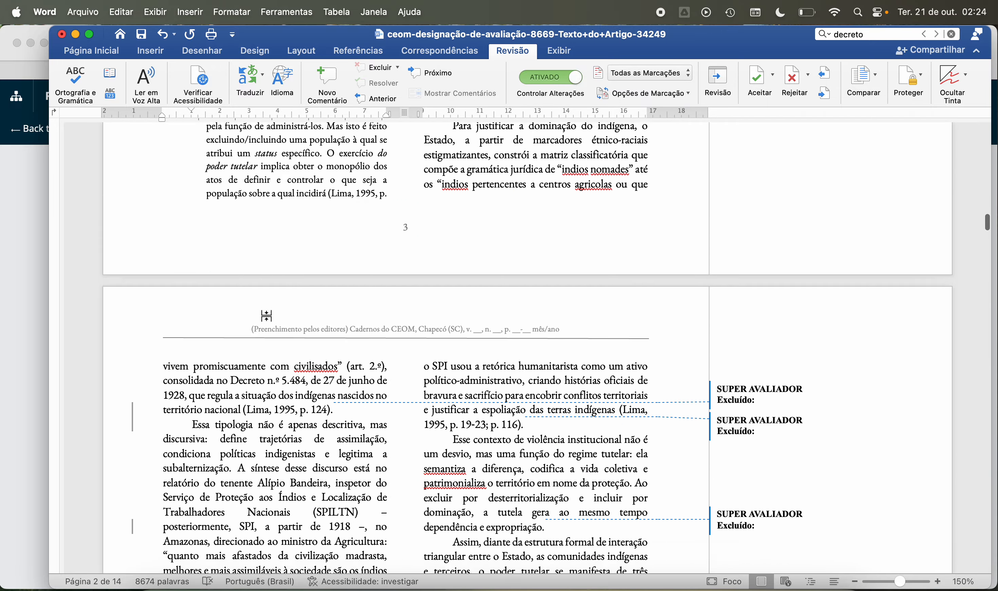
# Step: Look through the article from page 4 to the Notas section on page 13 for other cited laws missing from the references
pyautogui.scroll(-10, 266, 315)
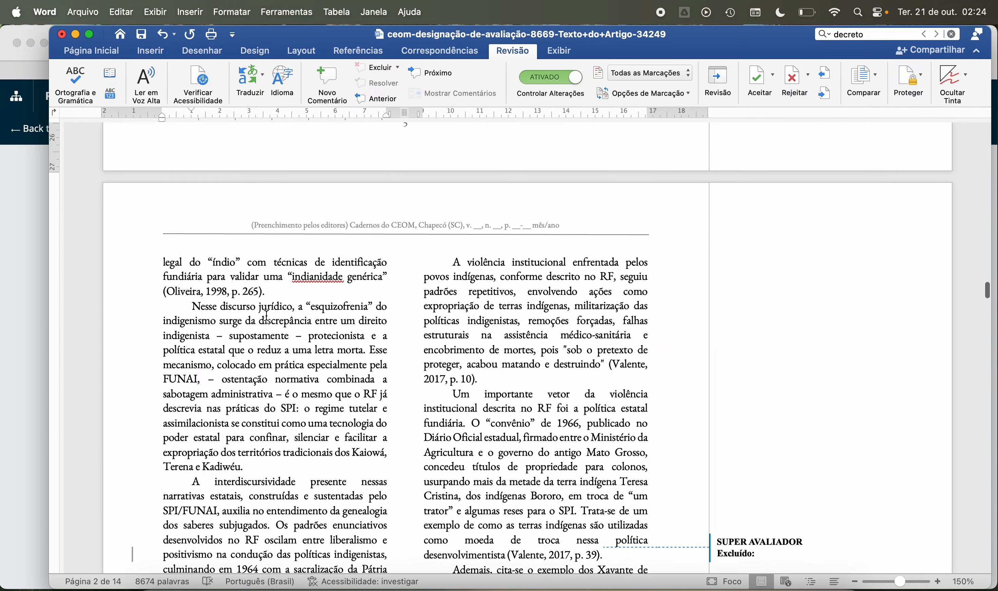
pyautogui.scroll(10, 267, 315)
pyautogui.scroll(1, 267, 315)
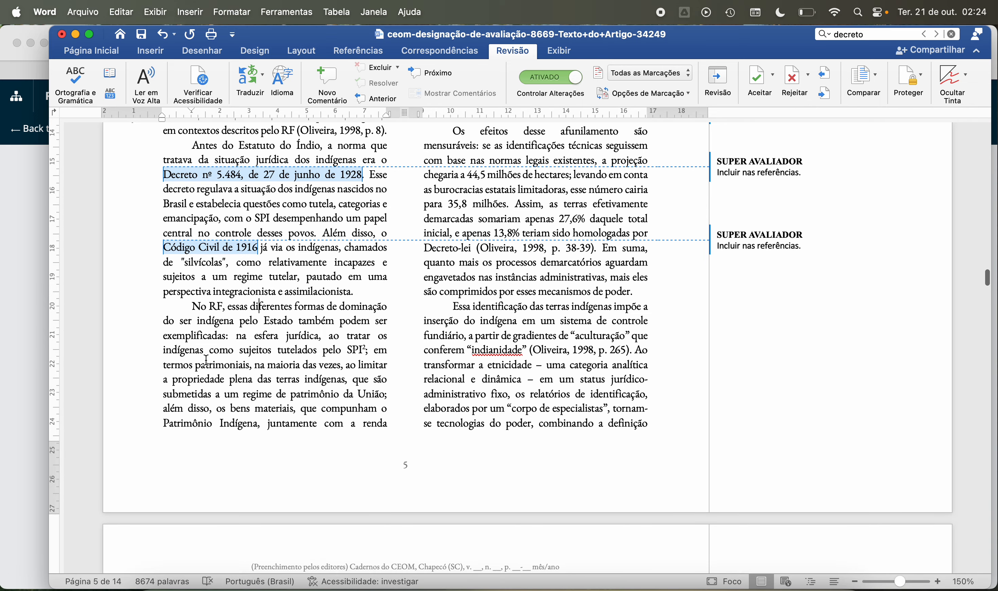
pyautogui.scroll(-5, 260, 348)
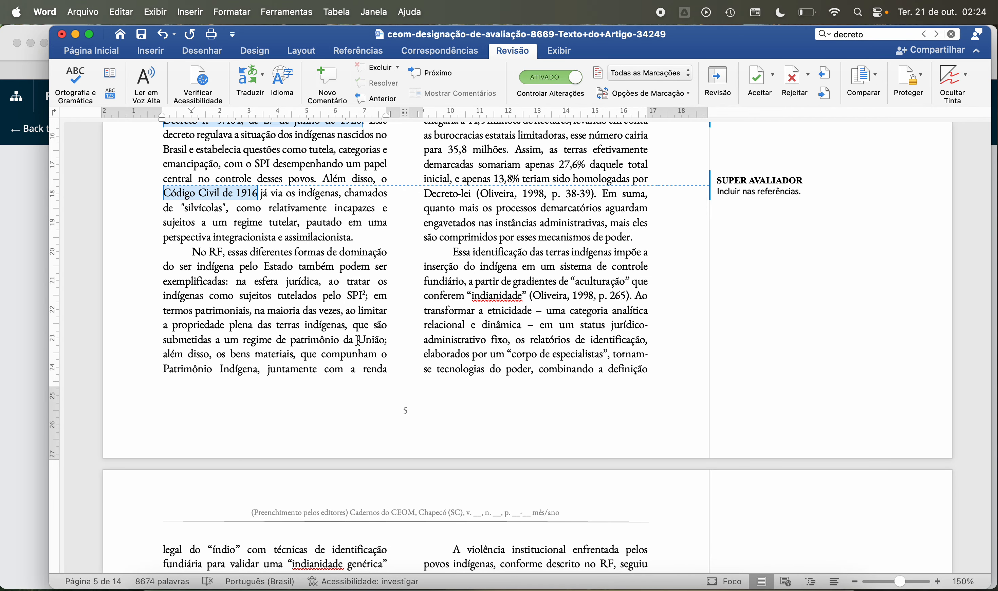
pyautogui.scroll(-20, 358, 340)
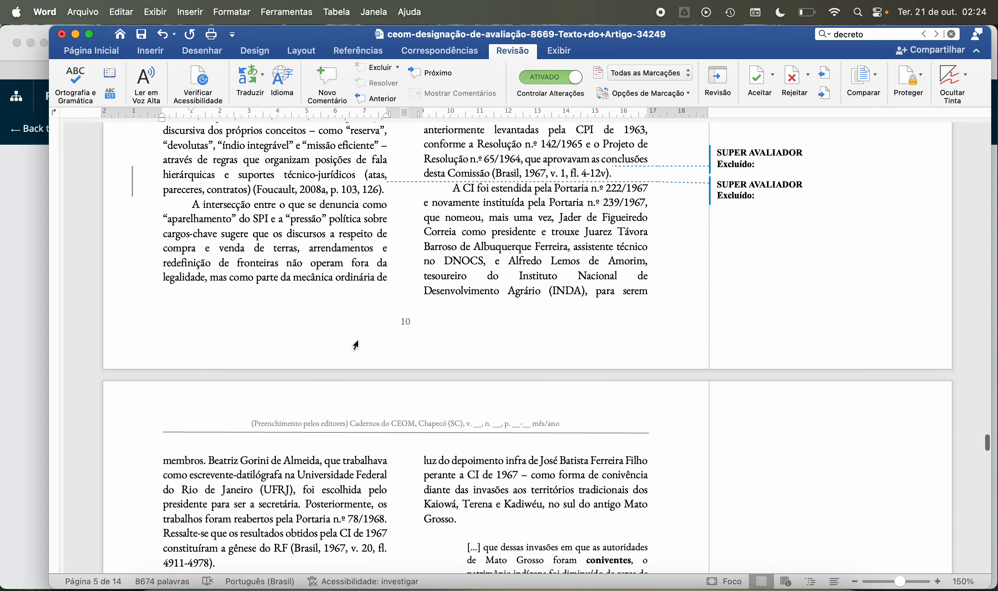
pyautogui.scroll(-20, 357, 346)
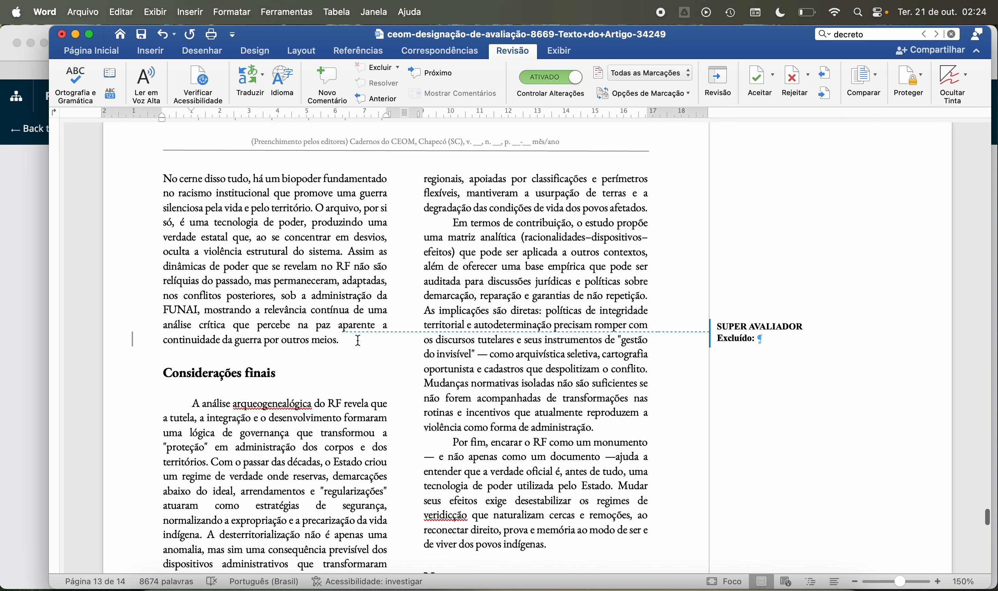
pyautogui.scroll(-15, 358, 340)
pyautogui.scroll(7, 358, 340)
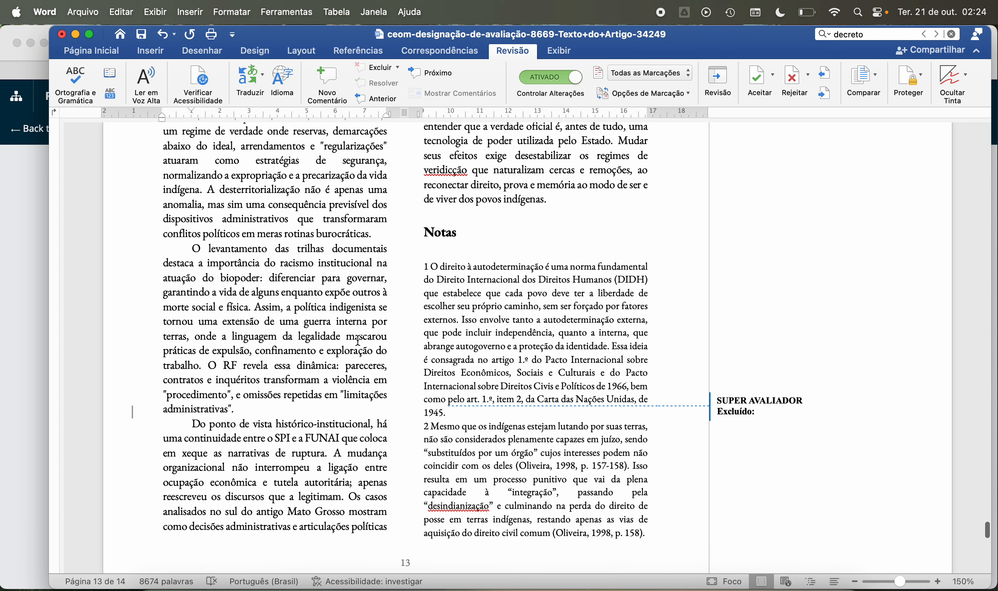
# Step: Add the comment "Incluir ambos nas referências." to note 1's passage from "Pacto Internacional sobre Direitos Econômicos" through "1945"
pyautogui.scroll(-5, 359, 339)
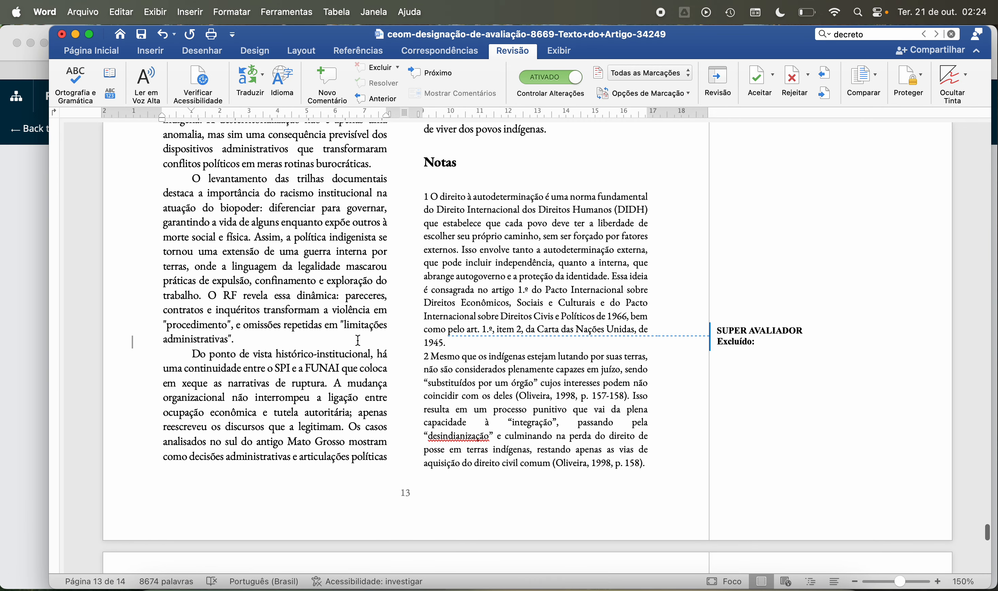
pyautogui.scroll(-2, 358, 340)
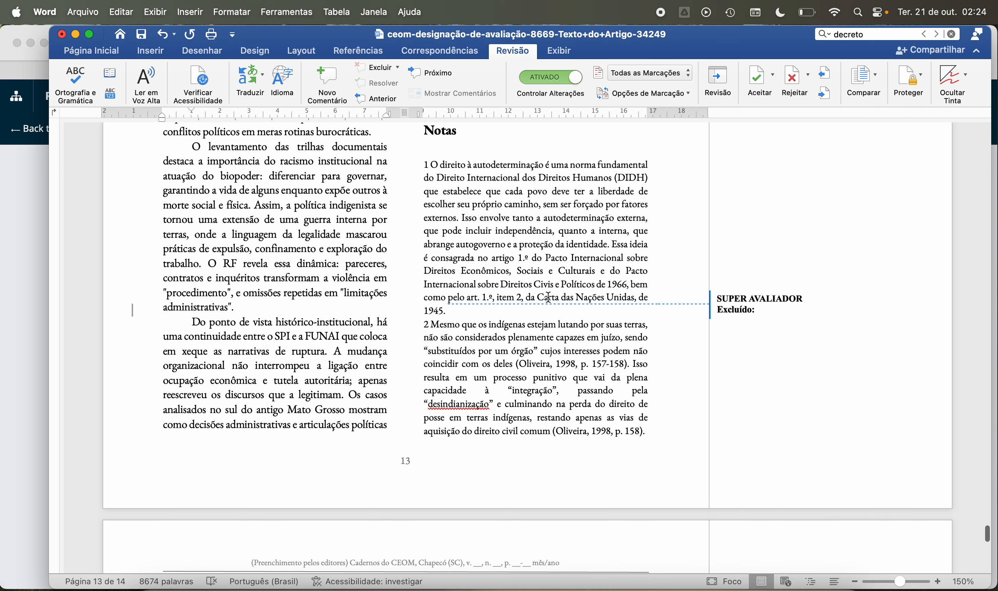
pyautogui.moveTo(541, 299); pyautogui.dragTo(554, 302)
pyautogui.moveTo(554, 302); pyautogui.dragTo(554, 302)
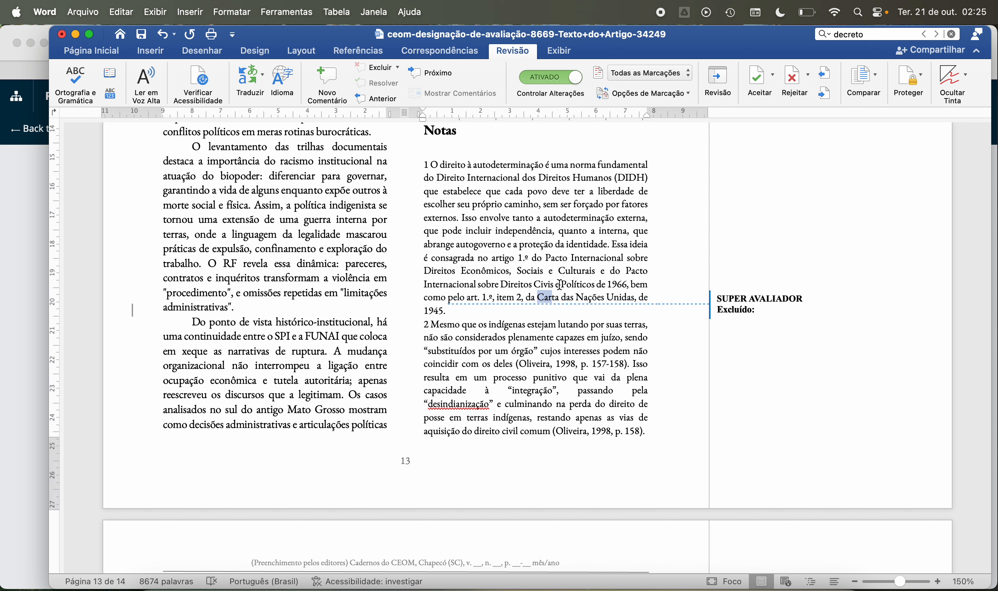
pyautogui.moveTo(548, 258); pyautogui.dragTo(442, 311)
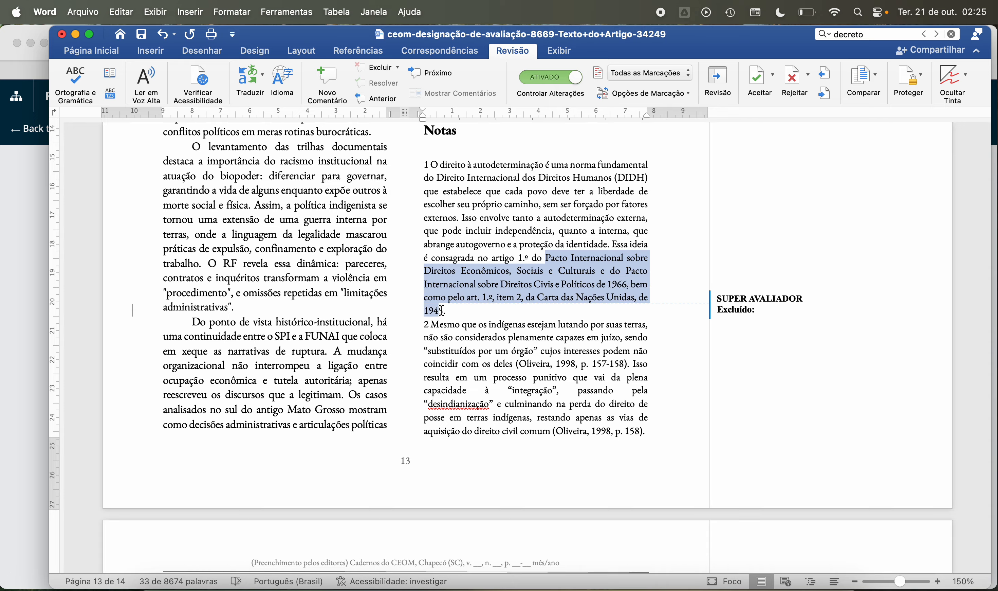
pyautogui.click(327, 81)
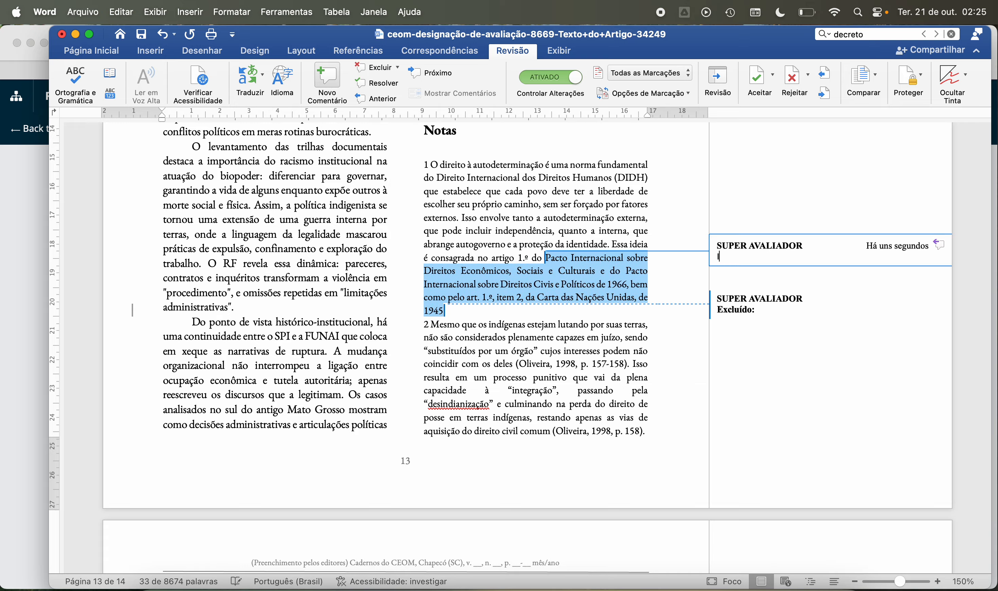
pyautogui.write('Incluir ambos nas referências')
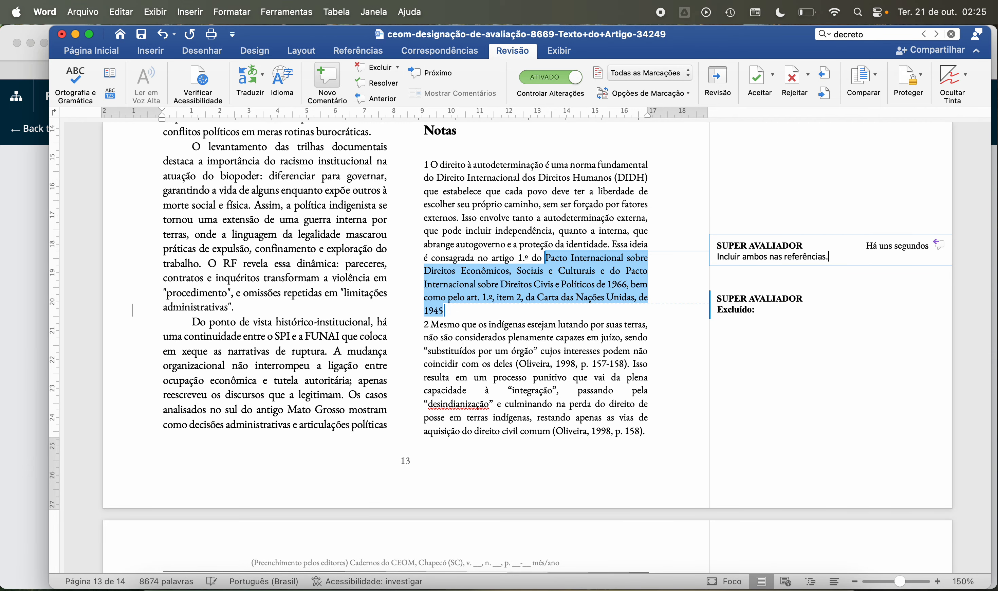
# Step: Examine note 2 and page 14's reference list down to the Documentais entries
pyautogui.scroll(-3, 447, 201)
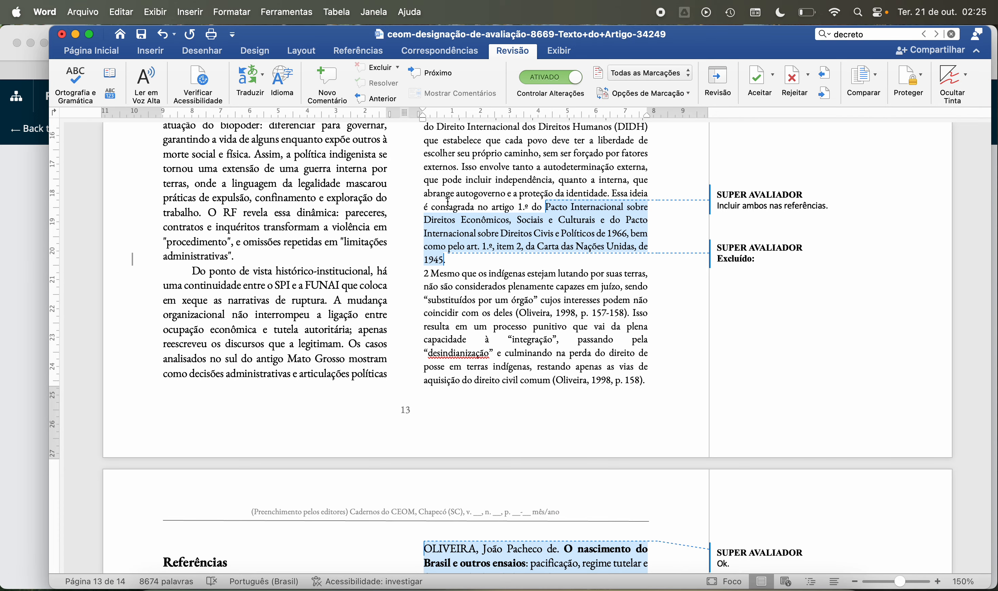
pyautogui.scroll(-5, 448, 201)
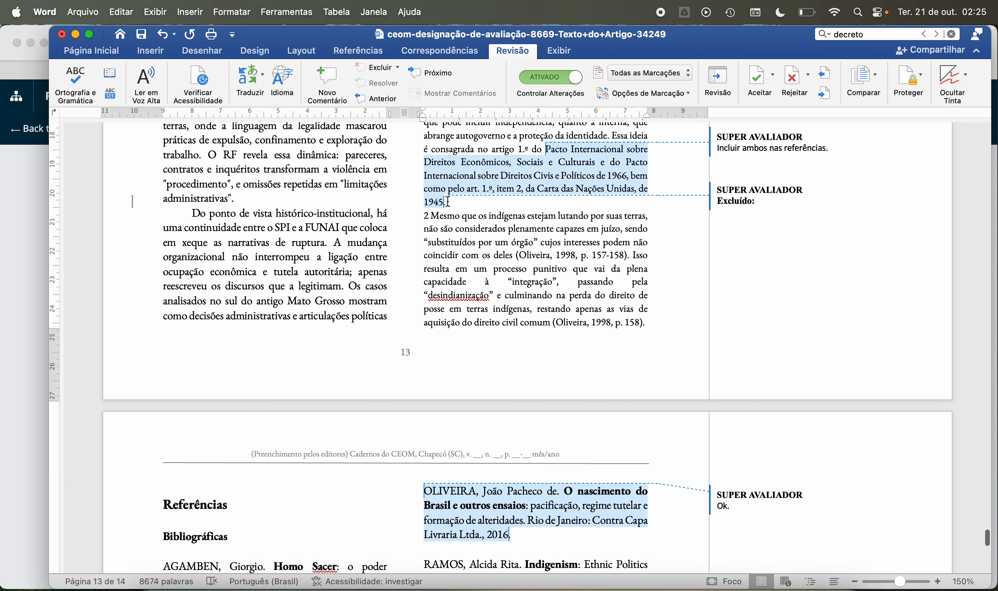
pyautogui.scroll(-3, 448, 200)
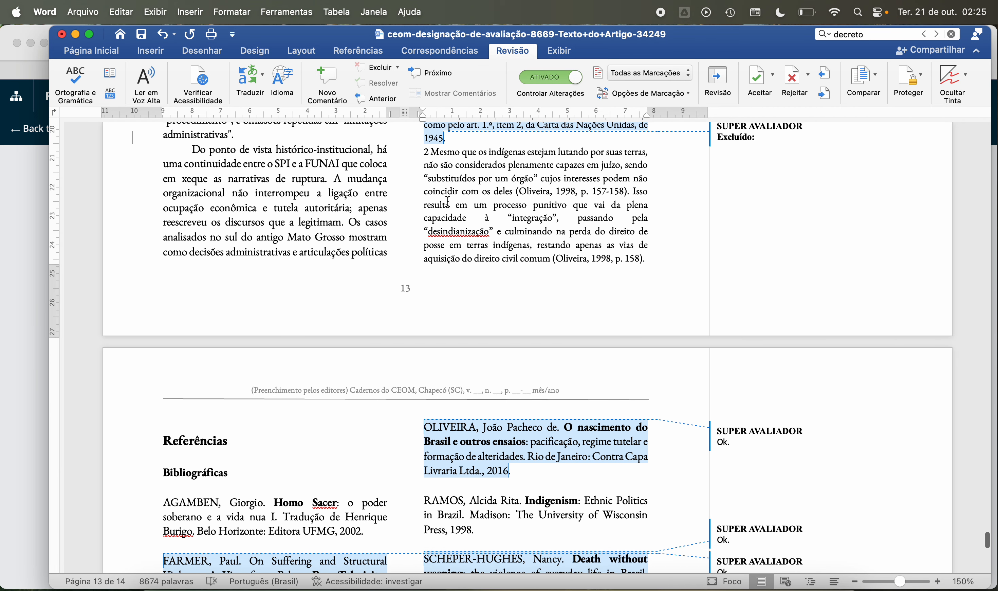
pyautogui.scroll(-2, 497, 230)
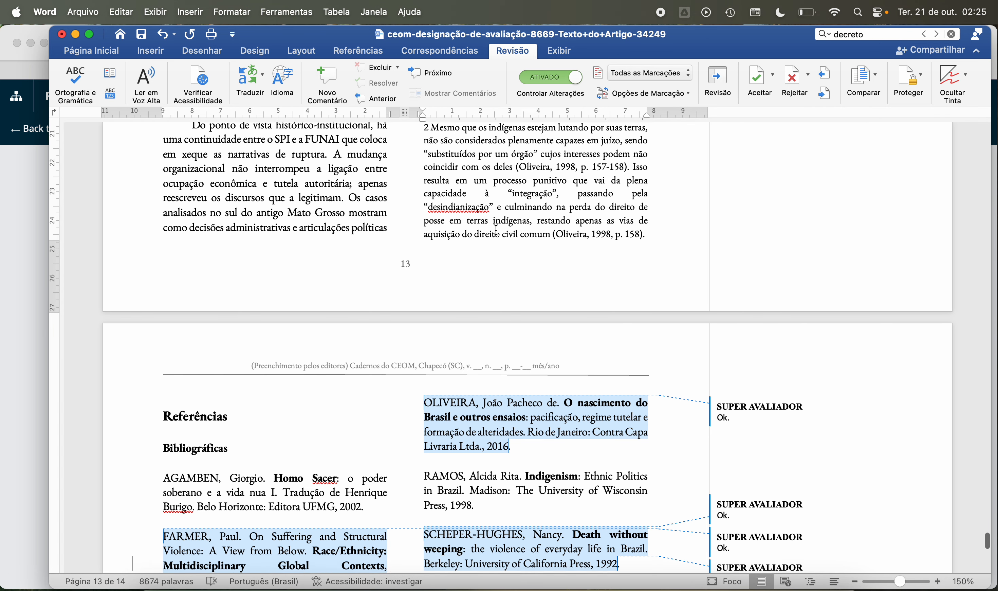
pyautogui.scroll(-20, 531, 221)
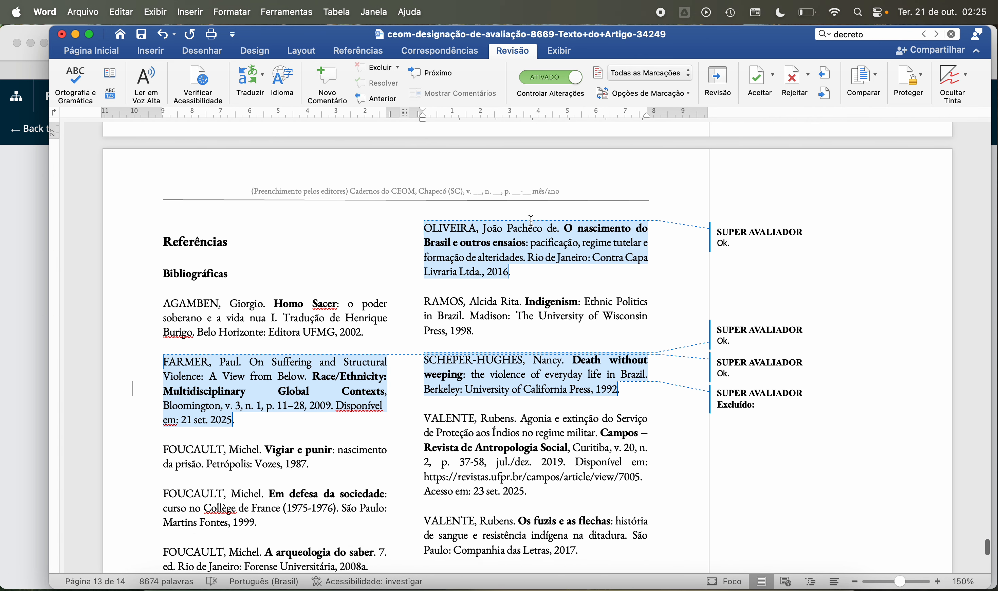
pyautogui.scroll(6, 532, 220)
pyautogui.scroll(-16, 523, 229)
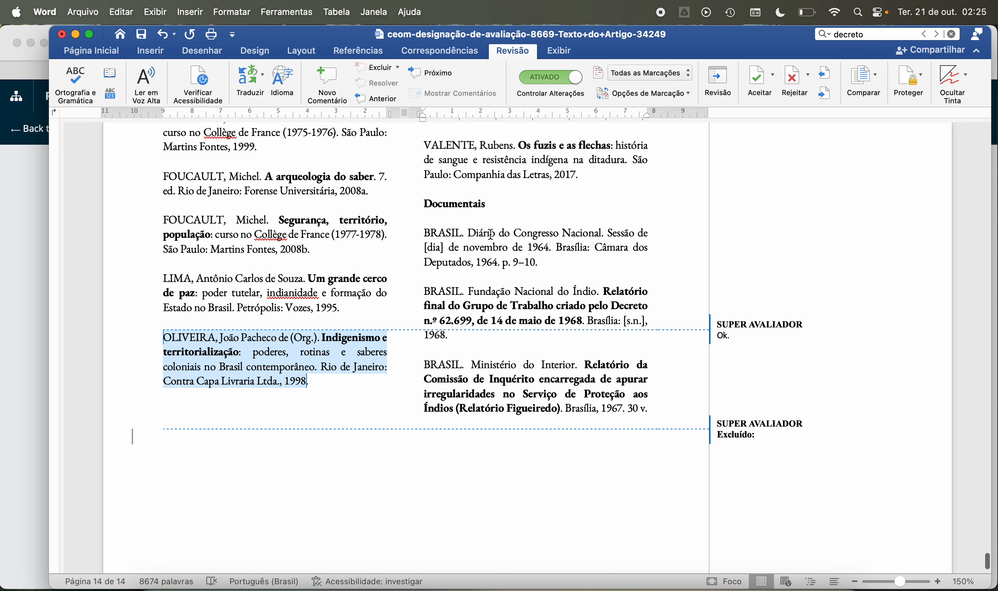
# Step: Search the document for "brasil" and cycle through the matches to compare in-text citations with the BRASIL entries under Documentais
pyautogui.click(872, 33)
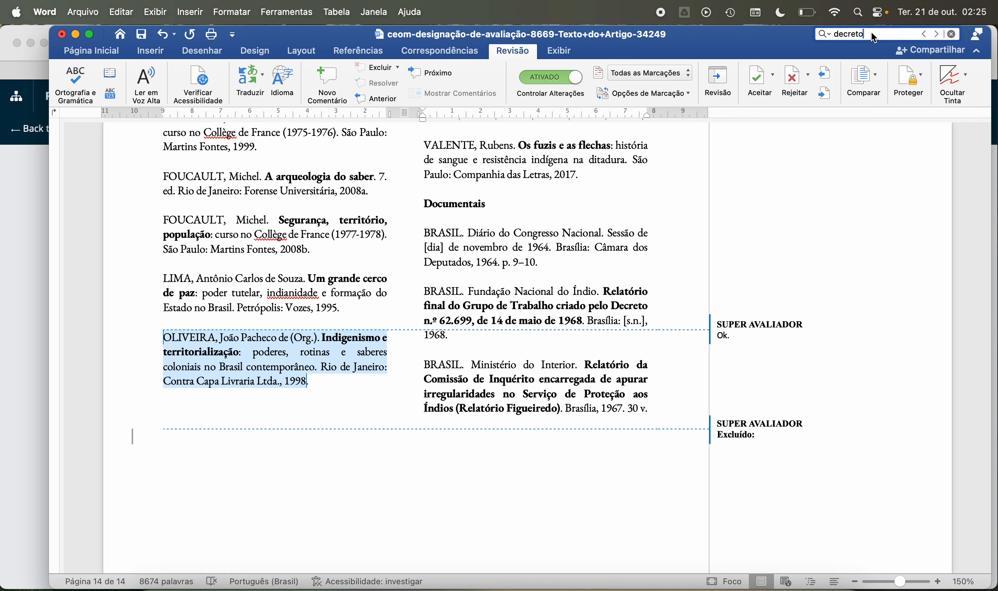
pyautogui.write('brasil')
pyautogui.press('Return')
pyautogui.press('Return')
pyautogui.press('Return')
pyautogui.press('Return')
pyautogui.press('Return')
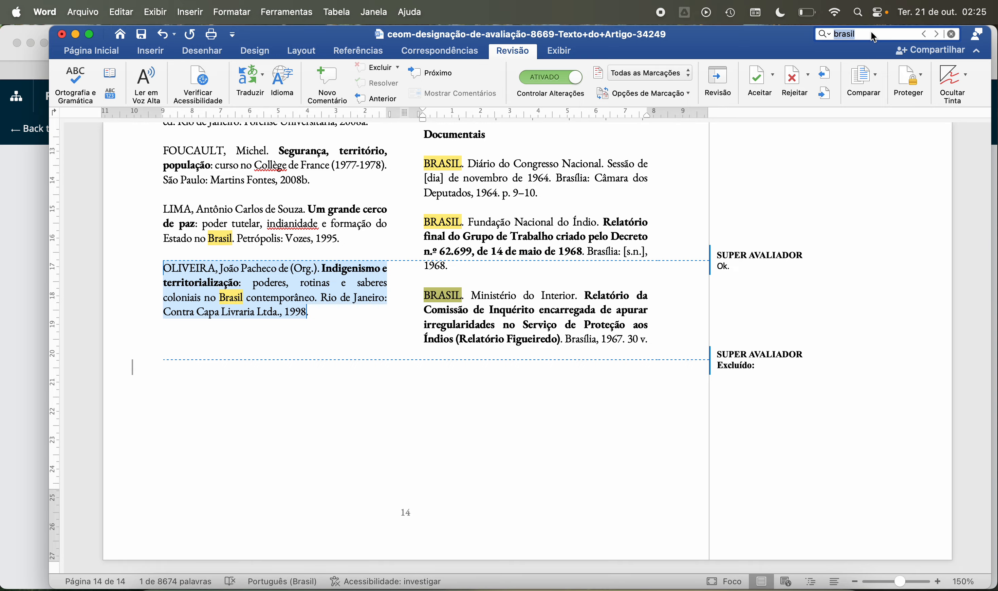
pyautogui.press('Return')
pyautogui.press('Return')
pyautogui.press('Return')
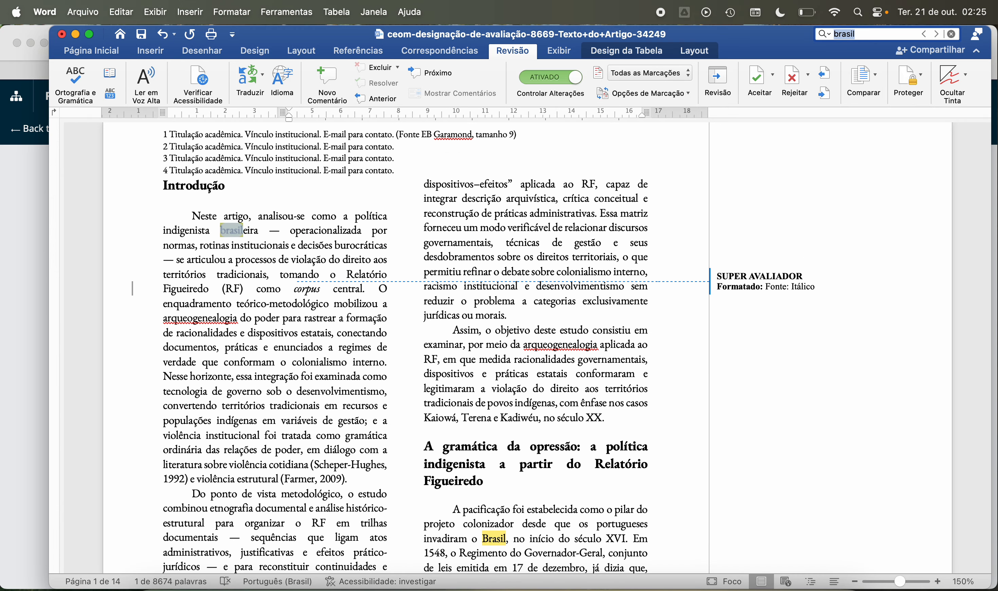
pyautogui.press('Return')
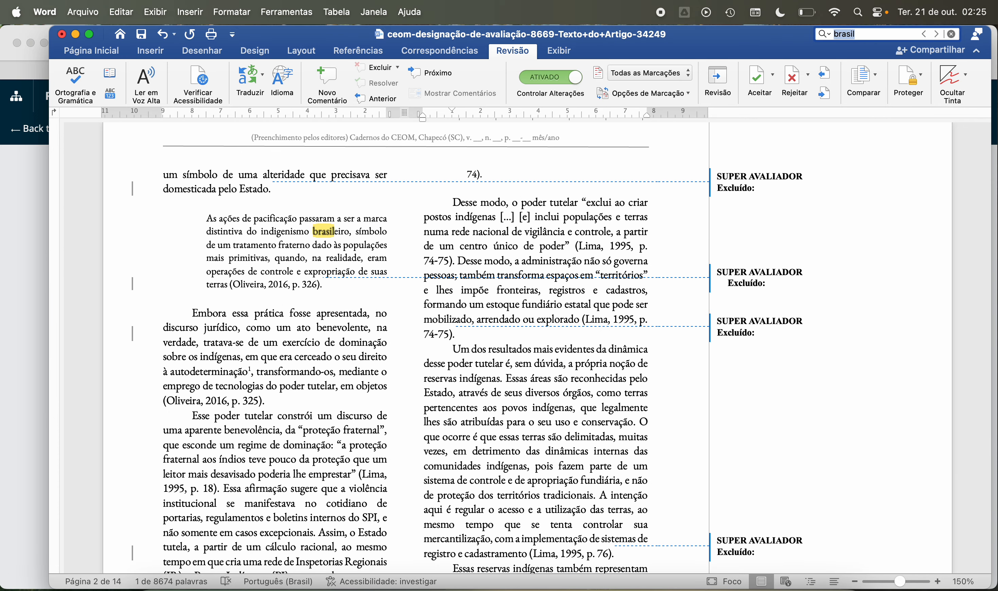
pyautogui.press('Return')
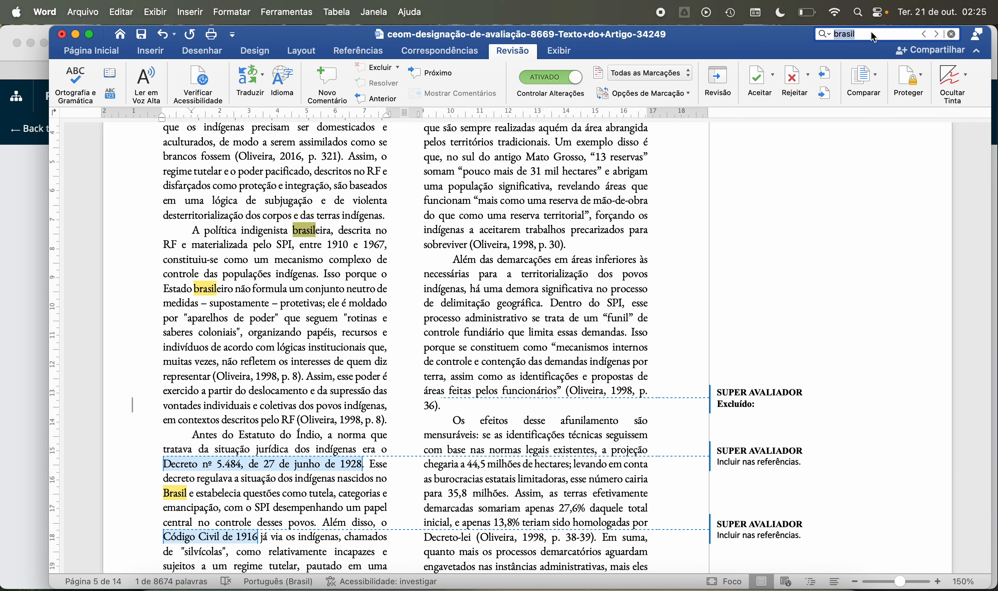
pyautogui.press('Return')
pyautogui.press('Return')
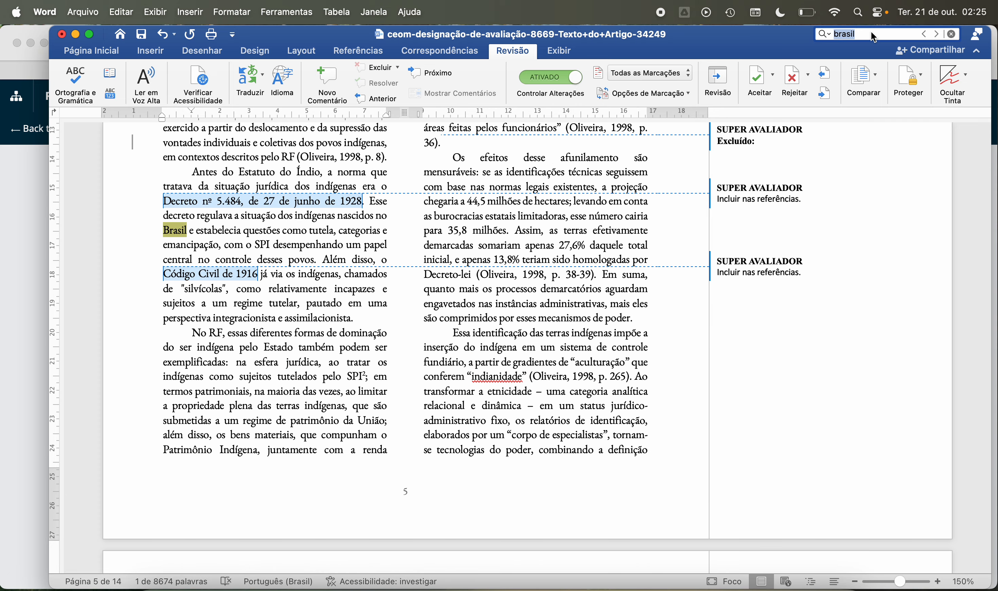
pyautogui.press('Return')
pyautogui.press('Return')
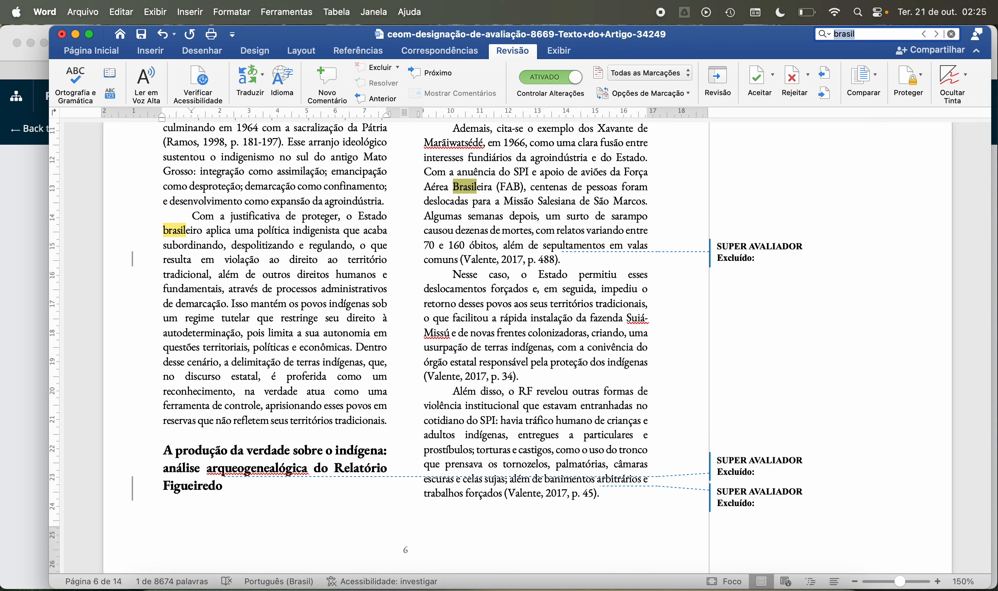
pyautogui.press('Return')
pyautogui.press('Return')
pyautogui.press('Return')
pyautogui.press('Return')
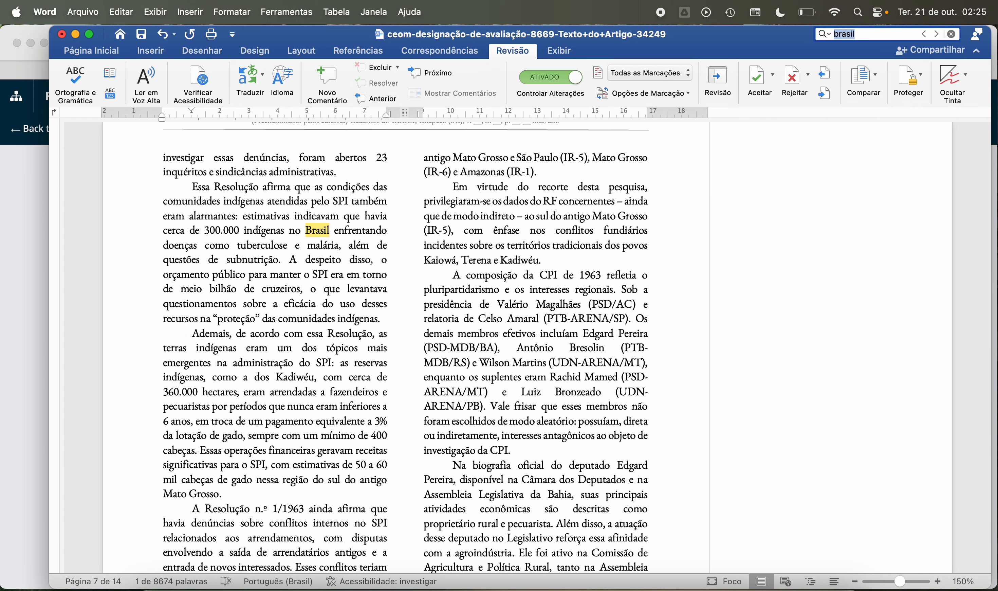
pyautogui.press('Return')
pyautogui.press('Return')
pyautogui.press('Return')
pyautogui.press('Return')
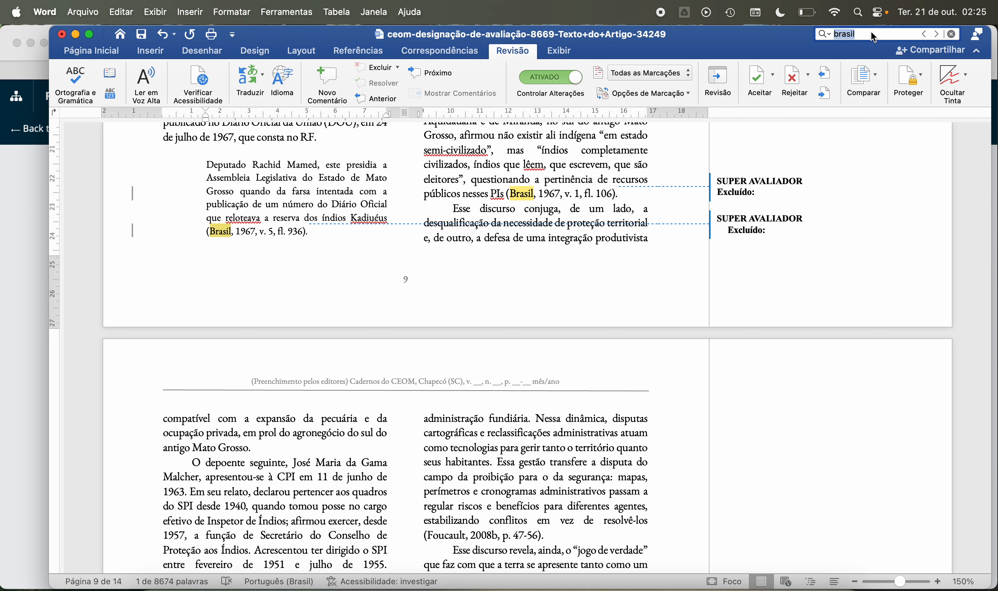
pyautogui.press('Return')
pyautogui.press('Return')
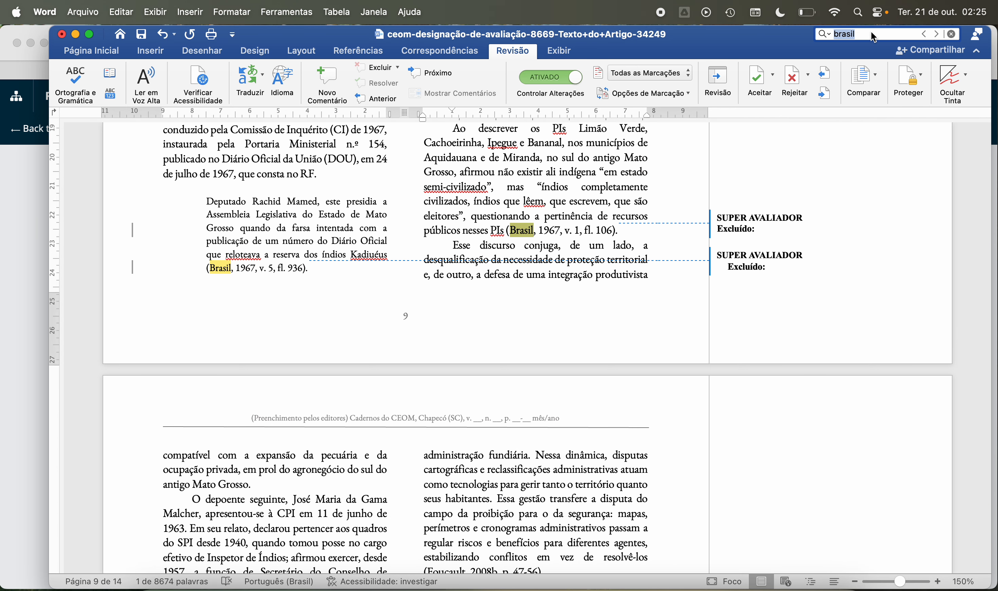
pyautogui.press('Return')
pyautogui.press('Return')
pyautogui.press('Return')
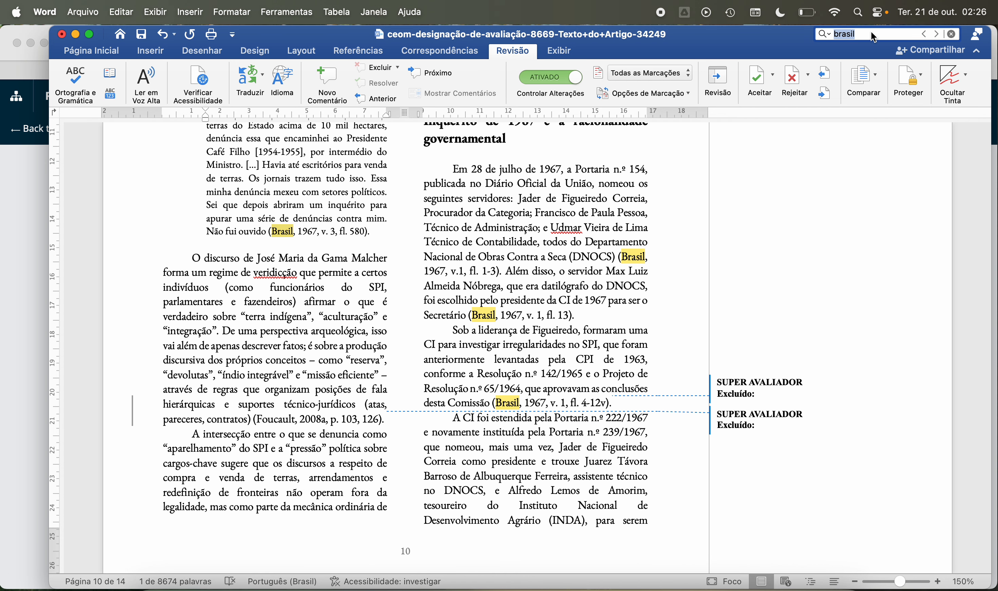
pyautogui.press('Return')
pyautogui.press('Return')
pyautogui.press('Return')
pyautogui.press('Return')
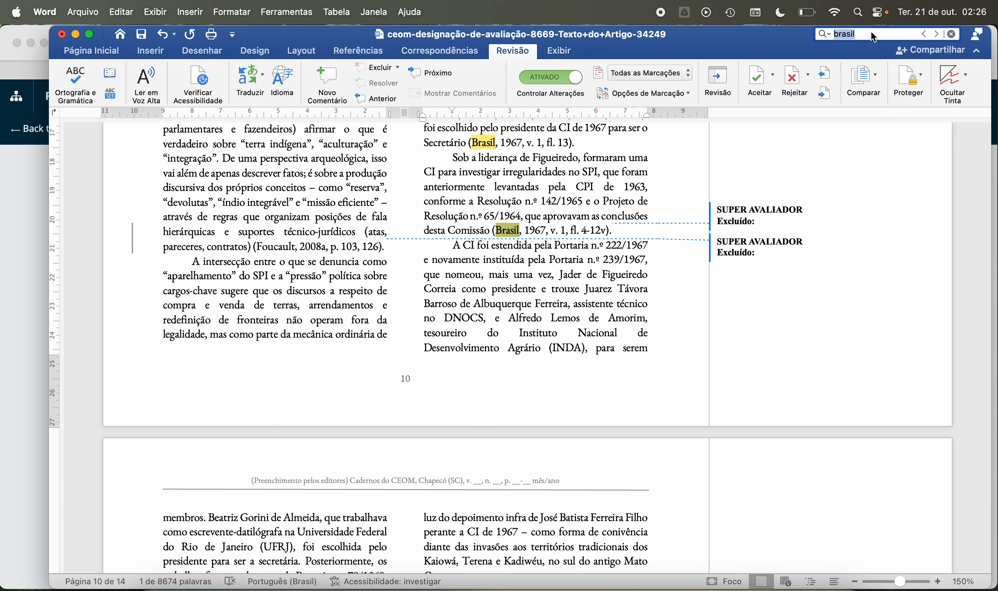
pyautogui.press('Return')
pyautogui.press('Return')
pyautogui.press('Return')
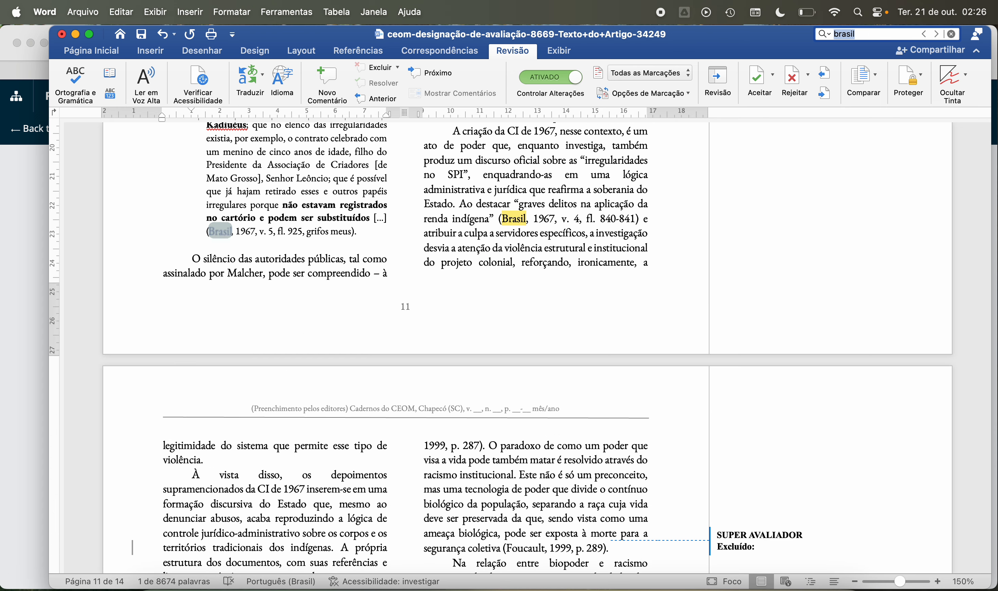
pyautogui.press('Return')
pyautogui.press('Return')
pyautogui.press('Return')
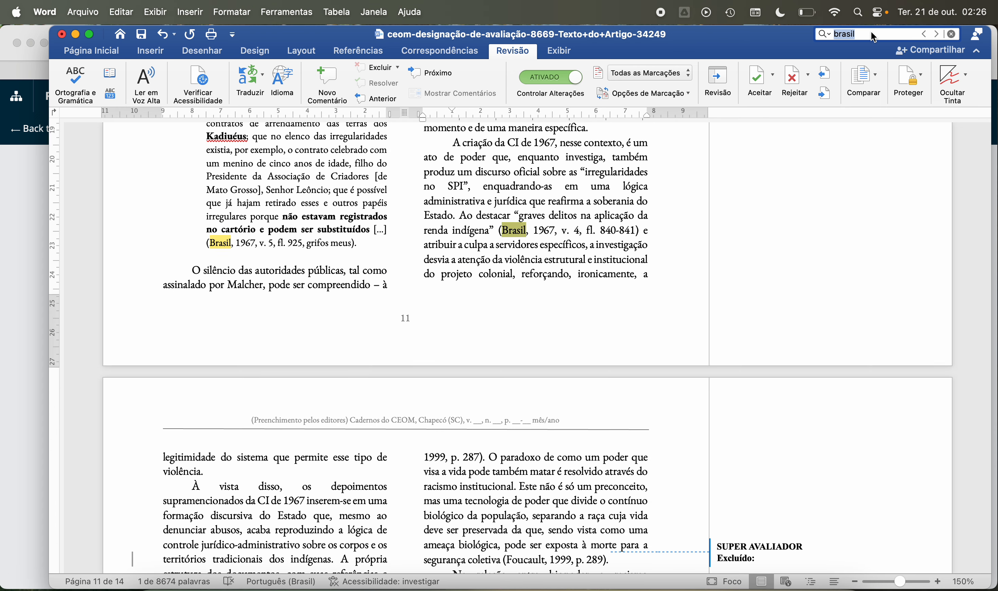
pyautogui.press('Return')
pyautogui.press('Return')
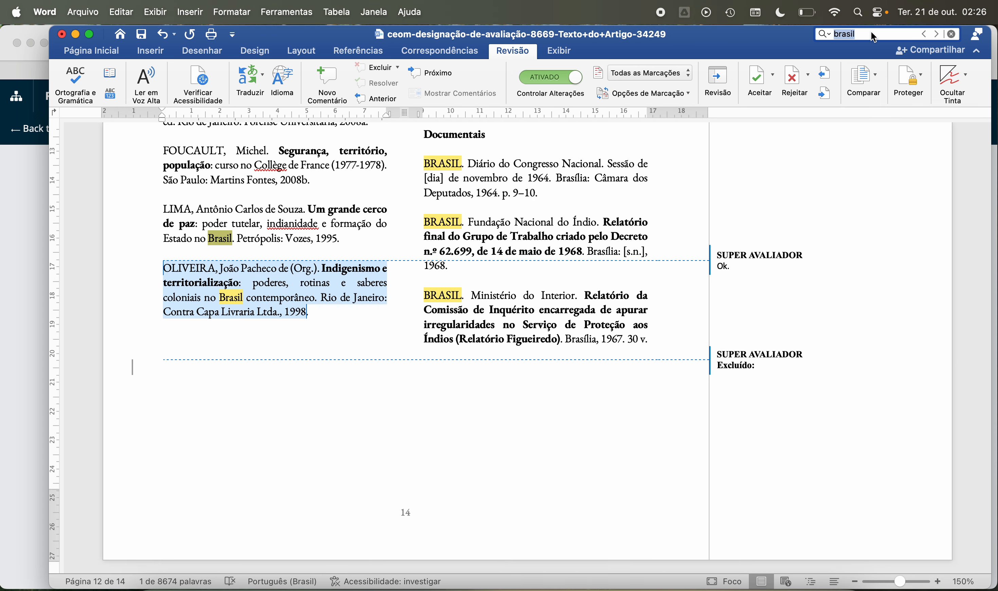
# Step: Search for "1964" again and go to the match in page 6's paragraph on interdiscursividade
pyautogui.write('1964')
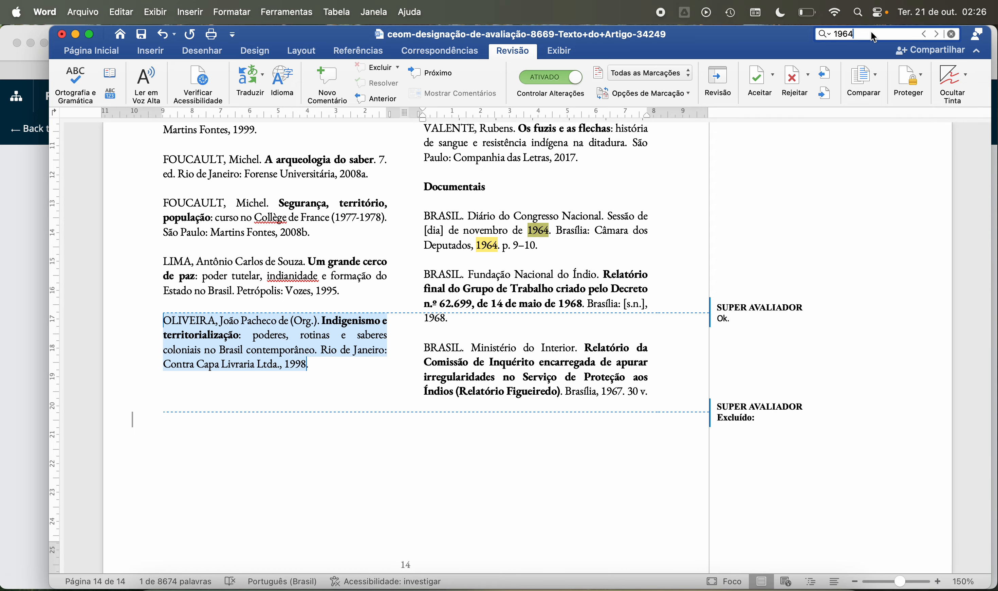
pyautogui.press('Return')
pyautogui.press('Return')
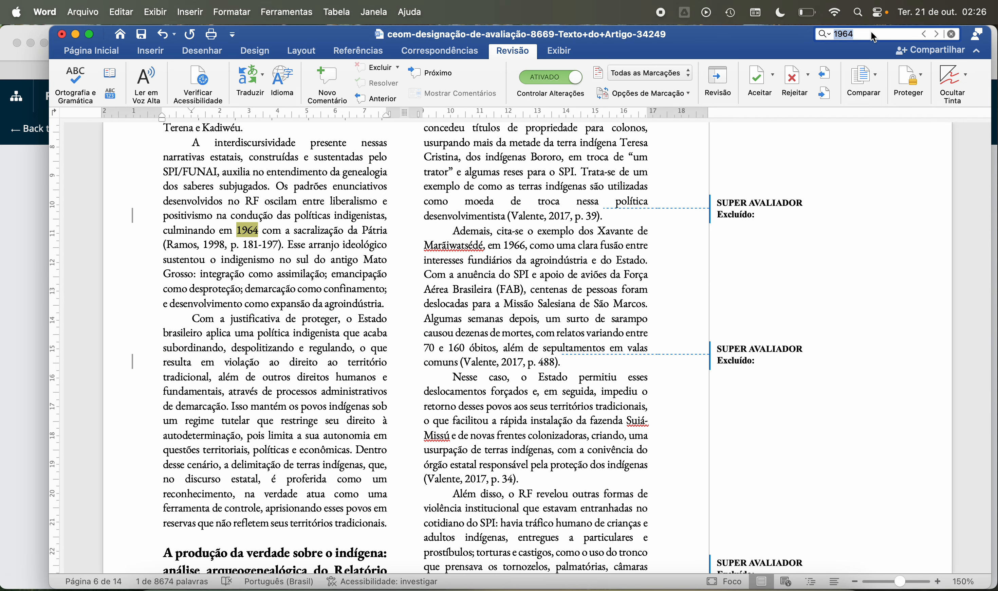
# Step: Follow the "1964" matches to the Documentais list and comment "Se não for a resolução n 65 não aparece no texto." on the Diário do Congresso Nacional entry
pyautogui.press('Return')
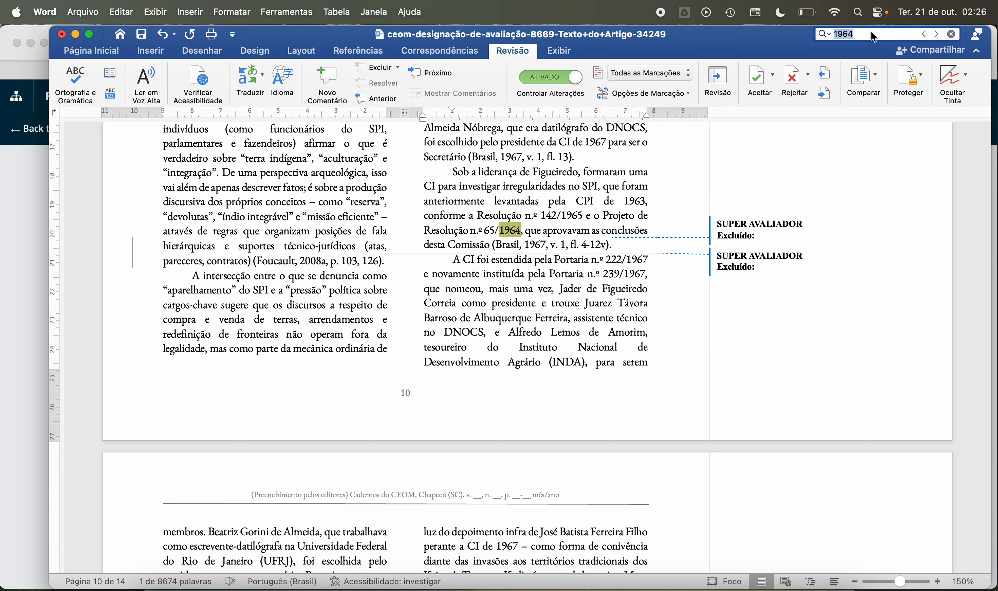
pyautogui.press('Return')
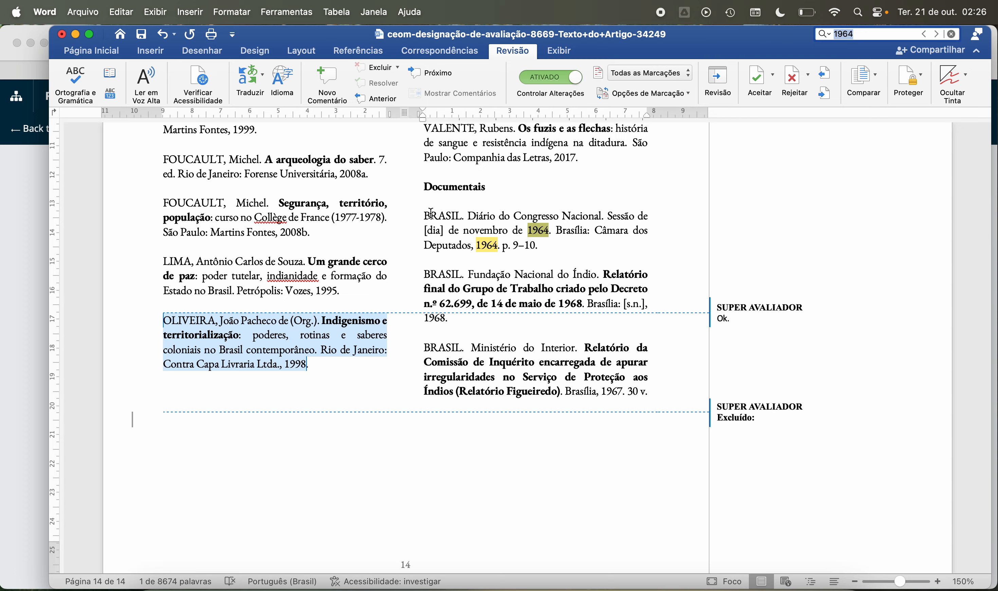
pyautogui.moveTo(431, 214); pyautogui.dragTo(534, 253)
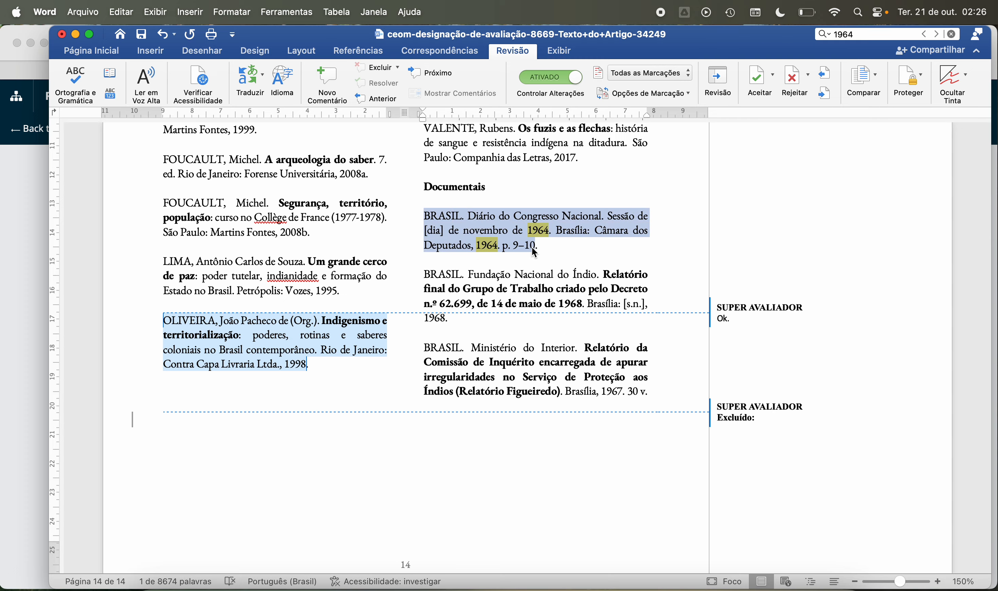
pyautogui.click(326, 78)
pyautogui.write('Se não for a resoluçõ')
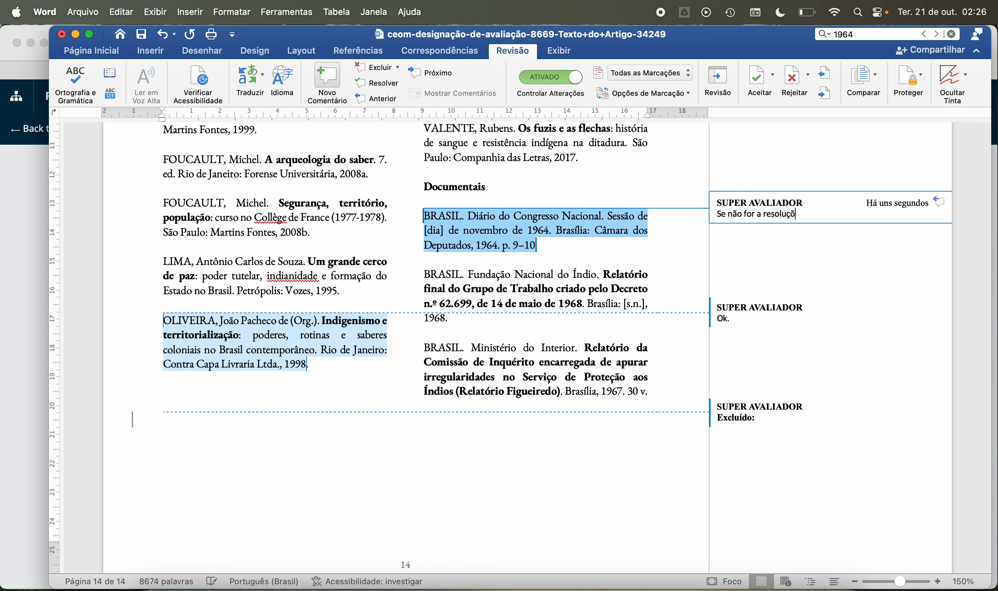
pyautogui.write('o de')
pyautogui.click(441, 280)
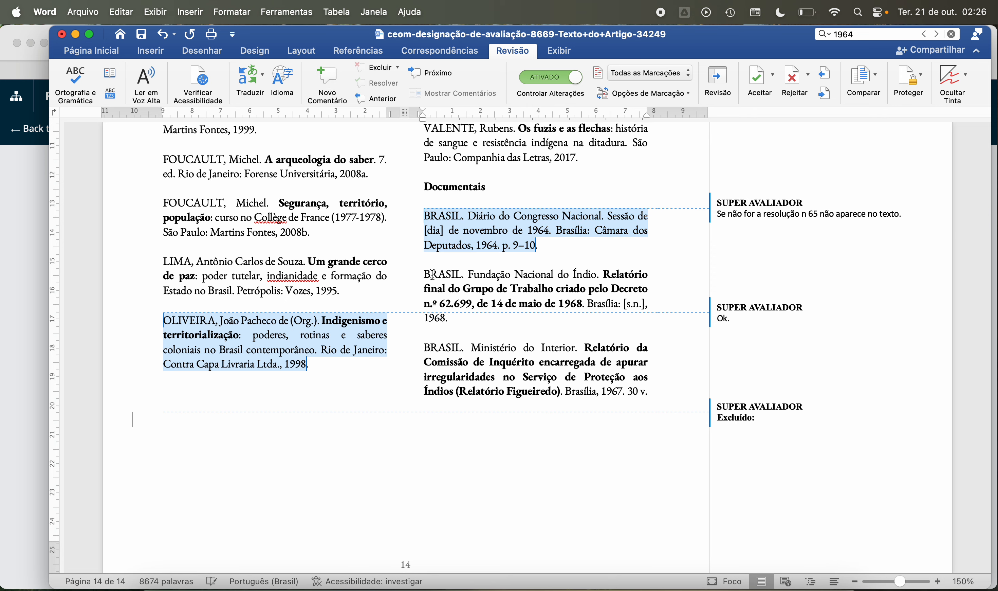
# Step: Add the comment "Ok." to both the Fundação Nacional do Índio (1968) and Ministério do Interior (1967) entries under Documentais
pyautogui.moveTo(424, 274); pyautogui.dragTo(447, 319)
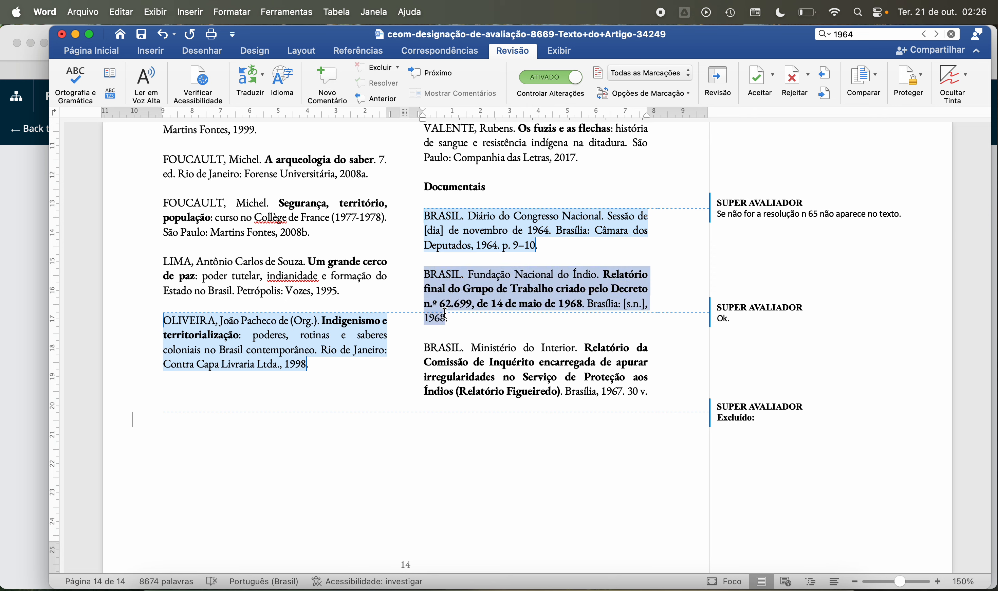
pyautogui.click(335, 76)
pyautogui.write('Ok.')
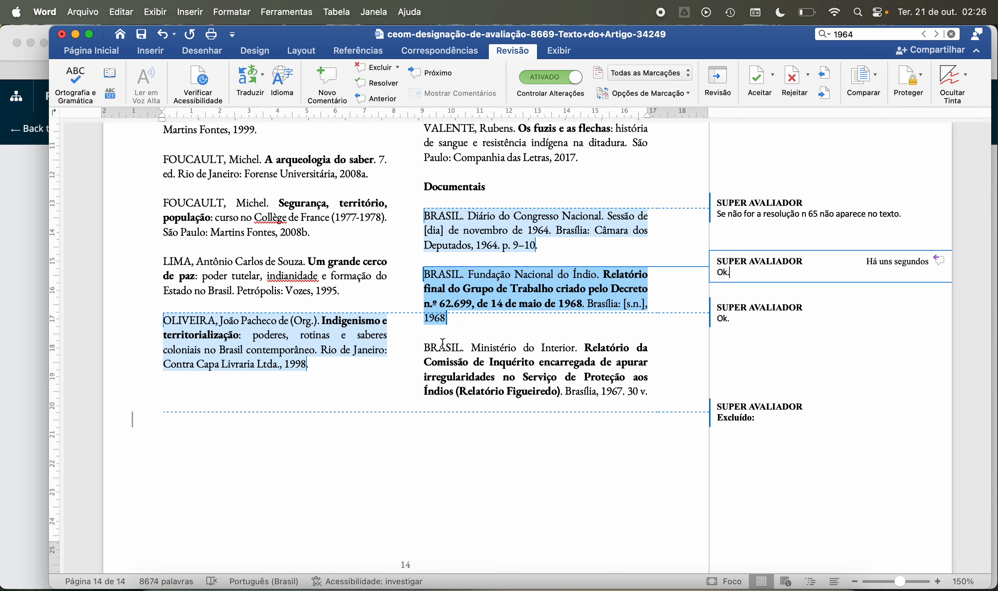
pyautogui.moveTo(426, 347); pyautogui.dragTo(648, 392)
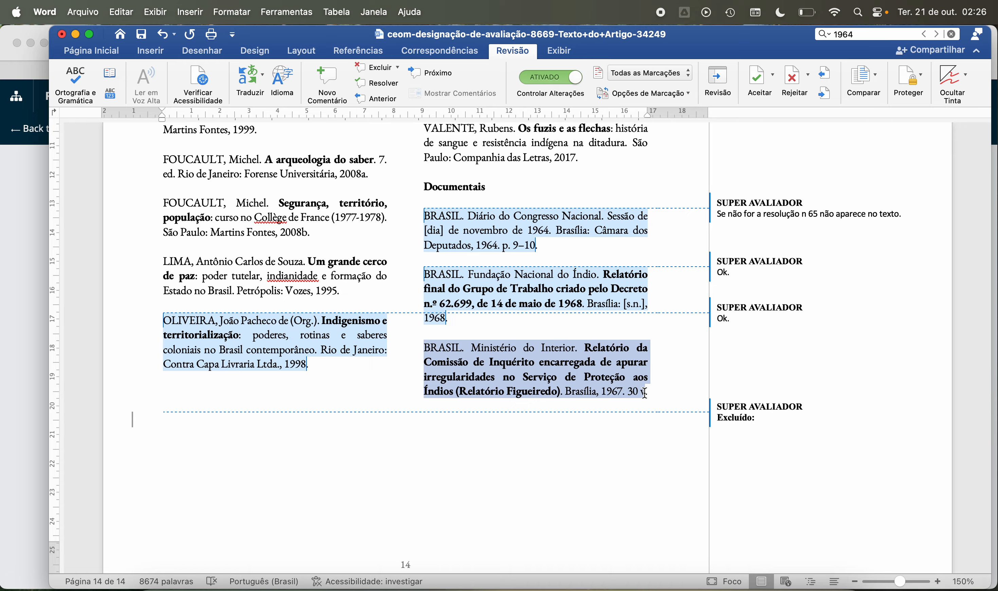
pyautogui.click(345, 80)
pyautogui.write('ok')
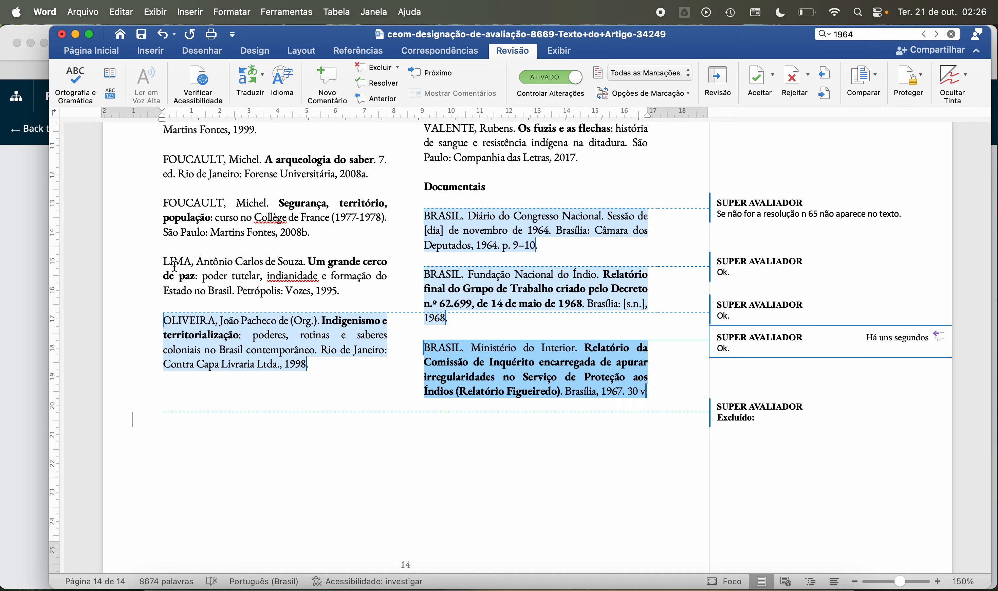
# Step: Add the comment "Ok." to the LIMA reference "Um grande cerco de paz" (1995)
pyautogui.moveTo(163, 262); pyautogui.dragTo(338, 291)
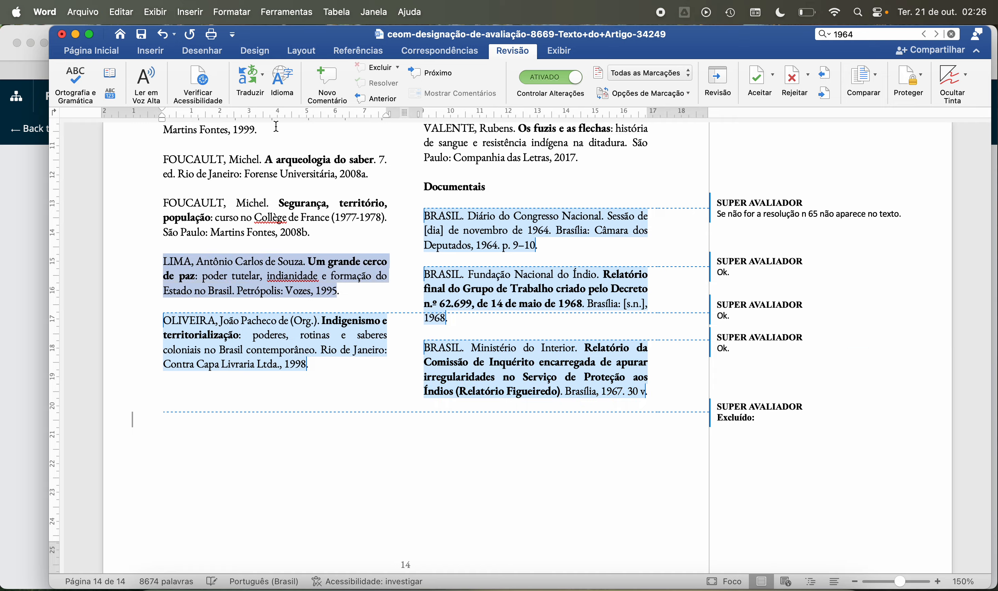
pyautogui.click(327, 79)
pyautogui.write('Ok.')
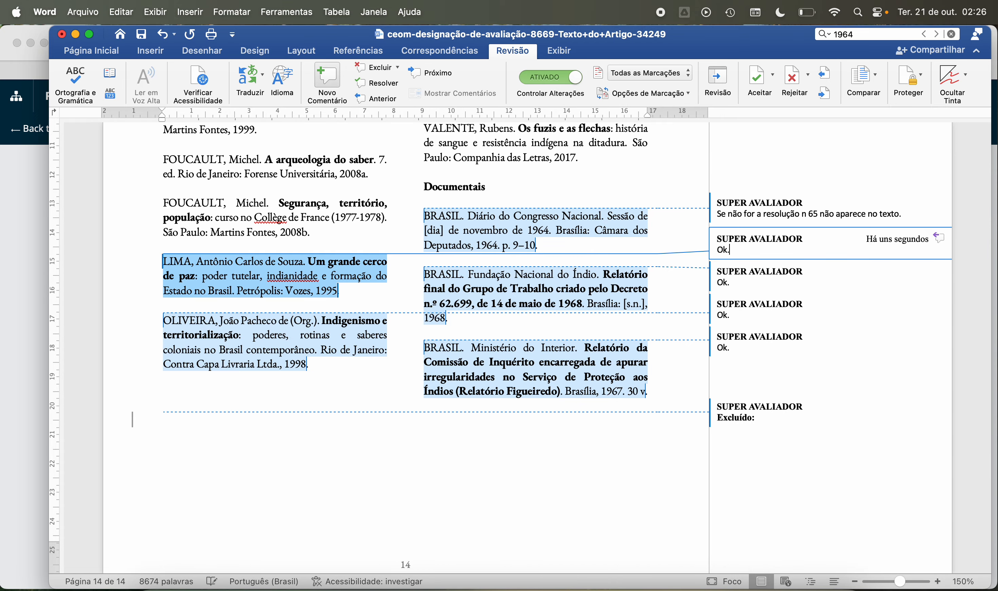
pyautogui.scroll(10, 365, 273)
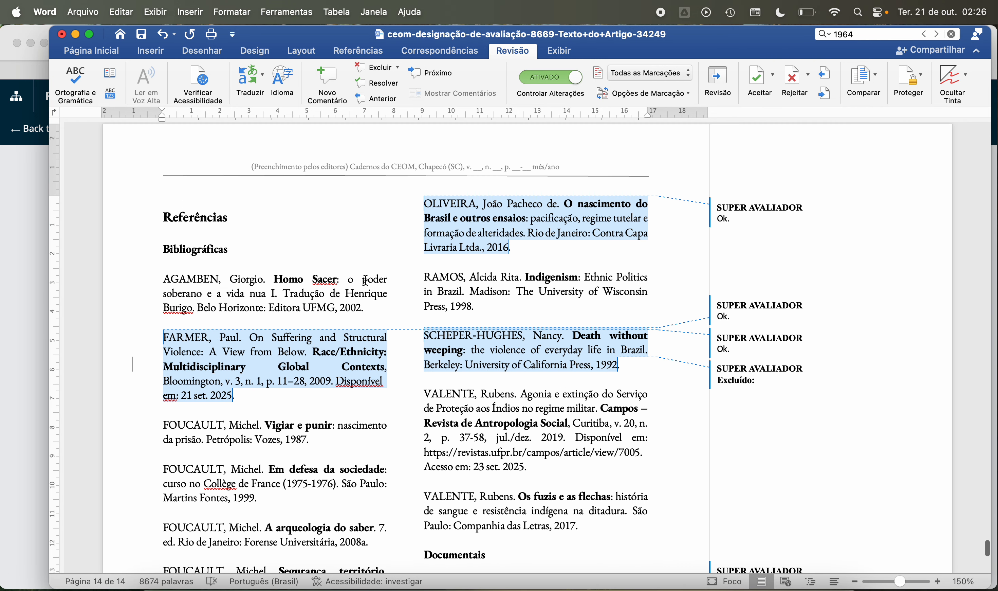
pyautogui.click(868, 39)
pyautogui.write('remos')
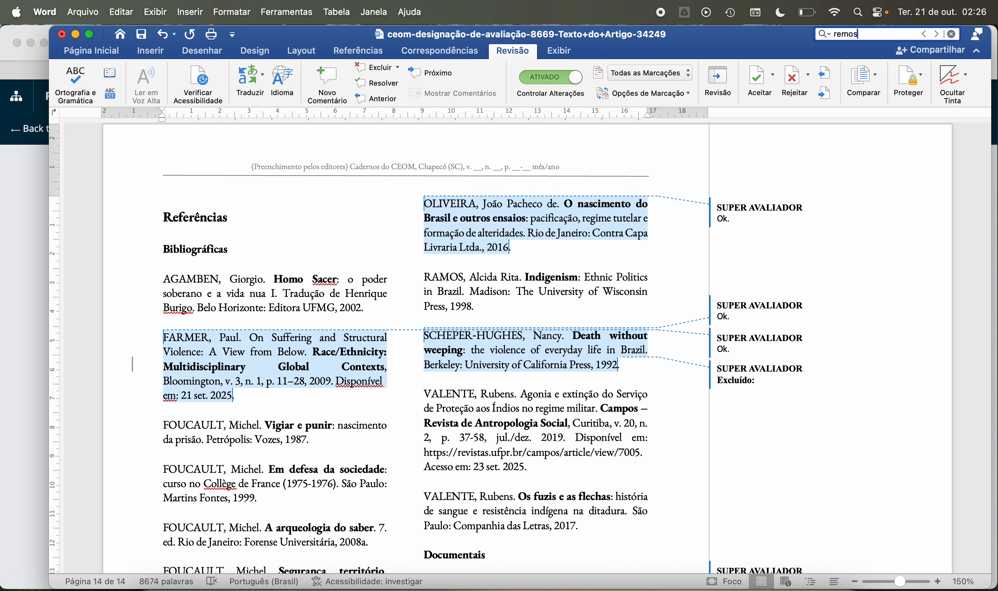
pyautogui.press('Return')
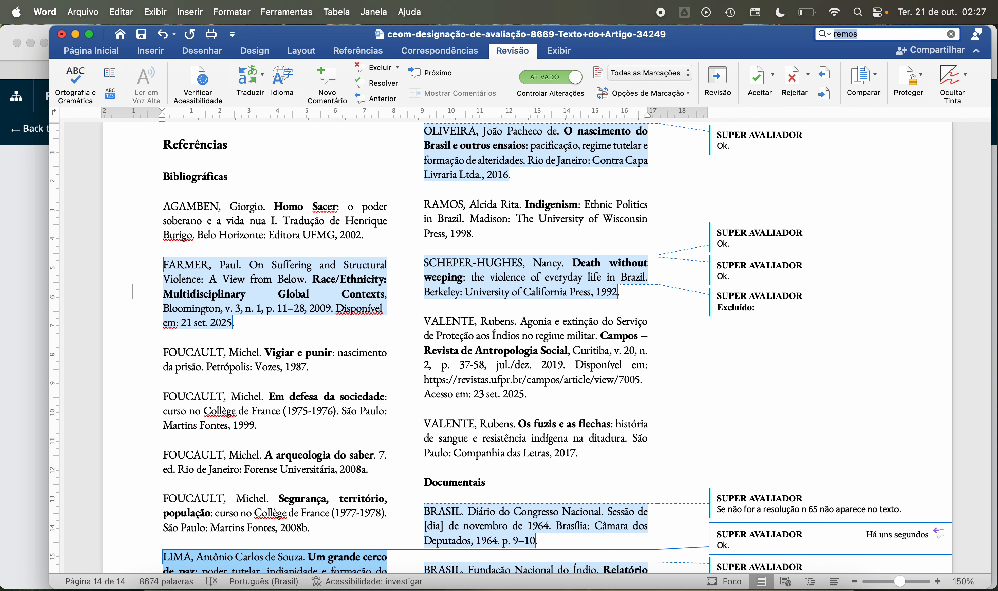
pyautogui.press('Right')
# Step: Search the document for "ramos" and compare the in-text citation with the RAMOS entry in the references
pyautogui.doubleClick(881, 32)
pyautogui.write('ramos')
pyautogui.press('Return')
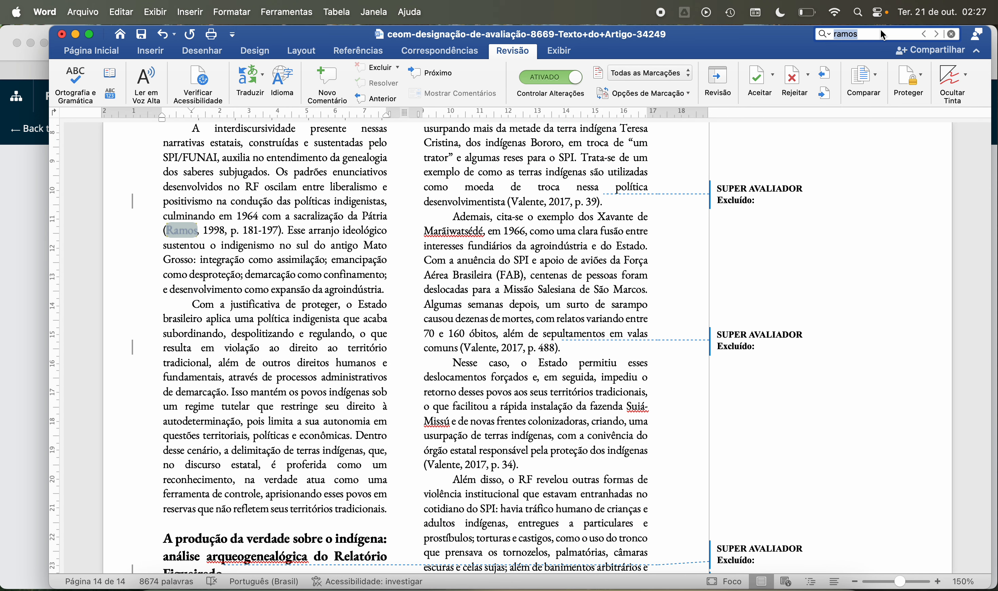
pyautogui.press('Return')
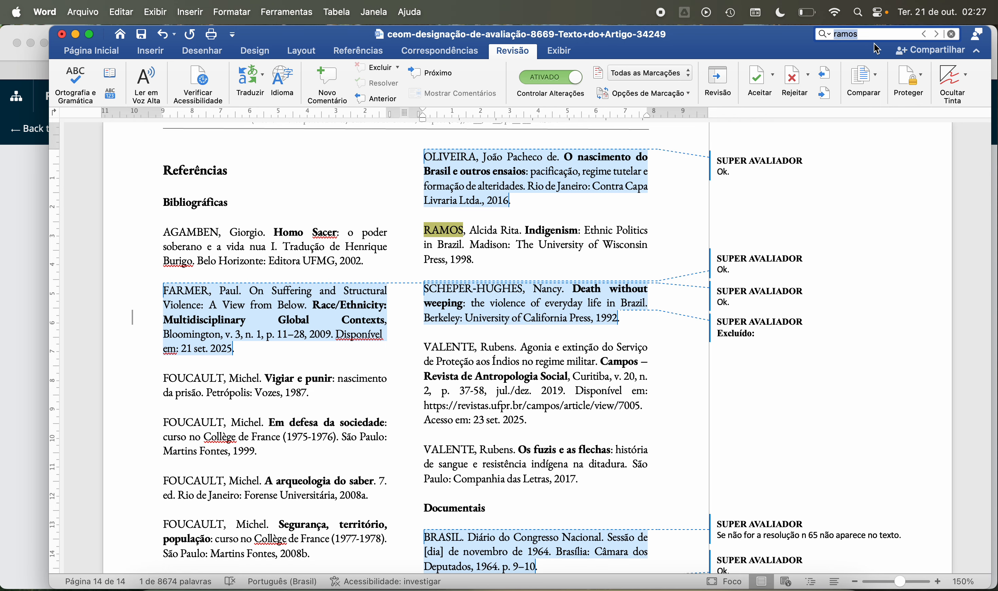
# Step: Search for "valente" and go through the matches to compare the in-text citation years with the VALENTE references
pyautogui.write('valente')
pyautogui.press('Return')
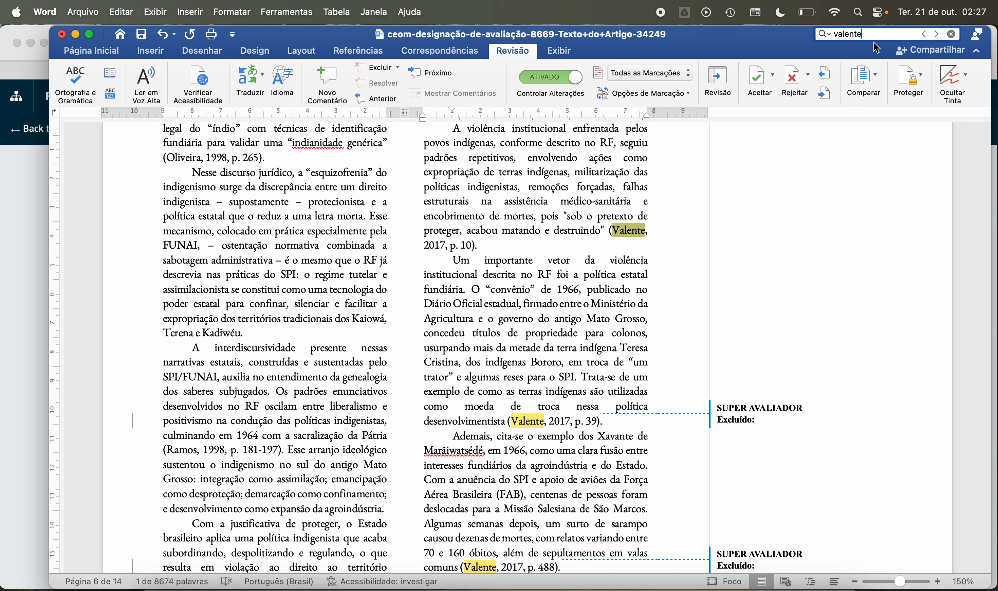
pyautogui.press('Return')
pyautogui.press('Return')
pyautogui.press('Return')
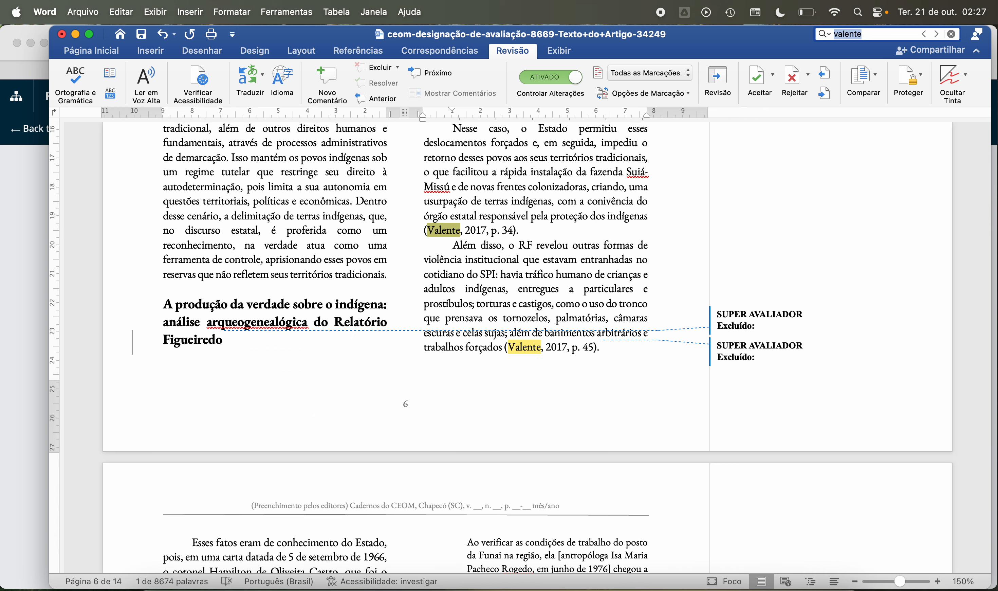
pyautogui.press('Return')
pyautogui.press('Return')
pyautogui.press('Return')
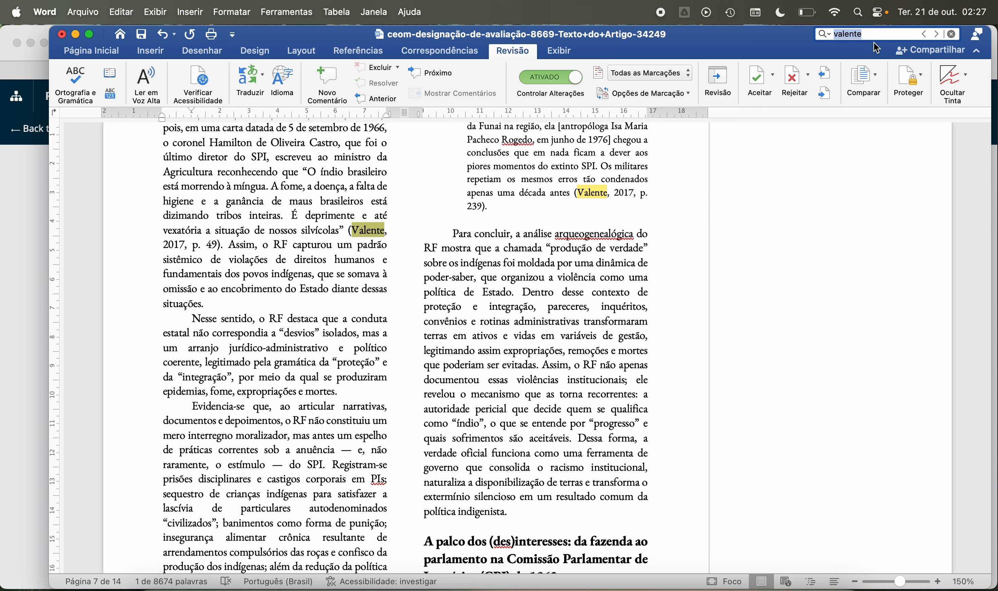
pyautogui.press('Return')
pyautogui.press('Return')
pyautogui.press('Return')
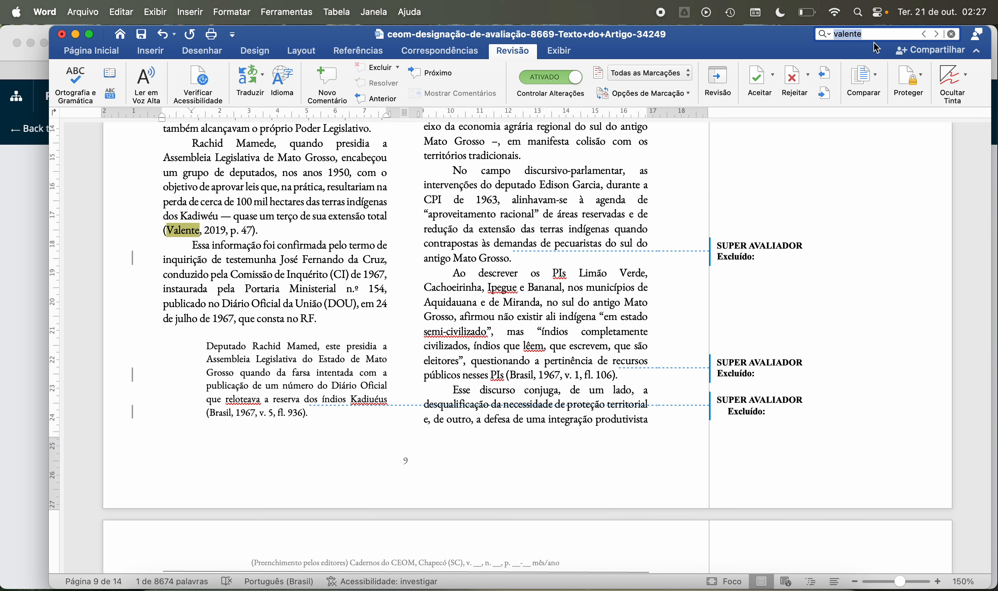
pyautogui.press('Return')
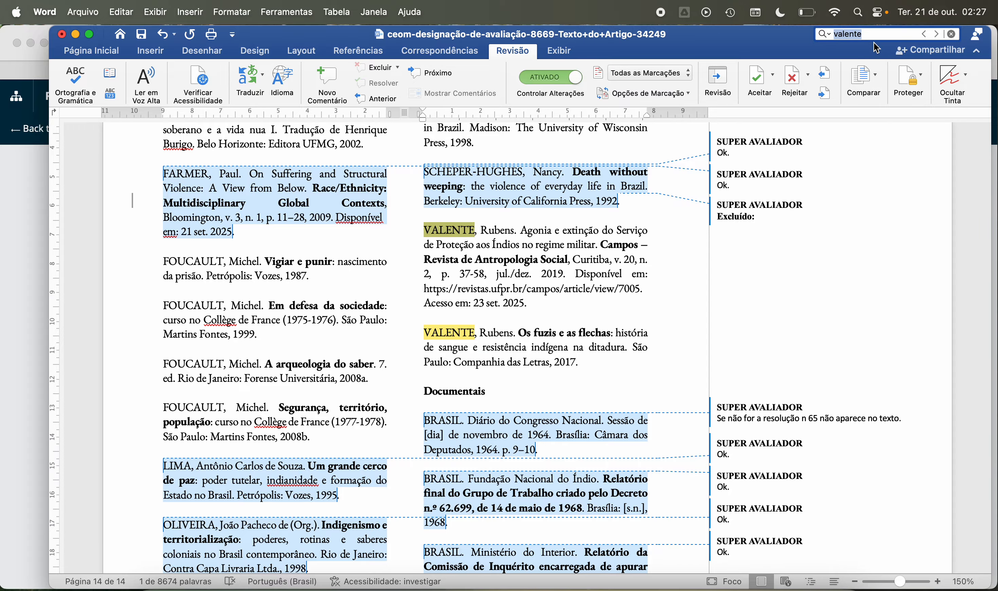
# Step: Search for "foucaul" and go through the matches to compare the in-text citation years with the FOUCAULT references
pyautogui.write('foucaul')
pyautogui.press('Return')
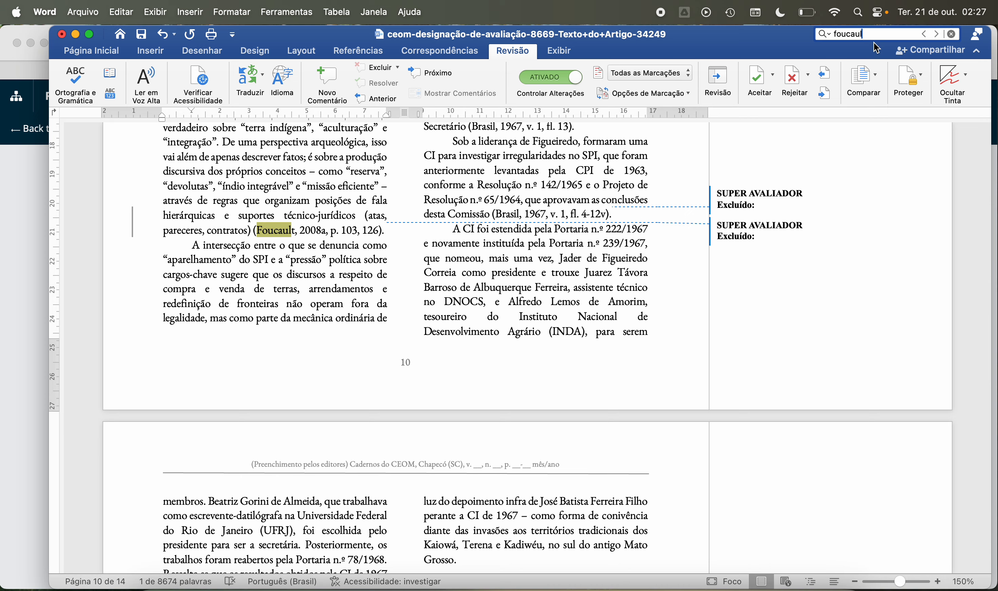
pyautogui.press('Return')
pyautogui.press('Return')
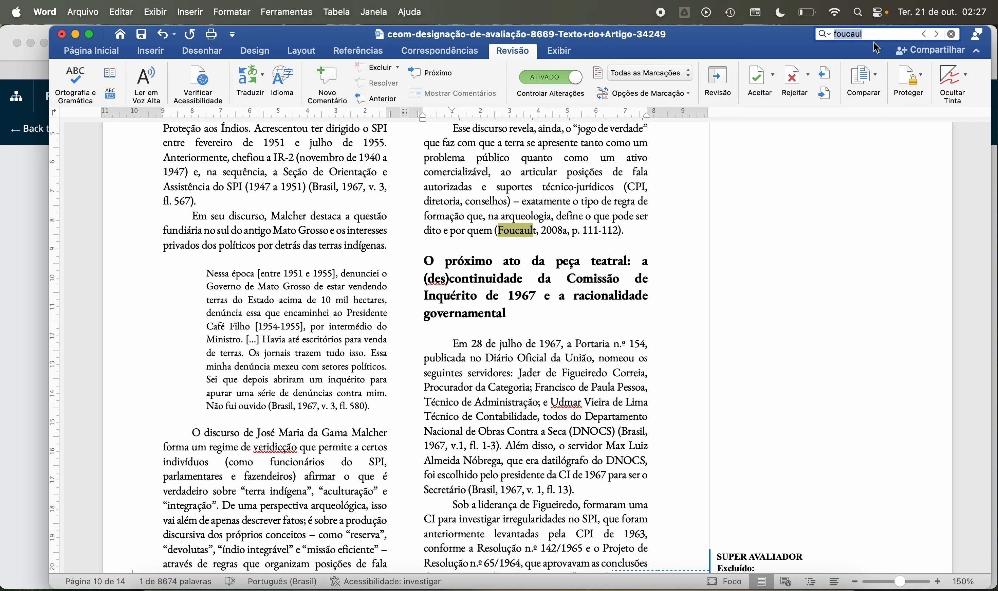
pyautogui.press('Return')
pyautogui.press('Return')
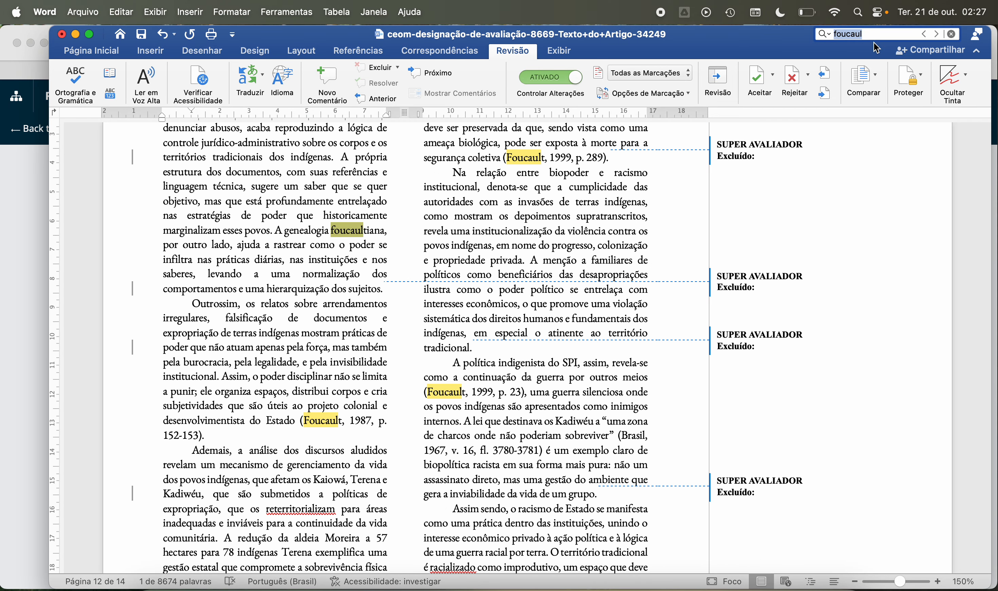
pyautogui.press('Return')
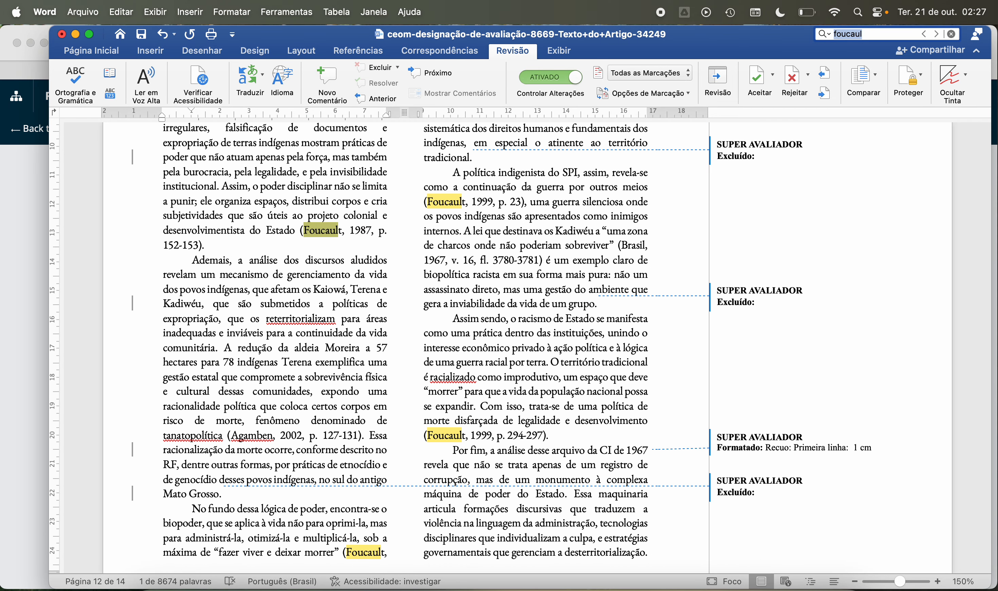
pyautogui.press('Return')
pyautogui.press('Return')
pyautogui.press('Return')
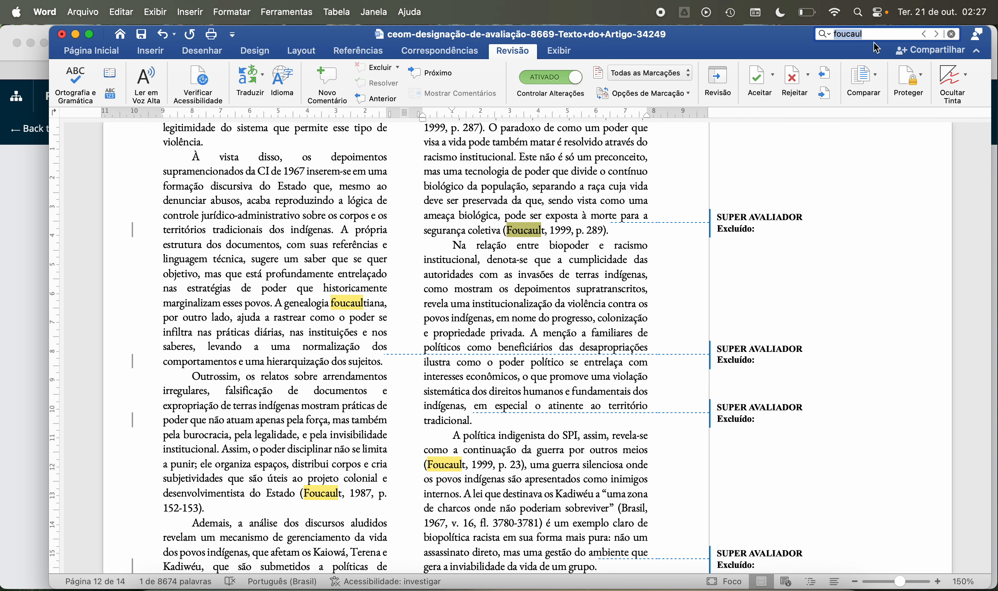
pyautogui.press('Return')
pyautogui.press('Return')
pyautogui.press('Return')
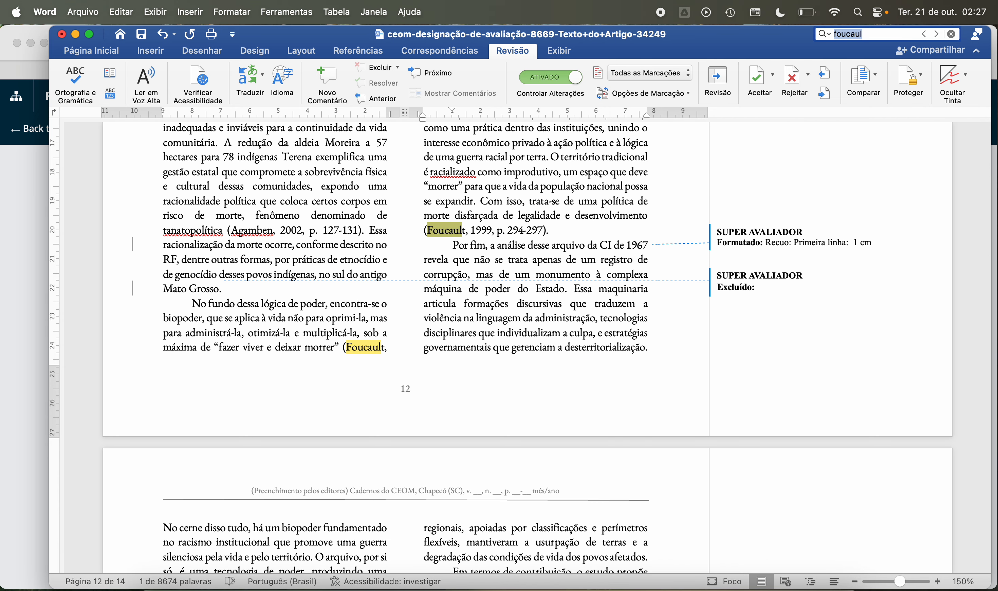
pyautogui.scroll(8, 838, 171)
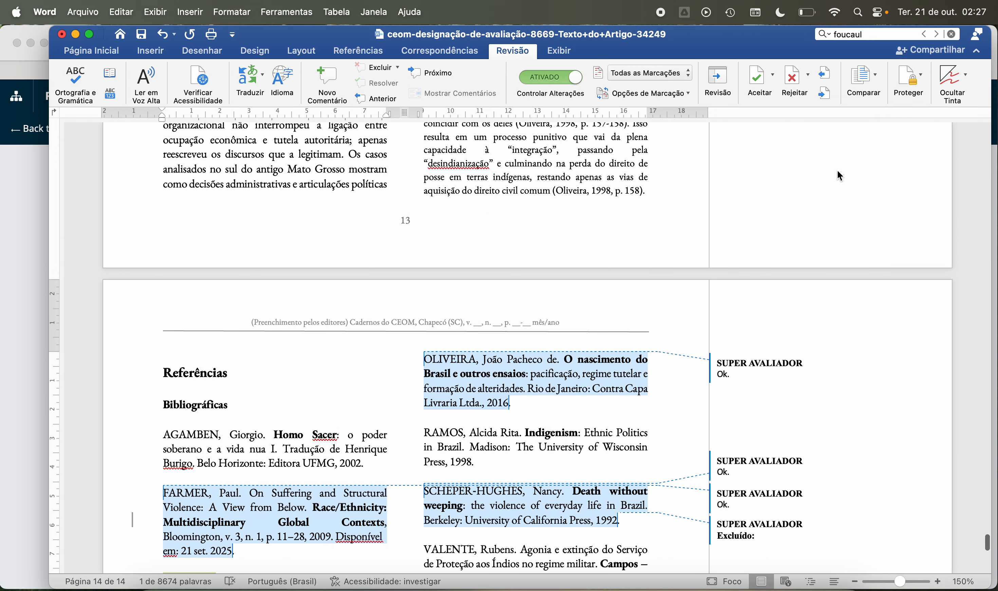
# Step: Search for "agamb" and compare the in-text citation with the AGAMBEN entry under Bibliográficas
pyautogui.click(873, 36)
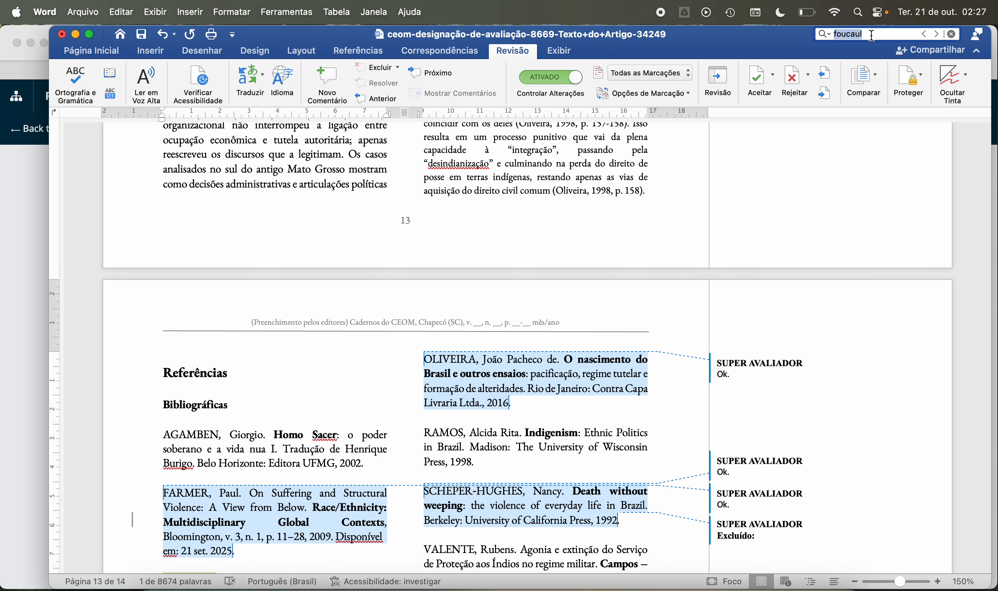
pyautogui.write('agamb')
pyautogui.press('Return')
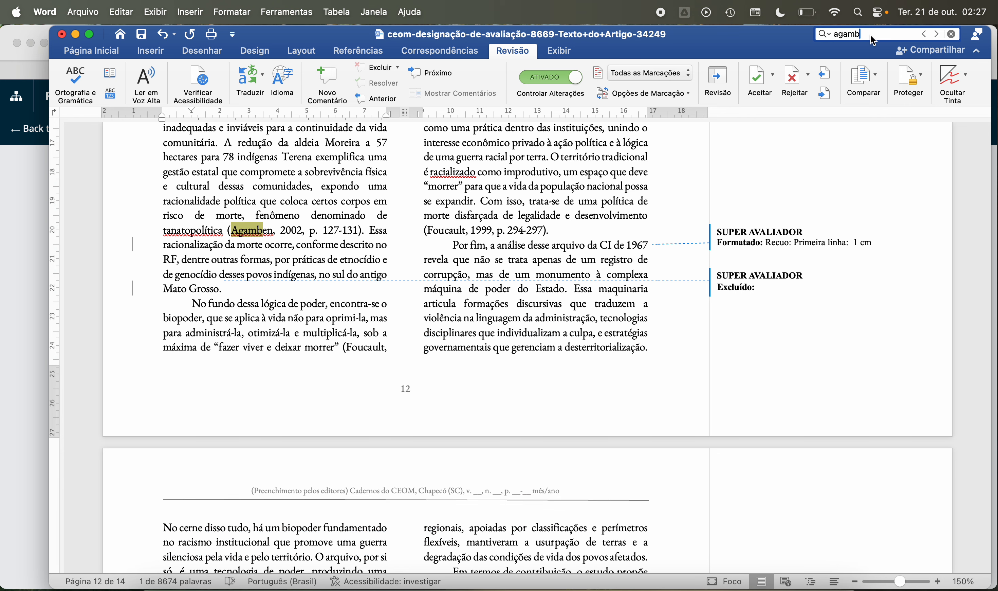
pyautogui.press('Return')
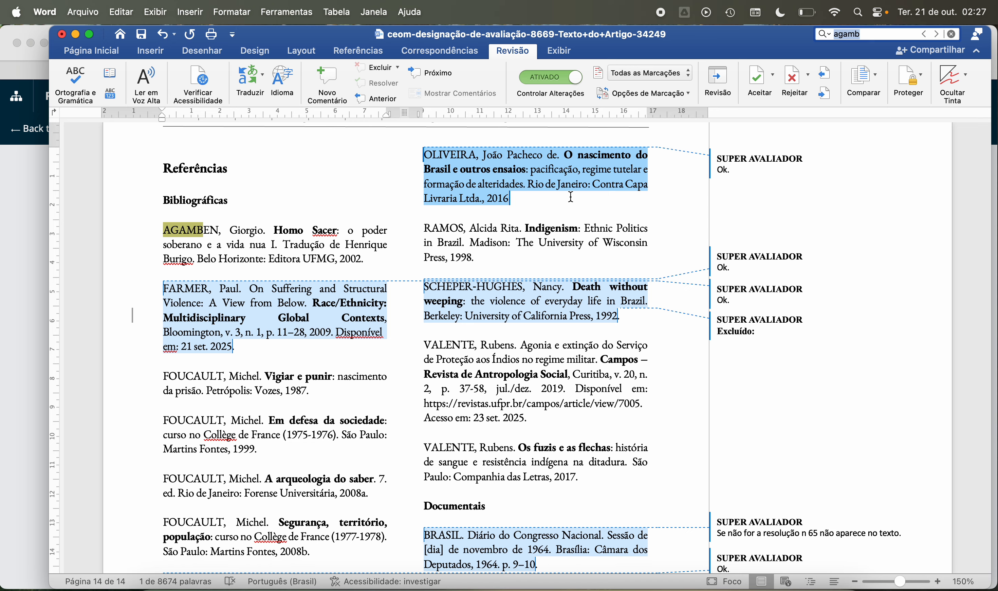
# Step: Delete the "Ok." comments from the FARMER, OLIVEIRA (2016) and SCHEPER-HUGHES references
pyautogui.rightClick(285, 304)
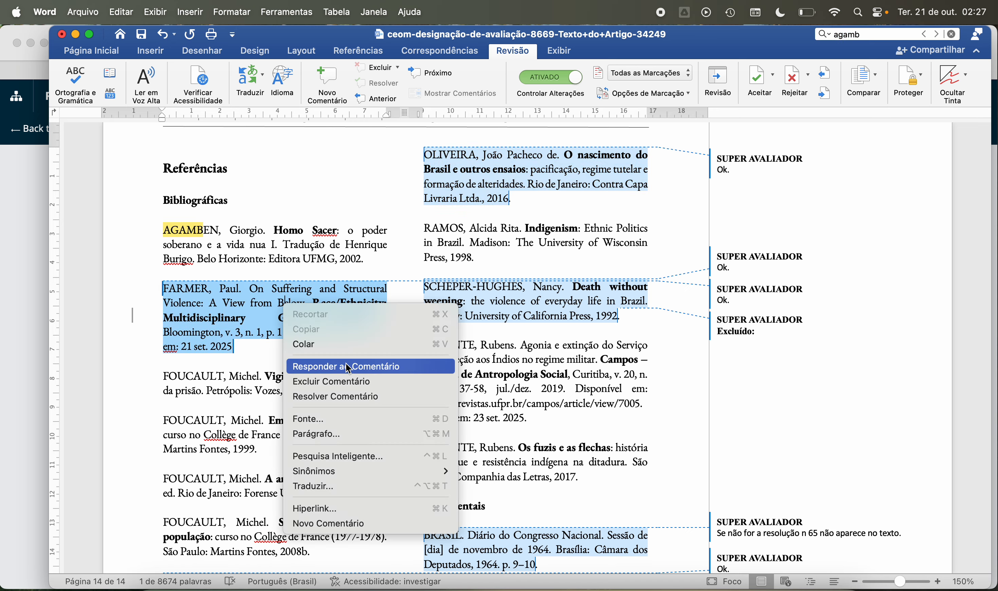
pyautogui.click(342, 381)
pyautogui.rightClick(480, 170)
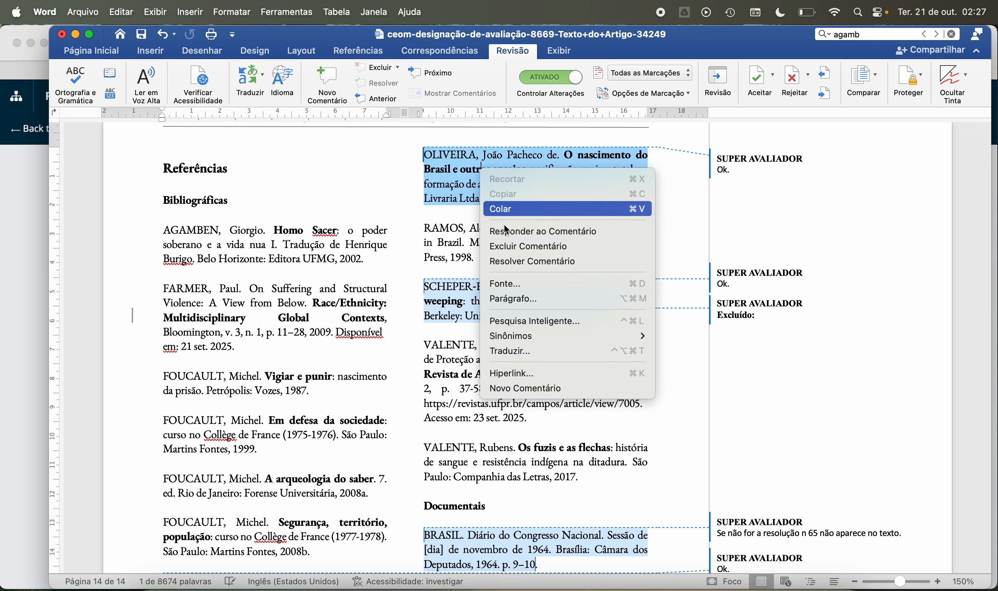
pyautogui.click(524, 245)
pyautogui.rightClick(480, 301)
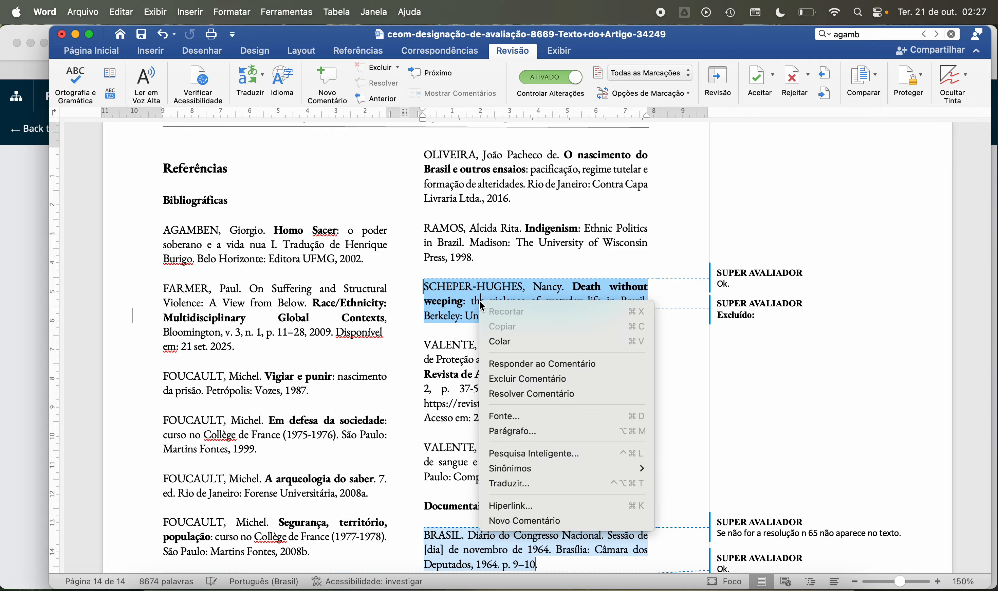
pyautogui.click(528, 381)
pyautogui.scroll(-2, 543, 394)
pyautogui.scroll(-5, 552, 400)
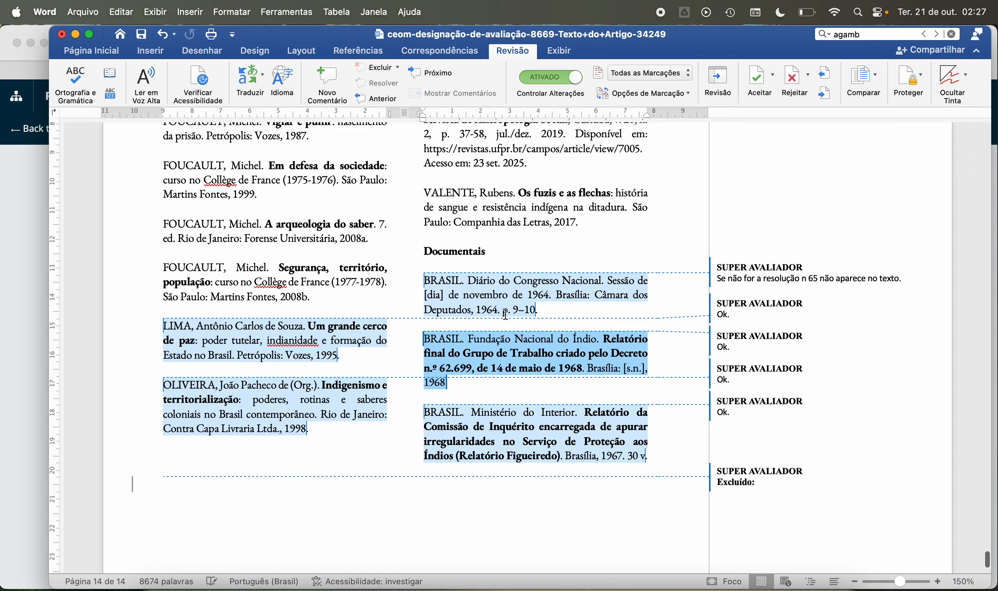
# Step: Delete the "Ok." comments from the BRASIL Fundação Nacional do Índio, LIMA, OLIVEIRA (1998) and BRASIL Ministério do Interior references
pyautogui.rightClick(479, 347)
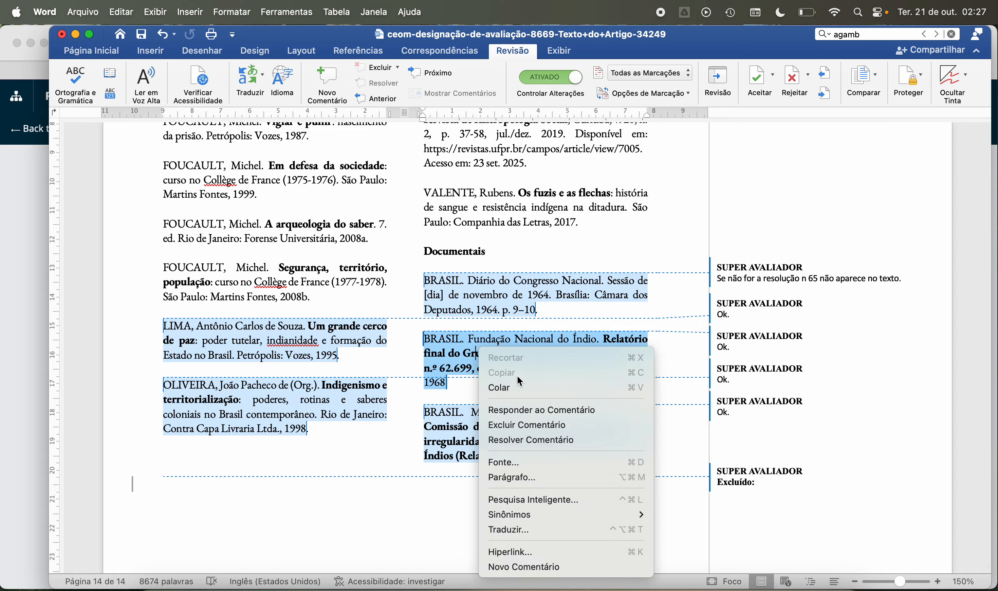
pyautogui.click(522, 424)
pyautogui.rightClick(290, 344)
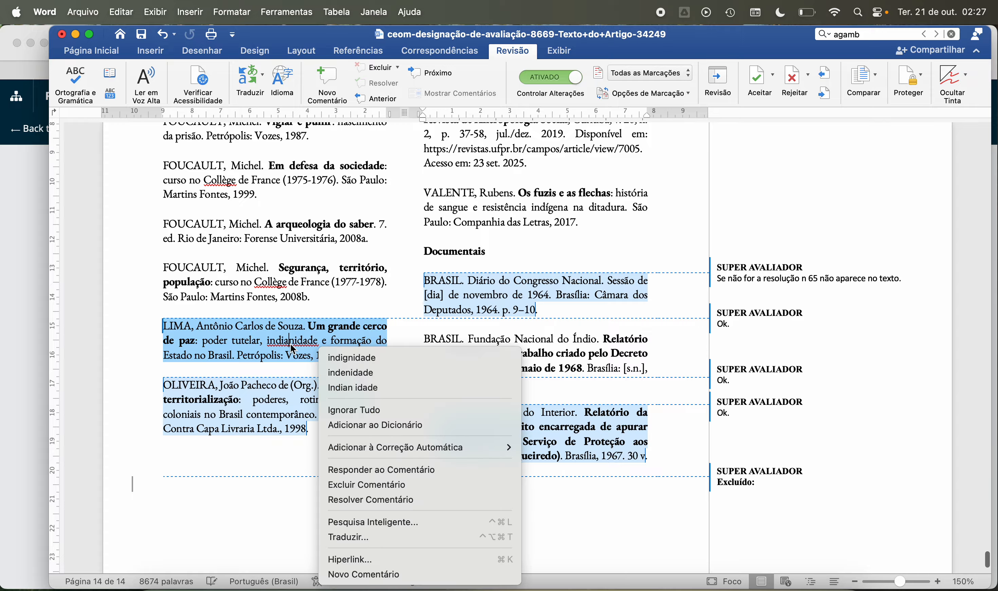
pyautogui.click(353, 485)
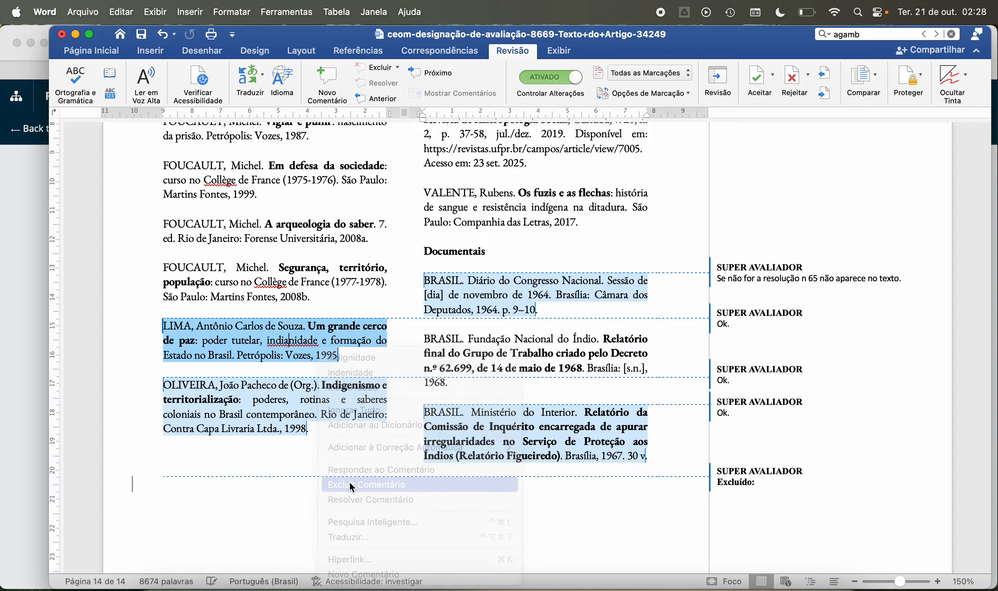
pyautogui.rightClick(225, 398)
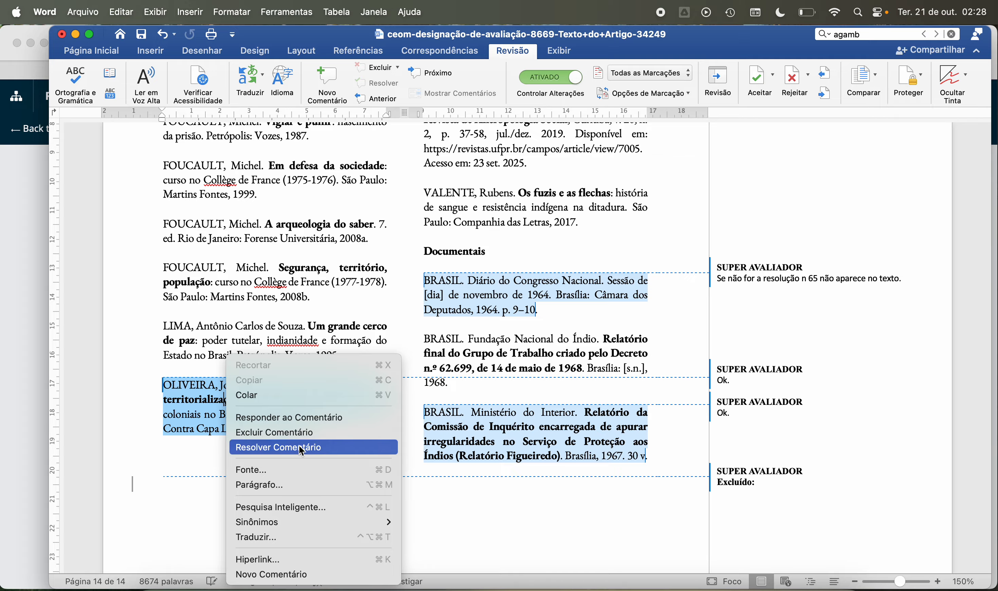
pyautogui.click(298, 433)
pyautogui.rightClick(476, 434)
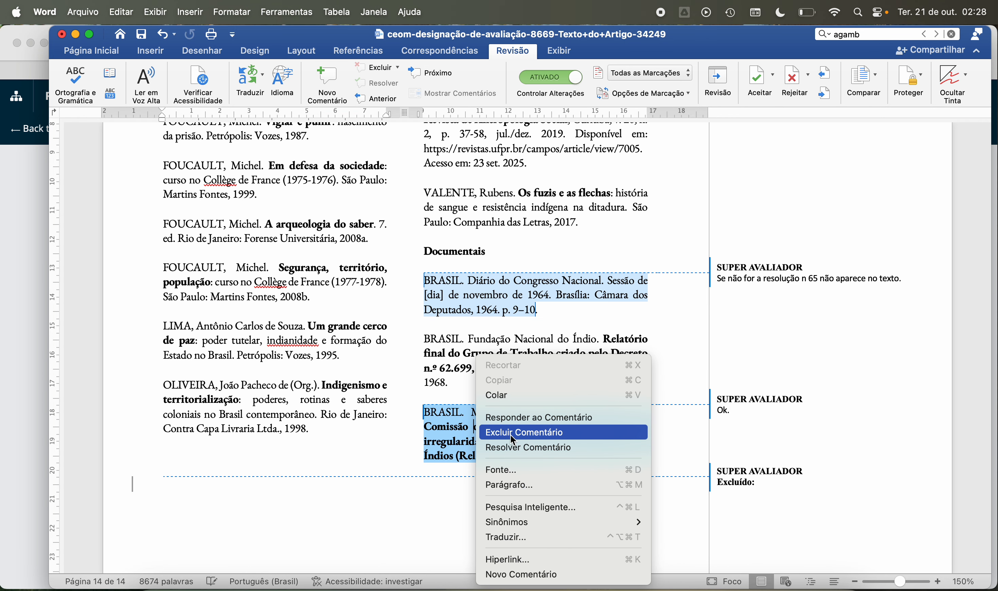
pyautogui.click(490, 432)
# Step: Search the article for "decreto" and go to the mention of Decreto nº 5.484 on page 5
pyautogui.scroll(-5, 478, 507)
pyautogui.scroll(20, 478, 507)
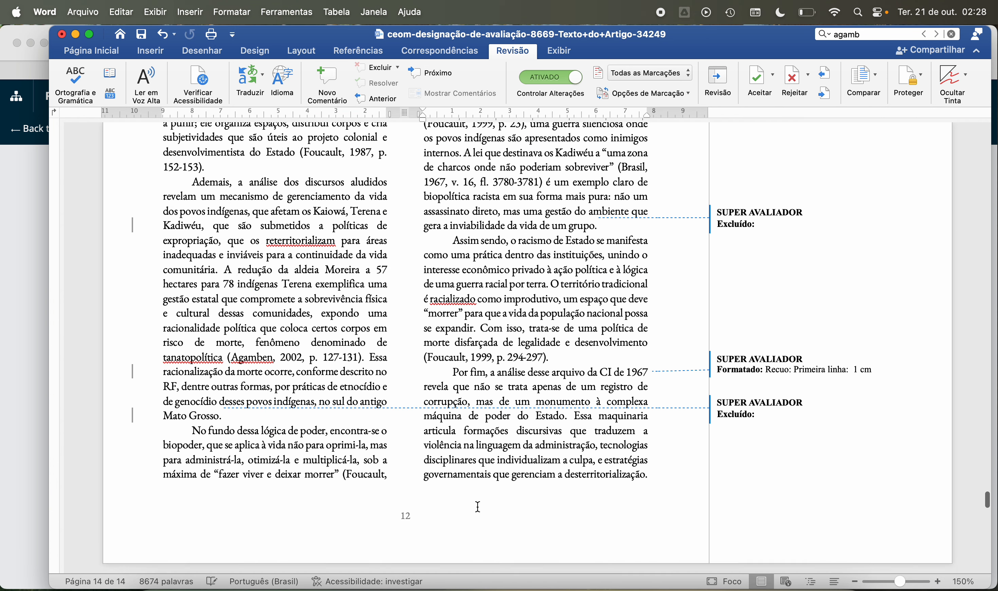
pyautogui.scroll(-5, 478, 507)
pyautogui.click(882, 35)
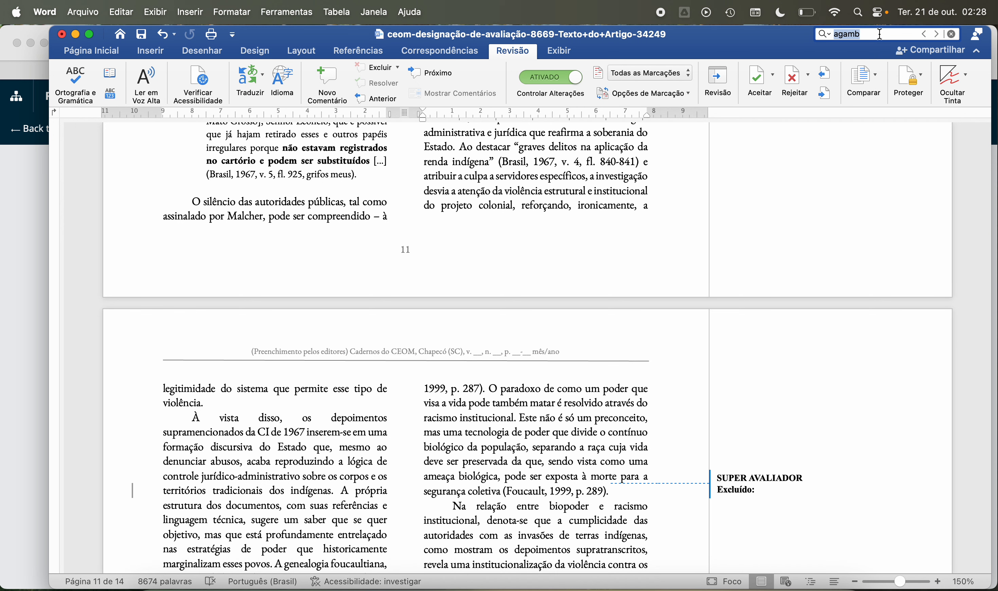
pyautogui.write('decreto')
pyautogui.press('Return')
pyautogui.press('Return')
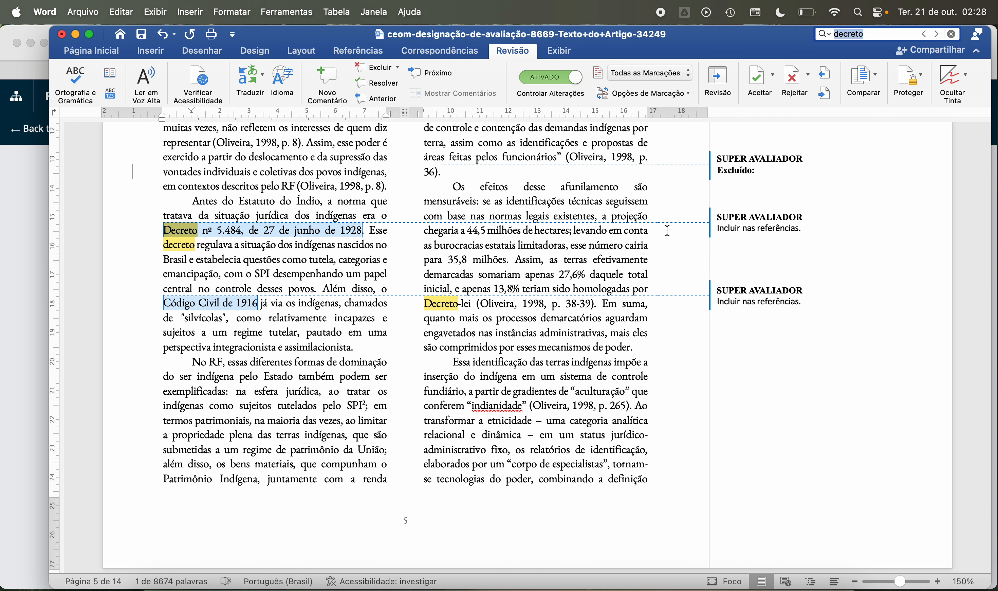
# Step: Examine page 5 around the "decreto" matches, checking the cited legislation, the Oliveira citations and the comments on missing references
pyautogui.scroll(10, 509, 308)
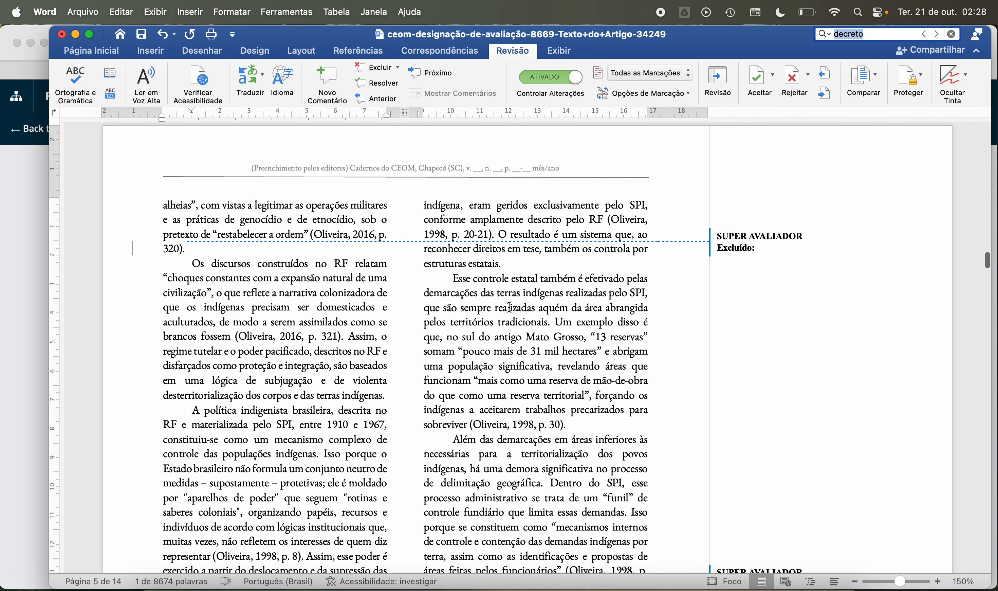
pyautogui.scroll(-3, 509, 308)
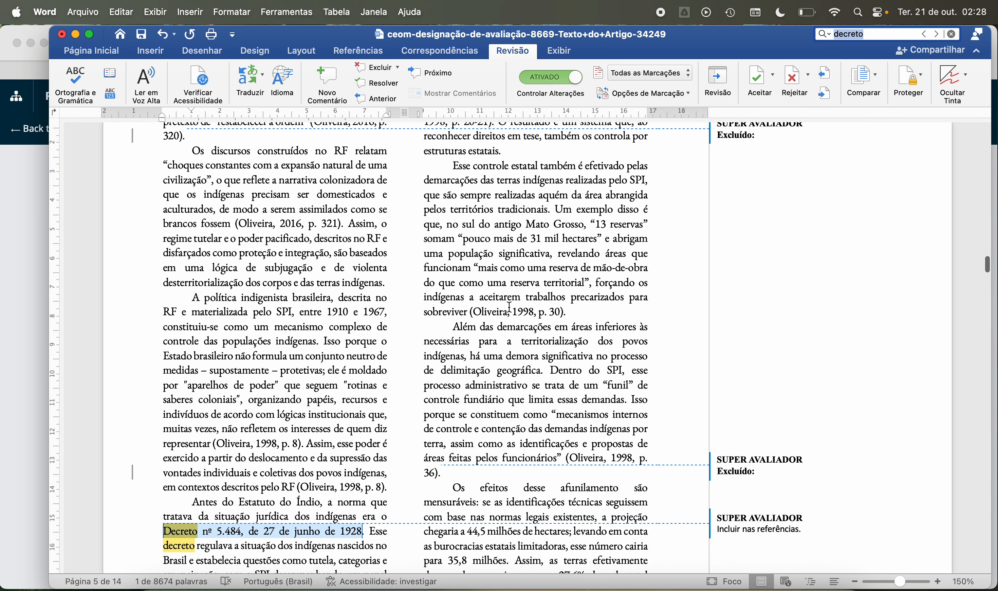
pyautogui.scroll(-1, 510, 308)
pyautogui.scroll(-1, 510, 308)
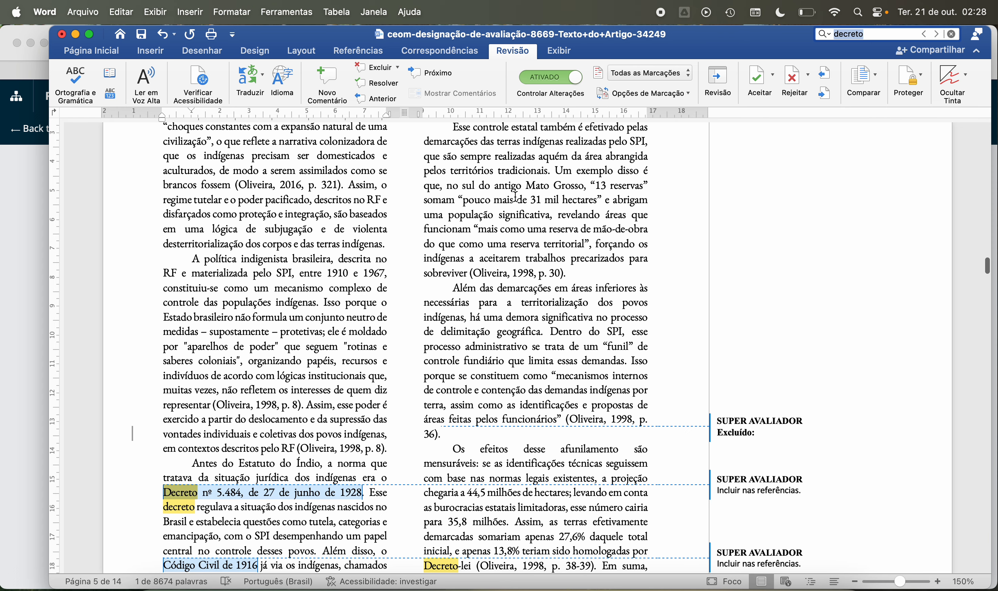
pyautogui.scroll(-5, 472, 212)
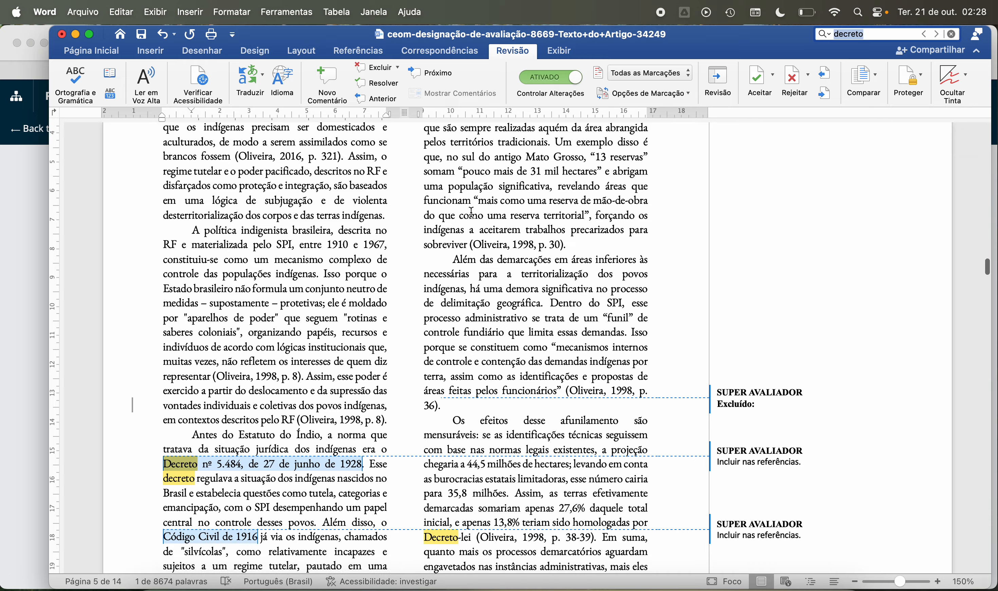
pyautogui.scroll(-3, 473, 209)
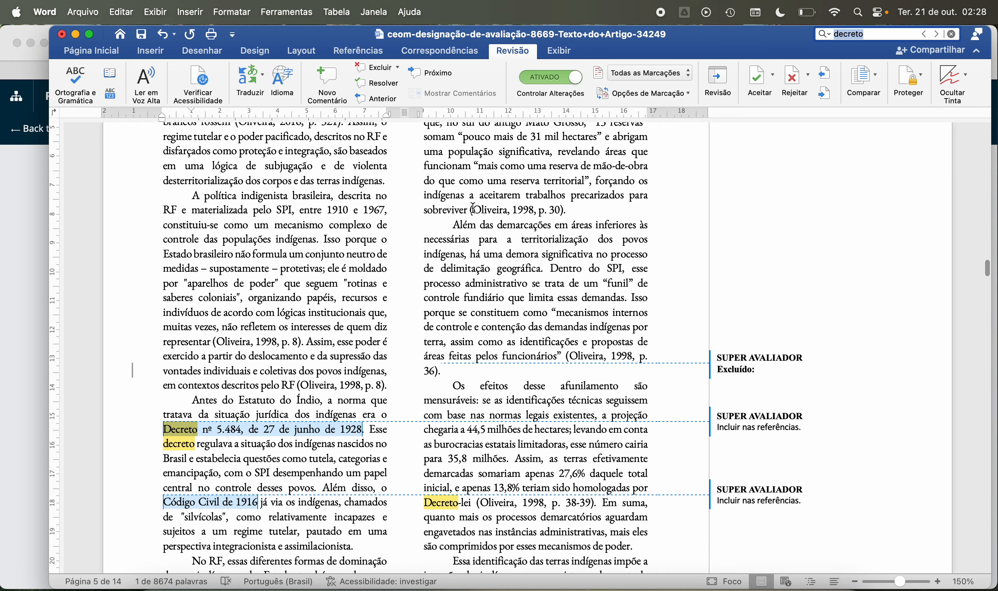
pyautogui.scroll(-2, 472, 209)
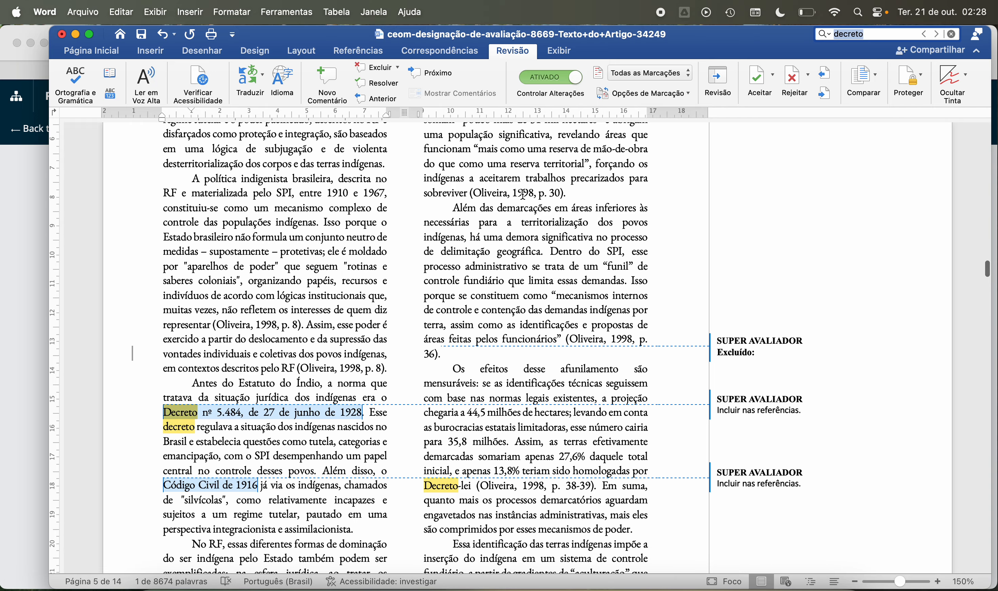
pyautogui.scroll(5, 523, 194)
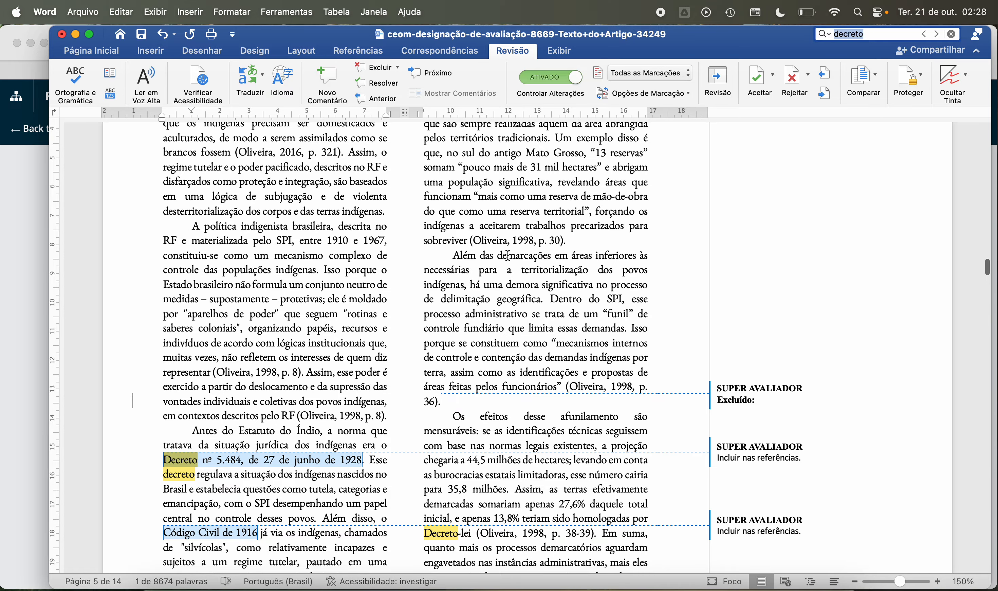
pyautogui.scroll(-4, 508, 256)
pyautogui.scroll(-3, 508, 255)
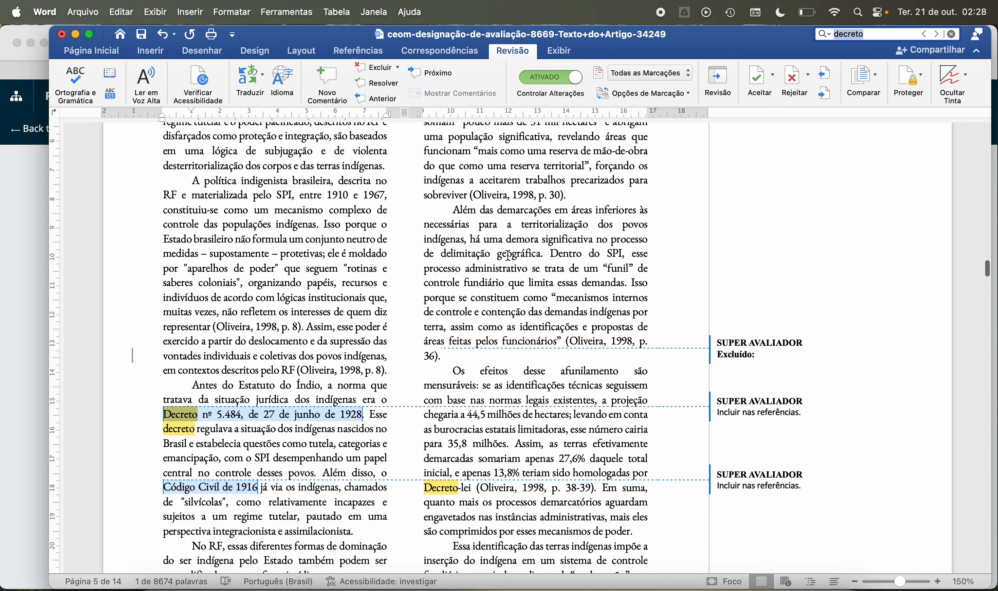
pyautogui.scroll(-3, 508, 256)
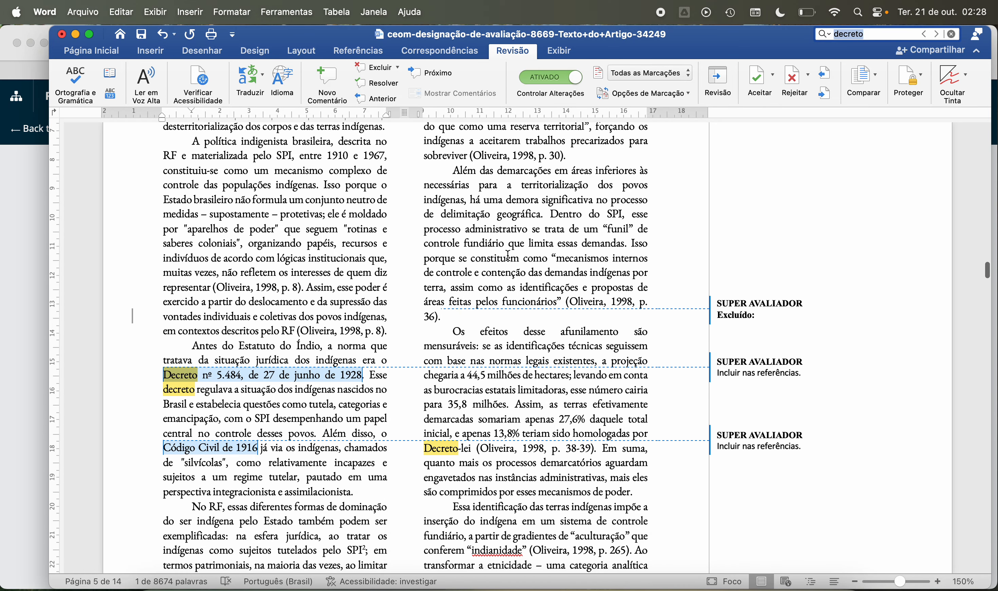
pyautogui.scroll(-4, 508, 256)
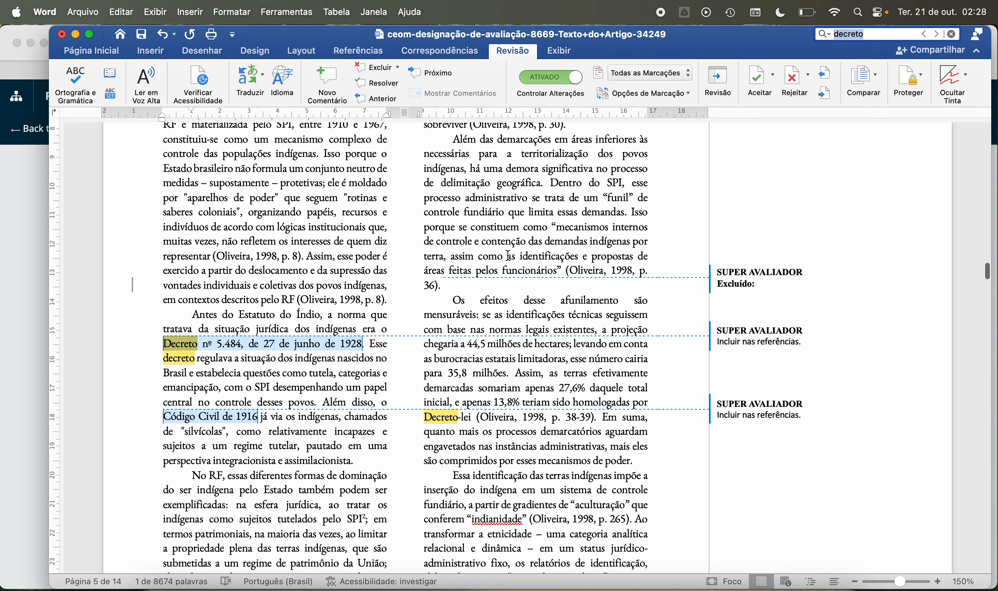
pyautogui.scroll(-1, 508, 255)
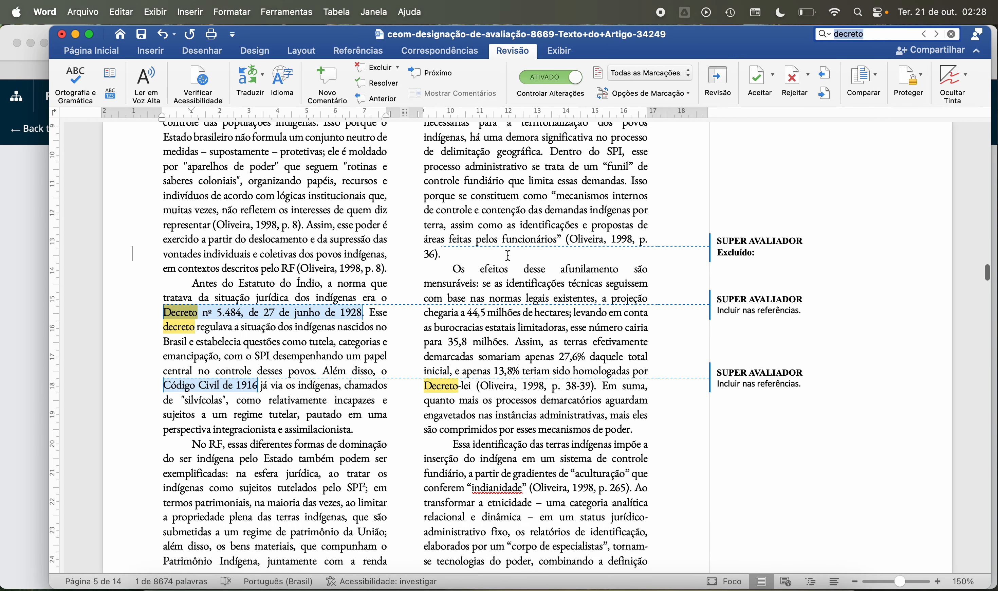
pyautogui.scroll(-4, 462, 237)
pyautogui.scroll(-5, 461, 237)
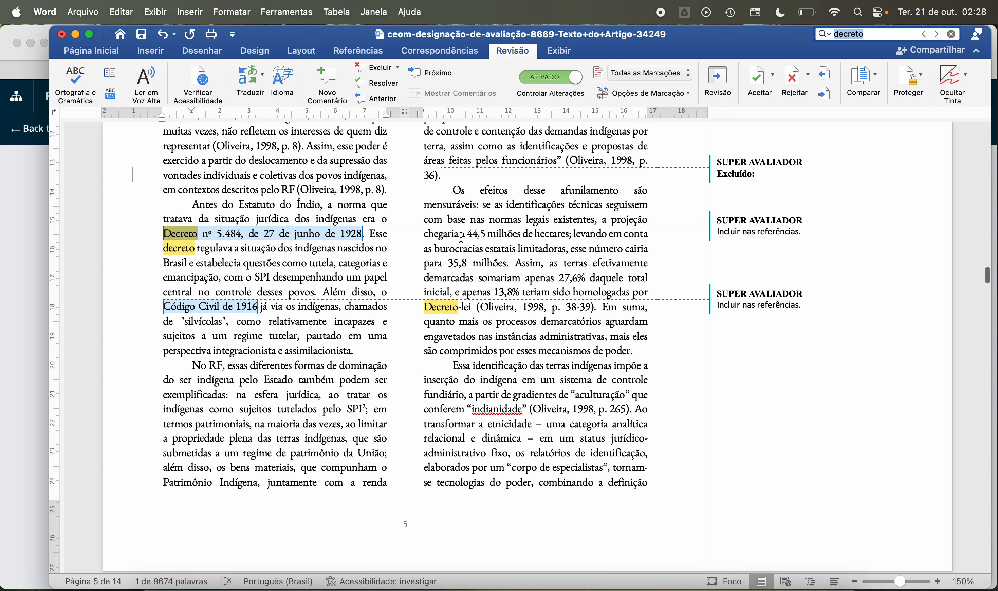
pyautogui.scroll(-1, 461, 237)
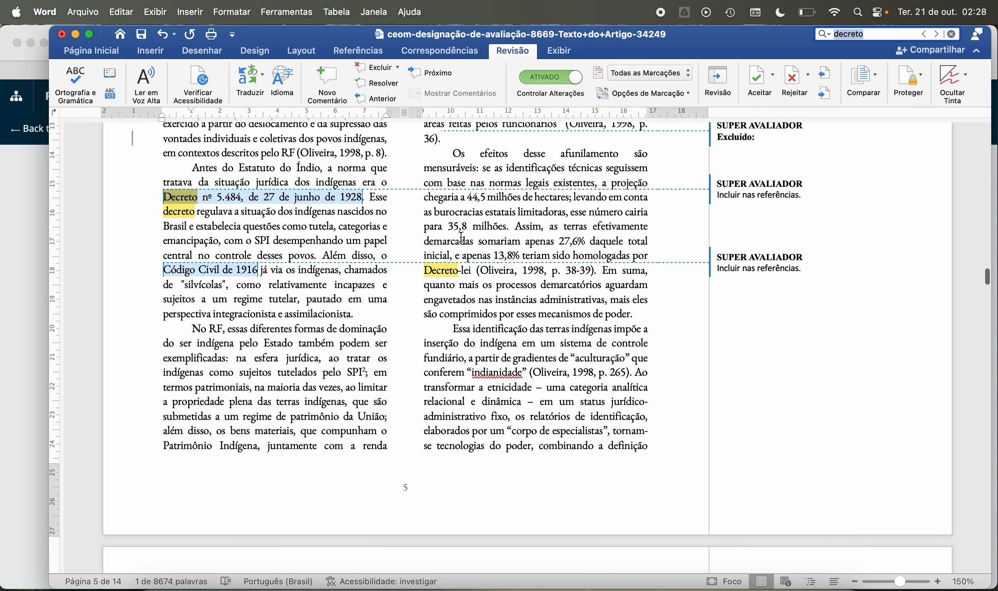
pyautogui.scroll(-3, 461, 237)
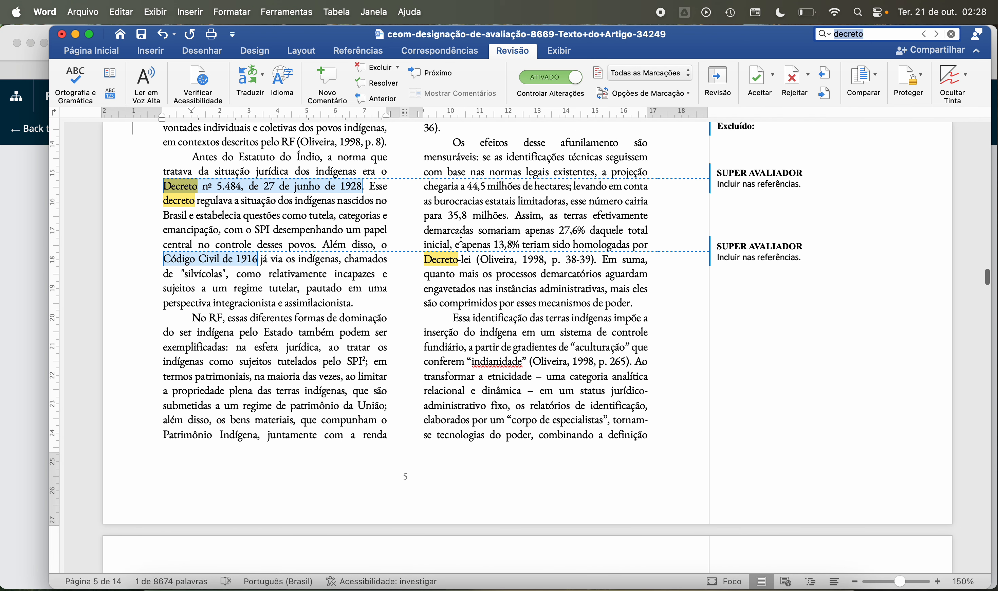
pyautogui.scroll(-1, 462, 237)
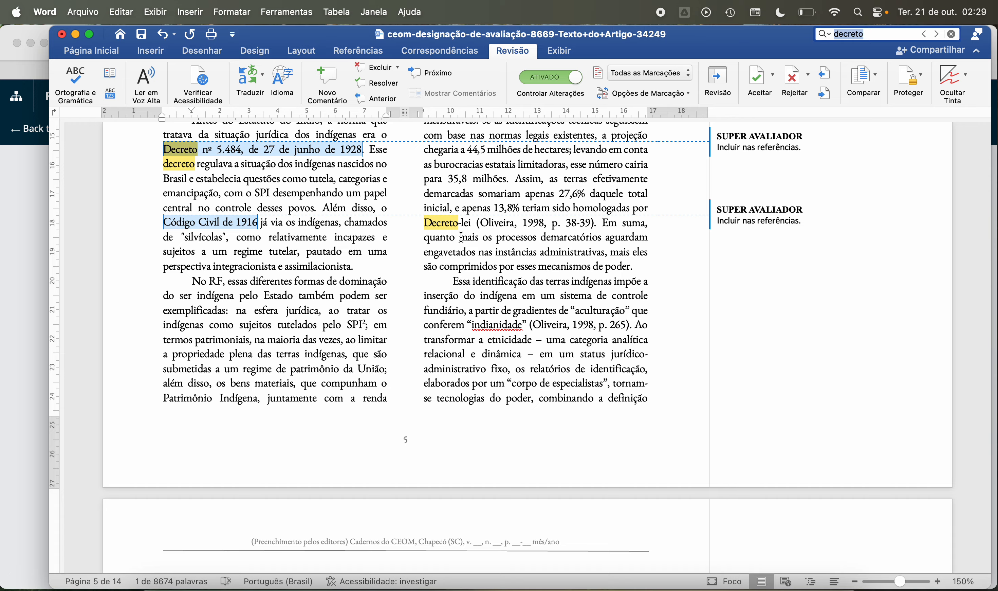
pyautogui.scroll(3, 461, 237)
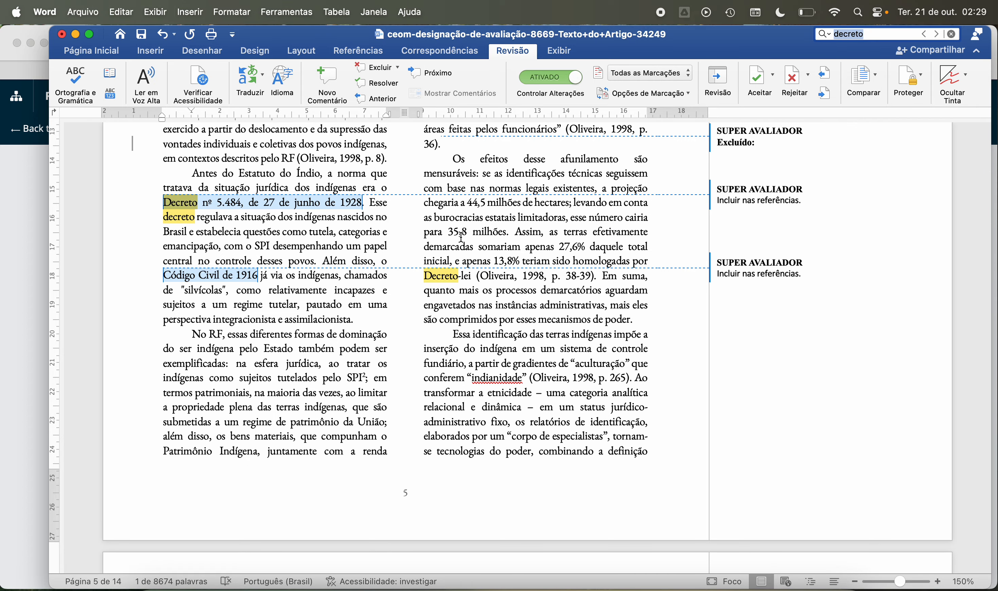
pyautogui.scroll(-5, 461, 237)
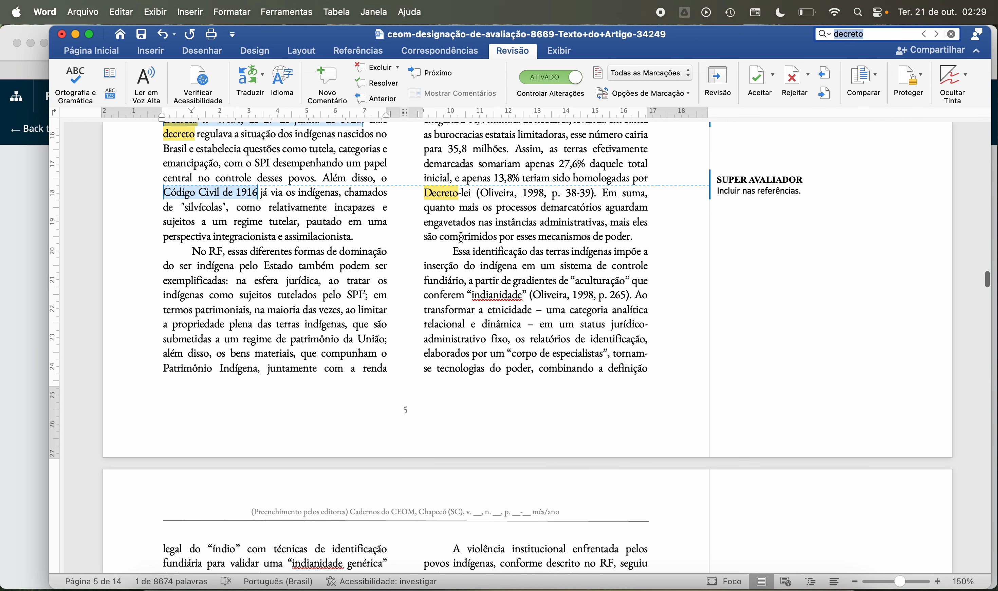
pyautogui.scroll(-3, 461, 237)
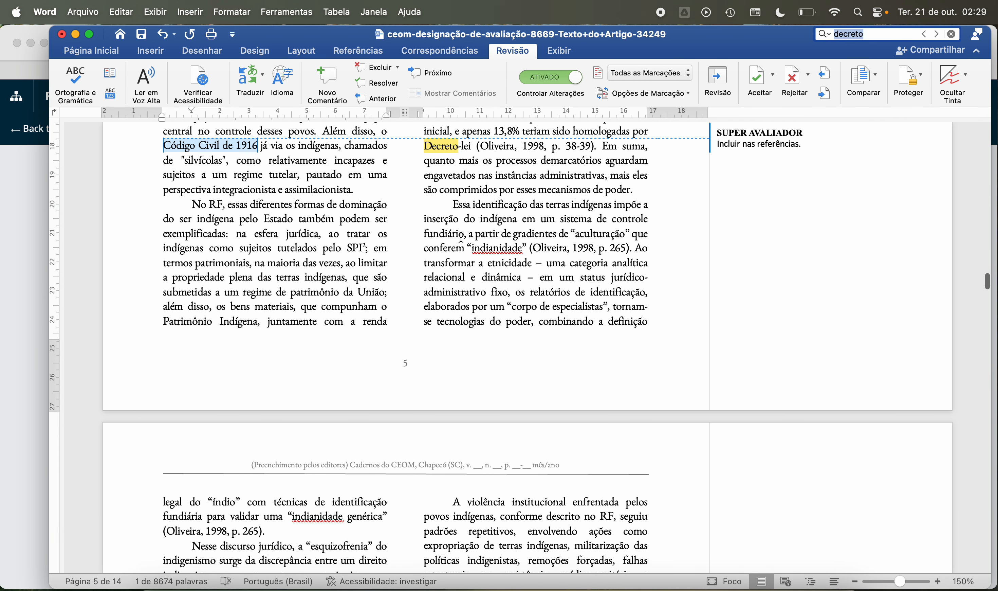
pyautogui.scroll(-3, 461, 237)
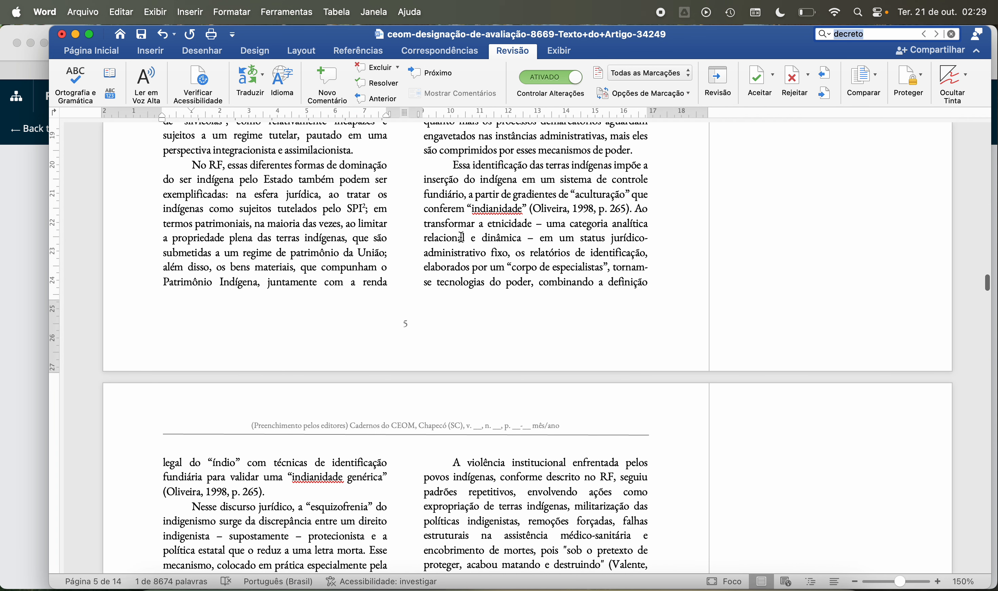
# Step: Read from the end of page 5 through page 6, checking the Oliveira, Ramos and Valente citations and the tracked deletions
pyautogui.scroll(-1, 461, 237)
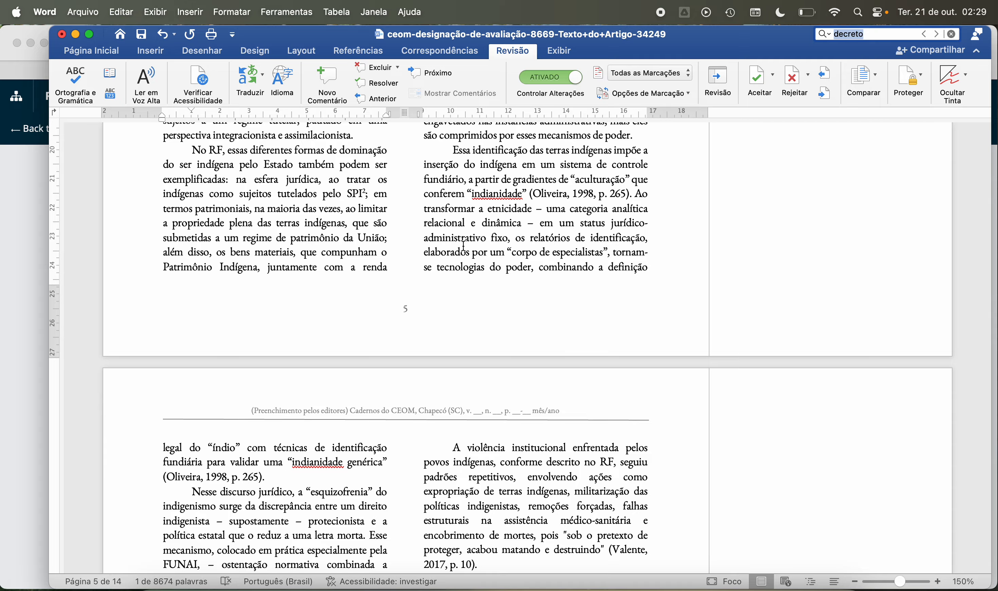
pyautogui.scroll(-3, 457, 250)
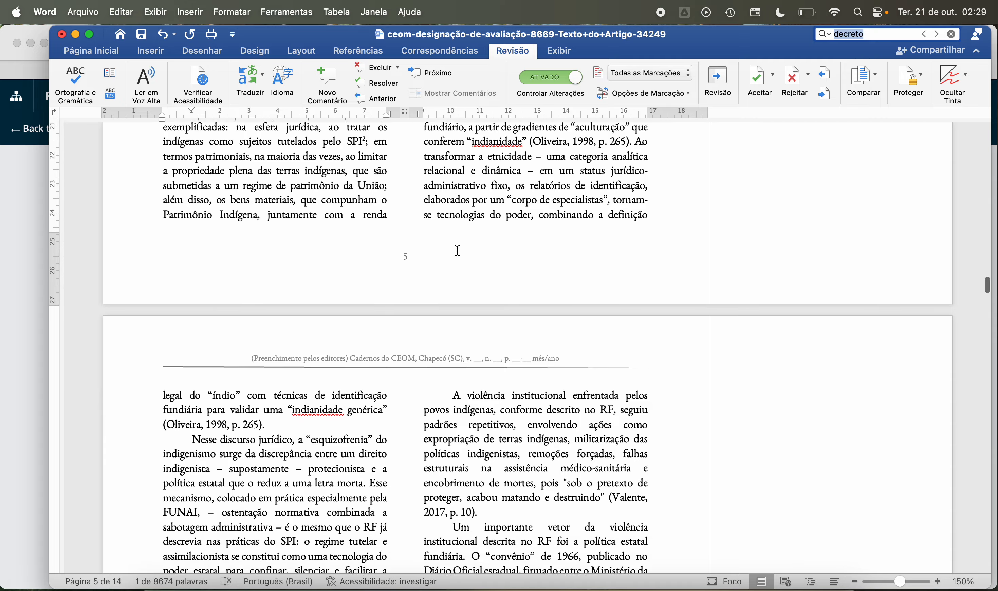
pyautogui.scroll(-5, 459, 254)
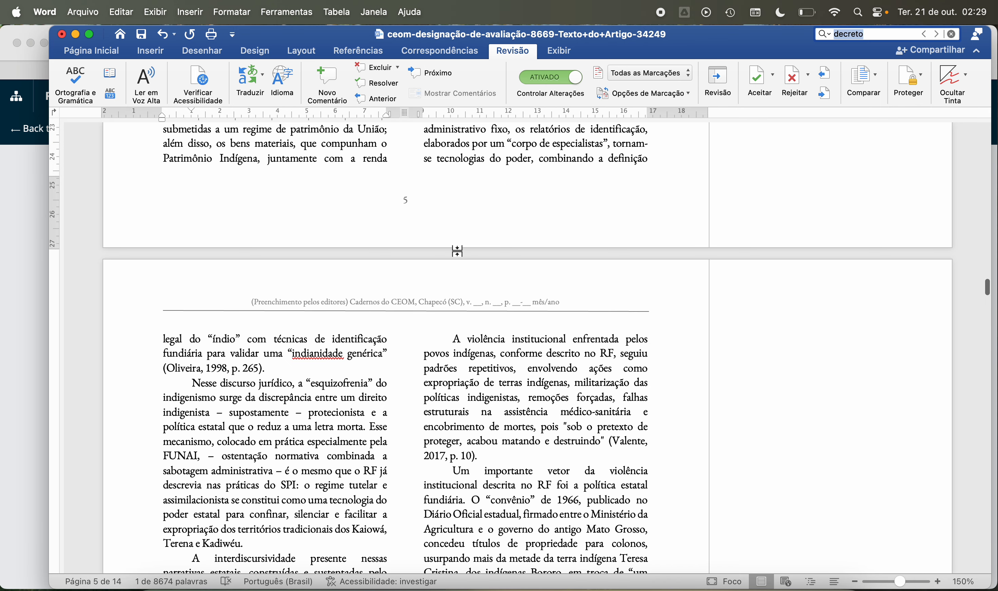
pyautogui.scroll(-5, 315, 353)
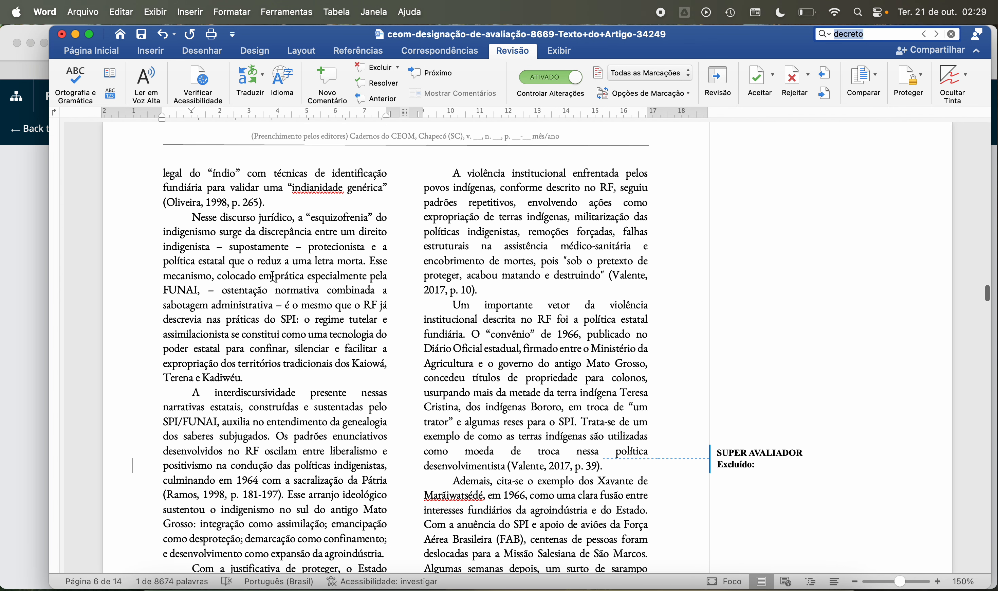
pyautogui.scroll(-2, 272, 277)
pyautogui.scroll(-2, 272, 277)
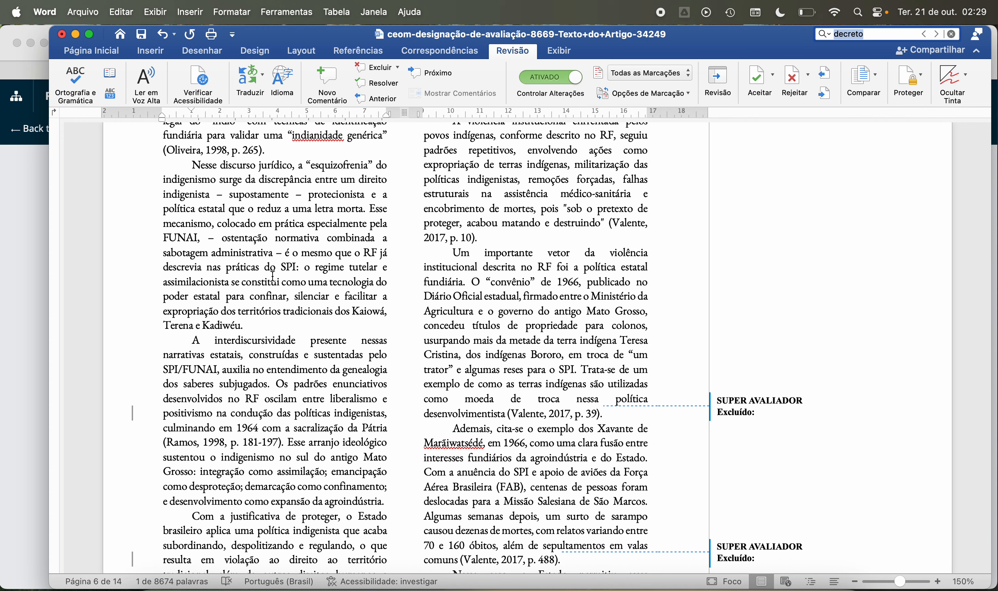
pyautogui.click(815, 13)
pyautogui.click(815, 14)
pyautogui.click(373, 229)
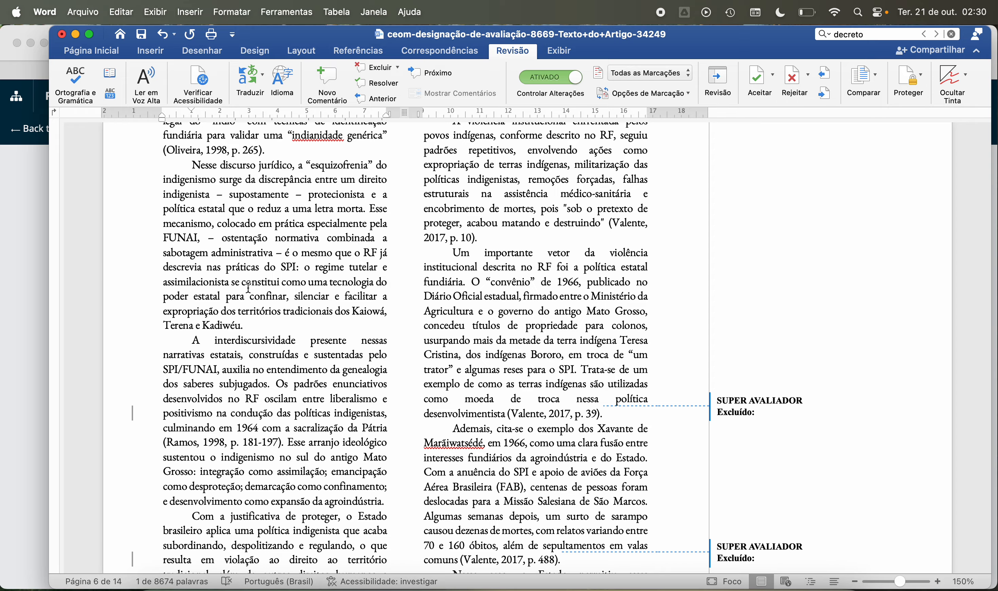
pyautogui.scroll(-2, 259, 295)
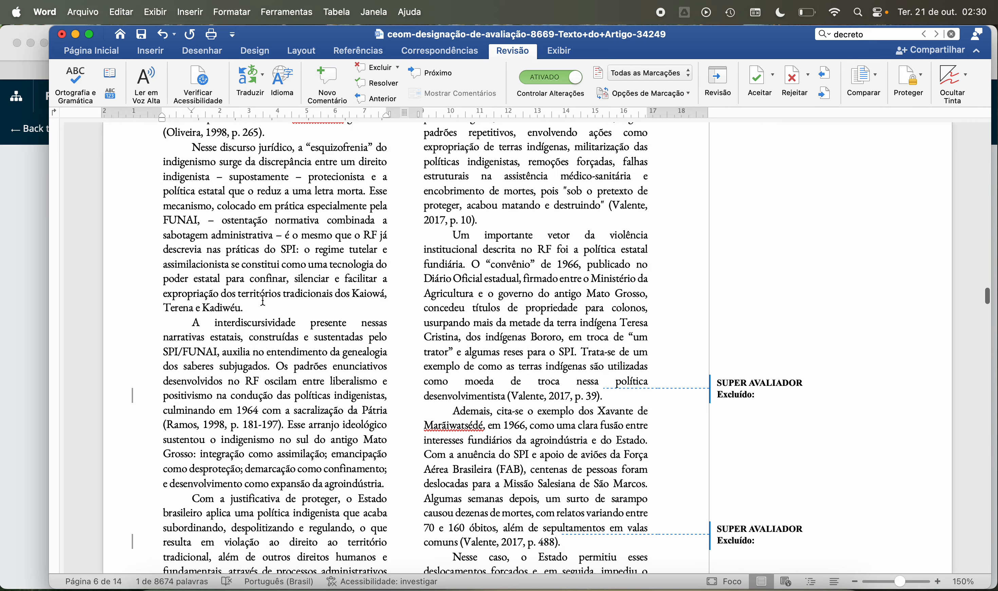
pyautogui.scroll(-5, 263, 300)
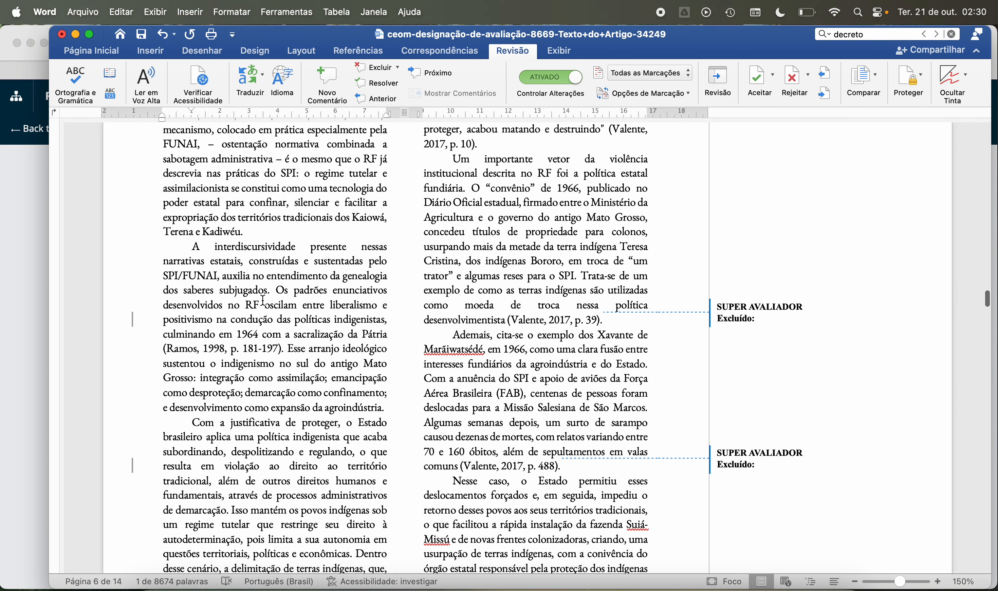
pyautogui.scroll(-2, 264, 300)
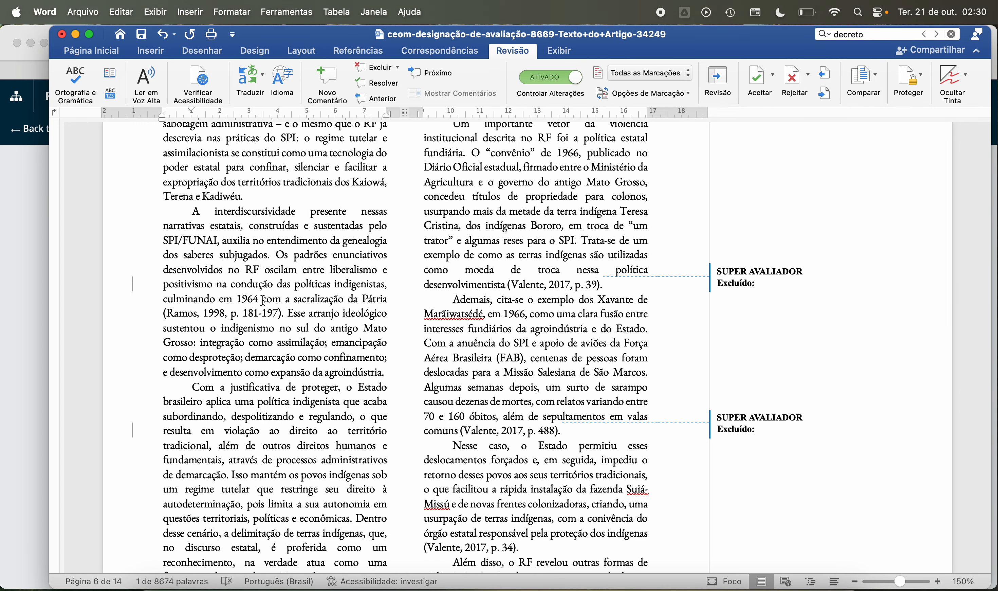
pyautogui.scroll(-1, 264, 300)
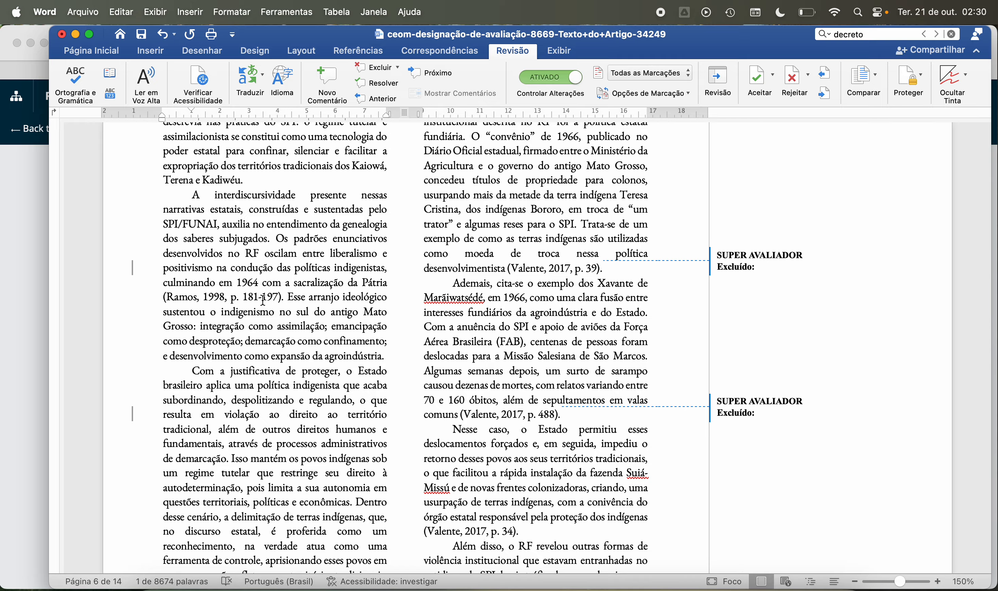
pyautogui.scroll(-1, 264, 300)
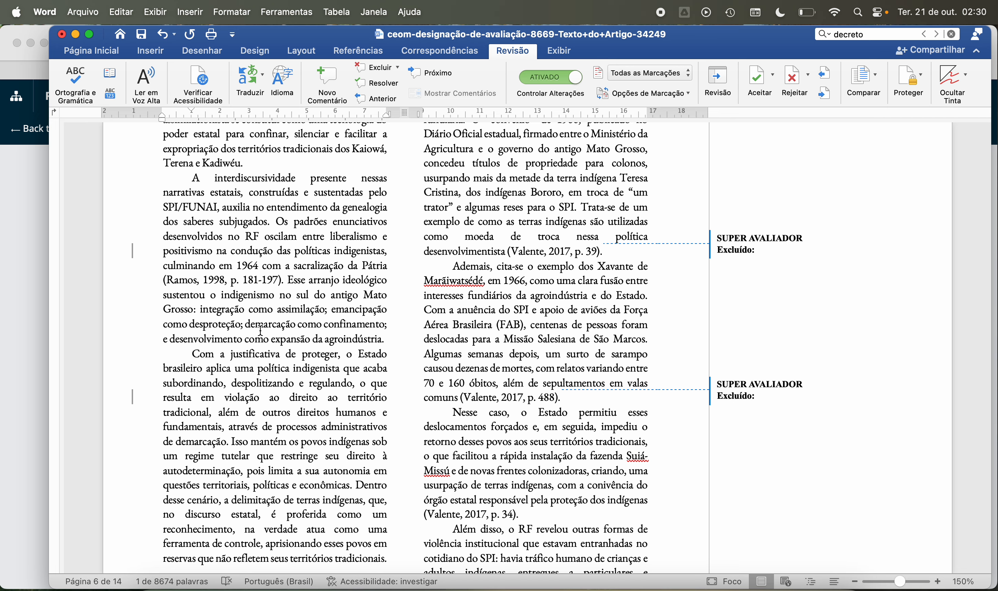
pyautogui.scroll(-3, 260, 330)
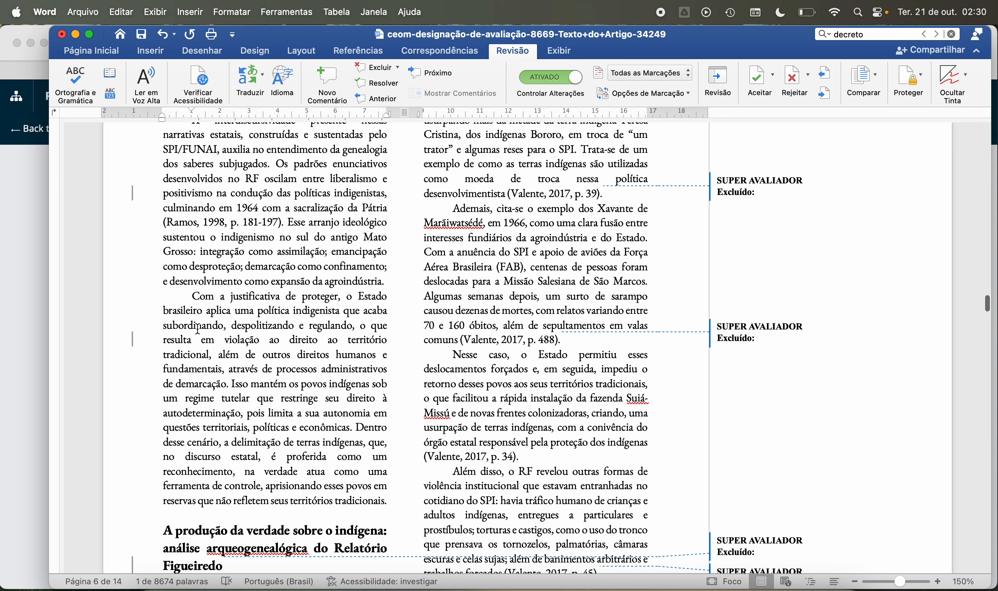
pyautogui.scroll(-1, 183, 324)
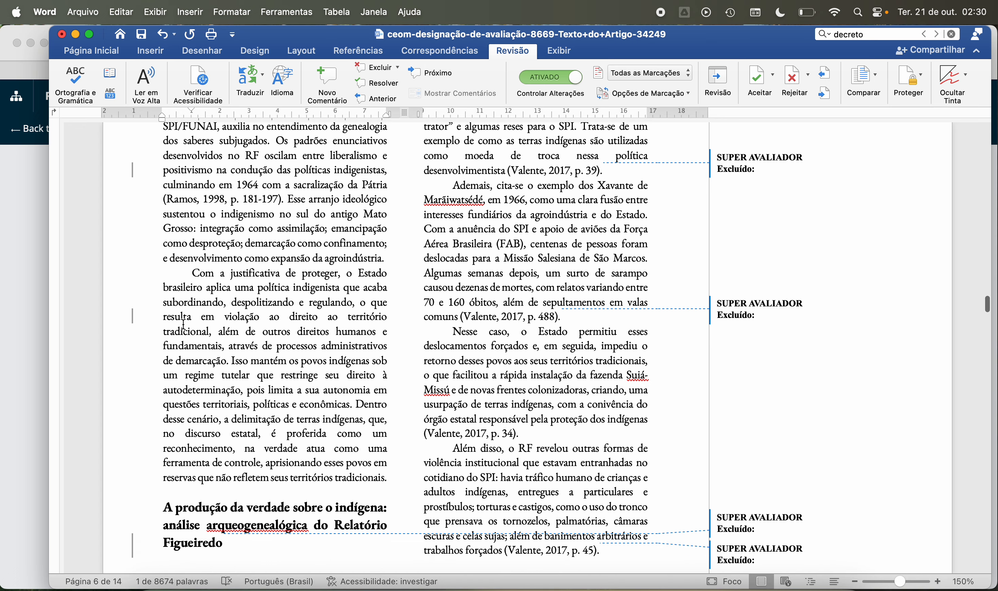
pyautogui.scroll(-3, 184, 324)
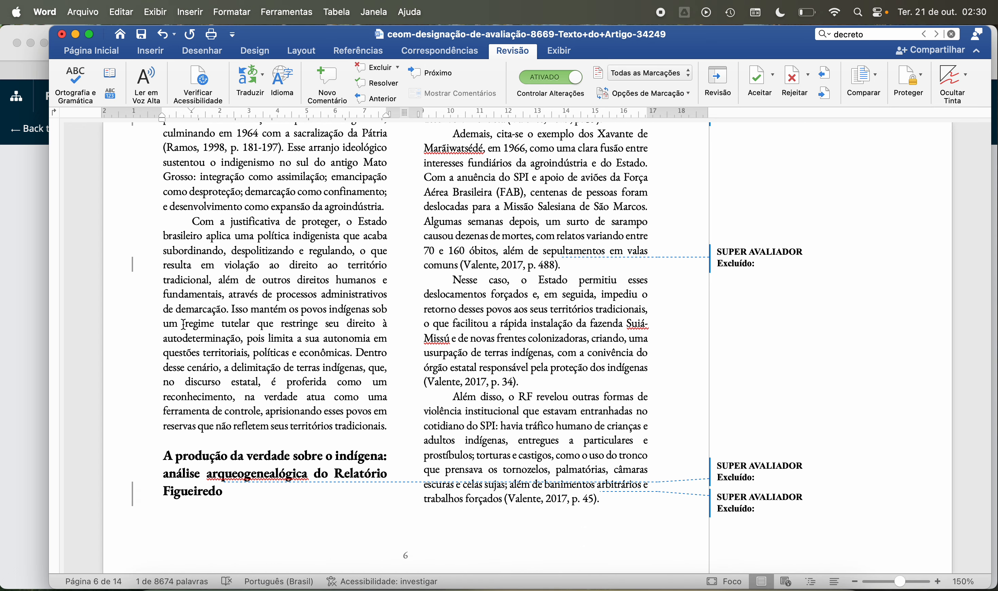
pyautogui.scroll(-3, 184, 324)
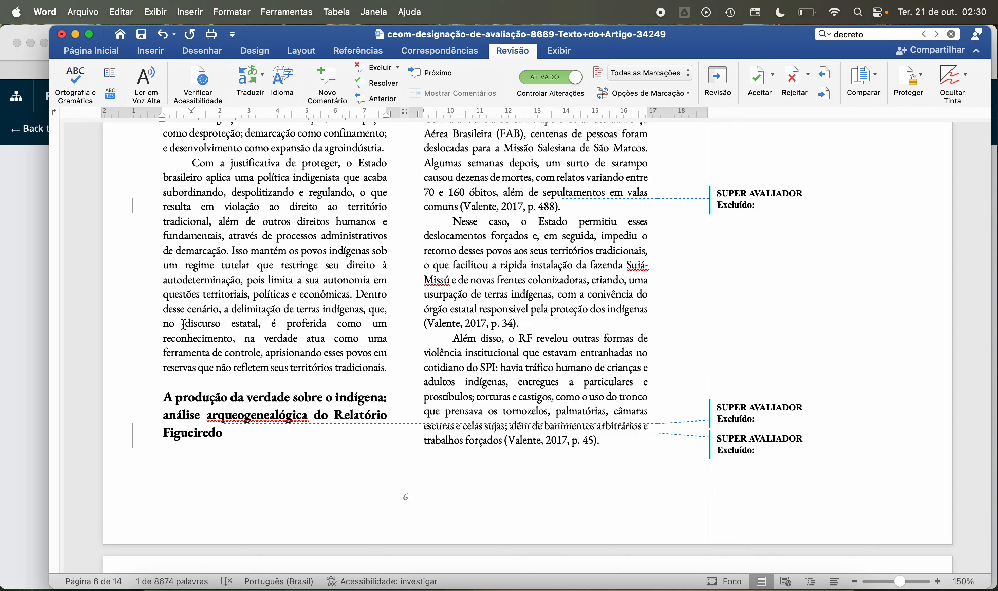
# Step: Look back over pages 2 to 5, examining the introduction, the section "A gramática da opressão" and the mentions of Decreto nº 5.484
pyautogui.scroll(15, 184, 324)
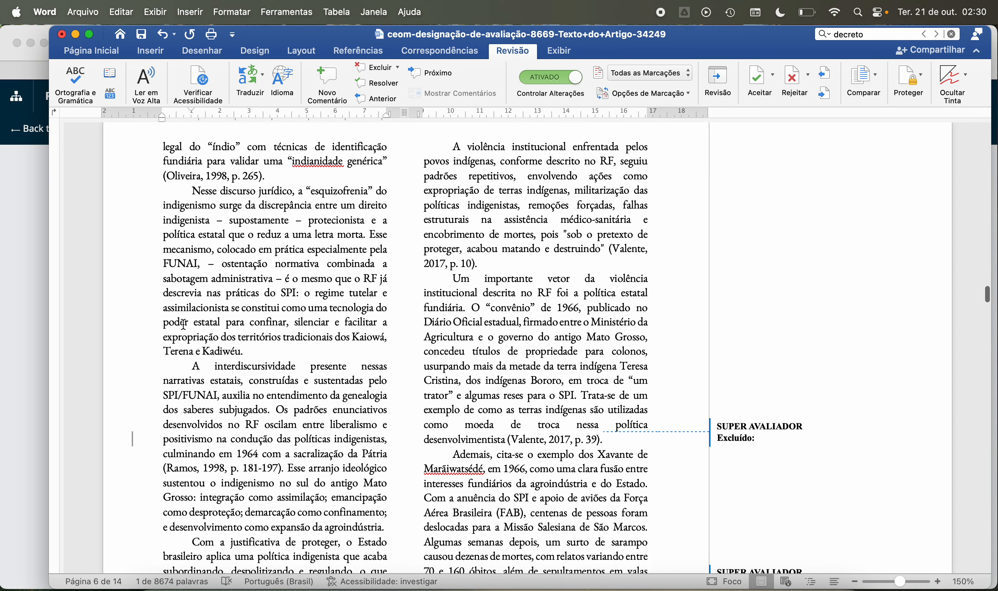
pyautogui.scroll(20, 184, 324)
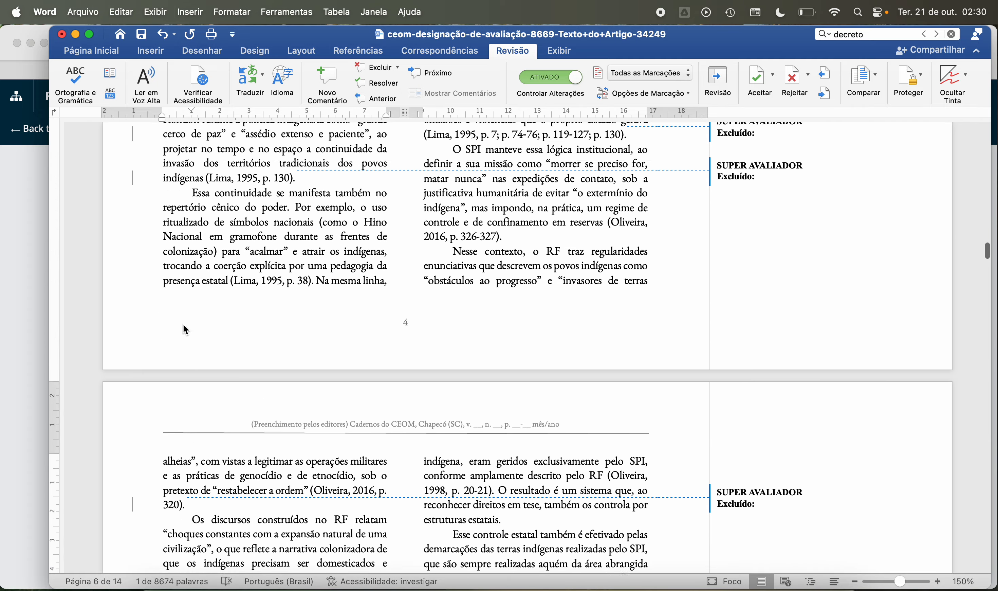
pyautogui.scroll(5, 184, 325)
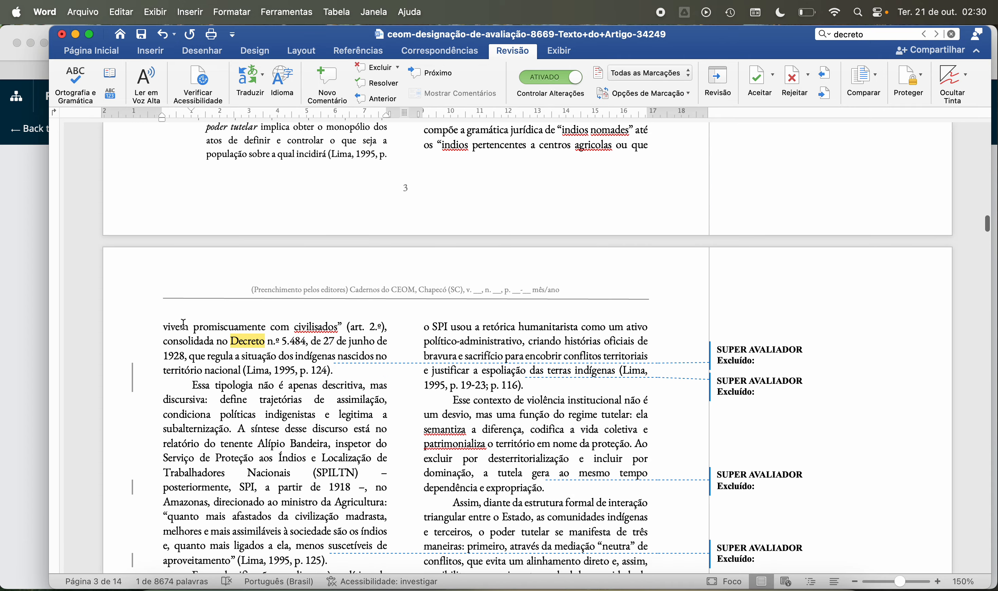
pyautogui.scroll(15, 183, 324)
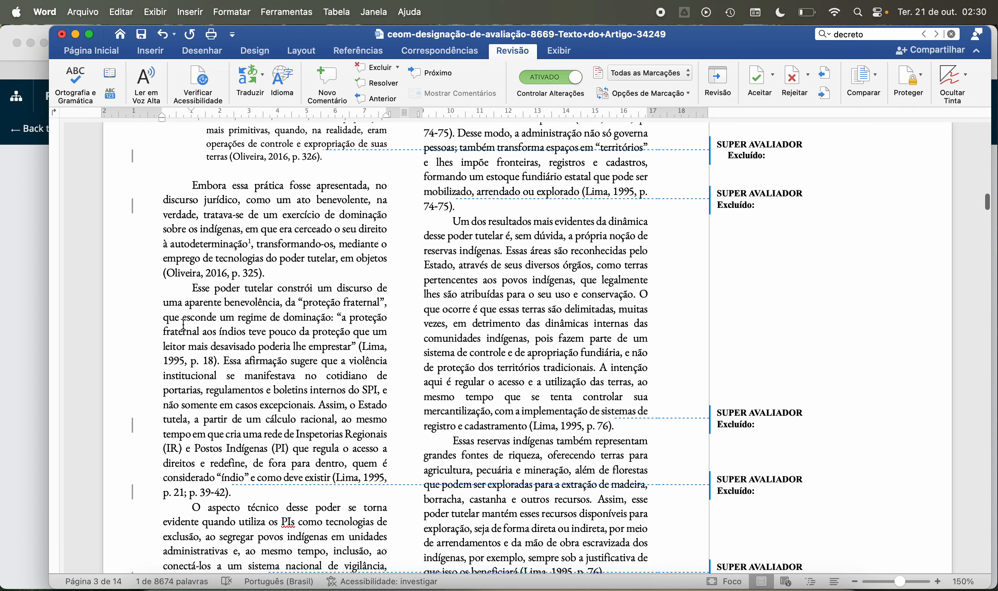
pyautogui.scroll(20, 183, 325)
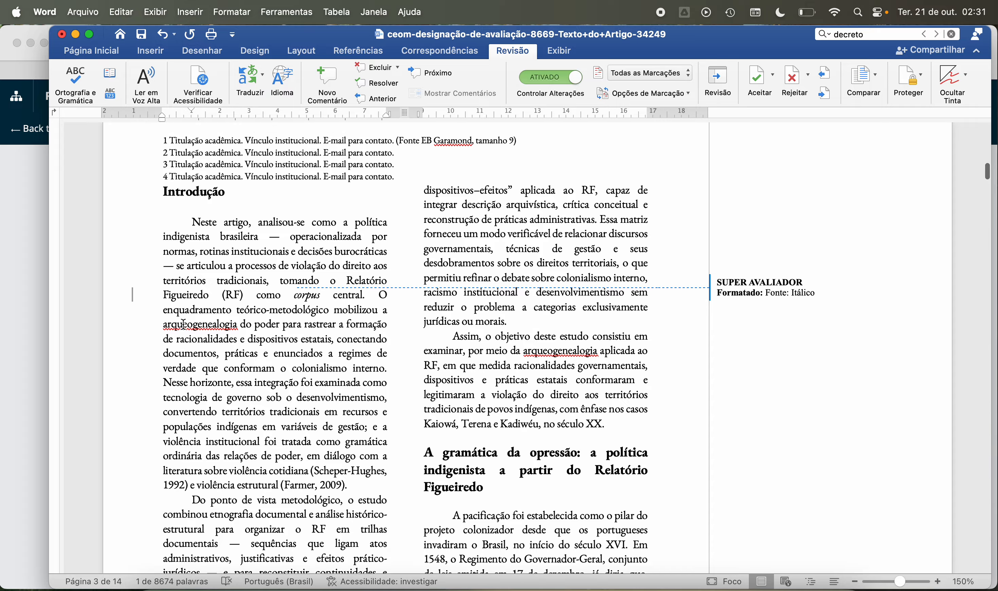
pyautogui.scroll(-5, 184, 324)
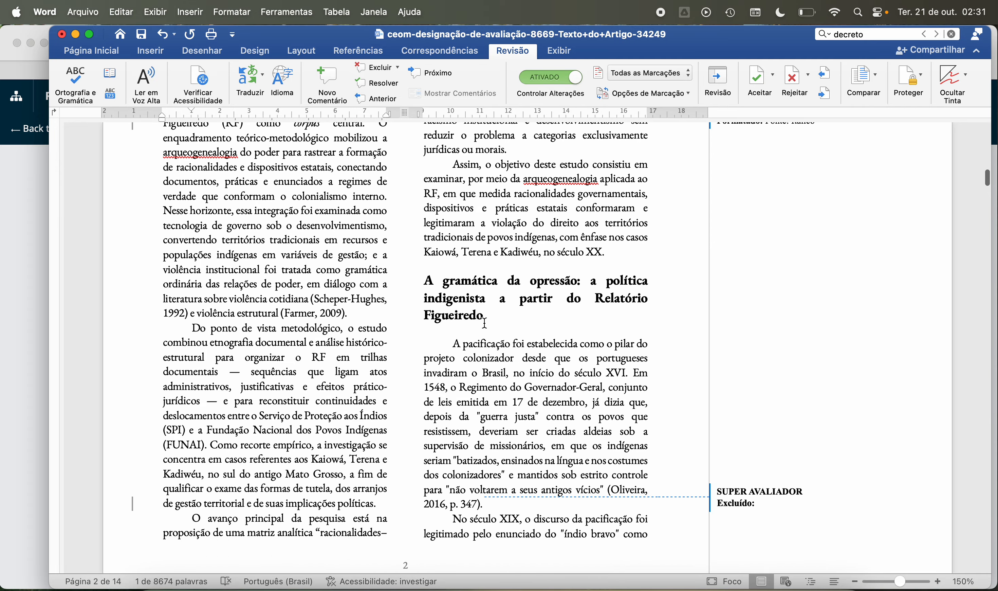
pyautogui.scroll(-20, 484, 323)
pyautogui.scroll(-20, 484, 322)
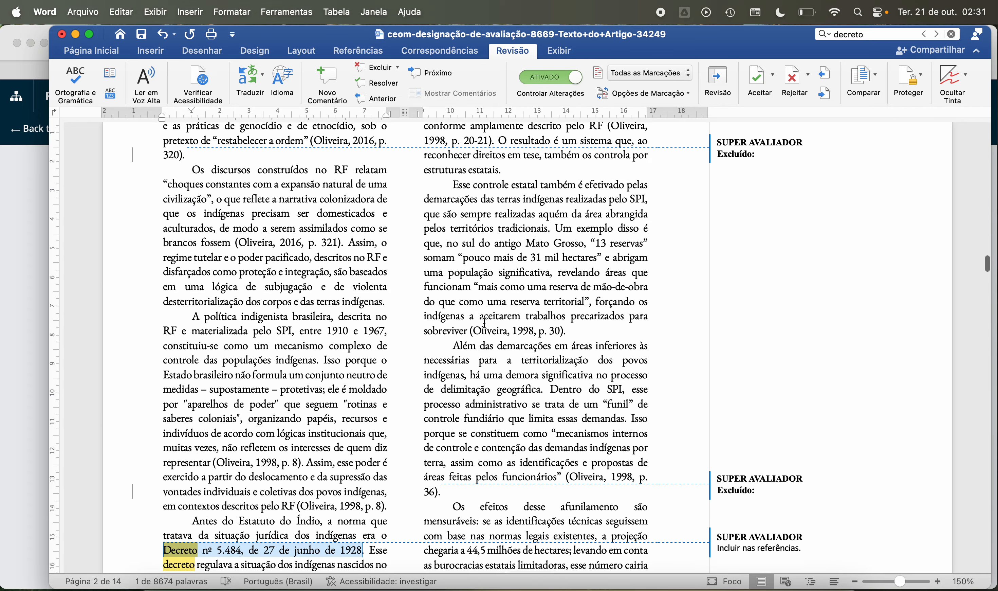
pyautogui.scroll(20, 484, 323)
pyautogui.scroll(15, 484, 323)
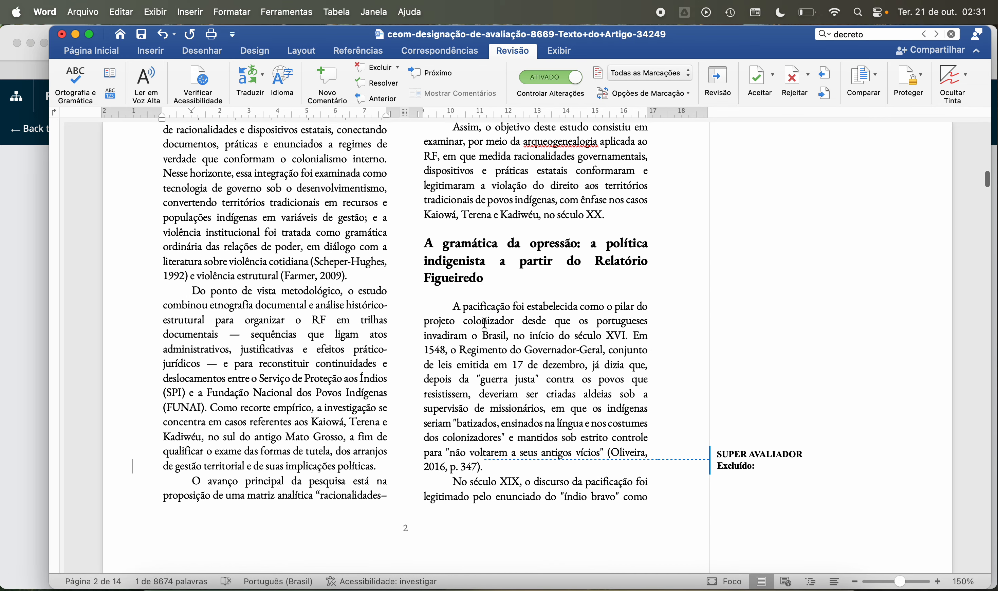
pyautogui.scroll(10, 481, 345)
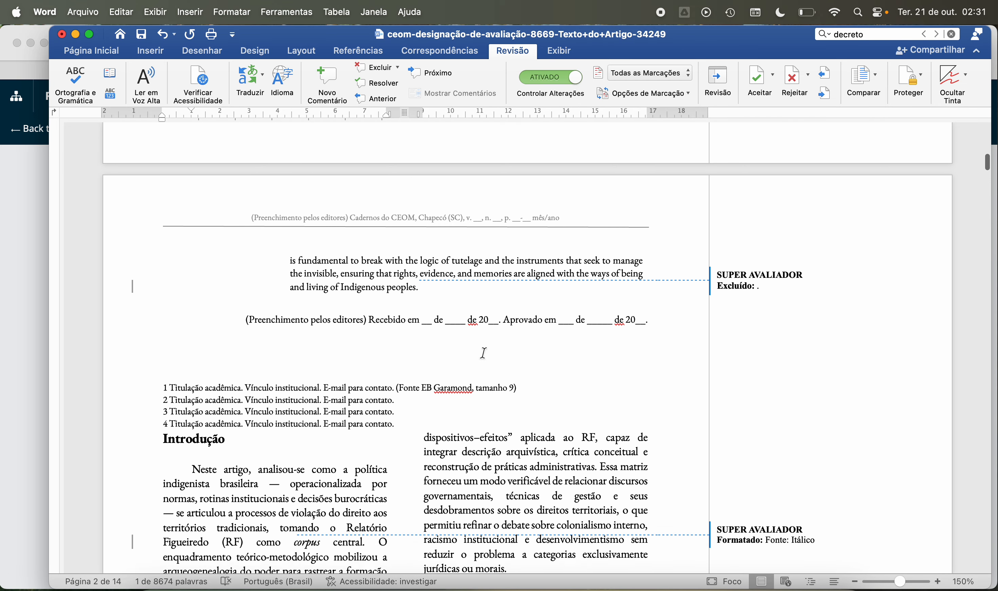
pyautogui.scroll(-20, 482, 348)
pyautogui.scroll(-20, 484, 352)
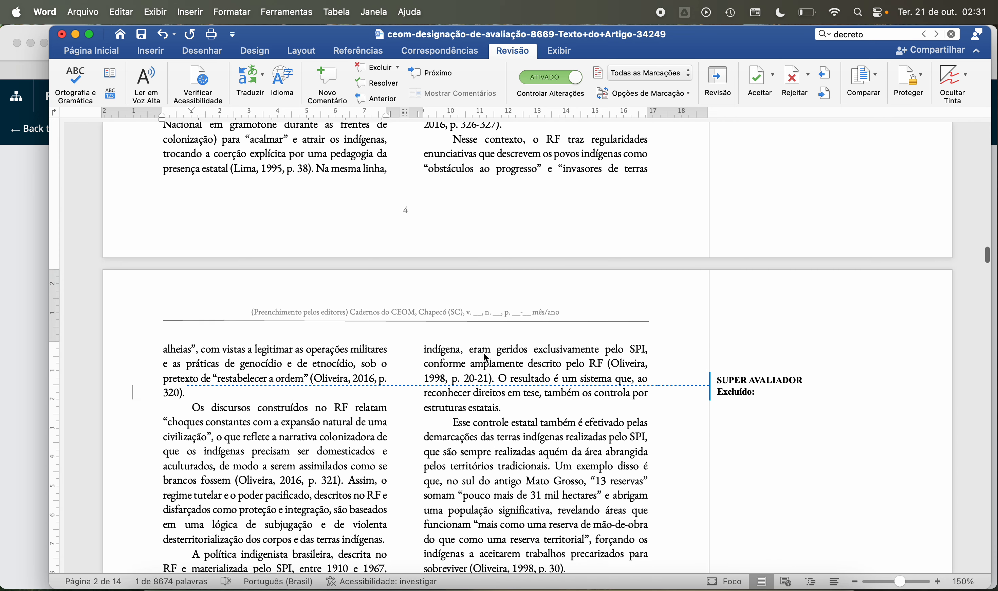
# Step: Re-examine page 6, comparing the paragraphs on indigenist discourse with those leading up to the heading "A produção da verdade sobre o indígena"
pyautogui.scroll(-20, 486, 359)
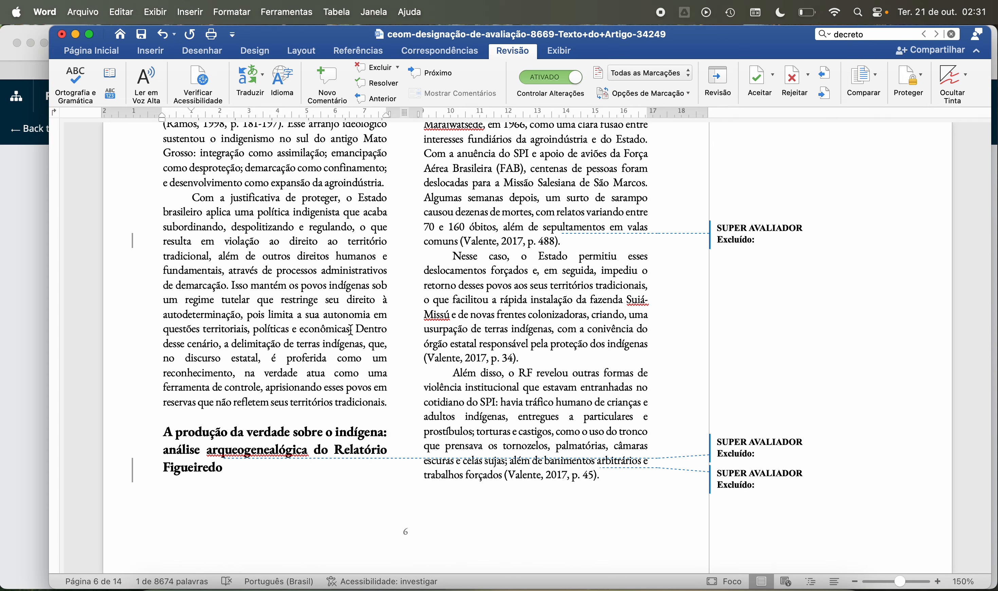
pyautogui.scroll(-2, 308, 343)
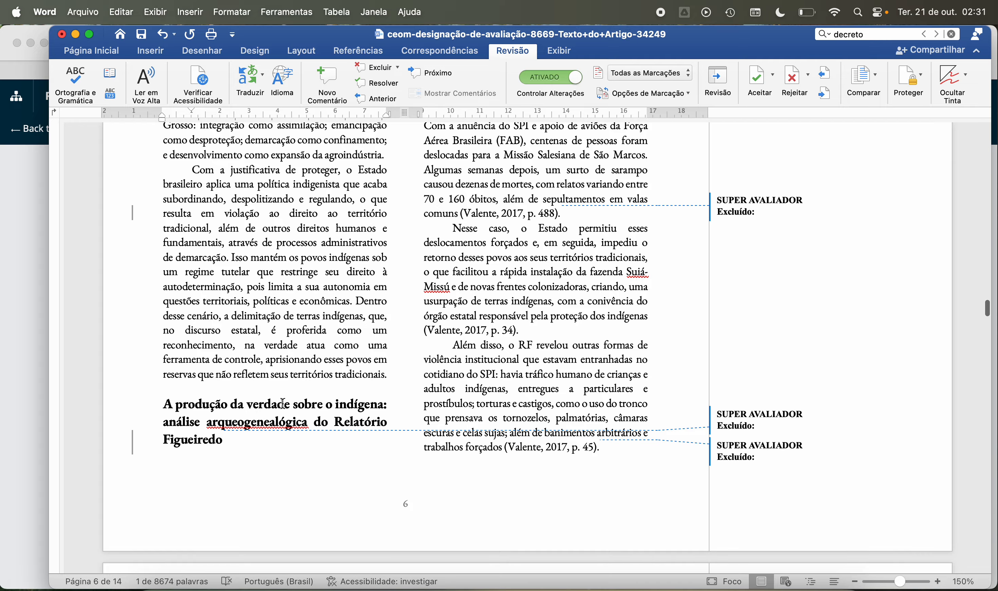
pyautogui.scroll(15, 283, 402)
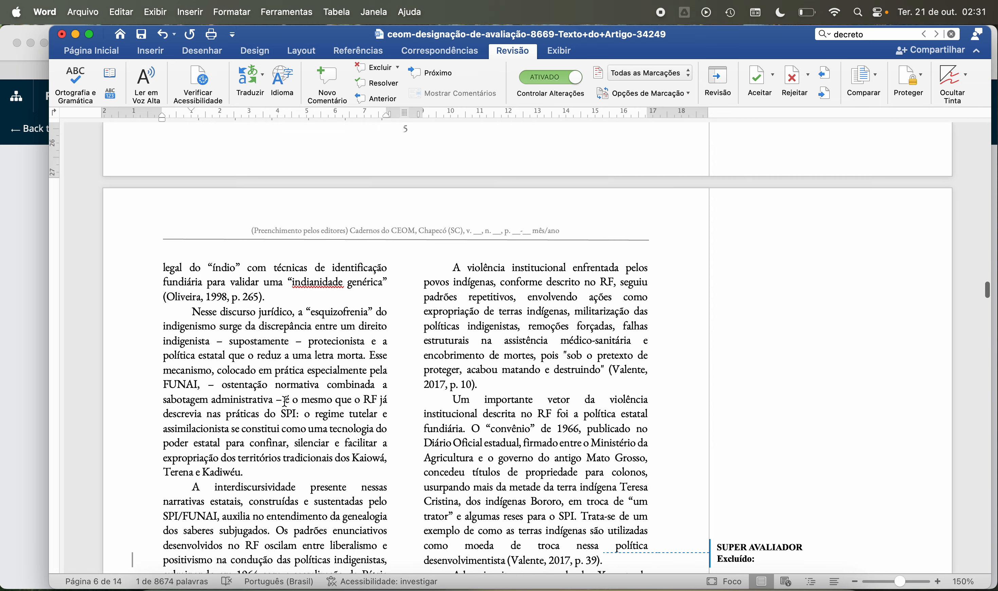
pyautogui.scroll(-10, 285, 402)
pyautogui.scroll(5, 285, 401)
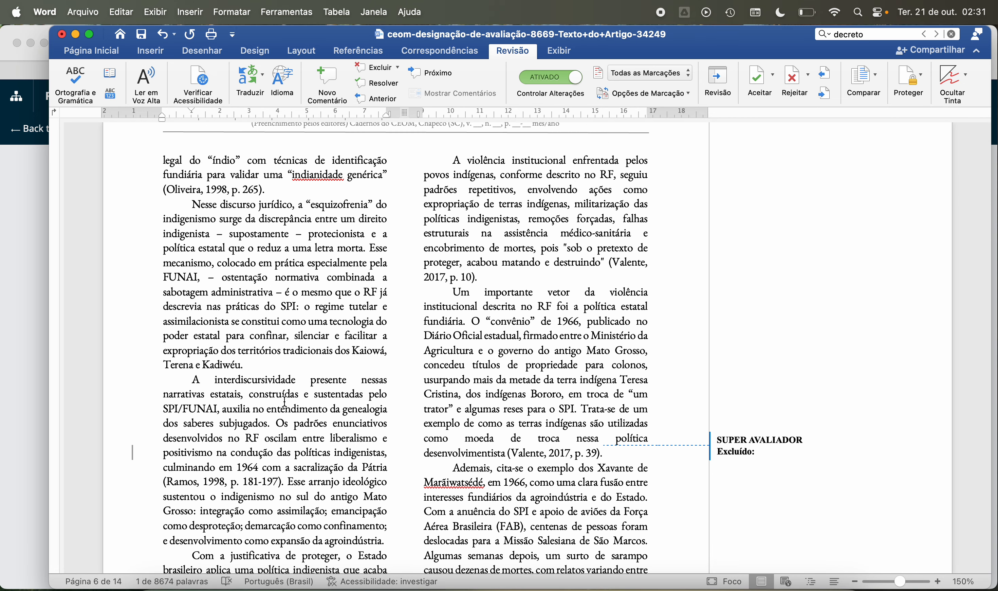
pyautogui.scroll(-10, 285, 402)
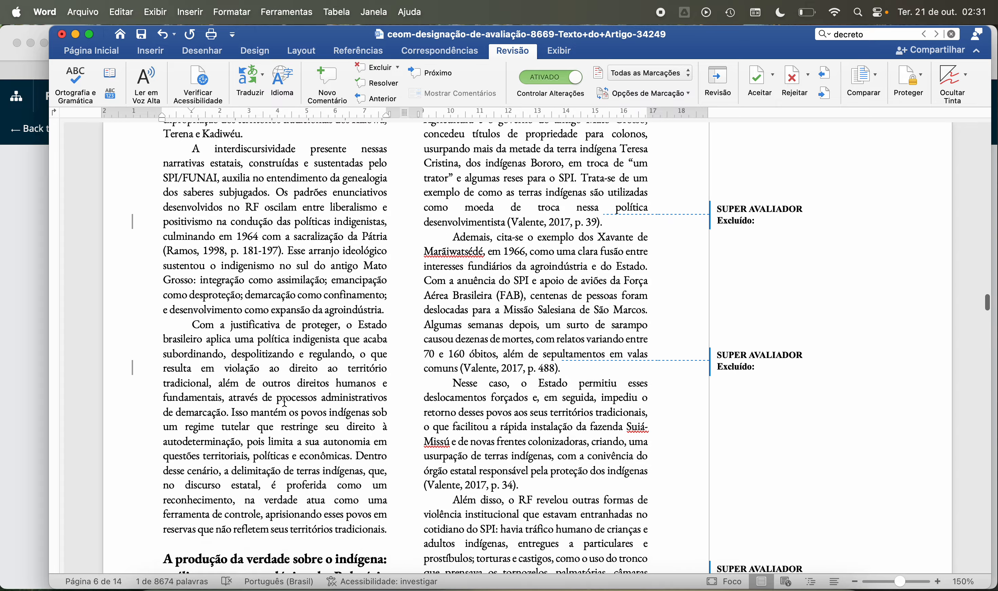
pyautogui.scroll(9, 285, 402)
pyautogui.scroll(4, 285, 402)
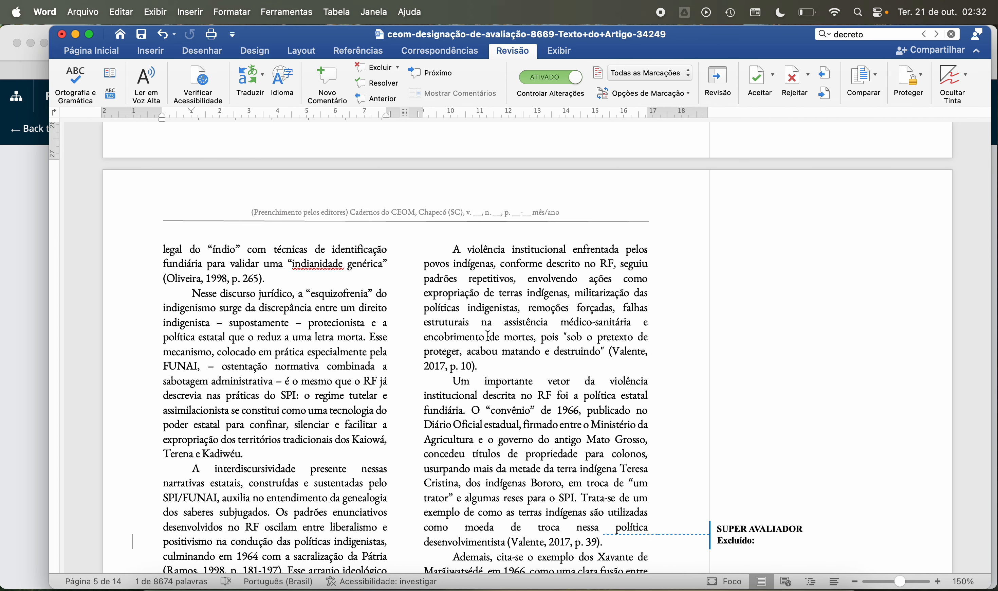
# Step: Read the page 6 paragraphs on institutional violence, the 1966 "convênio" and the Xavante de Marãiwatsédé, checking the Valente citations and tracked deletions
pyautogui.scroll(-5, 489, 335)
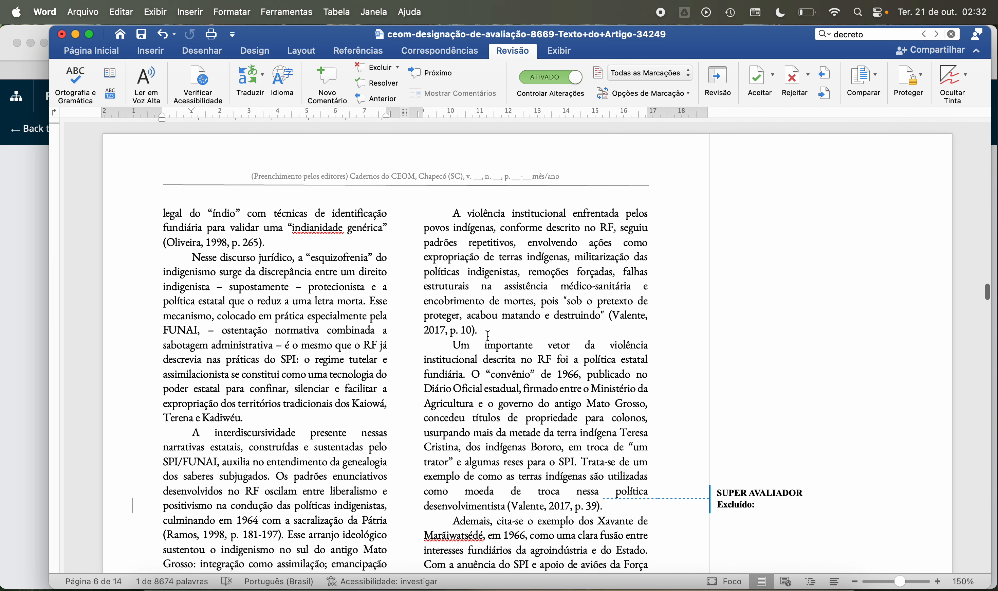
pyautogui.scroll(-3, 489, 335)
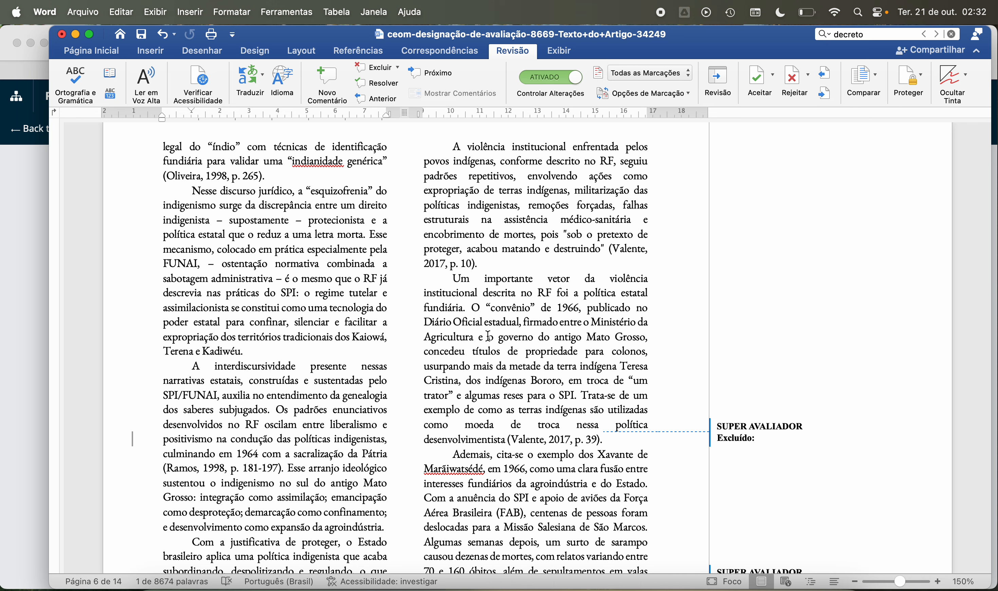
pyautogui.scroll(-2, 488, 335)
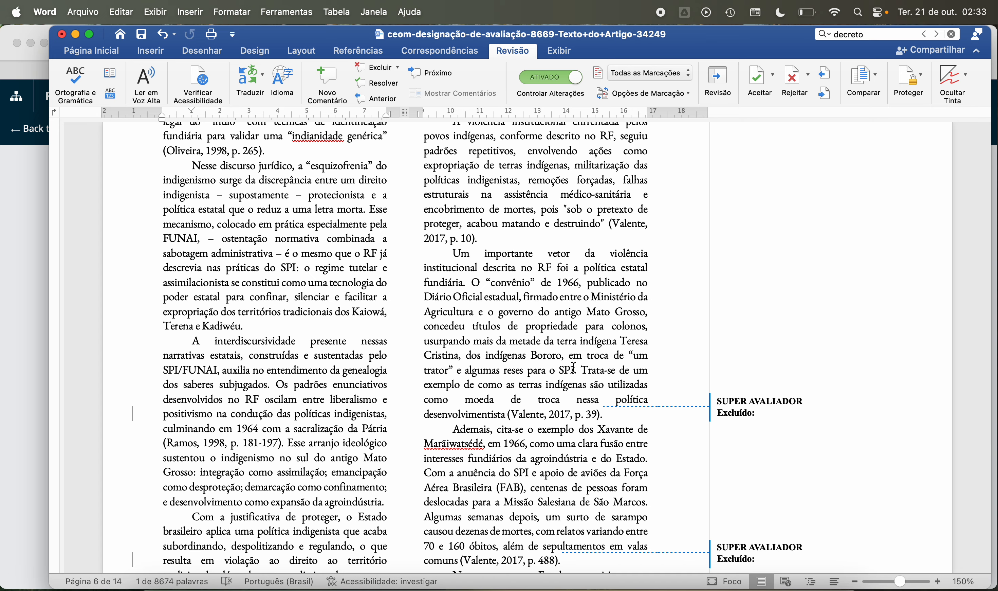
pyautogui.moveTo(574, 368); pyautogui.dragTo(527, 299)
pyautogui.click(523, 298)
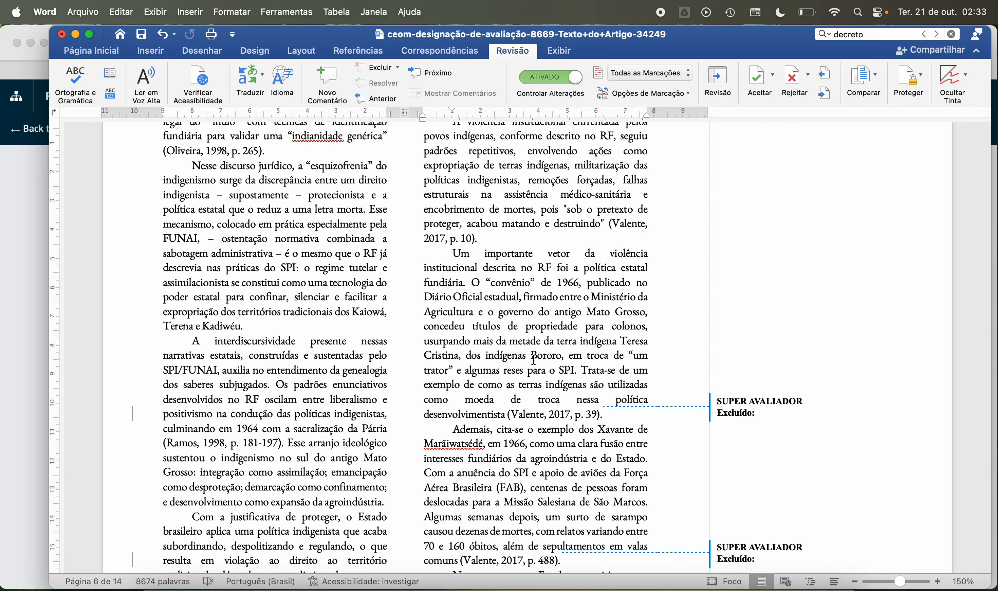
pyautogui.scroll(-4, 482, 333)
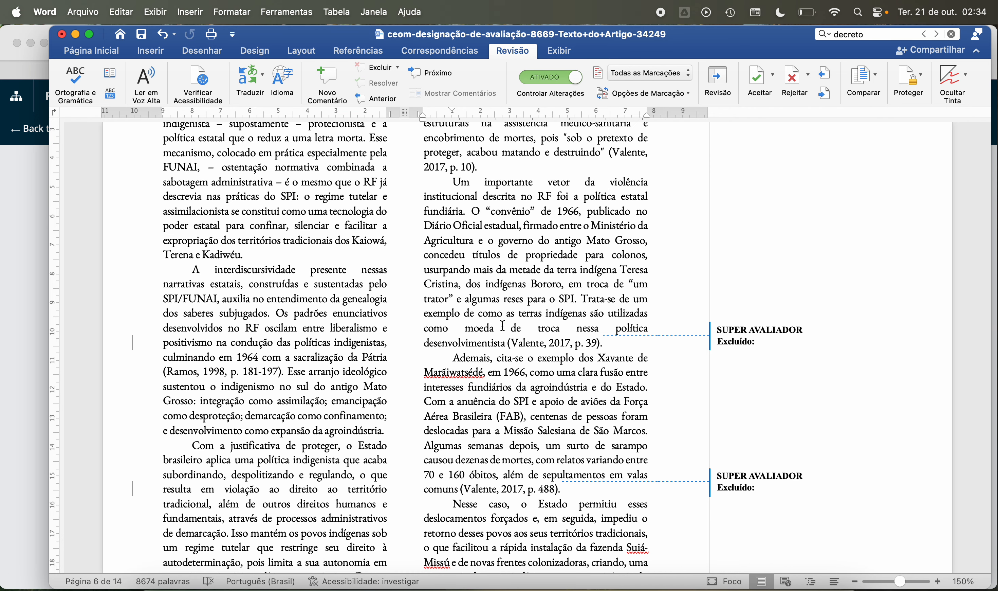
pyautogui.scroll(-3, 536, 359)
pyautogui.scroll(-3, 536, 359)
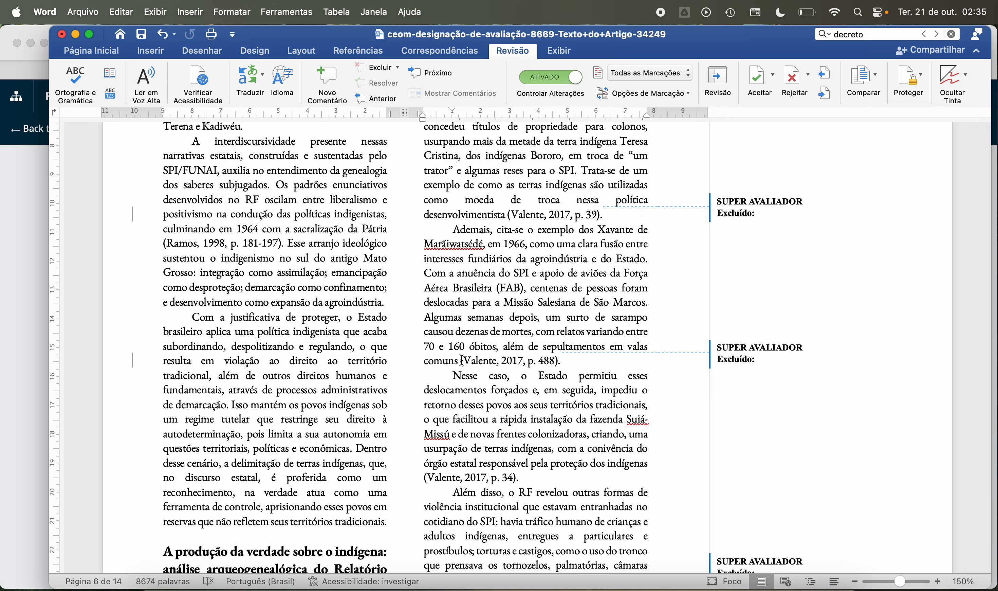
pyautogui.scroll(-5, 489, 383)
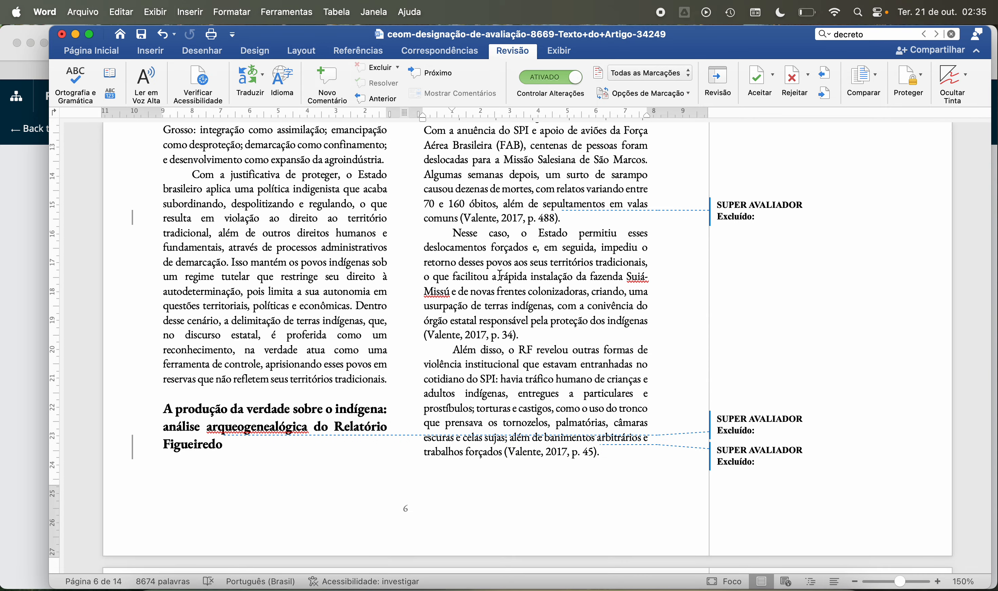
# Step: Examine the end of page 6, from the fazenda Suiá-Missú passage to the other forms of violence revealed by the RF, including its citations
pyautogui.scroll(-3, 504, 278)
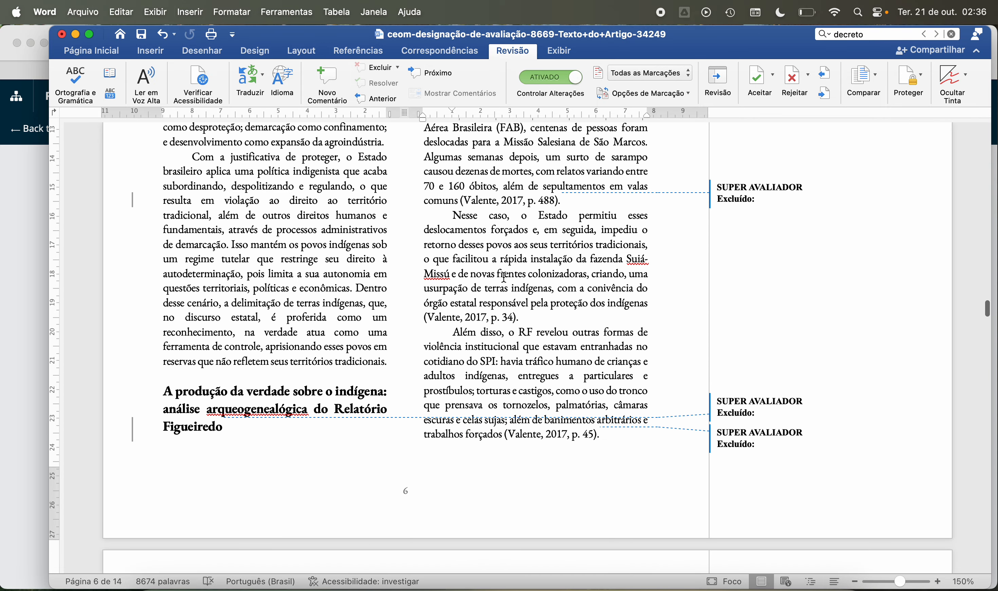
pyautogui.scroll(-3, 504, 277)
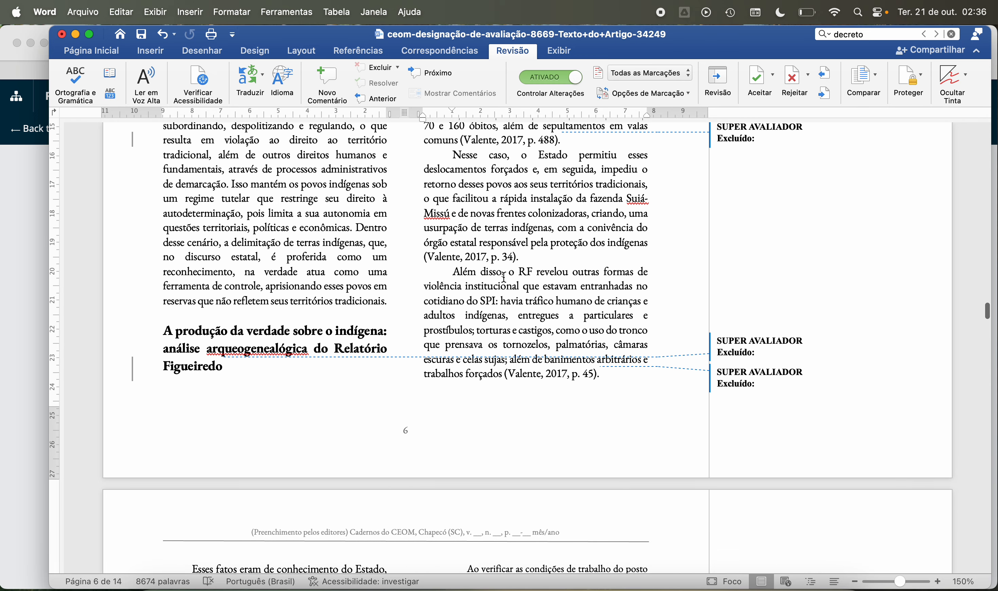
pyautogui.scroll(-4, 503, 277)
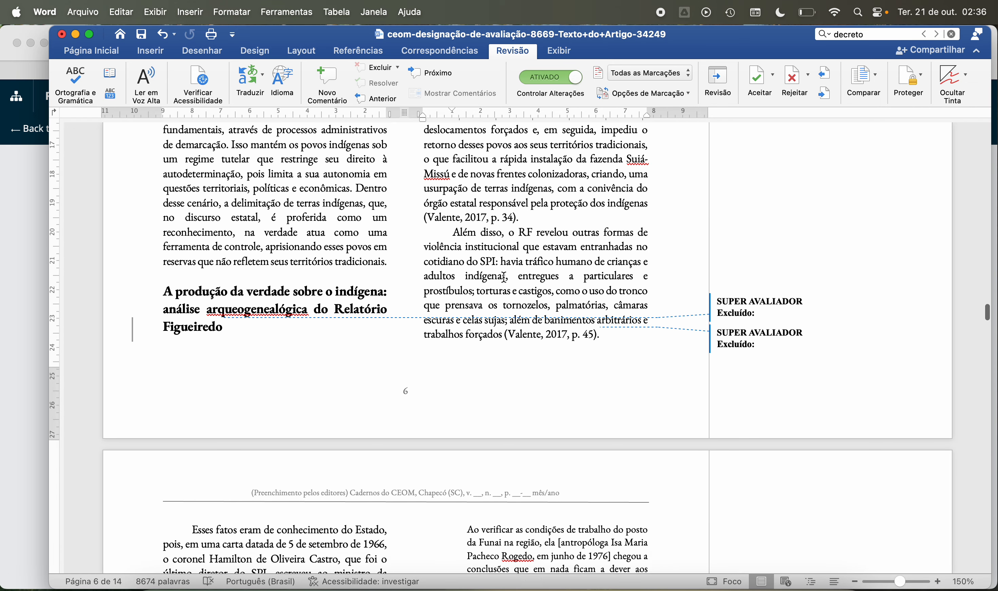
pyautogui.scroll(-1, 504, 278)
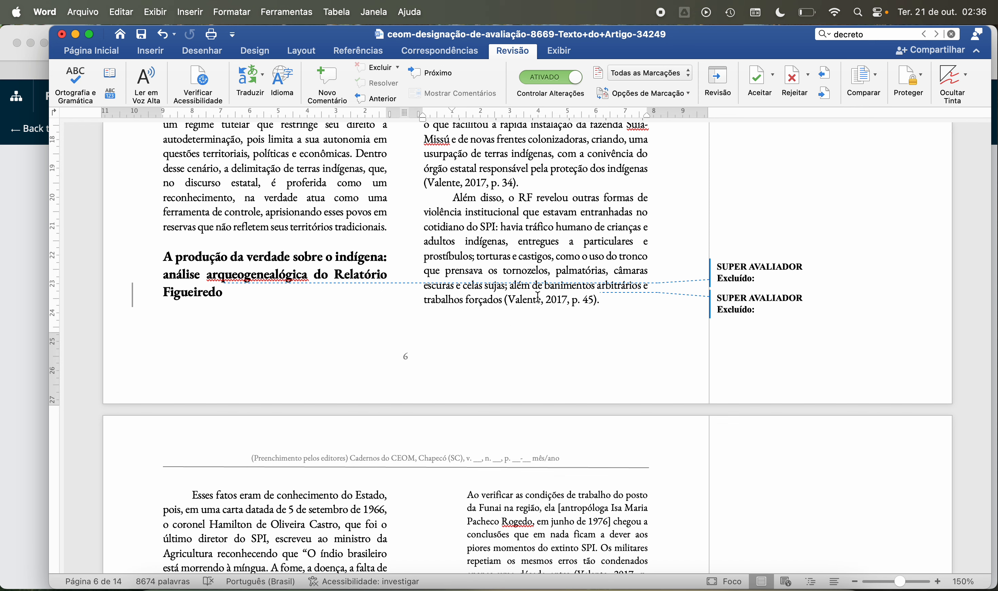
pyautogui.scroll(5, 486, 302)
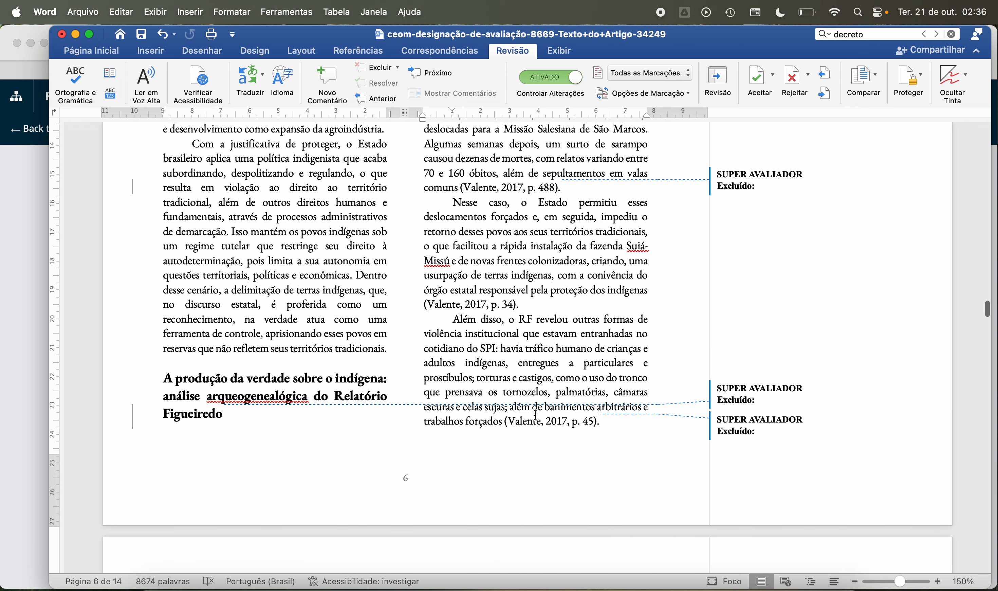
pyautogui.scroll(-10, 536, 415)
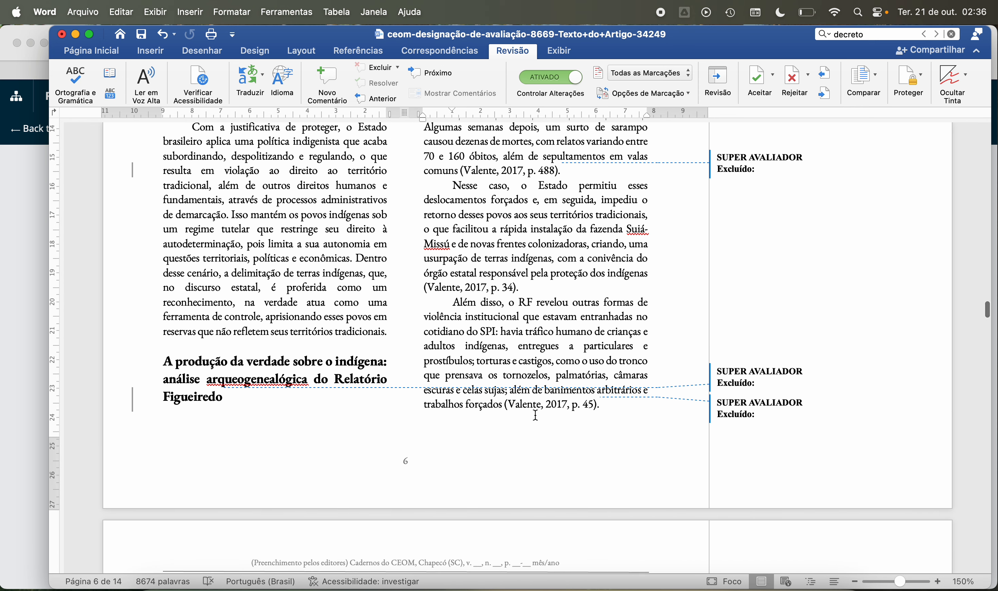
pyautogui.scroll(-4, 535, 415)
pyautogui.scroll(8, 535, 415)
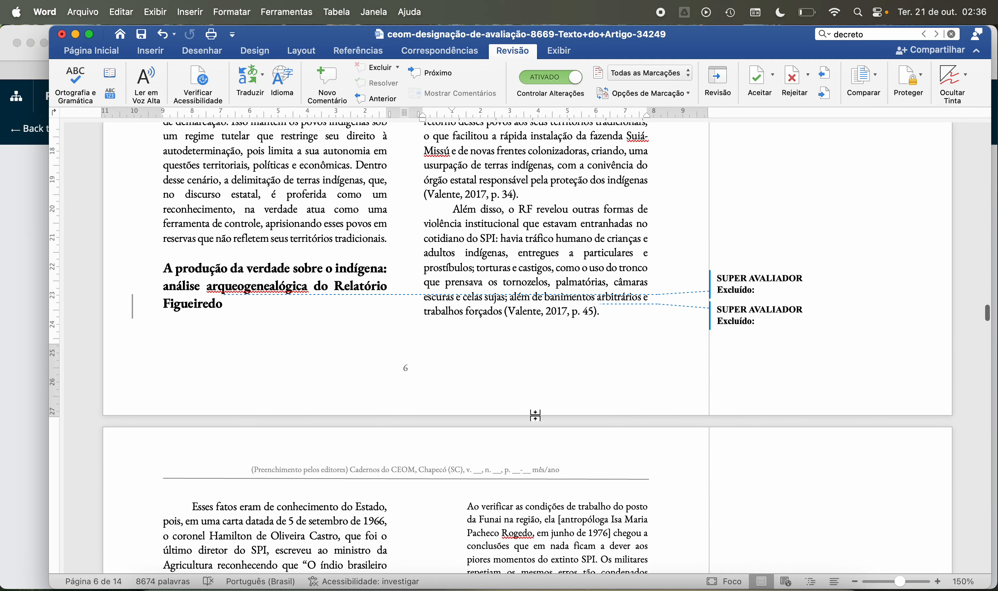
pyautogui.scroll(-7, 536, 415)
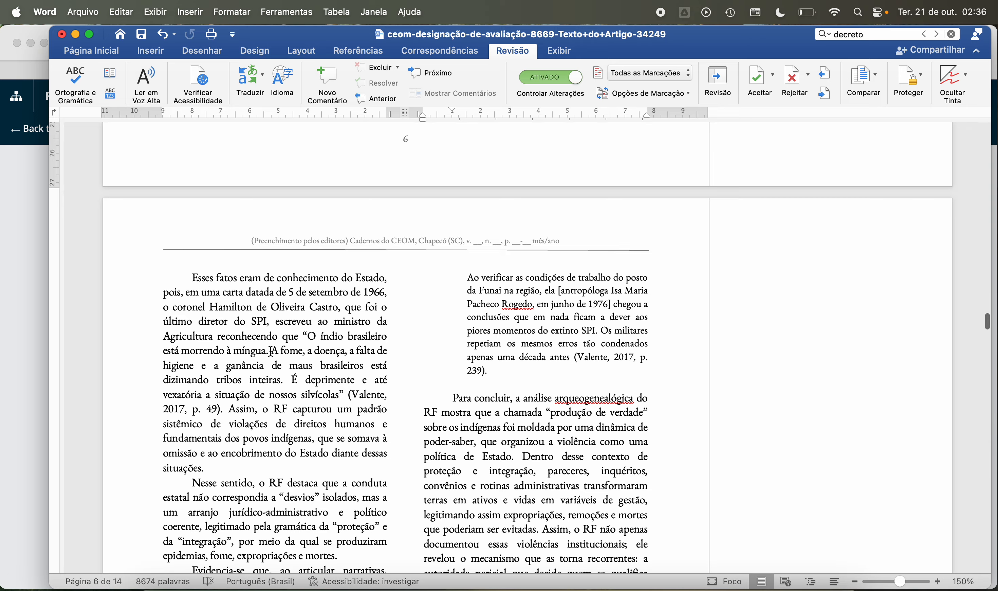
# Step: Read the opening paragraphs of page 7 on the 1966 letter to the ministro da Agricultura and the RF's account of state conduct
pyautogui.scroll(-3, 270, 350)
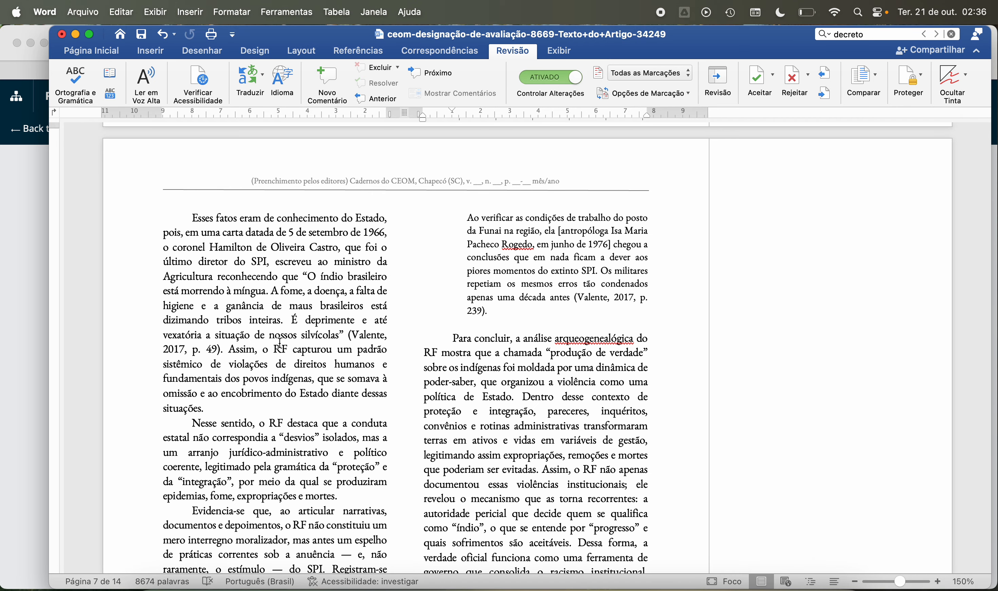
pyautogui.scroll(-5, 245, 345)
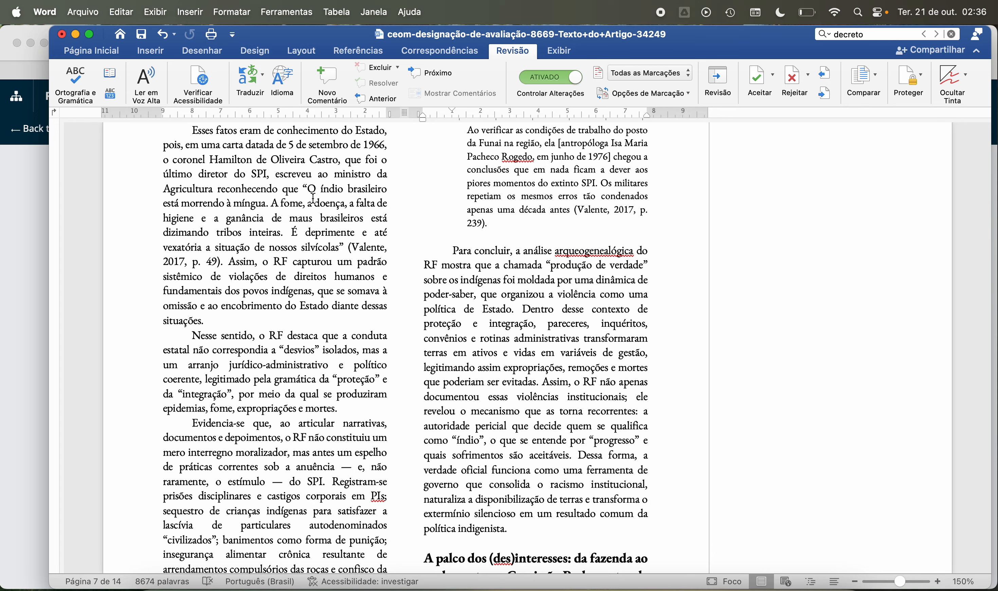
pyautogui.scroll(3, 313, 199)
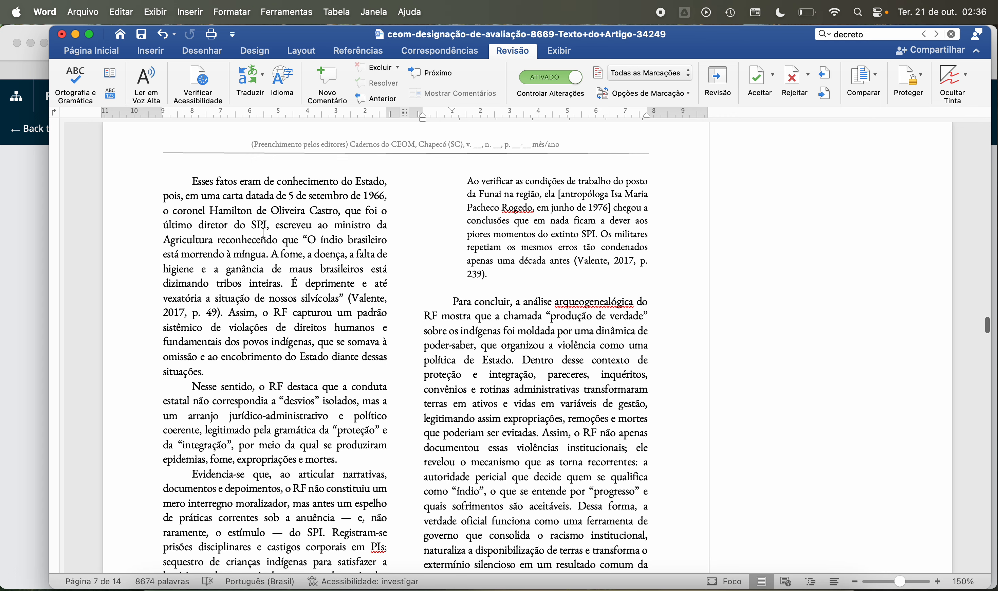
pyautogui.scroll(-5, 264, 243)
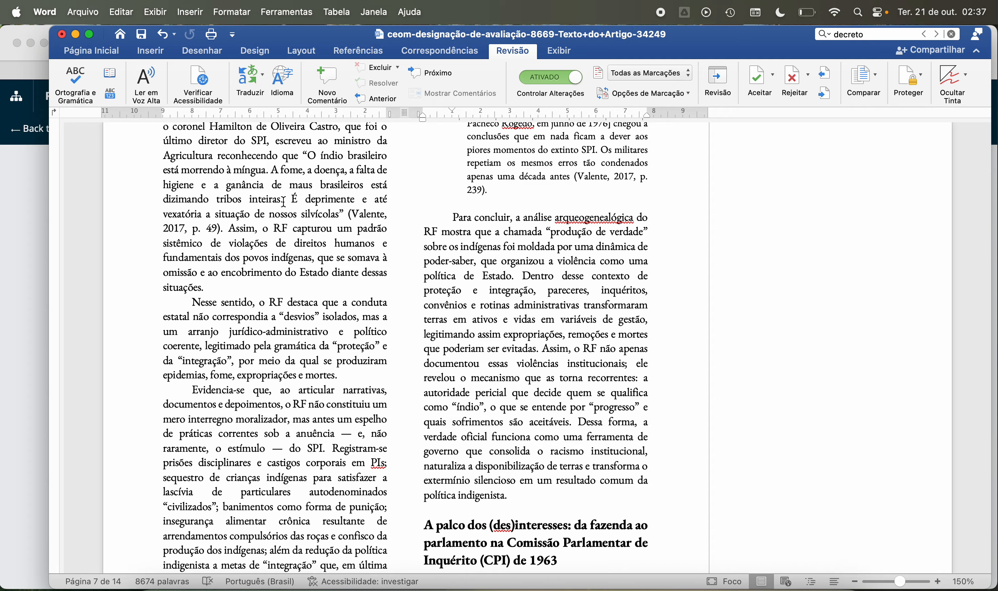
pyautogui.scroll(2, 284, 202)
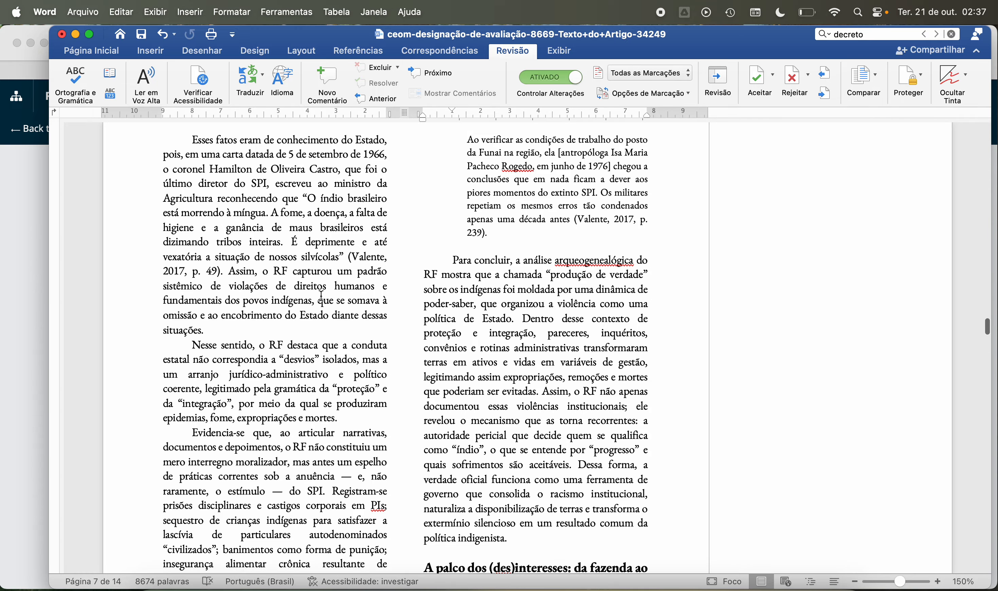
pyautogui.scroll(-4, 321, 297)
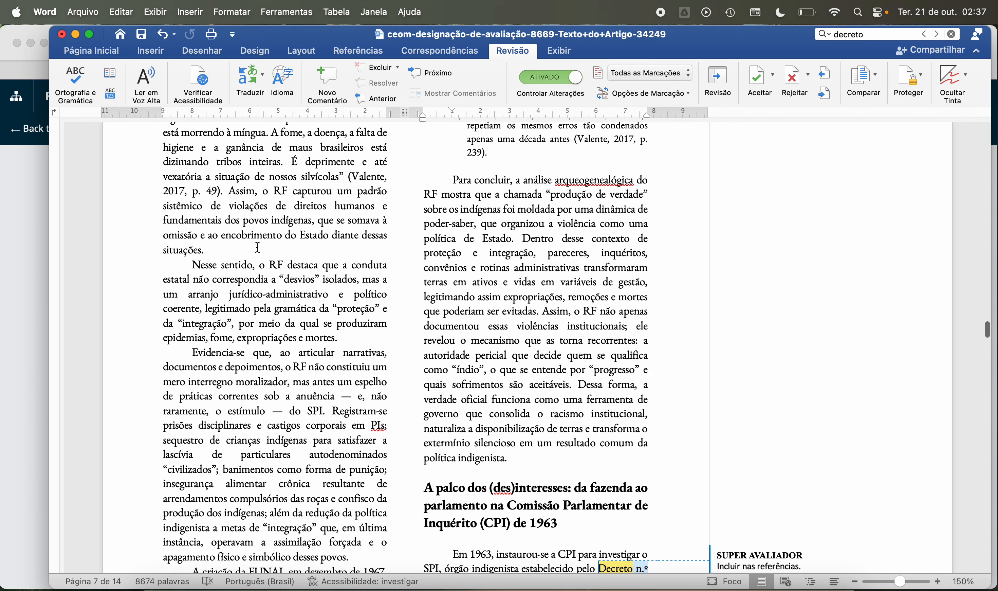
pyautogui.scroll(-3, 257, 247)
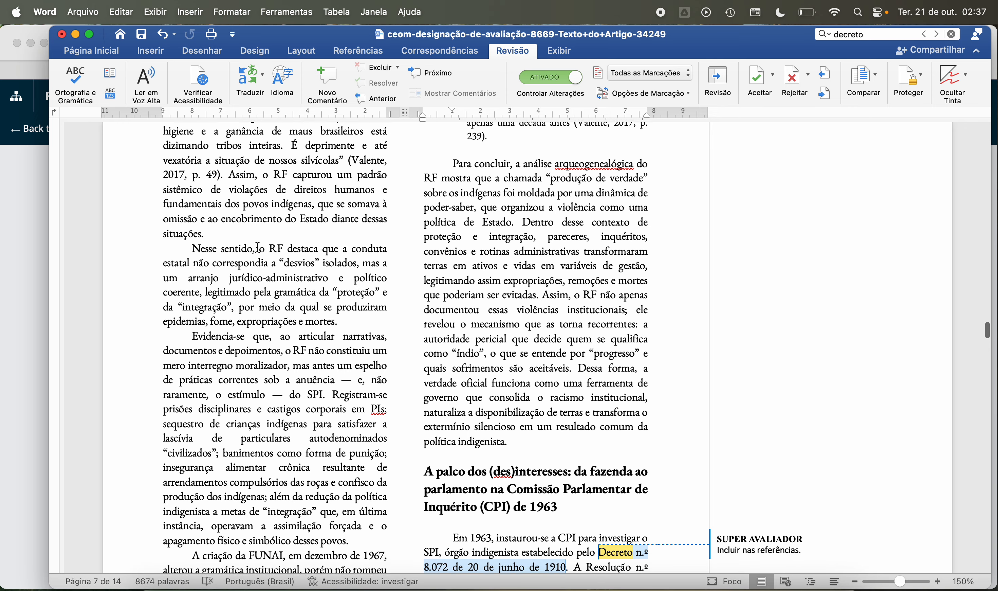
pyautogui.scroll(-3, 257, 247)
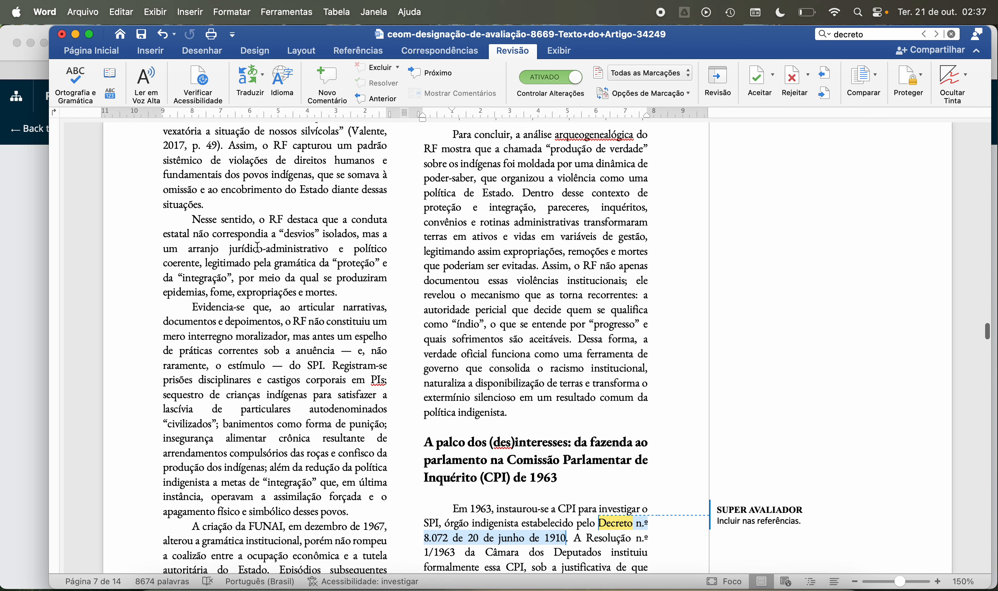
pyautogui.scroll(-1, 258, 246)
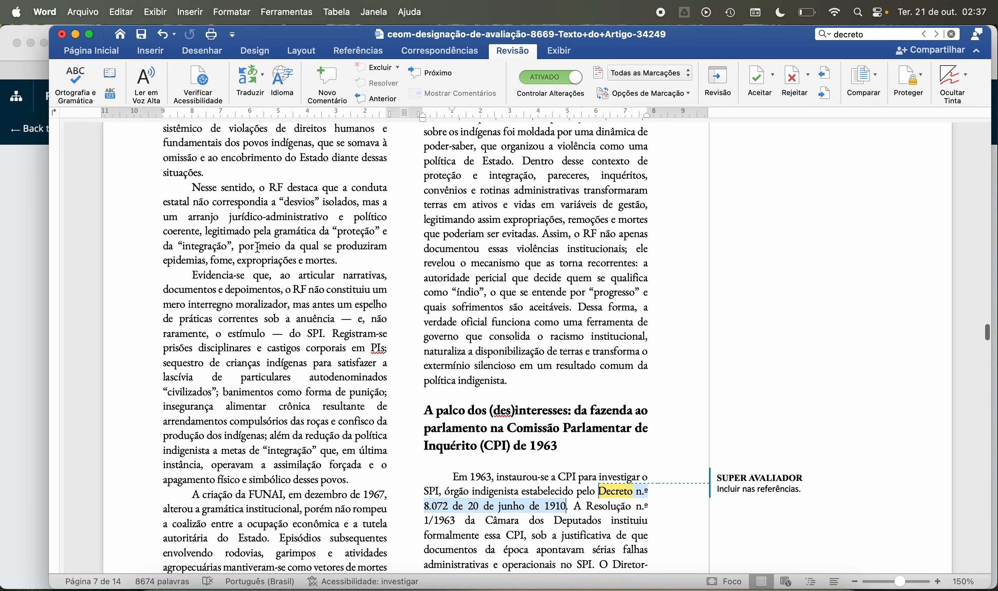
# Step: Read the rest of page 7's discussion of SPI abuses, the creation of FUNAI and the extinction of the SPI in 1967
pyautogui.scroll(-1, 258, 247)
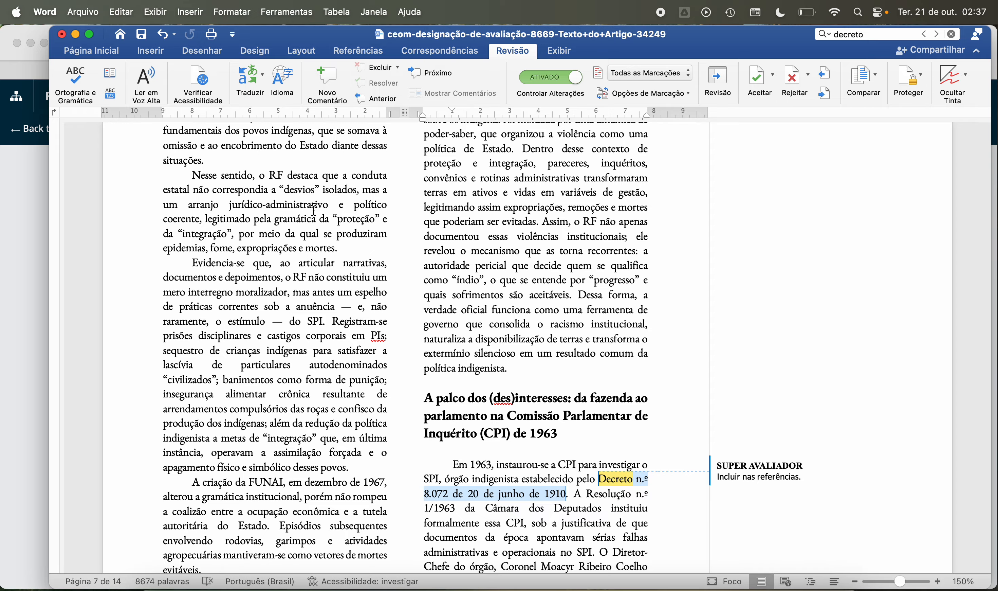
pyautogui.scroll(-5, 314, 211)
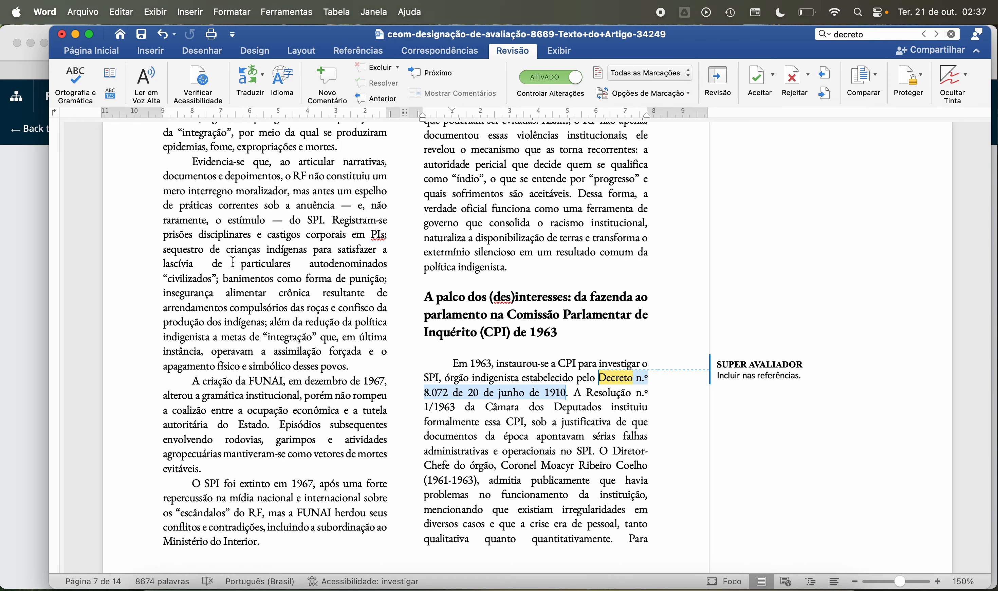
pyautogui.scroll(-3, 214, 243)
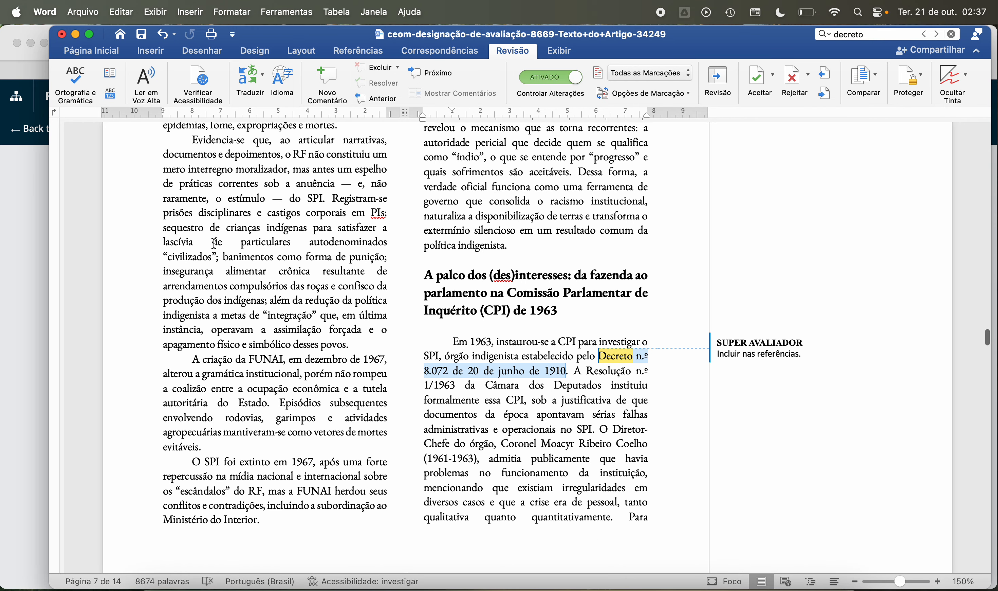
pyautogui.scroll(-1, 214, 243)
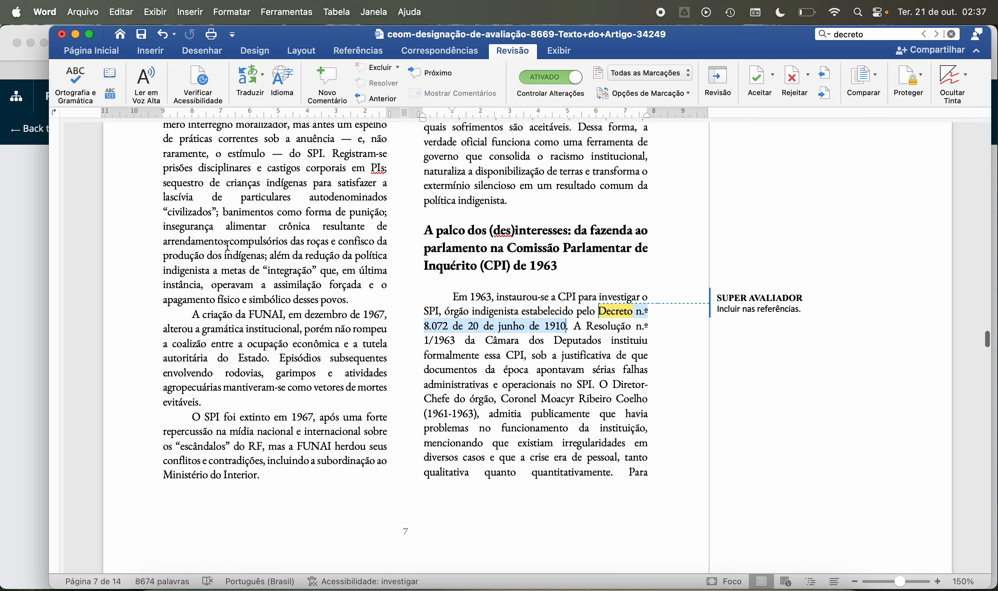
pyautogui.scroll(-2, 244, 266)
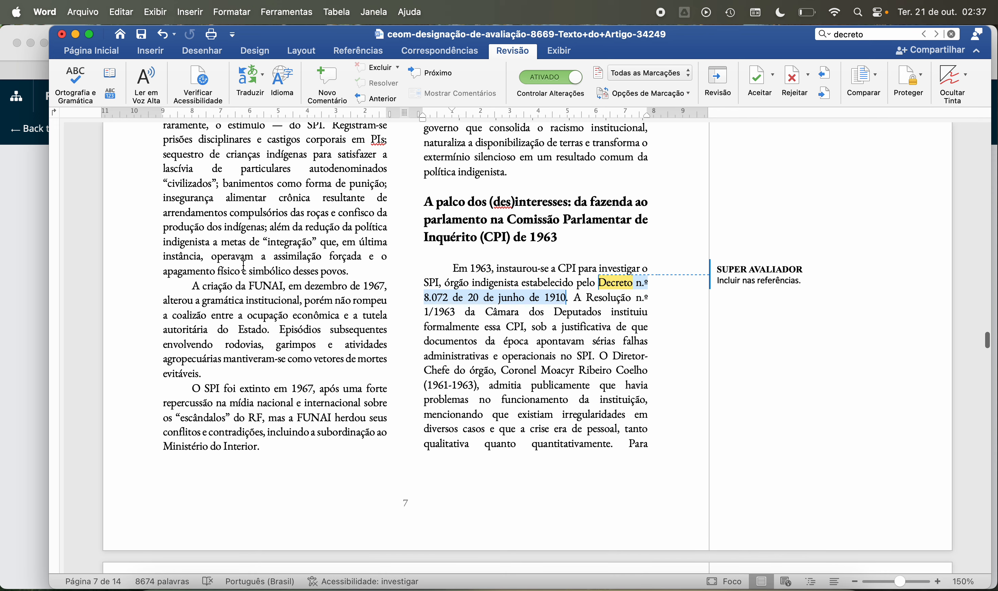
pyautogui.scroll(-3, 244, 266)
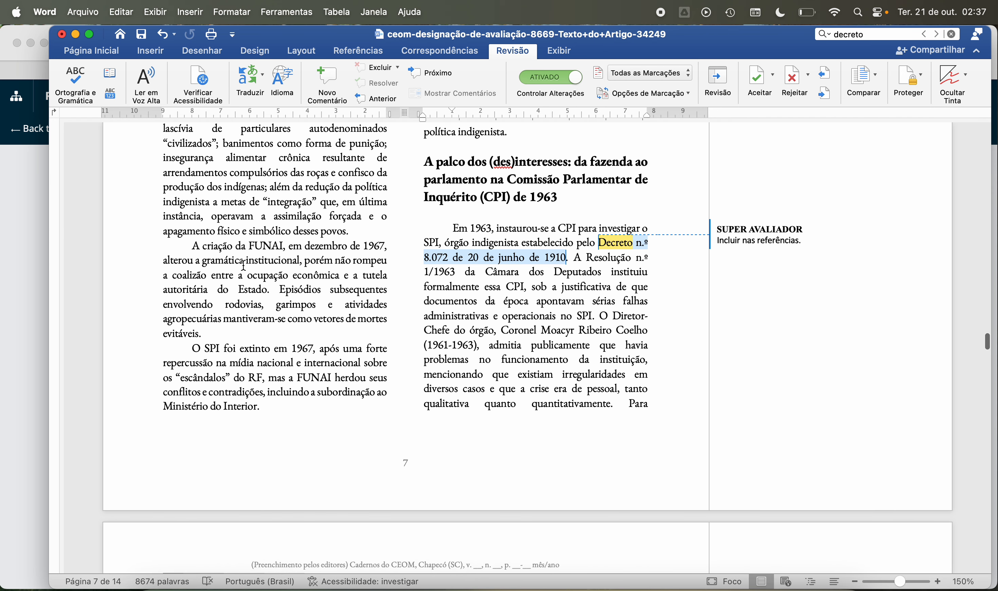
pyautogui.scroll(-2, 243, 266)
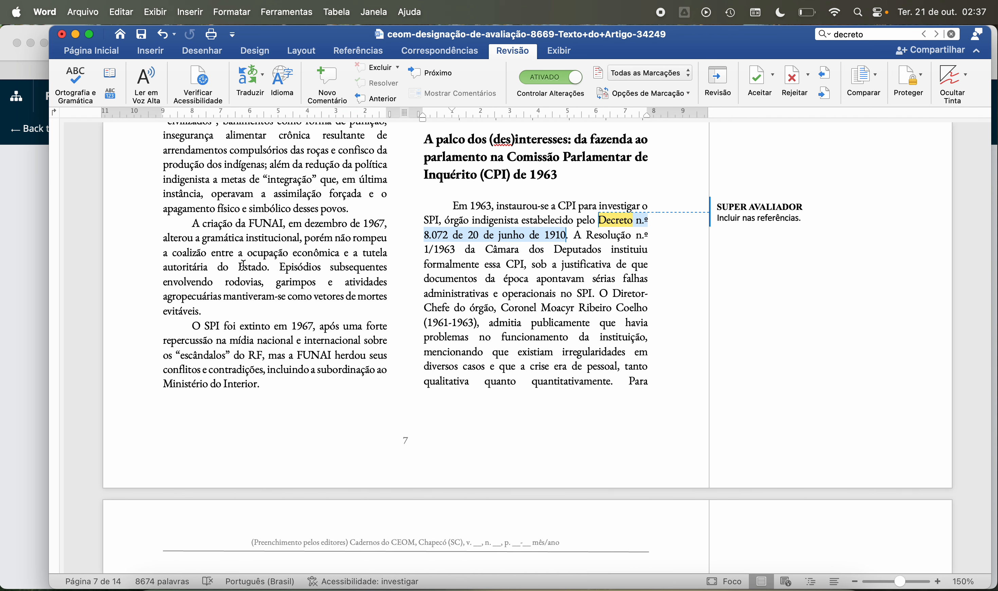
pyautogui.scroll(-3, 243, 266)
pyautogui.scroll(-1, 243, 266)
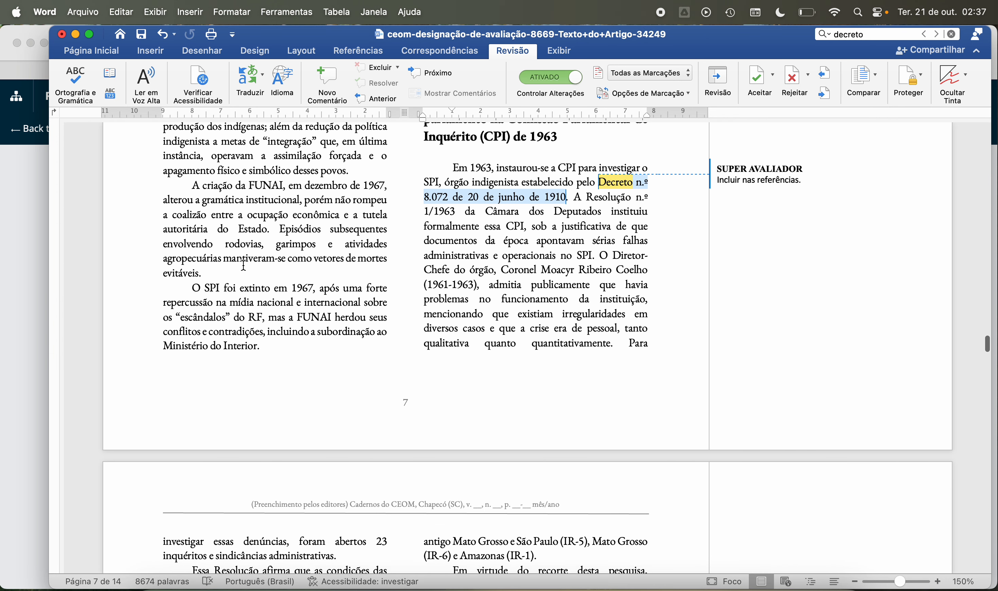
pyautogui.scroll(-1, 243, 265)
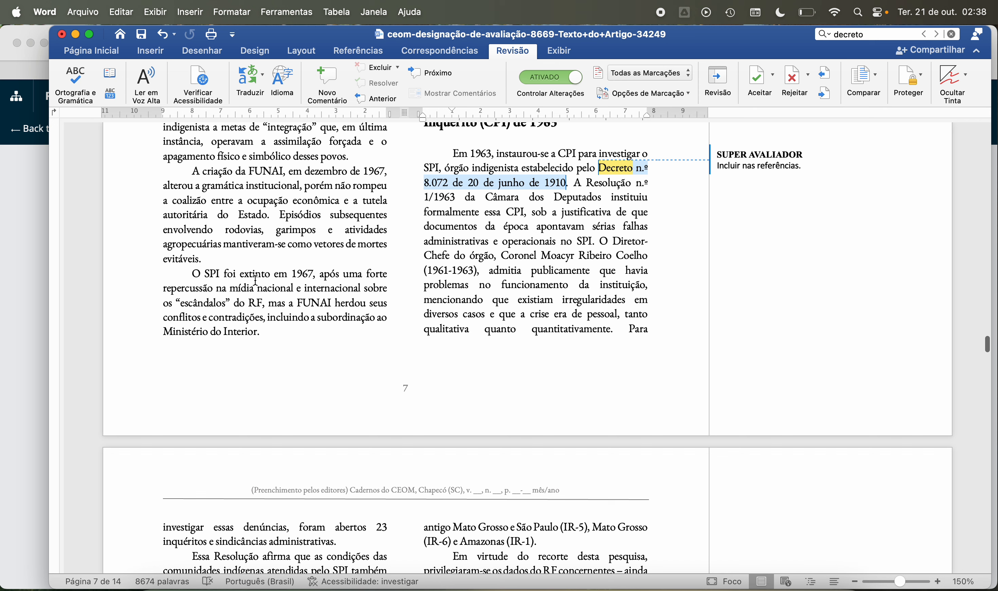
pyautogui.scroll(-4, 237, 301)
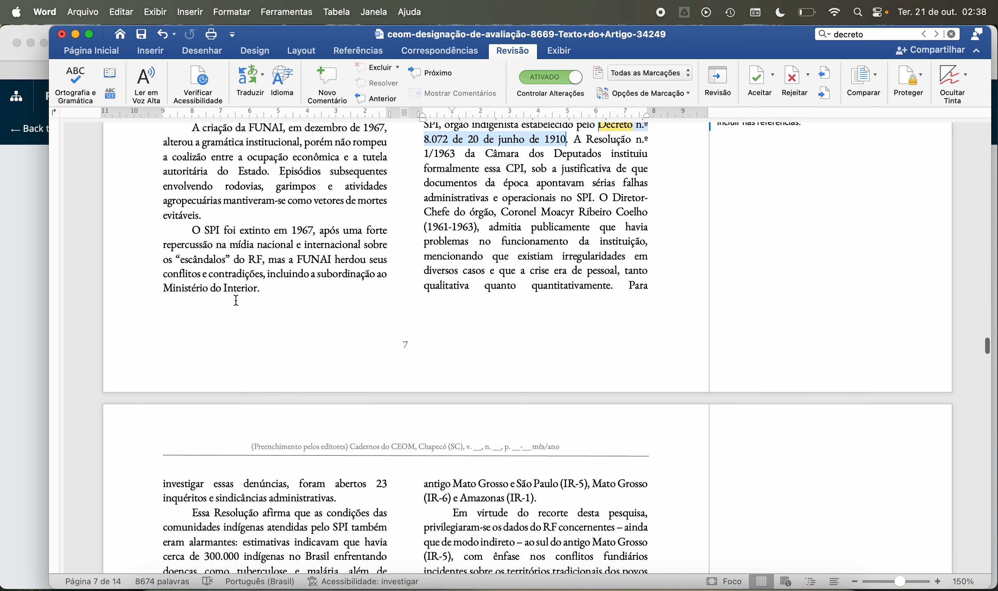
pyautogui.scroll(4, 260, 202)
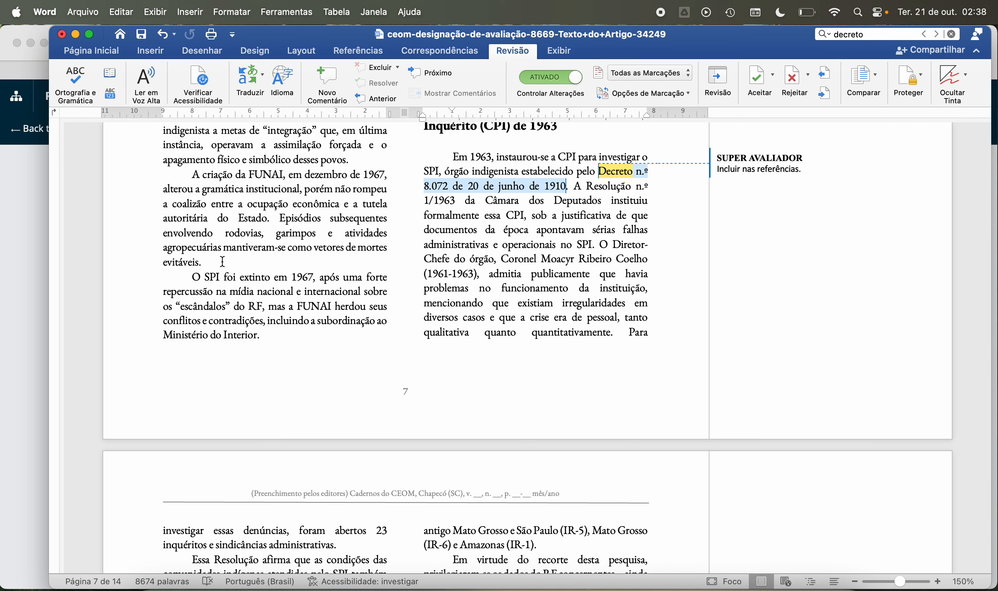
# Step: Reread page 7's paragraphs on the creation of FUNAI and the extinction of the SPI, down to the Ministério do Interior passage
pyautogui.scroll(-1, 222, 262)
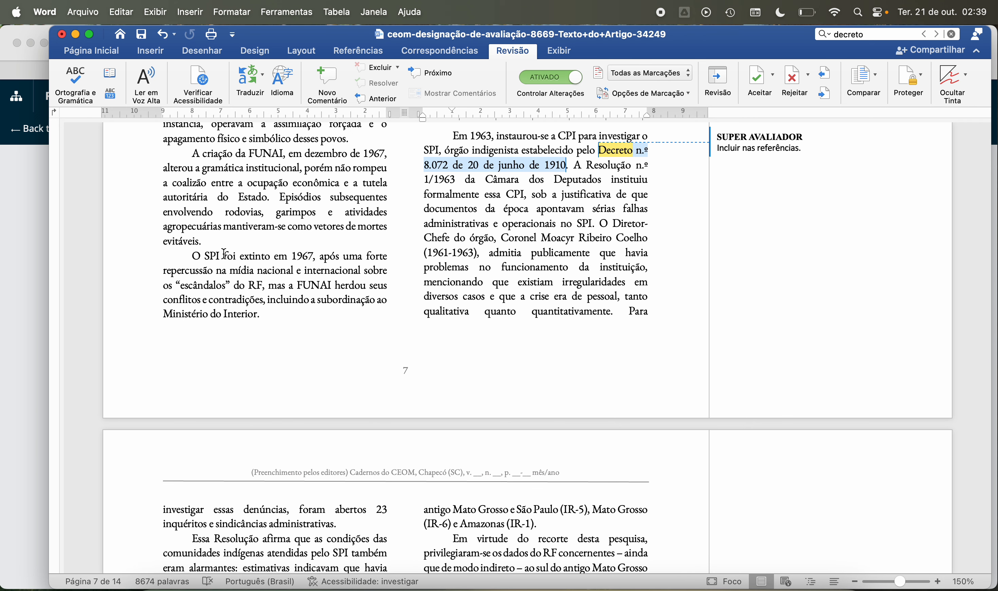
pyautogui.scroll(-1, 224, 253)
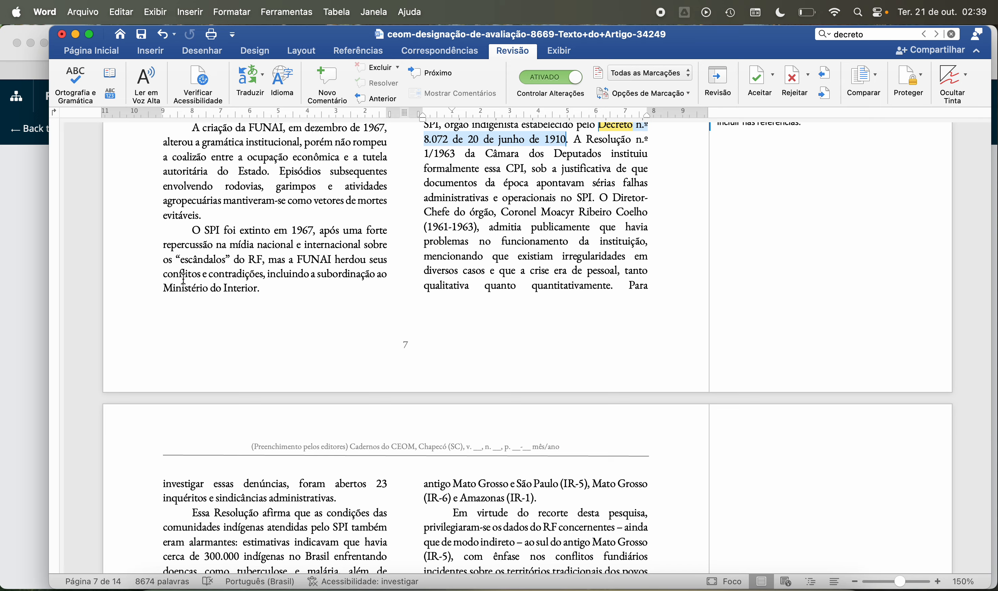
pyautogui.scroll(3, 184, 280)
pyautogui.scroll(8, 183, 280)
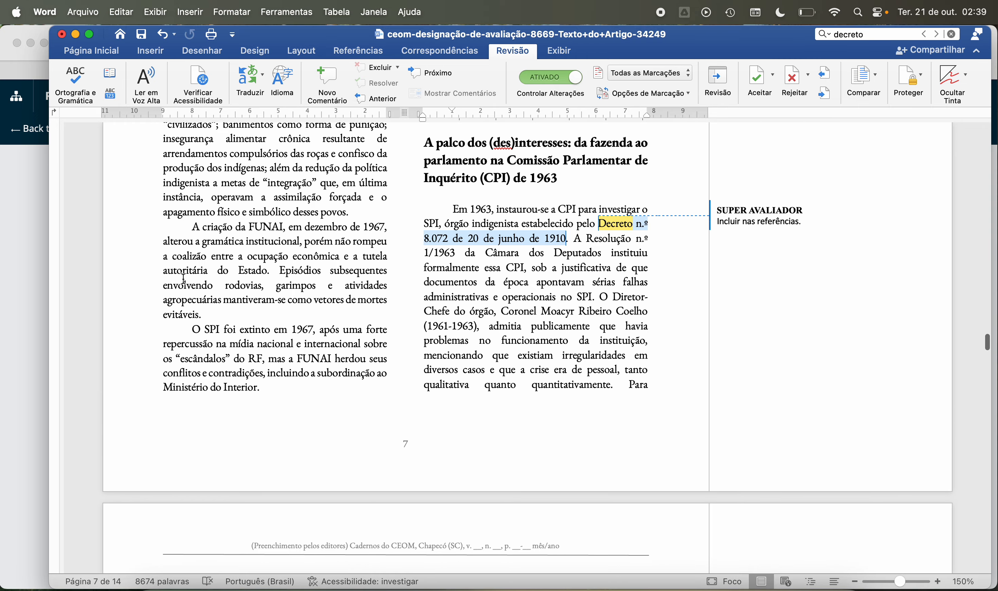
pyautogui.scroll(10, 184, 280)
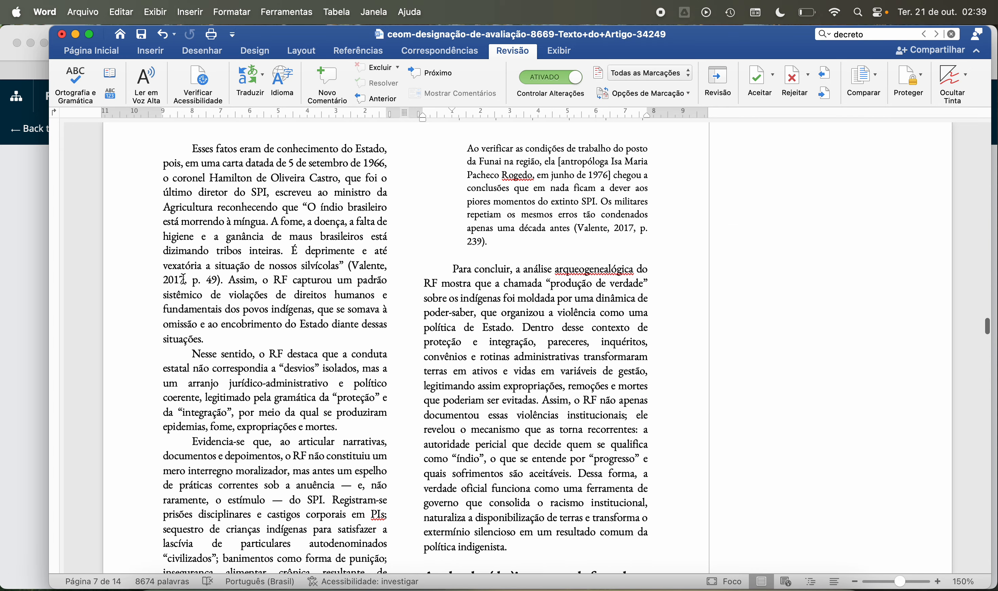
pyautogui.scroll(-20, 184, 280)
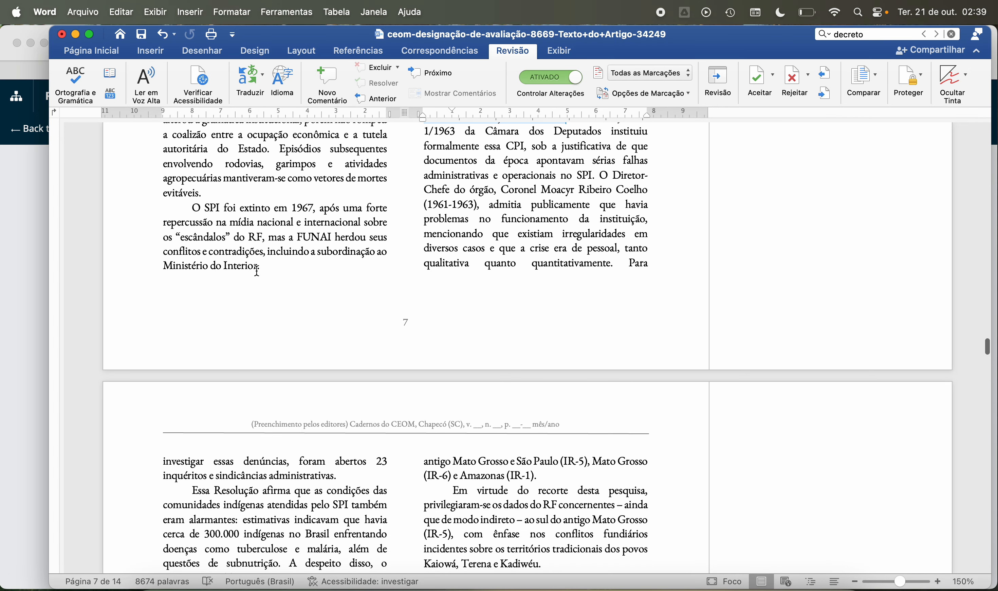
pyautogui.scroll(2, 247, 280)
pyautogui.scroll(8, 247, 279)
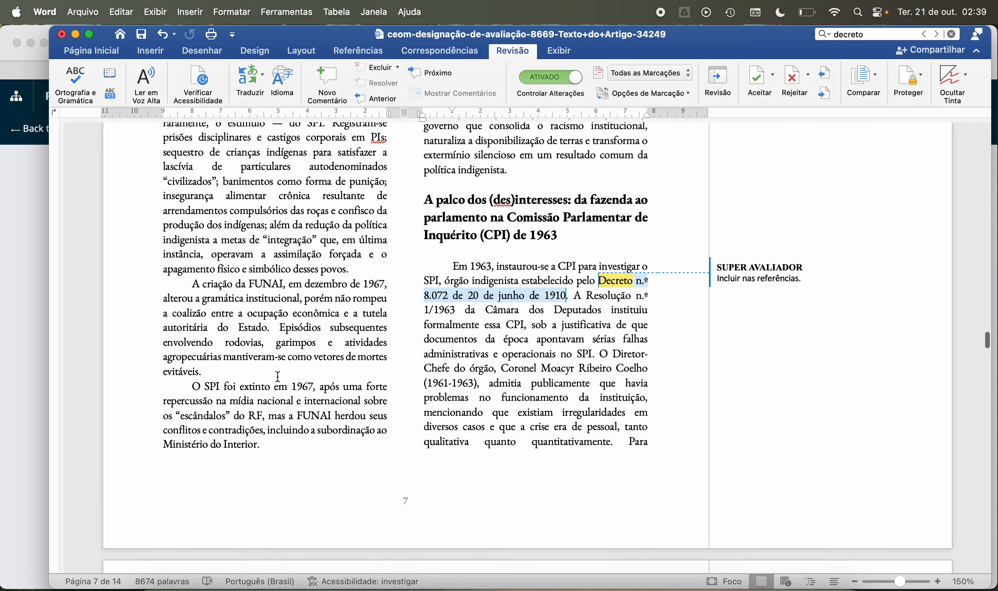
pyautogui.scroll(-3, 278, 378)
pyautogui.scroll(2, 278, 378)
pyautogui.scroll(1, 278, 378)
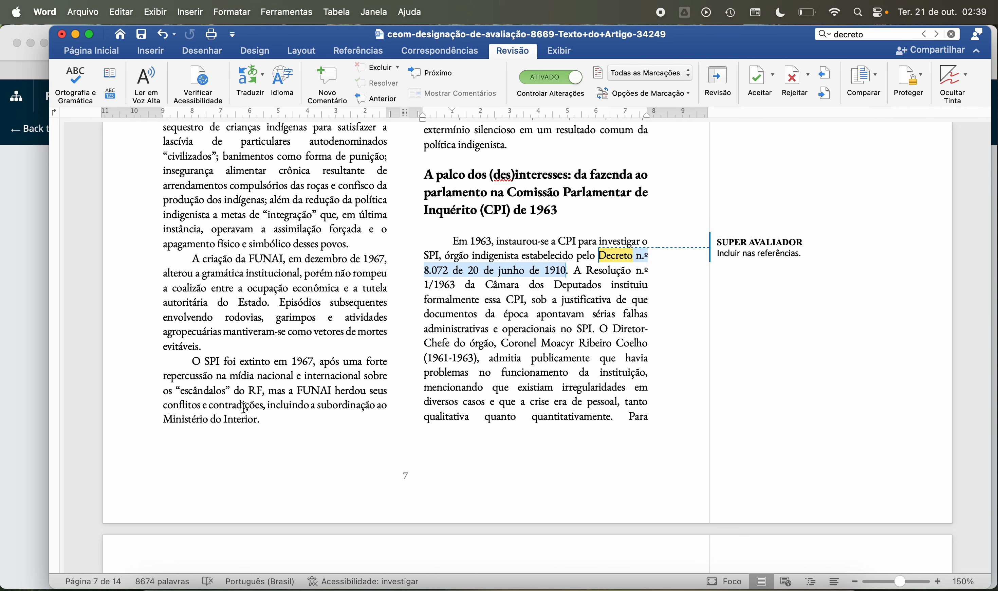
# Step: Read page 7's Valente (2017, p. 239) block quotation and the concluding paragraph on the arqueogenealógica analysis of the RF
pyautogui.scroll(1, 306, 421)
pyautogui.scroll(15, 306, 421)
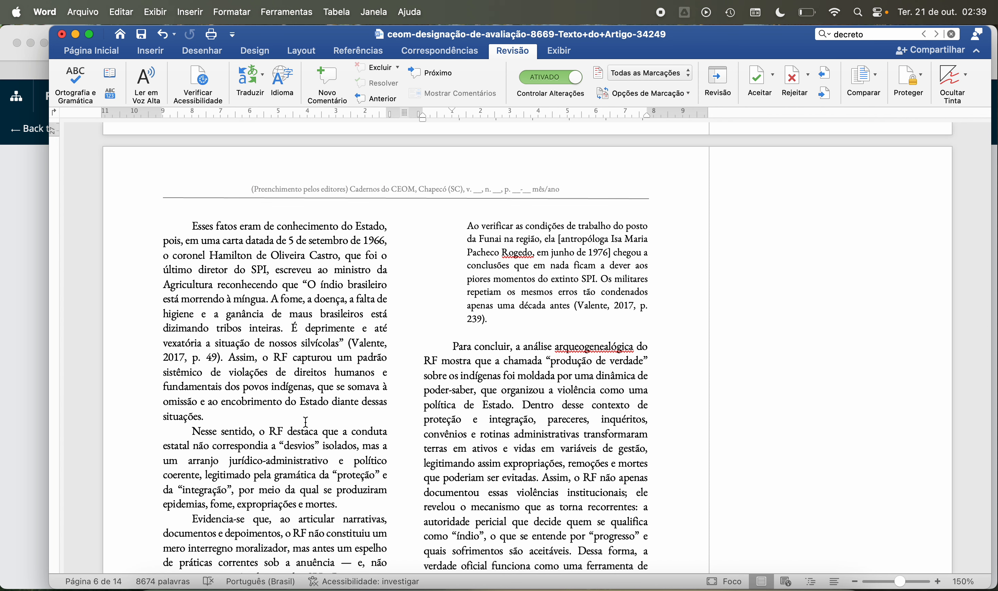
pyautogui.scroll(-1, 306, 422)
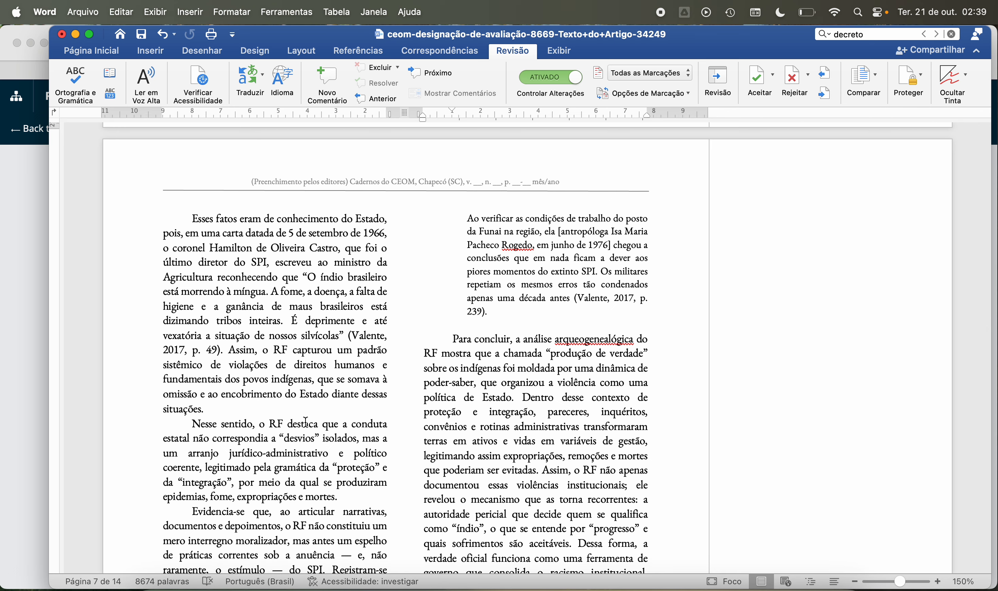
pyautogui.scroll(-5, 306, 422)
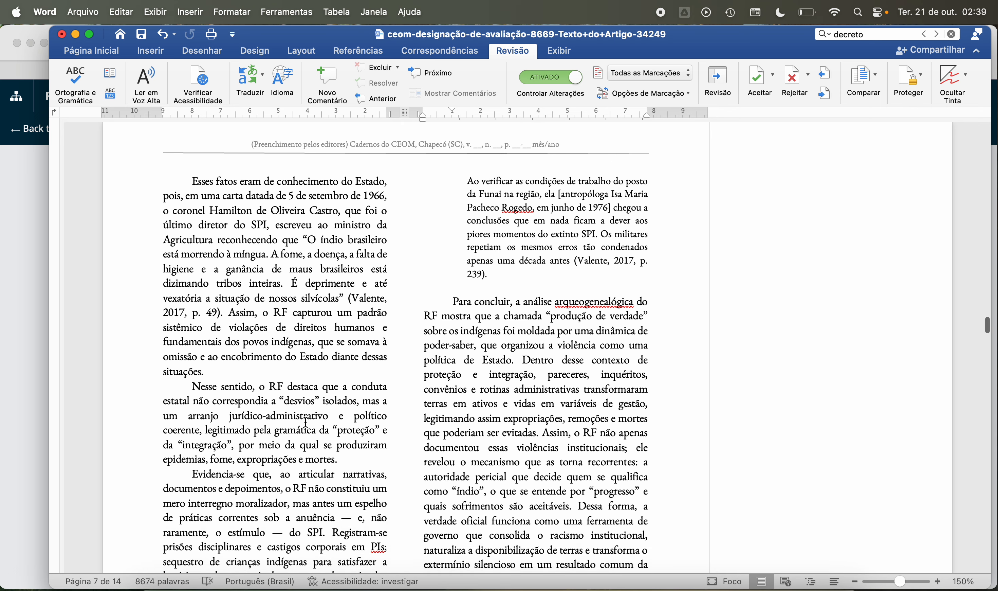
pyautogui.scroll(-1, 306, 421)
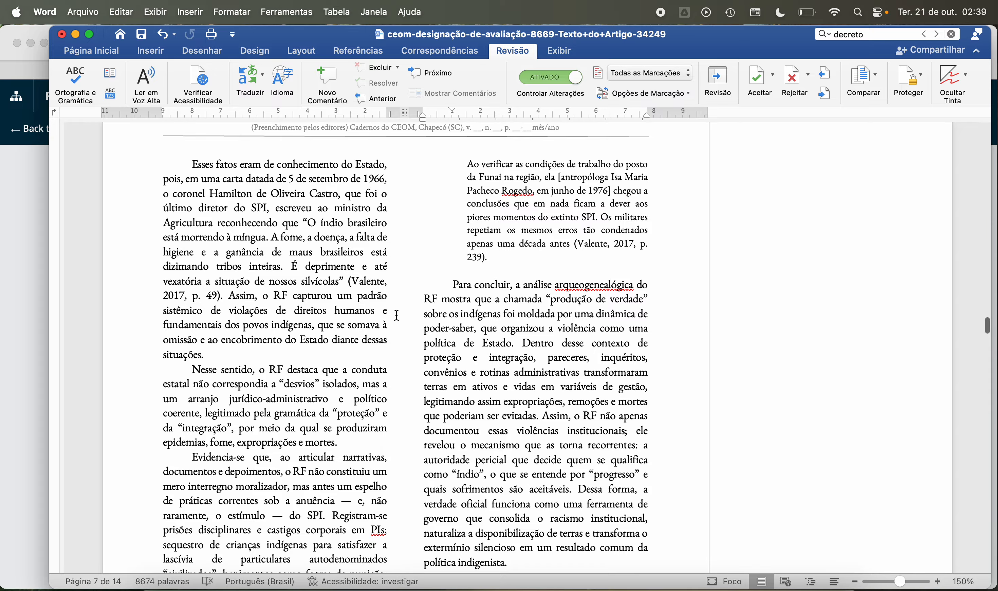
pyautogui.scroll(-7, 405, 400)
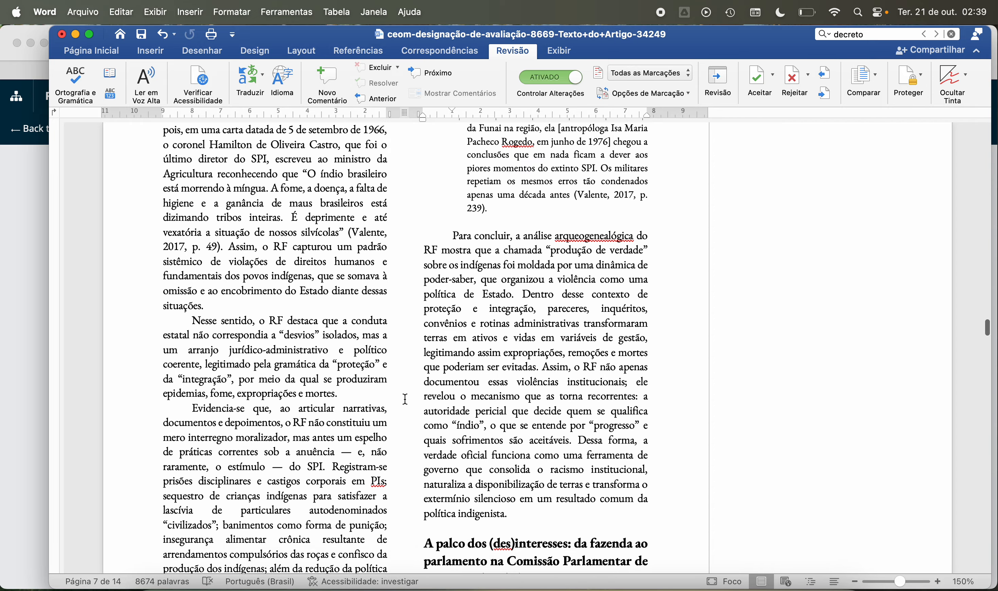
pyautogui.scroll(2, 407, 385)
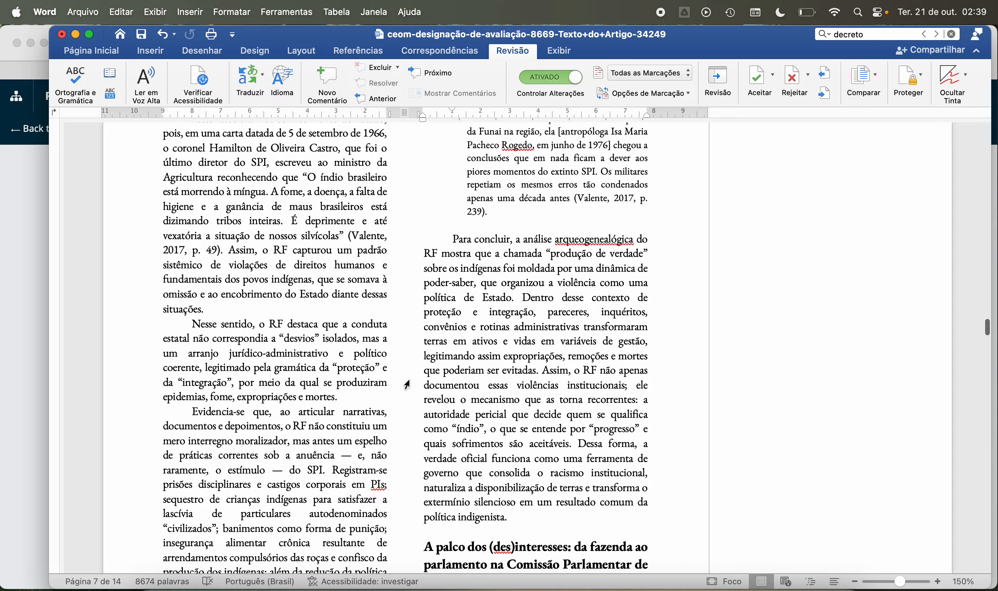
pyautogui.scroll(-3, 407, 385)
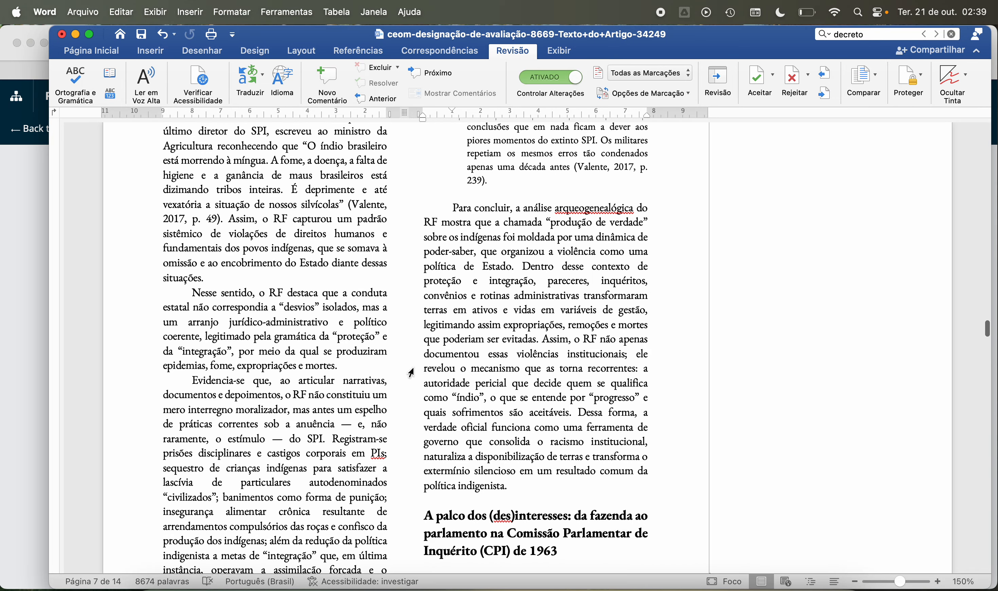
pyautogui.scroll(-4, 412, 372)
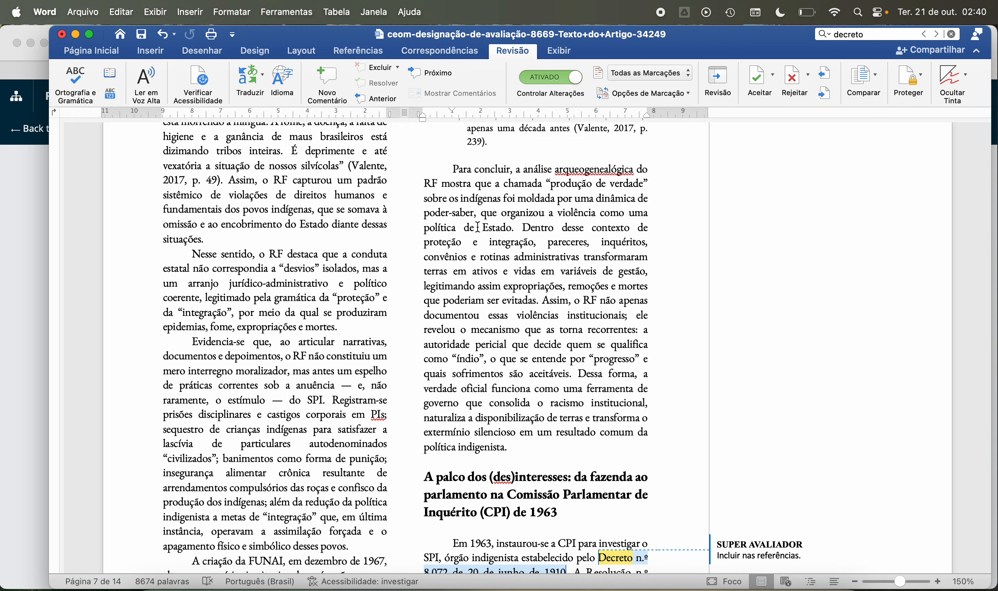
pyautogui.scroll(-2, 479, 227)
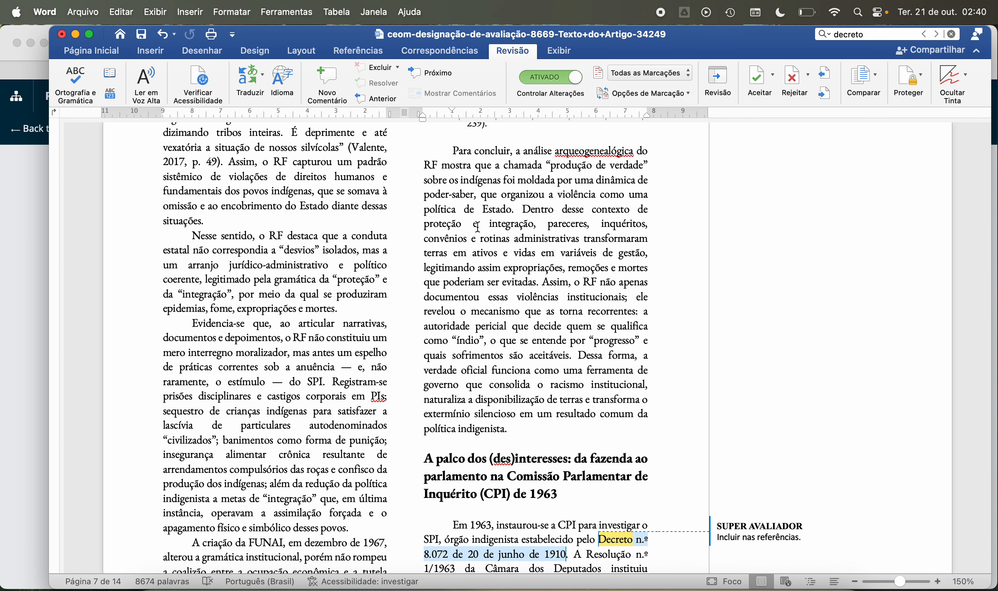
pyautogui.scroll(-6, 478, 227)
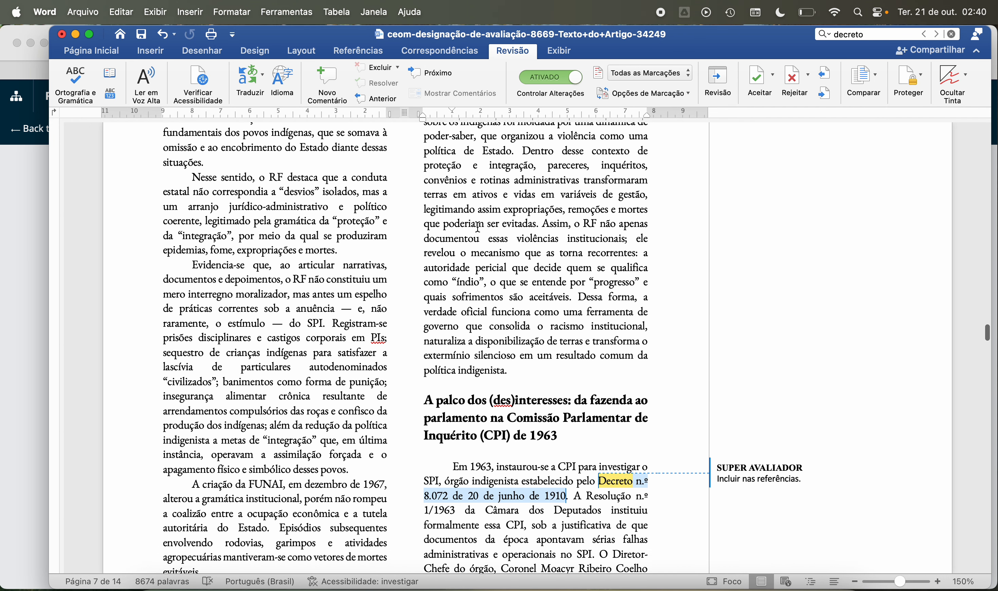
pyautogui.scroll(-3, 478, 227)
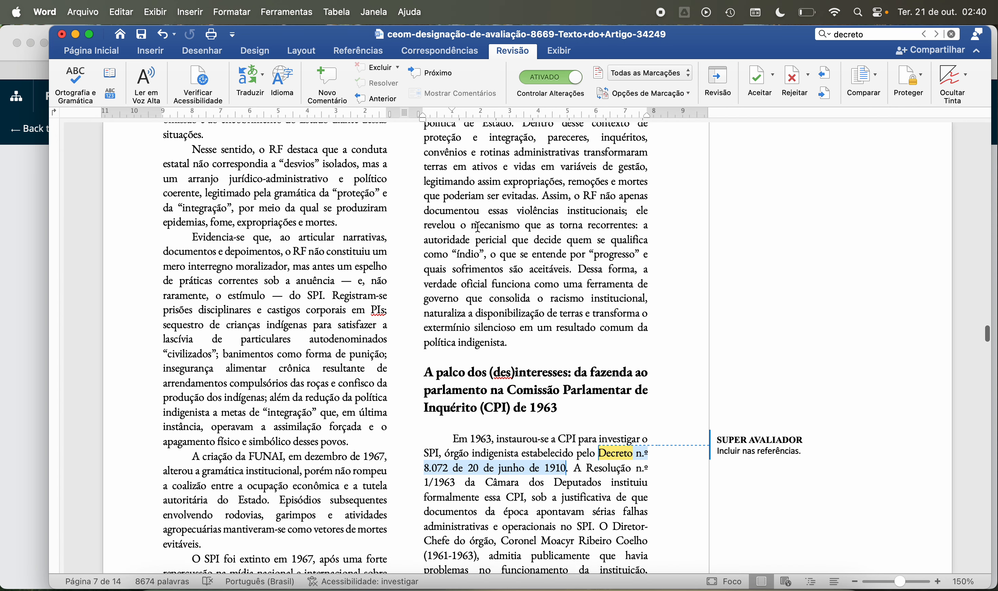
pyautogui.scroll(-3, 478, 227)
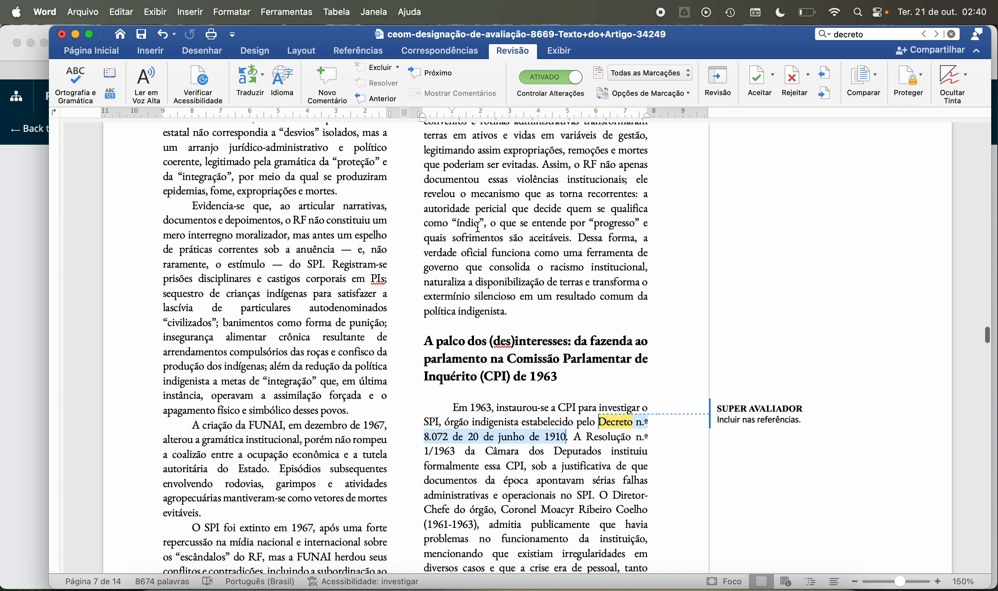
pyautogui.scroll(-6, 478, 227)
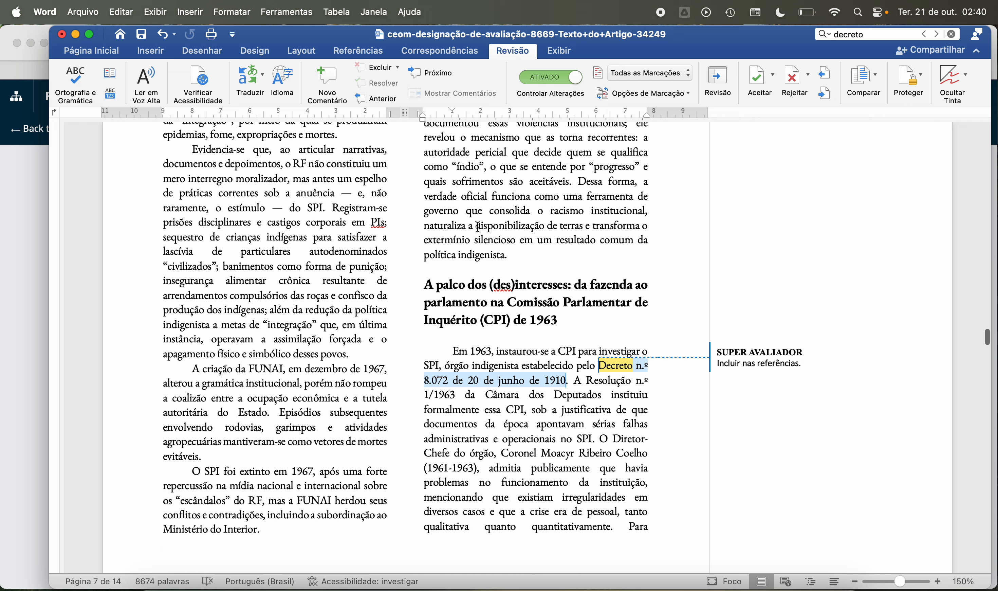
pyautogui.scroll(-3, 478, 227)
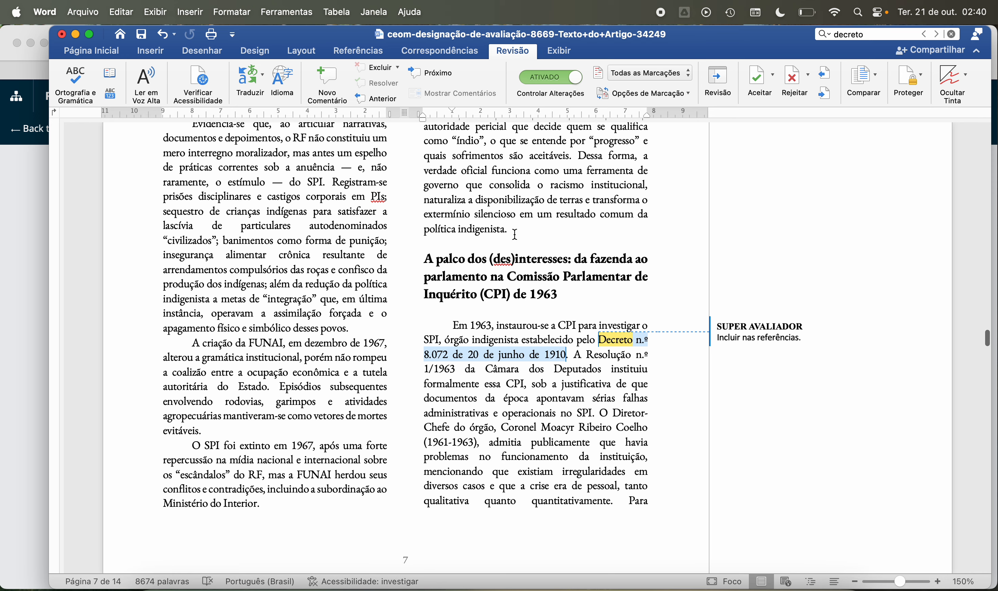
# Step: Comment "Incluir nas referências." on "A Resolução n.º 1/1963" in the opening paragraph of the section on the CPI de 1963
pyautogui.scroll(-5, 547, 241)
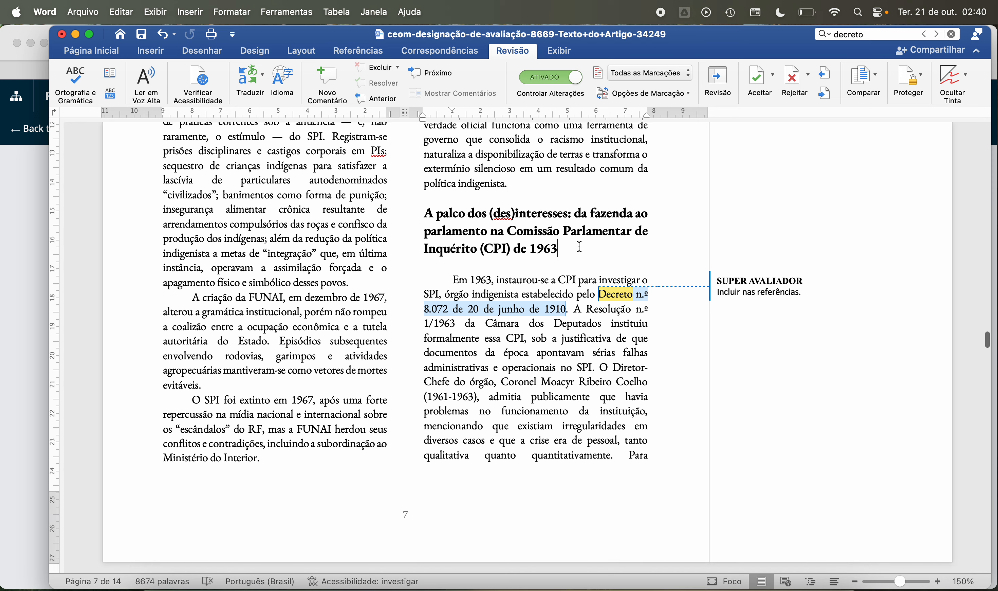
pyautogui.scroll(-10, 592, 251)
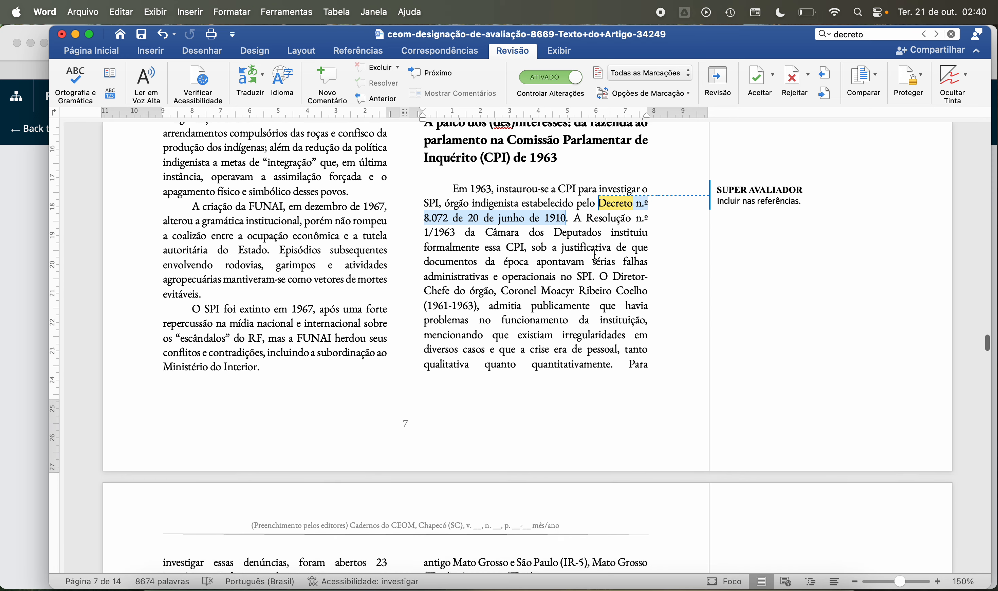
pyautogui.scroll(-1, 595, 254)
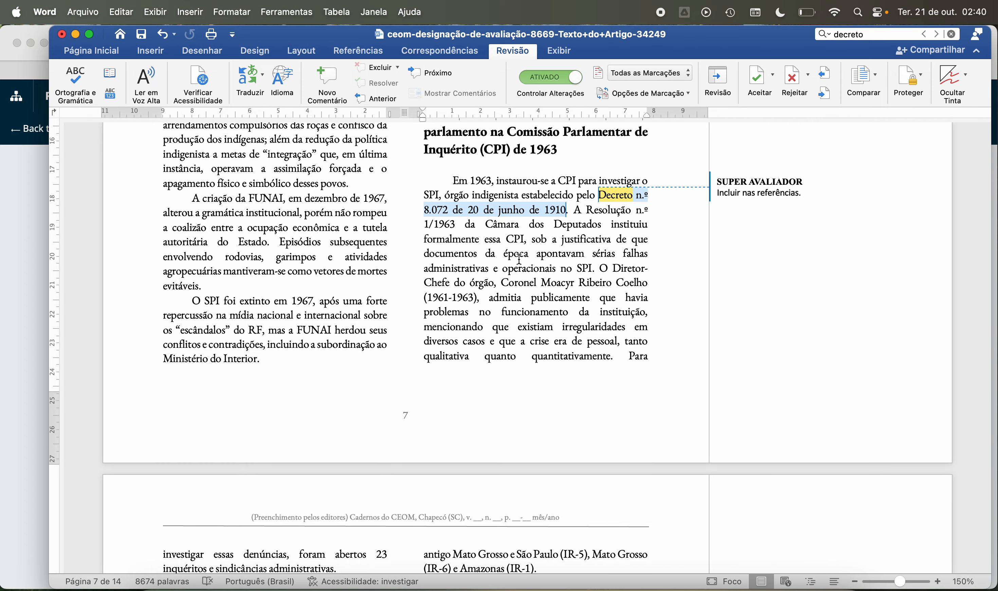
pyautogui.scroll(3, 506, 259)
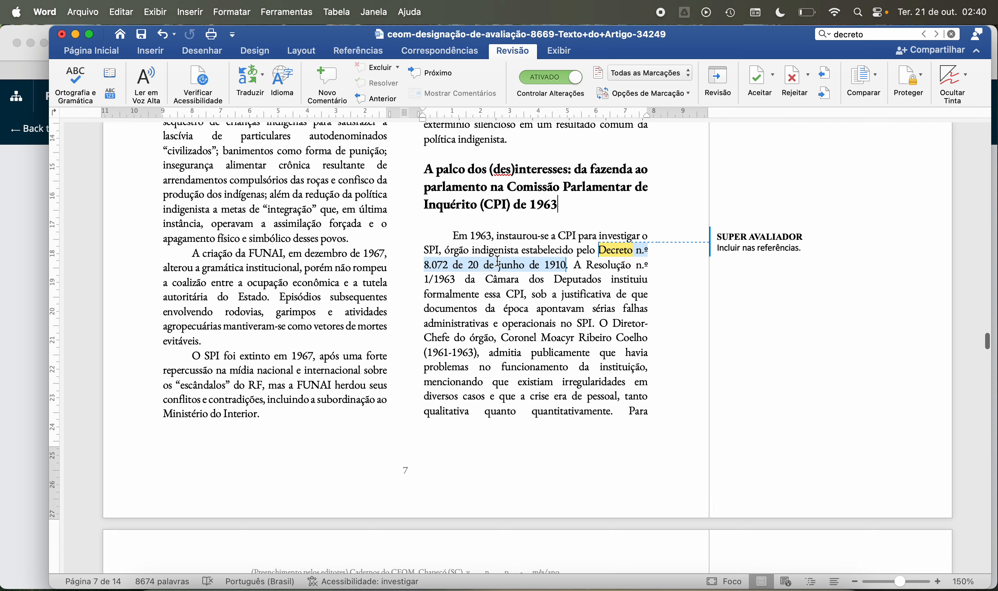
pyautogui.scroll(-3, 497, 262)
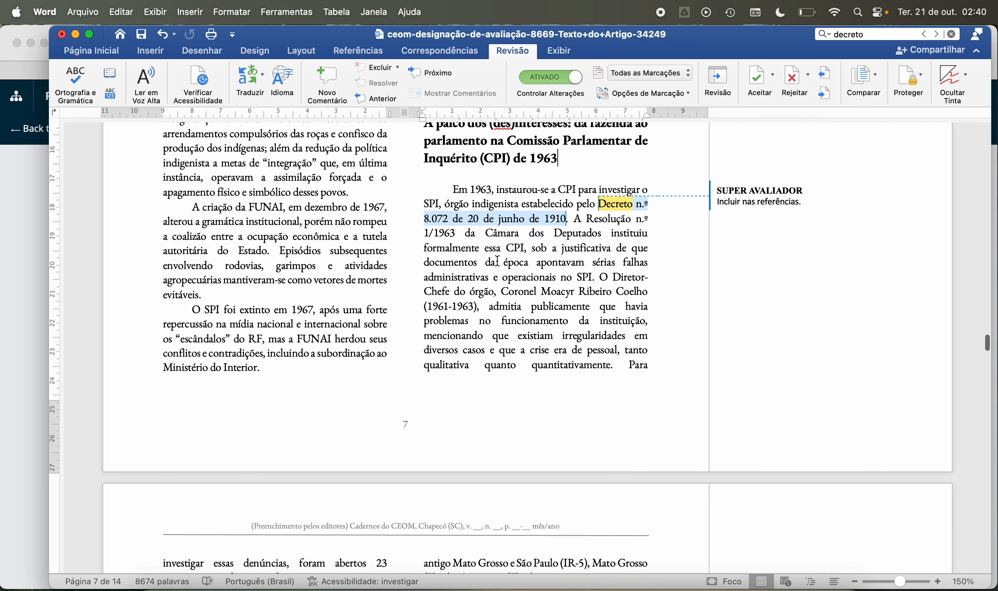
pyautogui.scroll(-2, 498, 262)
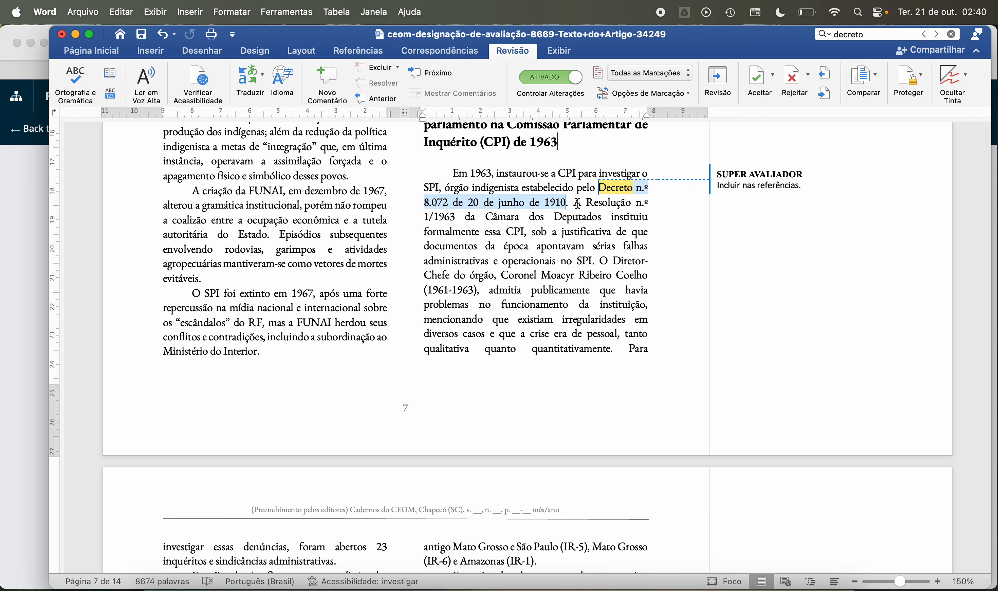
pyautogui.moveTo(577, 203); pyautogui.dragTo(457, 216)
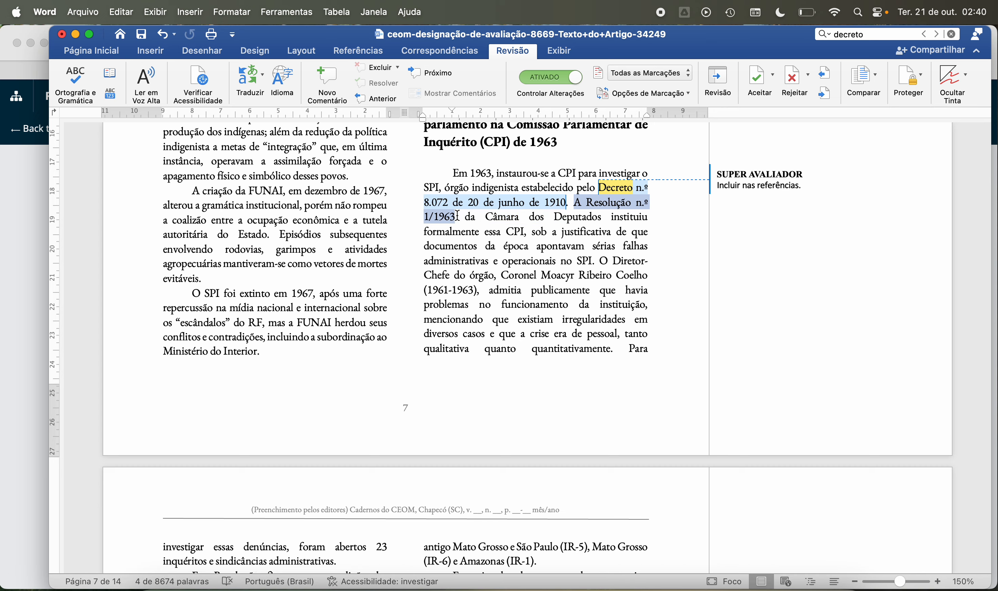
pyautogui.click(328, 90)
pyautogui.write('Inc;uir')
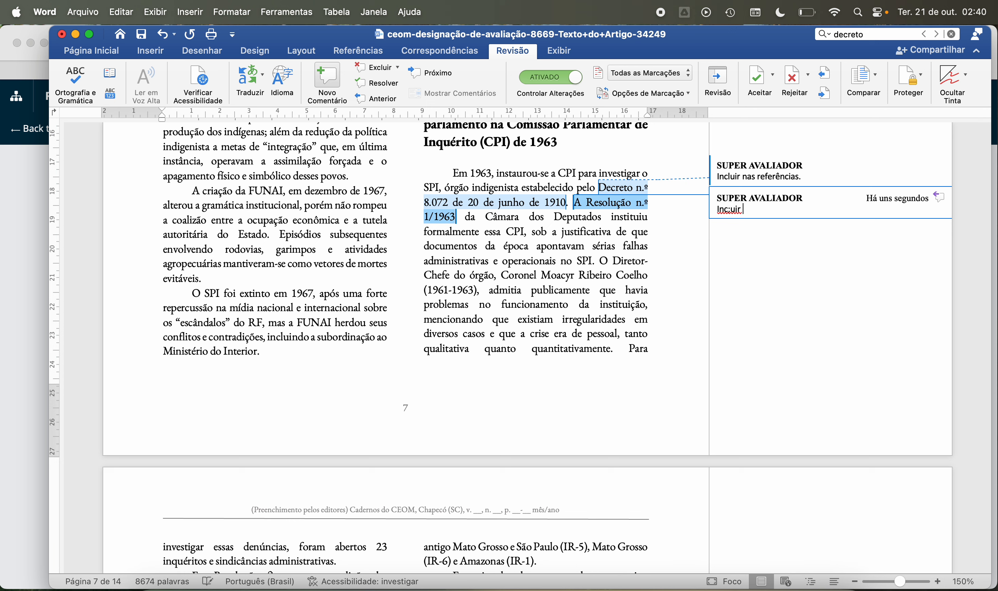
pyautogui.press('BackSpace')
pyautogui.press('BackSpace')
pyautogui.press('BackSpace')
pyautogui.press('BackSpace')
pyautogui.press('BackSpace')
pyautogui.write('luir nas referências.')
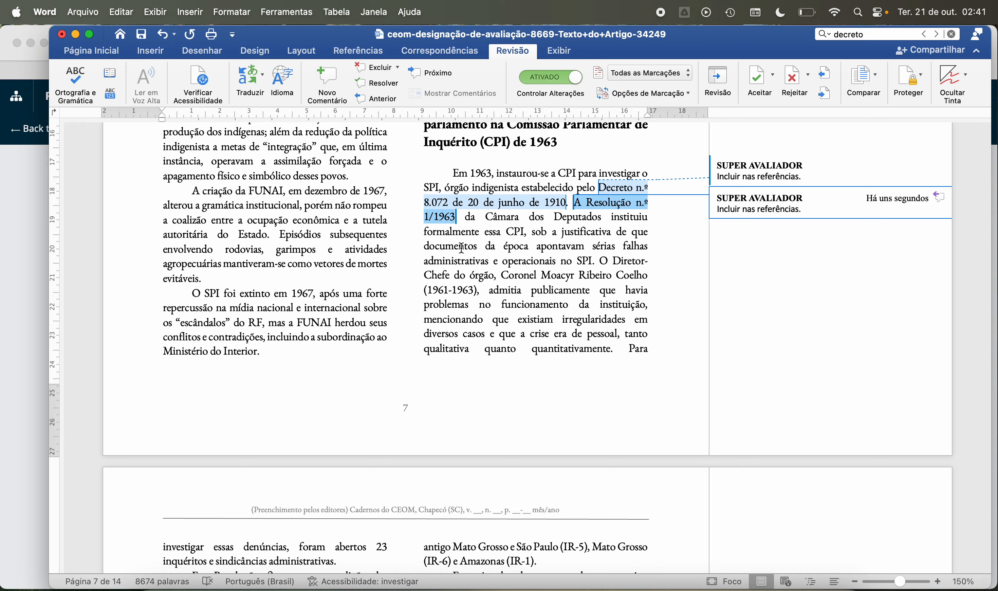
pyautogui.click(472, 260)
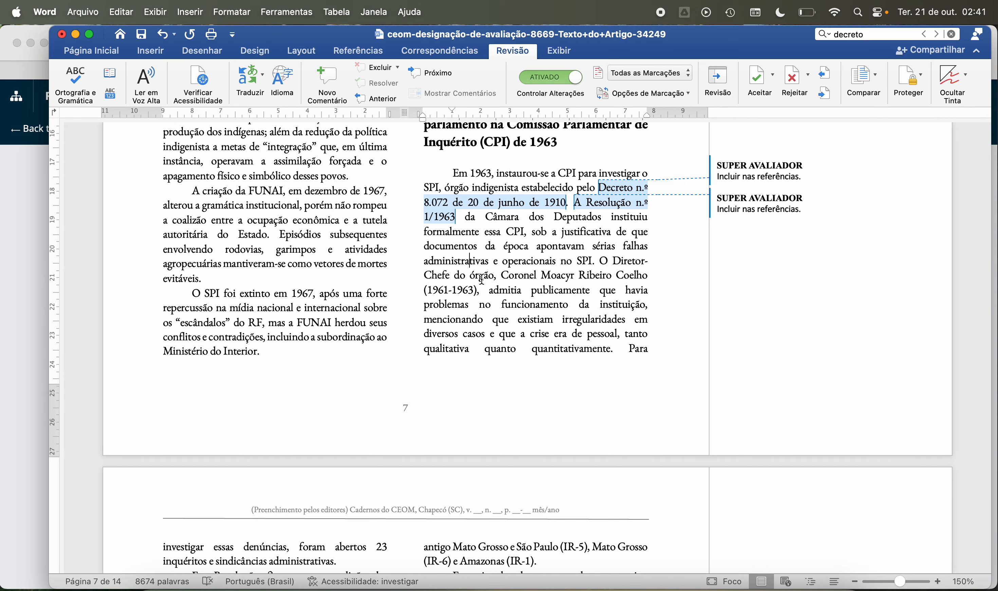
# Step: Read from the end of page 7's CPI paragraph into page 8's paragraph on indigenous living conditions under the SPI
pyautogui.scroll(-5, 476, 275)
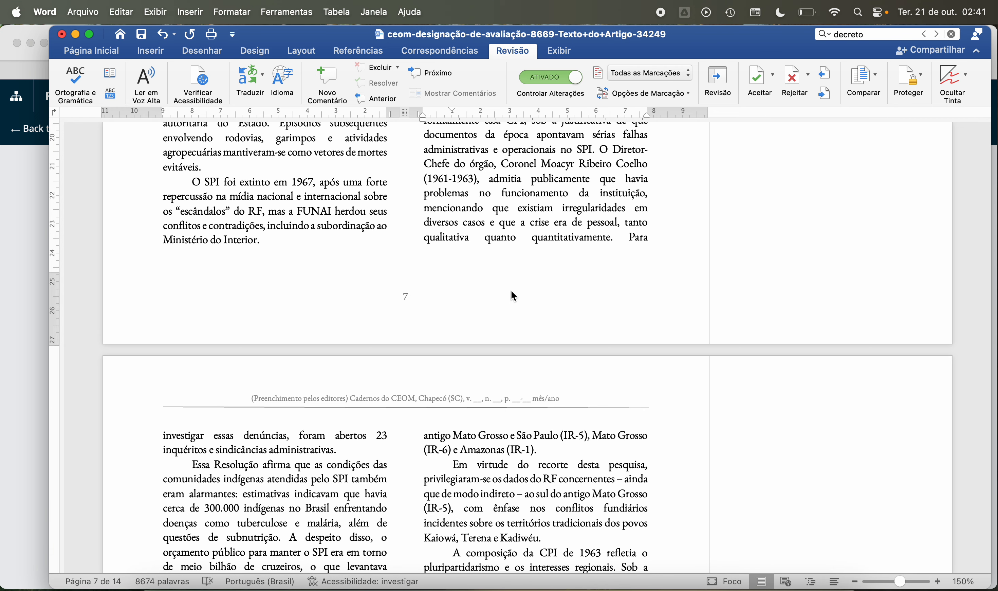
pyautogui.scroll(-1, 513, 295)
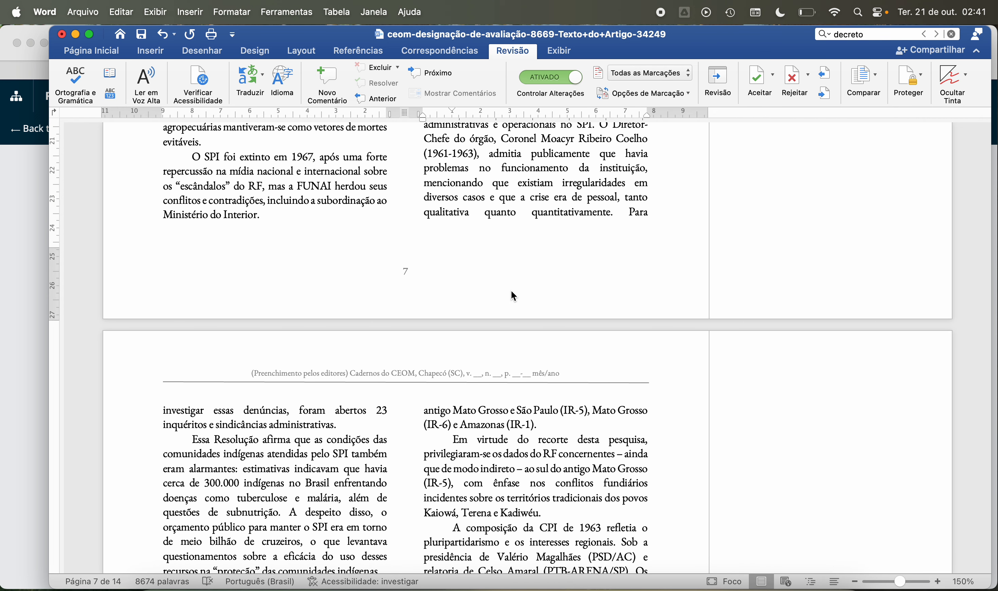
pyautogui.scroll(-2, 513, 294)
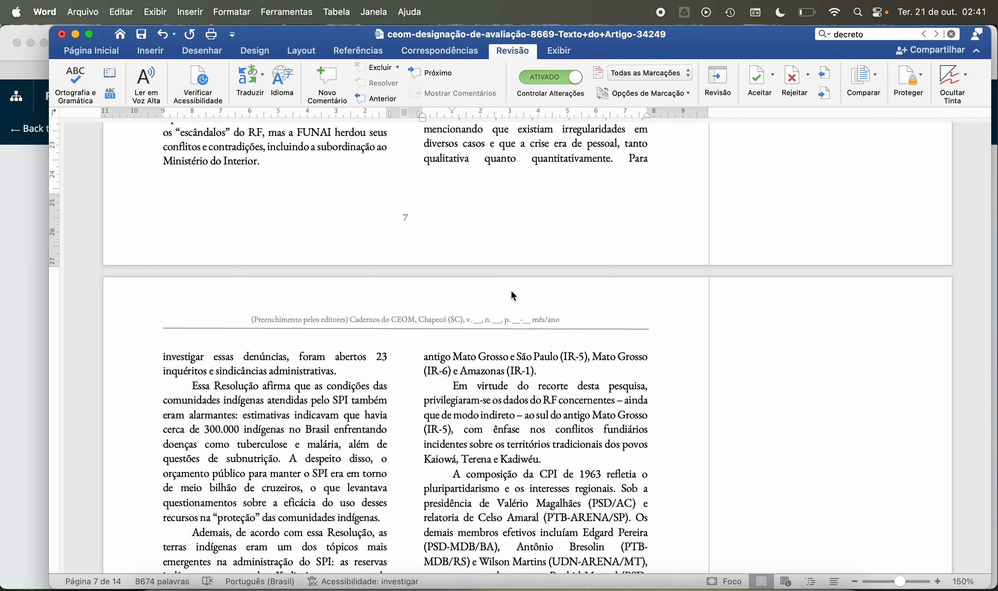
pyautogui.scroll(-5, 512, 291)
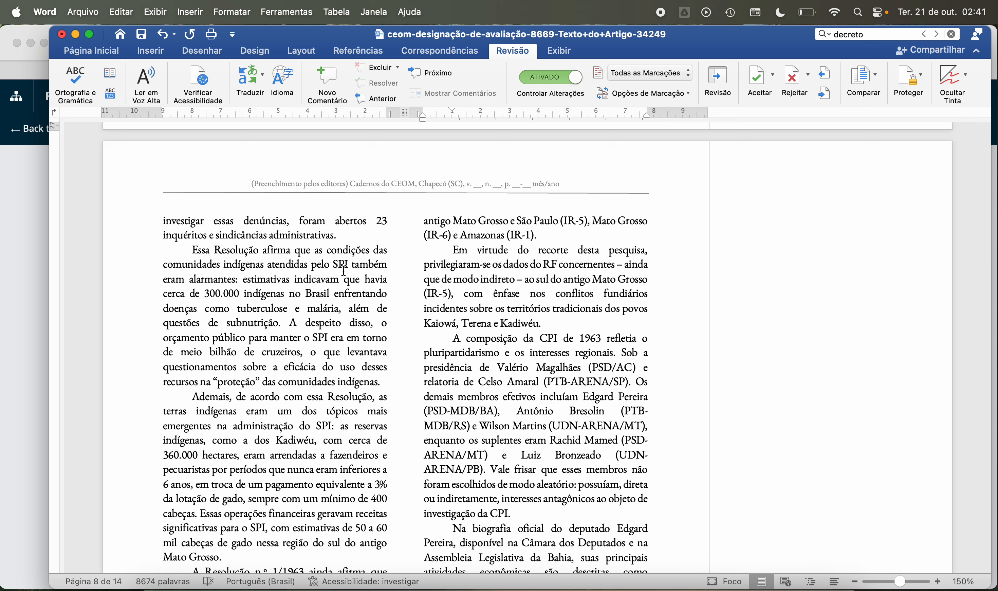
pyautogui.click(296, 254)
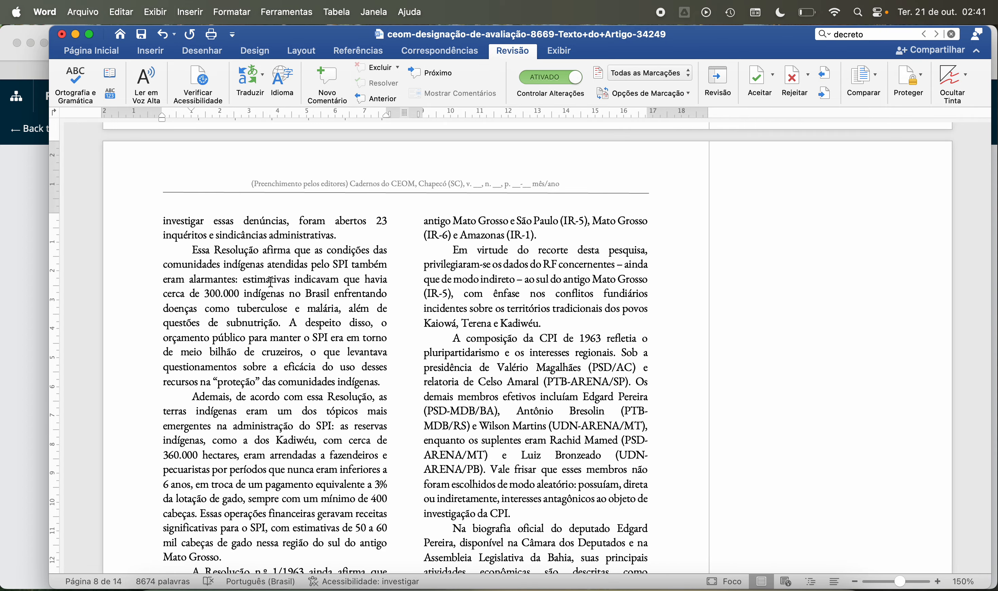
pyautogui.scroll(-3, 271, 281)
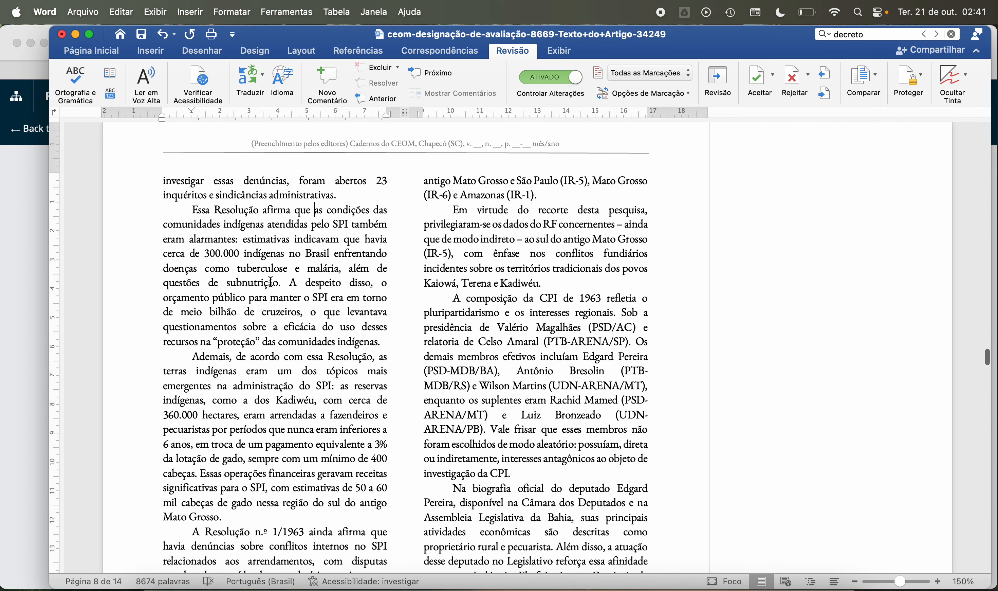
pyautogui.scroll(-2, 271, 281)
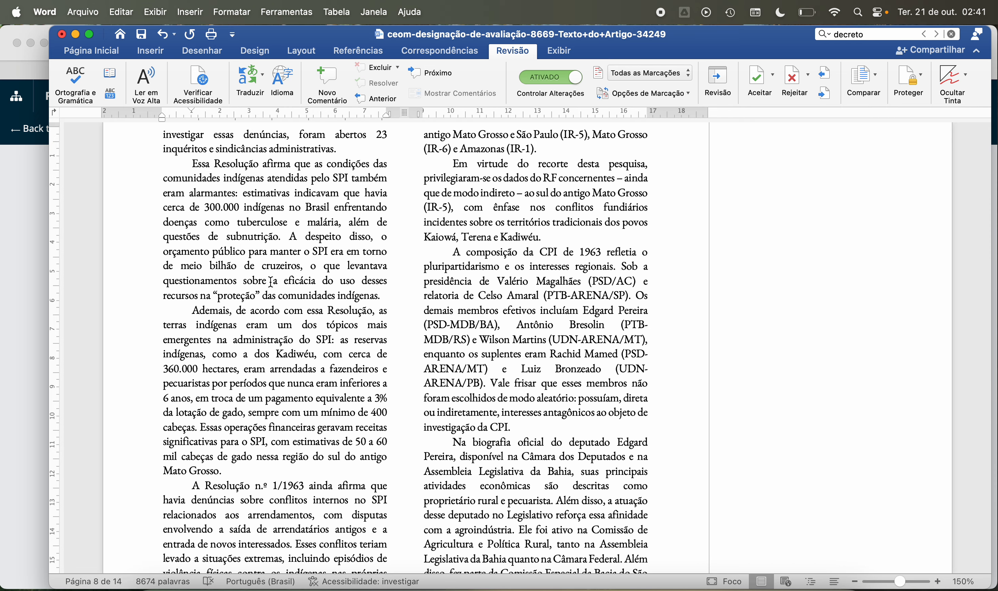
pyautogui.scroll(-1, 270, 280)
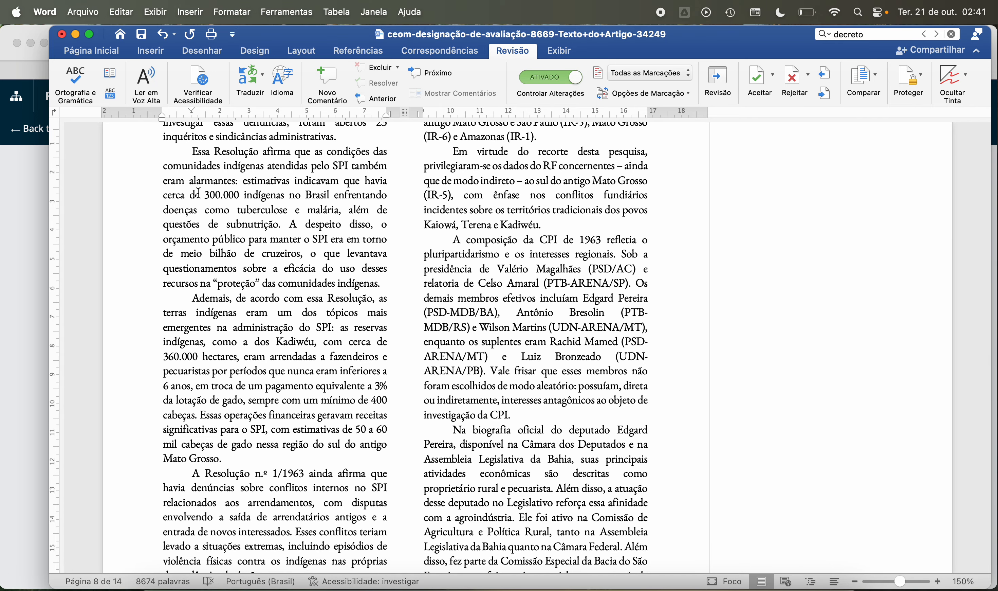
# Step: Examine page 8's passage on "cerca de 300.000 indígenas no Brasil" facing tuberculose, malária and subnutrição
pyautogui.moveTo(163, 195); pyautogui.dragTo(331, 212)
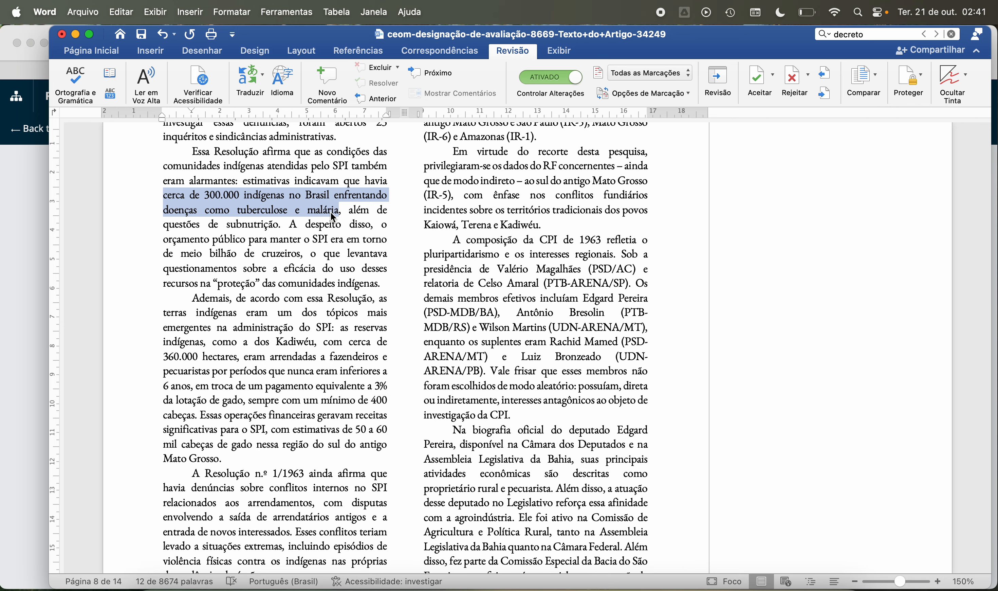
pyautogui.click(324, 226)
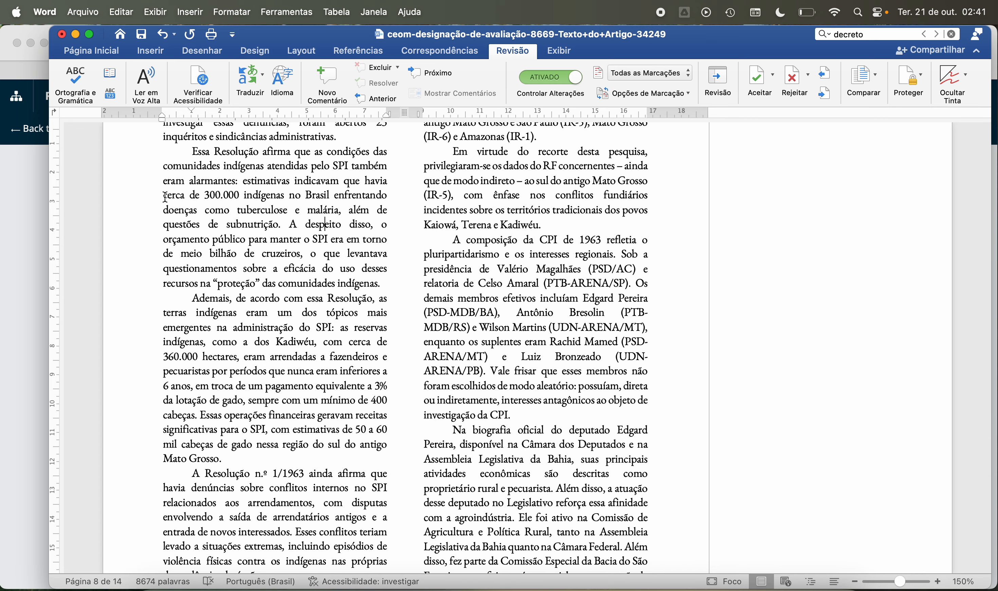
pyautogui.moveTo(162, 195); pyautogui.dragTo(258, 228)
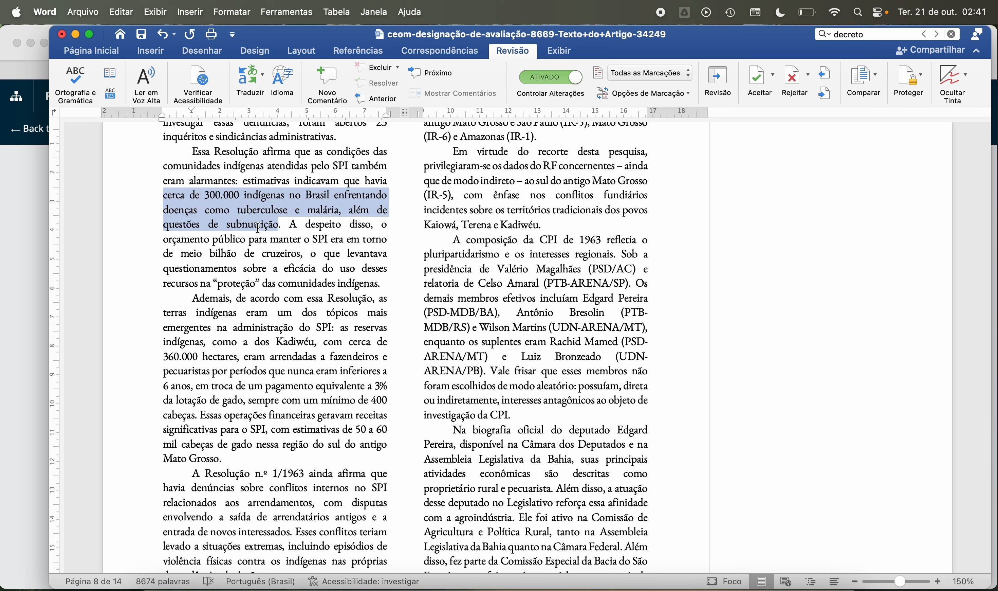
pyautogui.click(298, 258)
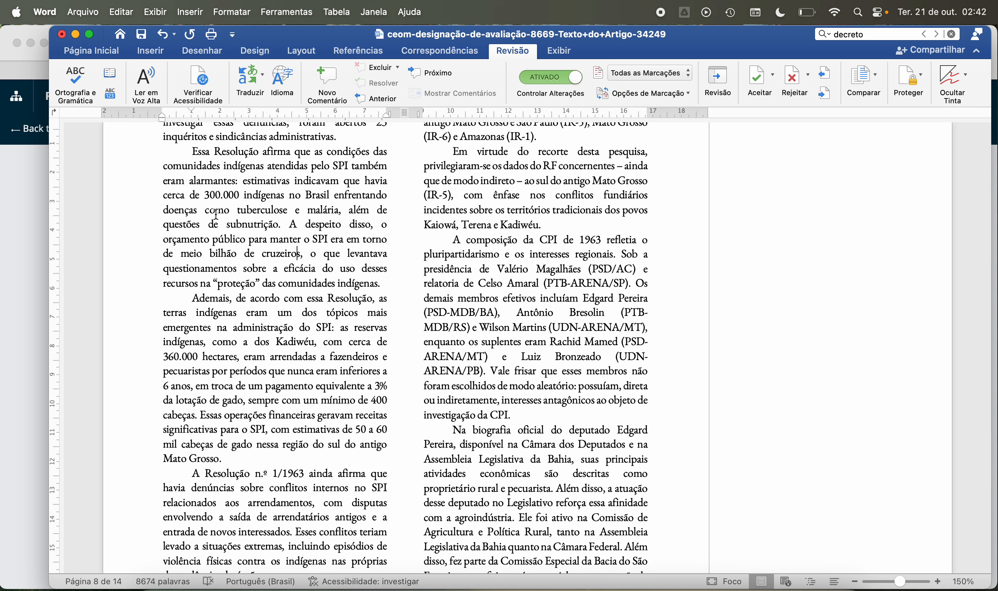
pyautogui.moveTo(164, 195); pyautogui.dragTo(270, 227)
pyautogui.click(264, 254)
pyautogui.click(290, 224)
# Step: Read page 8's paragraphs on the leasing of indigenous reserves such as the Kadiwéu's and the resulting conflicts in the SPI
pyautogui.scroll(-3, 295, 286)
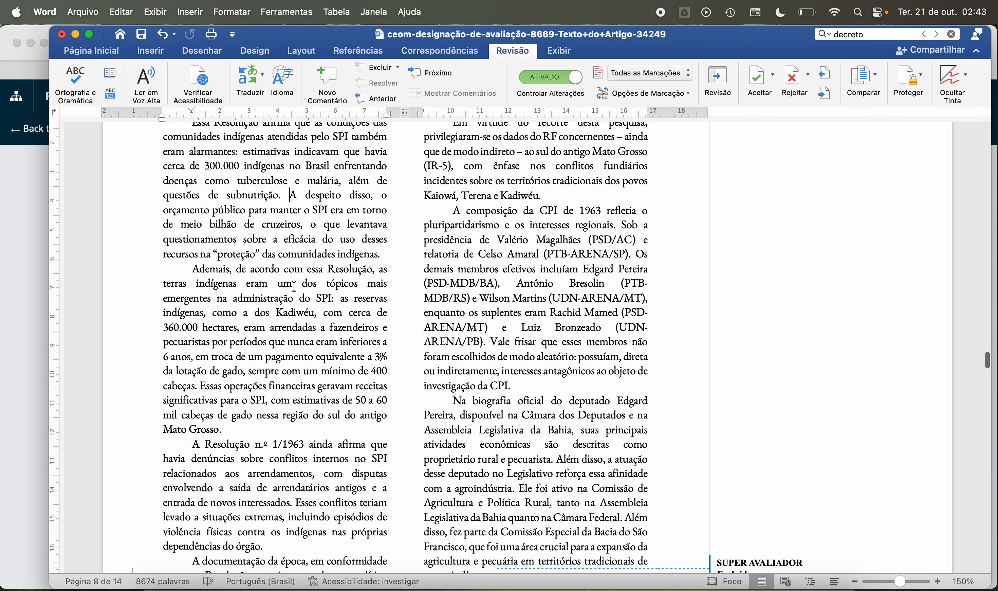
pyautogui.scroll(-3, 294, 286)
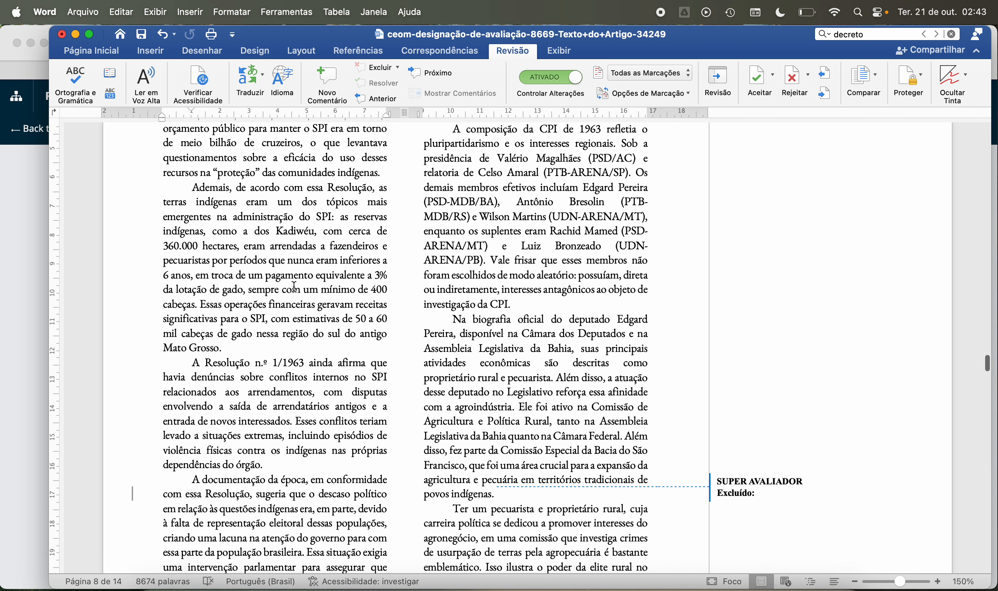
pyautogui.scroll(-2, 294, 285)
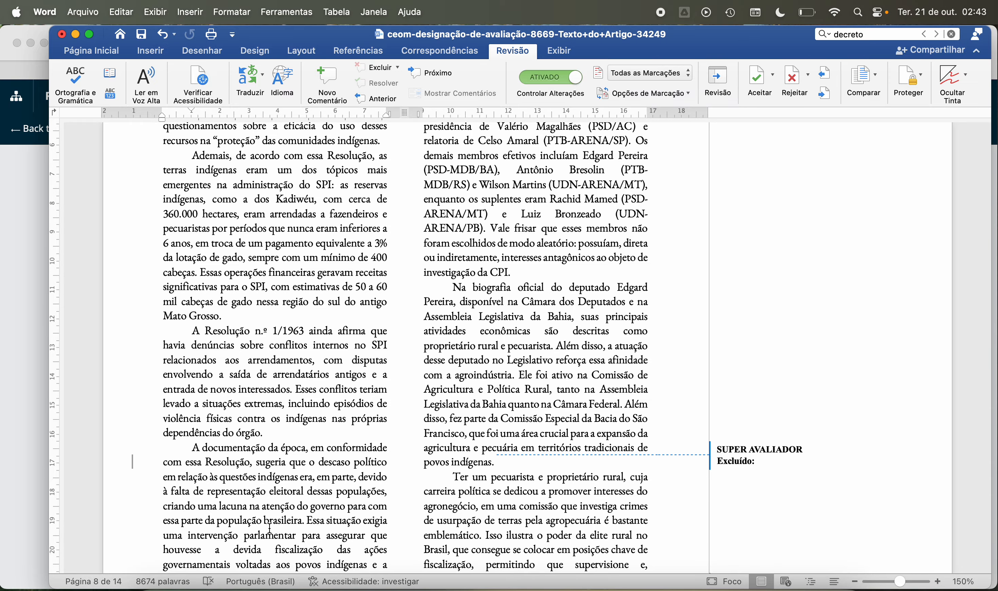
# Step: Switch to Safari and search Google for "kadiweu" in a new tab
pyautogui.click(257, 588)
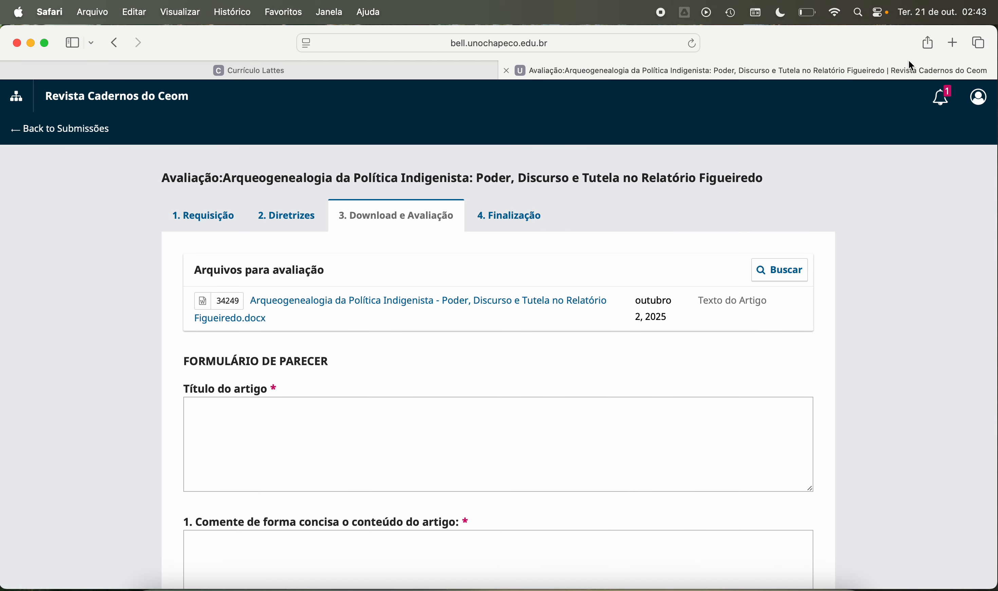
pyautogui.click(953, 42)
pyautogui.write('k')
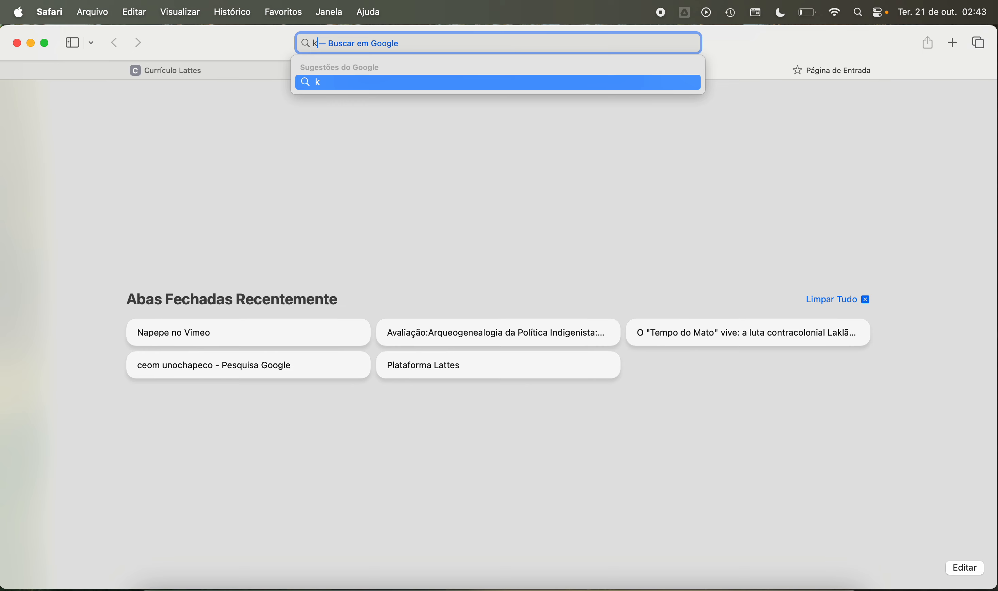
pyautogui.write('adiweu')
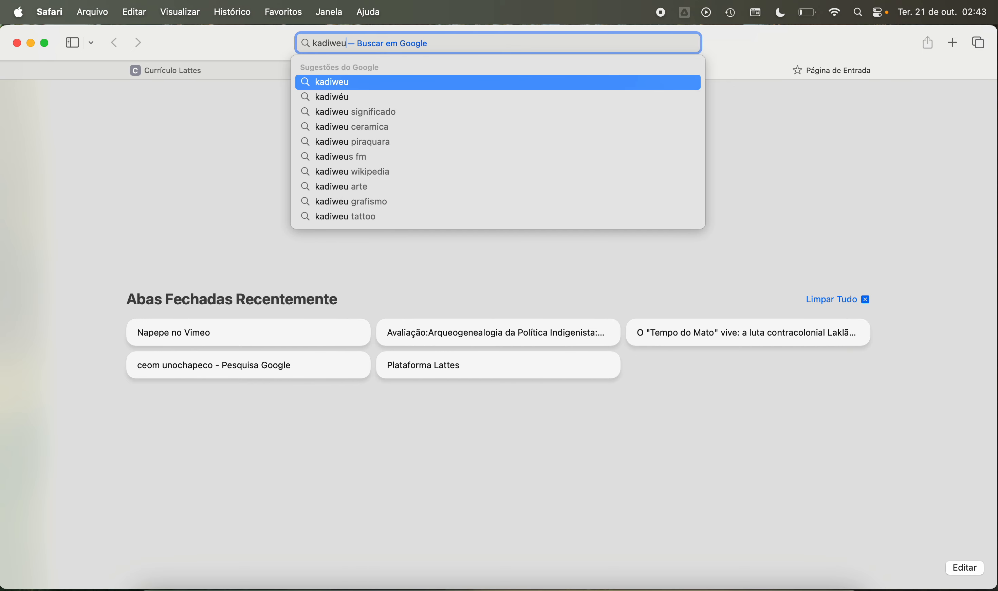
pyautogui.press('Return')
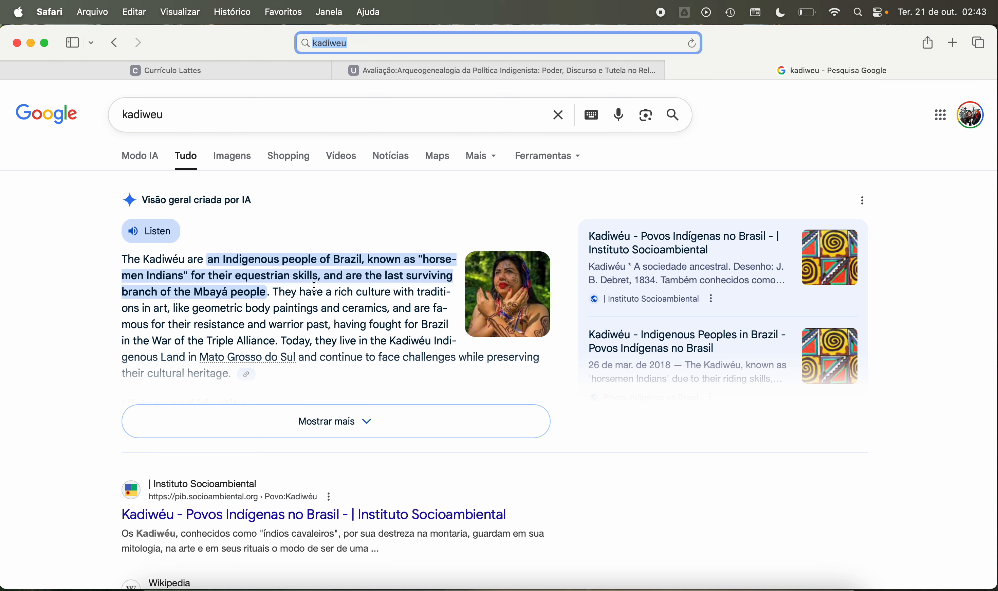
# Step: Look through the web results about the Kadiwéu, from the overview to the Terra Indígena Kadiwéu and UFGD entries
pyautogui.scroll(-5, 316, 365)
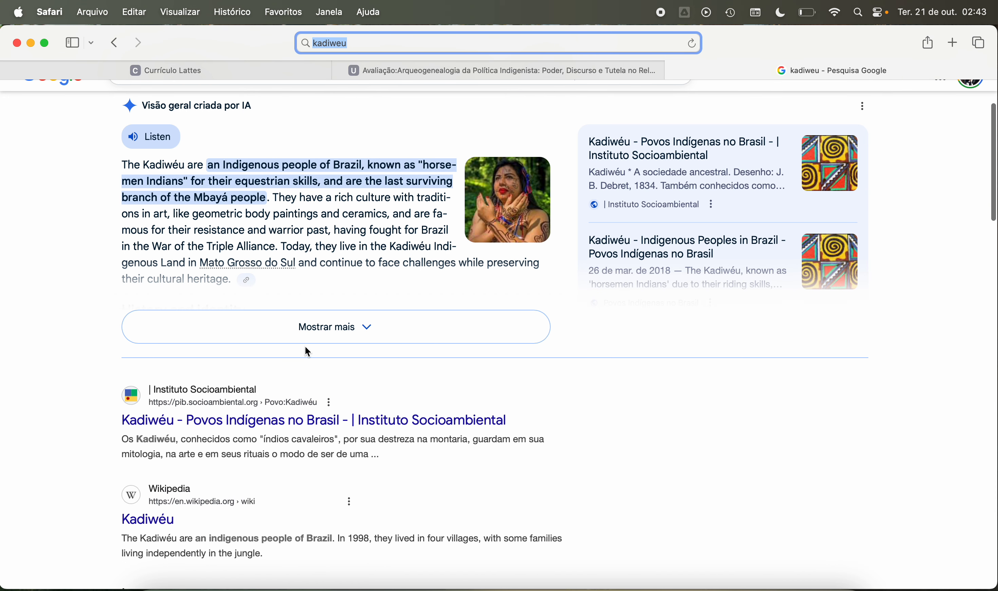
pyautogui.scroll(-5, 350, 355)
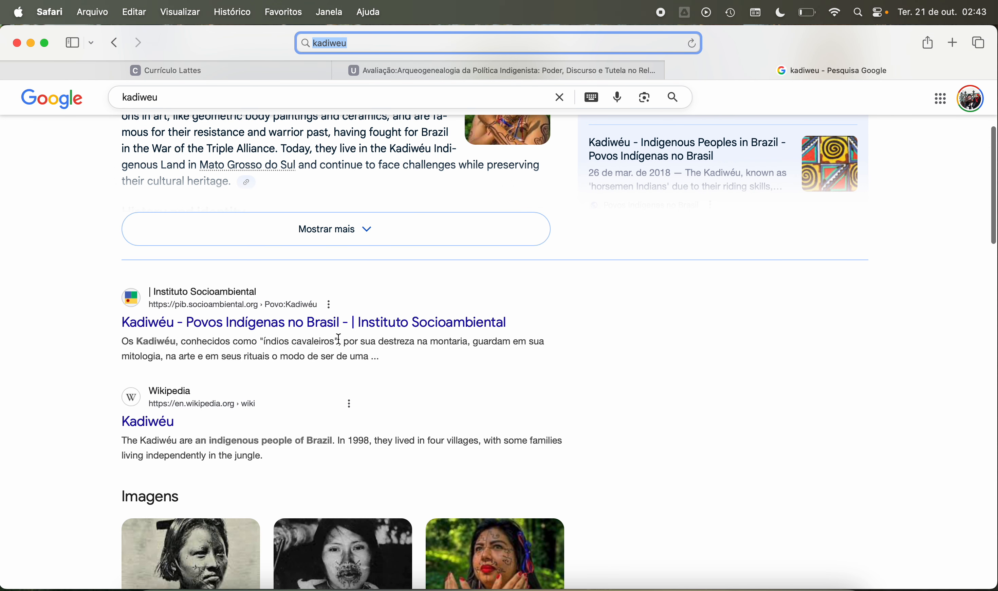
pyautogui.scroll(-15, 339, 339)
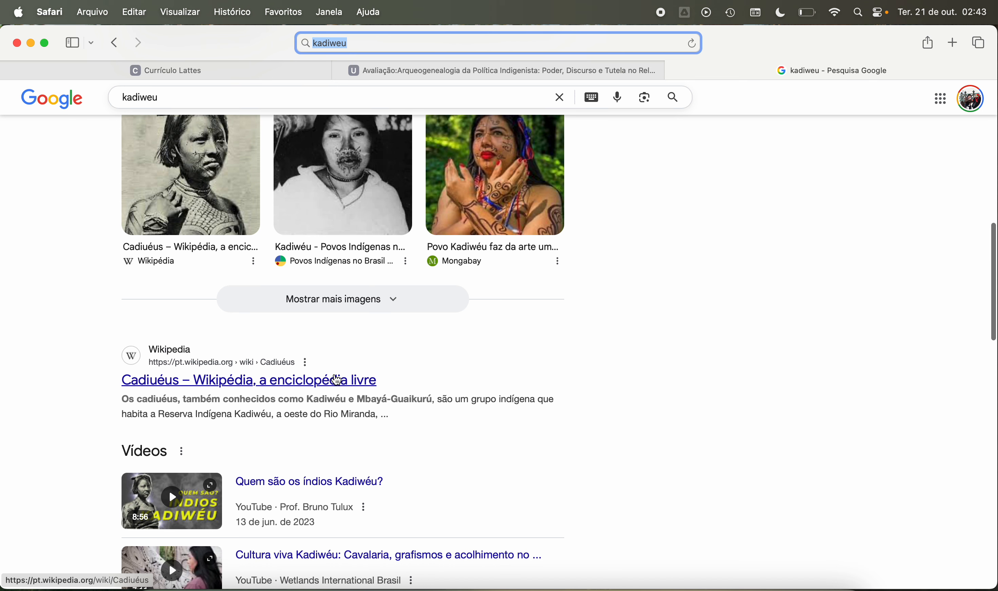
pyautogui.scroll(-12, 392, 408)
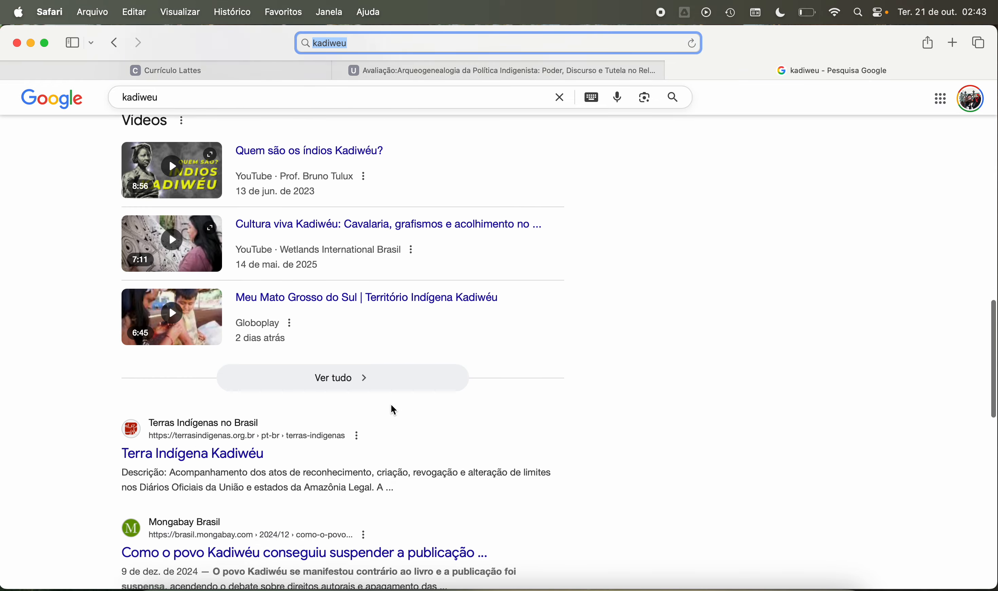
pyautogui.scroll(-3, 389, 405)
pyautogui.scroll(-1, 351, 371)
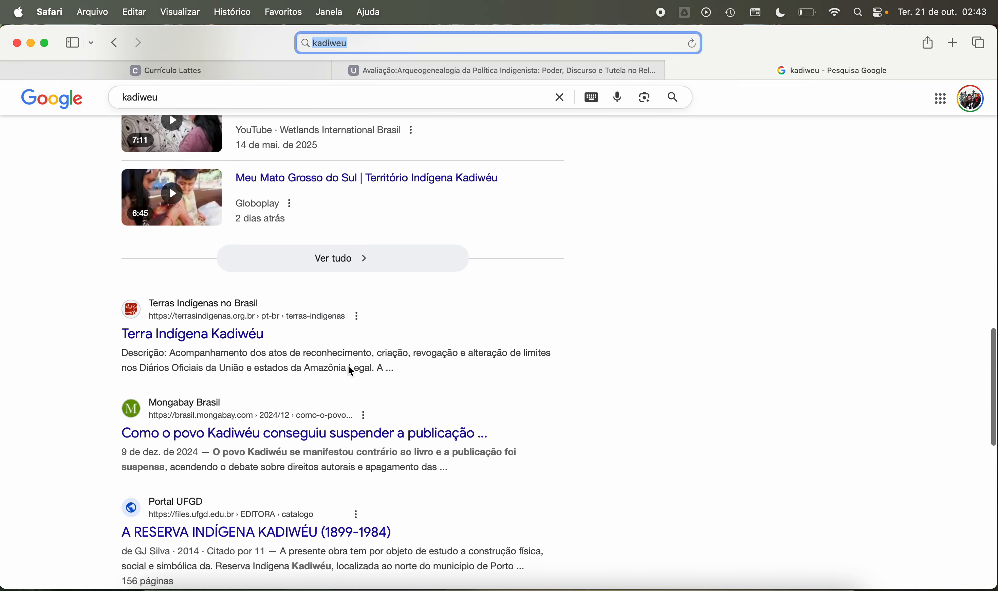
pyautogui.scroll(-6, 351, 371)
pyautogui.scroll(10, 337, 329)
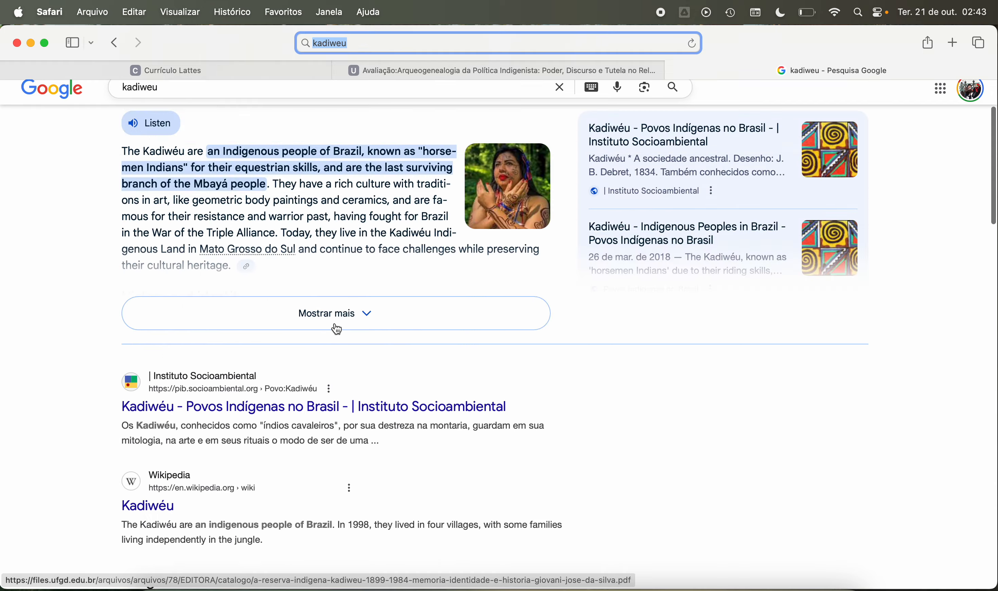
# Step: Browse the image results for "kadiweu" and open the Povos Indígenas no Brasil source page of the Kadiwéu horsemen drawing
pyautogui.click(237, 155)
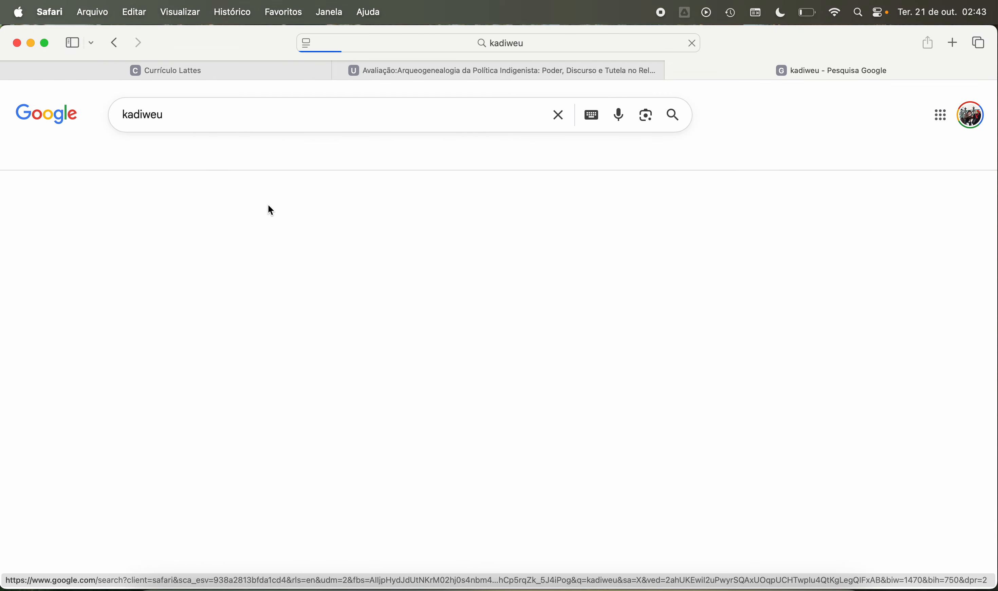
pyautogui.scroll(-2, 346, 288)
pyautogui.scroll(-4, 346, 287)
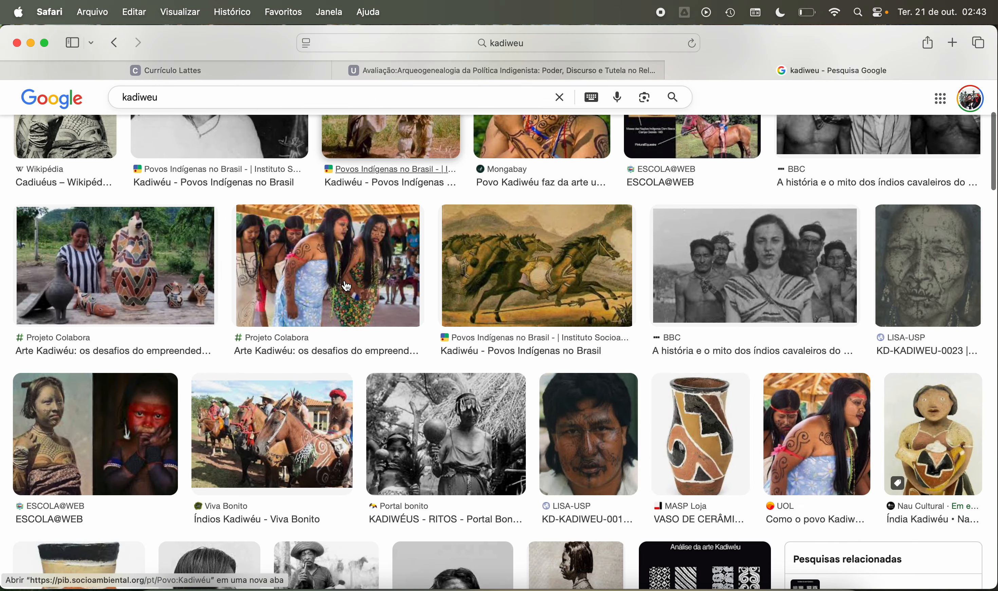
pyautogui.click(599, 284)
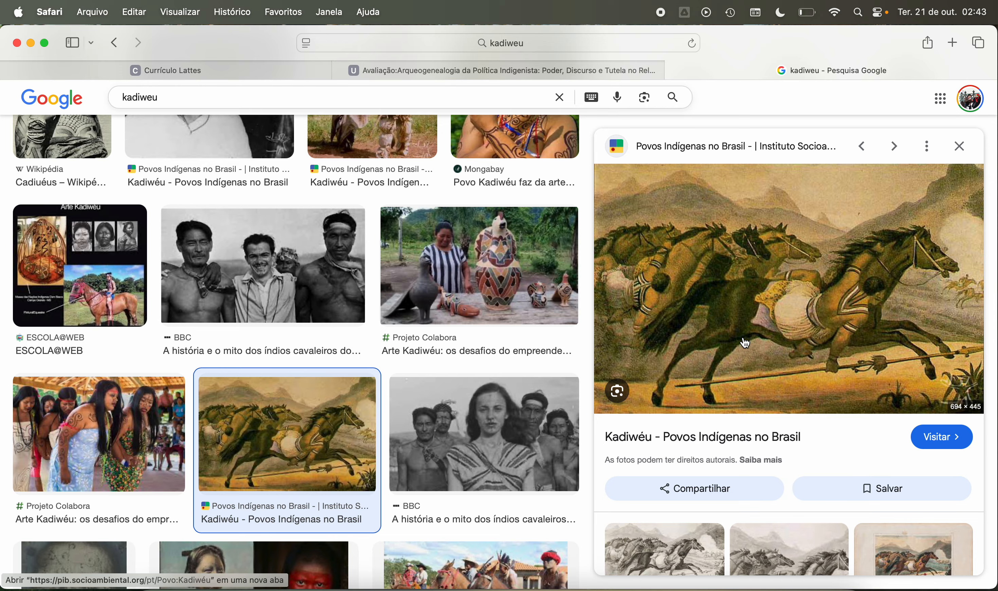
pyautogui.click(741, 323)
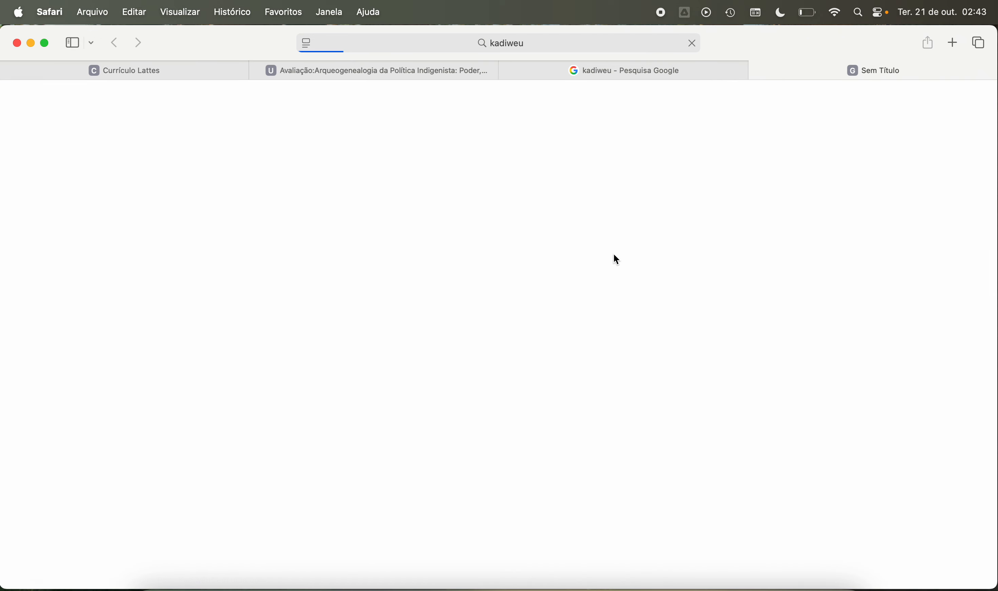
# Step: Read the introduction and the "A sociedade ancestral" section of the Kadiwéu page
pyautogui.scroll(-1, 492, 259)
pyautogui.scroll(-6, 482, 275)
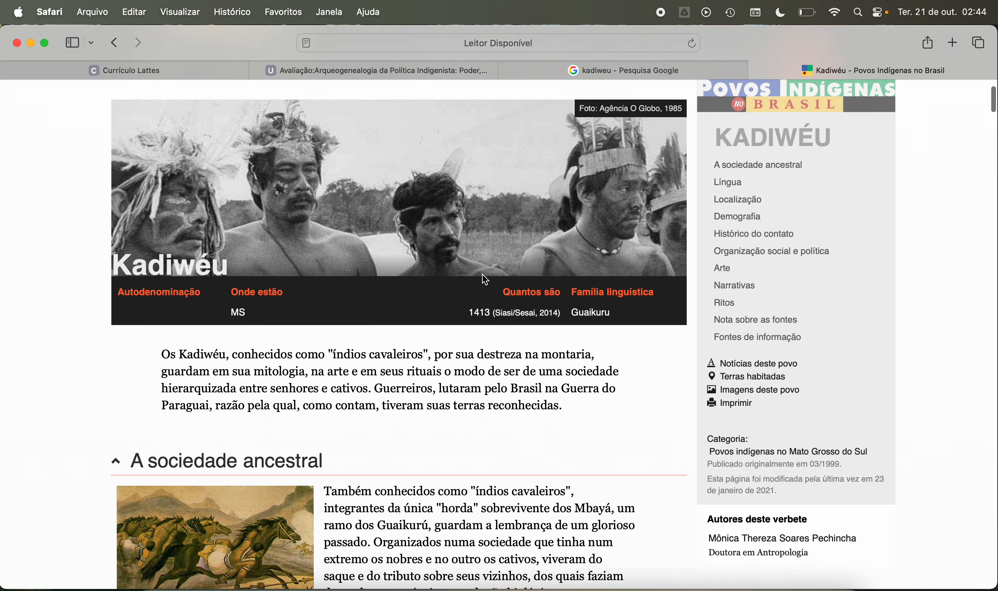
pyautogui.scroll(-2, 405, 279)
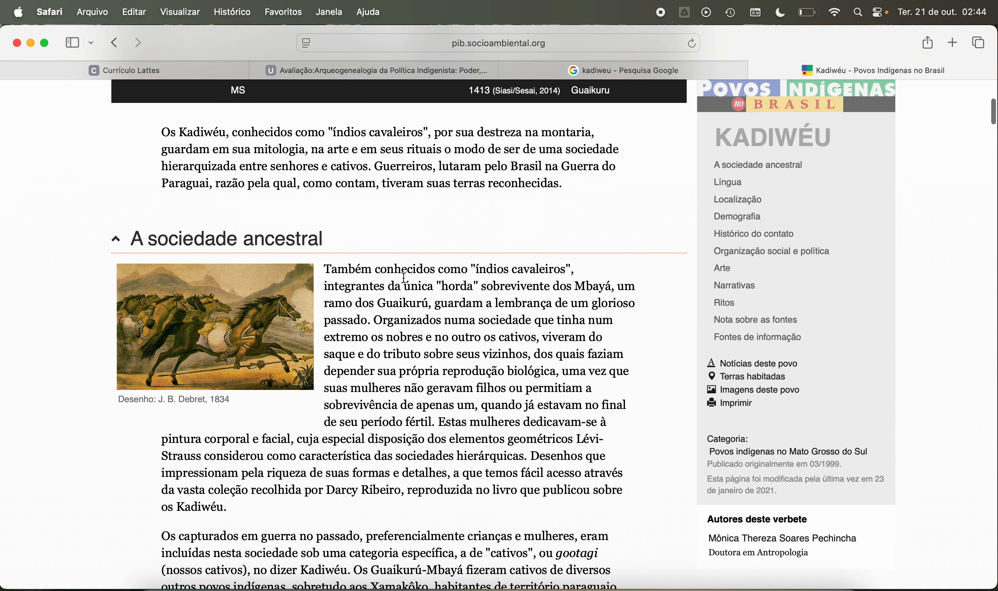
pyautogui.scroll(-2, 404, 279)
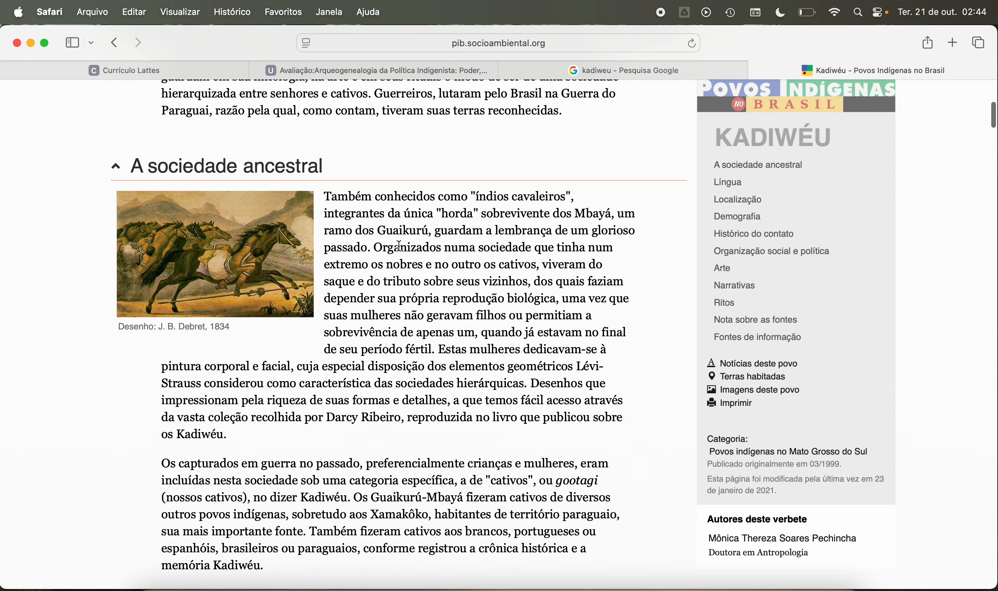
# Step: View the J. B. Debret horsemen drawing at full size and close the Kadiwéu source and Google search tabs
pyautogui.click(235, 235)
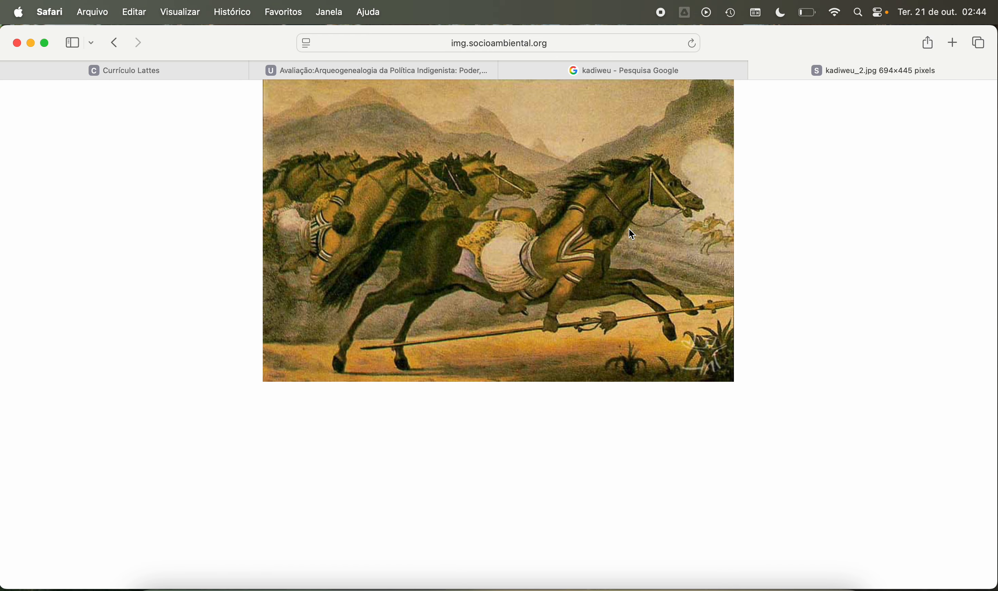
pyautogui.click(756, 71)
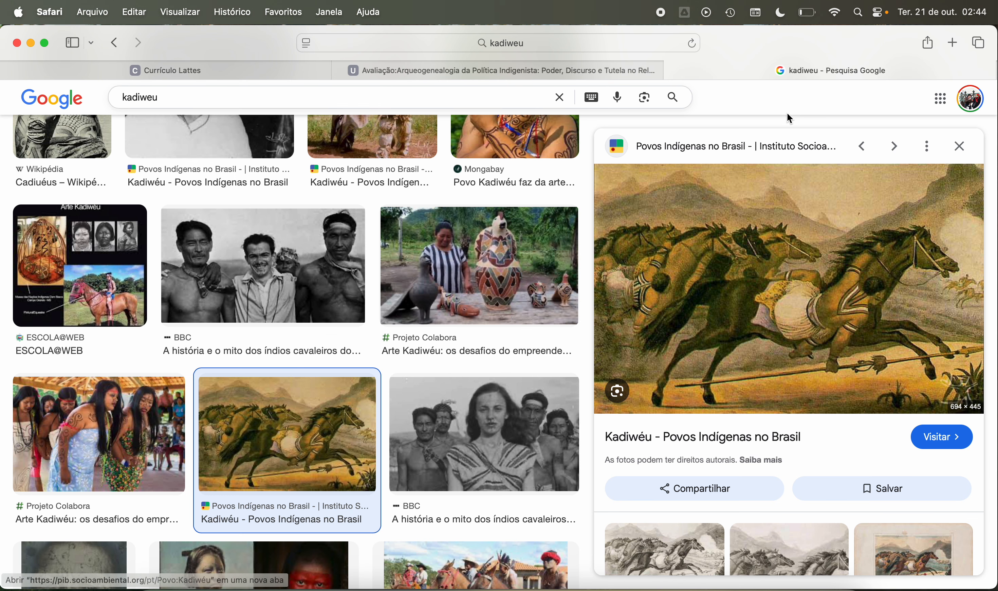
pyautogui.click(674, 70)
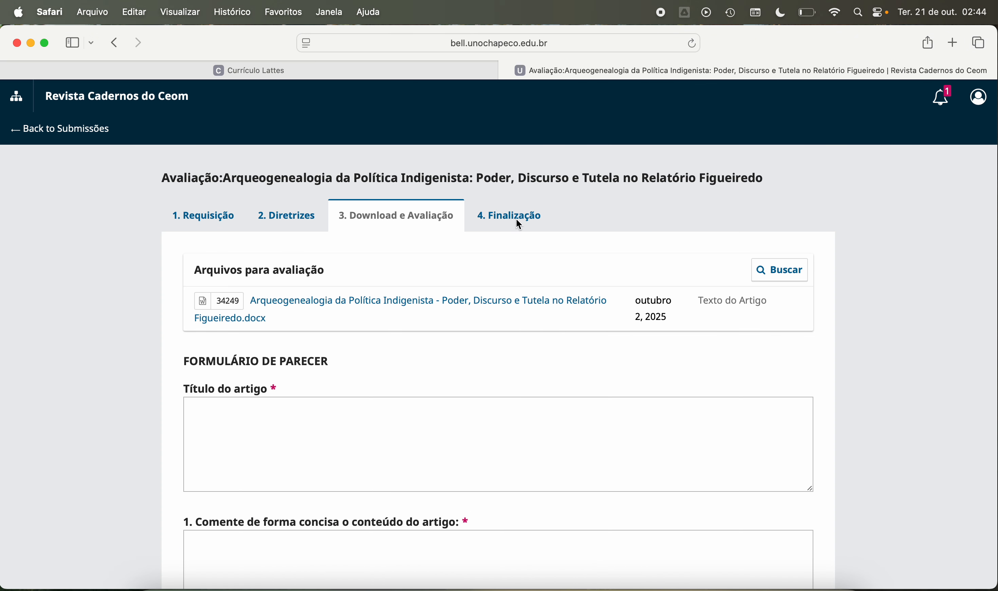
# Step: Switch to the article in Word and read page 8's paragraphs on indigenous living conditions and the leasing of Kadiwéu lands
pyautogui.click(621, 587)
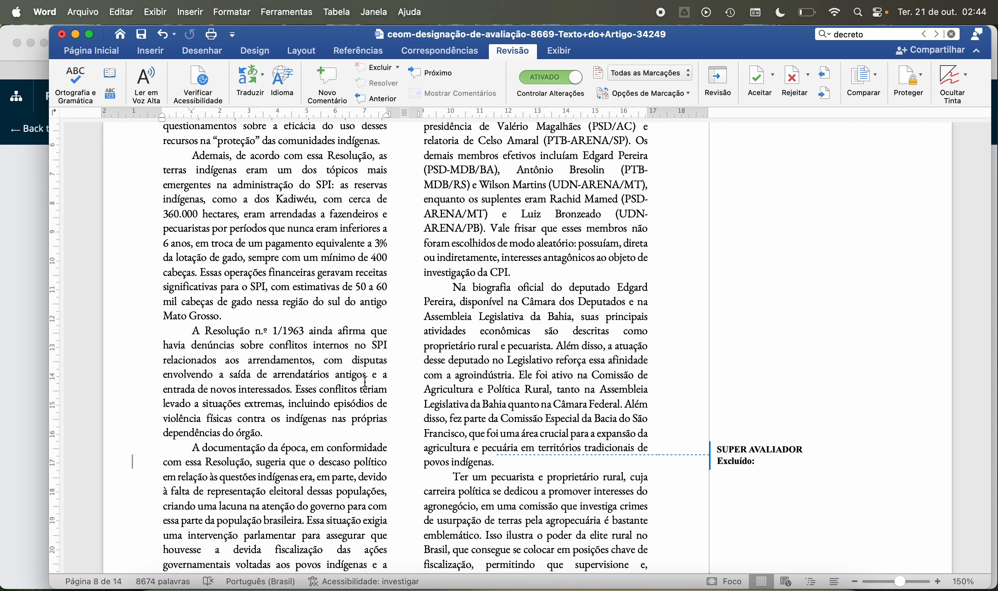
pyautogui.scroll(1, 340, 252)
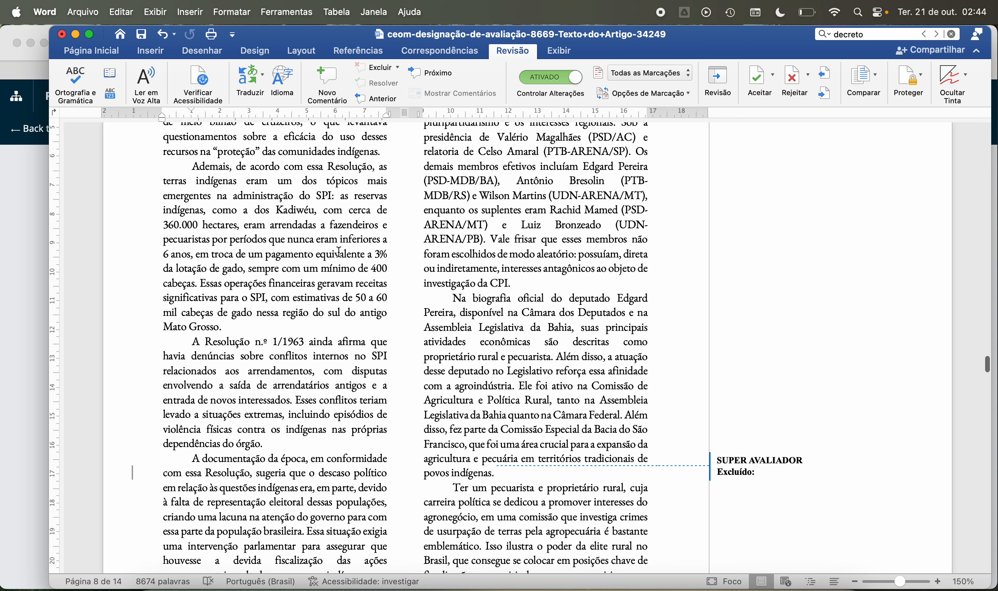
pyautogui.scroll(-1, 339, 252)
pyautogui.scroll(10, 340, 252)
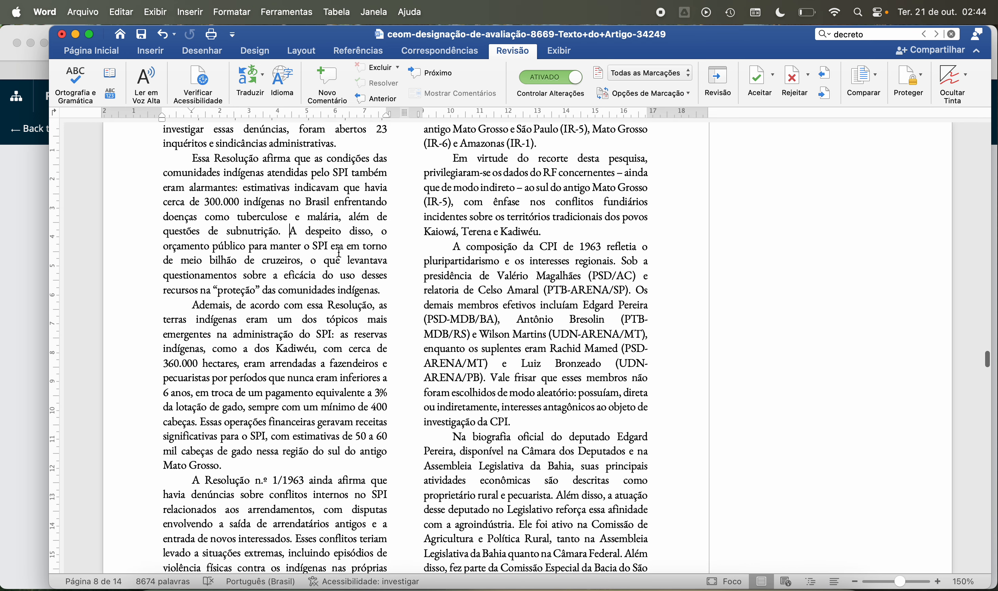
pyautogui.scroll(3, 339, 252)
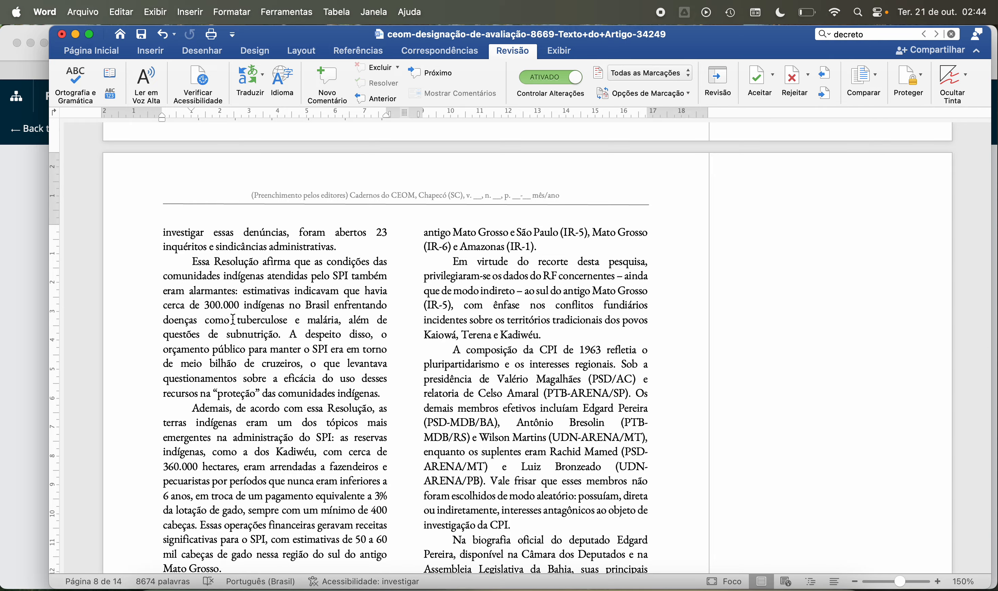
pyautogui.scroll(-5, 234, 385)
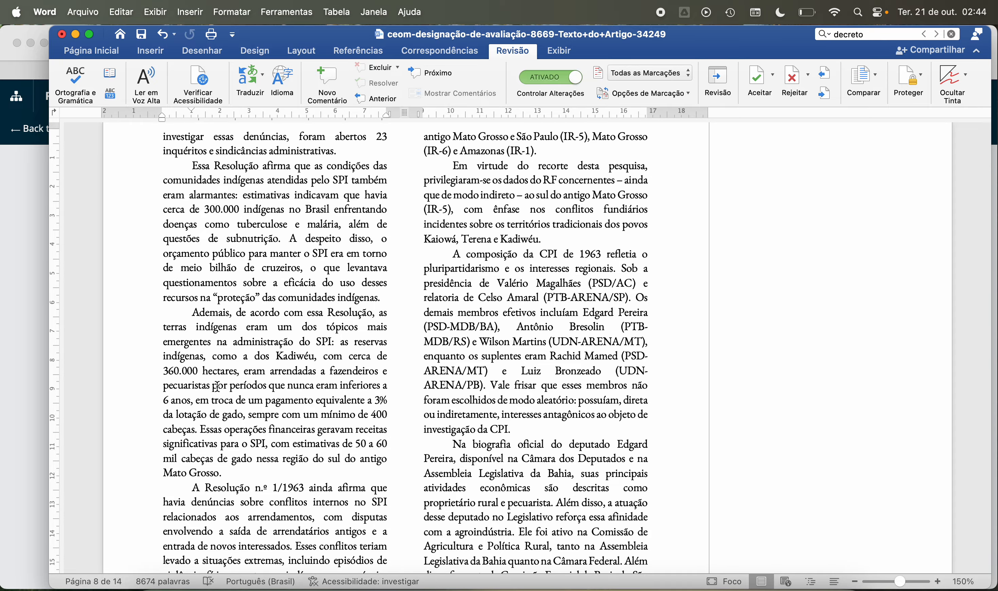
pyautogui.scroll(-5, 217, 387)
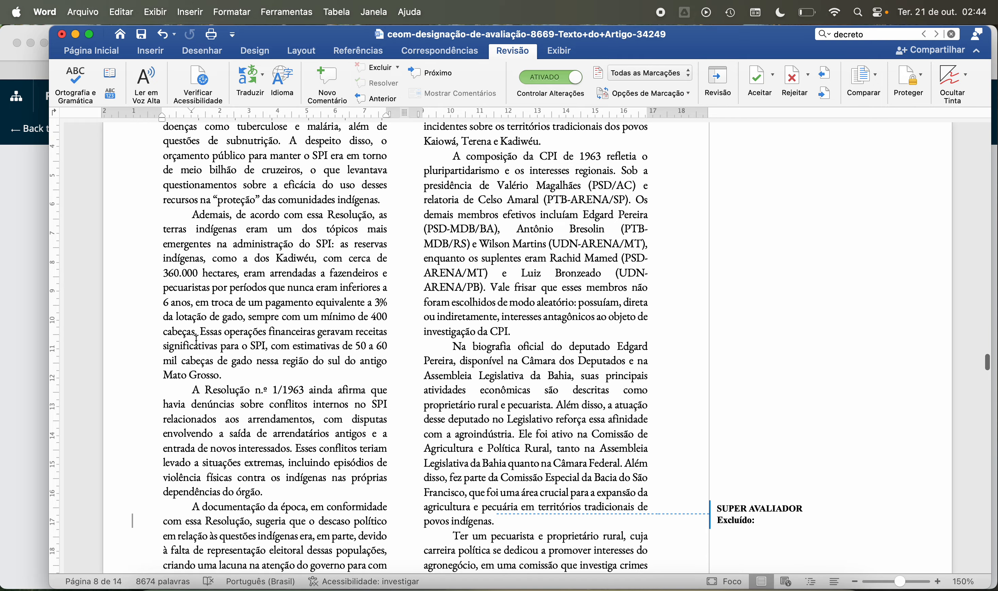
pyautogui.scroll(-1, 184, 324)
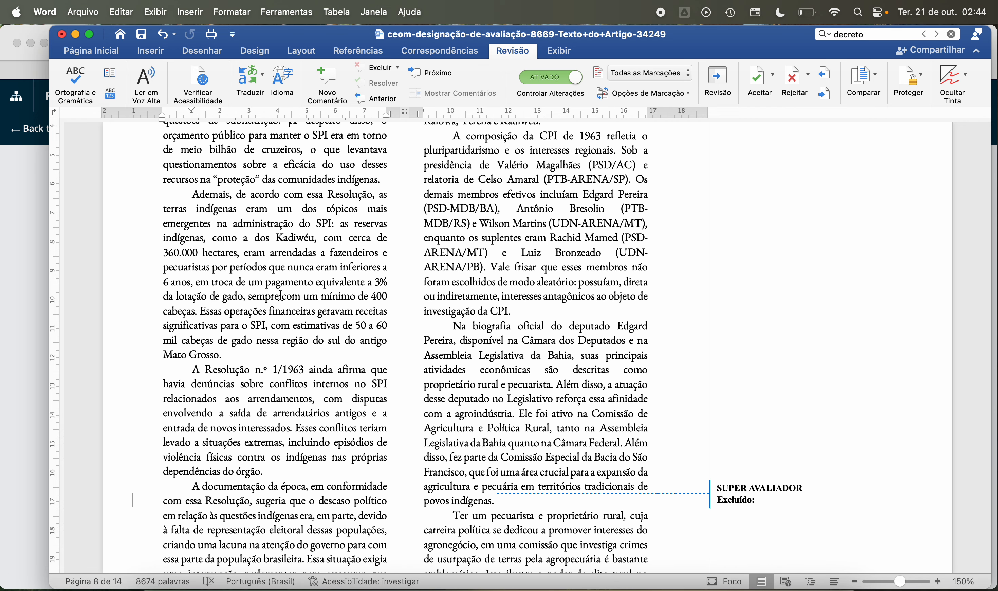
pyautogui.scroll(-3, 281, 295)
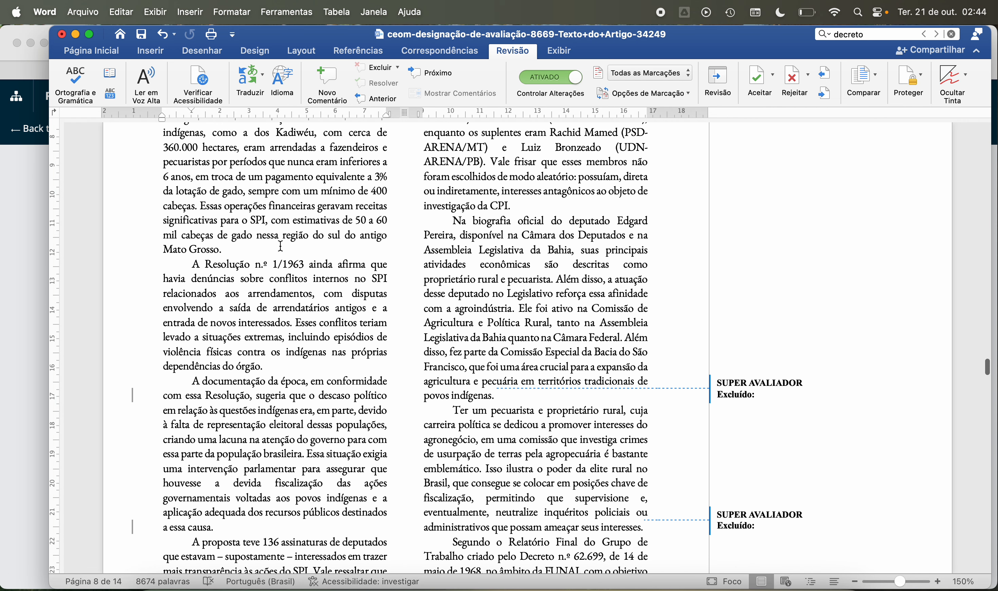
pyautogui.scroll(2, 271, 222)
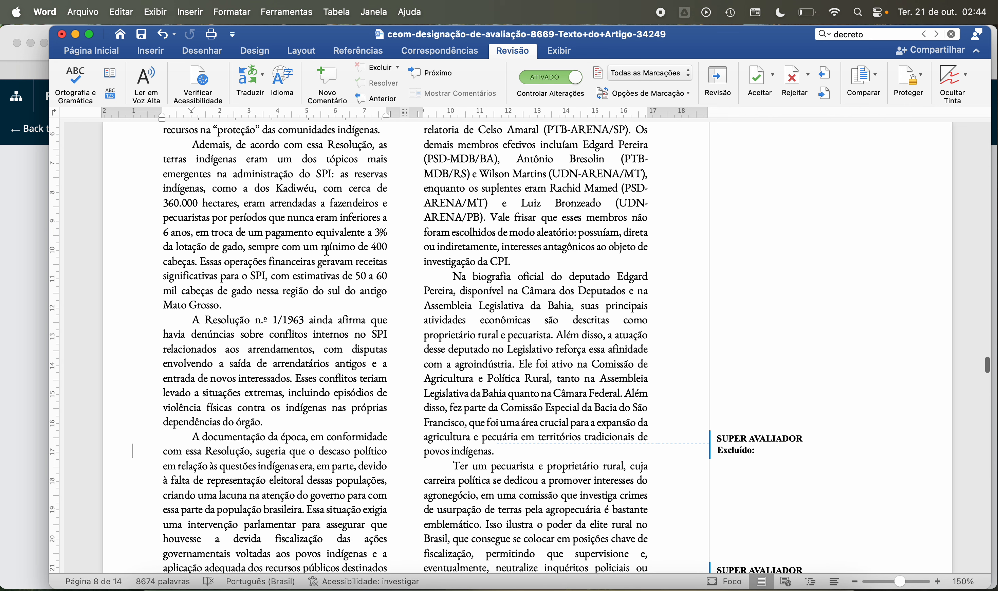
# Step: Check the wording of the sentence estimating 50 to 60 mil cabeças de gado in the land-leasing paragraph
pyautogui.doubleClick(260, 275)
pyautogui.moveTo(272, 277); pyautogui.dragTo(297, 277)
pyautogui.click(305, 280)
pyautogui.click(295, 276)
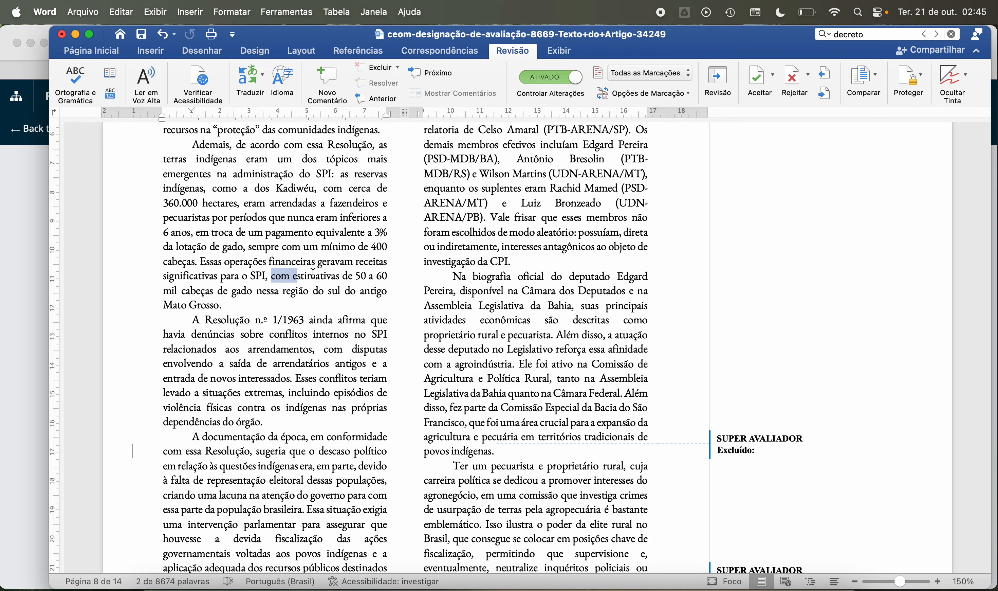
pyautogui.click(309, 283)
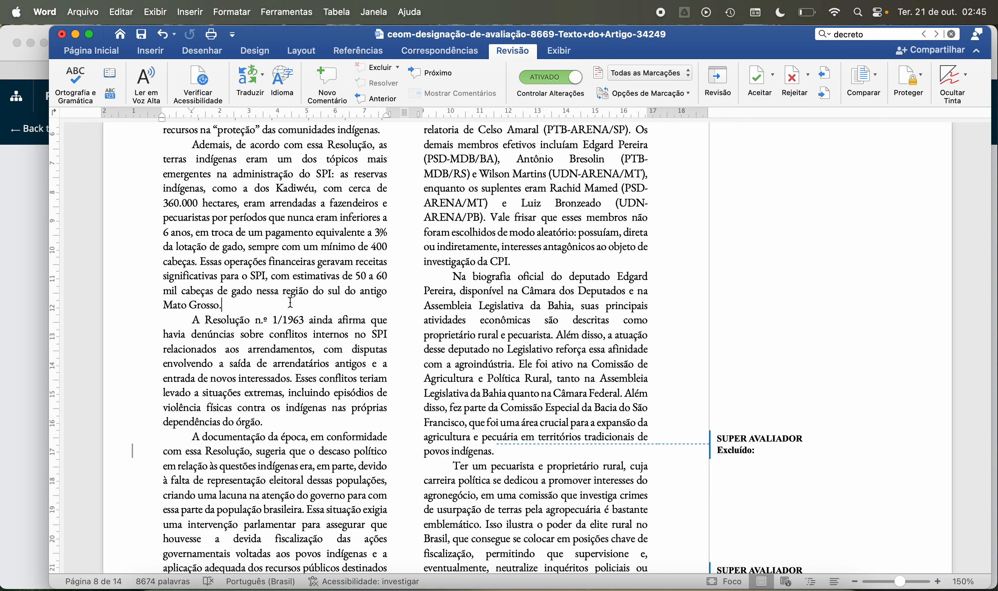
# Step: Read the paragraph on Resolução n.º 1/1963 about internal SPI conflicts and violence related to the leases
pyautogui.scroll(-3, 291, 302)
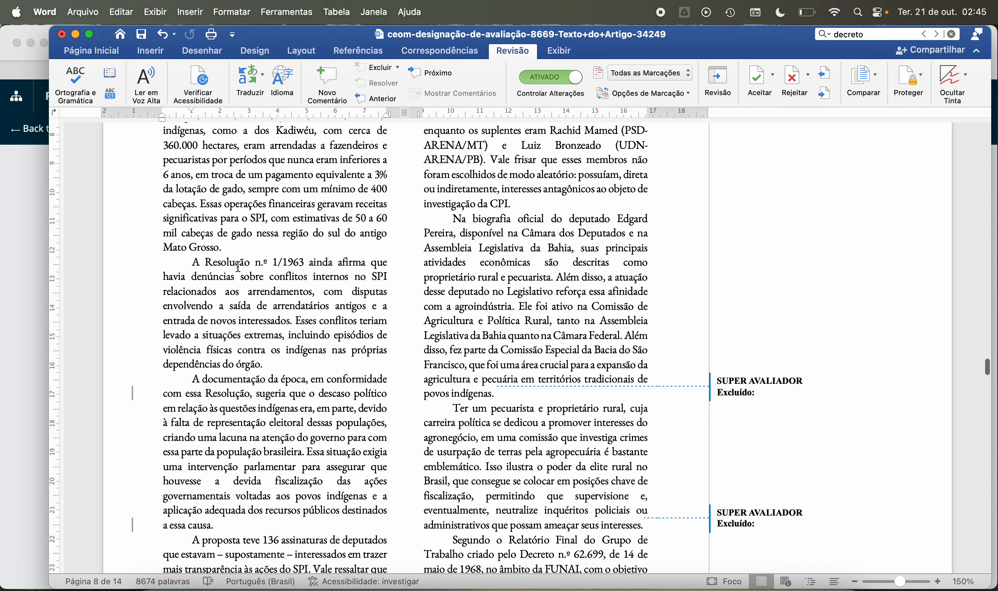
pyautogui.scroll(-2, 203, 277)
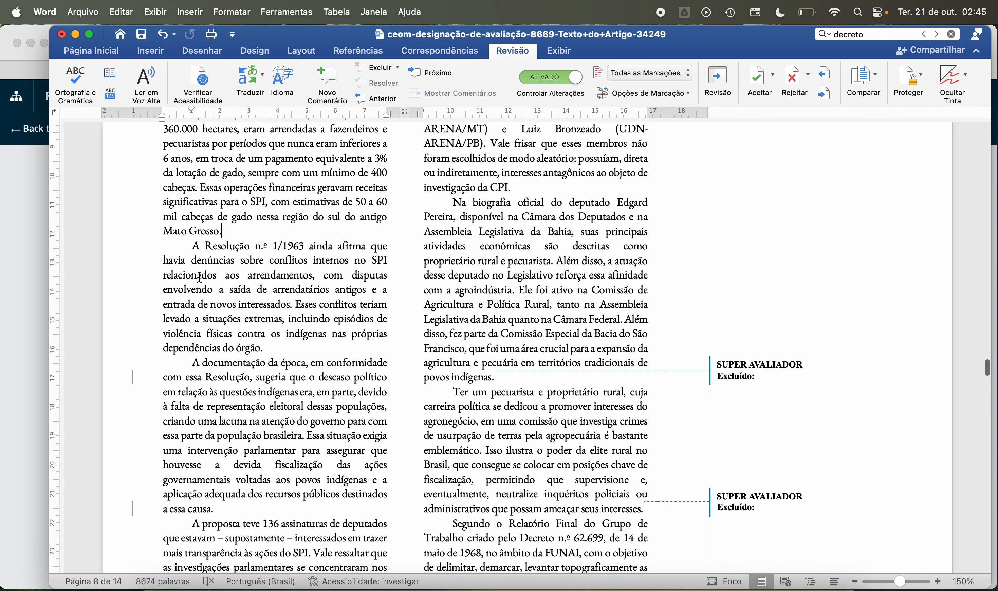
pyautogui.scroll(-3, 200, 277)
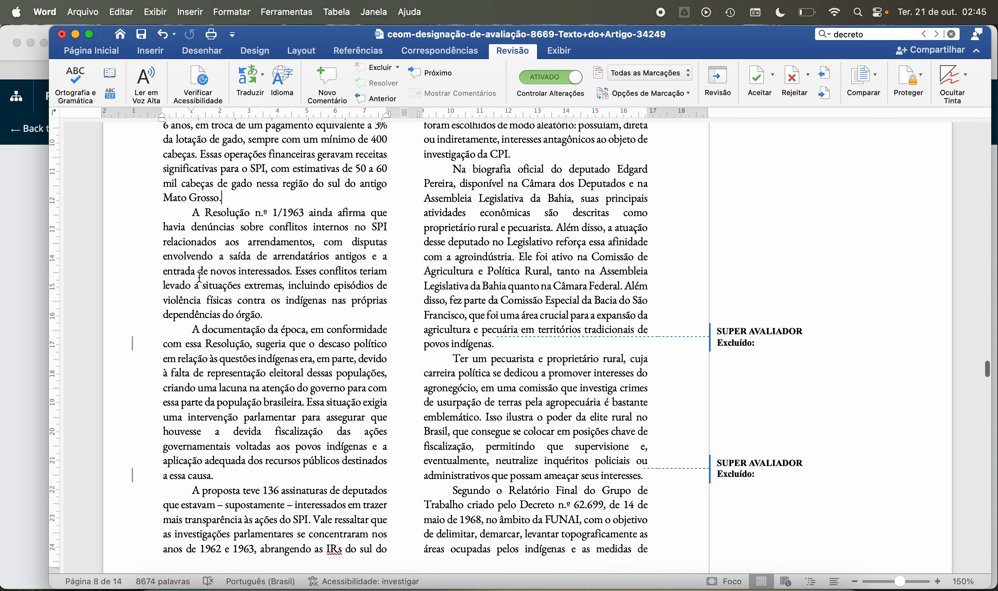
pyautogui.moveTo(274, 231); pyautogui.dragTo(358, 233)
pyautogui.click(311, 288)
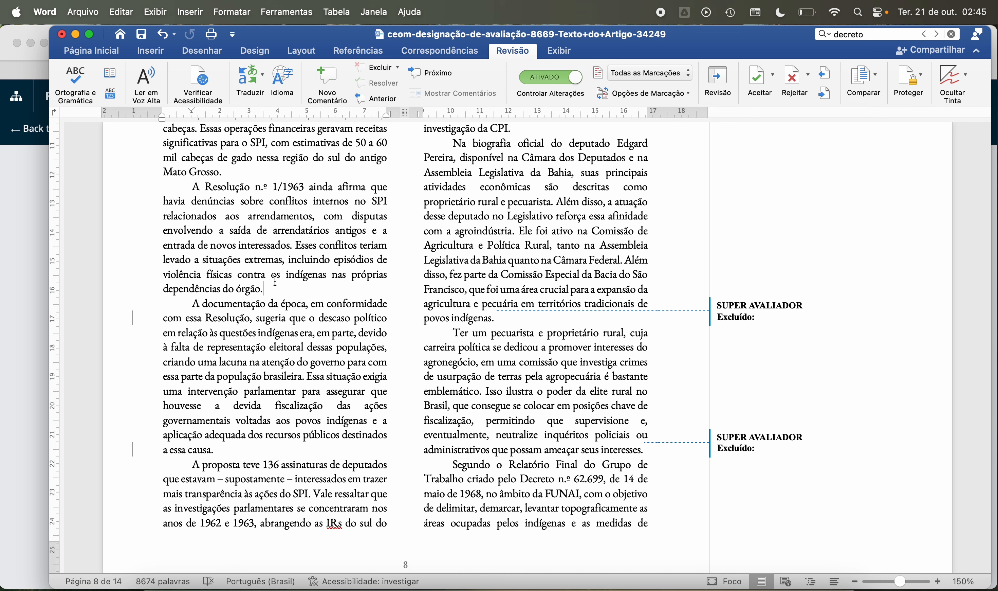
pyautogui.scroll(-1, 275, 281)
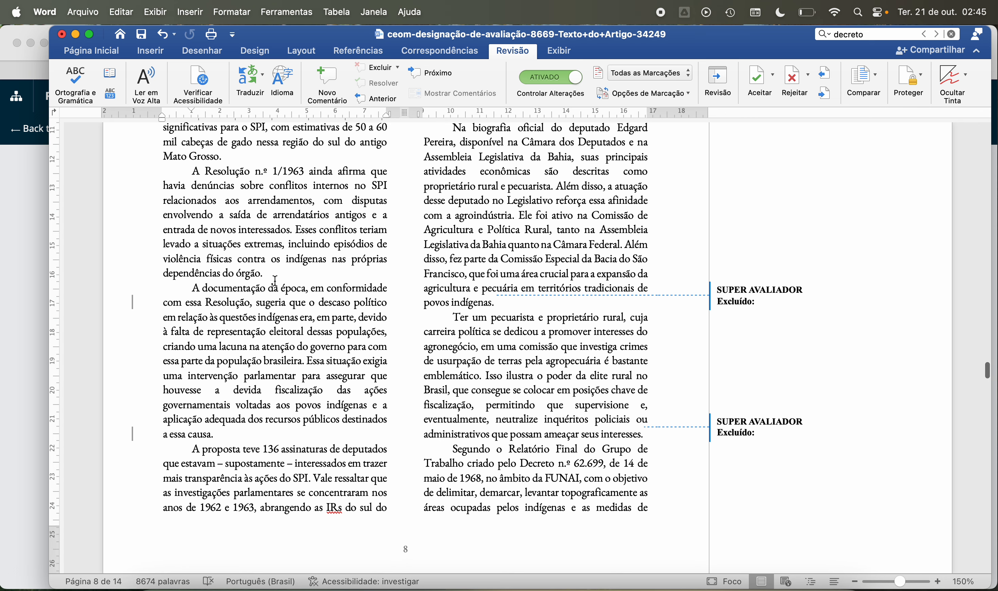
# Step: Examine the "A documentação da época" paragraph, marking its lines on electoral representation and the gap in government attention
pyautogui.scroll(-4, 282, 259)
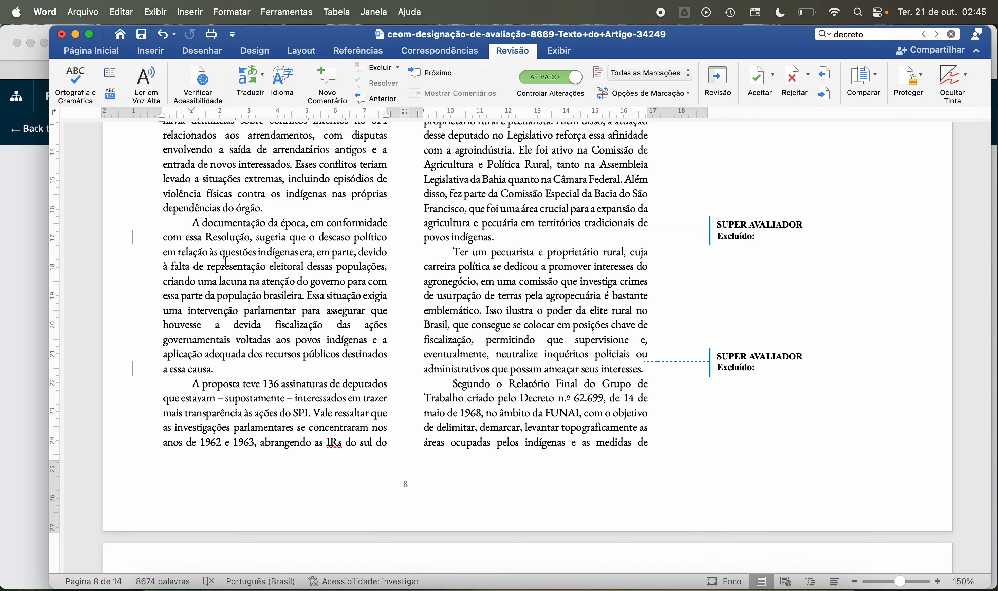
pyautogui.scroll(-2, 226, 262)
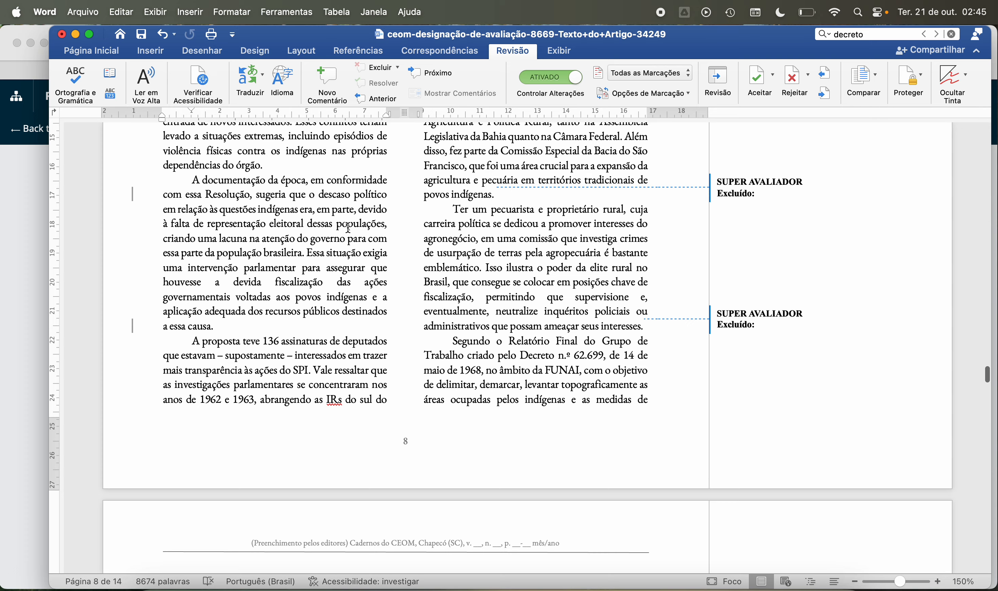
pyautogui.click(385, 226)
pyautogui.moveTo(163, 224); pyautogui.dragTo(379, 226)
pyautogui.click(338, 252)
pyautogui.click(388, 238)
pyautogui.moveTo(166, 239); pyautogui.dragTo(383, 242)
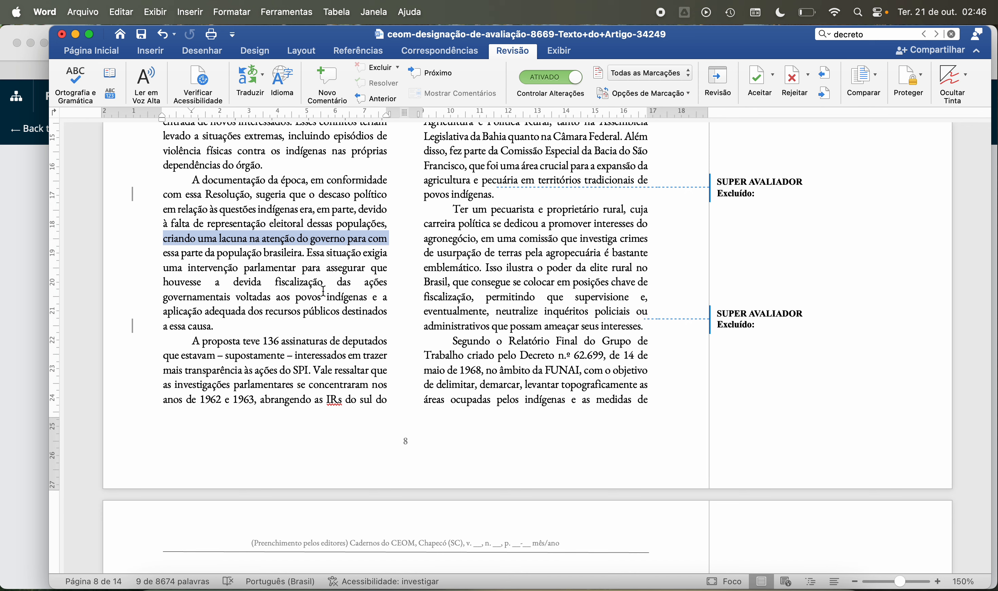
pyautogui.click(308, 280)
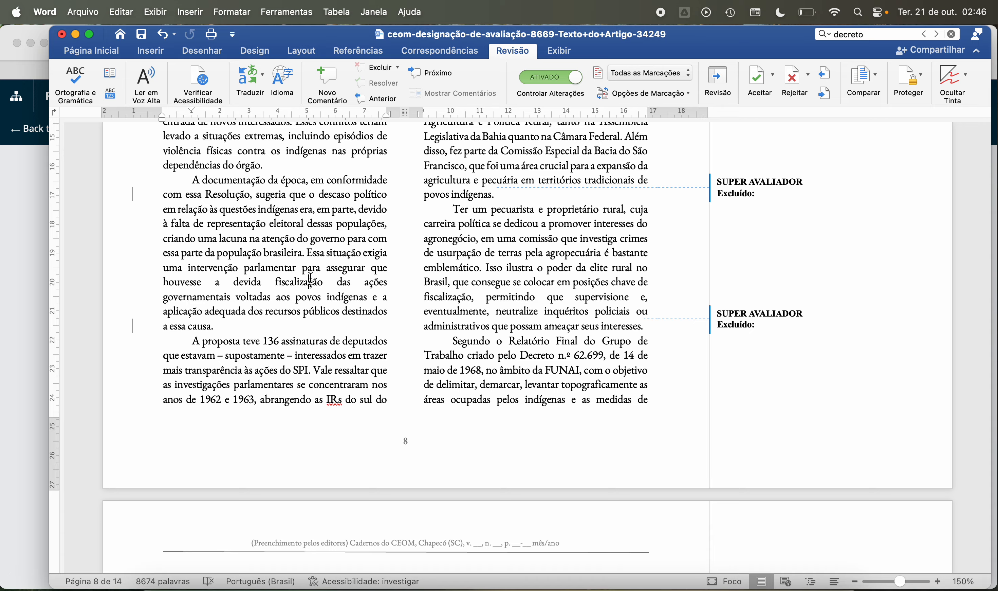
# Step: Read the paragraph on the proposal's 136 signatures and recheck the preceding paragraphs on page 8
pyautogui.scroll(-2, 254, 298)
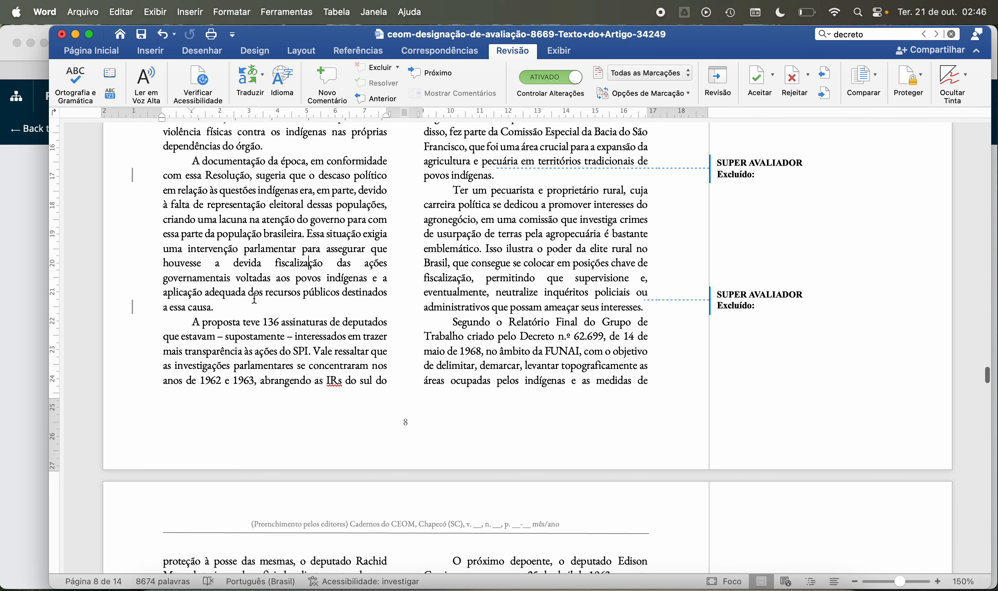
pyautogui.scroll(-3, 239, 271)
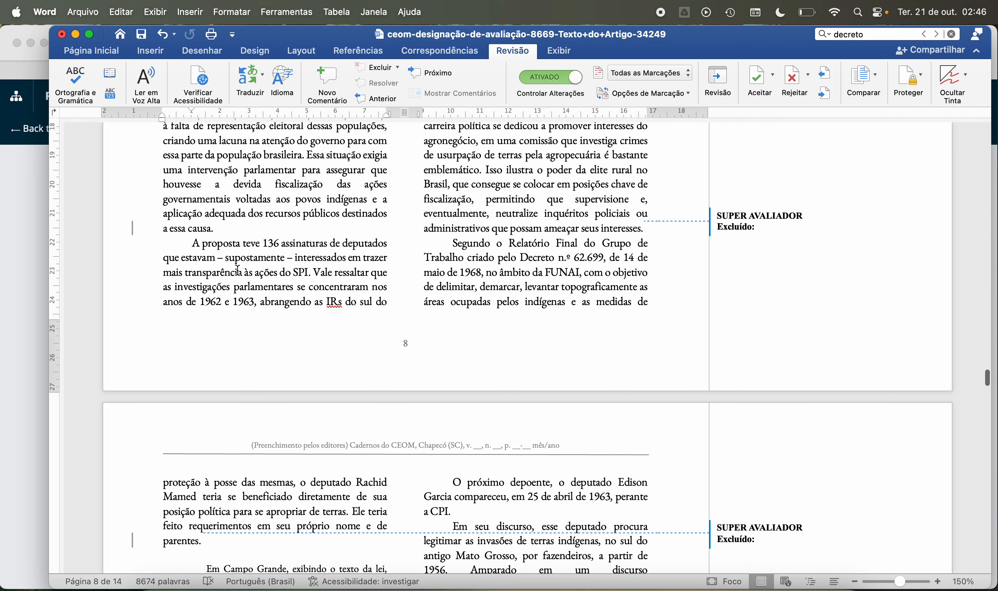
pyautogui.scroll(2, 238, 271)
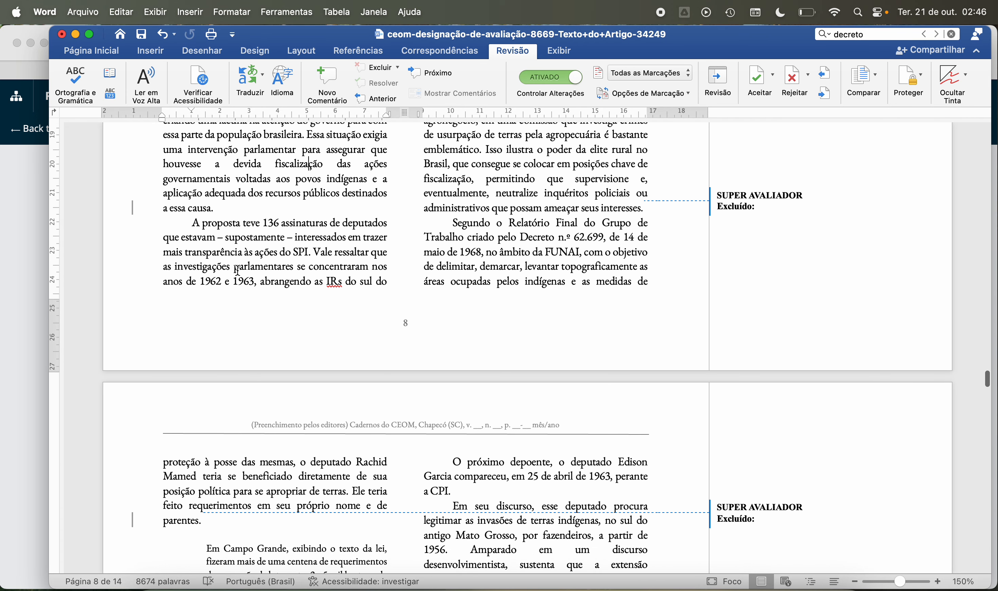
pyautogui.scroll(4, 239, 270)
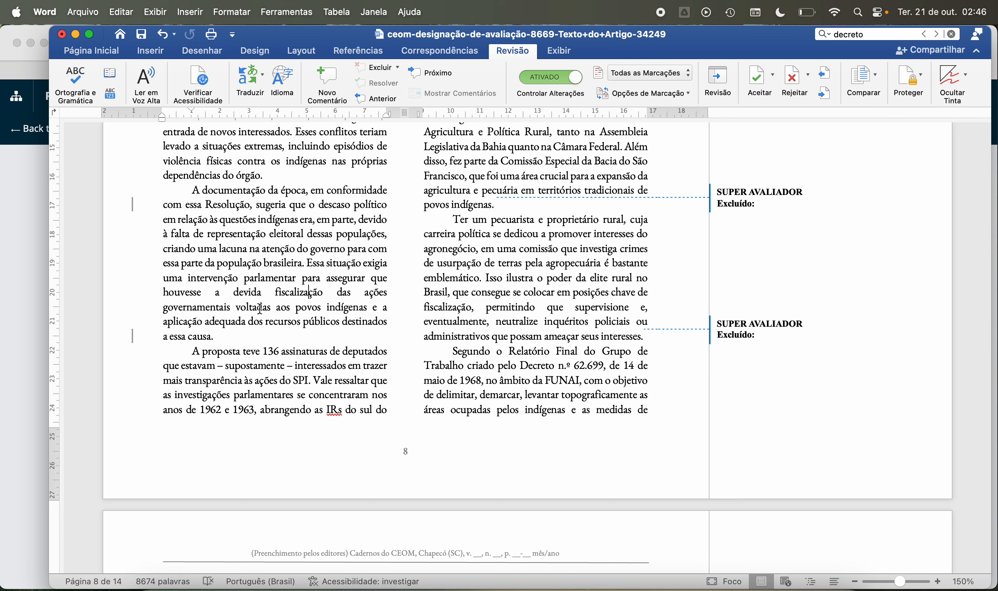
pyautogui.scroll(-2, 260, 308)
pyautogui.scroll(-1, 260, 309)
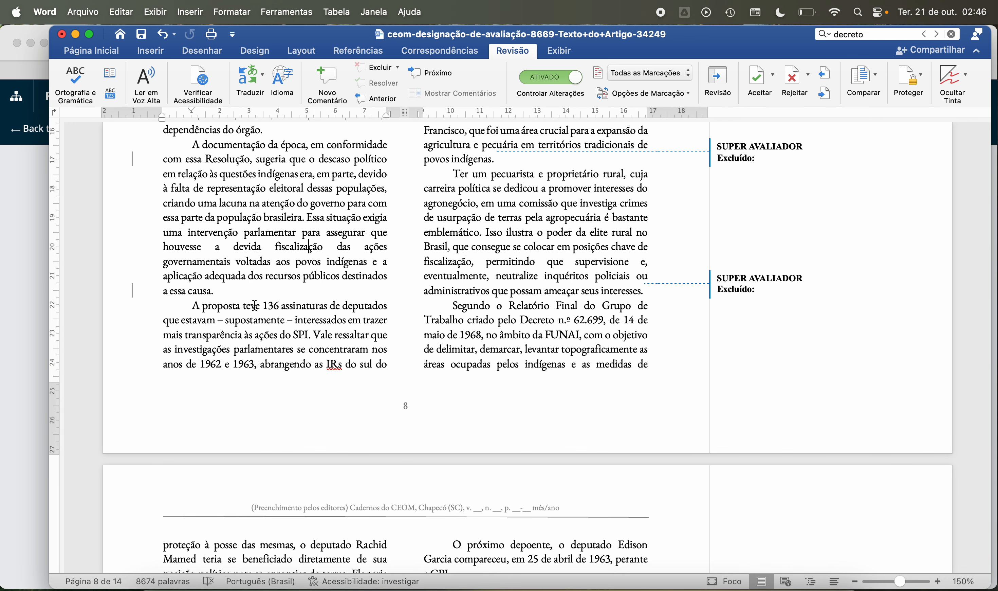
pyautogui.scroll(-1, 255, 305)
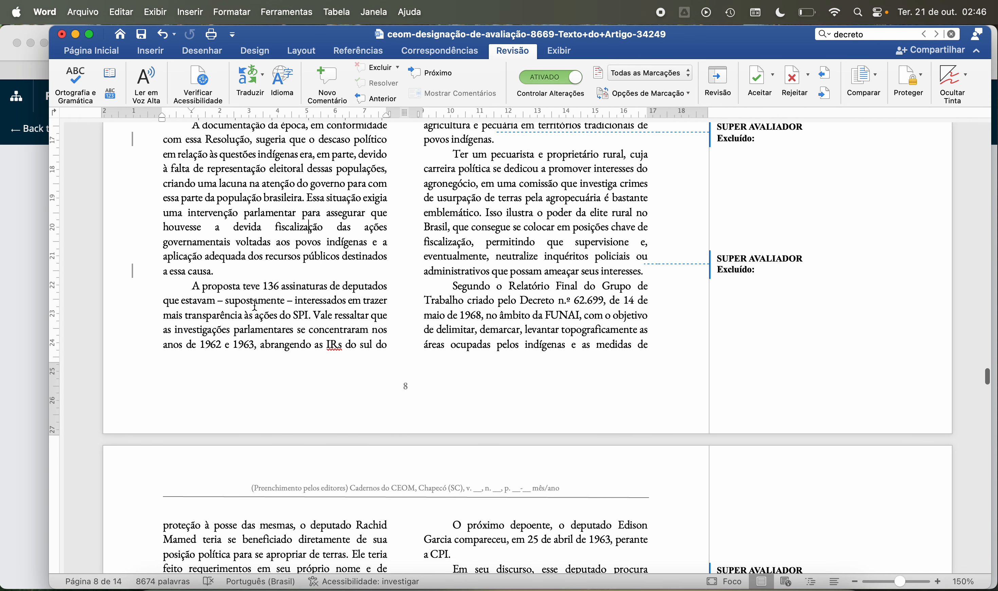
pyautogui.scroll(15, 255, 305)
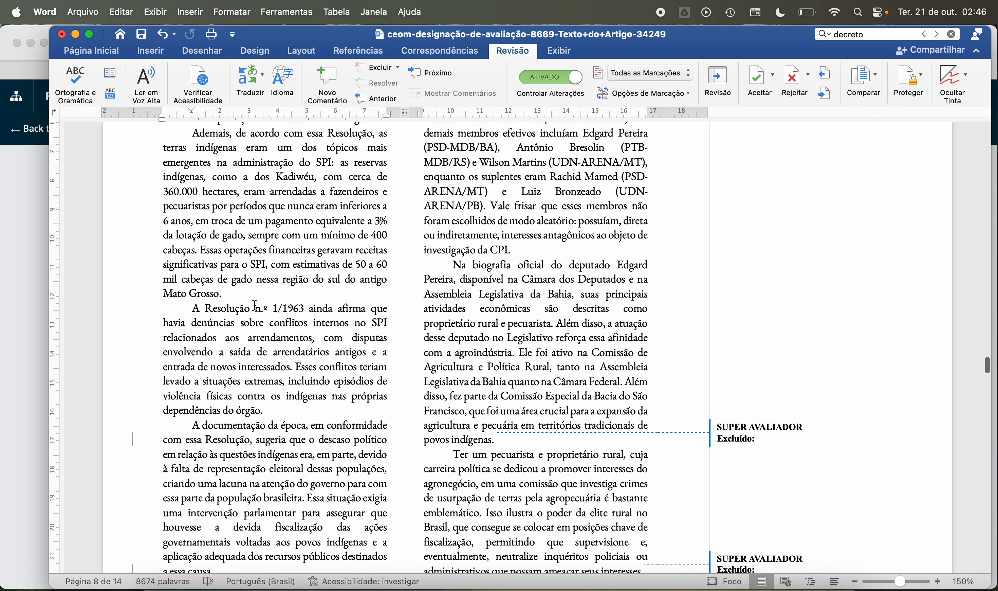
pyautogui.scroll(-2, 255, 306)
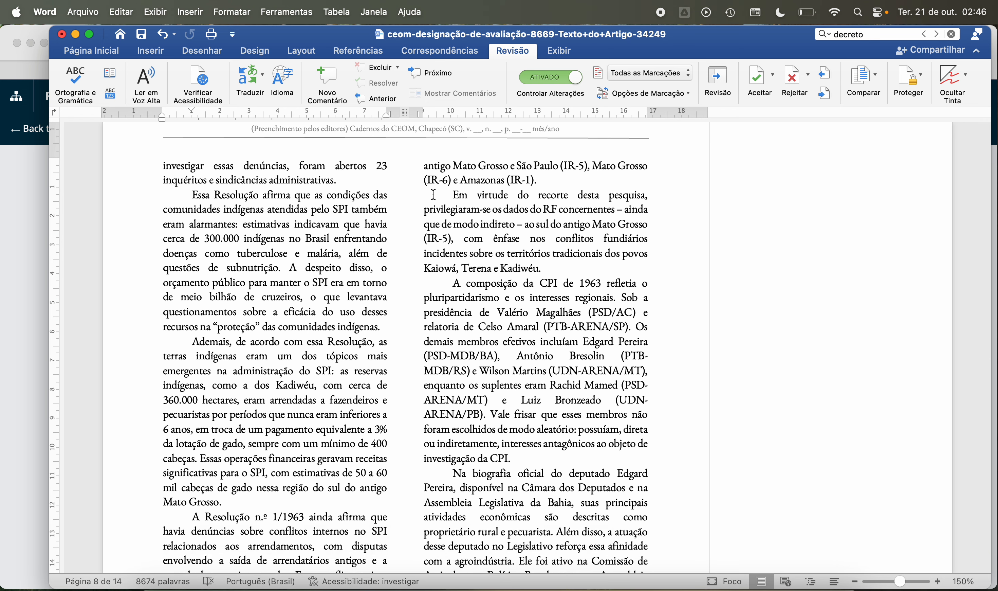
# Step: Read page 8's paragraphs on the research scope, the composition of the CPI de 1963 and the rural landowner deputy's biography
pyautogui.moveTo(434, 194); pyautogui.dragTo(558, 215)
pyautogui.click(547, 238)
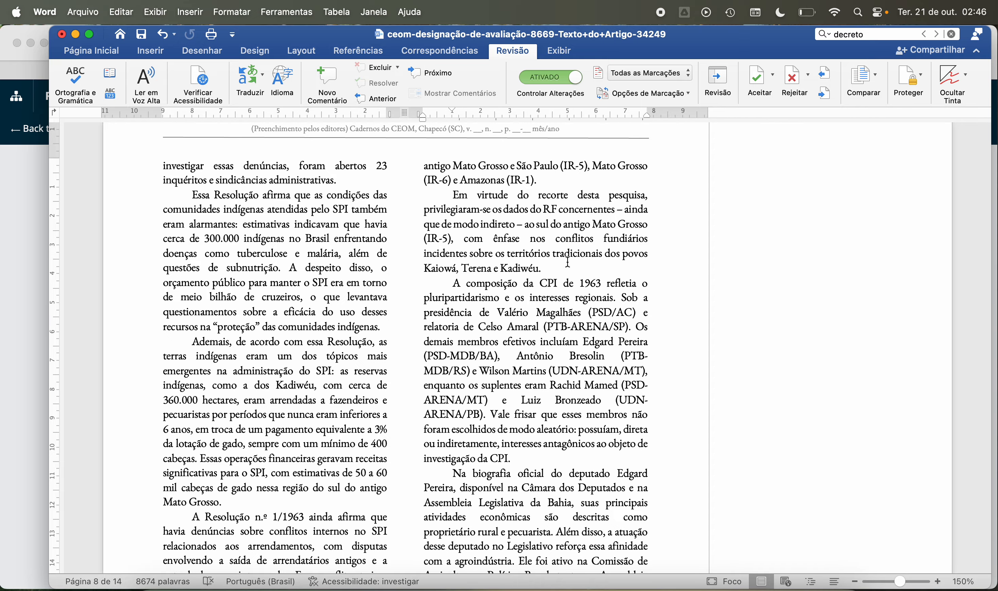
pyautogui.scroll(-3, 569, 279)
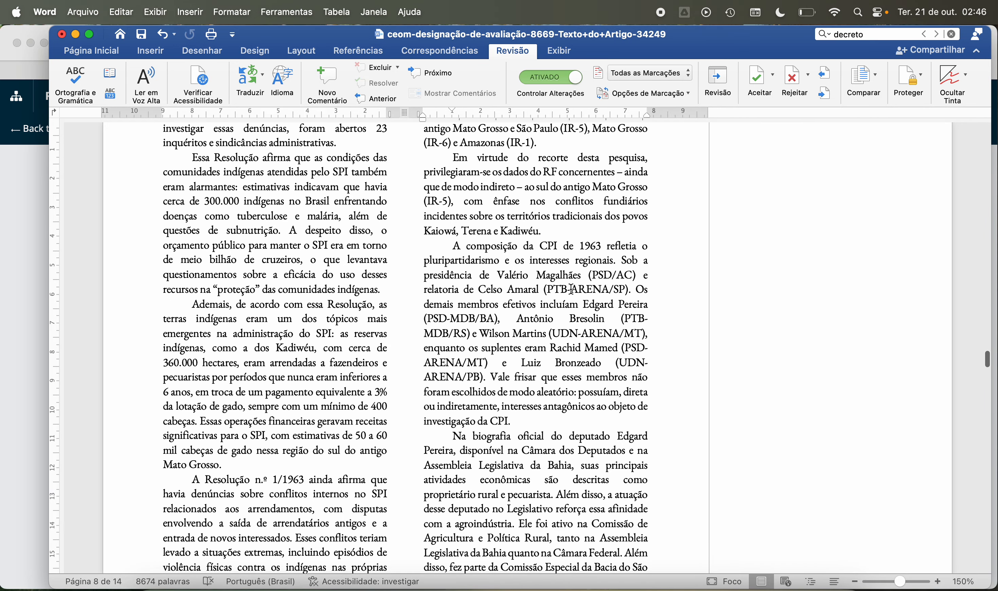
pyautogui.scroll(-3, 571, 289)
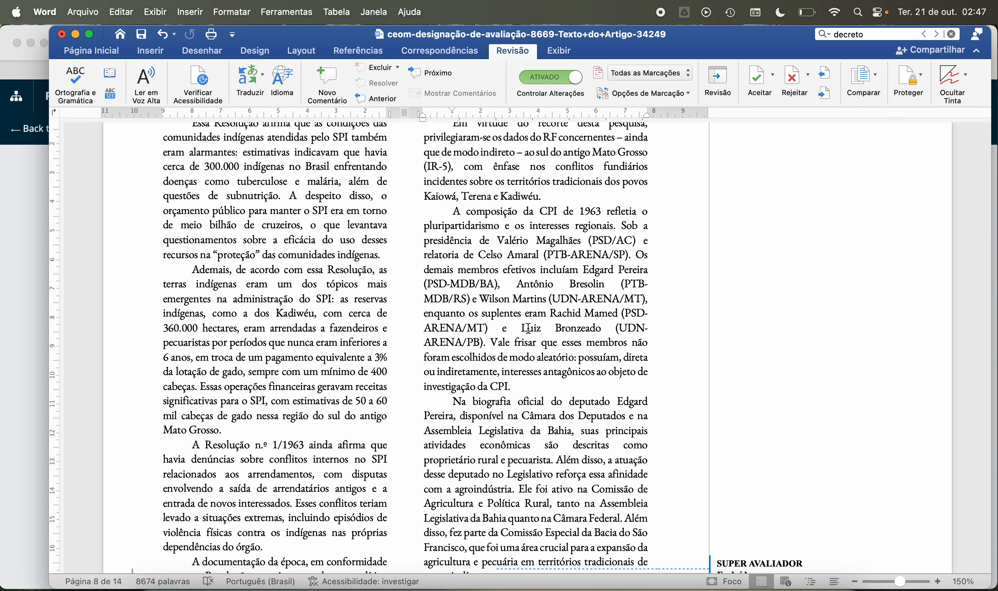
pyautogui.scroll(-1, 554, 365)
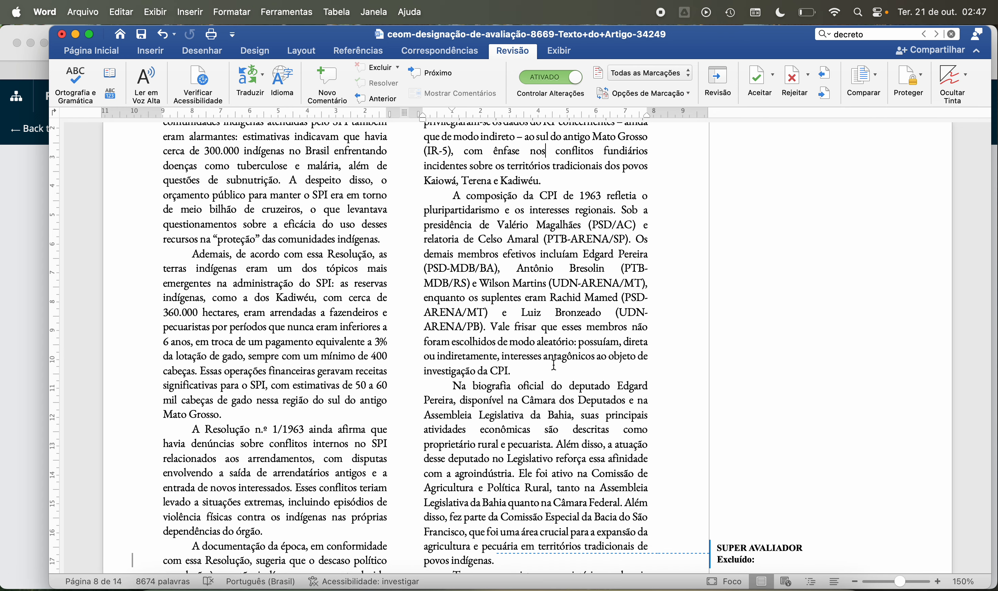
pyautogui.scroll(-3, 554, 365)
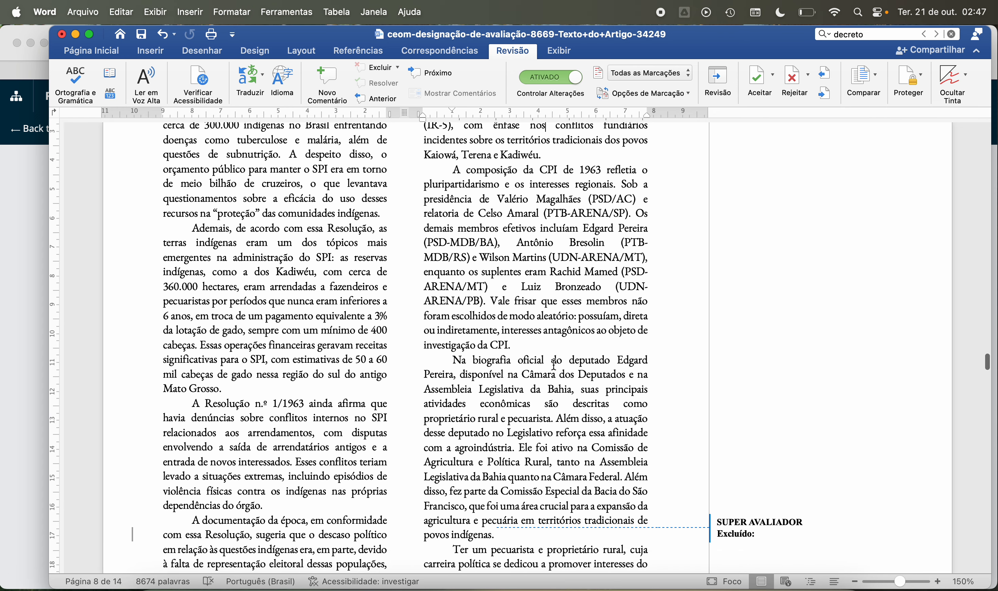
pyautogui.scroll(-4, 553, 365)
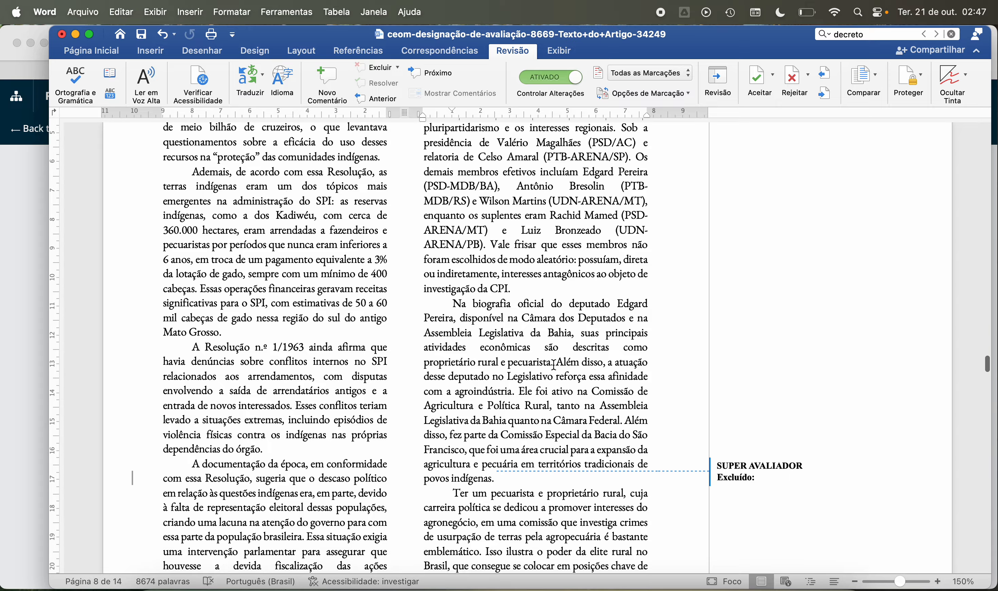
pyautogui.scroll(-3, 554, 365)
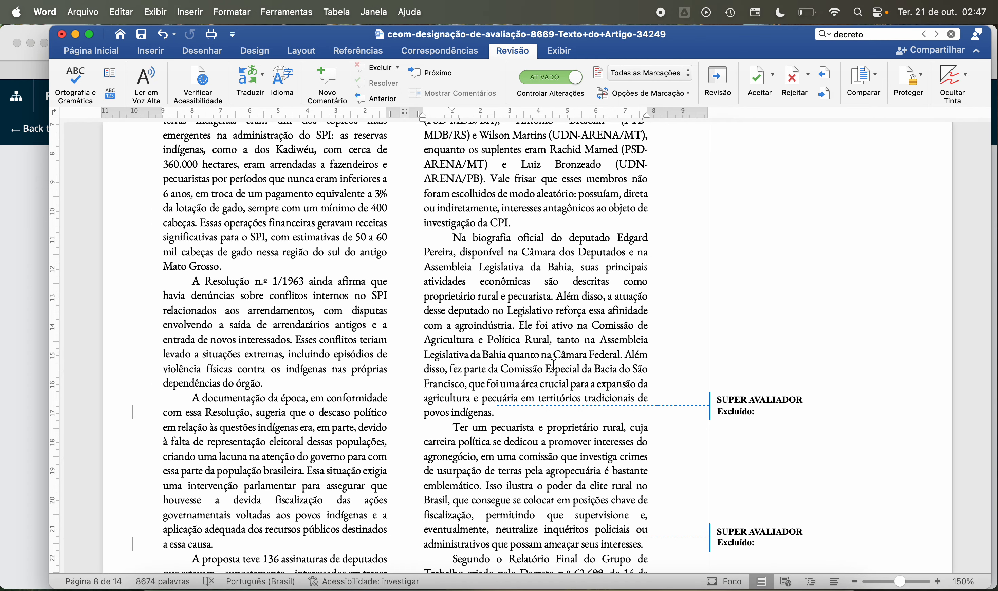
# Step: Read page 8's paragraphs on the deputy's agribusiness ties and the rural elite's power to neutralize inquiries
pyautogui.scroll(-1, 554, 365)
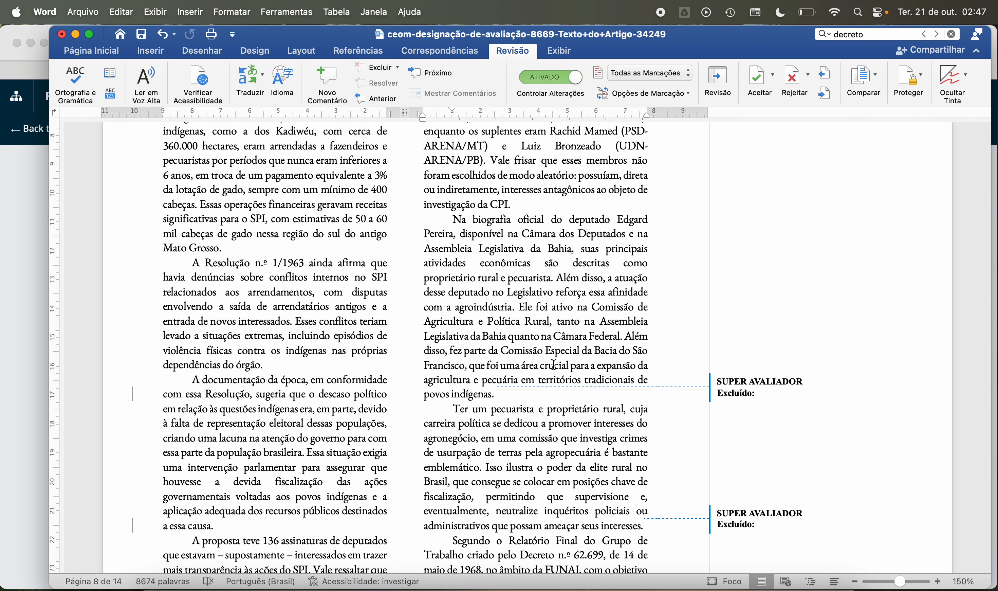
pyautogui.scroll(-1, 554, 365)
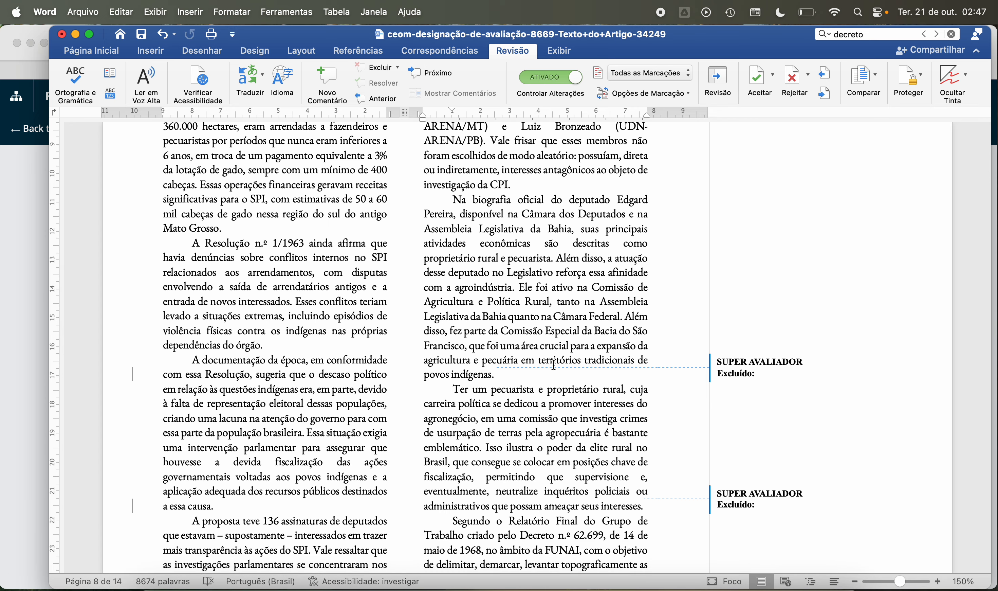
pyautogui.scroll(-1, 554, 364)
pyautogui.scroll(-1, 554, 365)
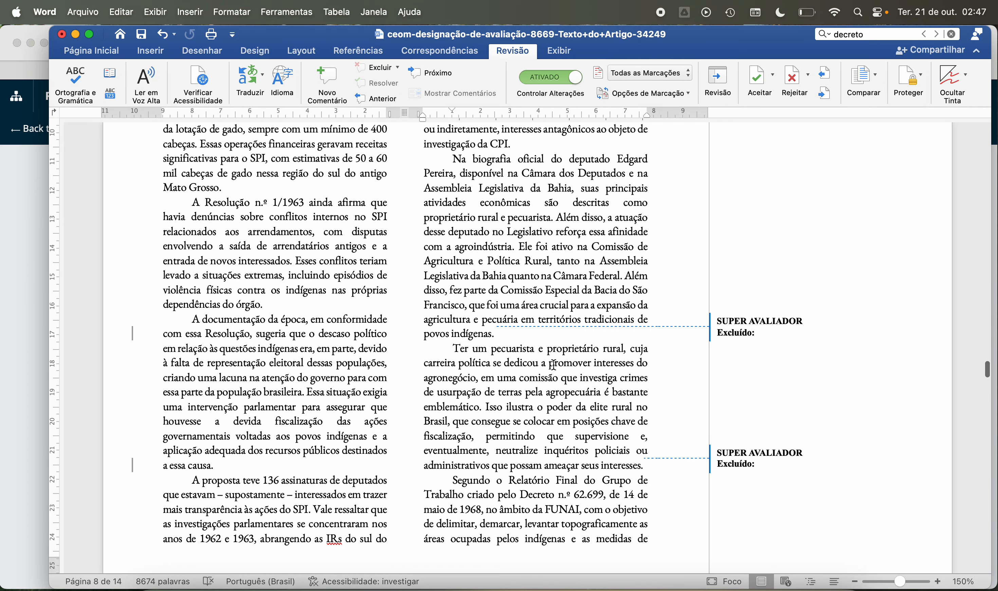
pyautogui.scroll(-1, 554, 364)
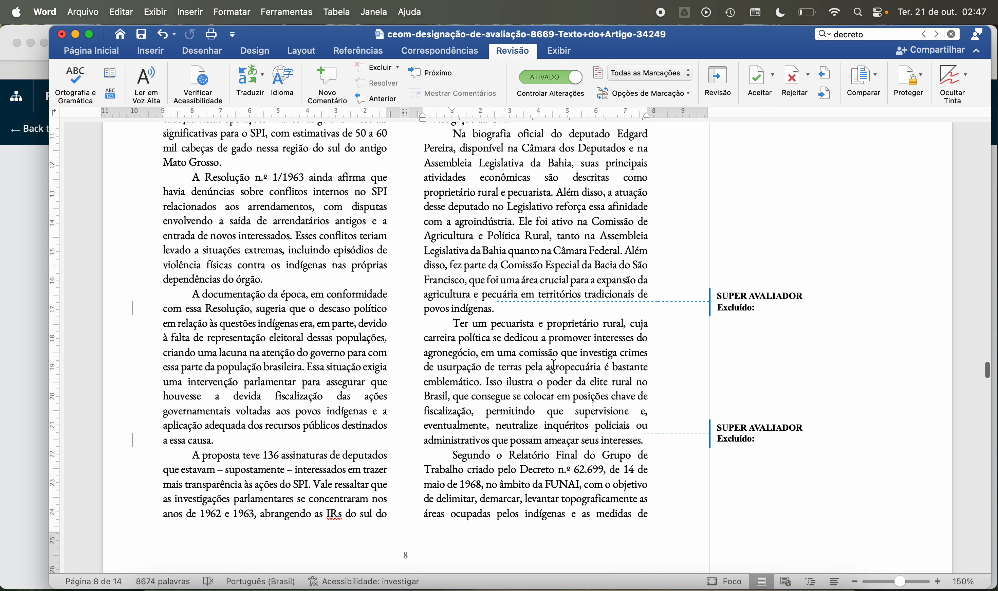
pyautogui.scroll(-3, 554, 364)
pyautogui.scroll(-2, 554, 364)
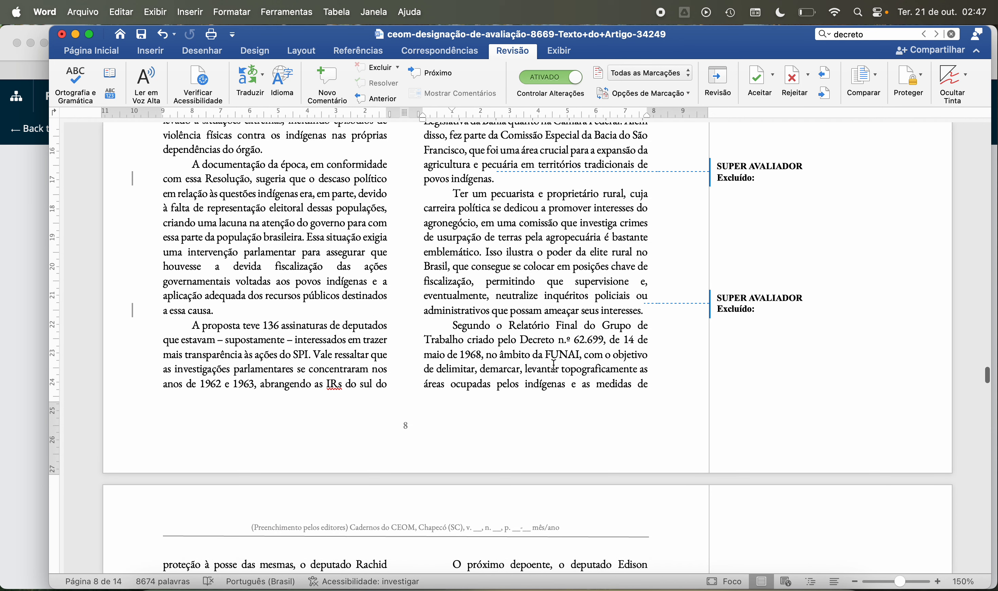
pyautogui.scroll(-1, 554, 365)
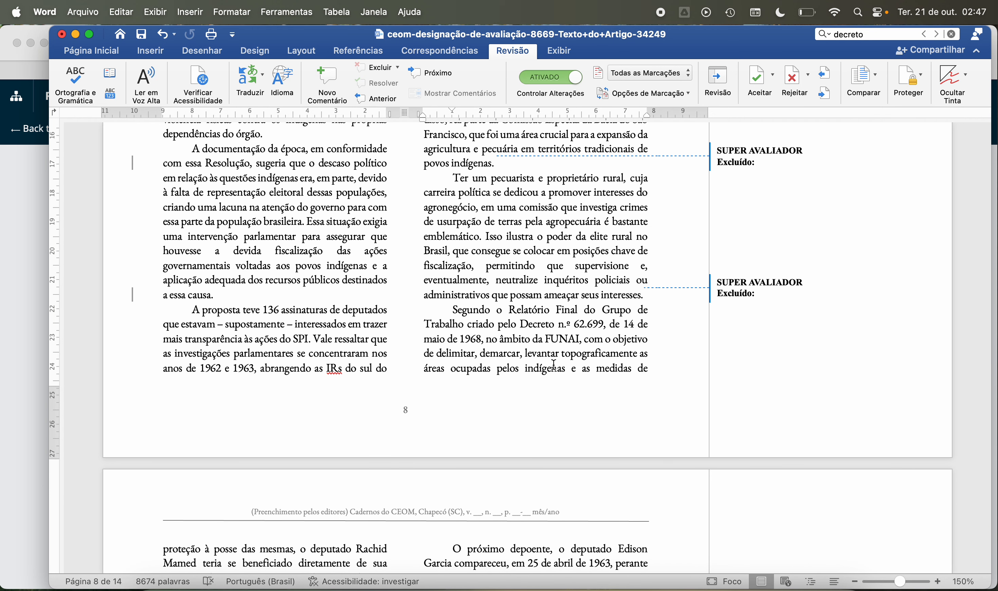
pyautogui.scroll(-1, 554, 364)
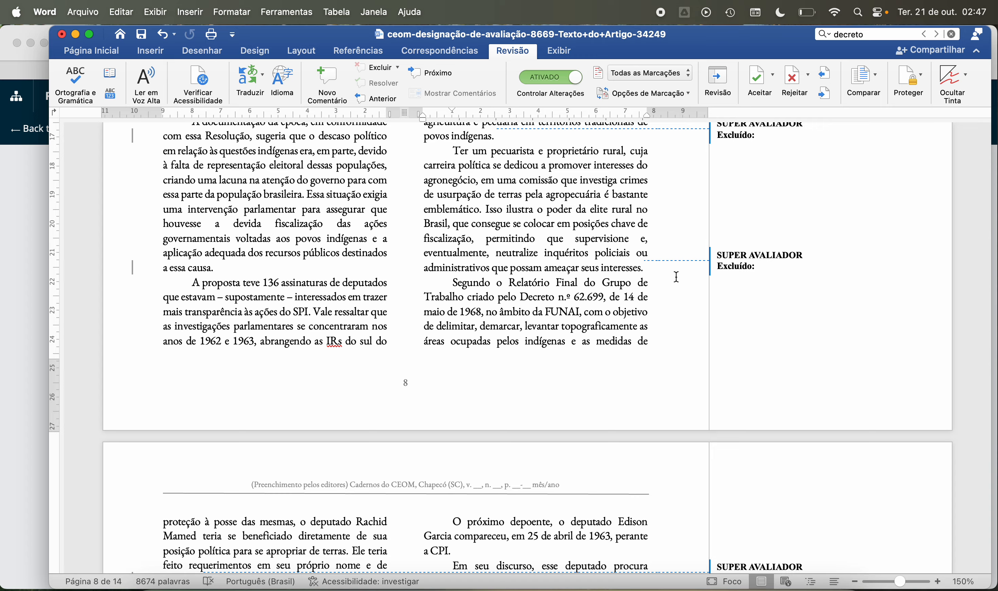
# Step: Read the paragraph on the Grupo de Trabalho's Relatório Final and Decreto n.º 62.699, from the end of page 8 onto page 9
pyautogui.moveTo(643, 268)
pyautogui.scroll(-5, 500, 230)
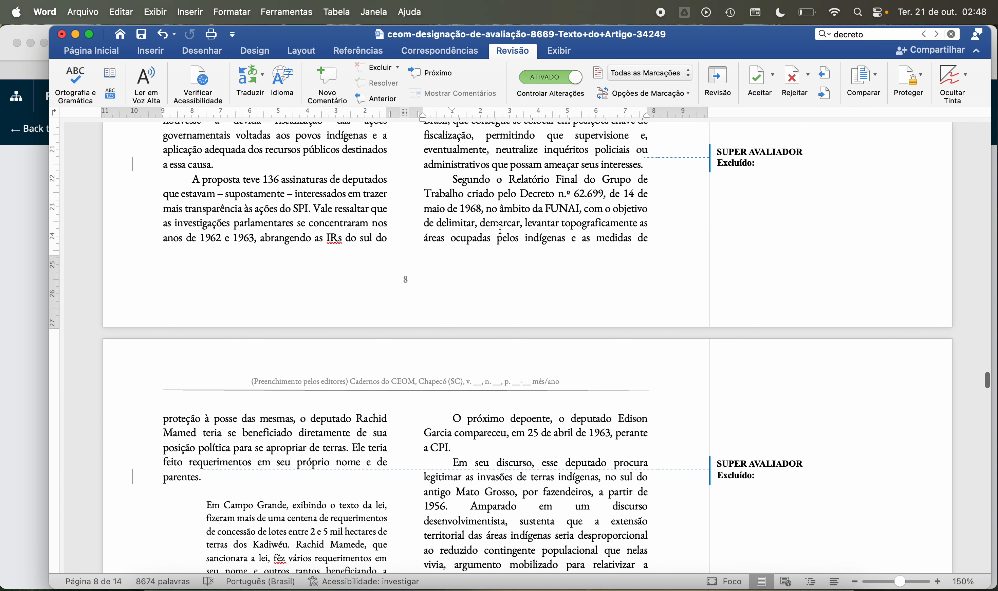
pyautogui.scroll(10, 500, 230)
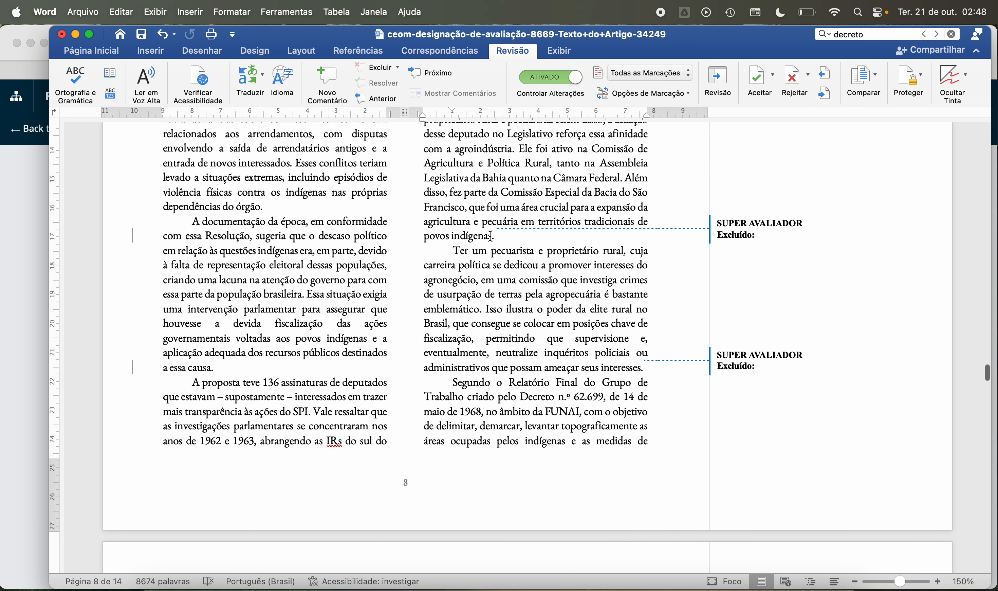
pyautogui.scroll(-6, 508, 279)
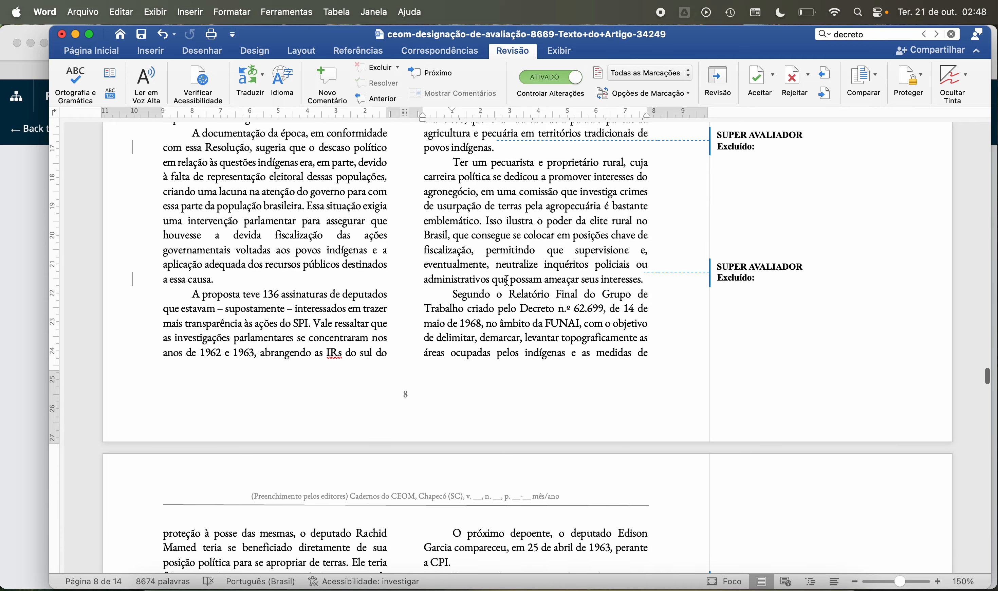
pyautogui.scroll(-4, 507, 279)
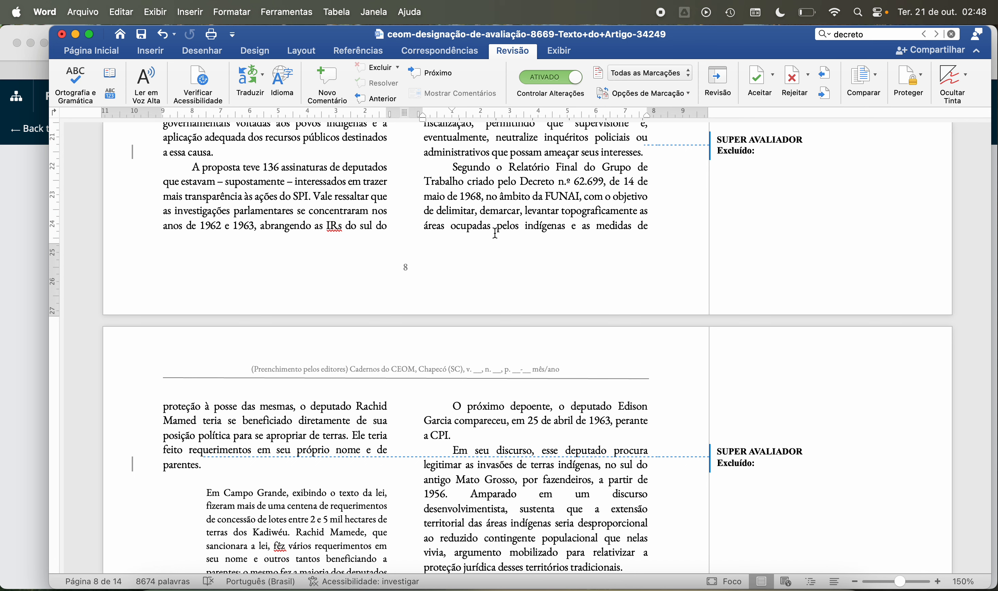
pyautogui.scroll(-3, 402, 298)
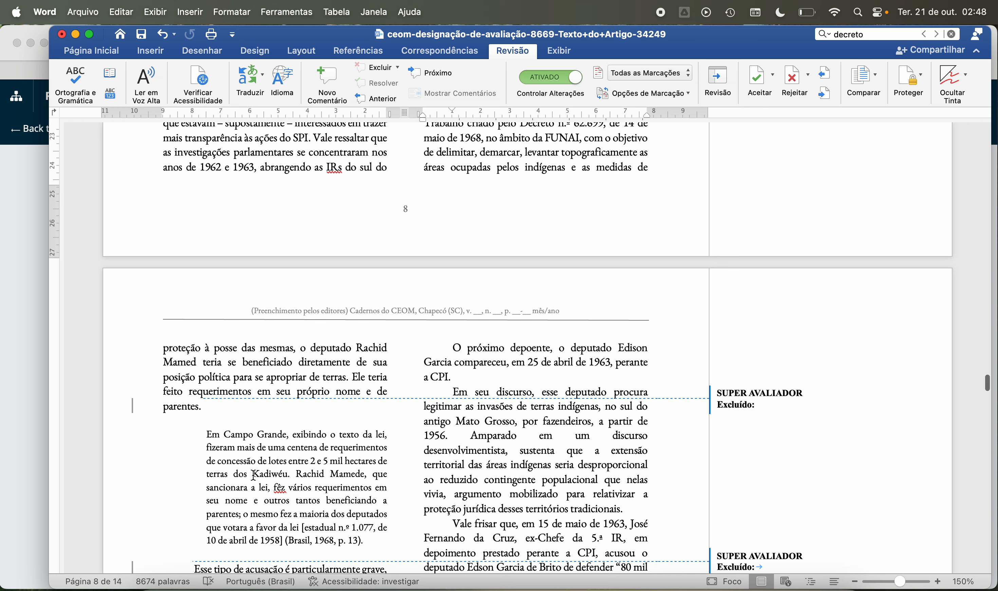
pyautogui.scroll(-1, 253, 475)
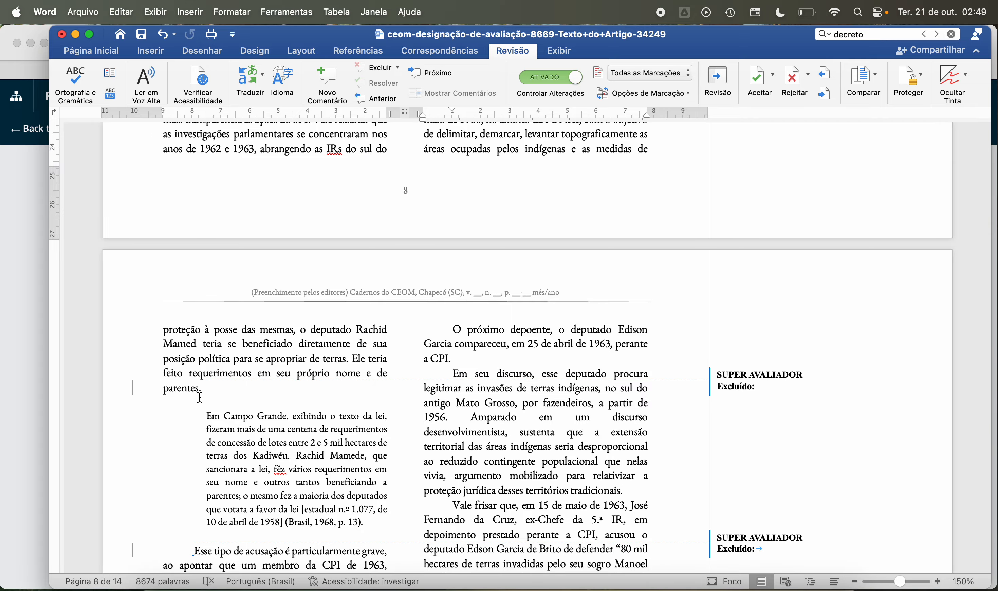
# Step: Compare page 9's opening paragraph with the block quotation cited as Brasil, 1968, p. 13, checking how the deputy's surname is spelled
pyautogui.click(192, 343)
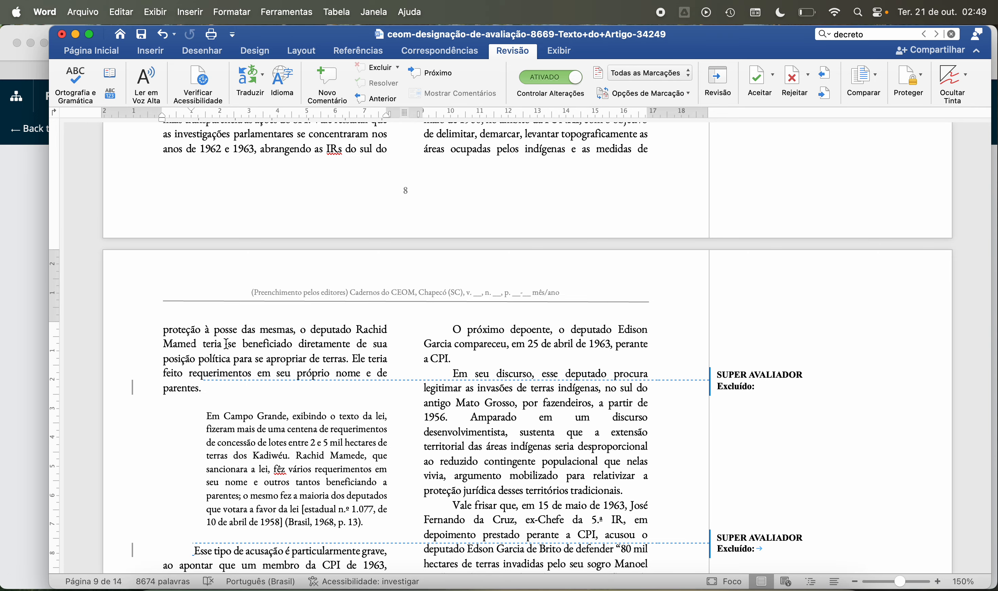
pyautogui.scroll(3, 226, 344)
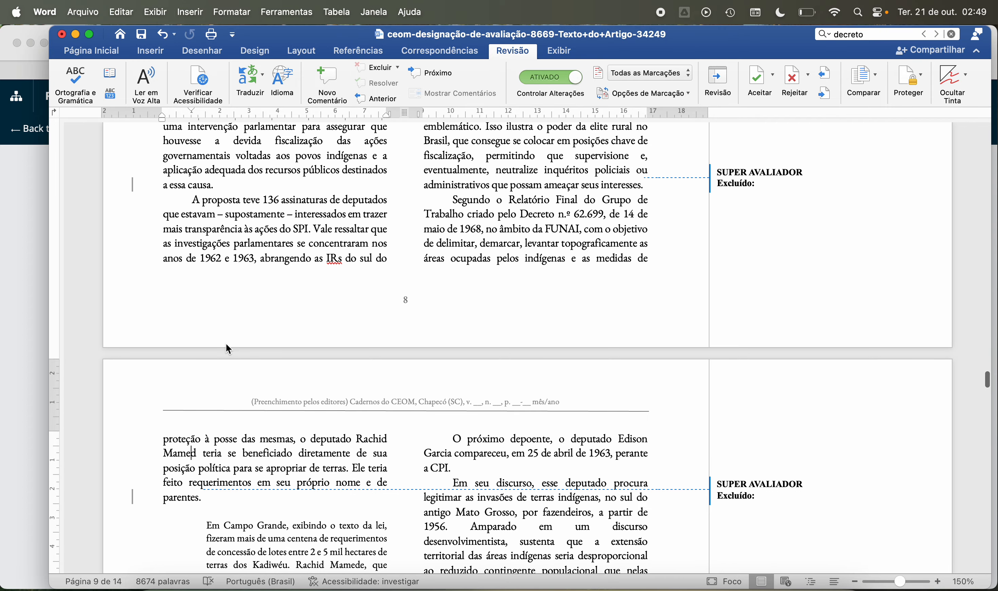
pyautogui.scroll(-3, 227, 344)
pyautogui.scroll(1, 268, 351)
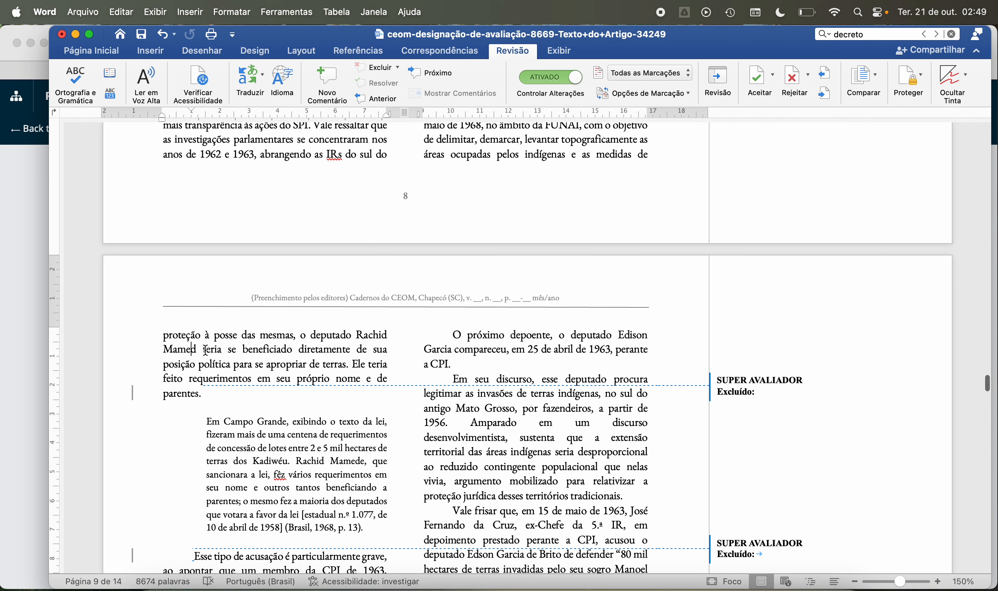
pyautogui.scroll(-3, 253, 356)
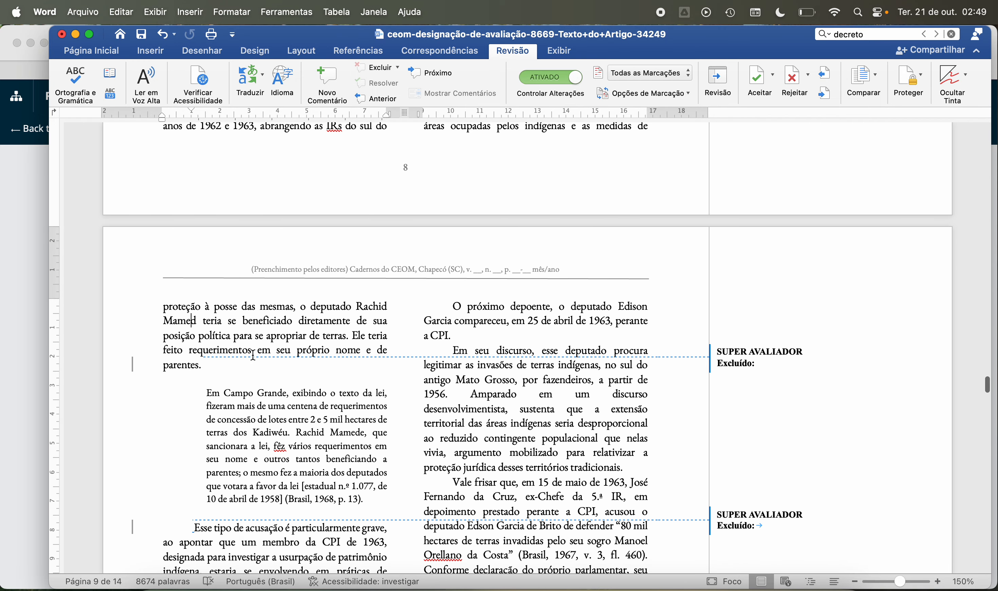
pyautogui.scroll(-5, 254, 355)
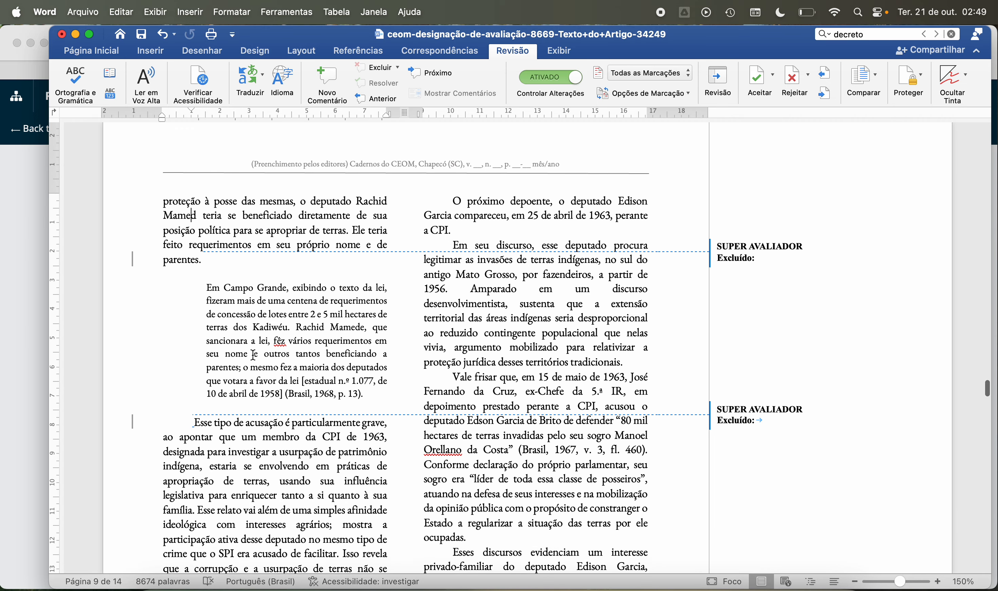
pyautogui.scroll(-2, 253, 355)
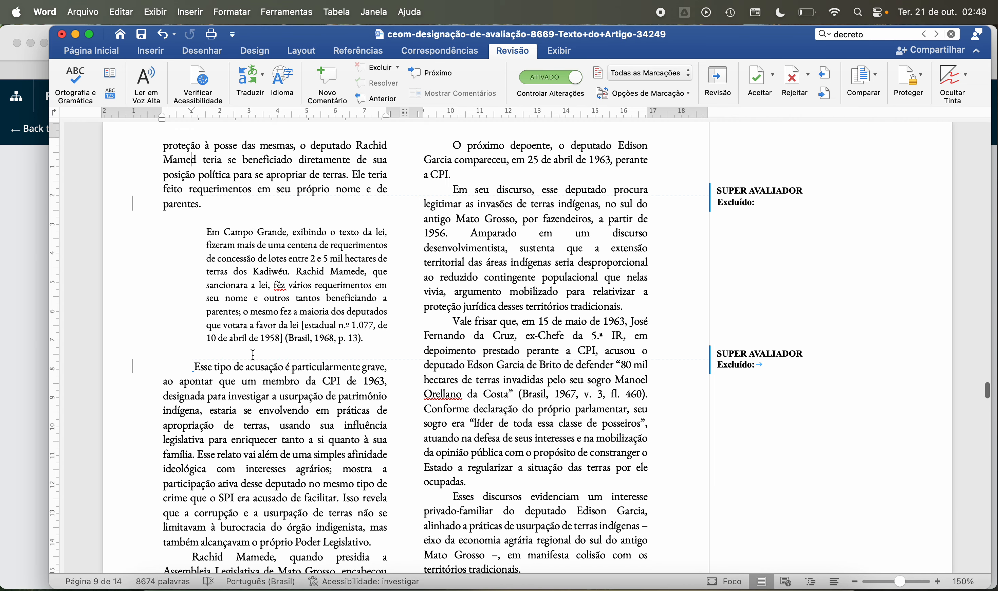
pyautogui.scroll(-1, 253, 356)
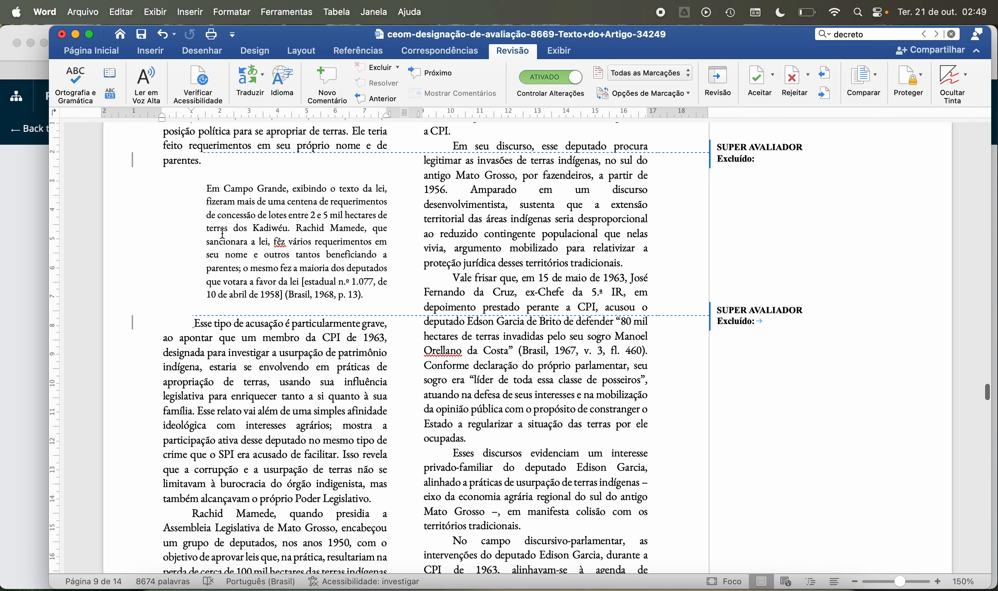
pyautogui.scroll(2, 239, 239)
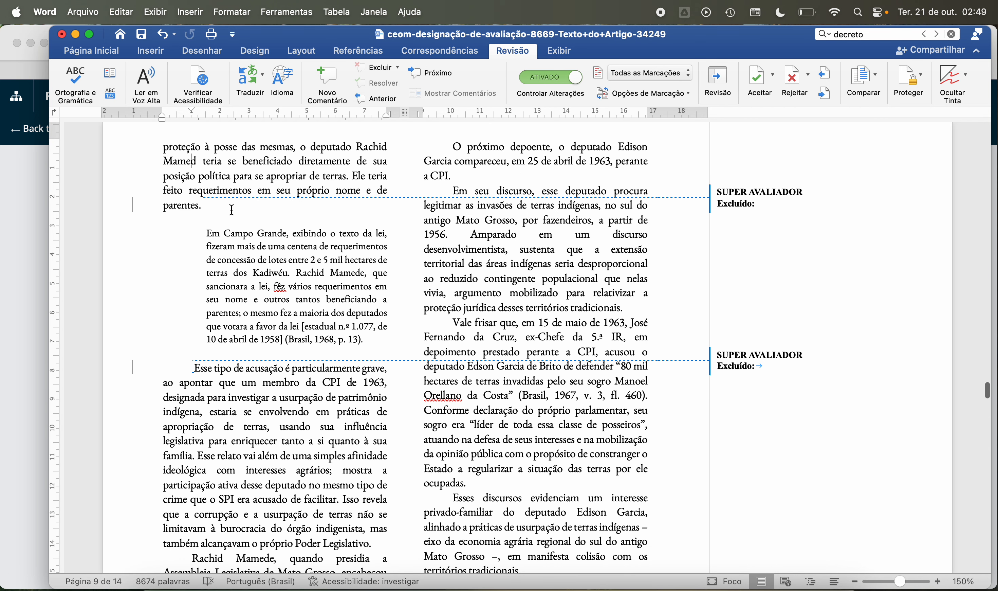
# Step: Copy the deputy's name from page 9's opening paragraph and search for "Rachid Mamed" on Google in a new Safari tab
pyautogui.moveTo(356, 146); pyautogui.dragTo(197, 158)
pyautogui.press('super+c')
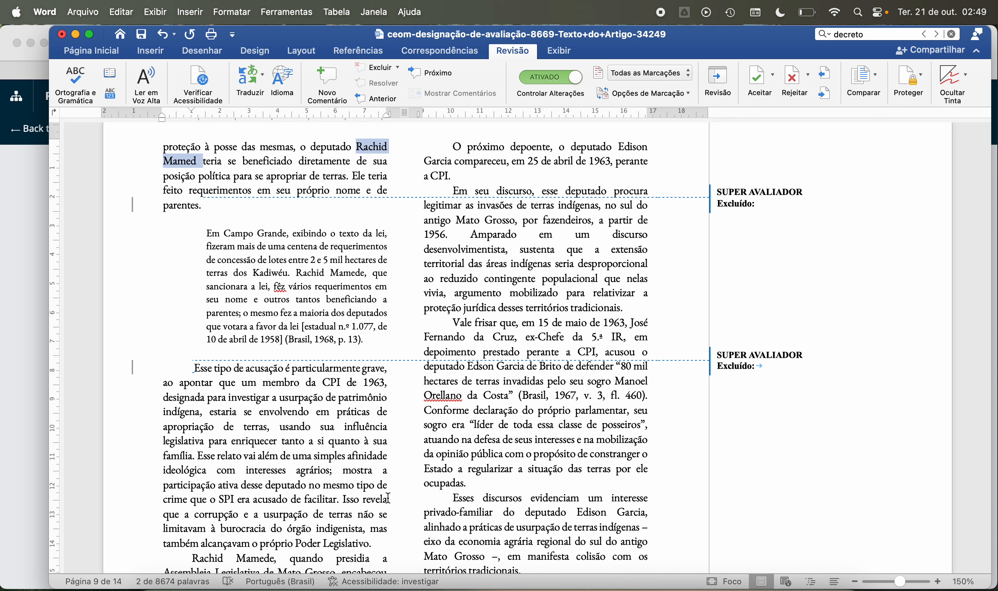
pyautogui.click(255, 582)
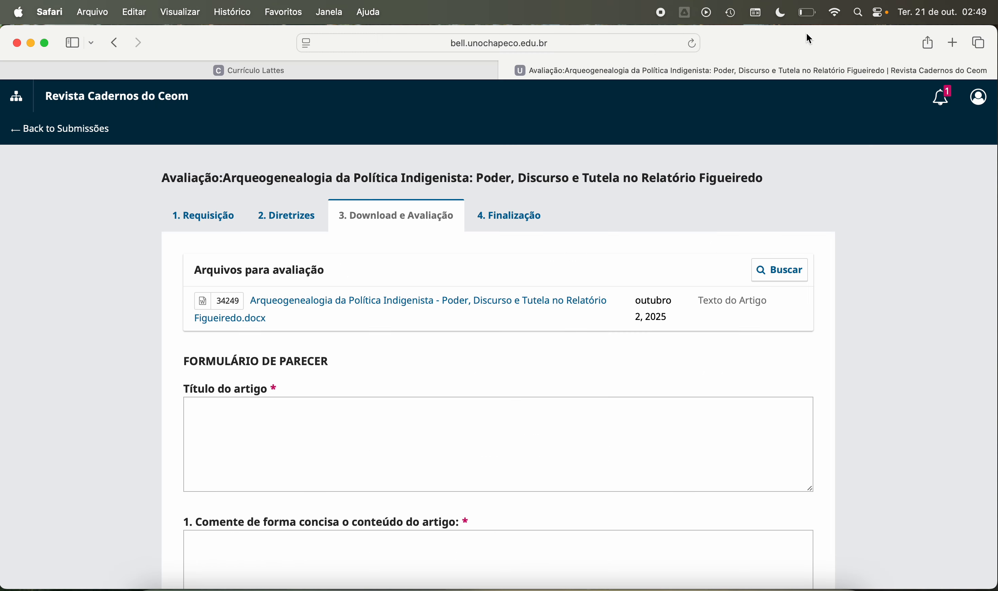
pyautogui.click(954, 44)
pyautogui.press('super+v')
pyautogui.press('Return')
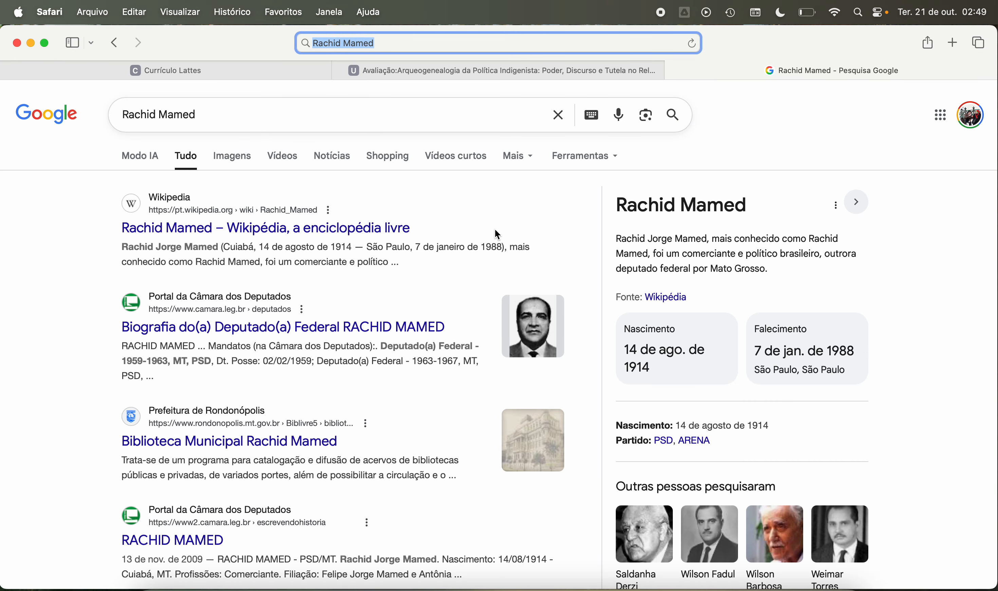
# Step: Search Google for the alternative spelling "Rachid Mamede" and look through the results for the deputy
pyautogui.click(205, 117)
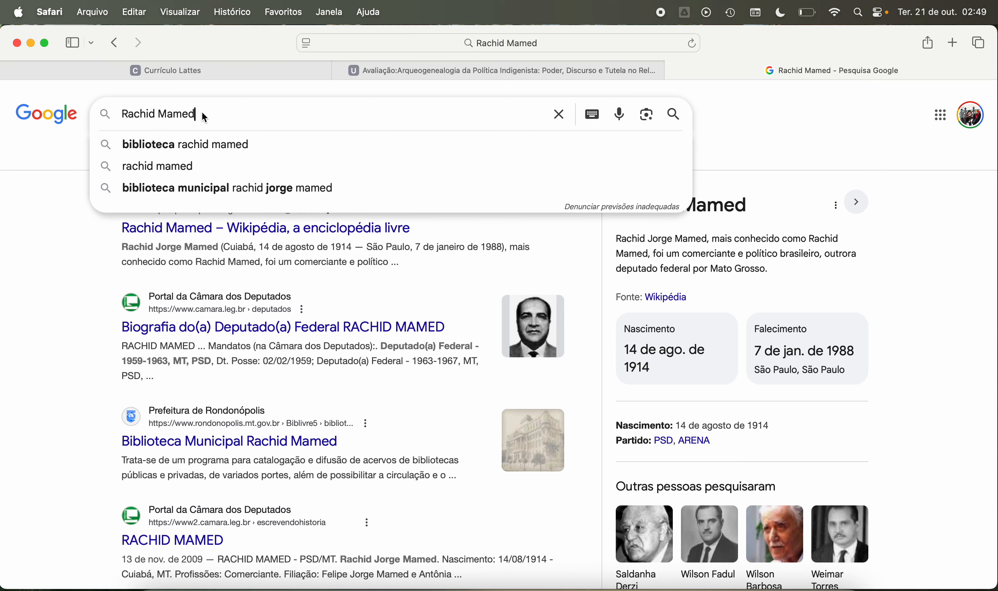
pyautogui.write('e')
pyautogui.press('Return')
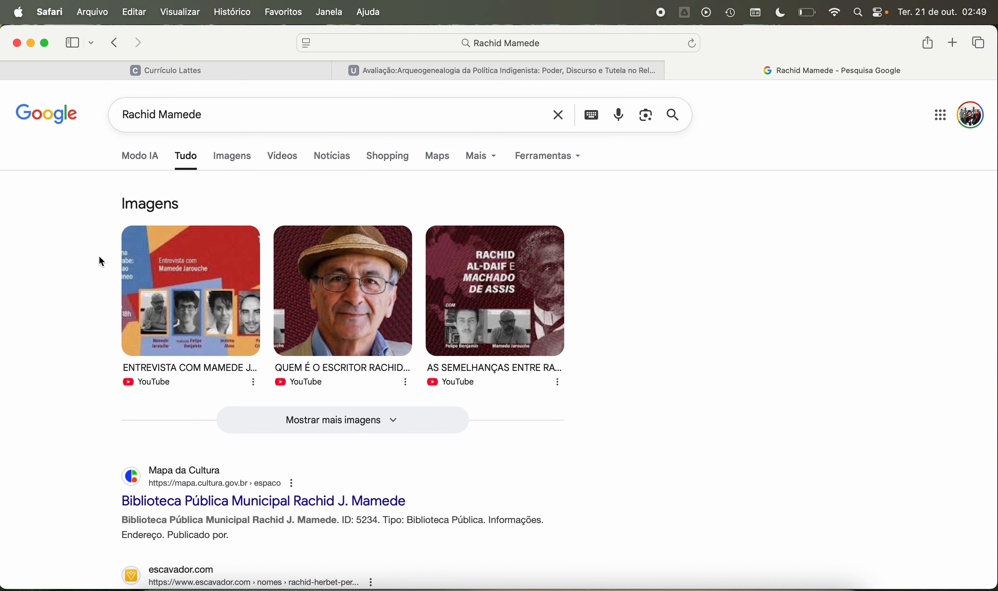
pyautogui.scroll(-4, 91, 270)
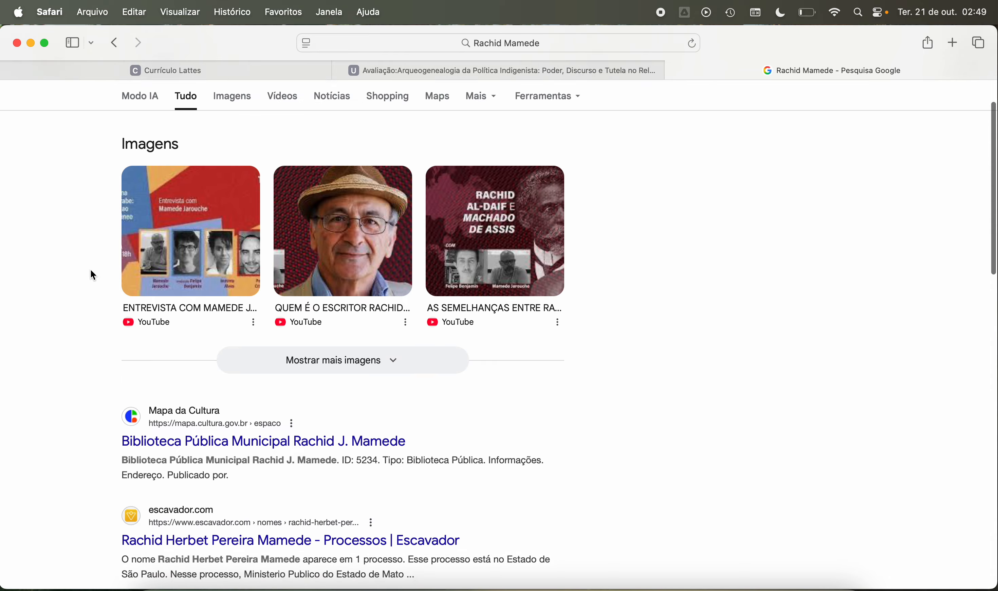
pyautogui.scroll(-9, 91, 274)
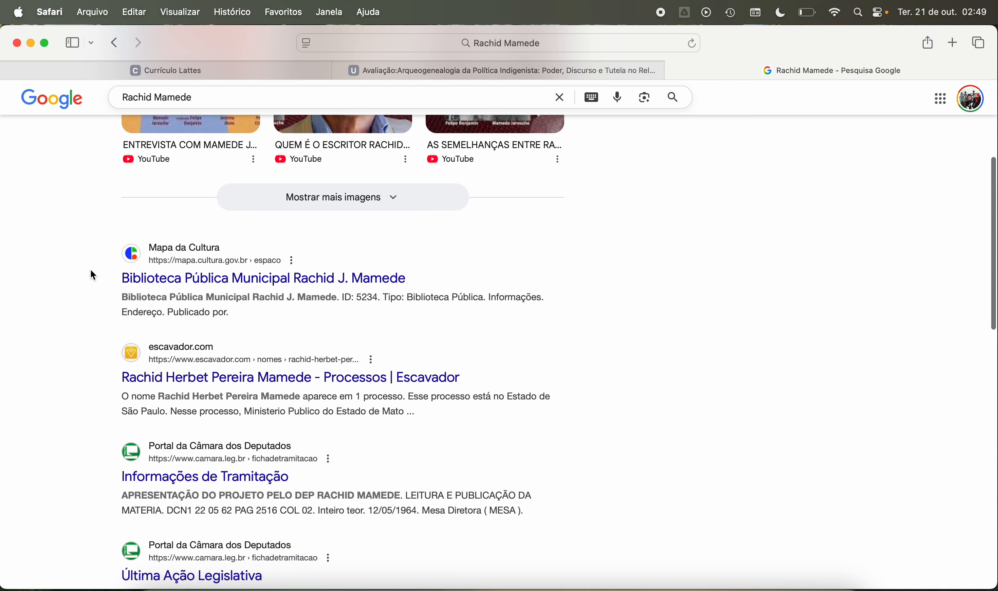
pyautogui.scroll(-1, 91, 270)
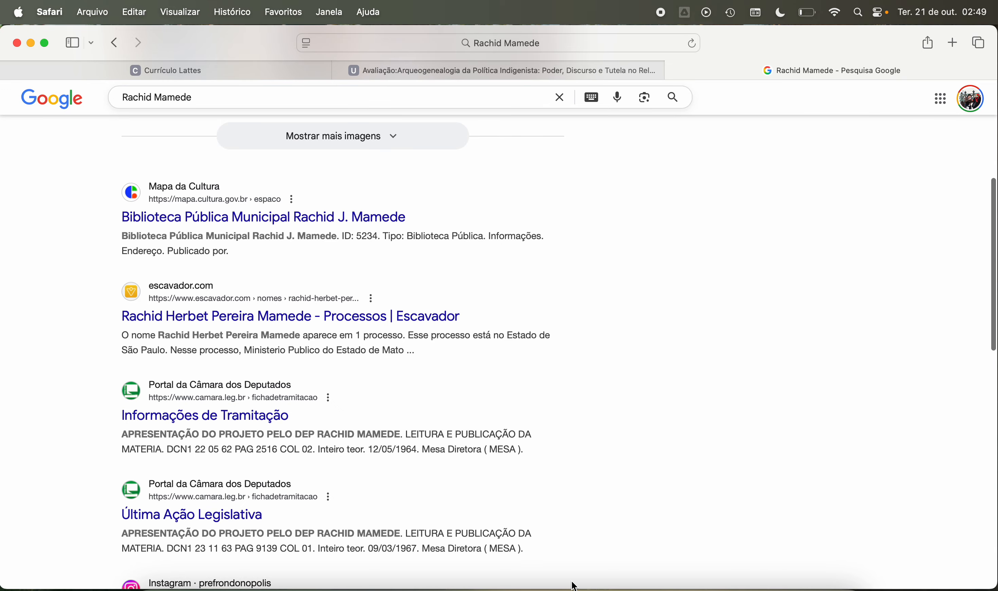
# Step: Return to the article in Word and read page 9's paragraphs on the accusation against the CPI member and the Kadiwéu land laws
pyautogui.click(621, 587)
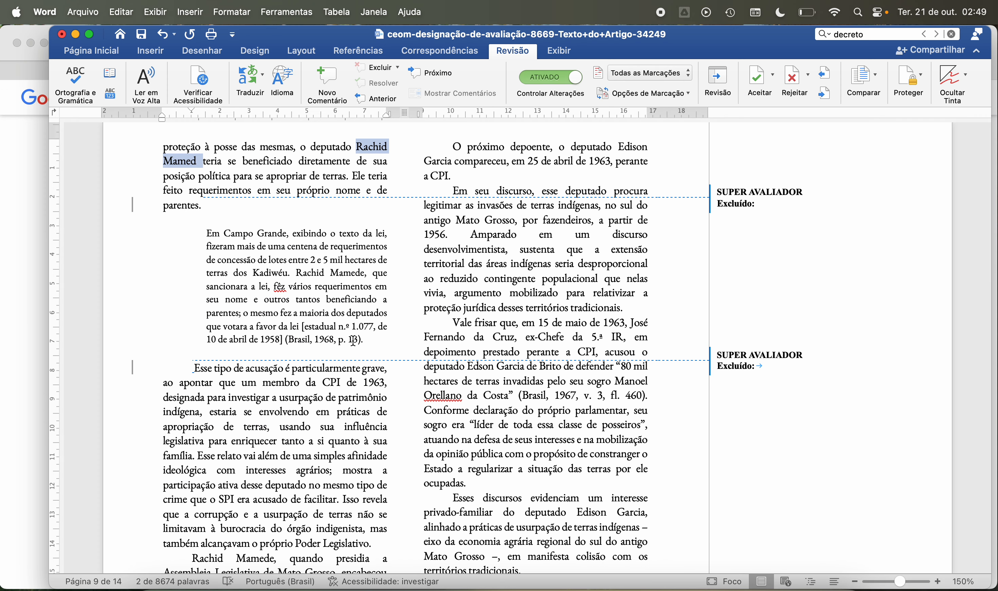
pyautogui.click(231, 172)
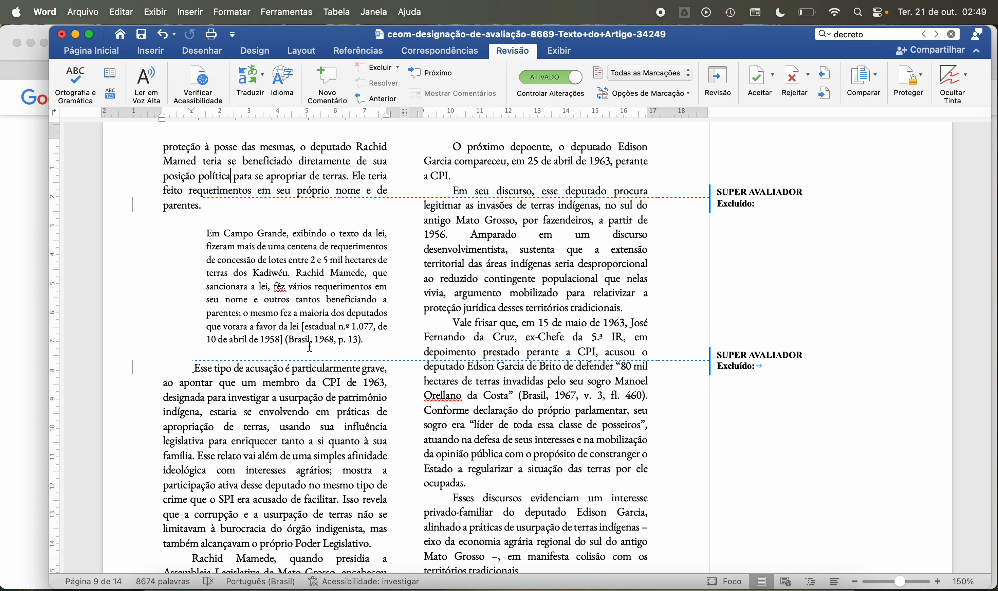
pyautogui.scroll(-5, 286, 345)
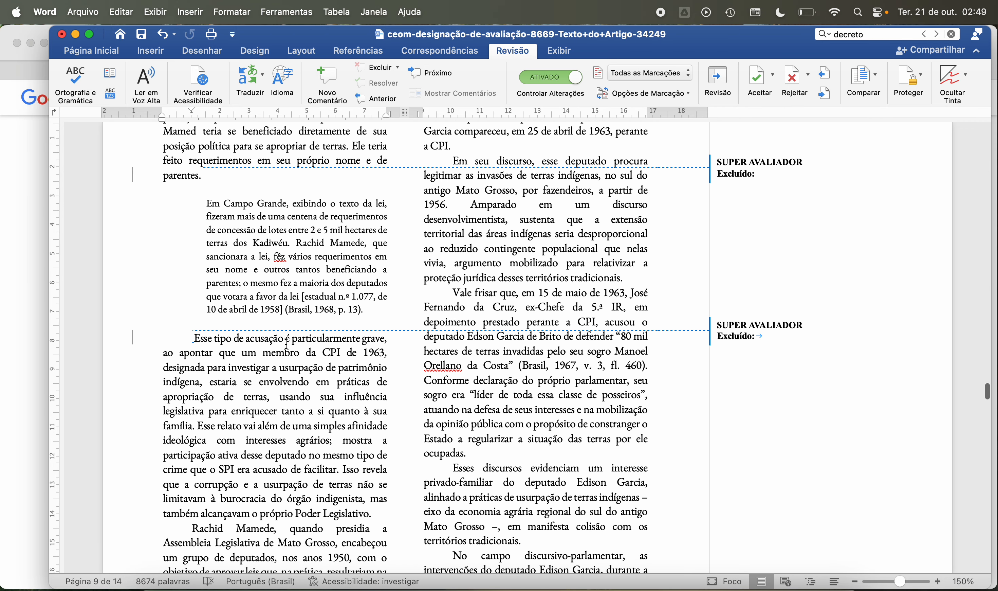
pyautogui.scroll(-2, 286, 344)
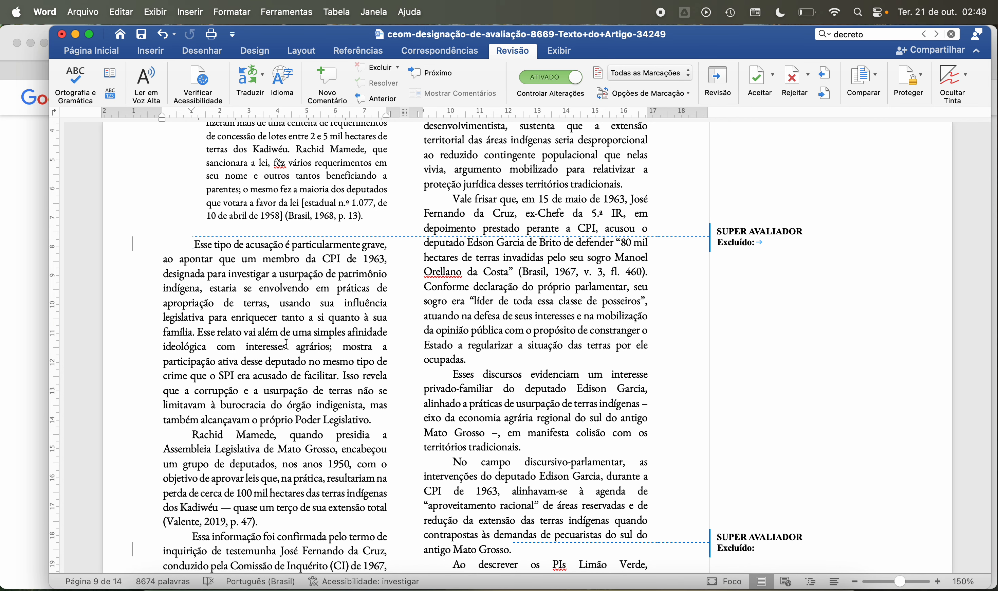
pyautogui.scroll(-3, 287, 344)
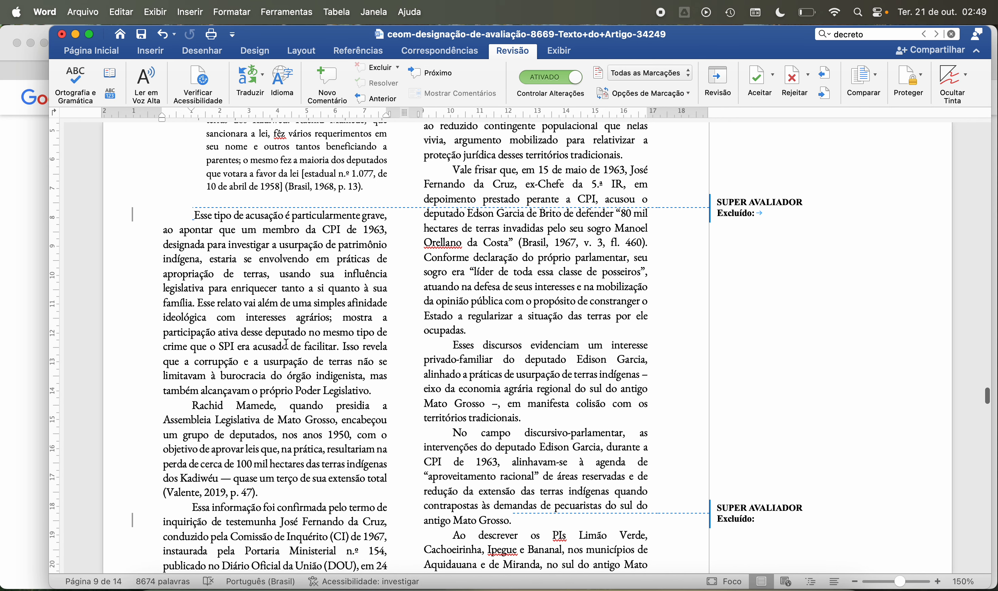
pyautogui.scroll(-2, 286, 344)
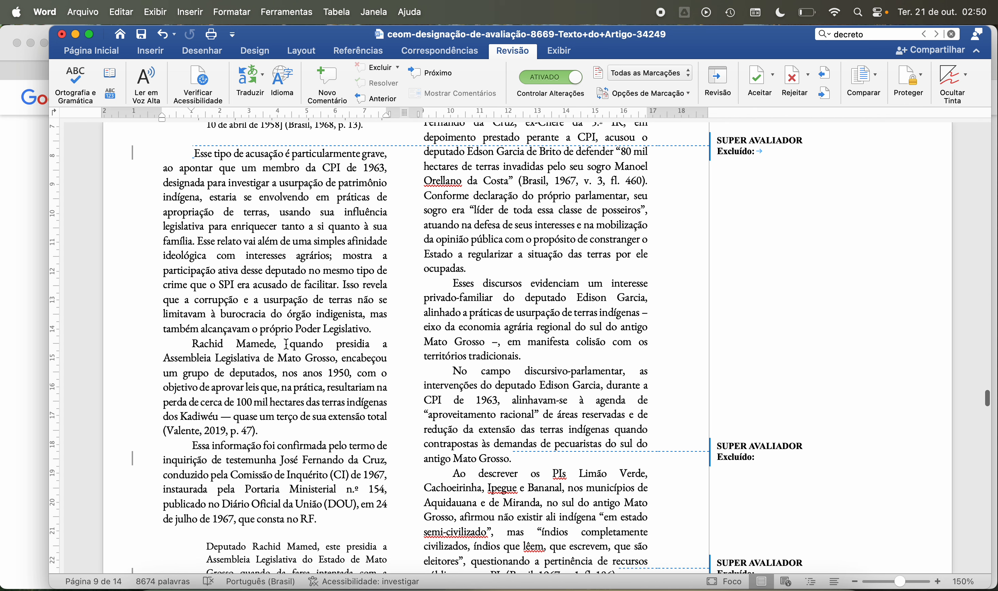
# Step: Read page 9's paragraphs on the accusation against the CPI member, the Kadiwéu land laws and the witness inquiry of the 1967 Comissão de Inquérito
pyautogui.scroll(-3, 259, 255)
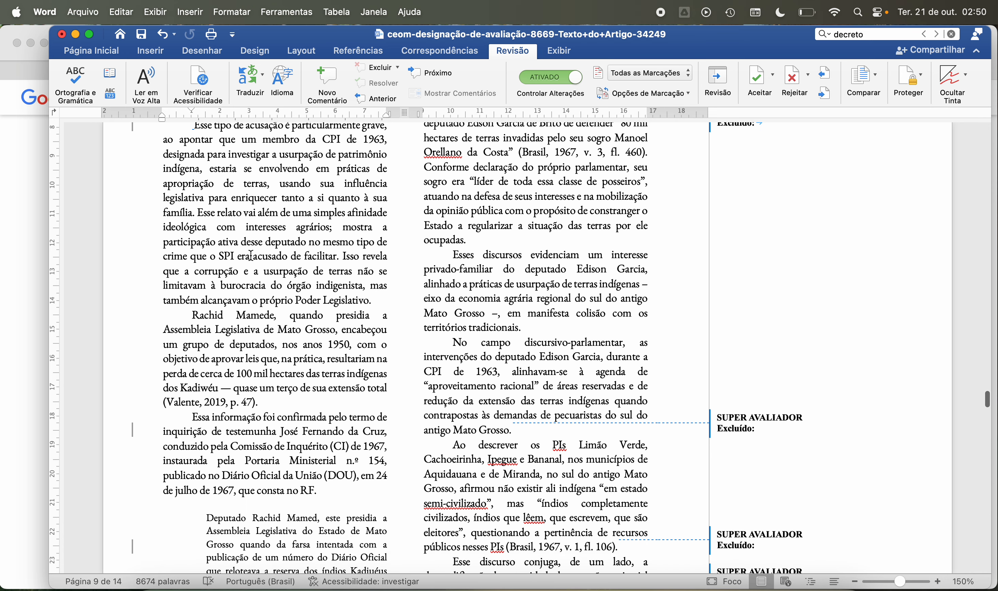
pyautogui.scroll(-2, 251, 256)
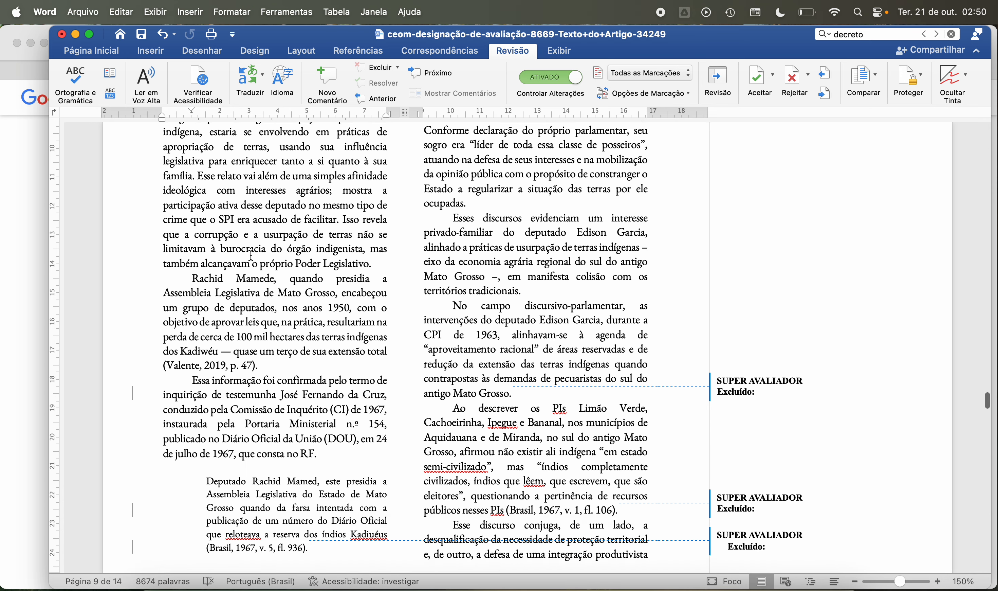
pyautogui.scroll(-1, 243, 235)
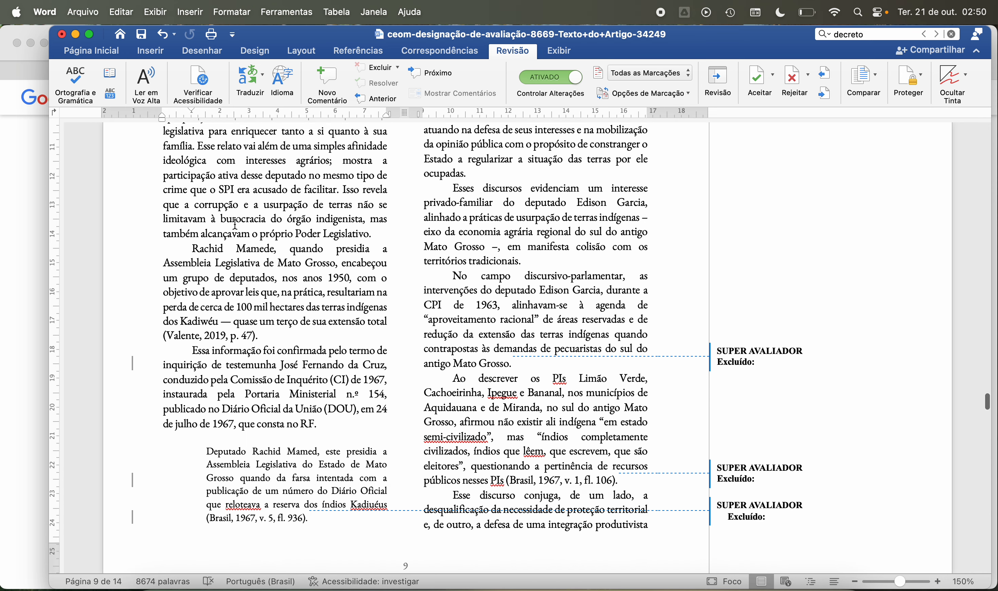
pyautogui.scroll(6, 248, 236)
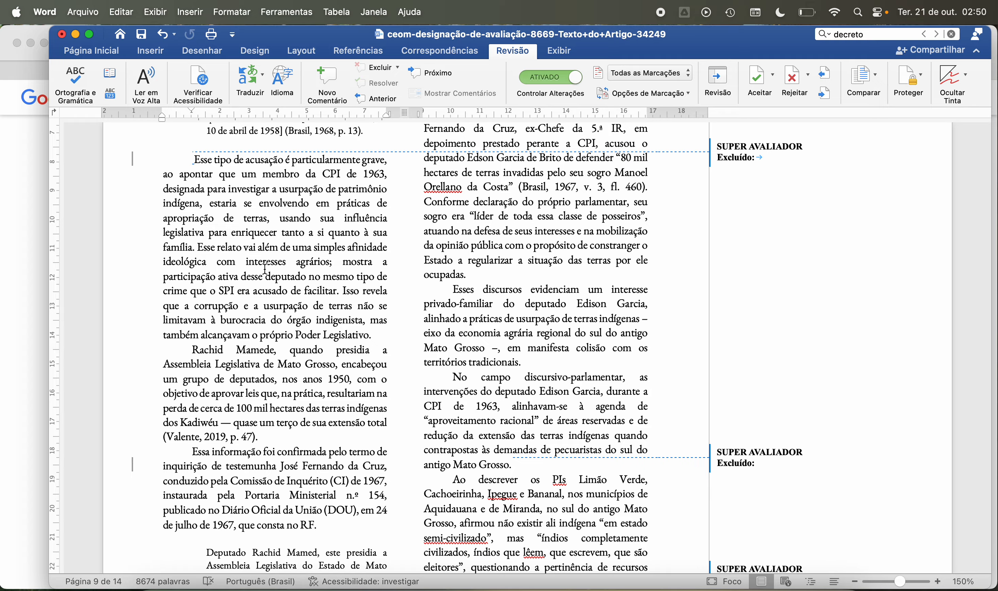
pyautogui.scroll(-5, 252, 291)
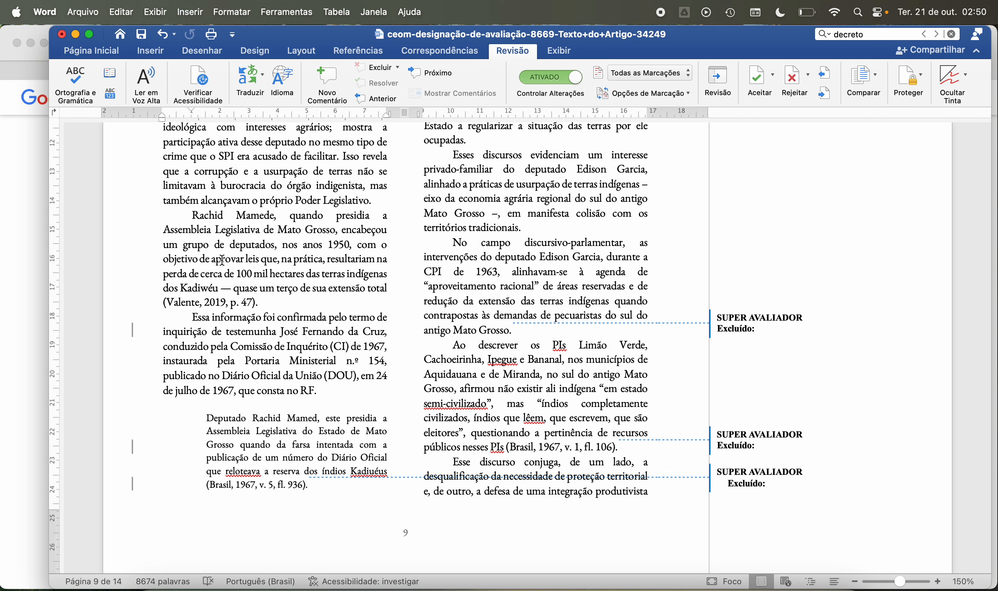
pyautogui.scroll(-2, 222, 260)
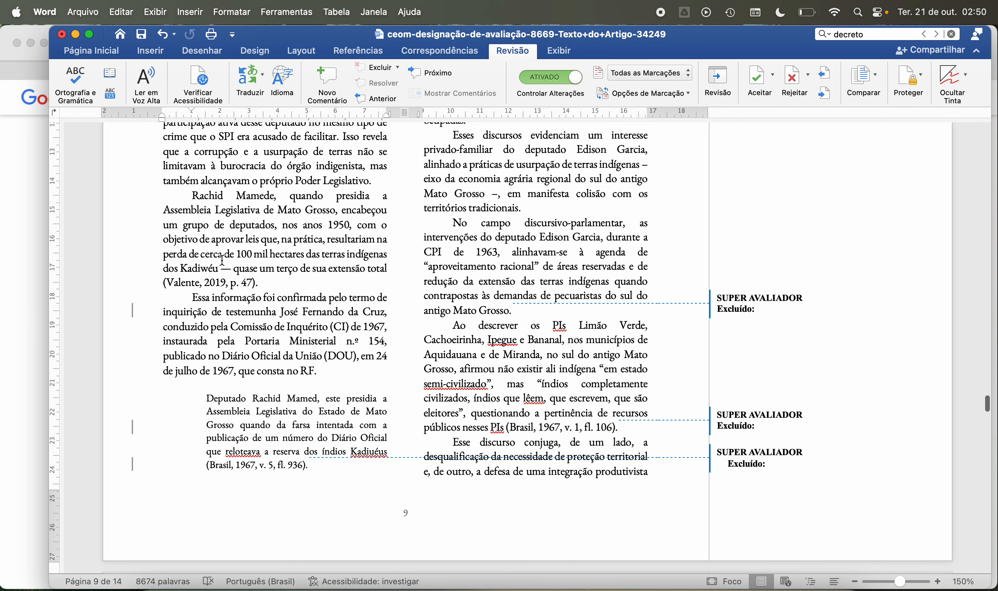
pyautogui.scroll(-1, 222, 260)
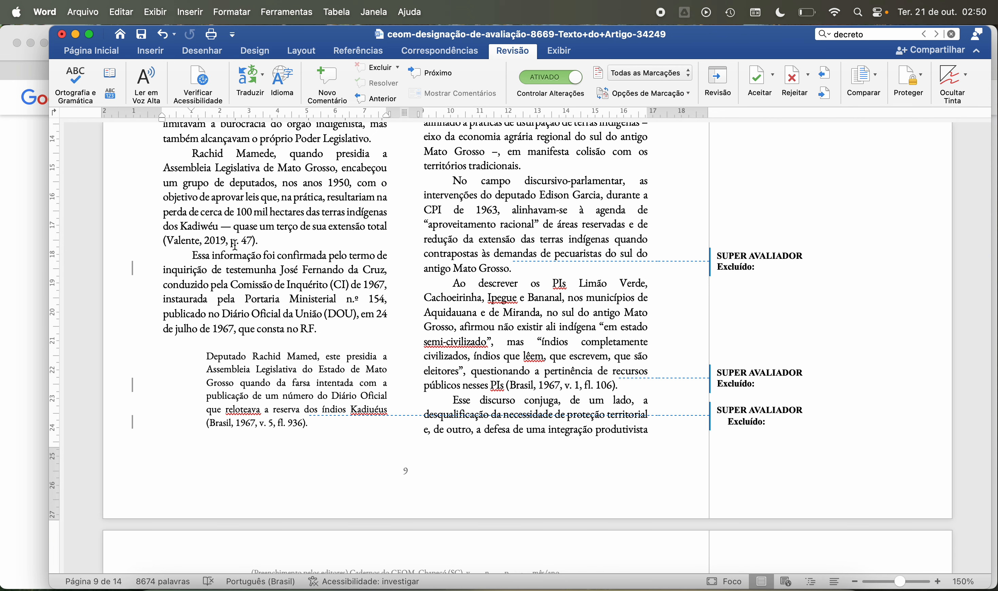
pyautogui.scroll(-1, 293, 278)
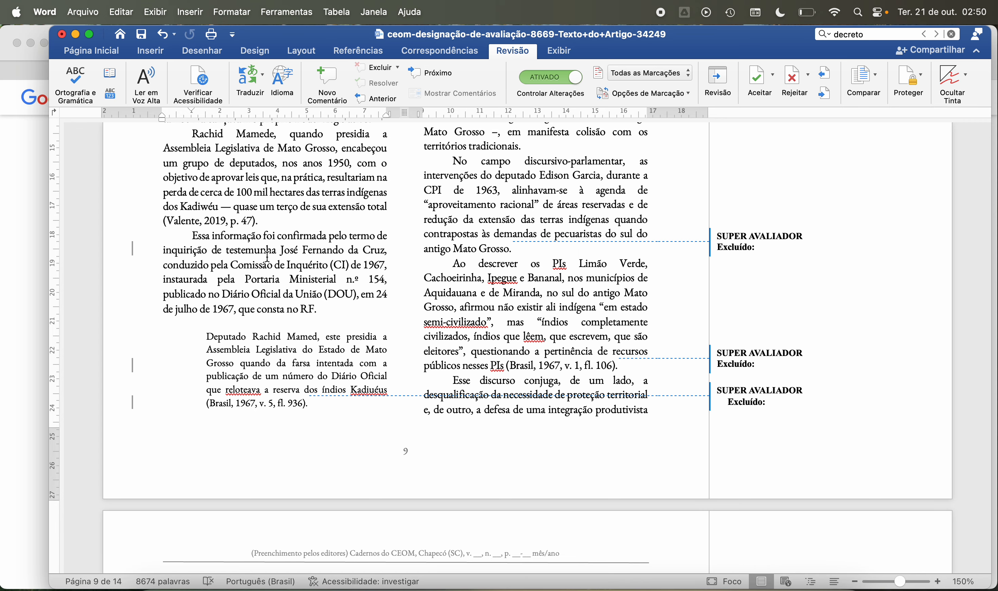
pyautogui.scroll(-2, 268, 256)
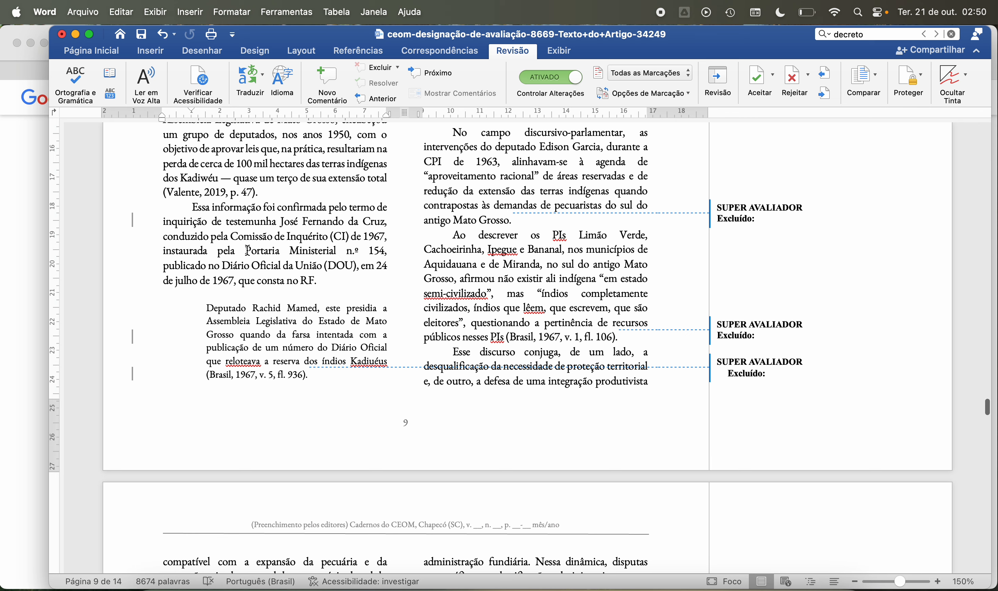
# Step: Check the reference list for Portaria Ministerial n.º 154 and attach the comment "Incluir nas referências." to its mention, including the DOU date, on page 9
pyautogui.moveTo(248, 250); pyautogui.dragTo(235, 280)
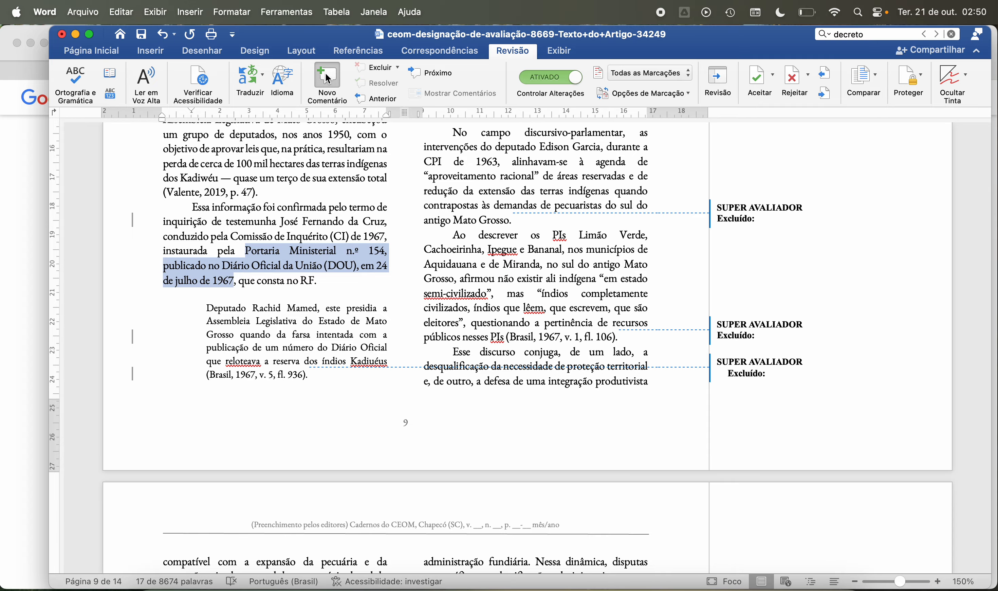
pyautogui.scroll(10, 410, 191)
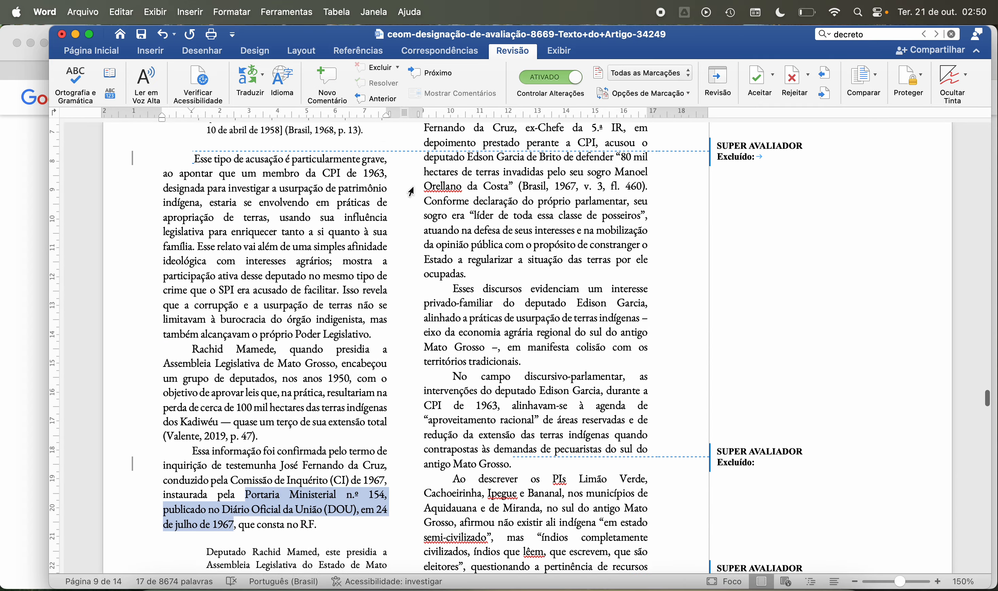
pyautogui.scroll(-5, 411, 191)
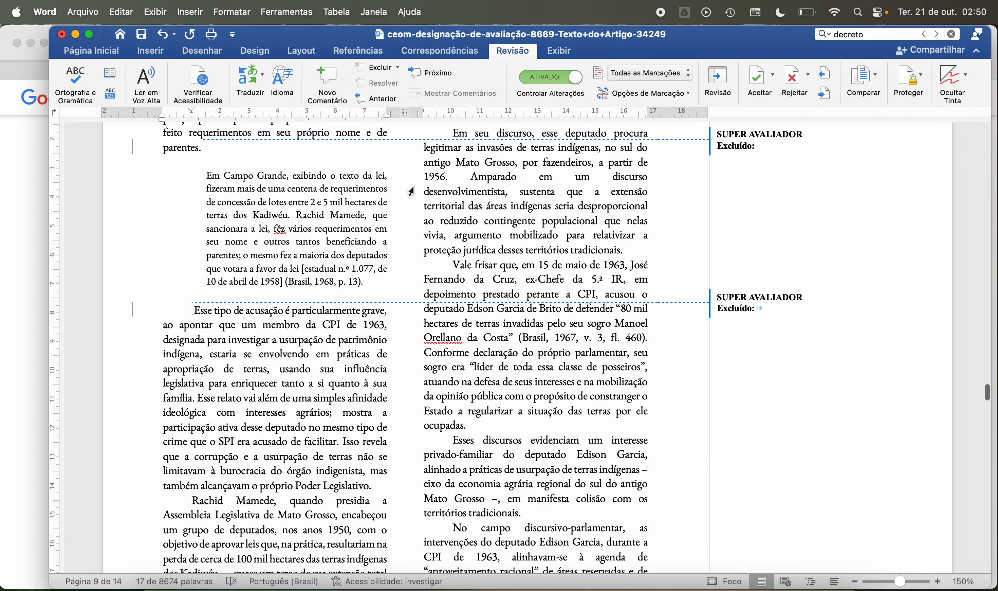
pyautogui.scroll(-6, 410, 192)
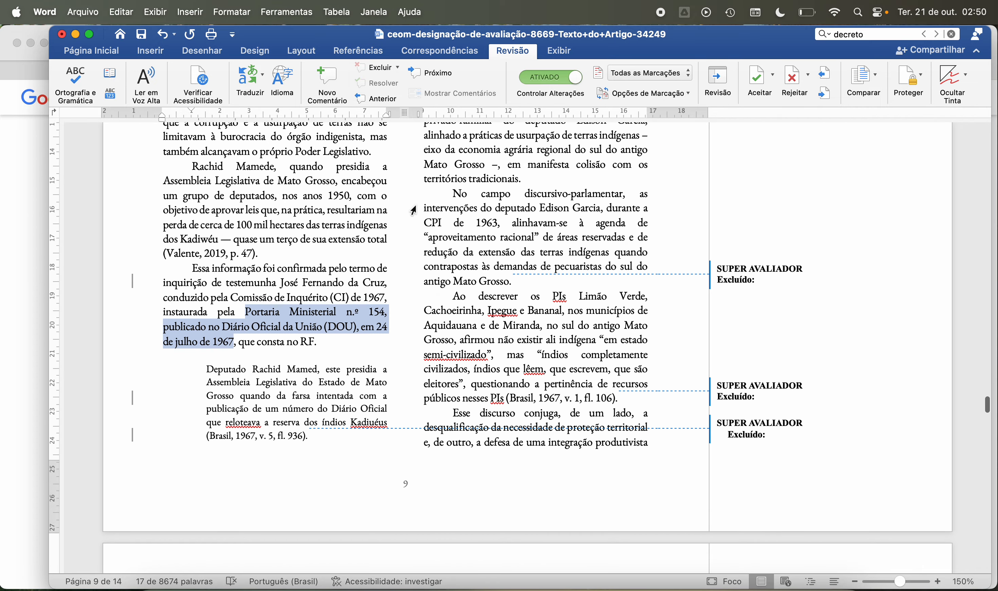
pyautogui.scroll(-20, 470, 281)
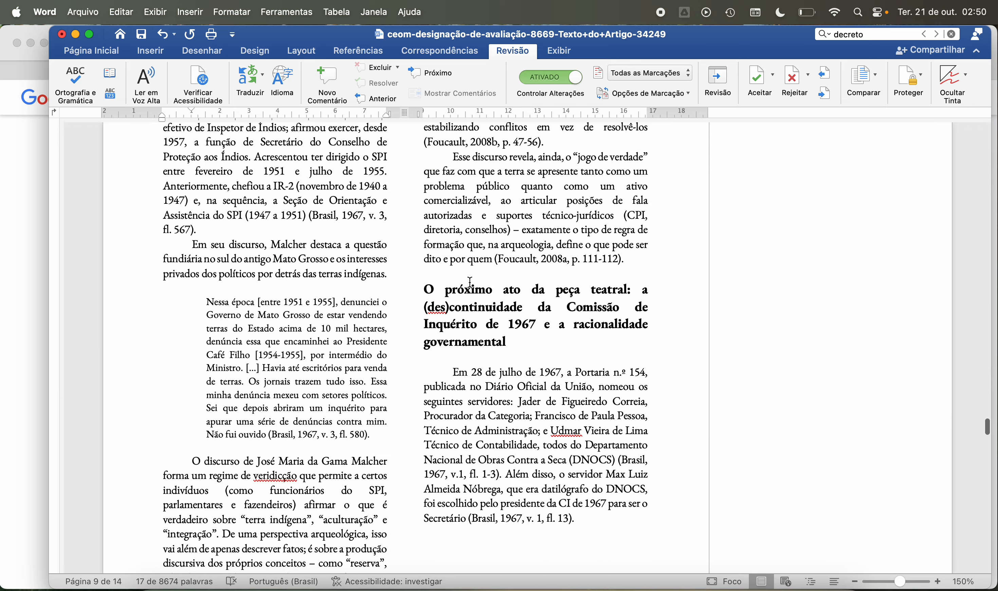
pyautogui.scroll(20, 470, 282)
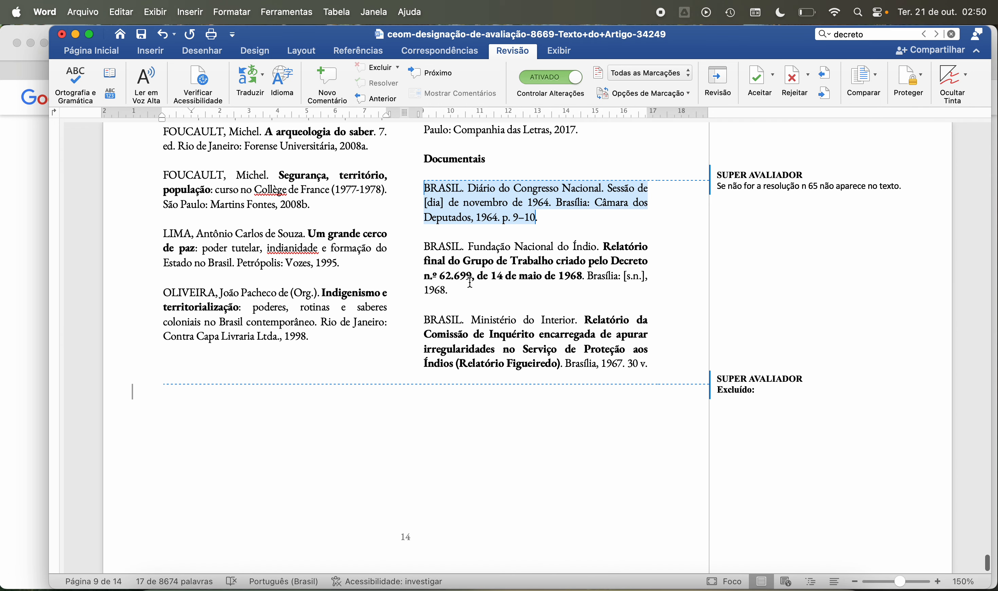
pyautogui.scroll(20, 470, 282)
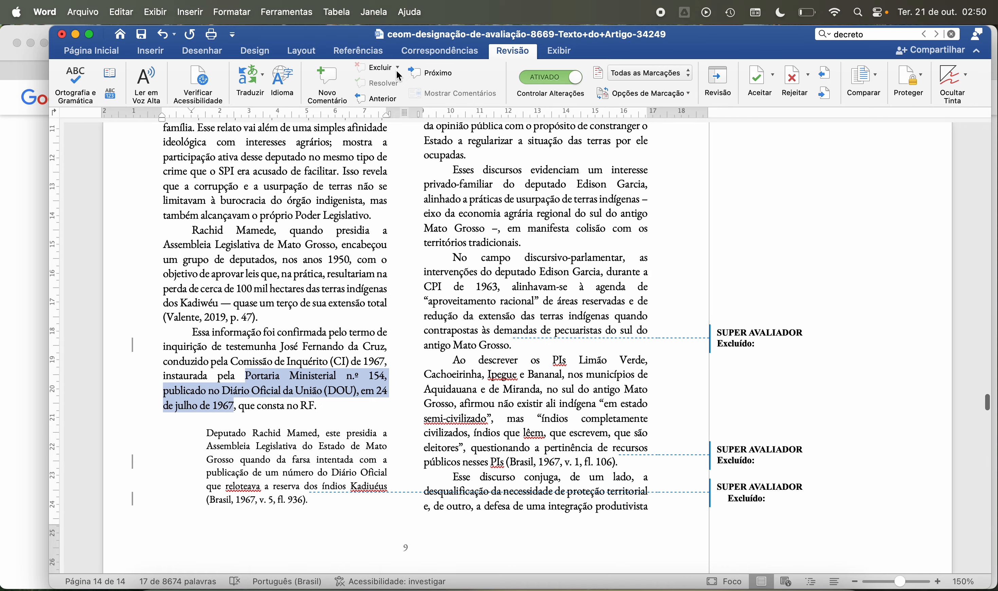
pyautogui.click(327, 83)
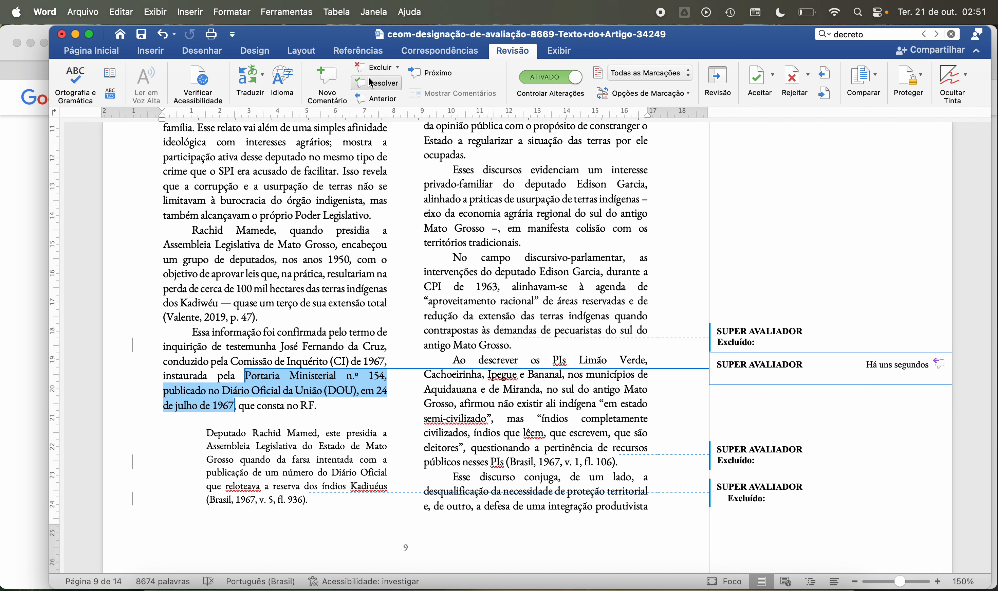
pyautogui.write('Inkl')
pyautogui.write('uir nas refer')
pyautogui.write('ências.')
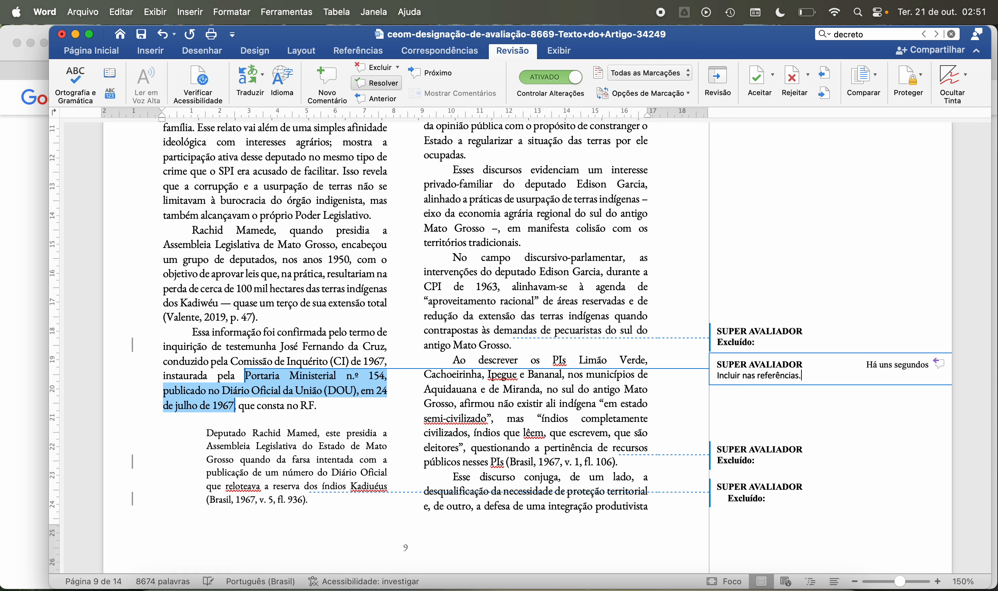
# Step: Read page 9's paragraphs on the deputy's 25 April 1963 testimony and the accusation about 80 mil hectares of invaded land, including the Brasil, 1967 citation
pyautogui.scroll(-2, 428, 365)
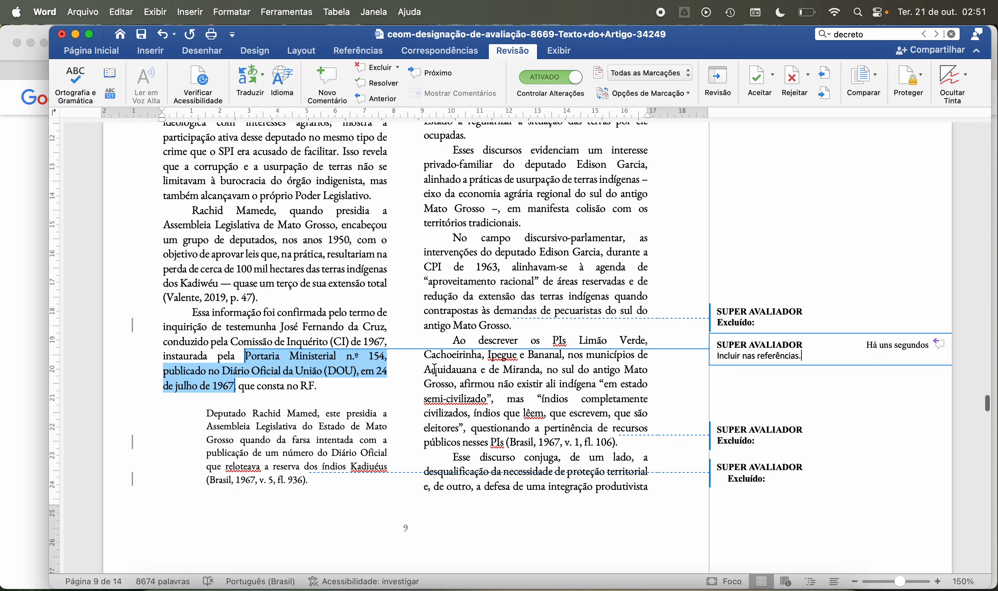
pyautogui.scroll(3, 434, 368)
pyautogui.scroll(-5, 435, 368)
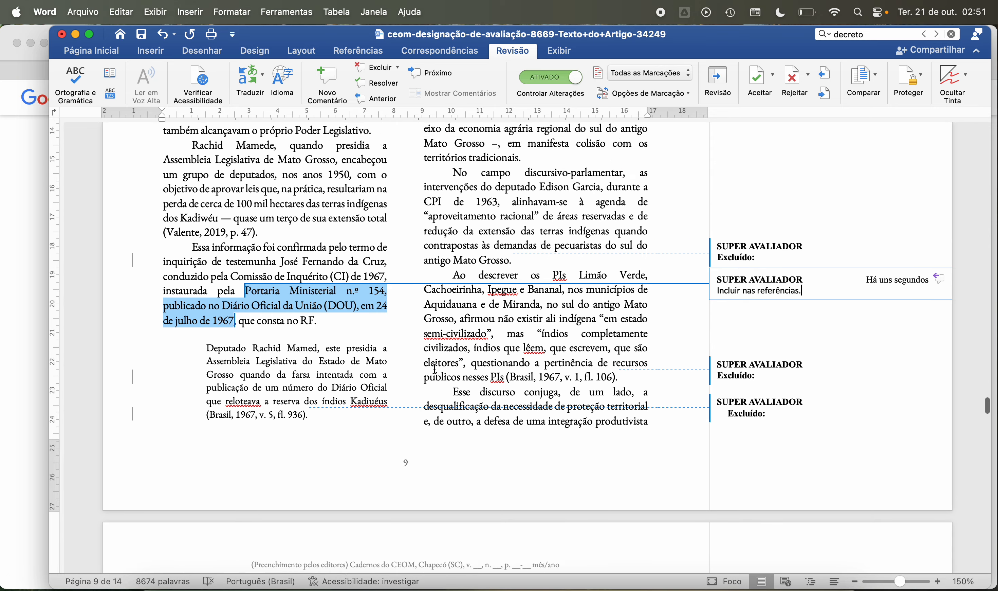
pyautogui.scroll(20, 434, 369)
pyautogui.scroll(-5, 435, 369)
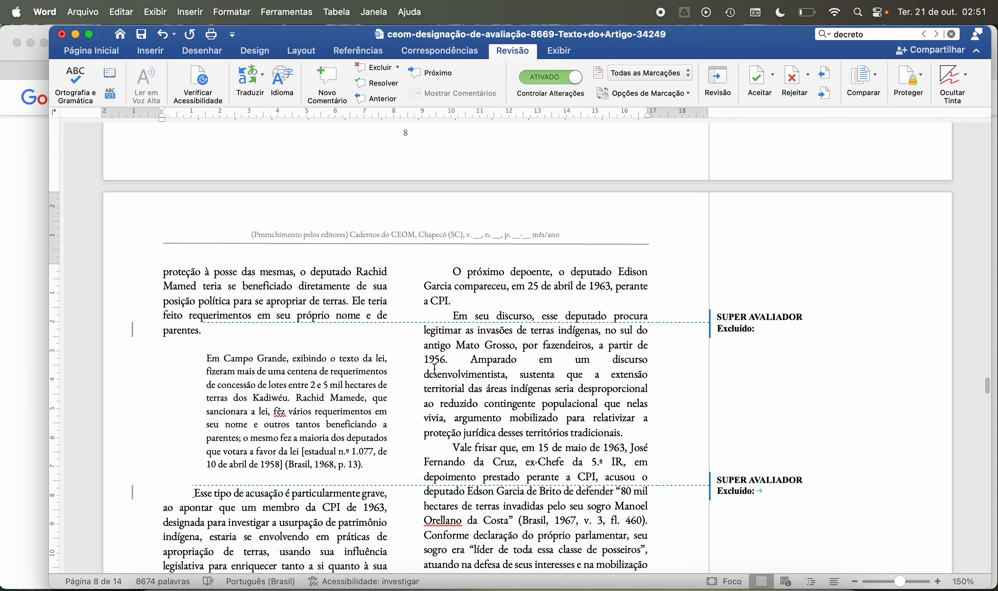
pyautogui.scroll(-4, 434, 369)
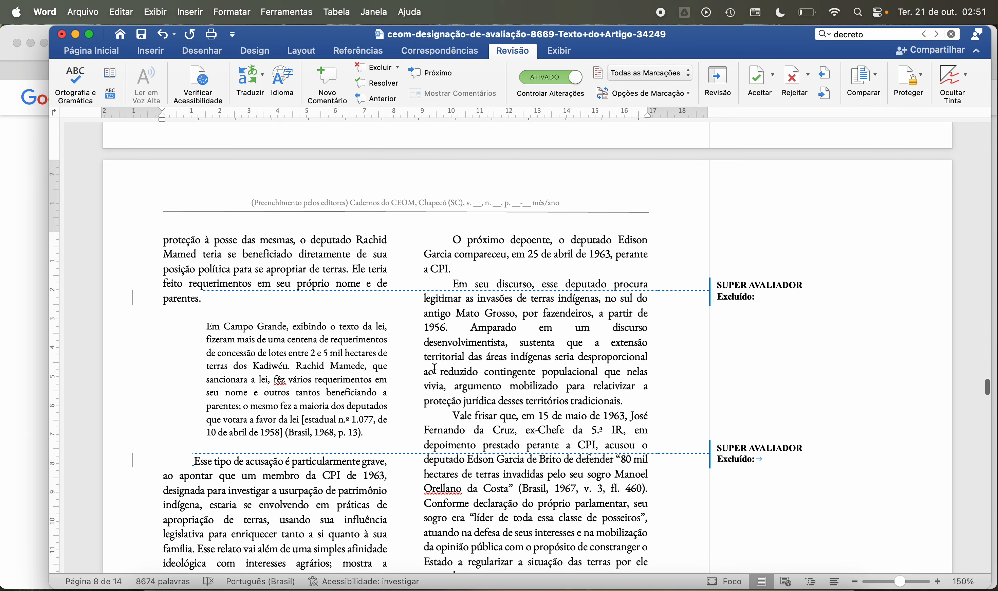
pyautogui.scroll(-3, 434, 369)
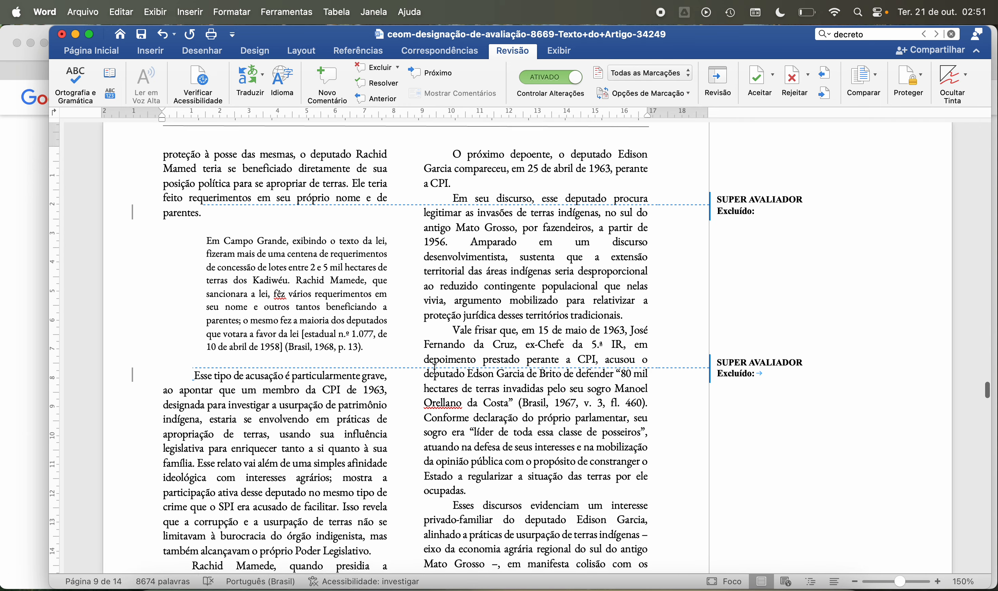
pyautogui.scroll(-1, 434, 369)
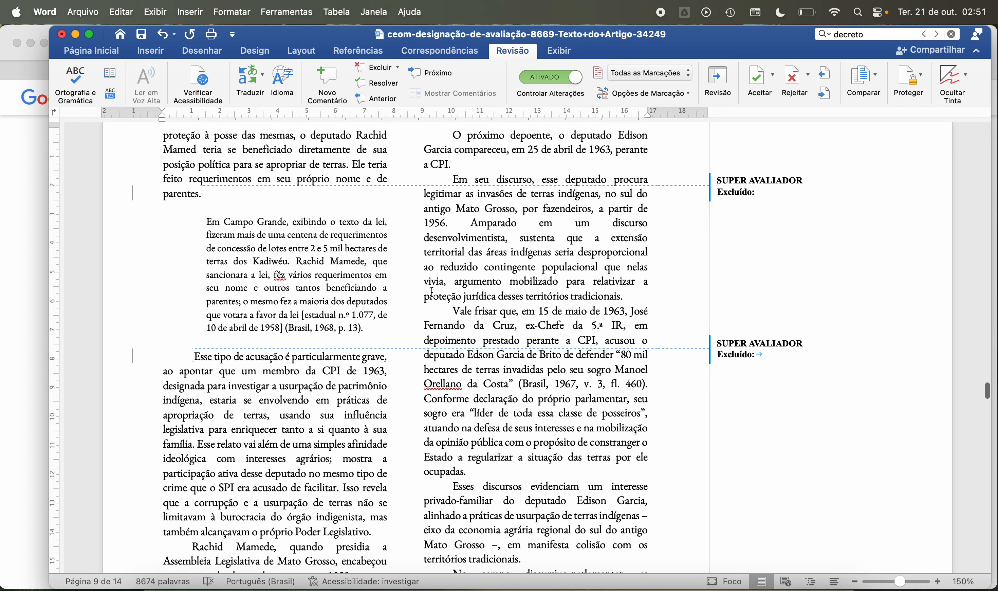
pyautogui.scroll(-1, 464, 296)
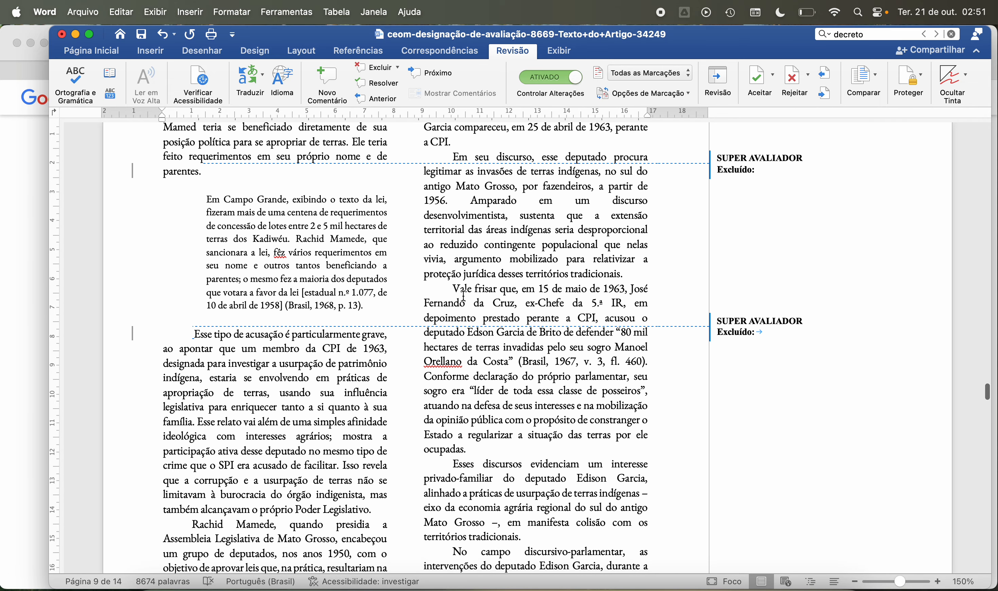
pyautogui.scroll(-2, 469, 256)
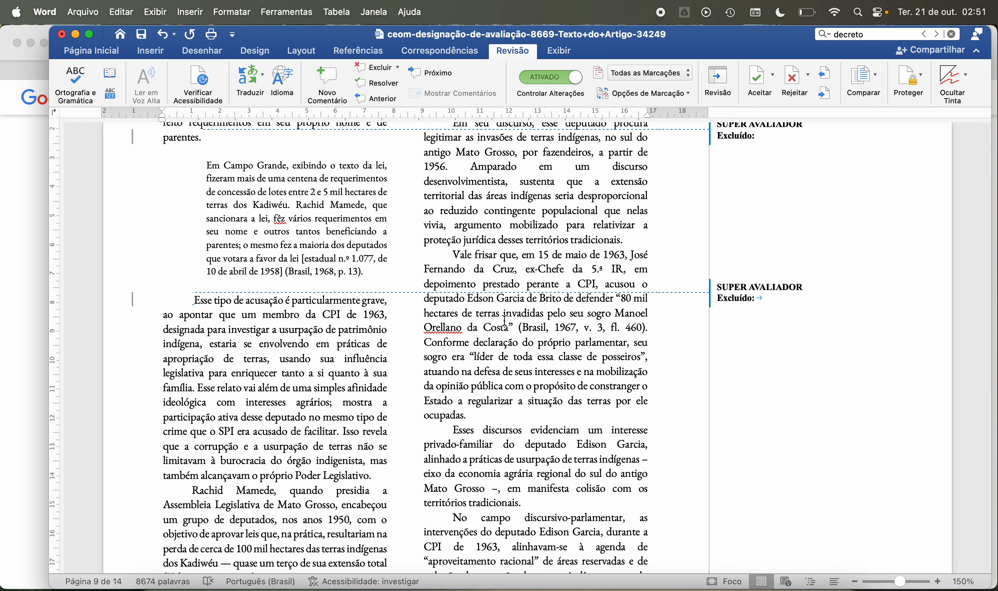
pyautogui.scroll(1, 505, 308)
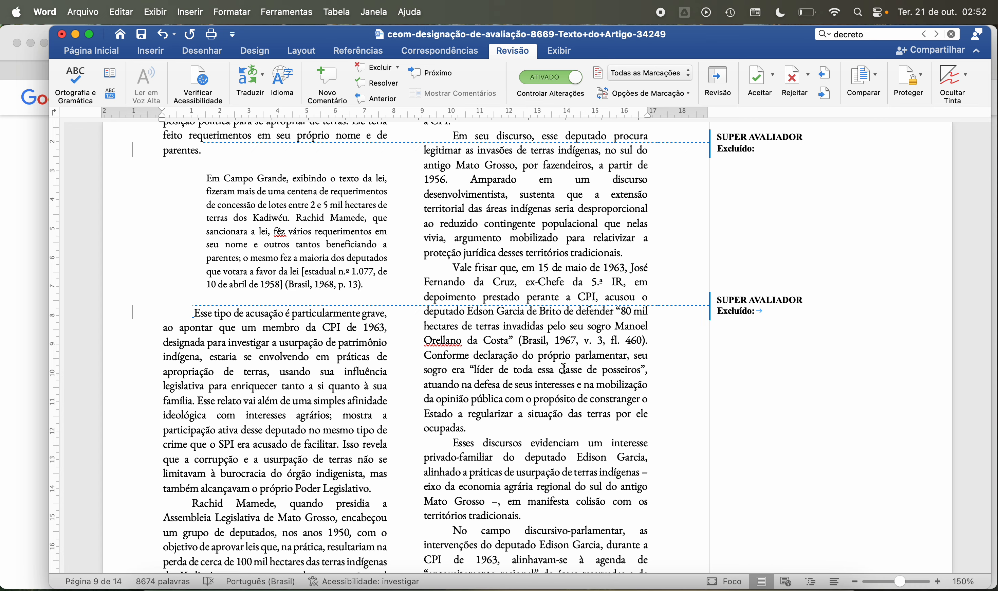
# Step: Read the rest of page 9, from the deputy's private-family interests to the PIs in Aquidauana and Miranda, up to the start of page 10
pyautogui.scroll(-5, 564, 368)
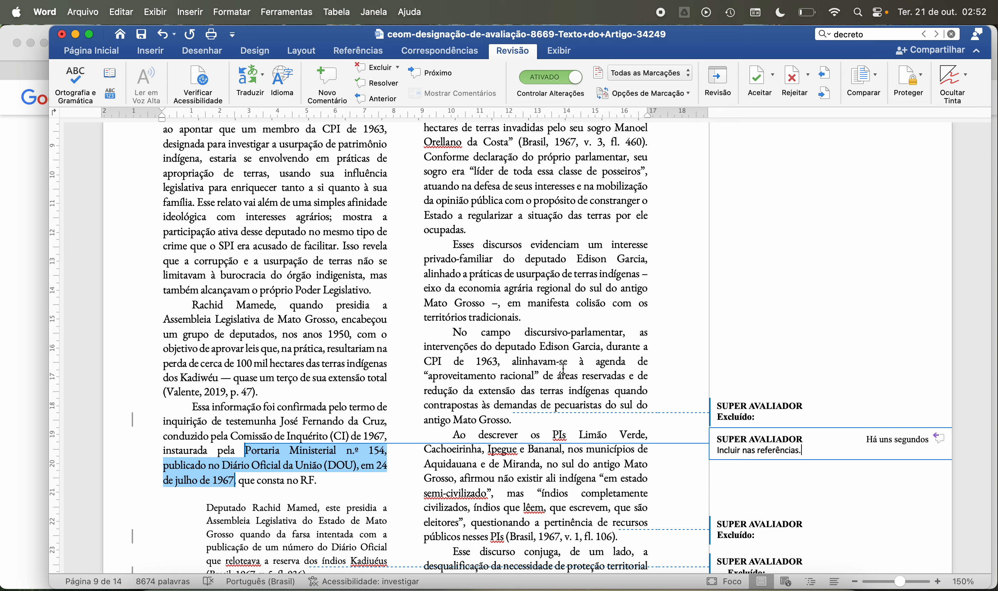
pyautogui.scroll(-2, 564, 368)
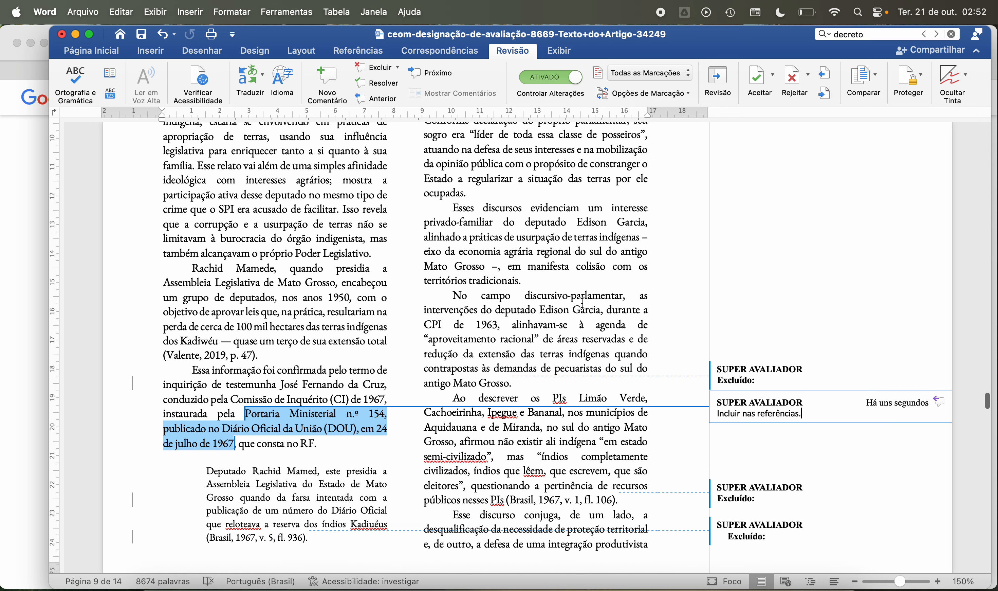
pyautogui.scroll(-2, 530, 292)
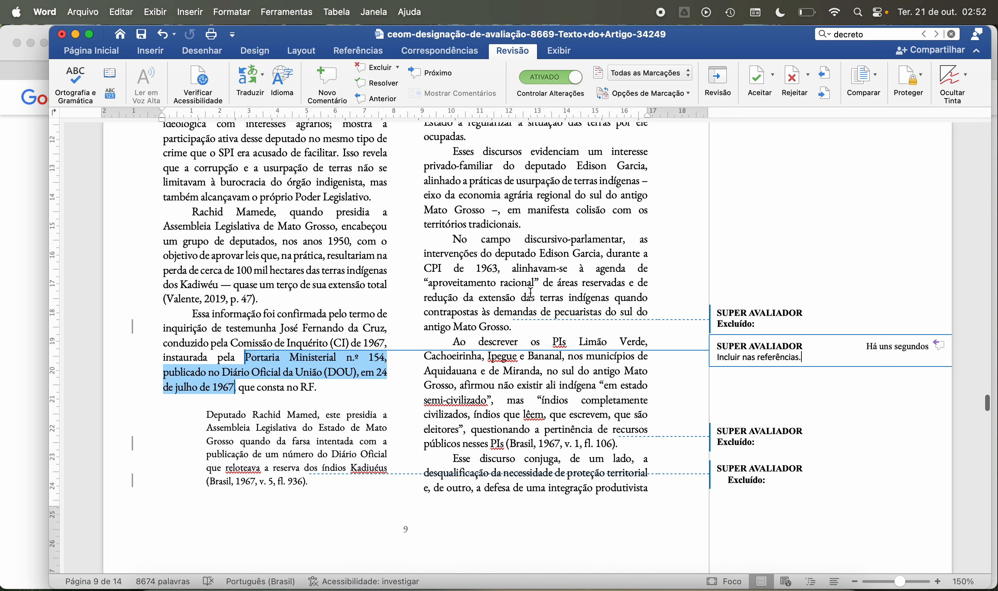
pyautogui.scroll(-2, 531, 293)
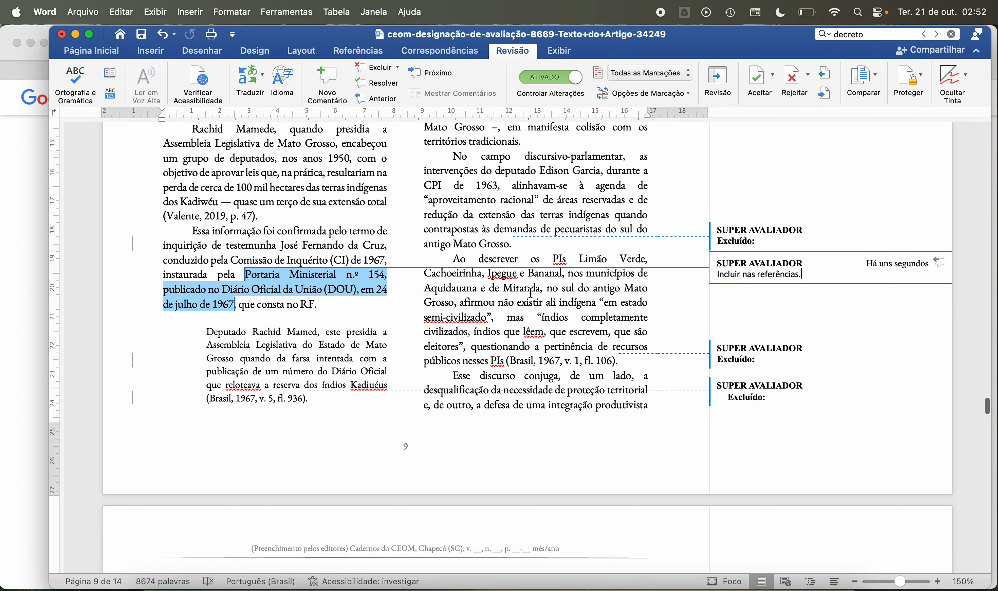
pyautogui.scroll(-2, 531, 293)
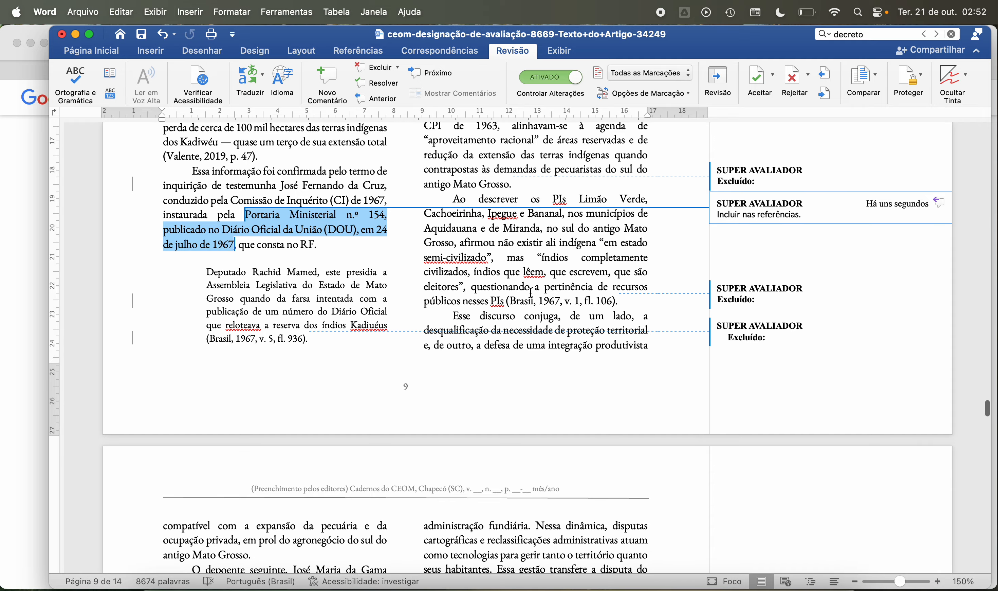
pyautogui.scroll(-1, 531, 293)
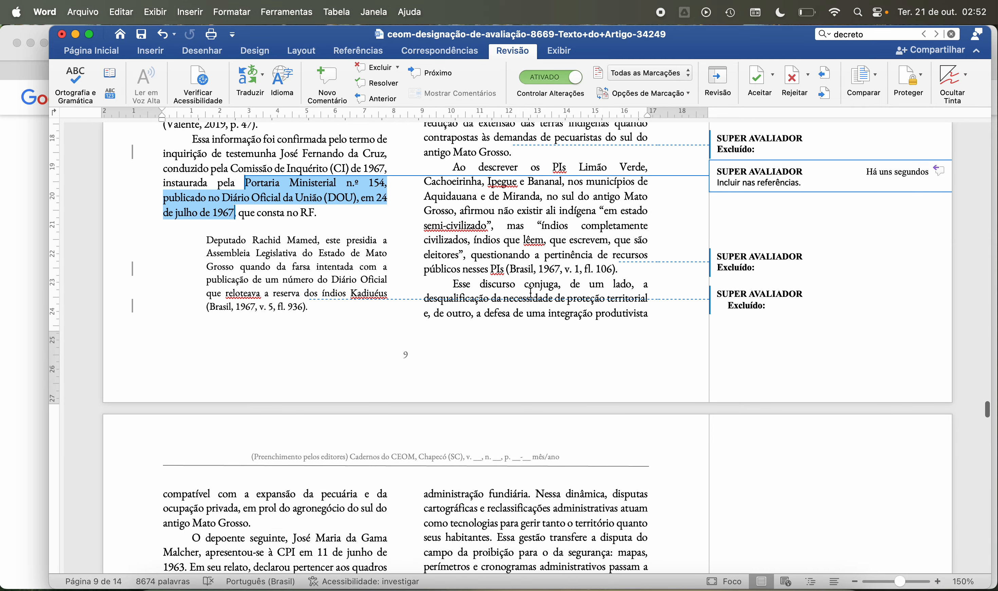
pyautogui.scroll(-3, 510, 245)
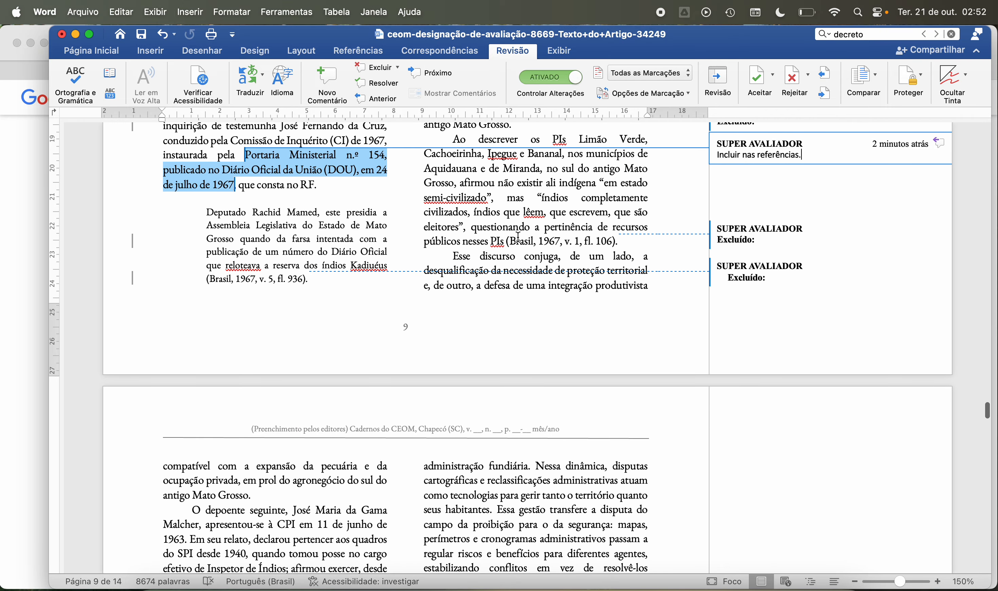
pyautogui.scroll(-3, 518, 237)
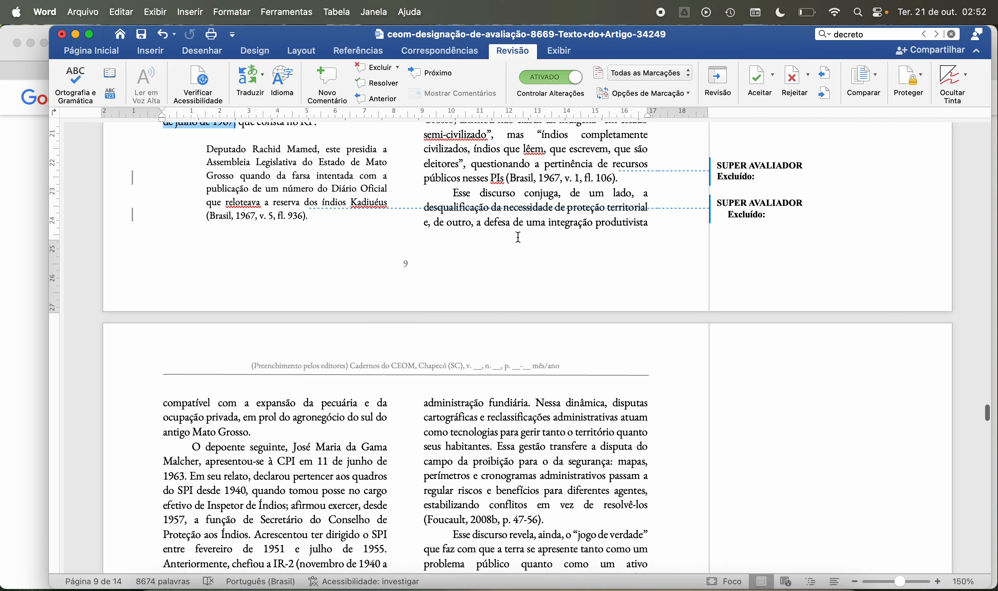
# Step: Read the passage on territorial protection and productive integration that runs from the end of page 9 onto the start of page 10
pyautogui.scroll(-1, 521, 243)
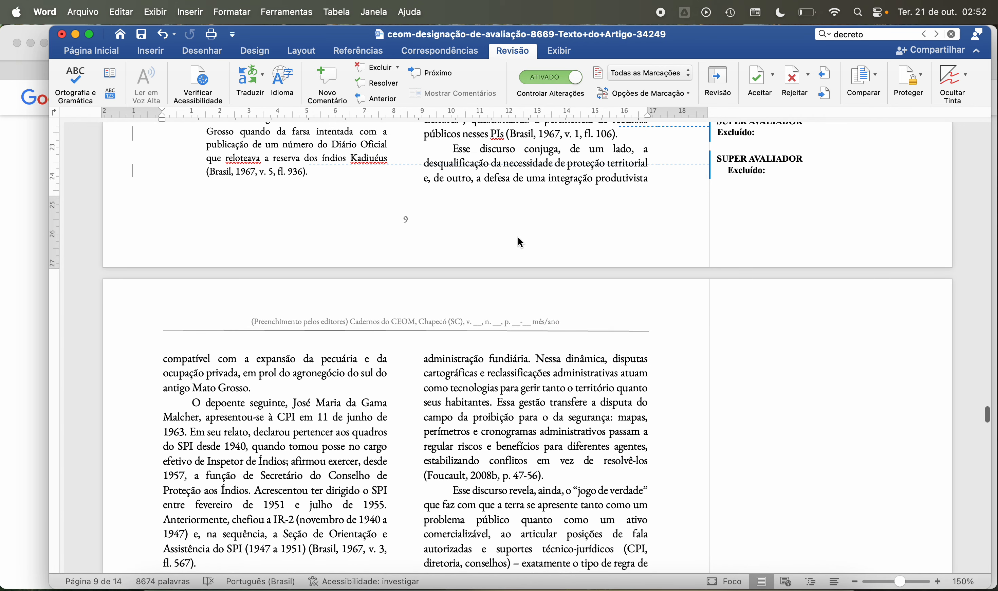
pyautogui.scroll(8, 520, 243)
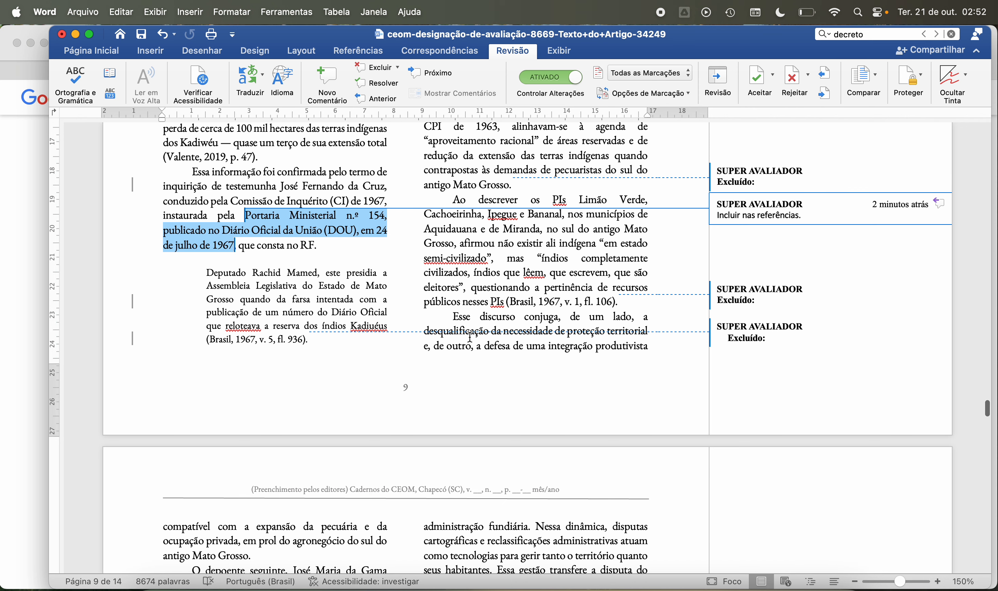
pyautogui.scroll(-3, 470, 337)
pyautogui.scroll(-5, 470, 337)
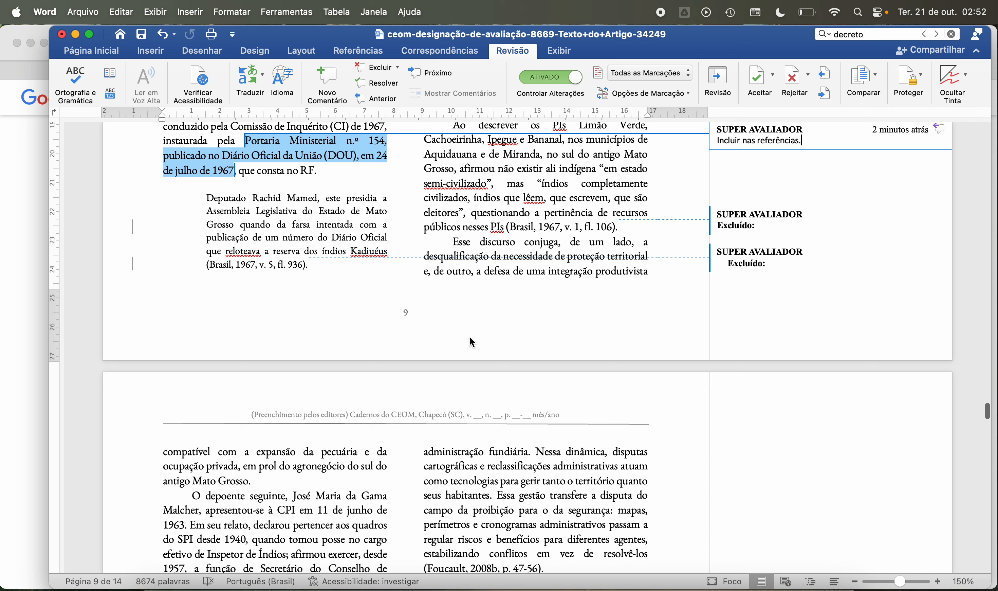
pyautogui.scroll(-2, 471, 338)
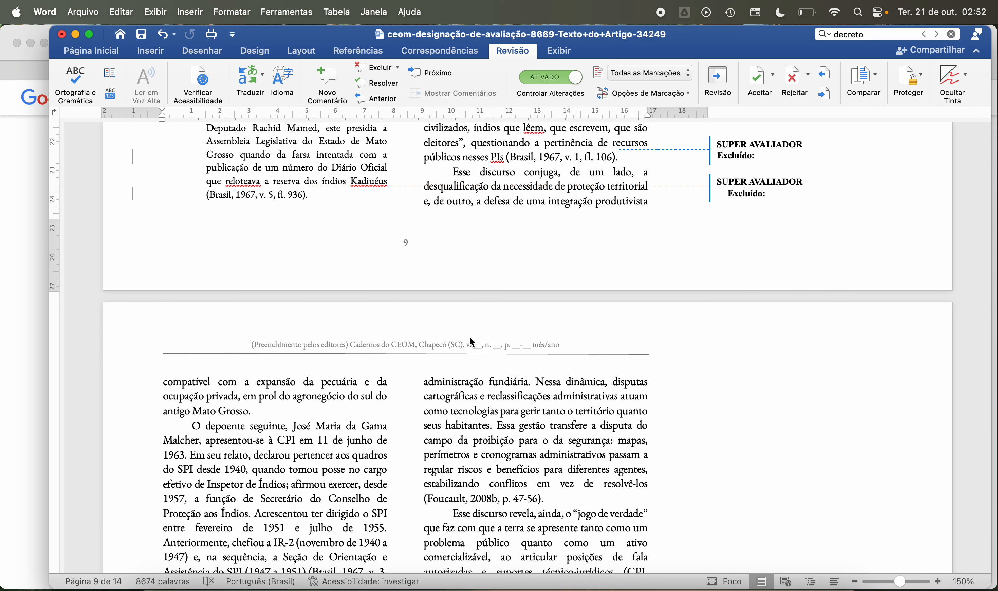
pyautogui.scroll(-10, 470, 337)
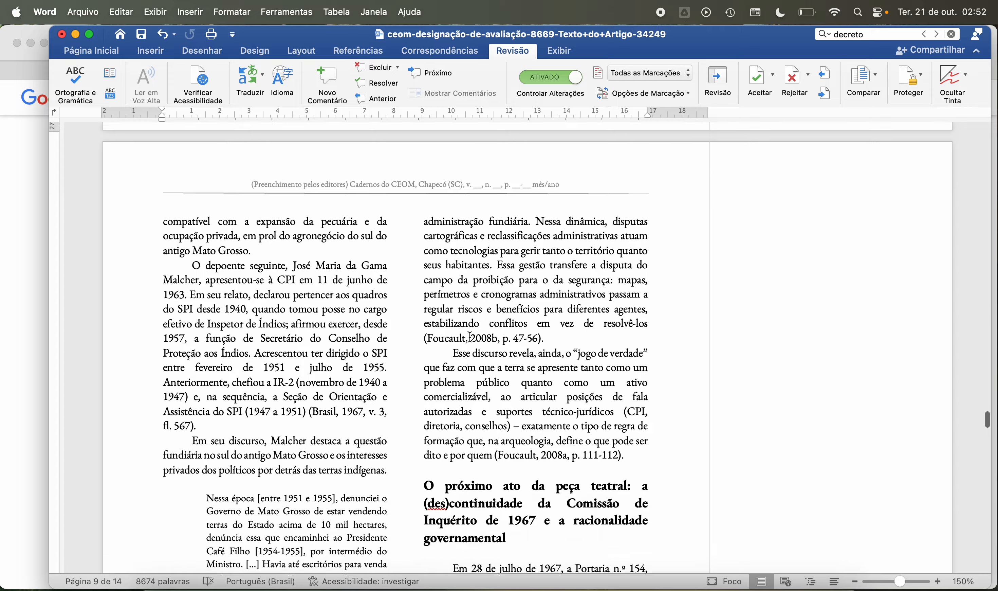
pyautogui.scroll(-2, 470, 337)
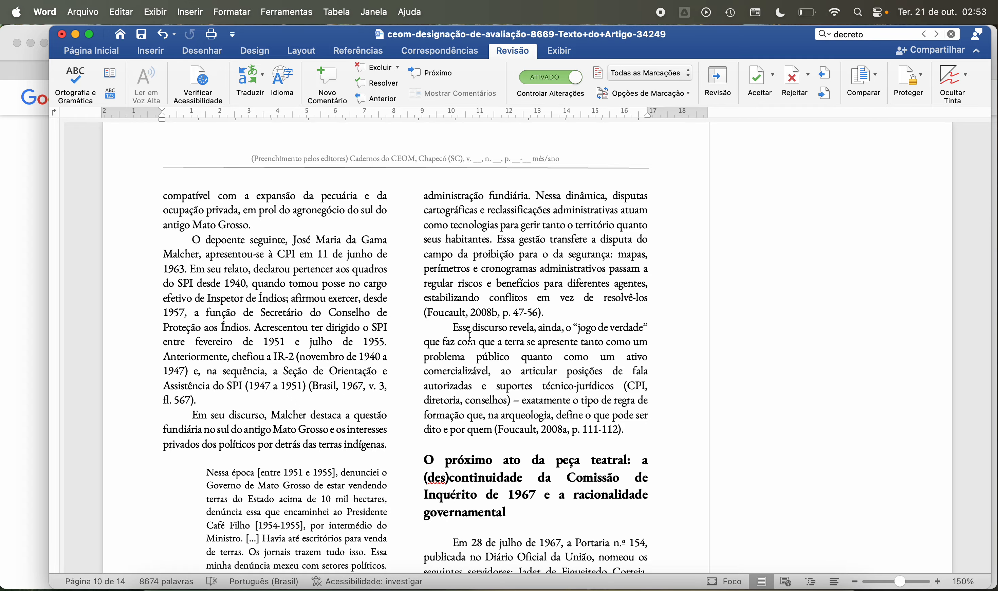
pyautogui.scroll(-4, 471, 338)
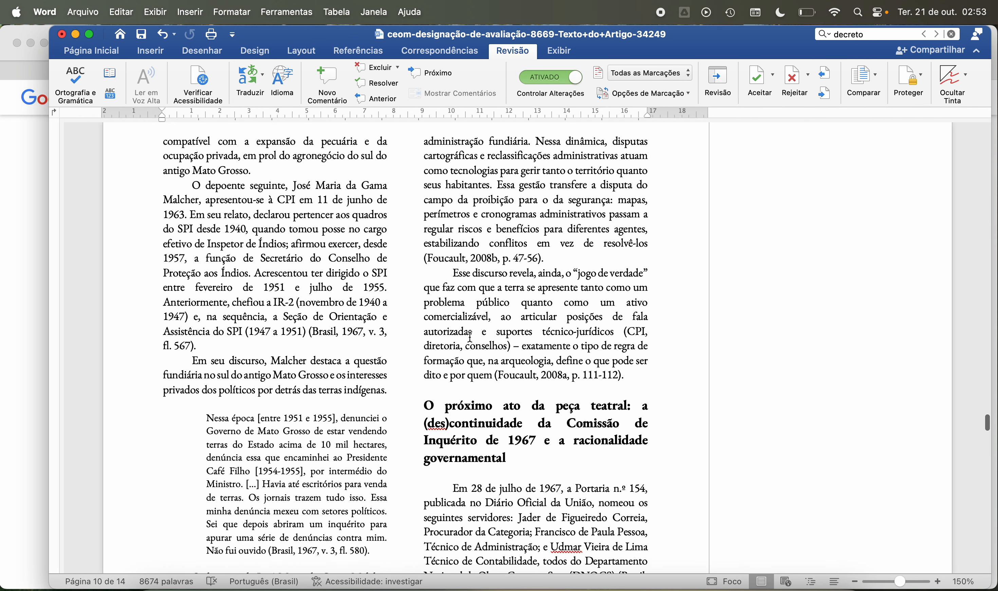
# Step: Read page 10's paragraph on the deponent heard by the CPI on 11 June 1963 and his SPI posts, including the Brasil, 1967 citation
pyautogui.scroll(-1, 471, 337)
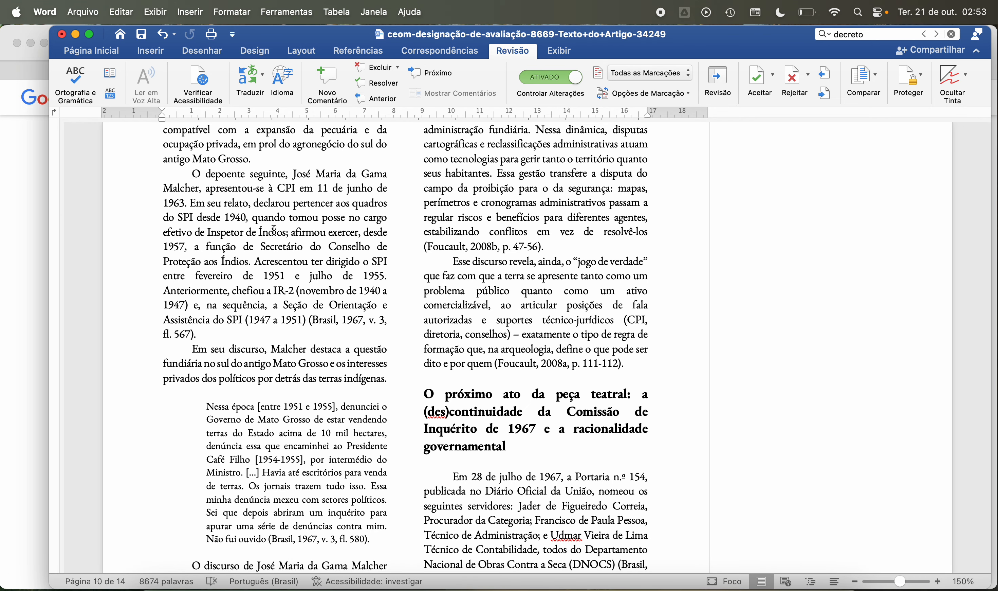
pyautogui.scroll(-1, 274, 231)
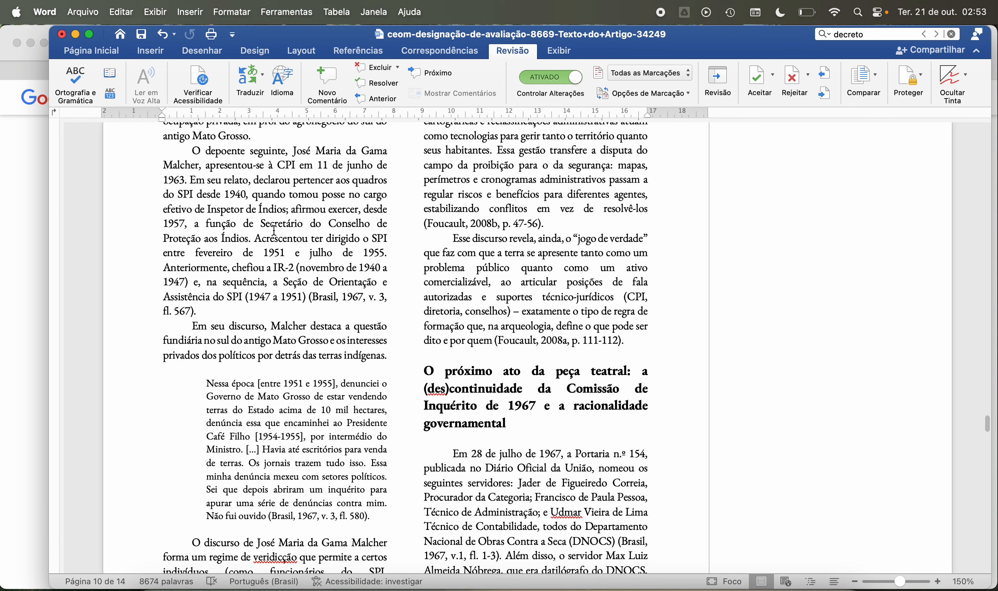
pyautogui.scroll(-1, 274, 230)
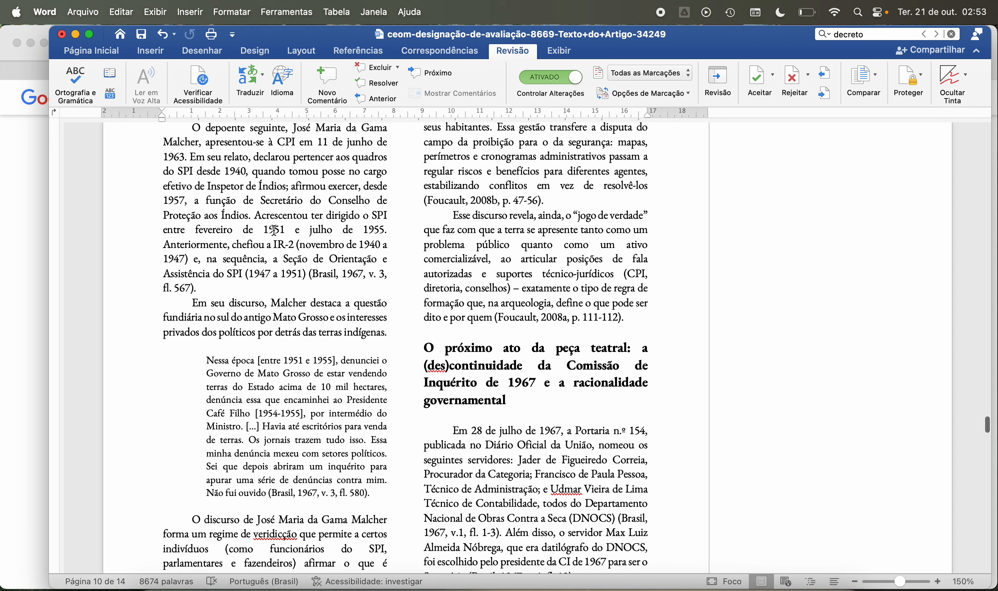
pyautogui.scroll(-1, 274, 231)
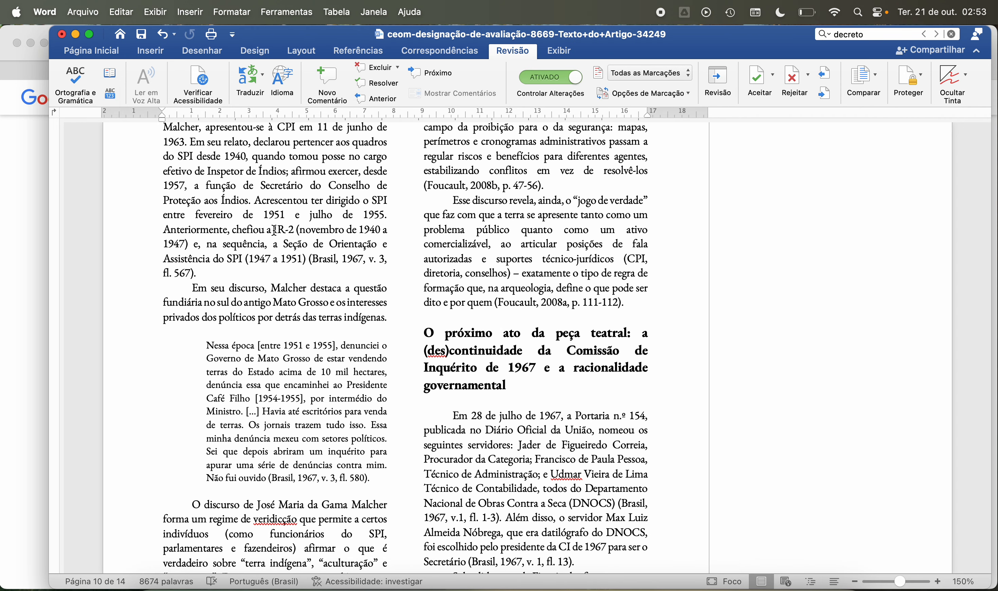
pyautogui.scroll(1, 274, 230)
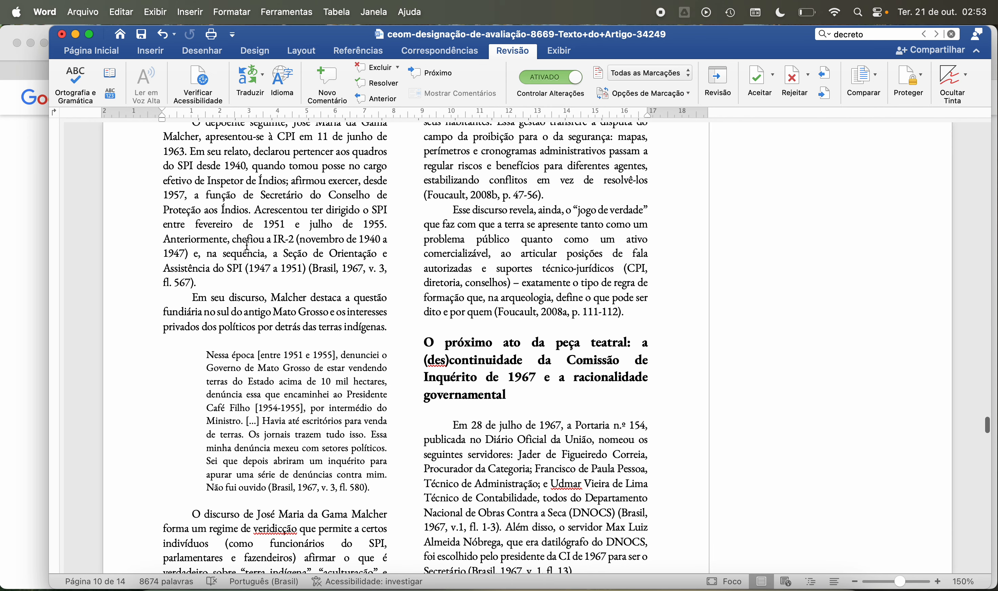
pyautogui.scroll(3, 248, 243)
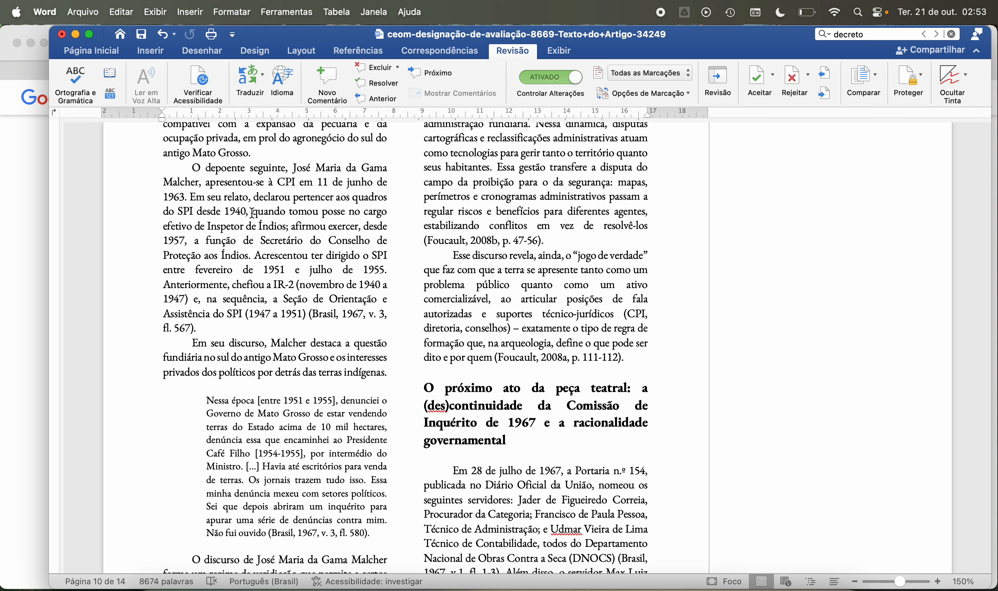
pyautogui.scroll(-5, 281, 238)
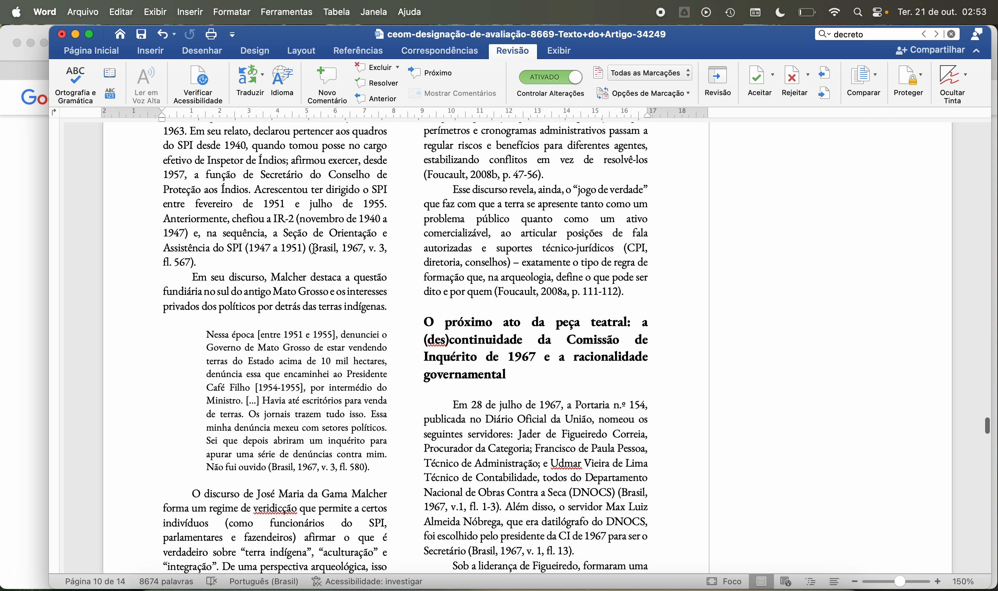
# Step: Read page 10's paragraph on the land question in southern Mato Grosso and the block quotation about land sales, including its Brasil, 1967 citation
pyautogui.scroll(-4, 340, 268)
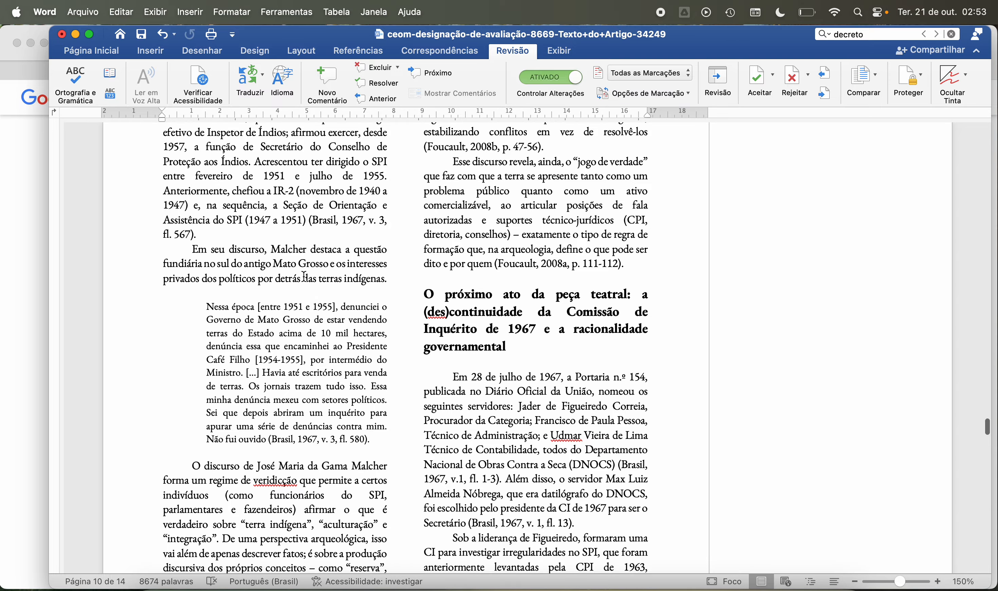
pyautogui.scroll(-6, 304, 276)
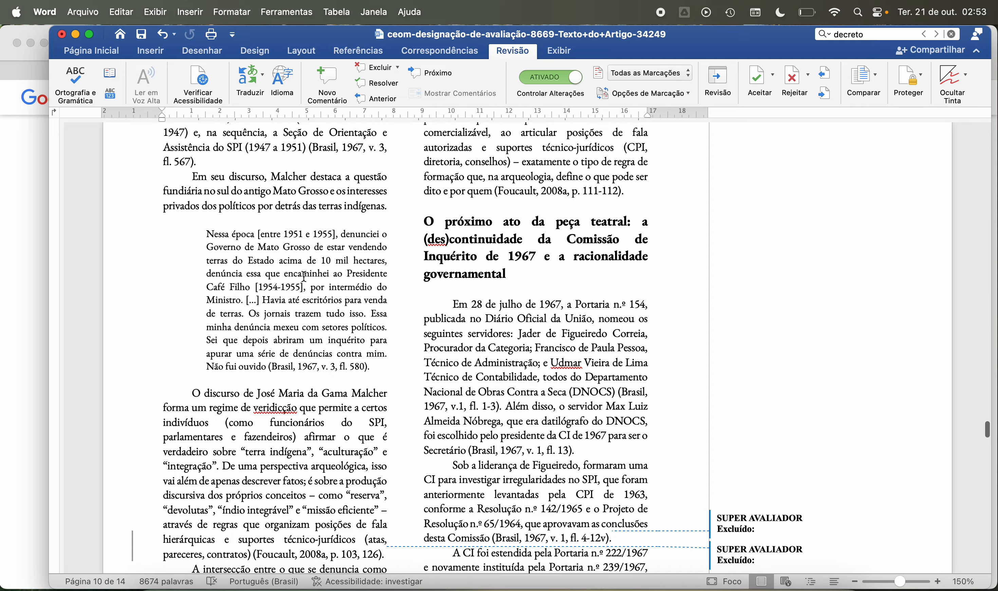
pyautogui.scroll(-2, 304, 277)
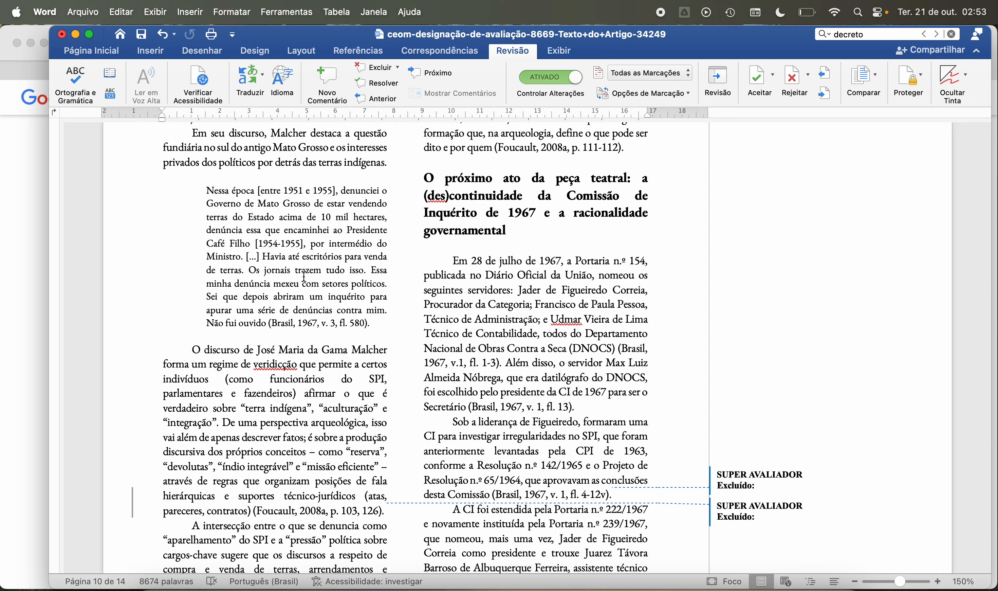
pyautogui.scroll(-3, 281, 245)
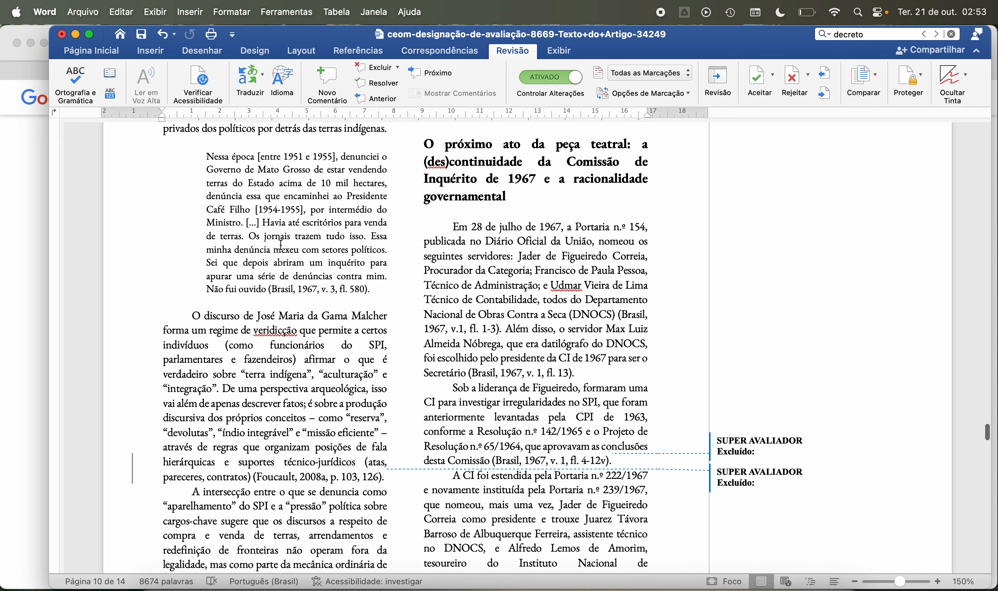
pyautogui.scroll(-3, 281, 245)
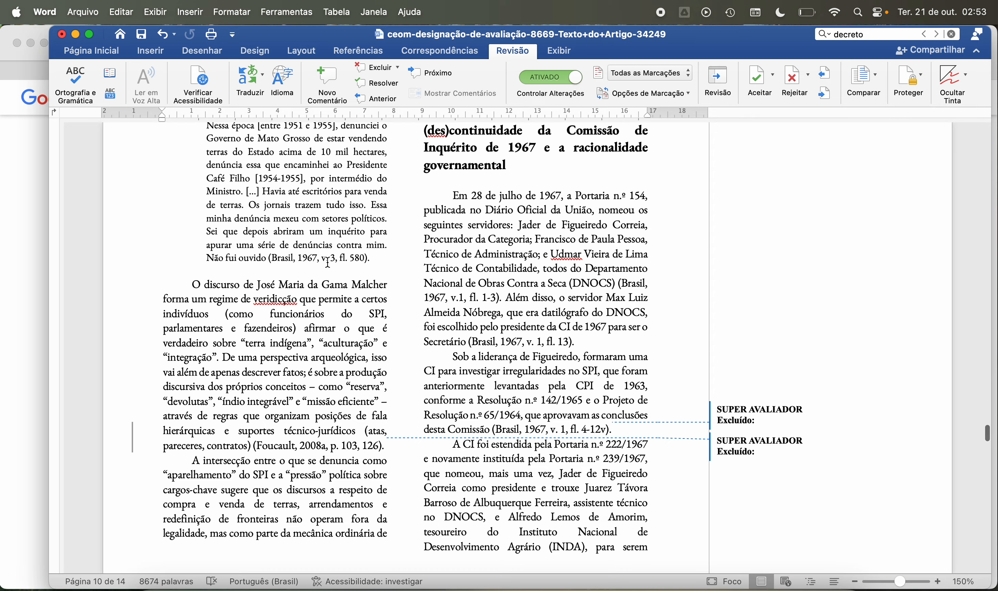
pyautogui.scroll(-3, 328, 264)
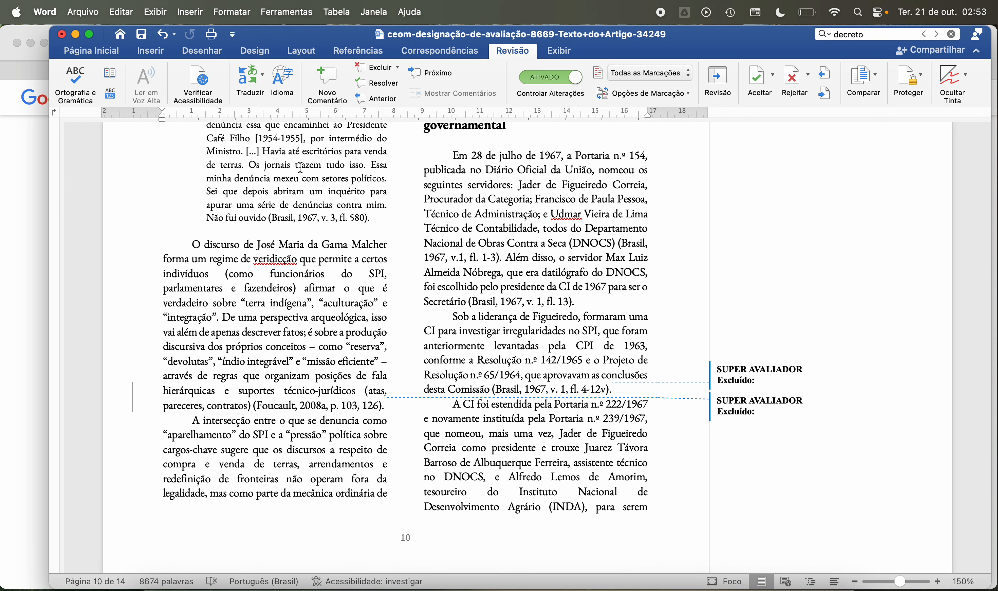
# Step: Check the spelling suggestions for the flagged word "veridicção" on page 10 without applying any
pyautogui.scroll(-1, 304, 223)
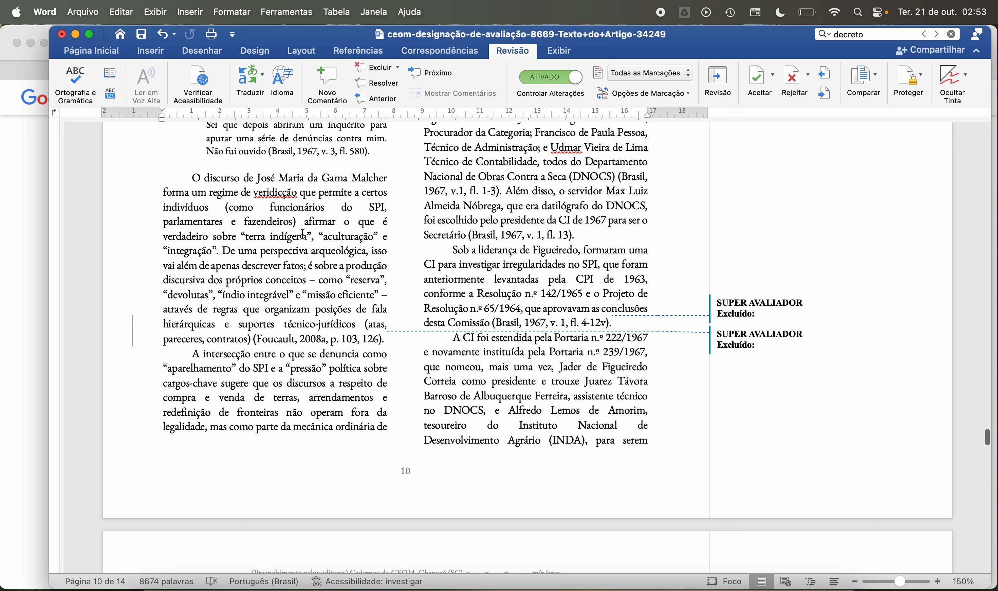
pyautogui.rightClick(273, 192)
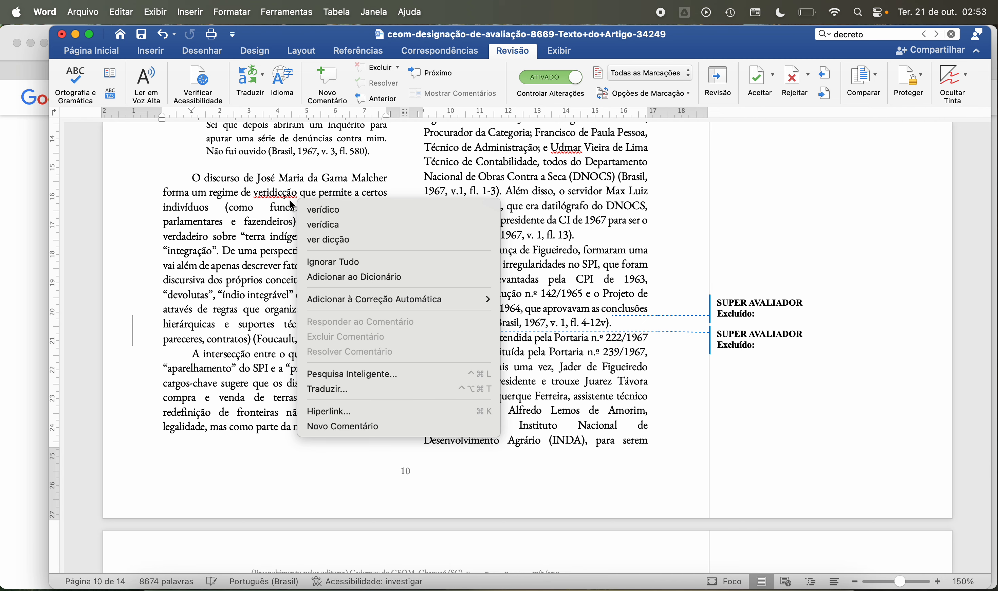
pyautogui.click(272, 218)
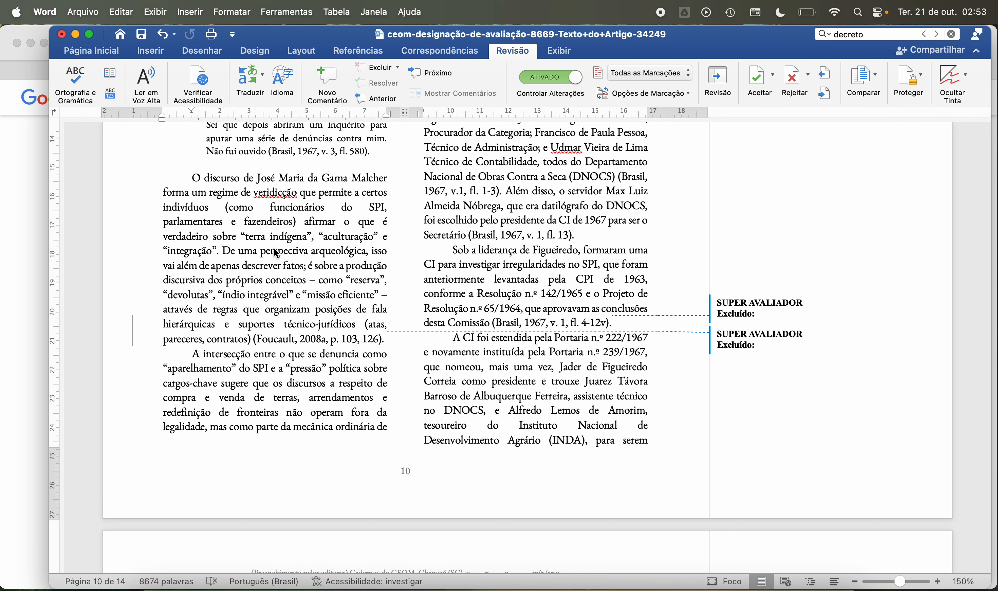
# Step: Read page 10's paragraphs on the discursive production of concepts, with the Foucault, 2008a citation, and on the "aparelhamento" of the SPI
pyautogui.scroll(-2, 277, 253)
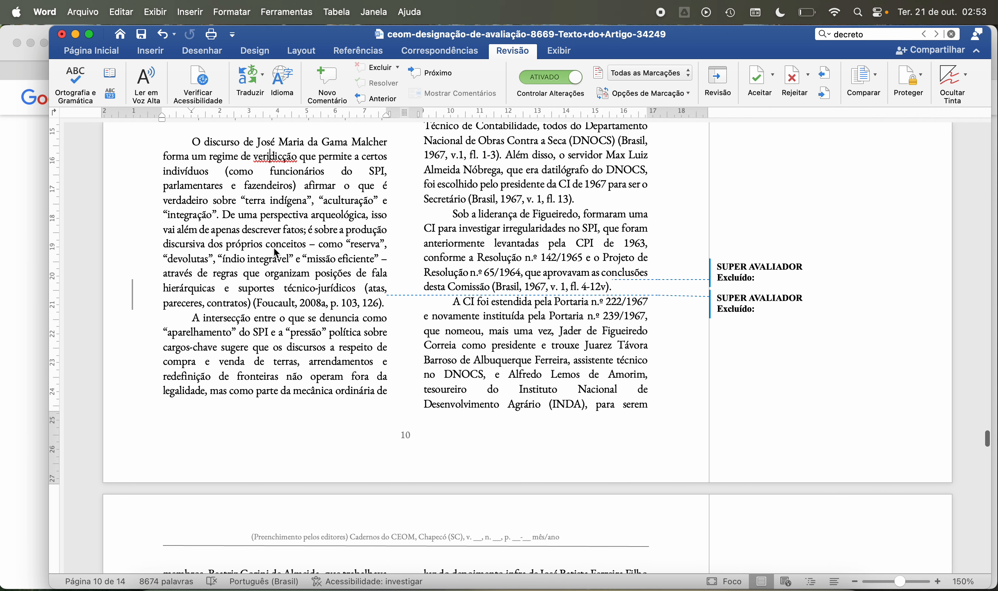
pyautogui.scroll(-1, 274, 248)
pyautogui.scroll(-1, 274, 248)
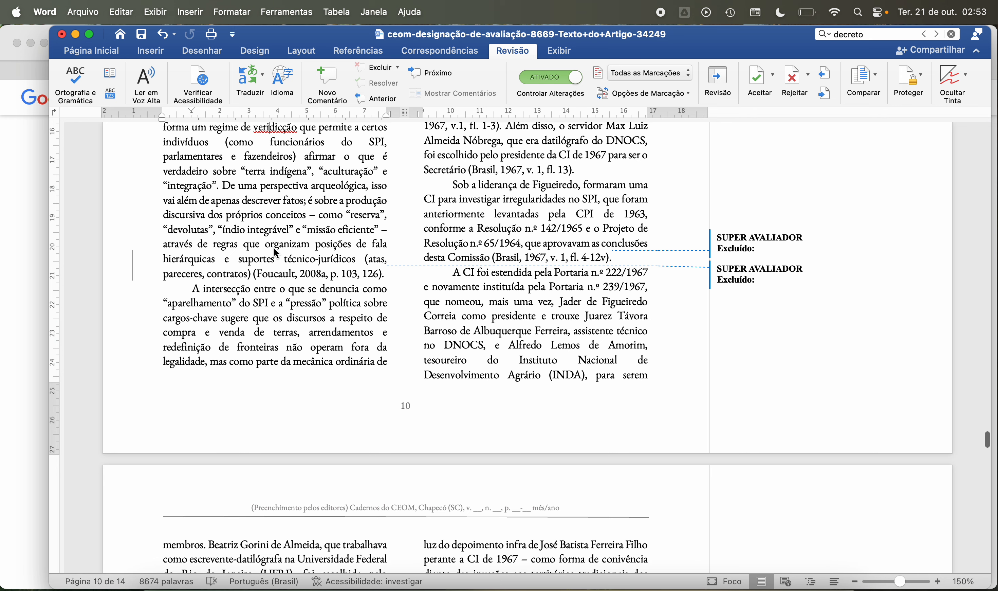
pyautogui.scroll(-1, 276, 254)
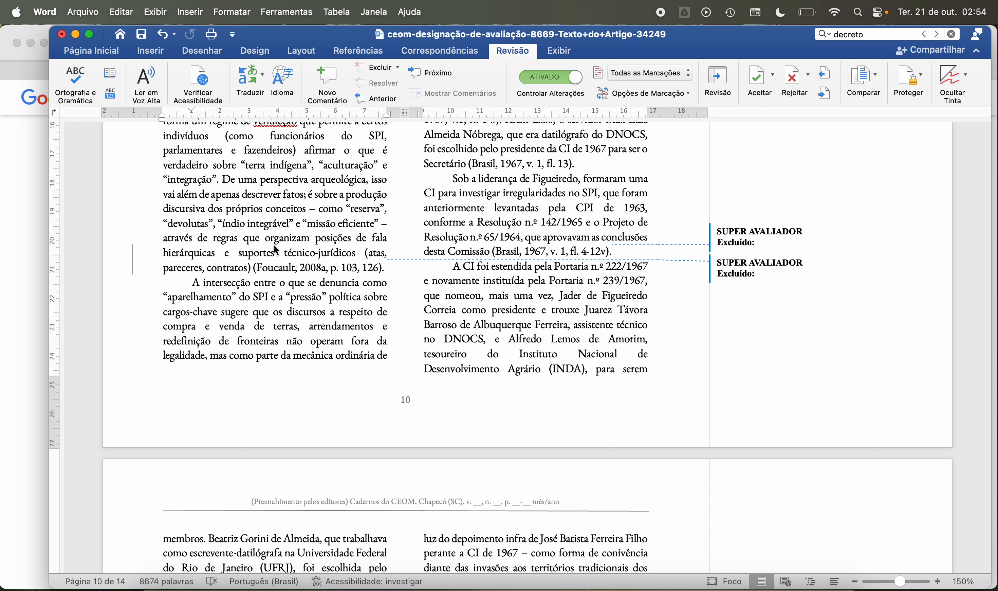
pyautogui.scroll(-3, 276, 250)
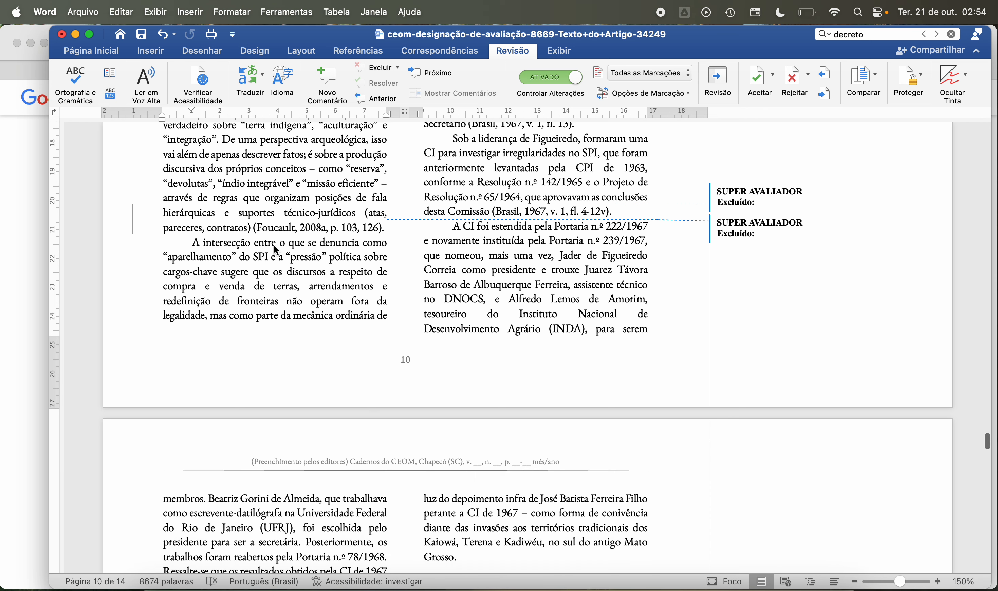
pyautogui.scroll(-2, 276, 250)
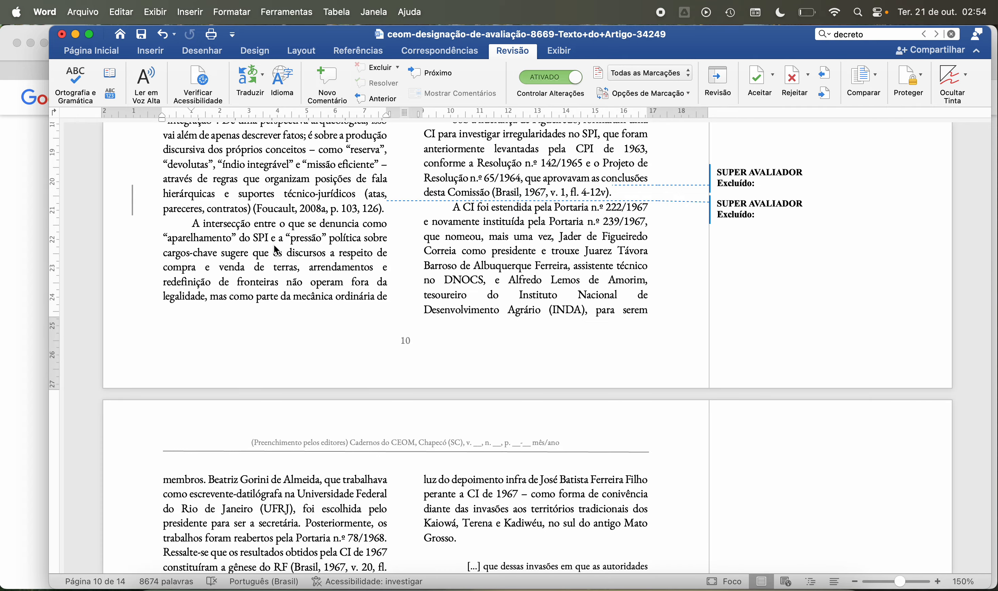
pyautogui.scroll(-5, 276, 250)
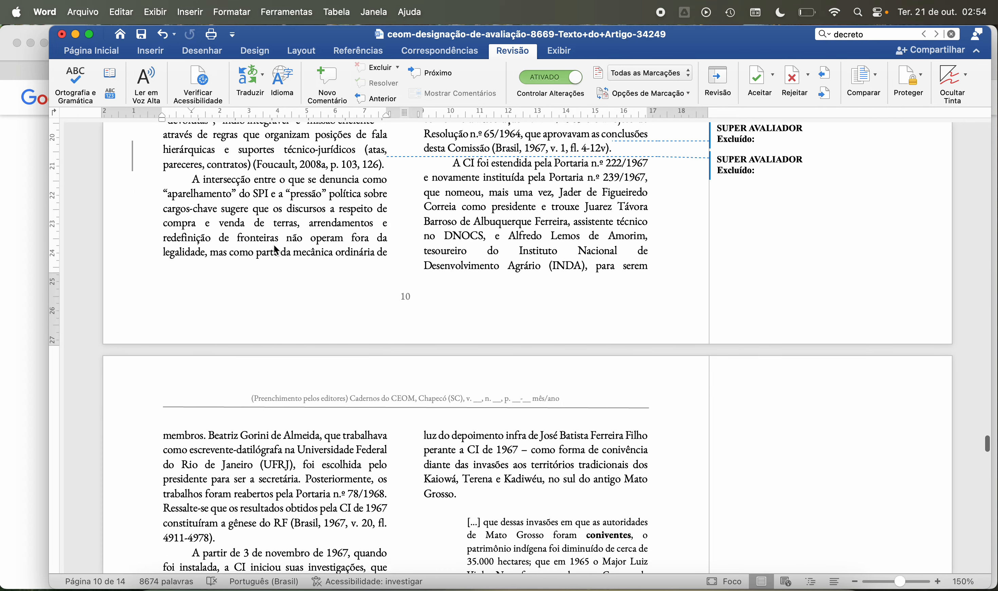
pyautogui.scroll(-1, 276, 250)
pyautogui.scroll(9, 275, 246)
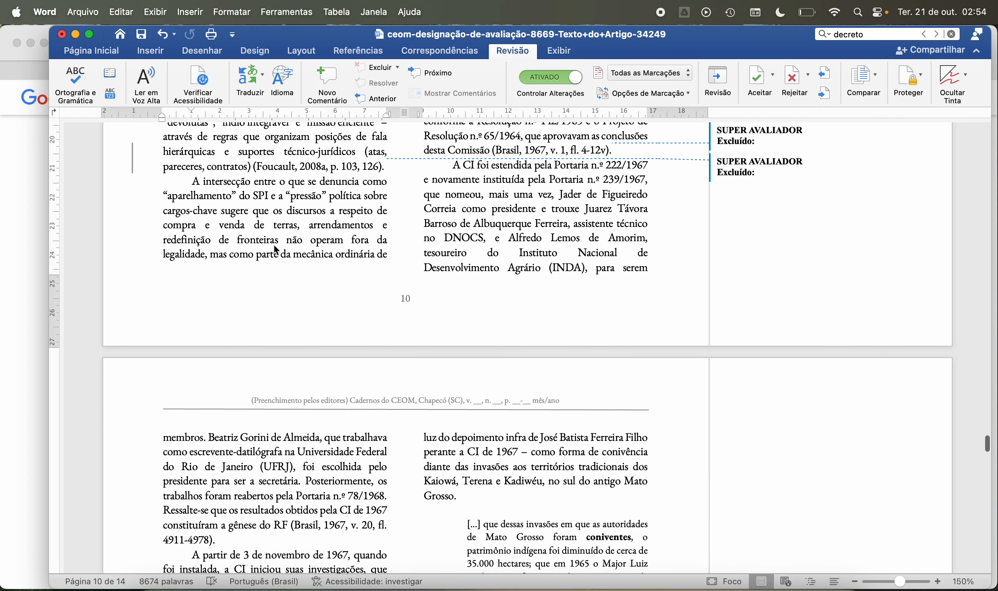
# Step: Read page 10's continuation on "administração fundiária" and the "jogo de verdade" paragraph, including the Foucault, 2008b and 2008a citations
pyautogui.scroll(20, 274, 245)
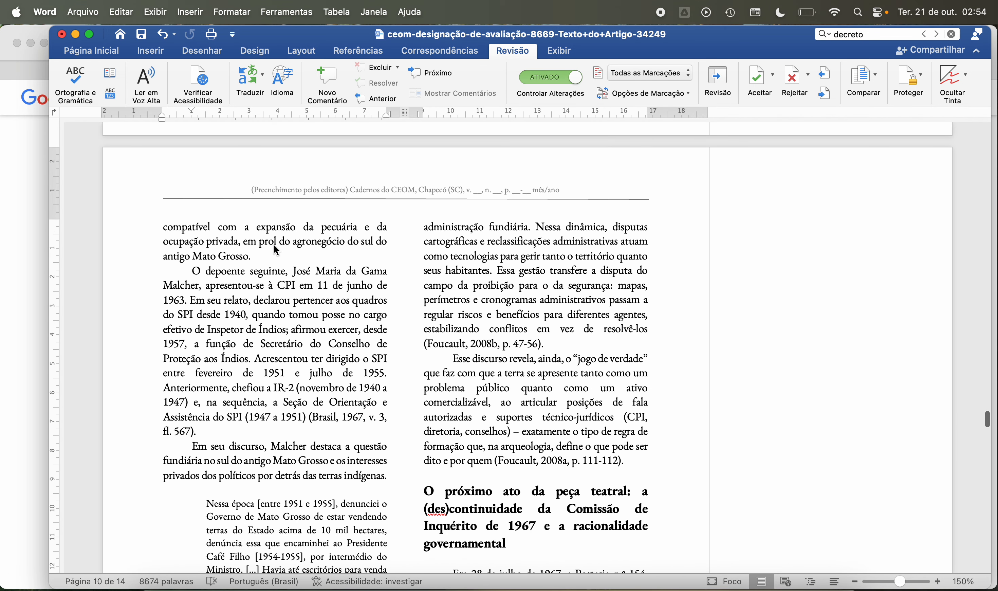
pyautogui.scroll(-5, 275, 249)
pyautogui.scroll(-3, 274, 245)
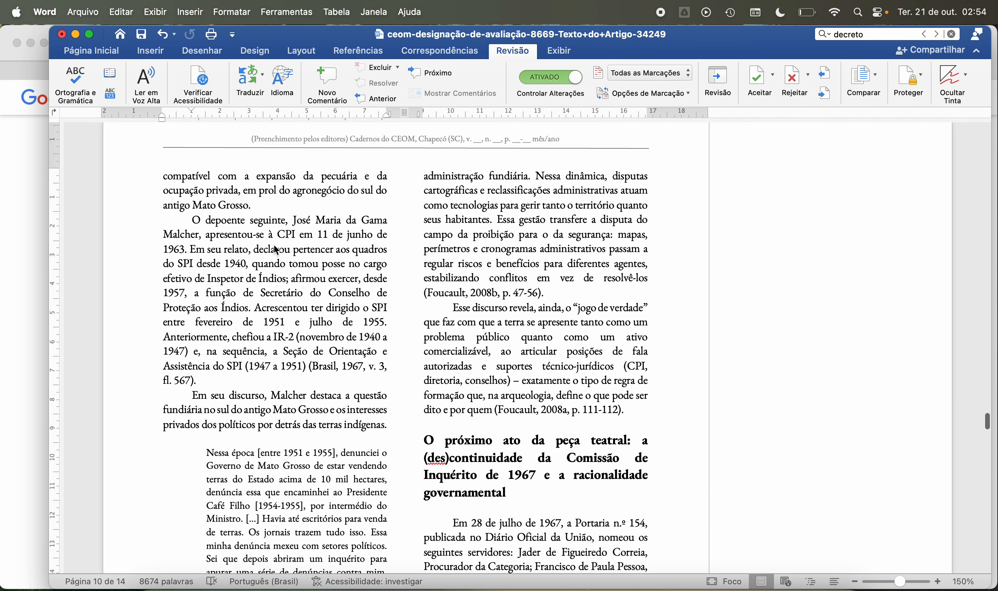
pyautogui.scroll(-2, 274, 244)
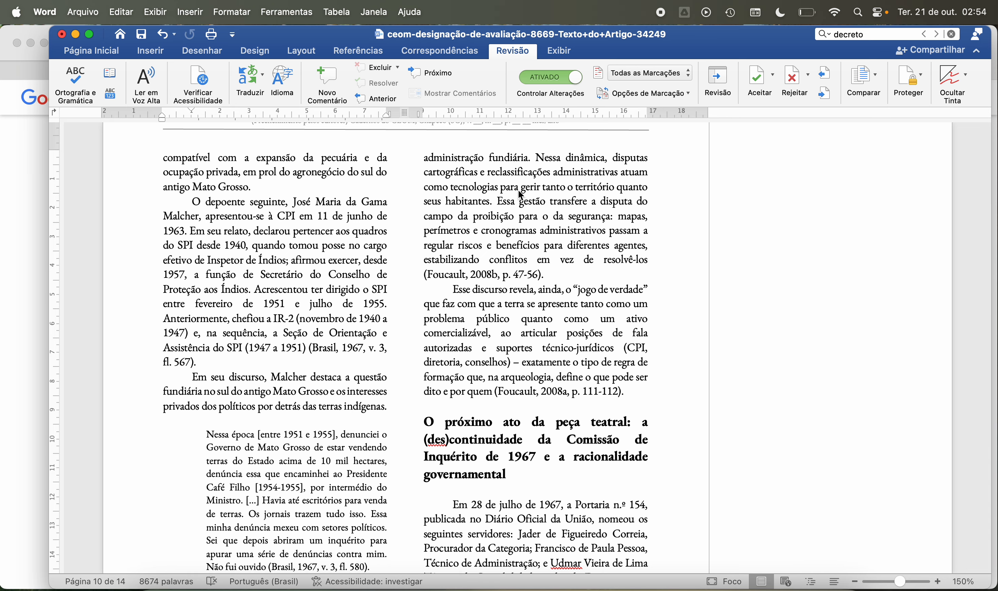
pyautogui.click(537, 156)
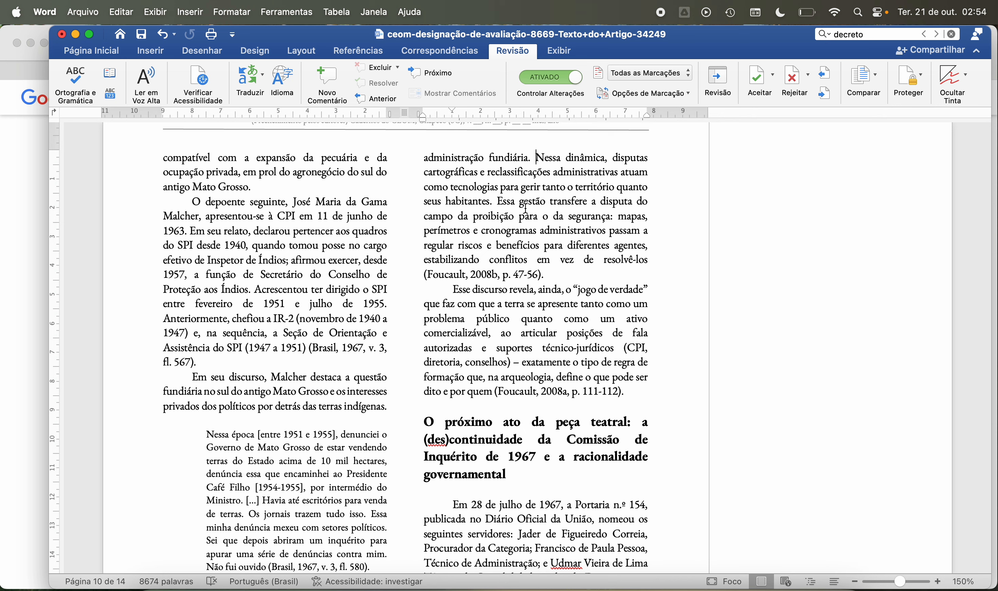
pyautogui.scroll(-3, 519, 308)
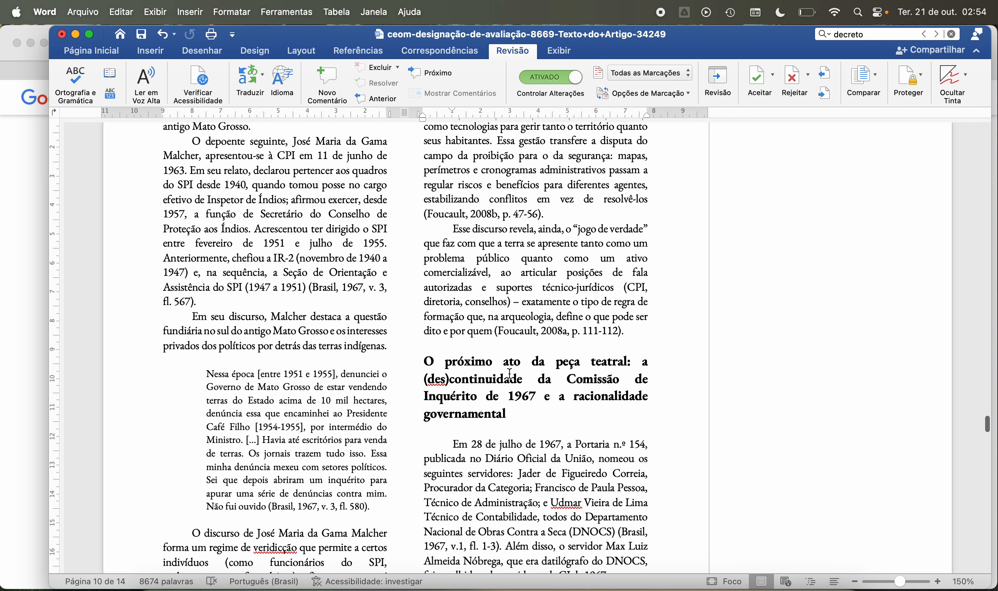
pyautogui.scroll(5, 509, 374)
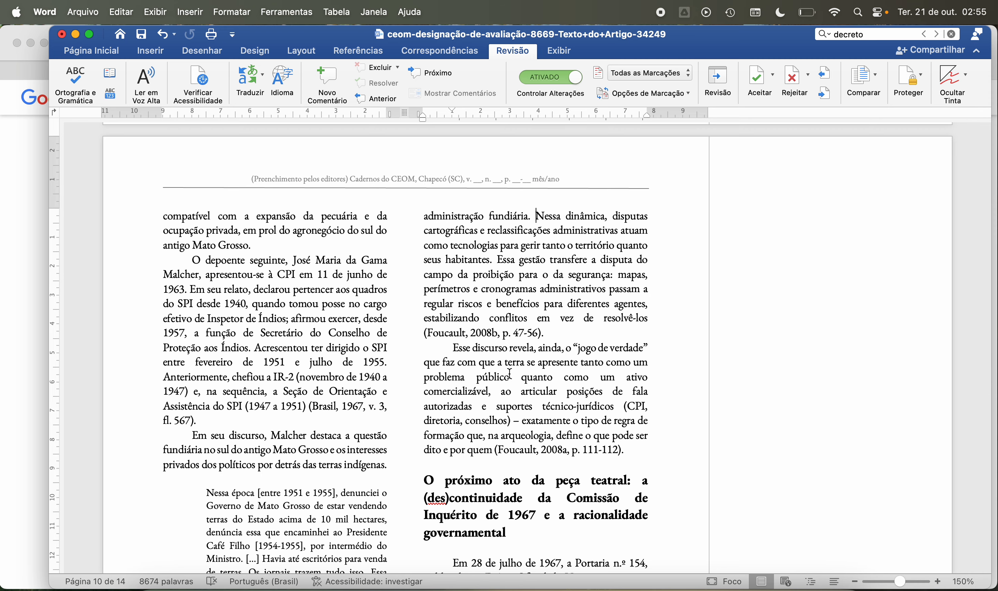
# Step: Read page 10 from the “jogo de verdade” paragraph to the opening of the section on the 1967 Comissão de Inquérito
pyautogui.scroll(-3, 510, 374)
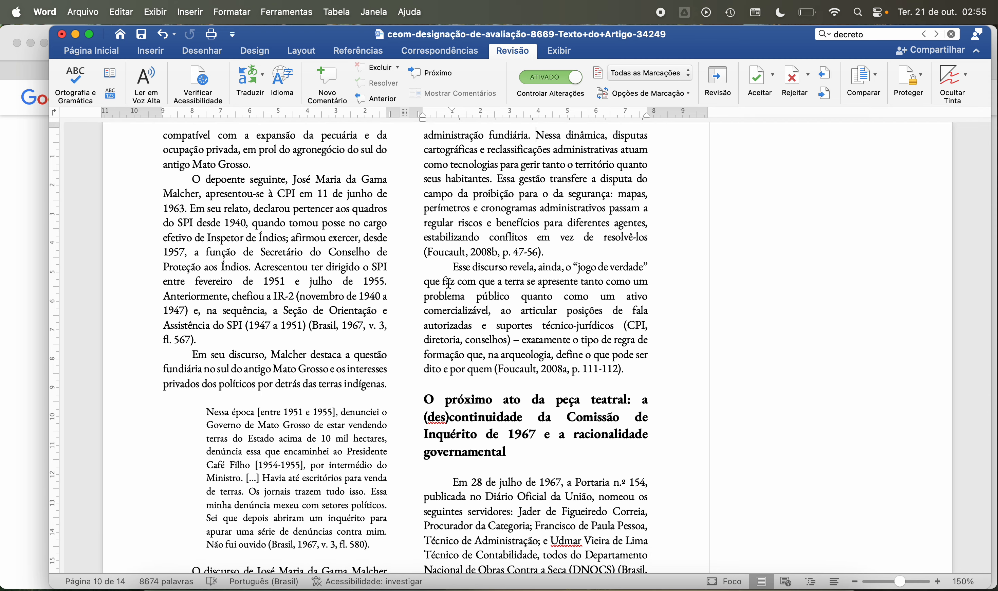
pyautogui.scroll(-3, 449, 283)
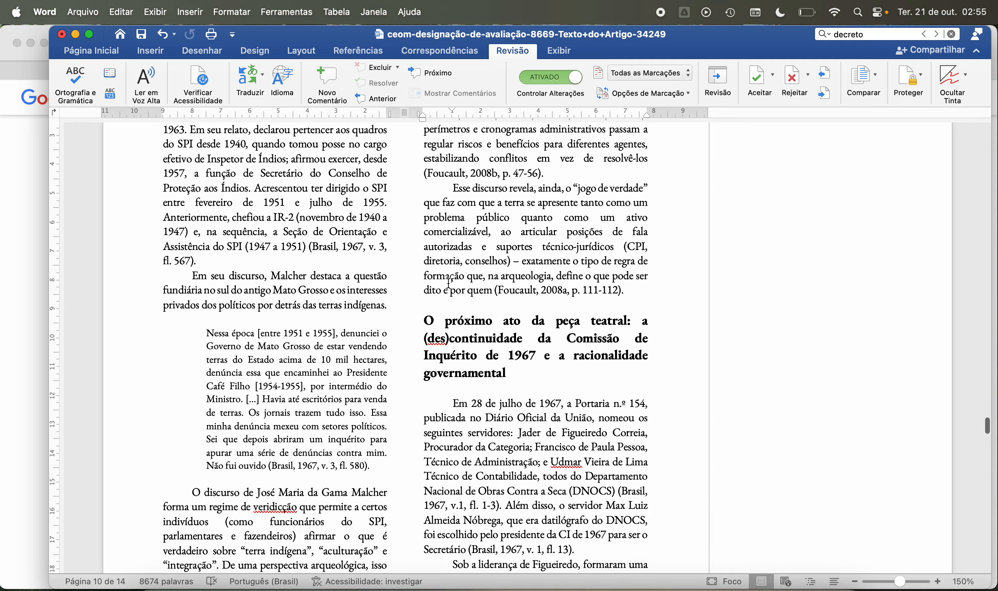
pyautogui.scroll(-2, 449, 282)
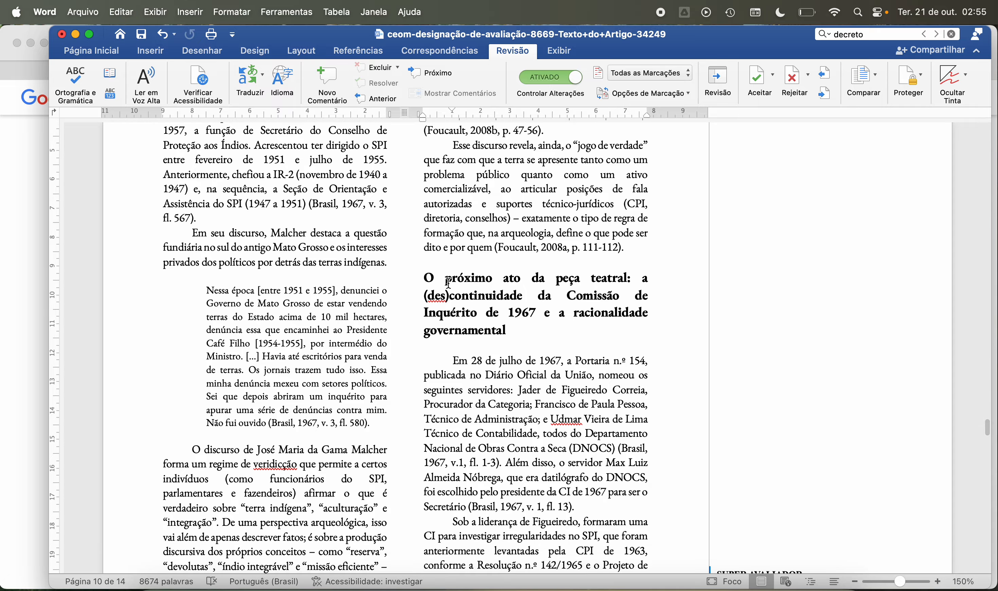
pyautogui.scroll(-1, 449, 282)
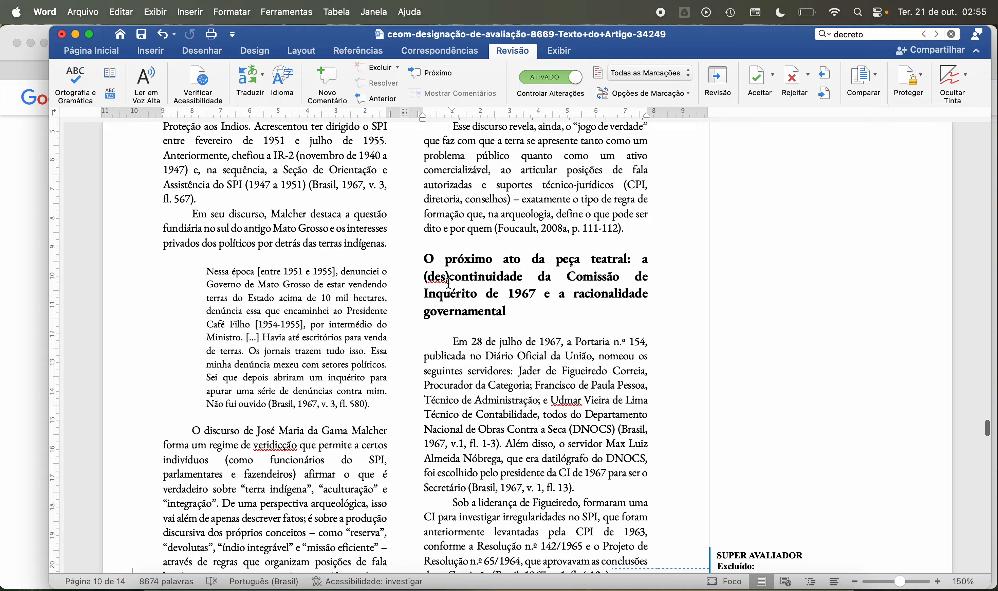
pyautogui.scroll(-1, 449, 282)
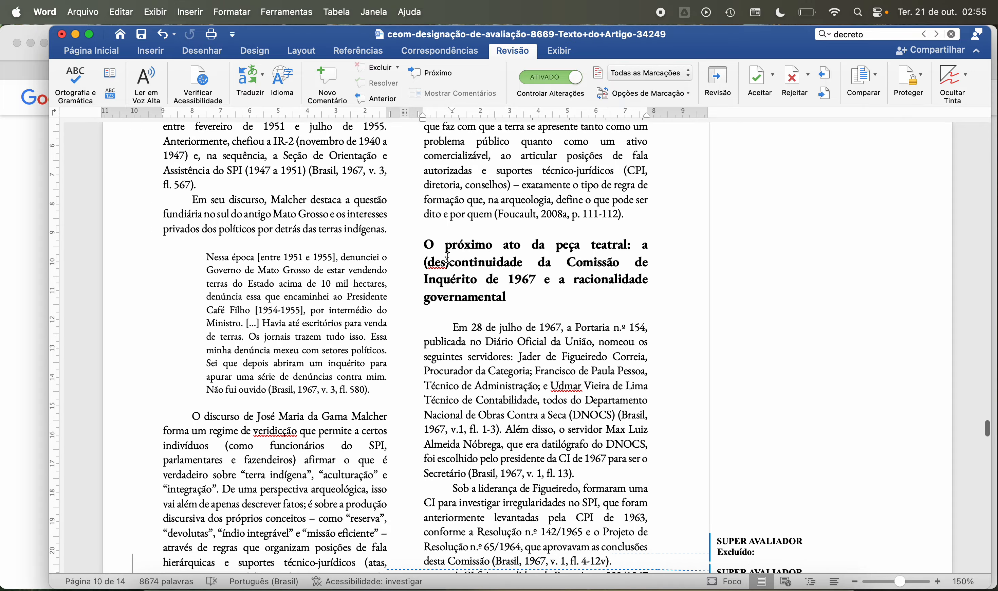
pyautogui.scroll(-2, 448, 258)
pyautogui.scroll(5, 448, 257)
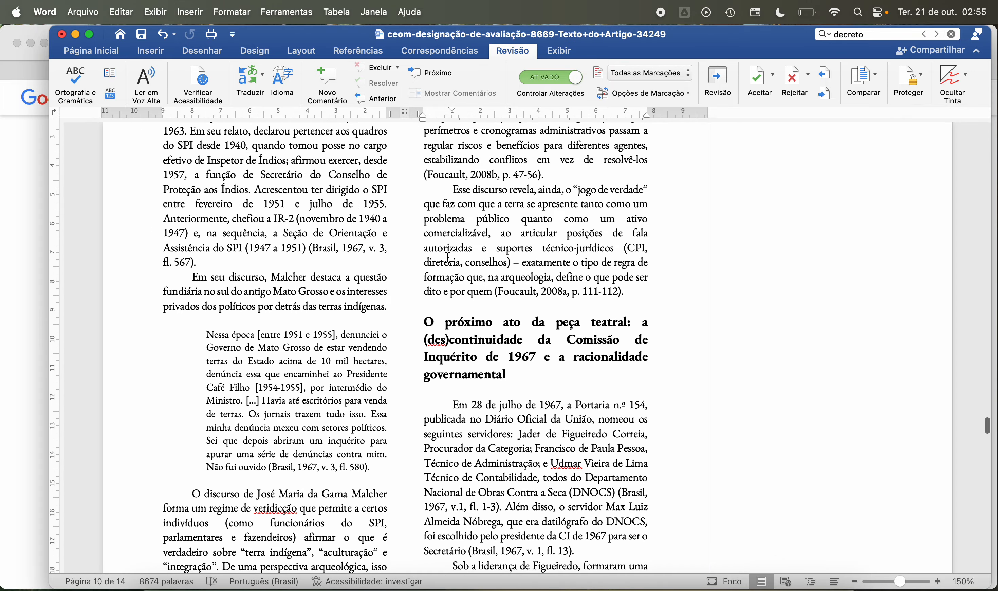
pyautogui.scroll(2, 448, 258)
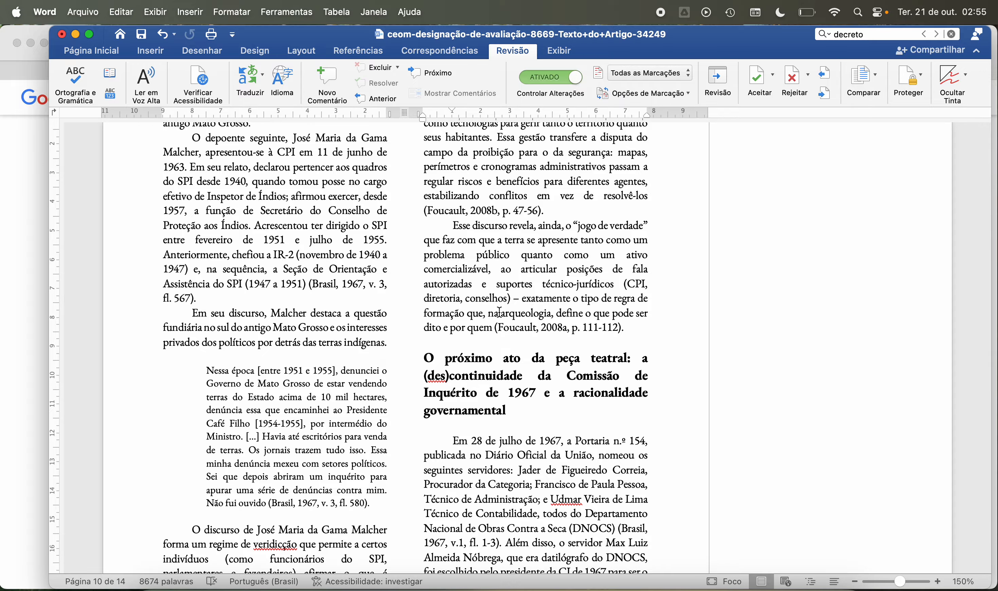
pyautogui.scroll(-5, 500, 312)
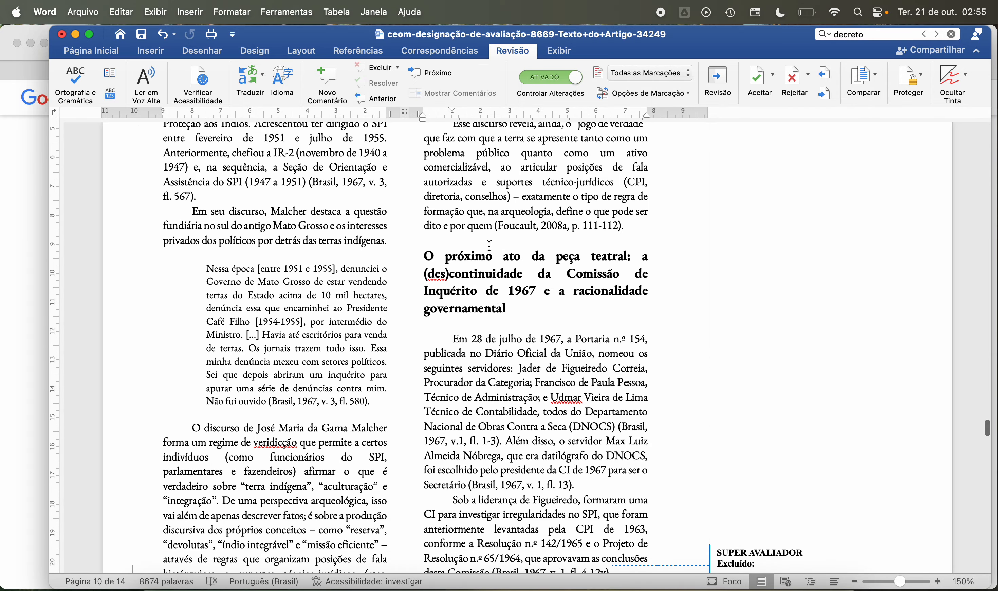
# Step: Review the article from its title page through page 9, checking the tracked deletions and the “Incluir nas referências” comments
pyautogui.scroll(20, 490, 245)
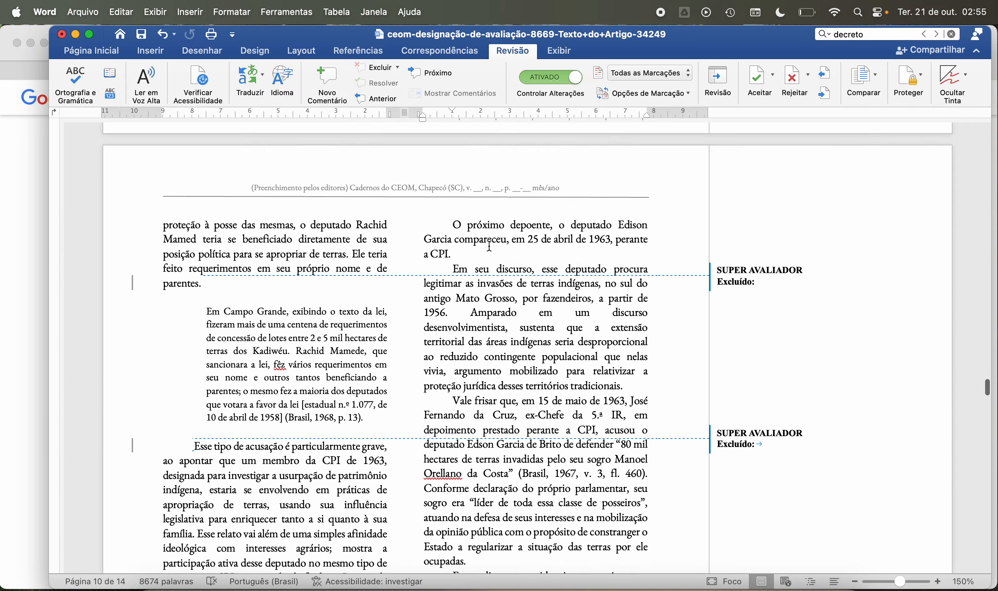
pyautogui.scroll(20, 490, 245)
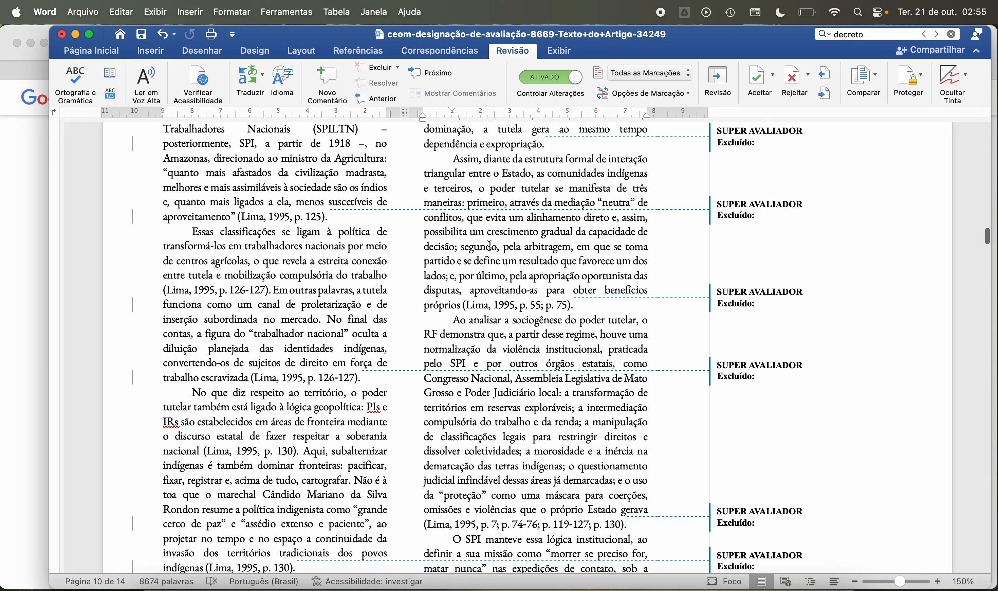
pyautogui.scroll(20, 490, 246)
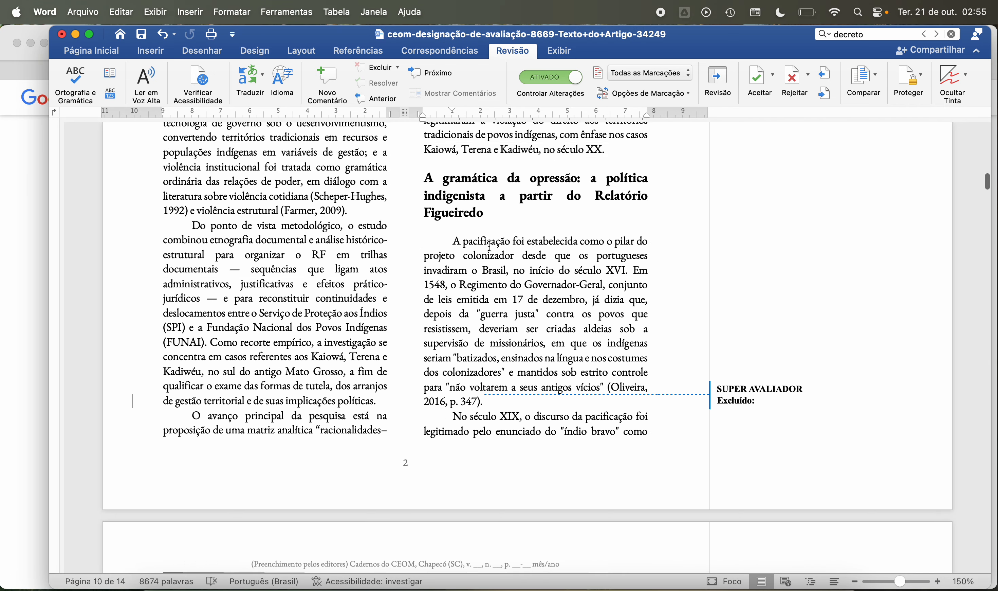
pyautogui.scroll(20, 490, 245)
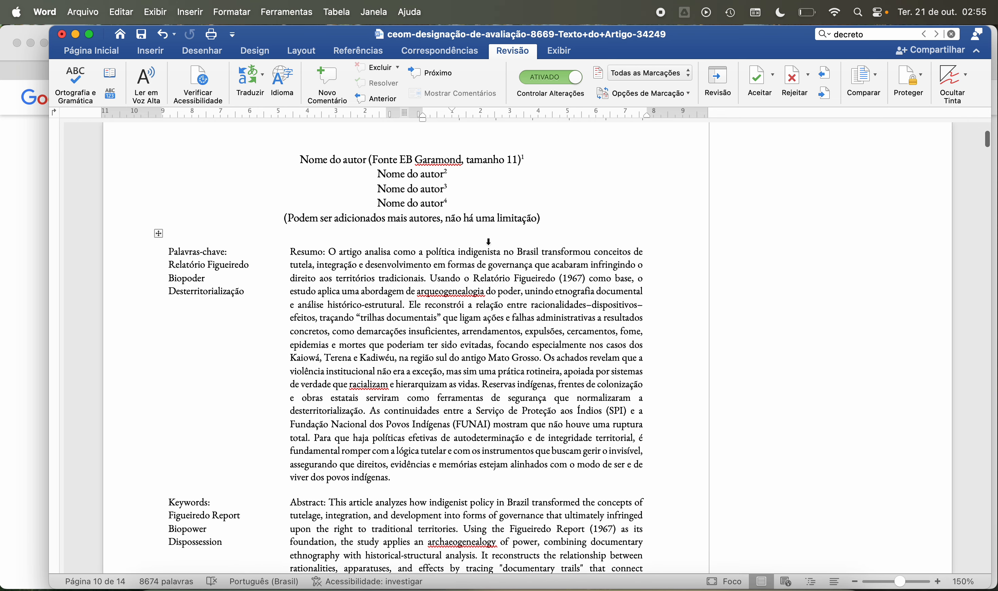
pyautogui.scroll(5, 489, 241)
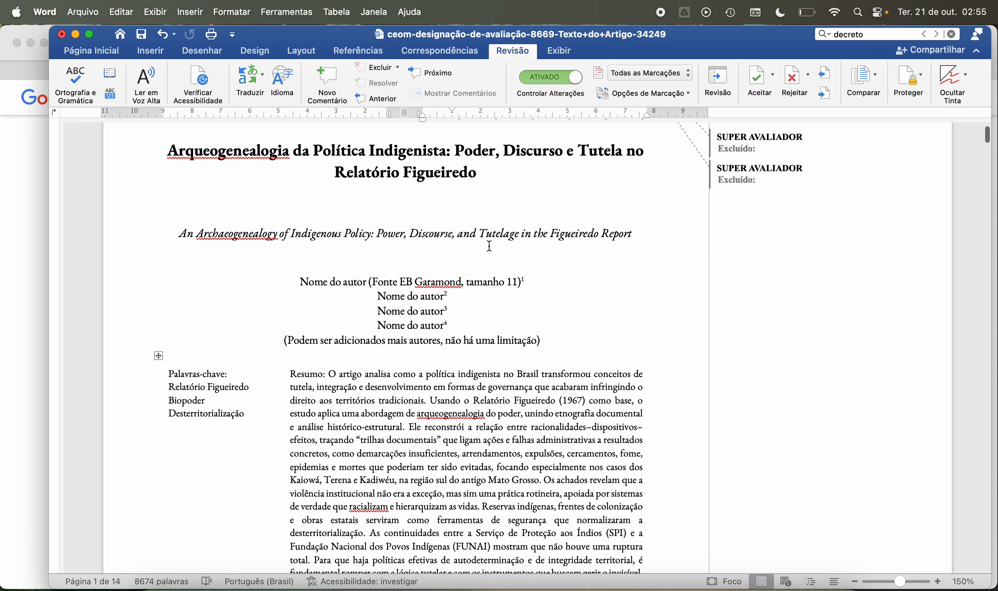
pyautogui.scroll(-15, 490, 246)
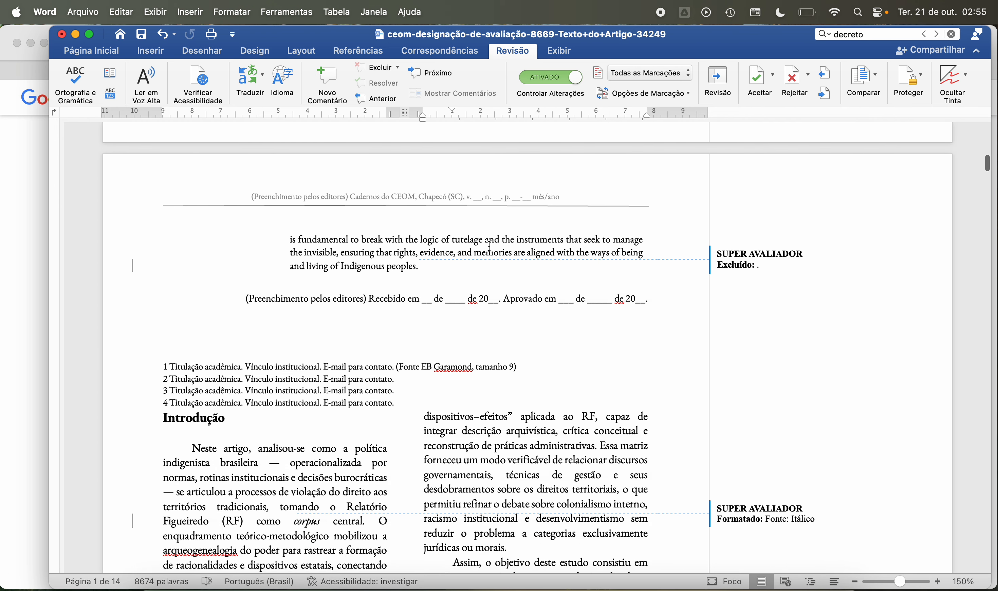
pyautogui.scroll(-20, 490, 245)
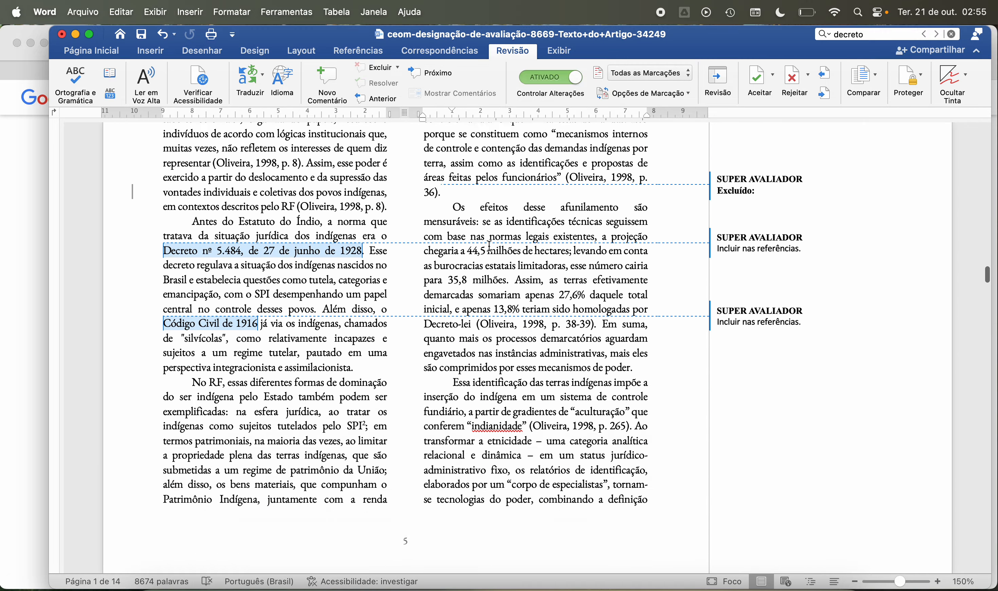
pyautogui.scroll(-20, 489, 246)
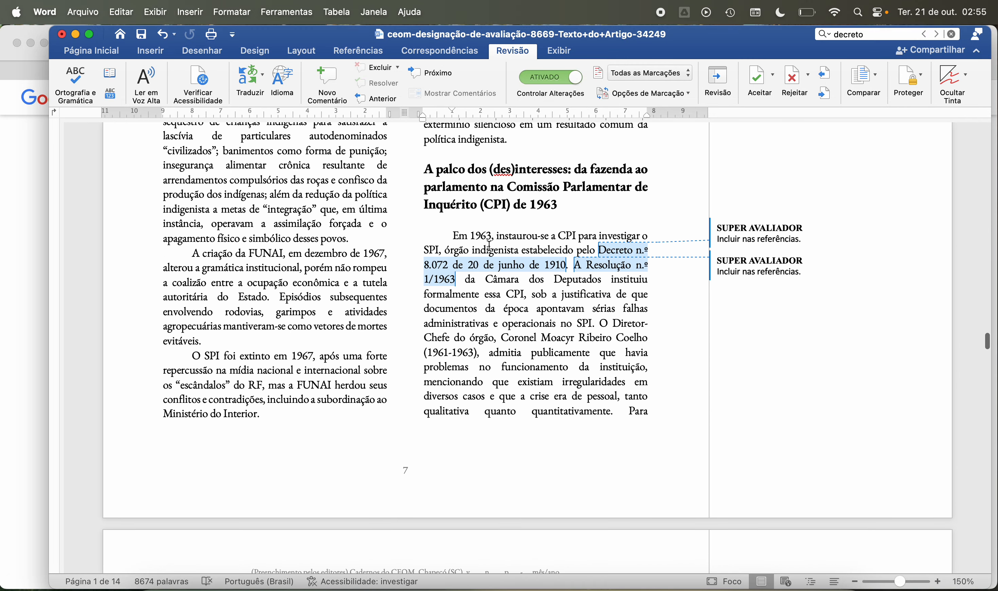
pyautogui.scroll(-15, 489, 246)
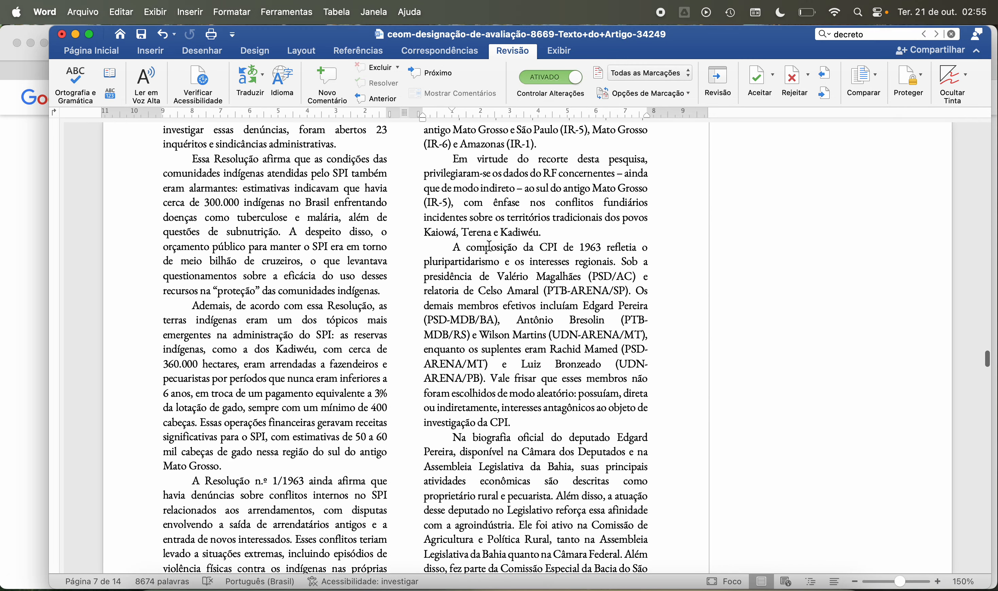
pyautogui.scroll(-15, 489, 245)
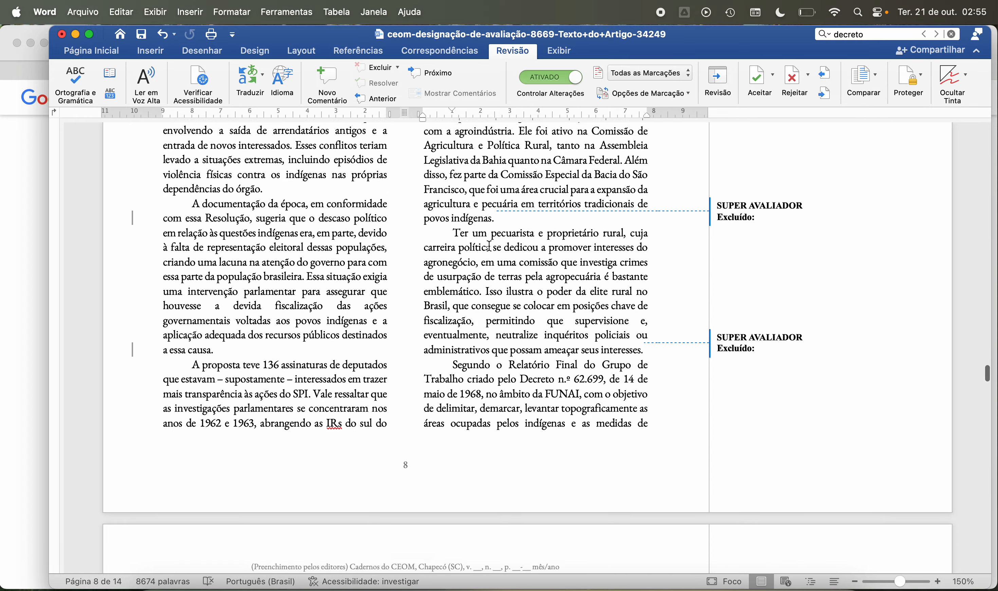
pyautogui.scroll(-15, 489, 246)
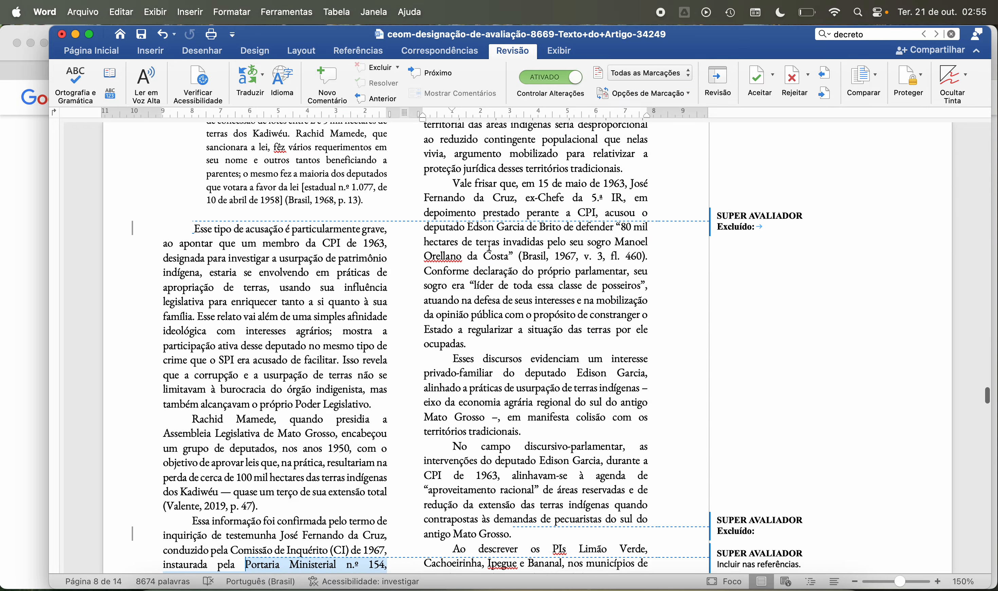
pyautogui.scroll(-10, 489, 246)
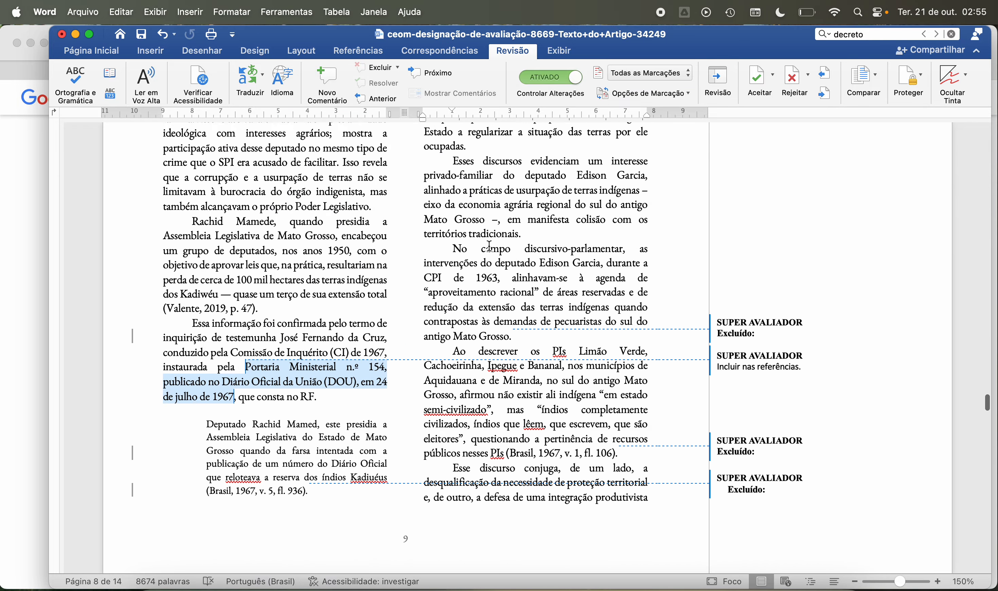
pyautogui.scroll(10, 489, 245)
pyautogui.scroll(-5, 489, 245)
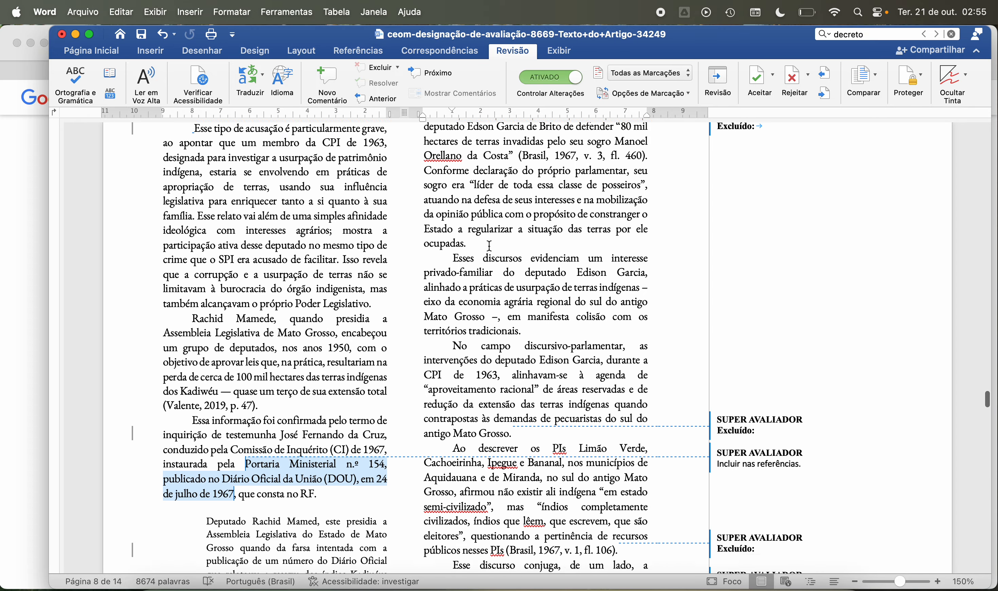
pyautogui.scroll(-20, 489, 246)
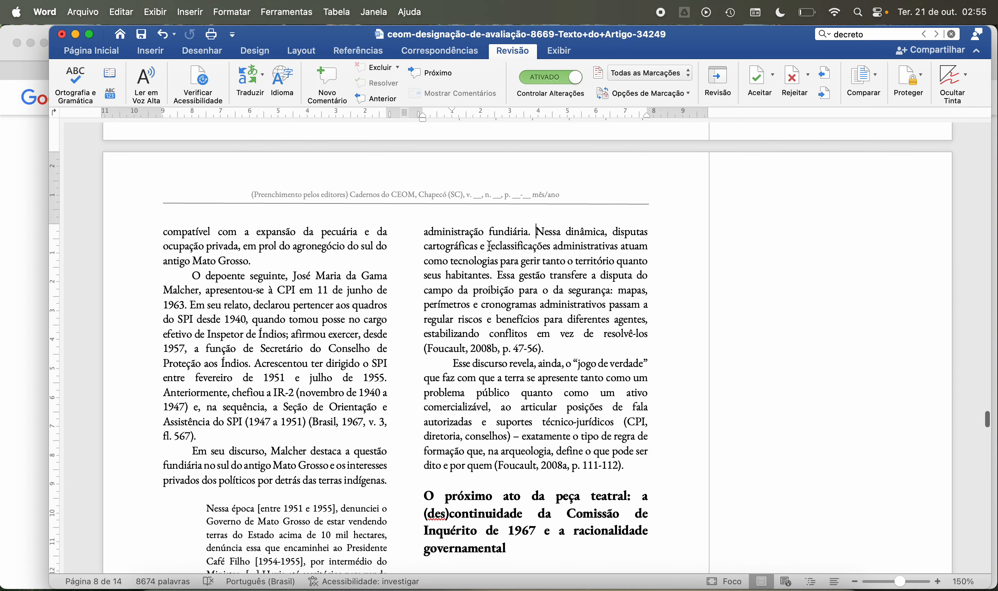
# Step: Examine the rest of page 10, including the paragraphs on Portaria n.º 154, Resolução n.º 142/1965 and Portaria n.º 222/1967
pyautogui.scroll(-8, 489, 245)
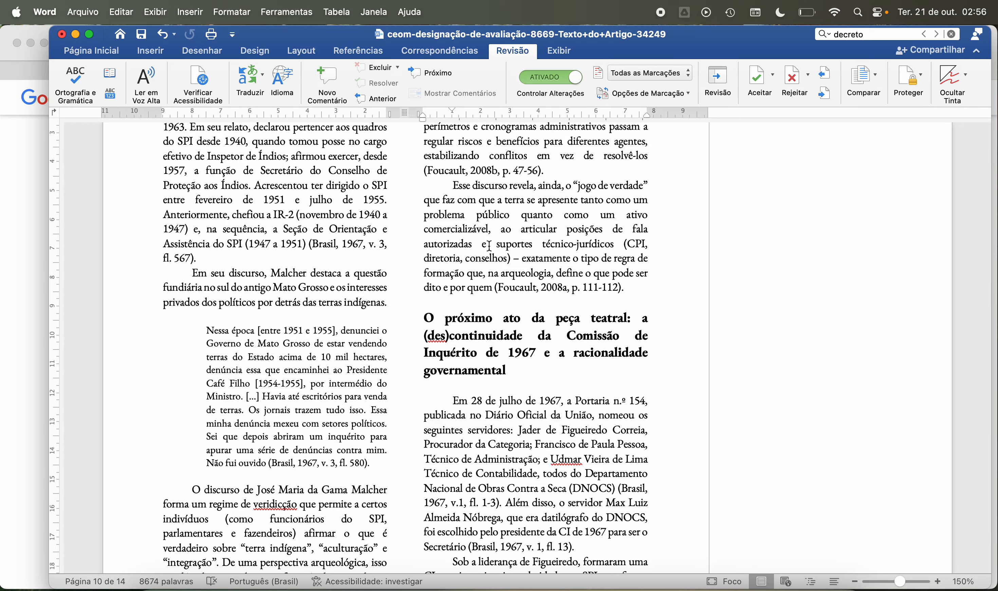
pyautogui.scroll(6, 489, 246)
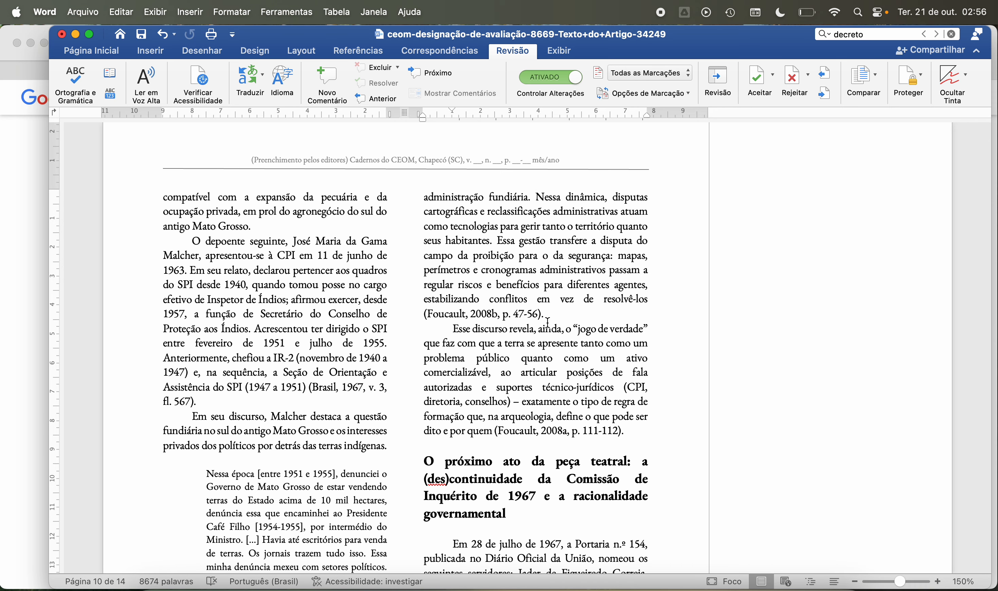
pyautogui.scroll(-15, 547, 323)
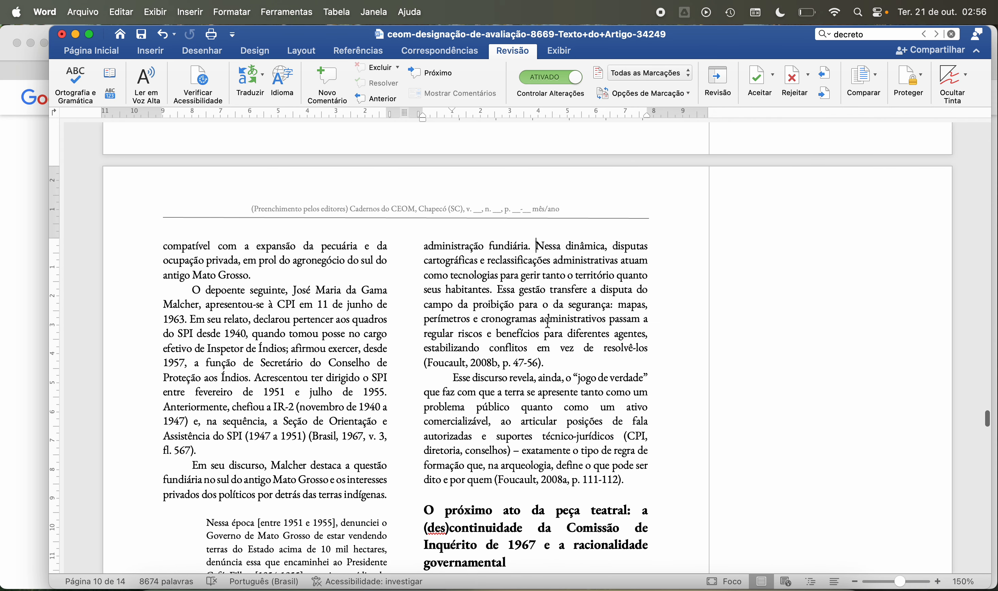
pyautogui.scroll(11, 548, 322)
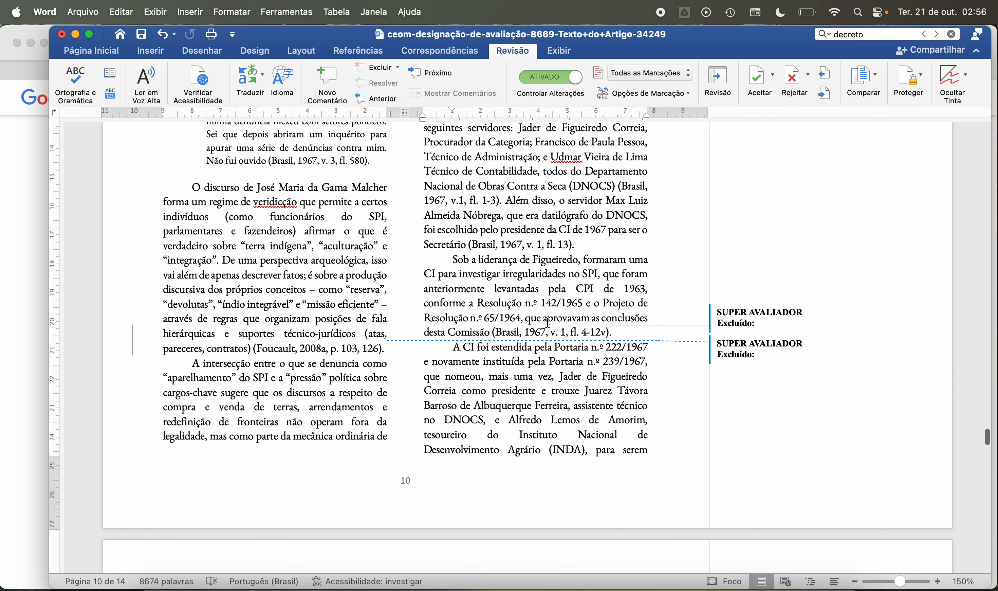
pyautogui.scroll(2, 548, 323)
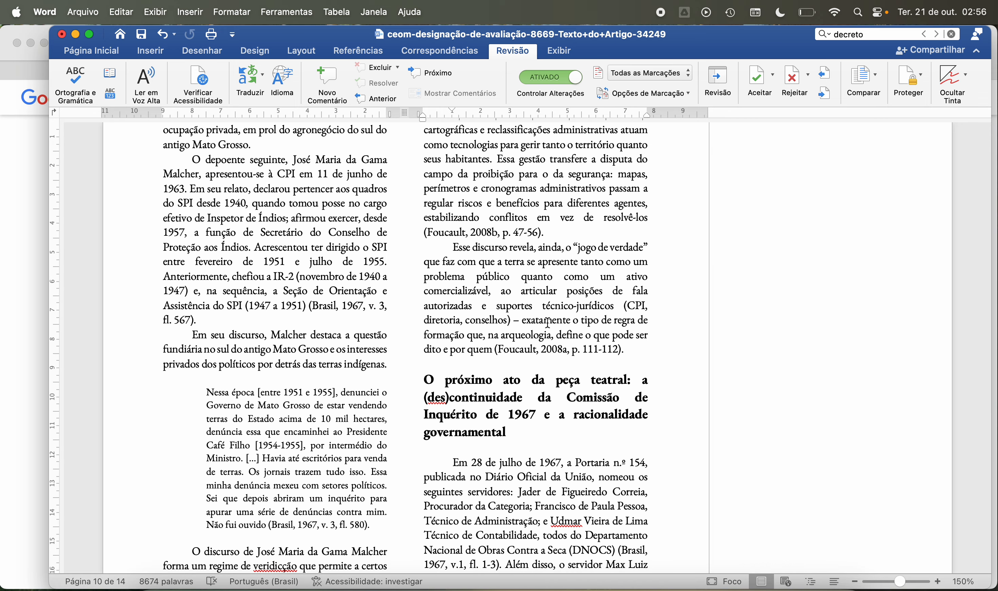
pyautogui.scroll(-1, 547, 323)
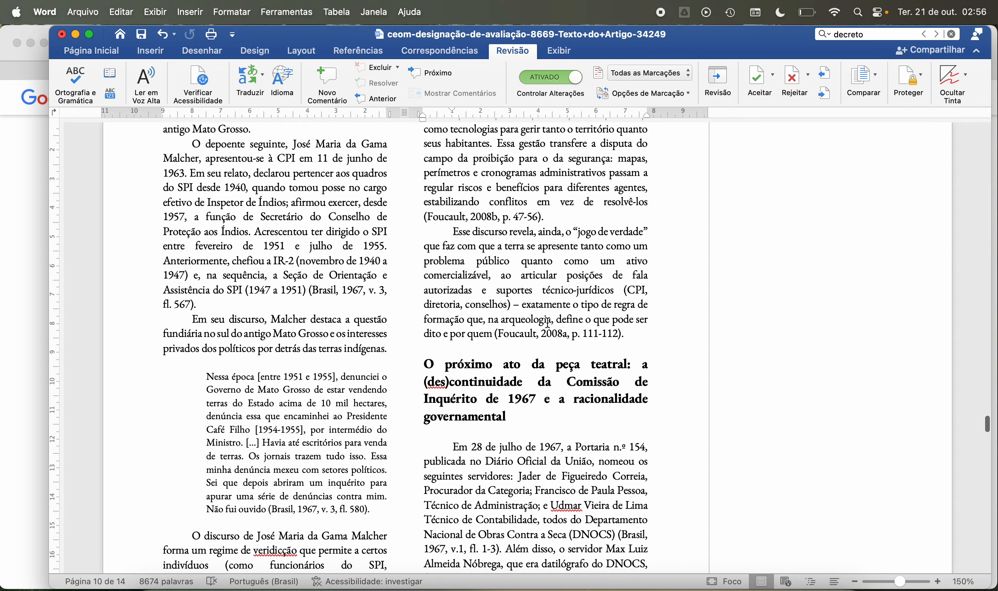
pyautogui.scroll(-1, 547, 323)
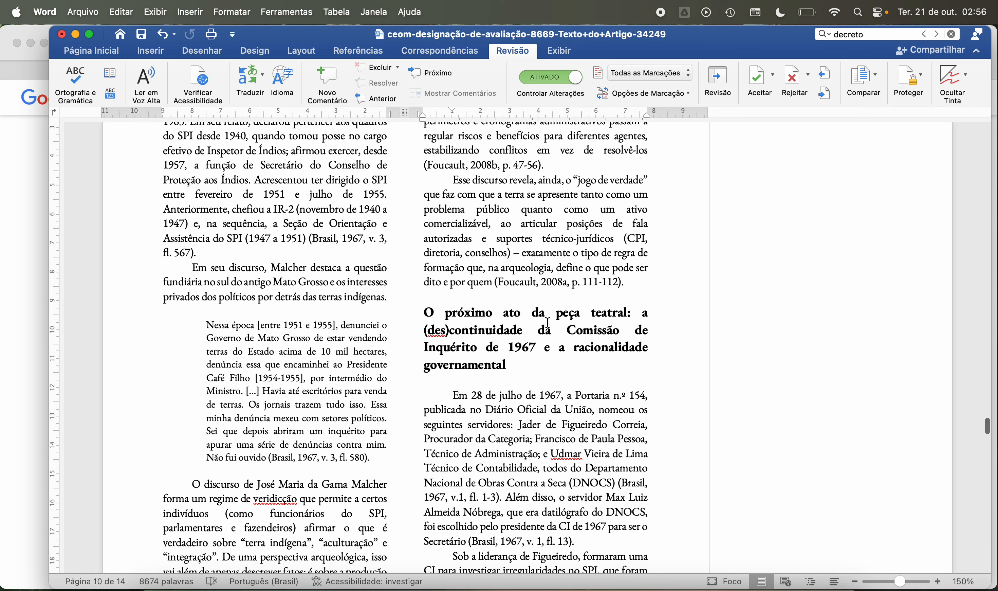
pyautogui.scroll(-1, 548, 323)
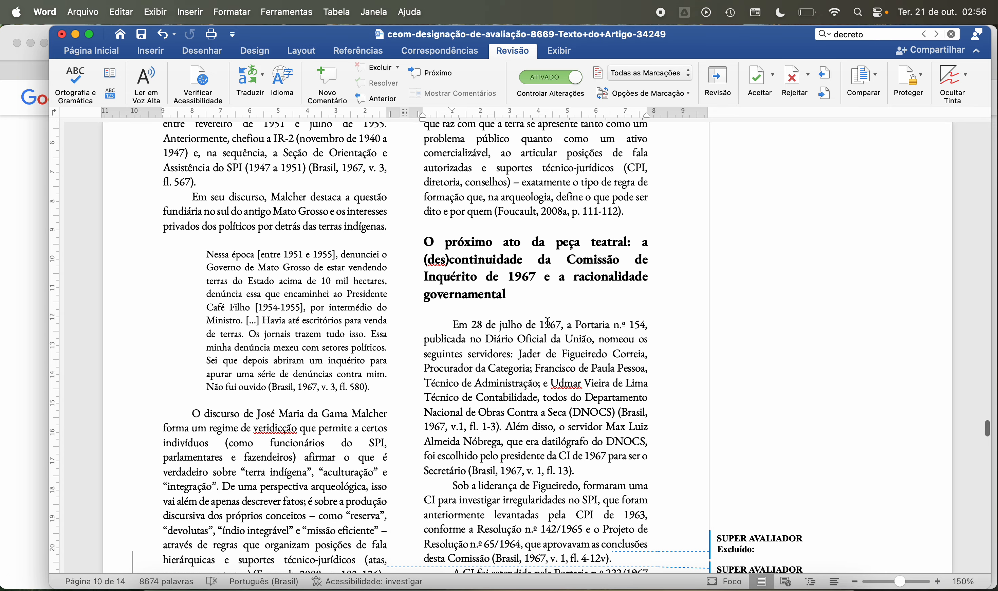
pyautogui.scroll(1, 548, 323)
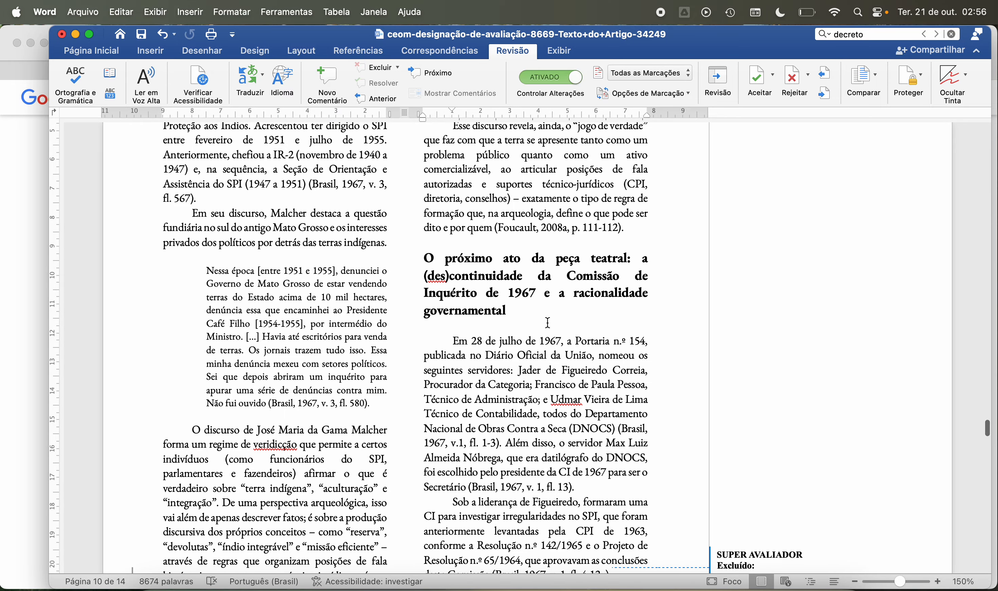
pyautogui.scroll(-2, 548, 323)
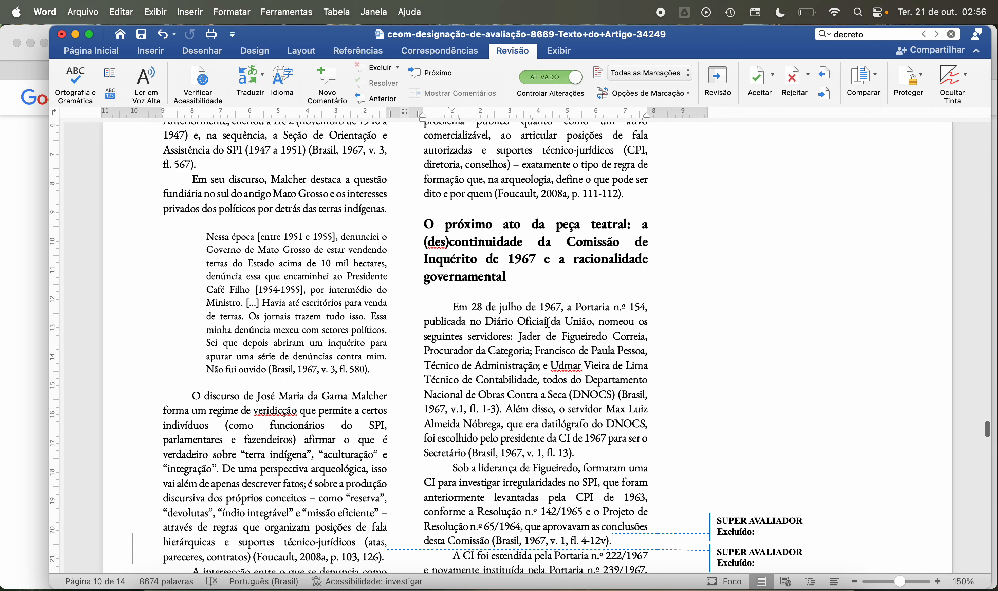
pyautogui.scroll(-3, 548, 323)
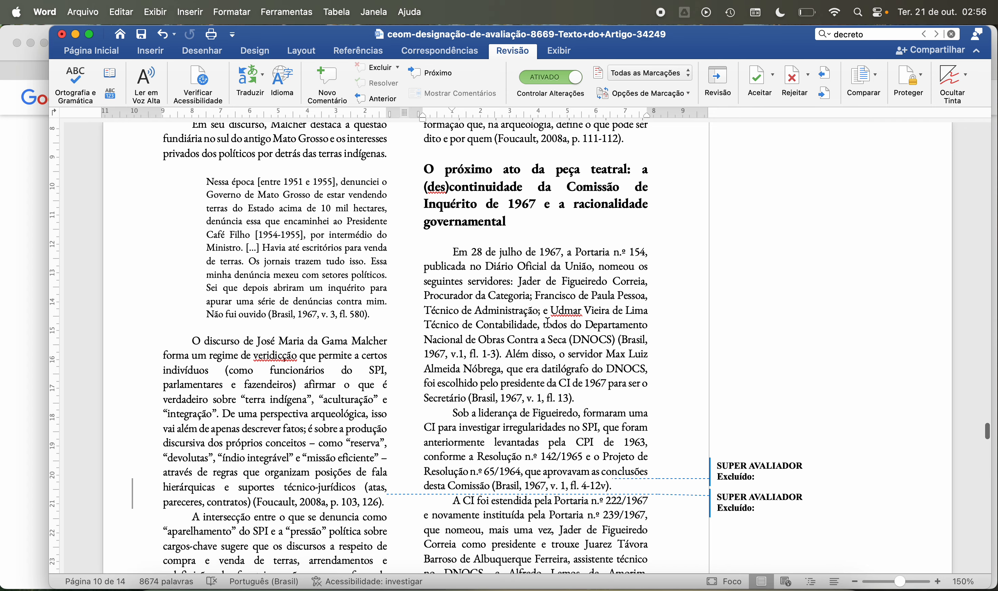
pyautogui.scroll(-3, 548, 323)
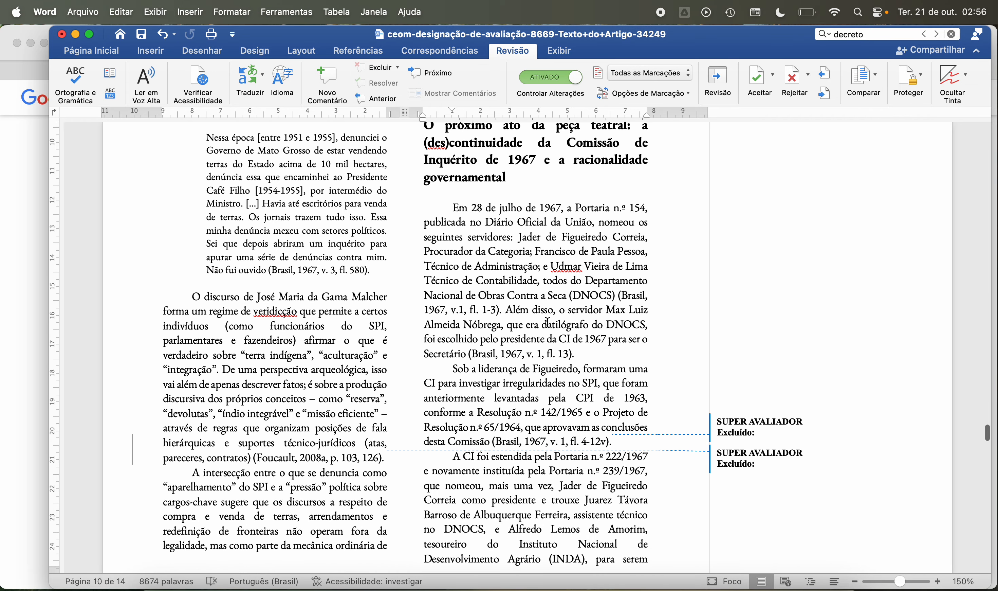
pyautogui.scroll(-3, 548, 323)
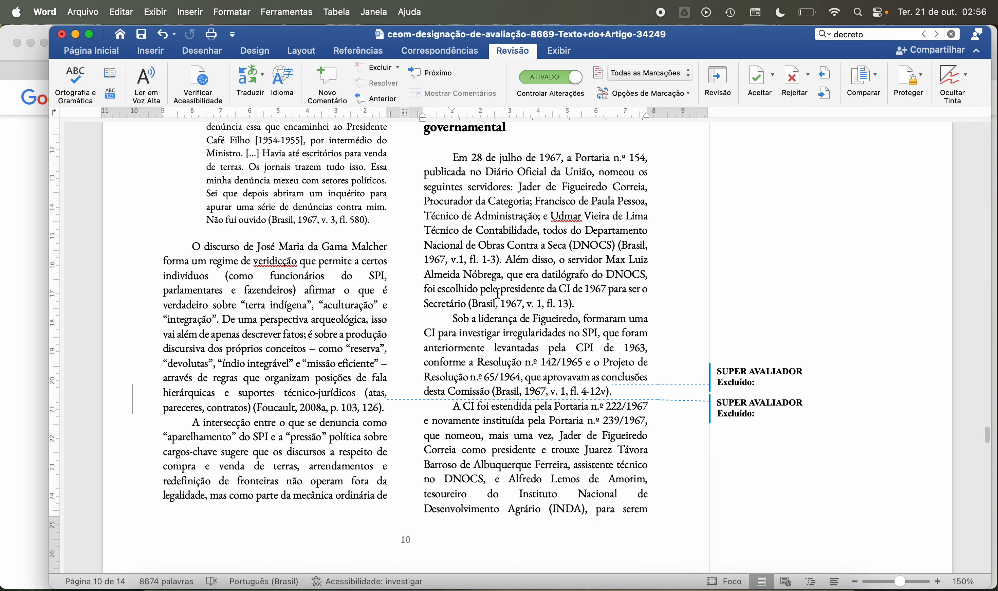
# Step: Comment “Incluir nas referências.” on “Resolução n.º 142/1965” in the page 10 paragraph on the CPI de 1963
pyautogui.scroll(-4, 497, 293)
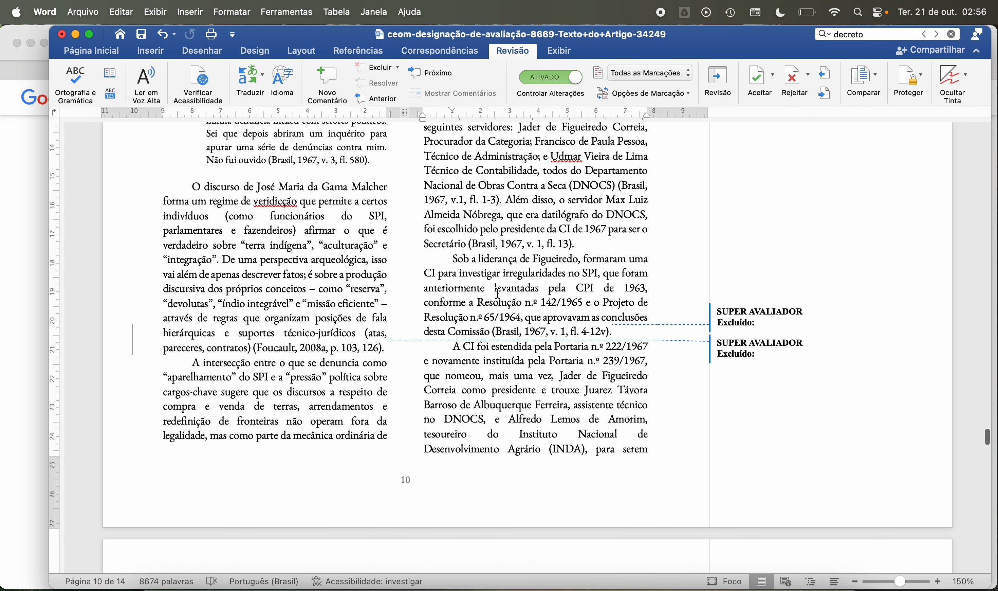
pyautogui.scroll(-3, 498, 293)
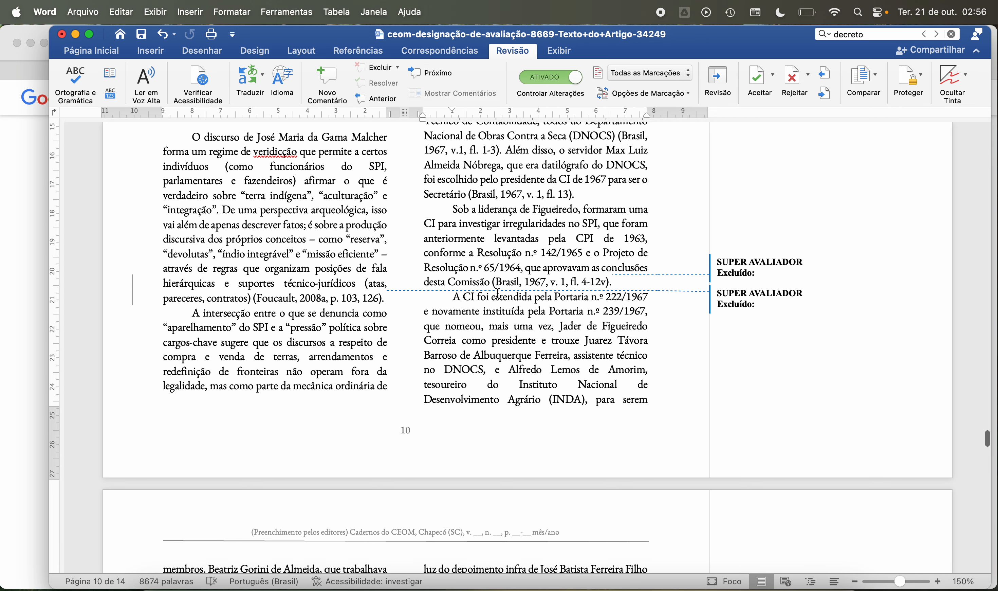
pyautogui.scroll(-2, 498, 292)
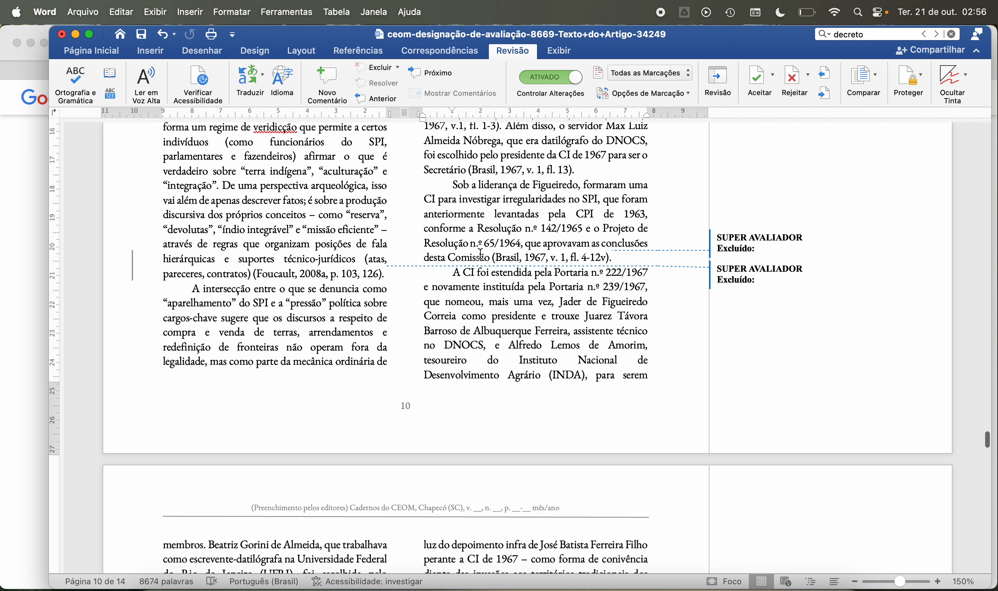
pyautogui.scroll(3, 478, 253)
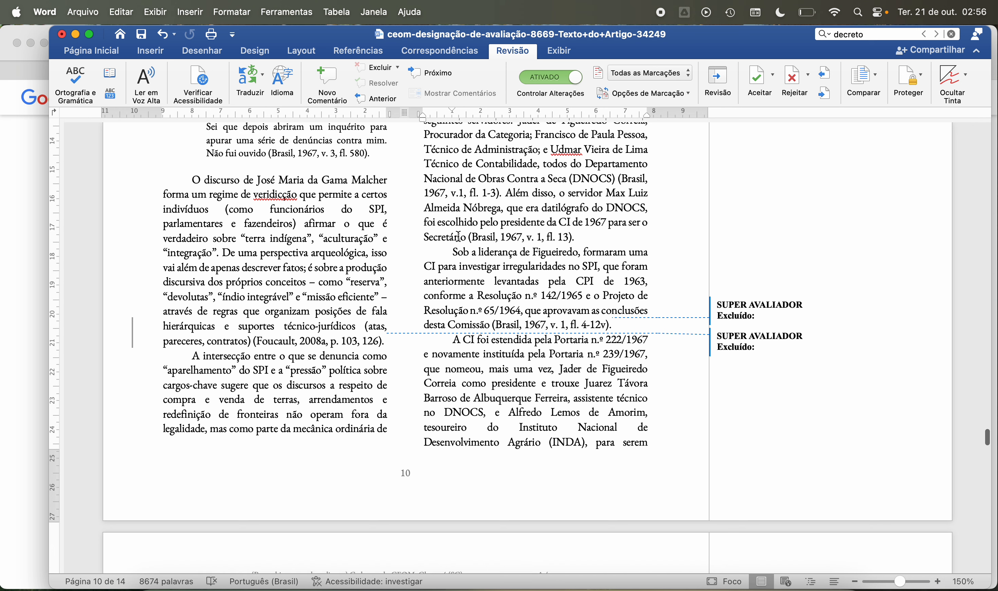
pyautogui.scroll(-5, 495, 274)
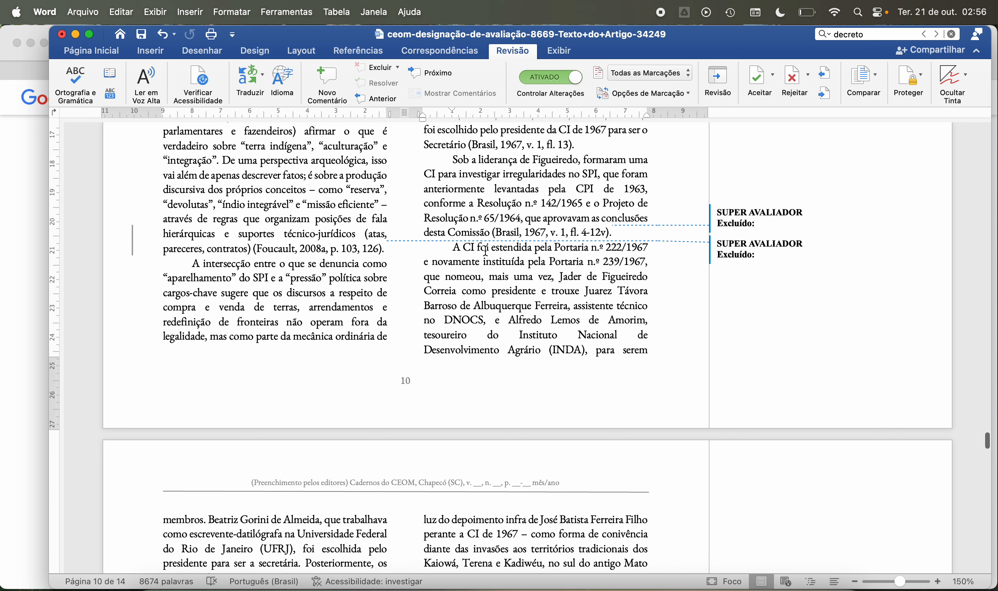
pyautogui.scroll(1, 484, 201)
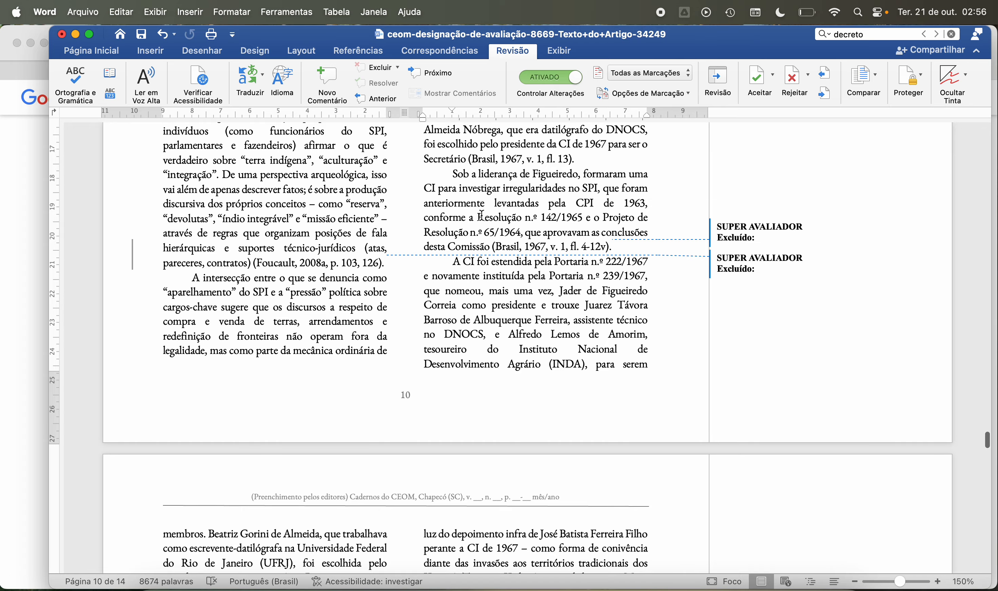
pyautogui.moveTo(482, 219); pyautogui.dragTo(516, 231)
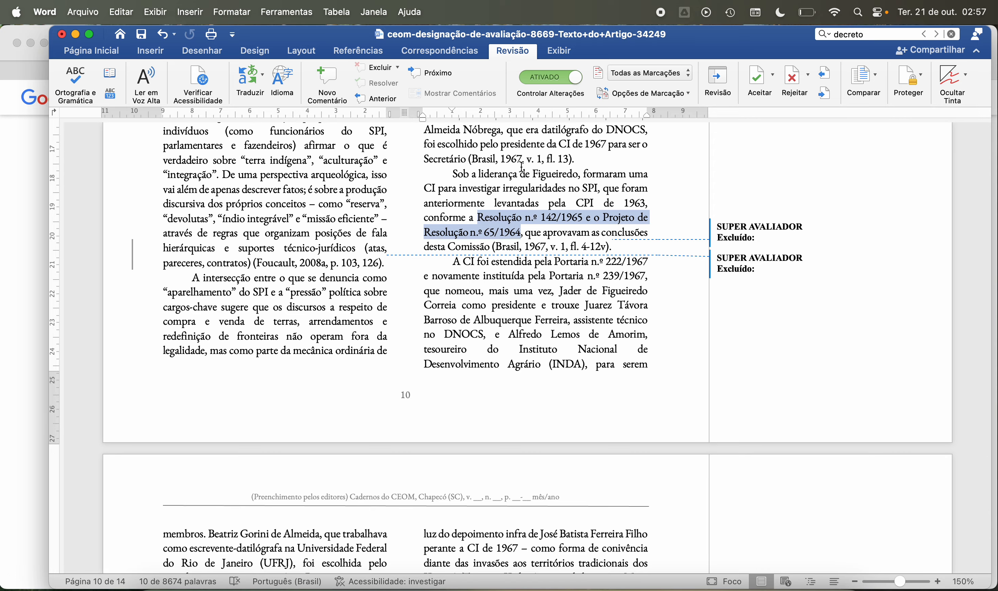
pyautogui.click(543, 231)
pyautogui.moveTo(477, 218); pyautogui.dragTo(576, 215)
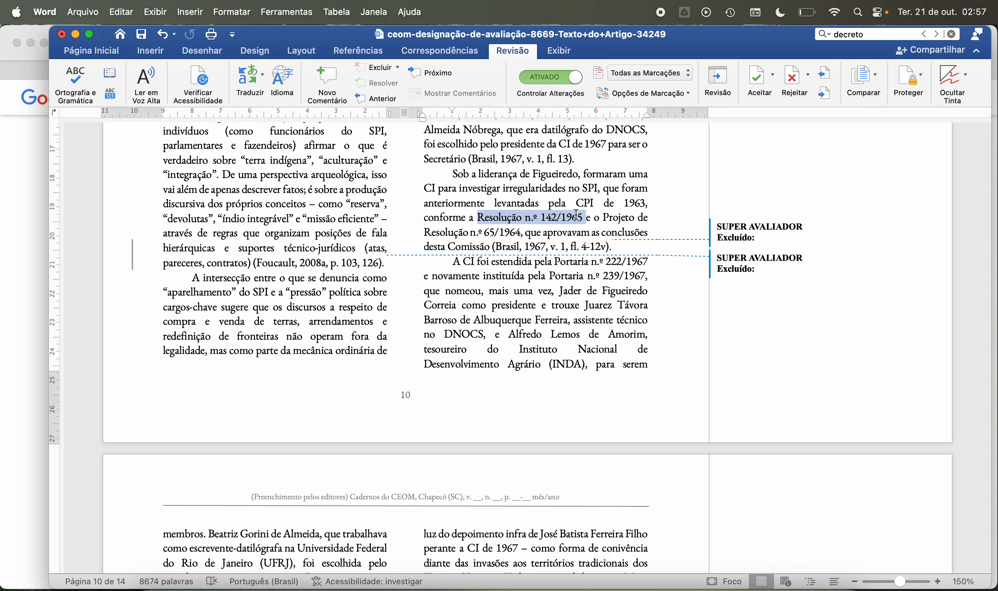
pyautogui.click(338, 76)
pyautogui.write('Inc')
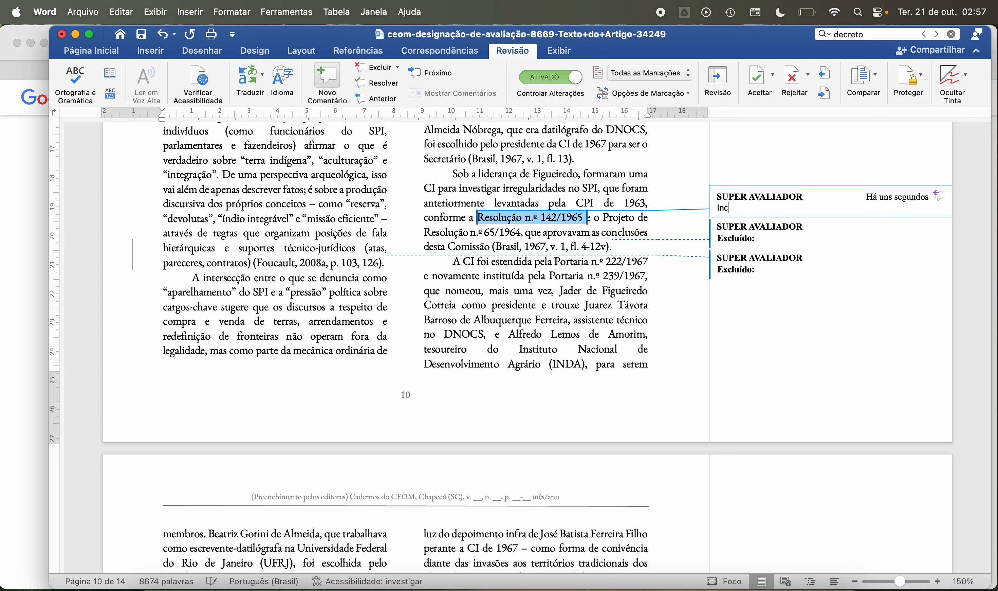
pyautogui.write('luir nas referências.')
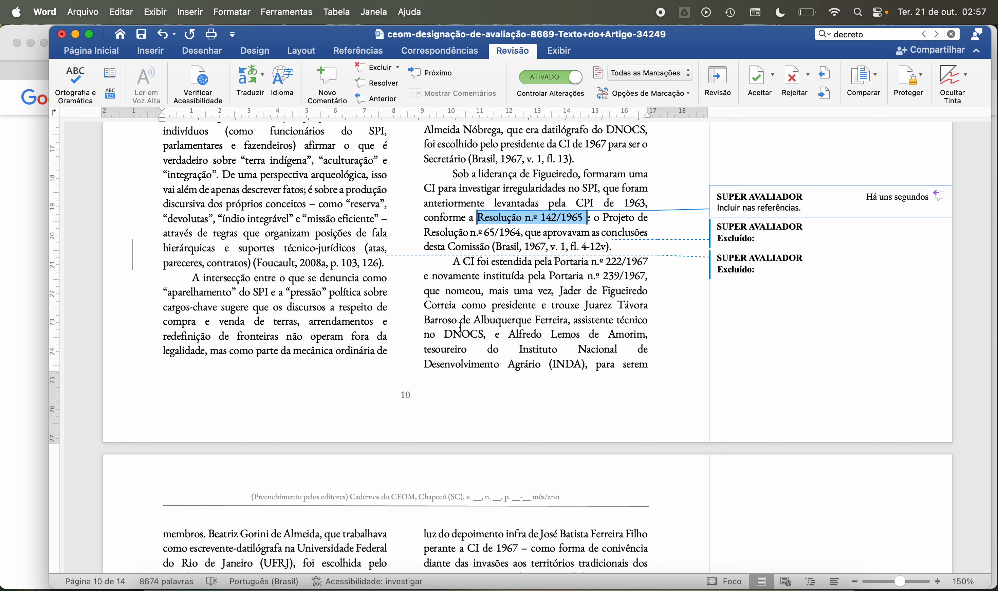
# Step: Add the comment “Incluir nas refrências.” to “Portaria n.º 222/1967” in the last paragraph of page 10
pyautogui.scroll(-2, 502, 375)
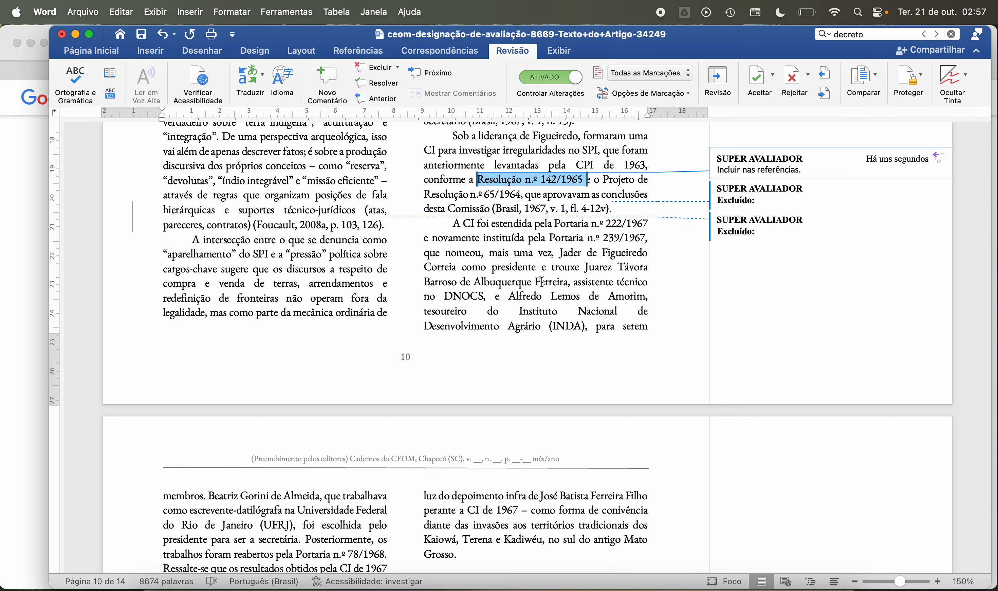
pyautogui.moveTo(557, 221); pyautogui.dragTo(650, 224)
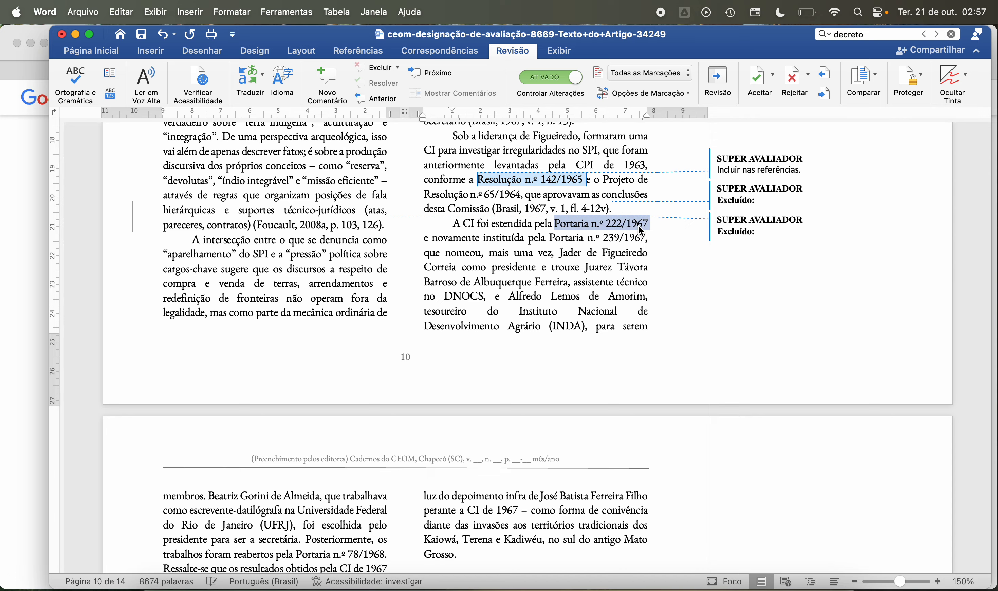
pyautogui.click(330, 76)
pyautogui.write('Incl')
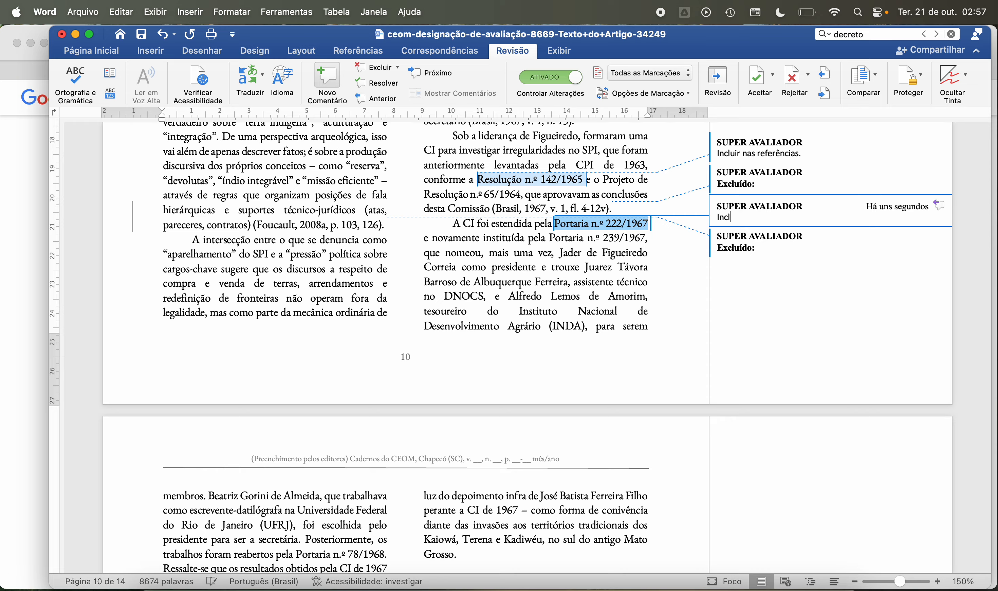
pyautogui.write('uir nas refrências.')
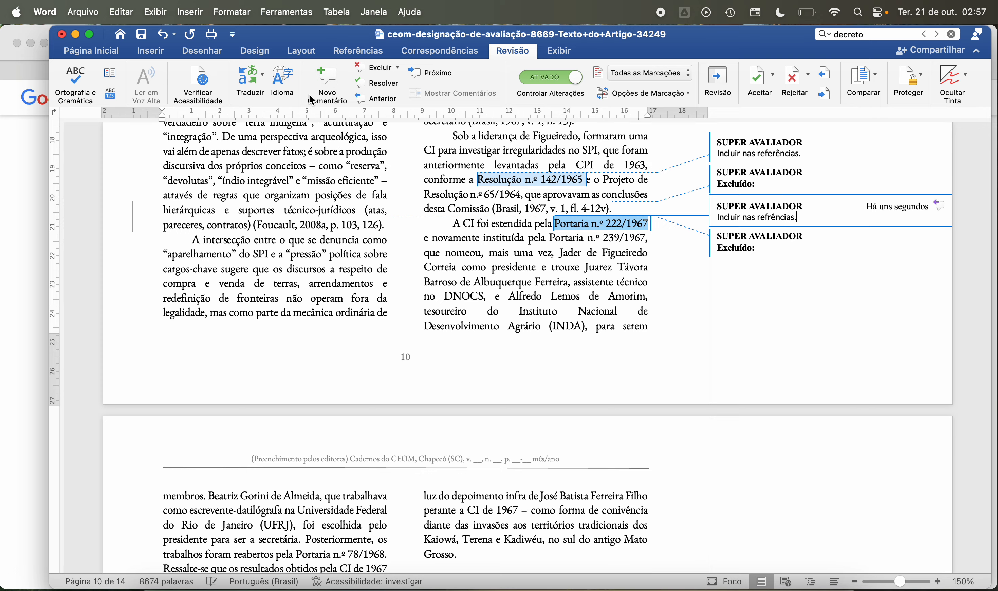
# Step: Attach the comment “Incluir nas refrências.” to “Portaria n.º 239/1967” in the same page 10 paragraph
pyautogui.moveTo(550, 234); pyautogui.dragTo(636, 246)
pyautogui.click(327, 81)
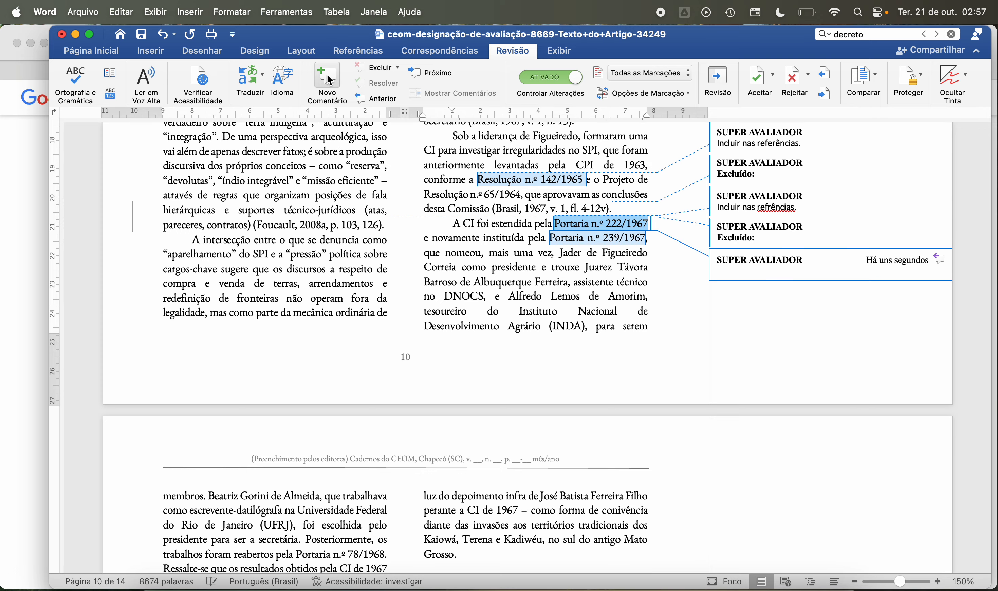
pyautogui.write('Incl')
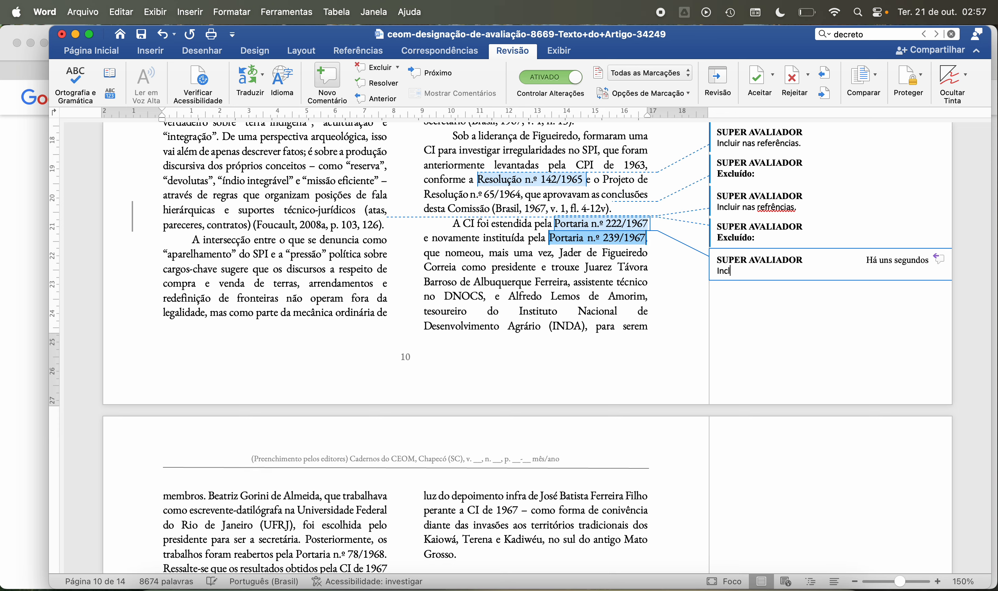
pyautogui.write('uir nas refrências.')
pyautogui.click(545, 266)
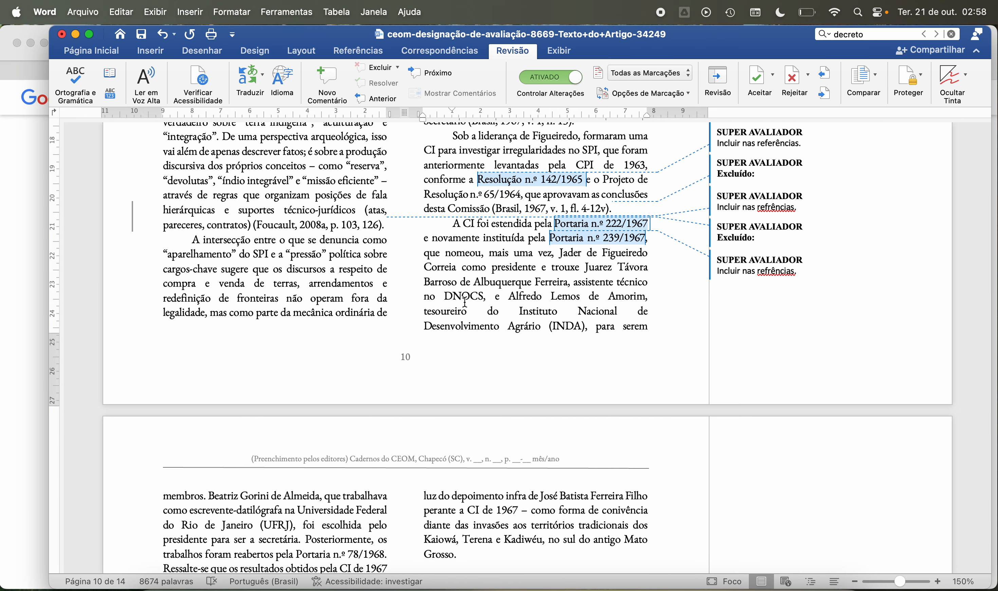
# Step: Add the comment “Incluir nas refrências.” to “Portaria n.º 78/1968” in the opening paragraph of page 11
pyautogui.scroll(-2, 462, 283)
pyautogui.scroll(-3, 462, 282)
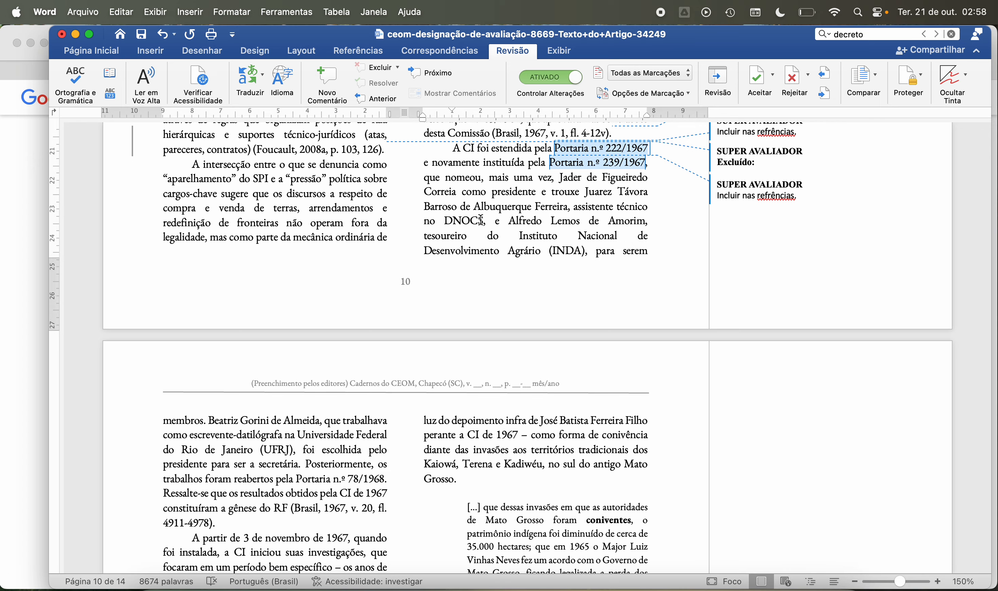
pyautogui.scroll(-3, 504, 228)
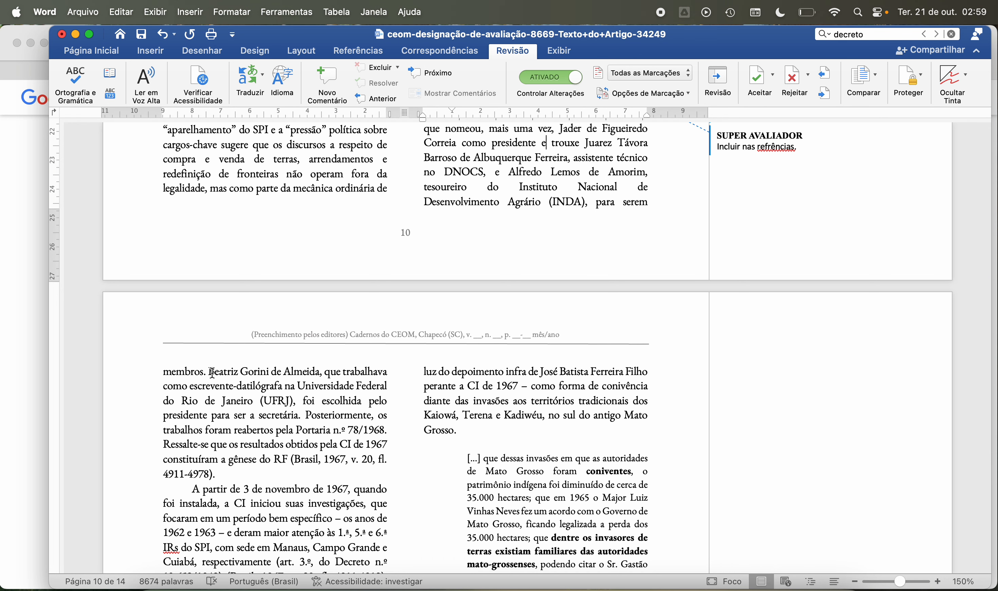
pyautogui.scroll(-2, 244, 417)
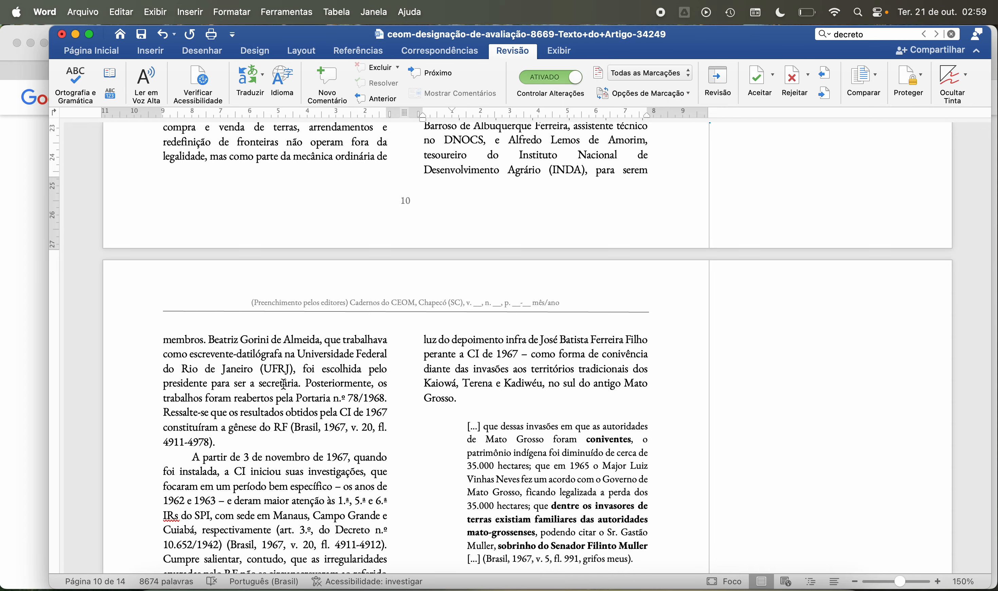
pyautogui.scroll(-1, 328, 399)
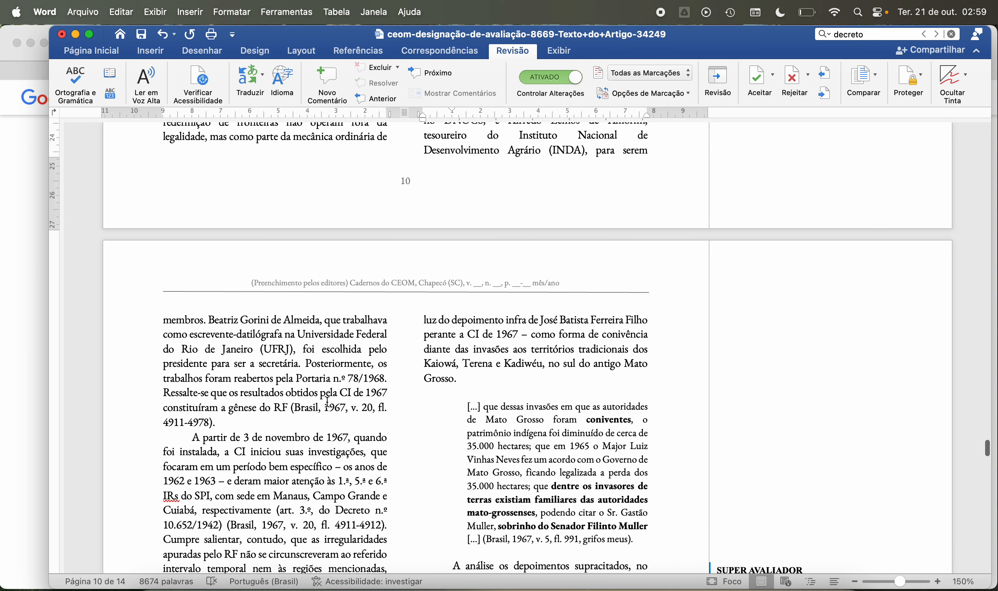
pyautogui.scroll(-3, 328, 401)
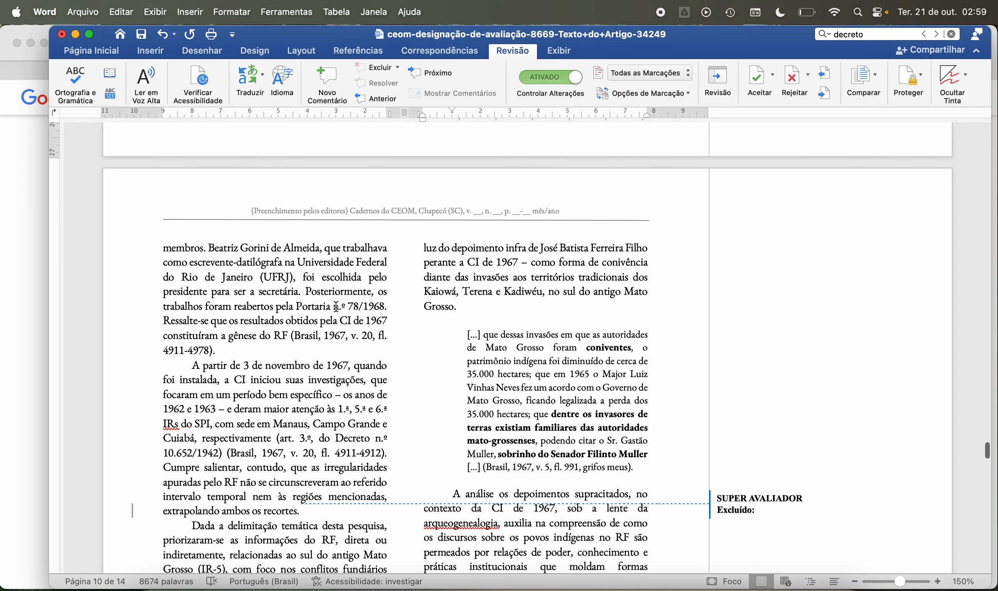
pyautogui.moveTo(297, 307); pyautogui.dragTo(384, 308)
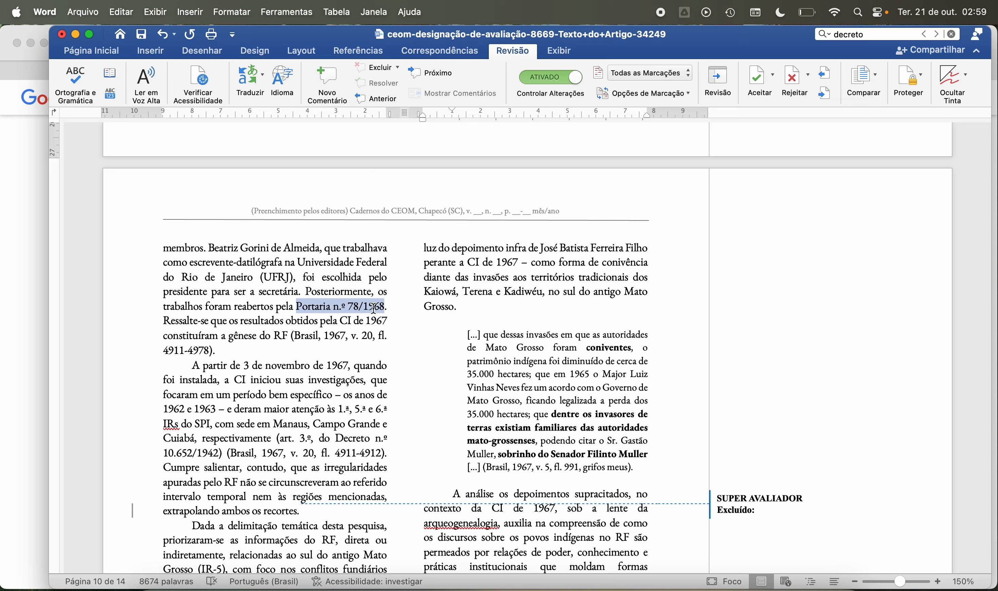
pyautogui.click(327, 81)
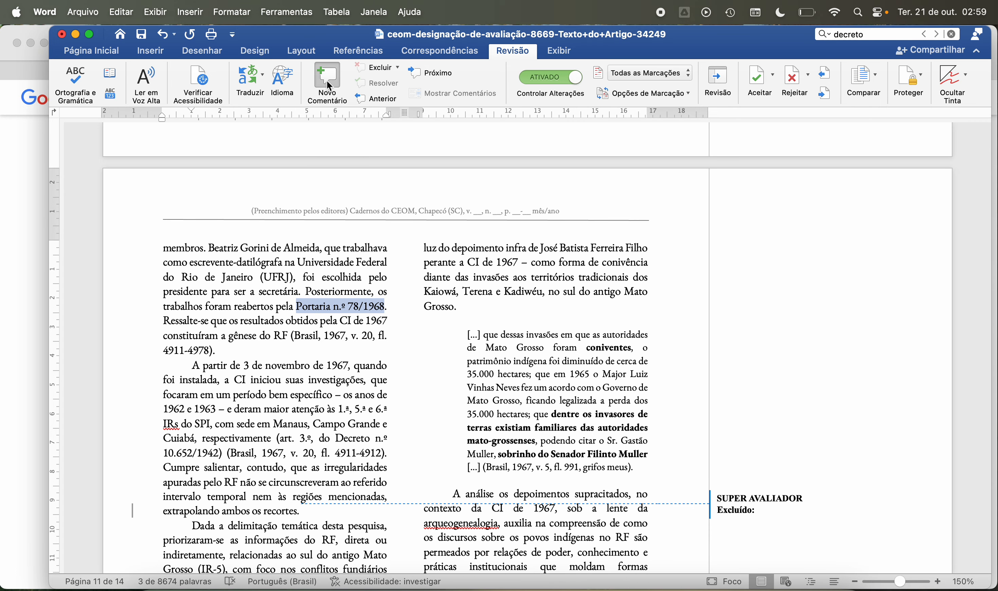
pyautogui.write('Inclu')
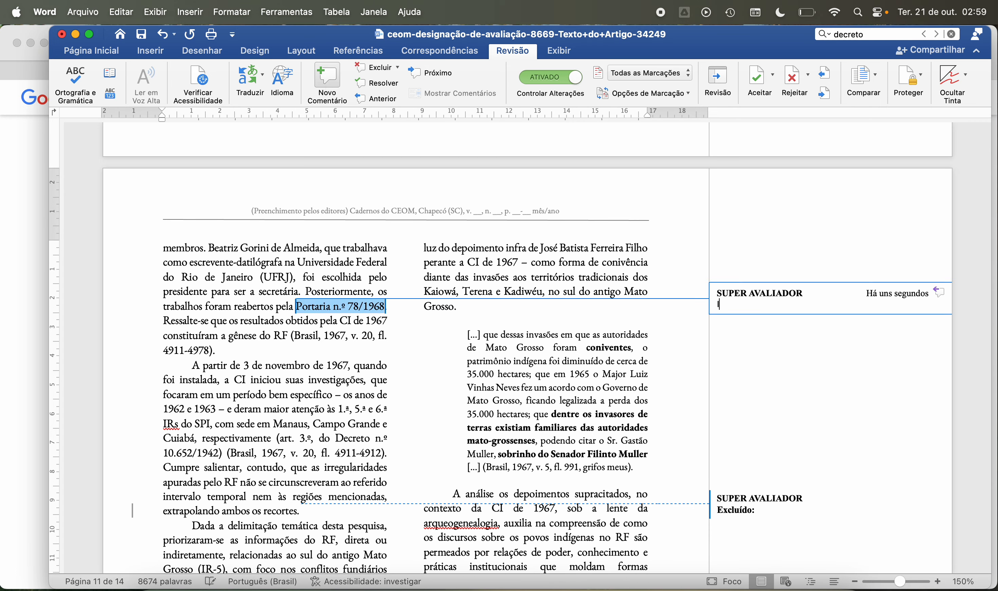
pyautogui.write('ir nas refrências.')
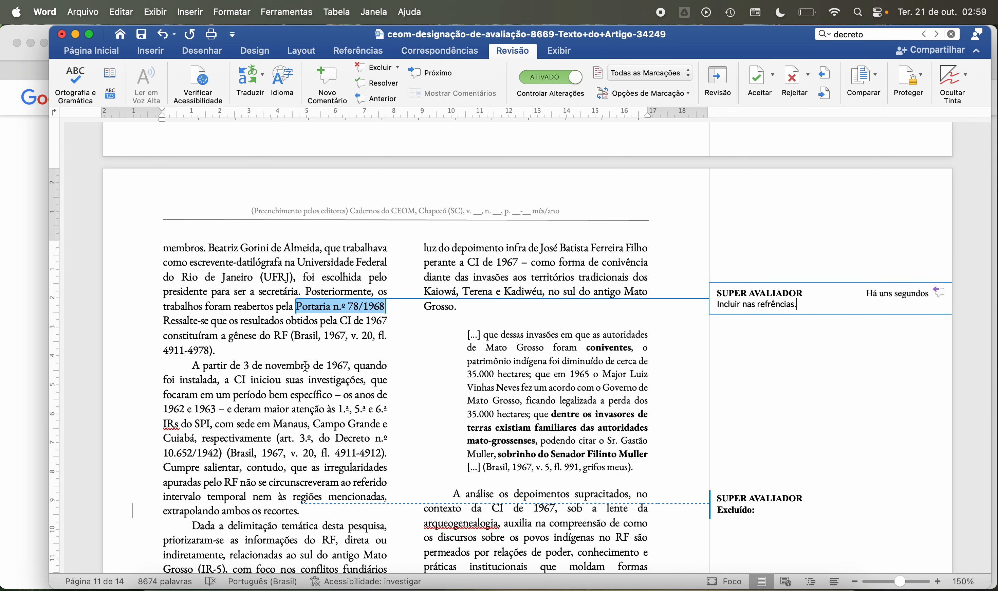
pyautogui.click(305, 365)
# Step: Read the rest of page 11, from the CI's investigations starting 3 de novembro de 1967 through the IR-5 testimony and the analysis of the depoimentos
pyautogui.scroll(-5, 305, 365)
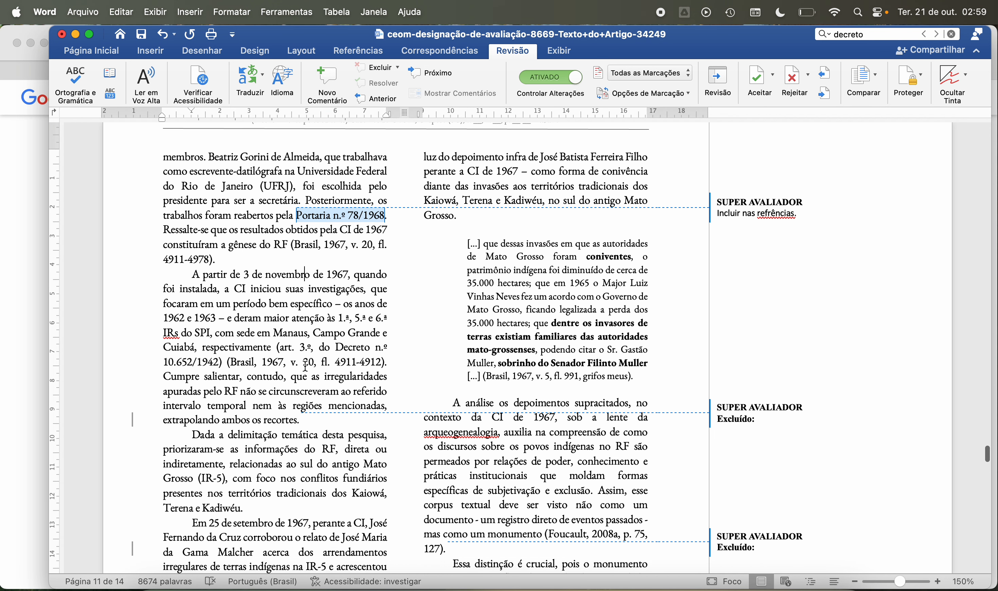
pyautogui.scroll(-1, 305, 367)
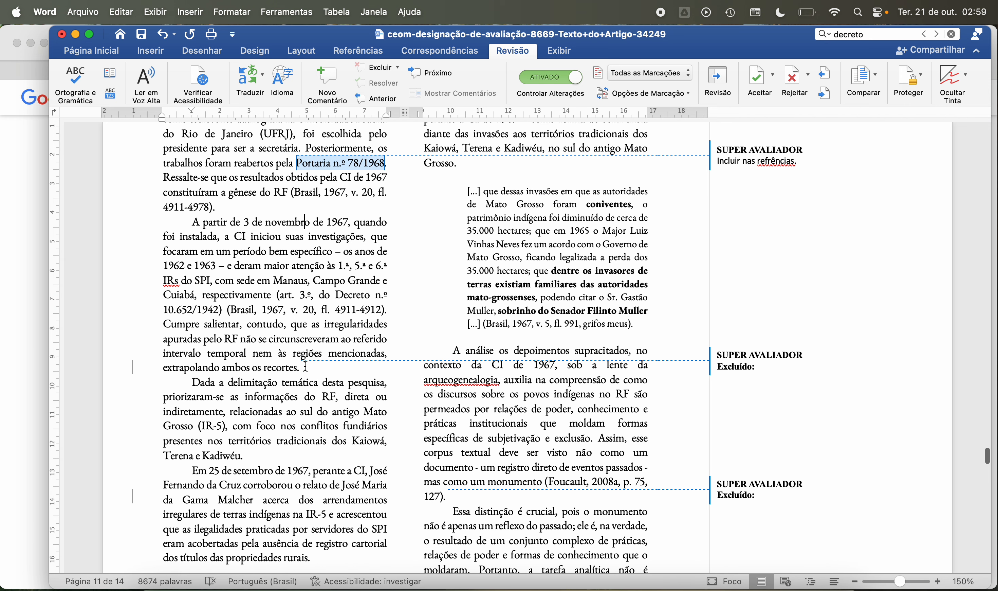
pyautogui.scroll(-3, 305, 366)
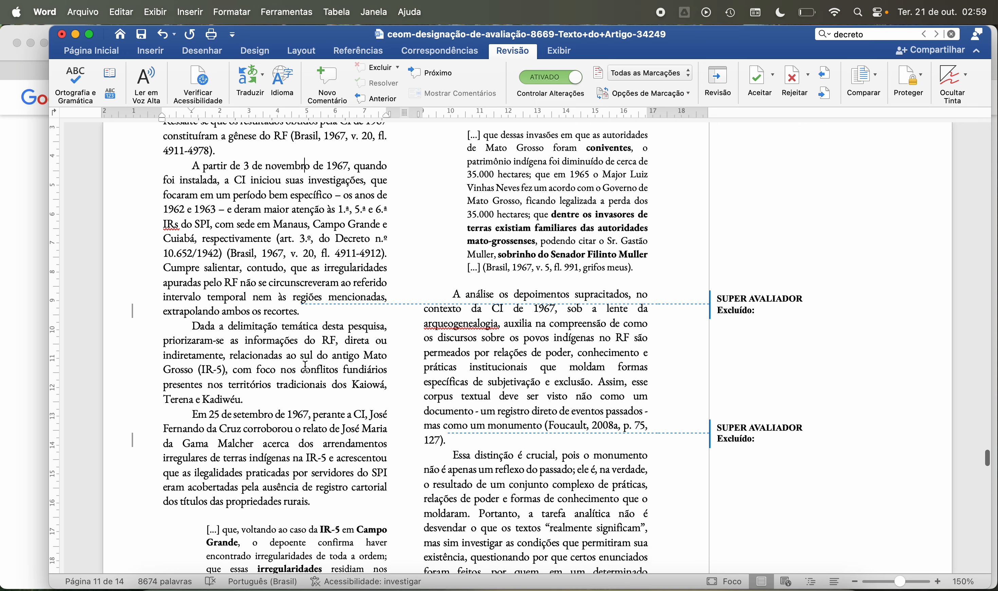
pyautogui.scroll(-2, 305, 367)
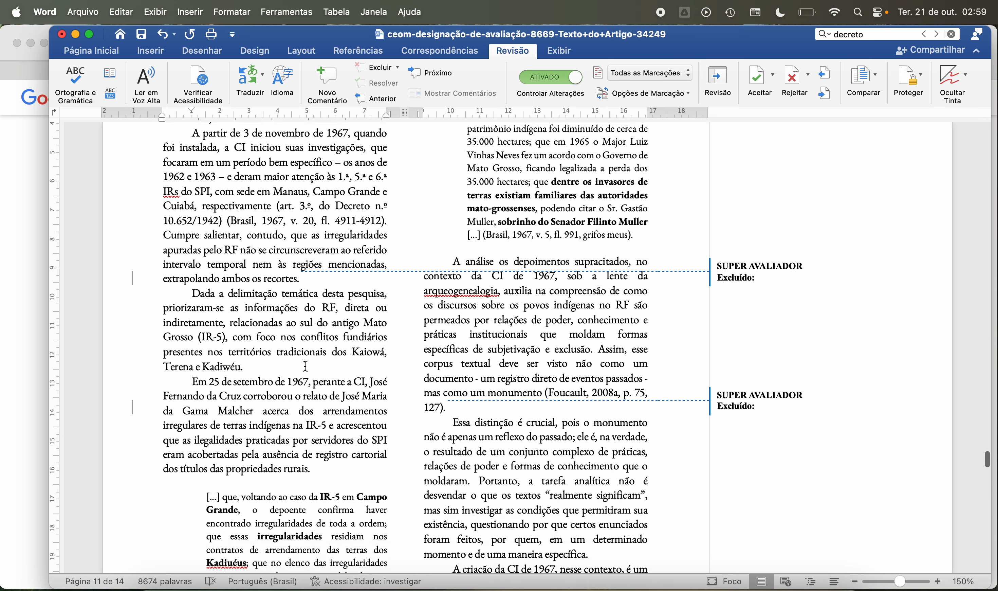
pyautogui.scroll(-1, 305, 367)
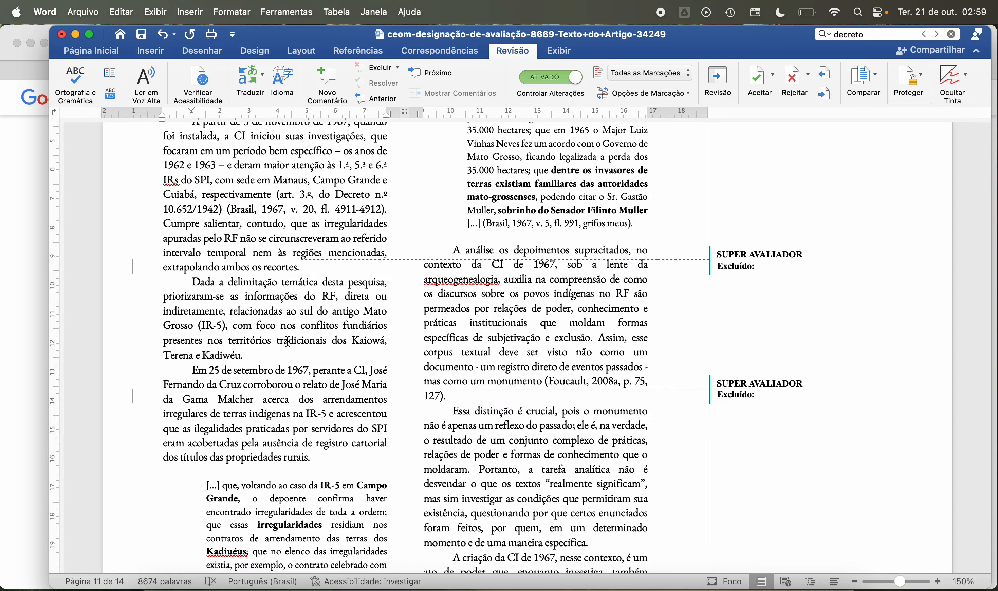
pyautogui.scroll(-4, 287, 342)
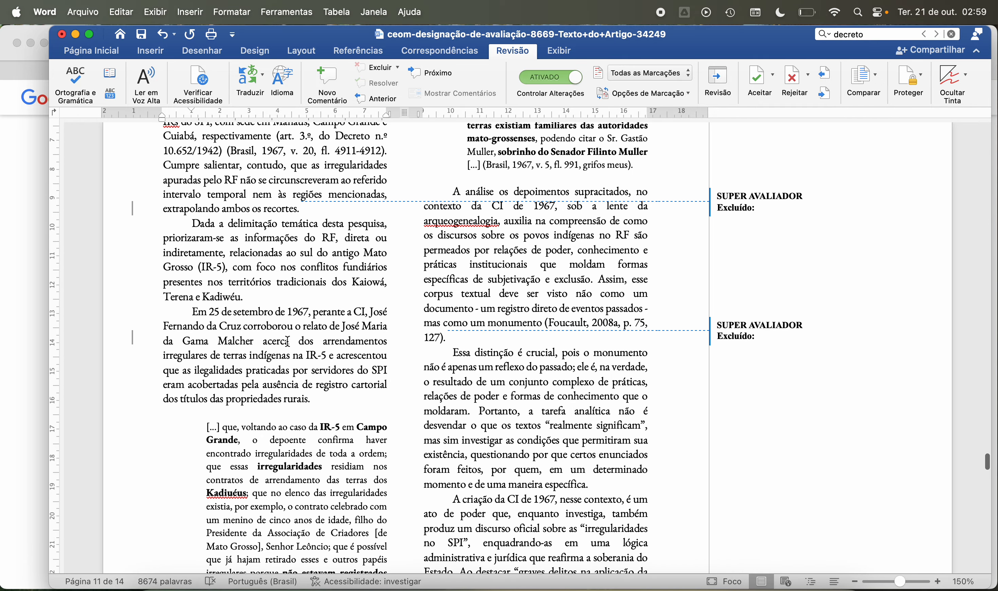
pyautogui.scroll(-4, 287, 341)
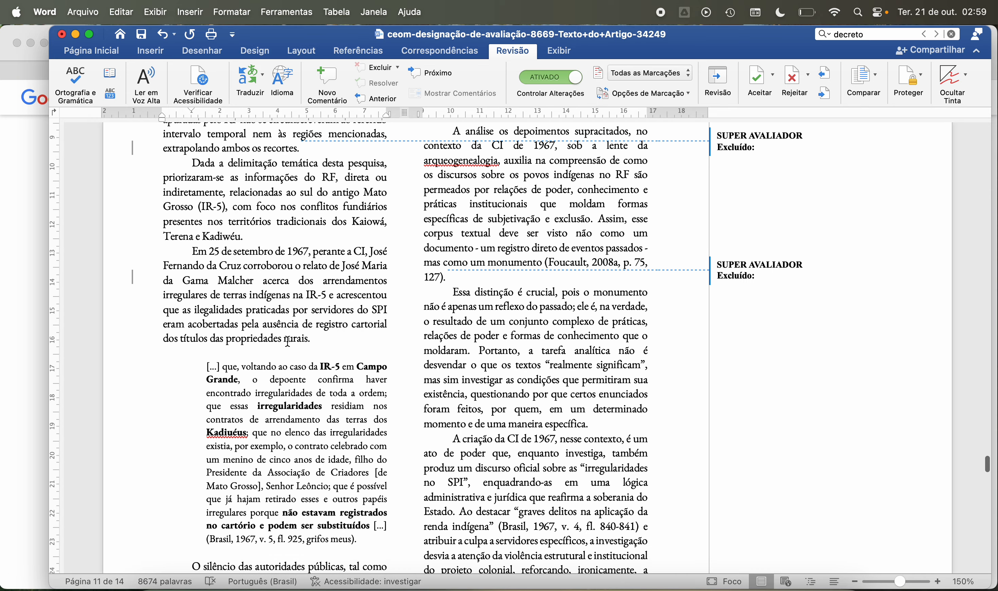
pyautogui.scroll(-1, 287, 342)
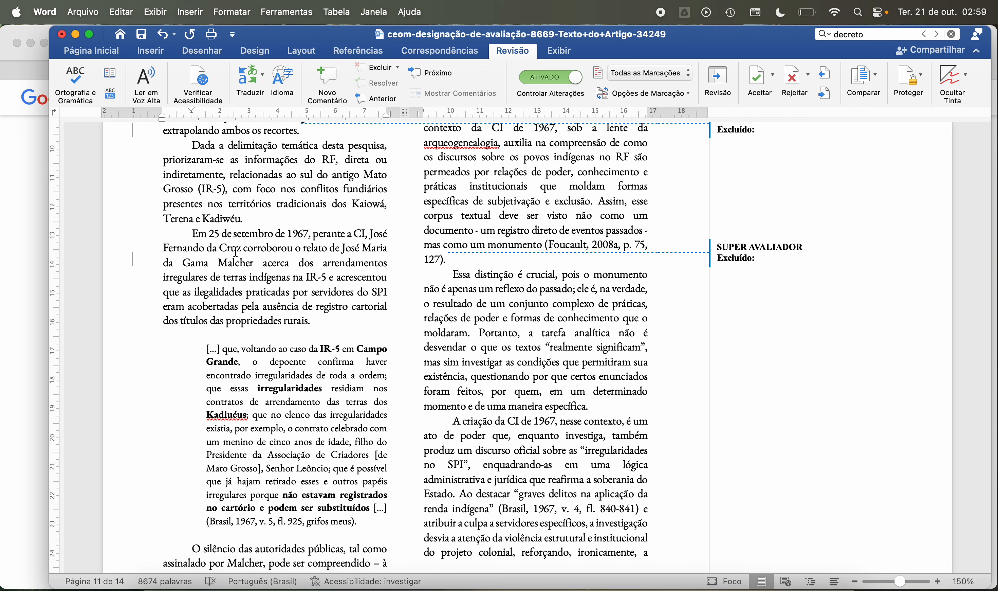
pyautogui.scroll(-4, 236, 251)
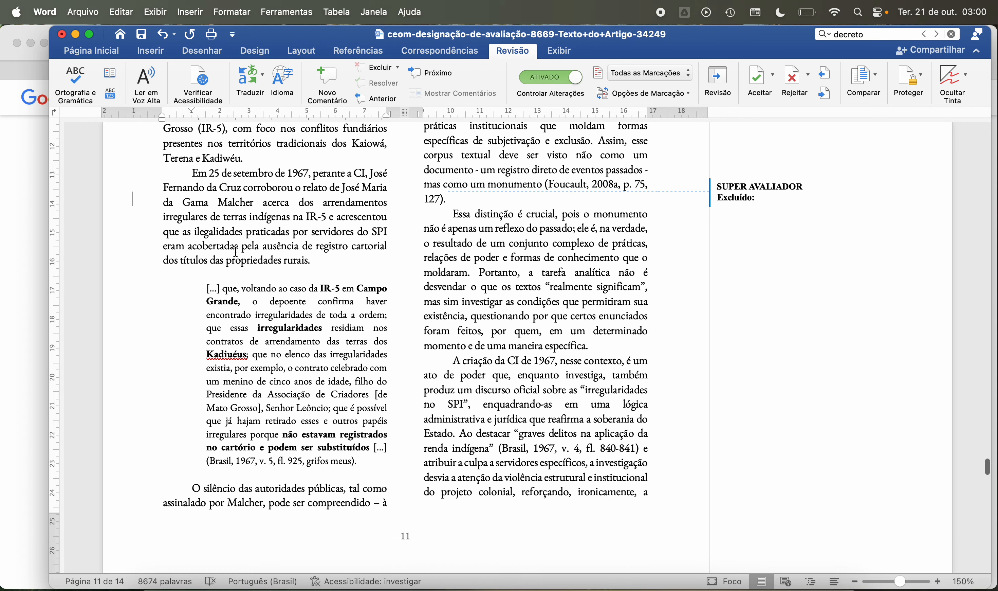
# Step: Examine the 25 de setembro de 1967 testimony, the IR-5 block quotation and the start of “O silêncio das autoridades públicas” on page 11
pyautogui.scroll(-4, 236, 251)
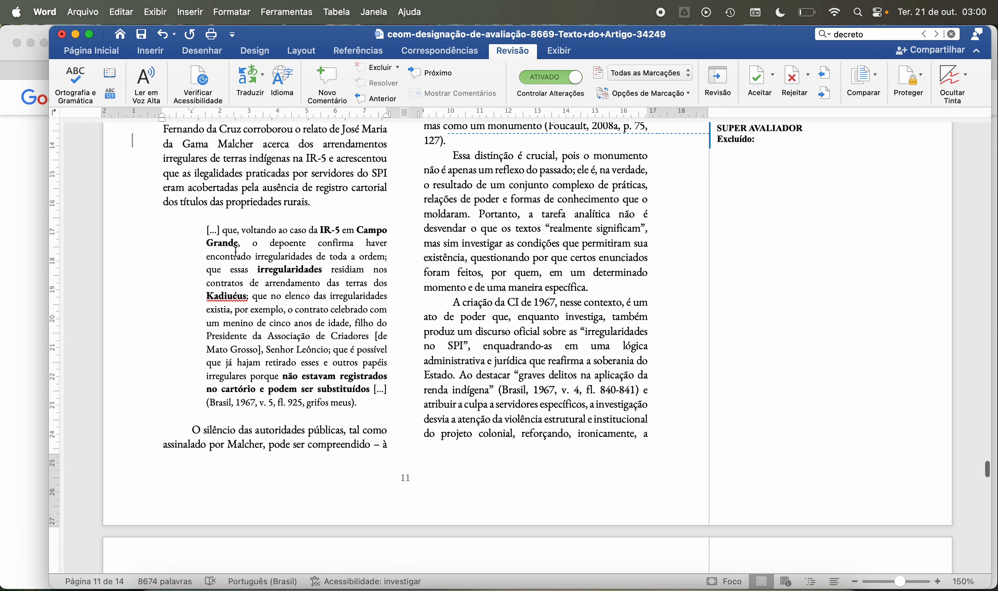
pyautogui.scroll(-1, 236, 251)
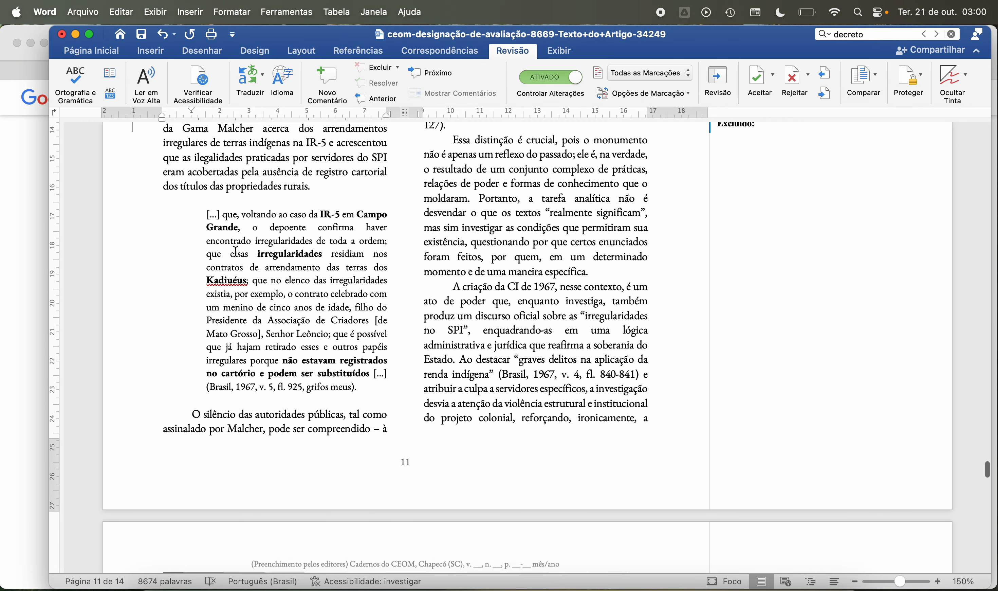
pyautogui.scroll(7, 236, 251)
pyautogui.scroll(-2, 235, 251)
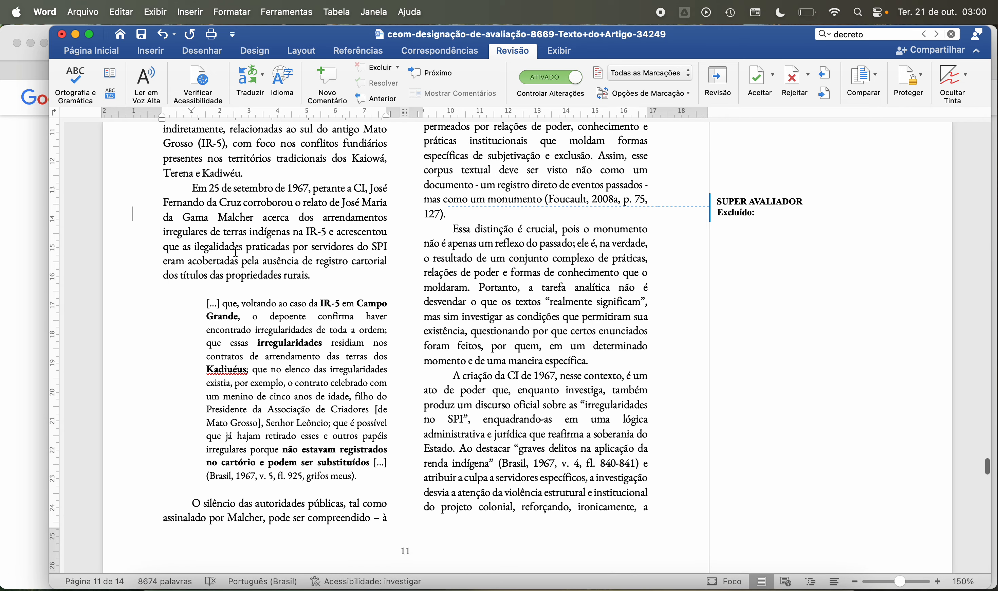
pyautogui.scroll(1, 236, 252)
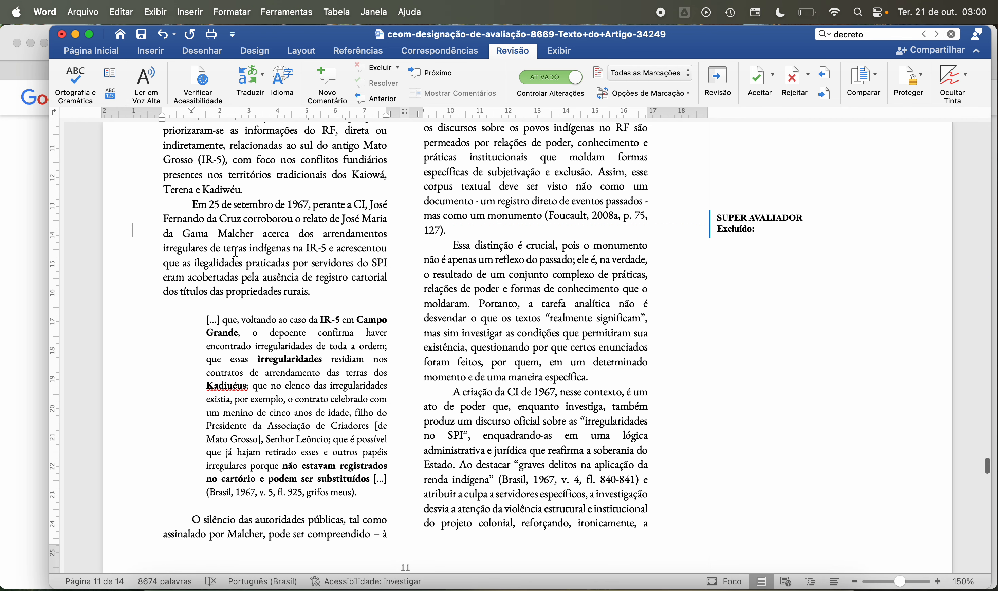
pyautogui.scroll(-1, 253, 277)
pyautogui.scroll(-2, 253, 277)
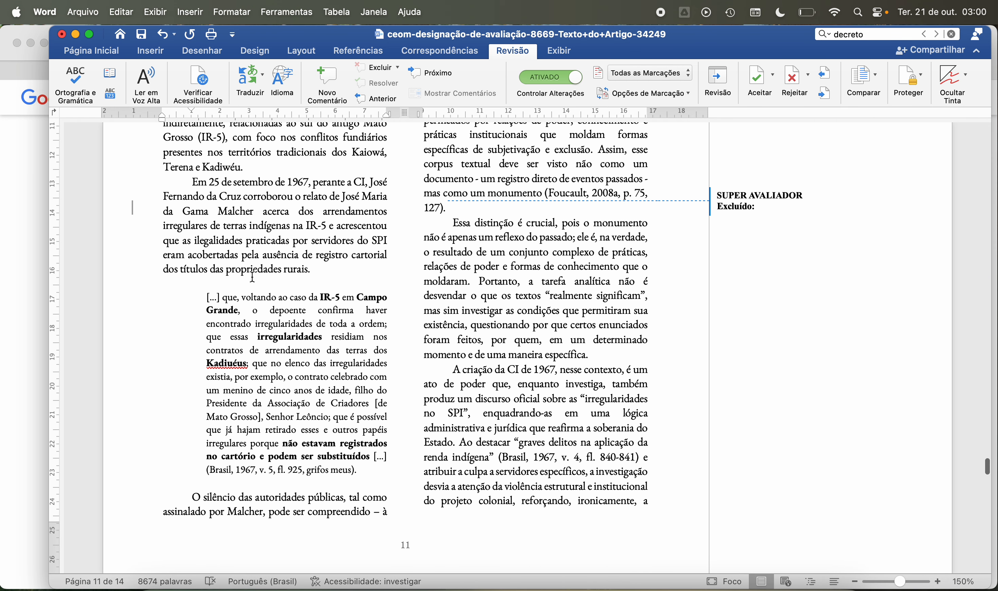
pyautogui.scroll(-3, 253, 277)
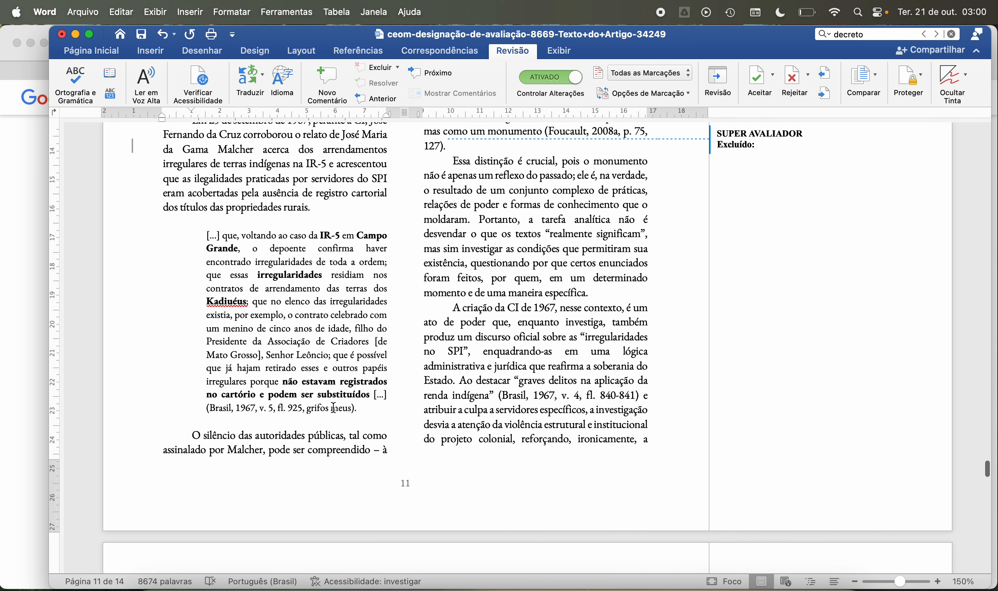
pyautogui.scroll(-2, 381, 419)
pyautogui.scroll(-2, 381, 419)
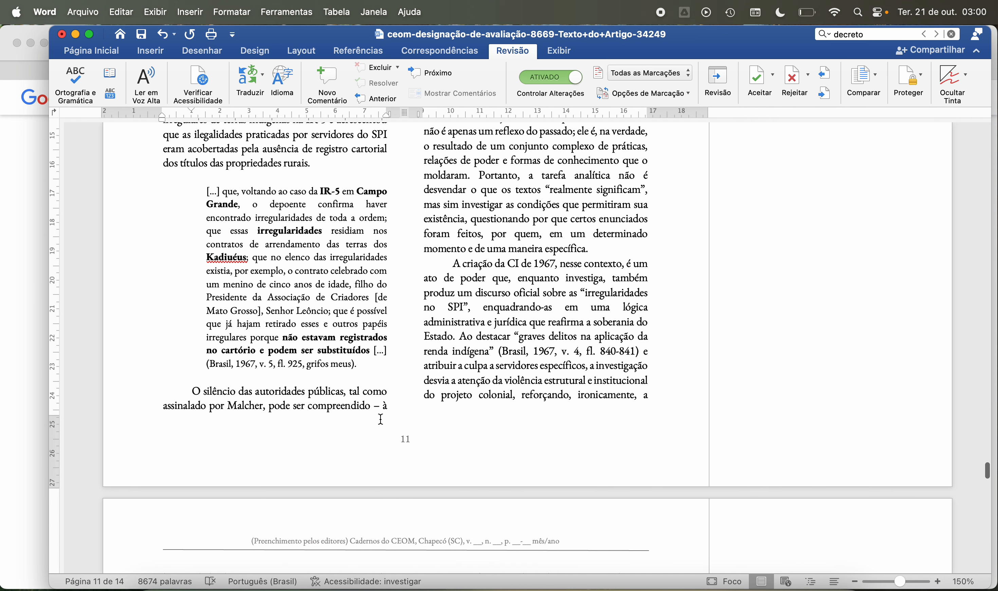
pyautogui.scroll(5, 383, 424)
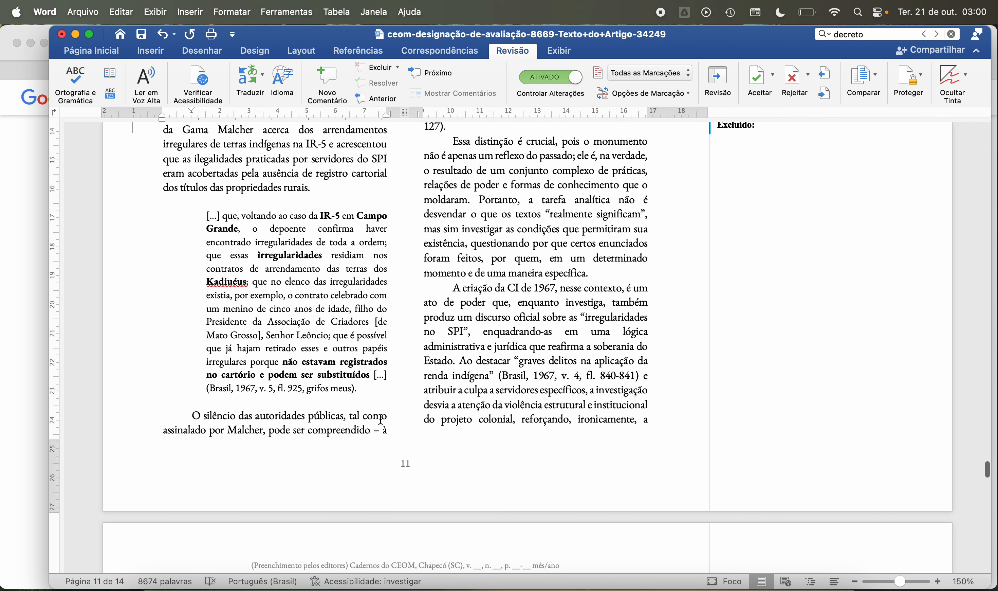
pyautogui.scroll(20, 381, 419)
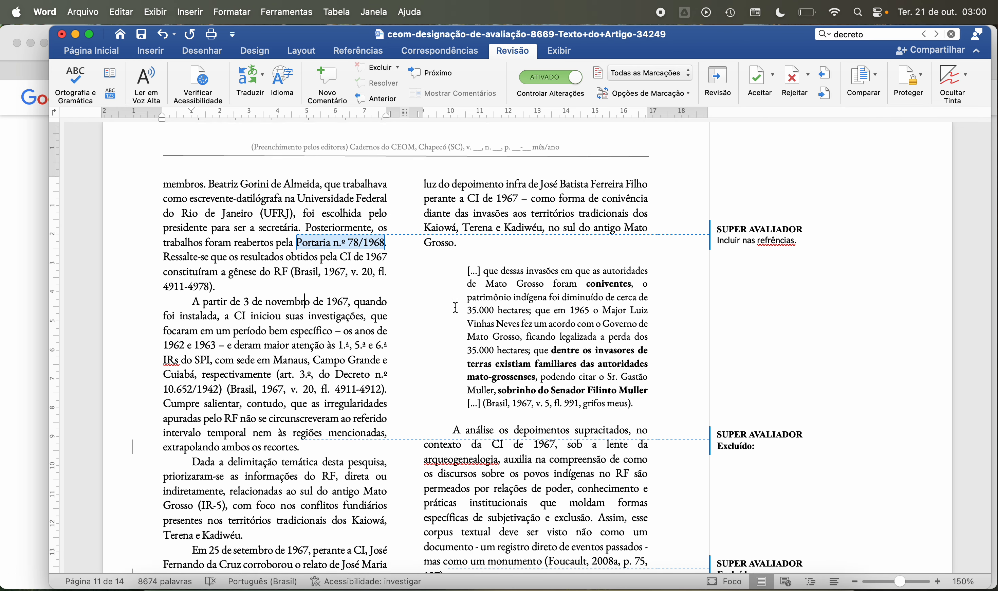
# Step: Read page 11 from the quotation on the invasões through the arqueogenealogia analysis to the paragraph on “A criação da CI de 1967”
pyautogui.scroll(-11, 455, 308)
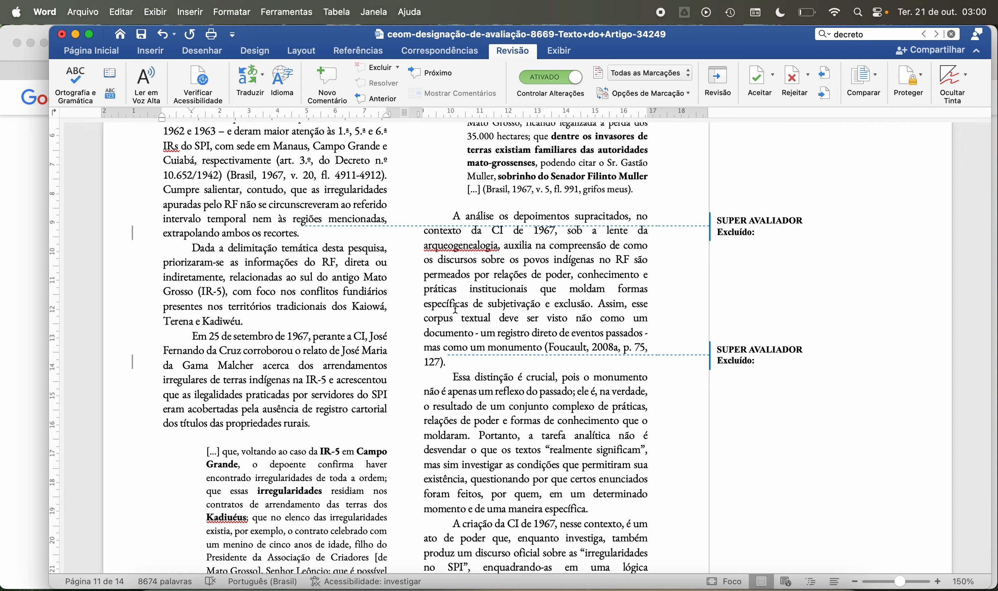
pyautogui.scroll(-1, 455, 308)
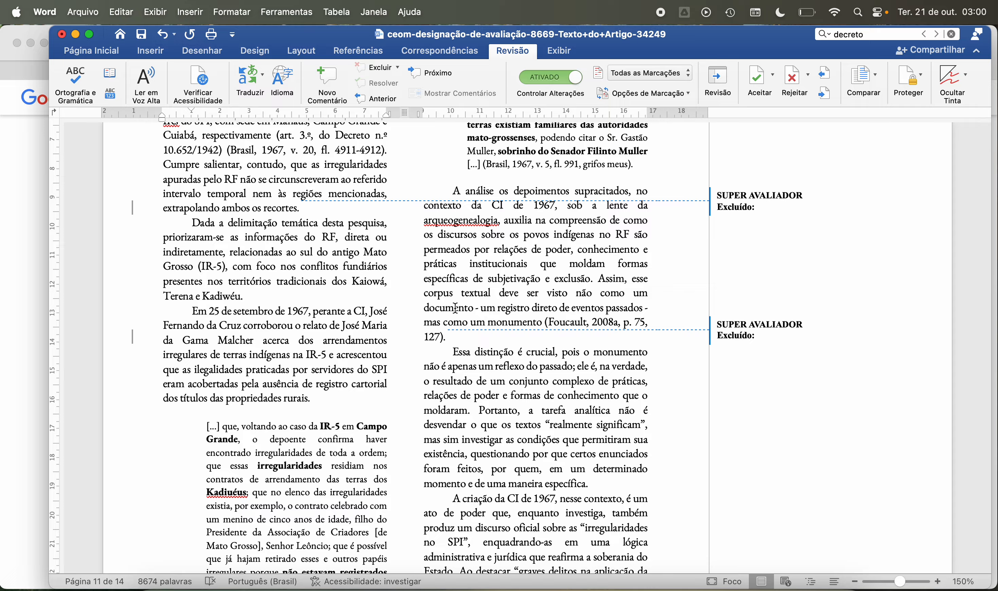
pyautogui.scroll(-1, 455, 308)
pyautogui.scroll(-4, 456, 308)
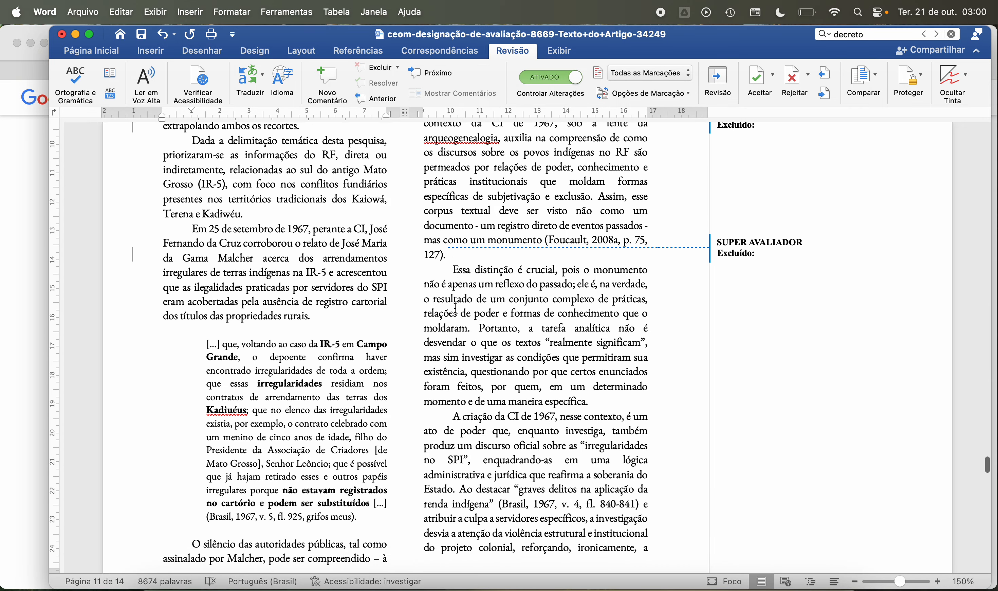
pyautogui.scroll(-4, 456, 308)
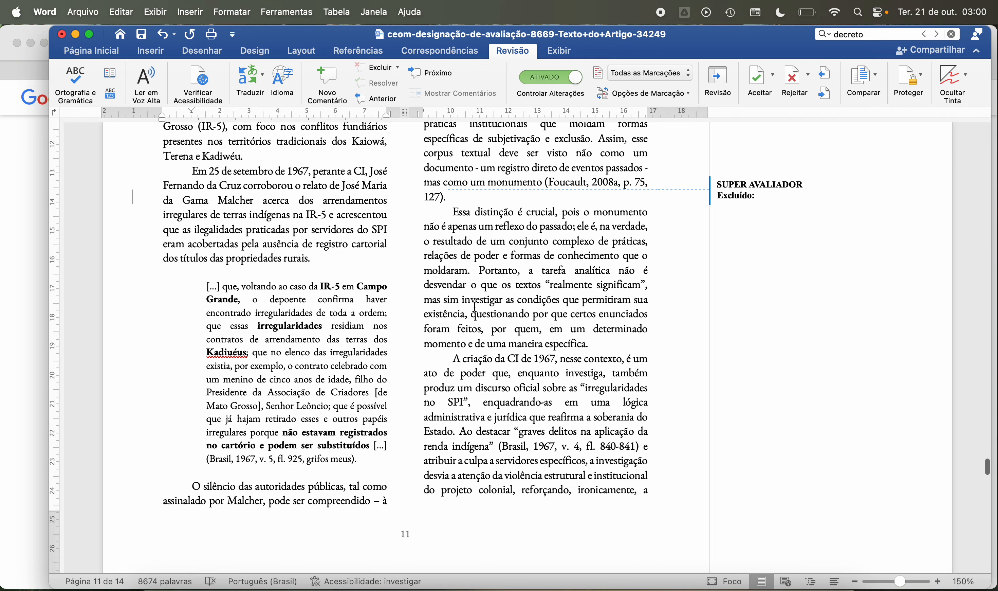
pyautogui.scroll(-3, 475, 306)
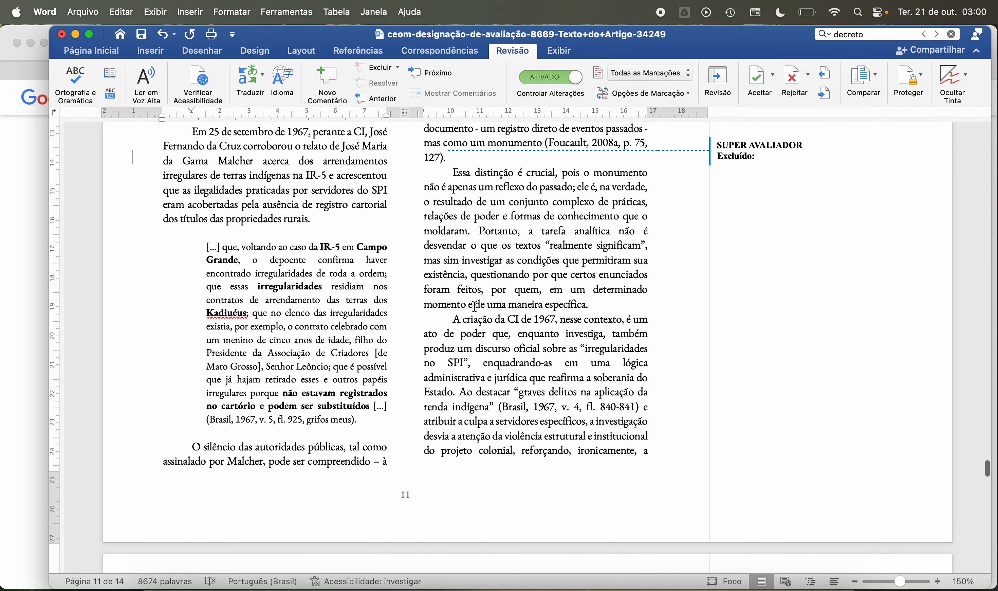
pyautogui.scroll(-5, 475, 307)
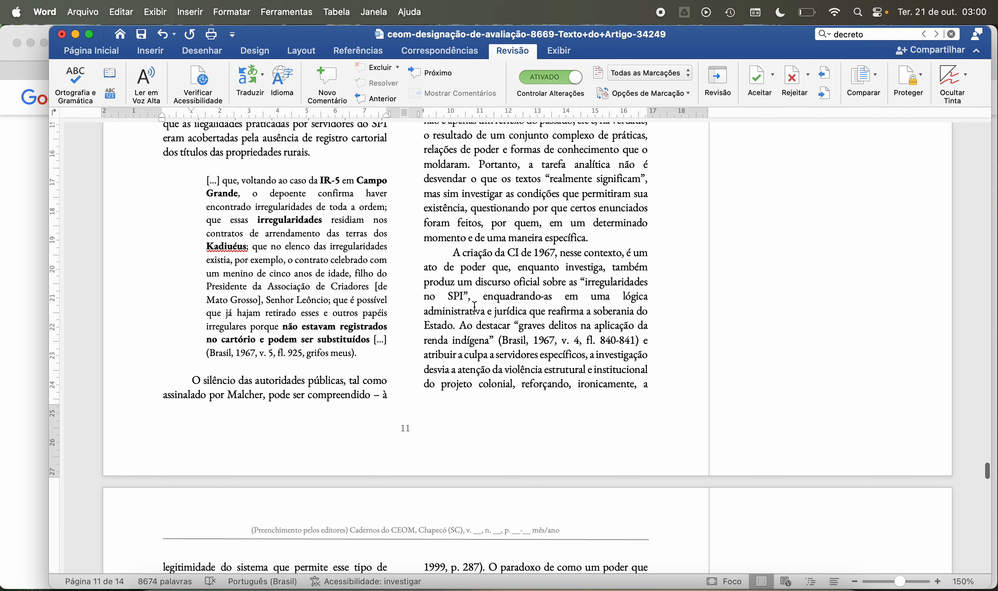
pyautogui.scroll(-4, 474, 307)
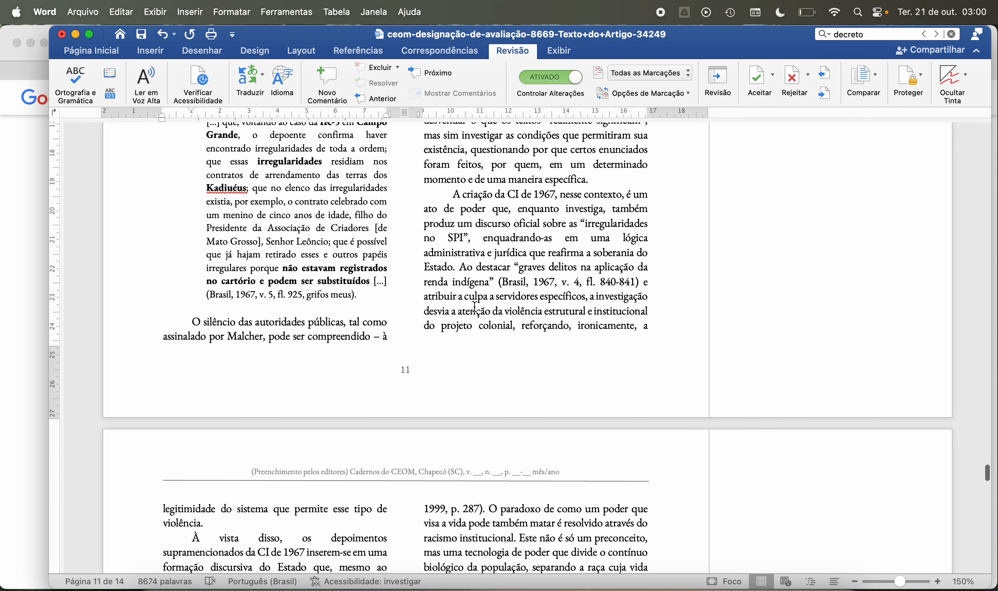
pyautogui.scroll(-2, 475, 307)
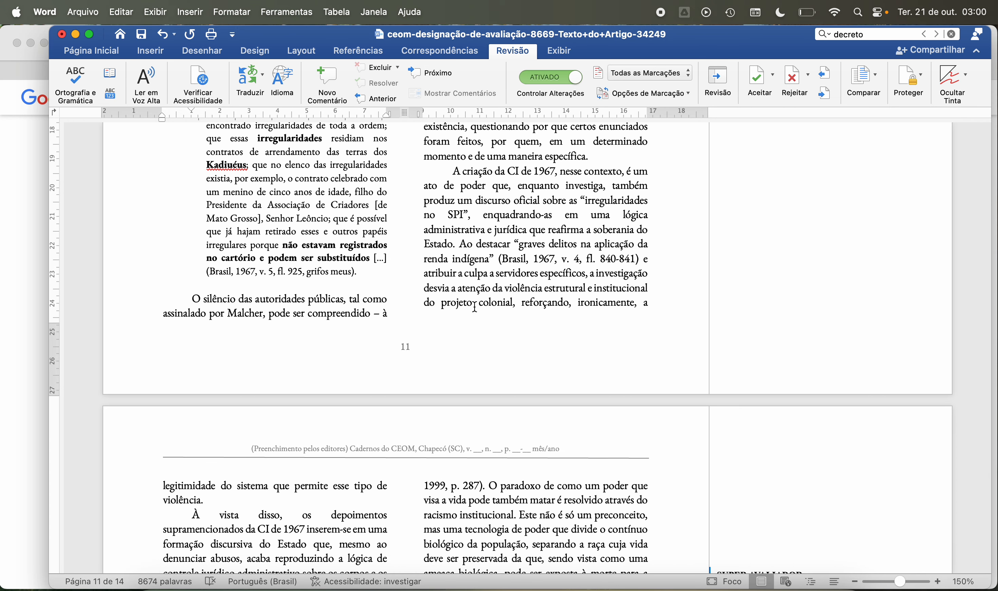
pyautogui.scroll(-10, 474, 307)
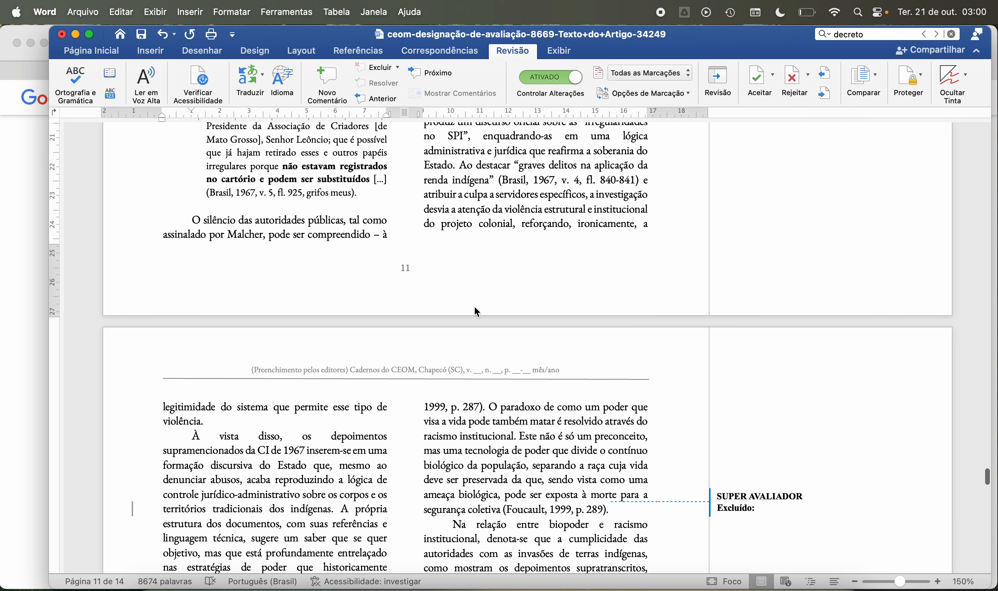
# Step: Read page 12 from “À vista disso” through the “Outrossim” paragraph to the “Ademais” paragraph on expropriação and tanatopolítica
pyautogui.scroll(-6, 475, 307)
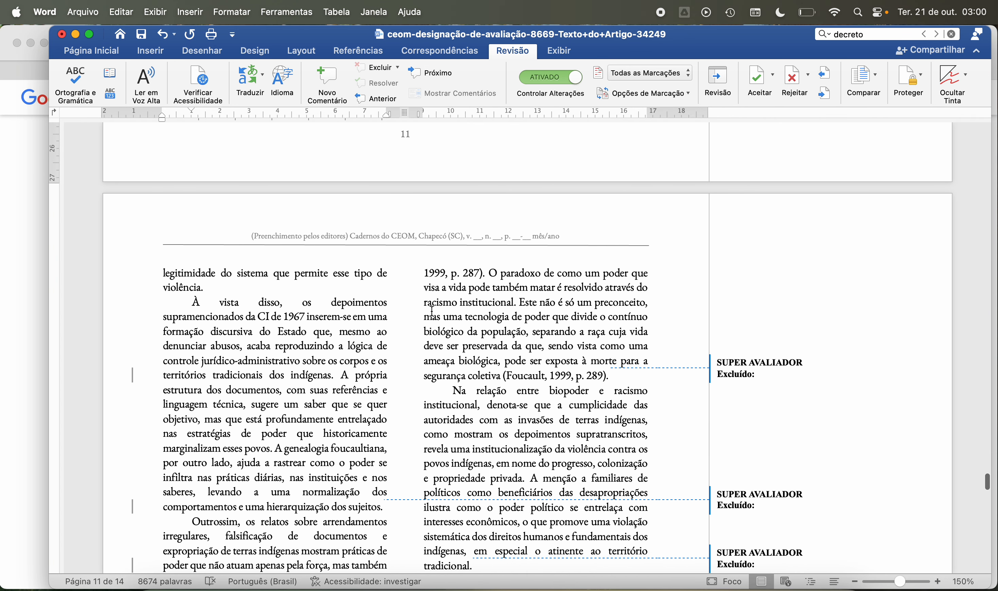
pyautogui.scroll(-2, 274, 350)
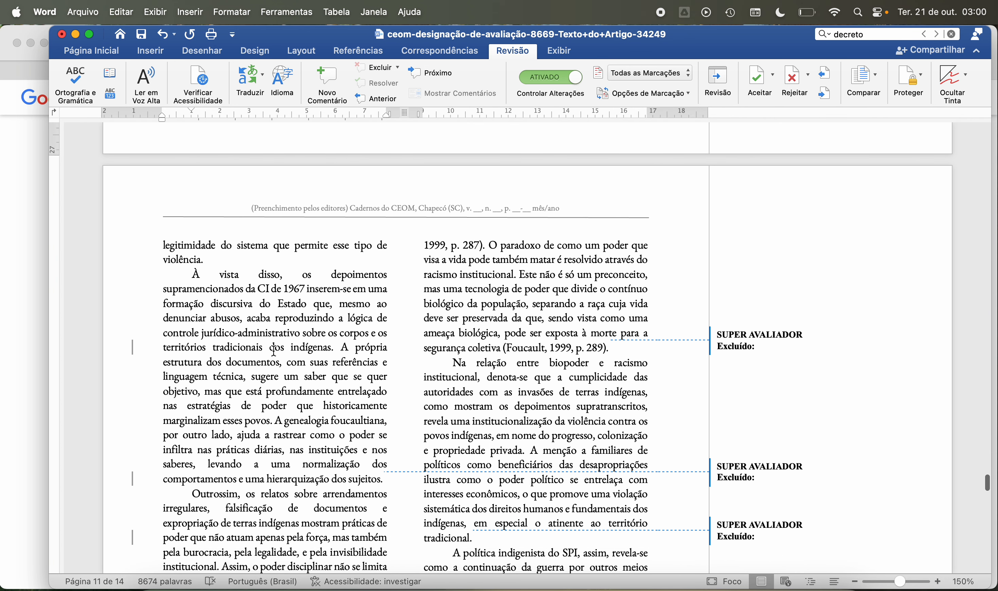
pyautogui.scroll(-4, 275, 351)
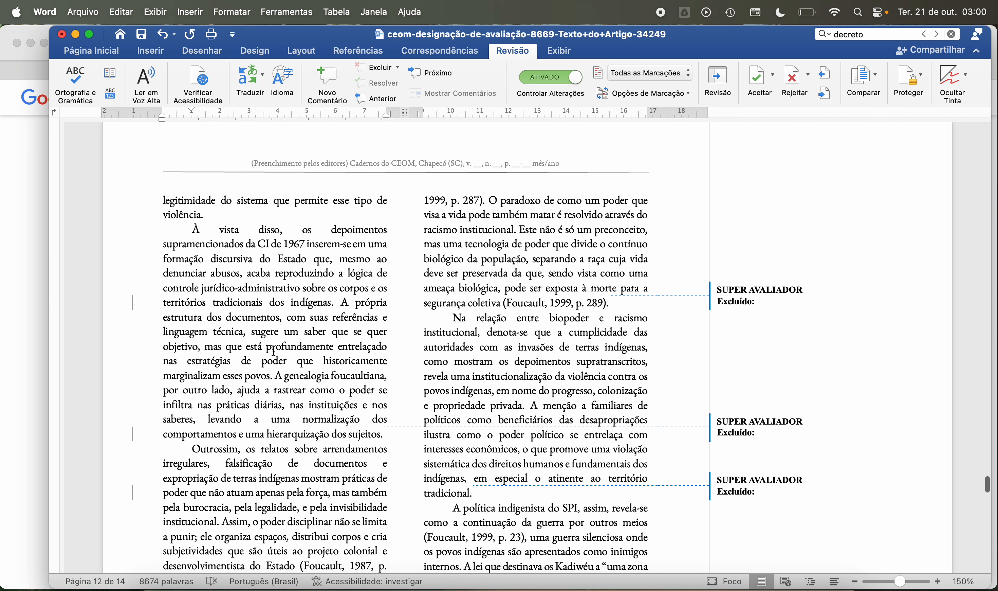
pyautogui.scroll(-4, 274, 351)
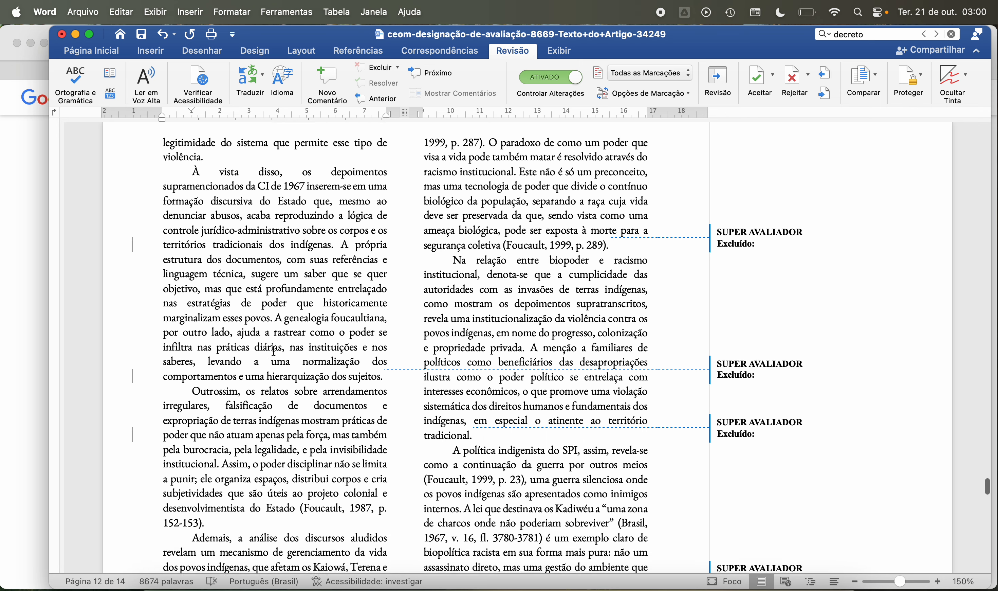
pyautogui.scroll(-4, 274, 351)
pyautogui.scroll(-5, 275, 351)
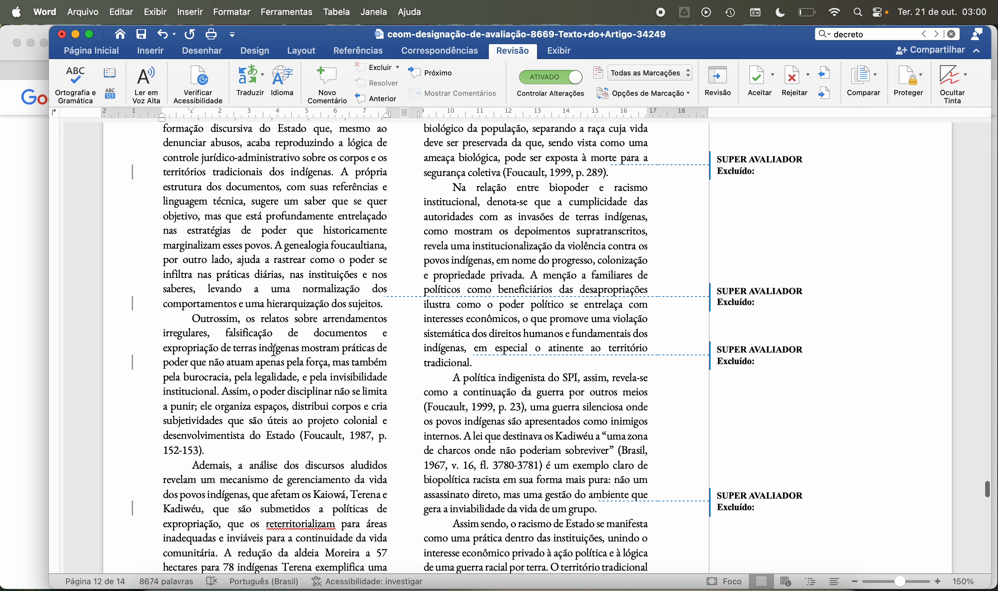
pyautogui.scroll(-3, 274, 351)
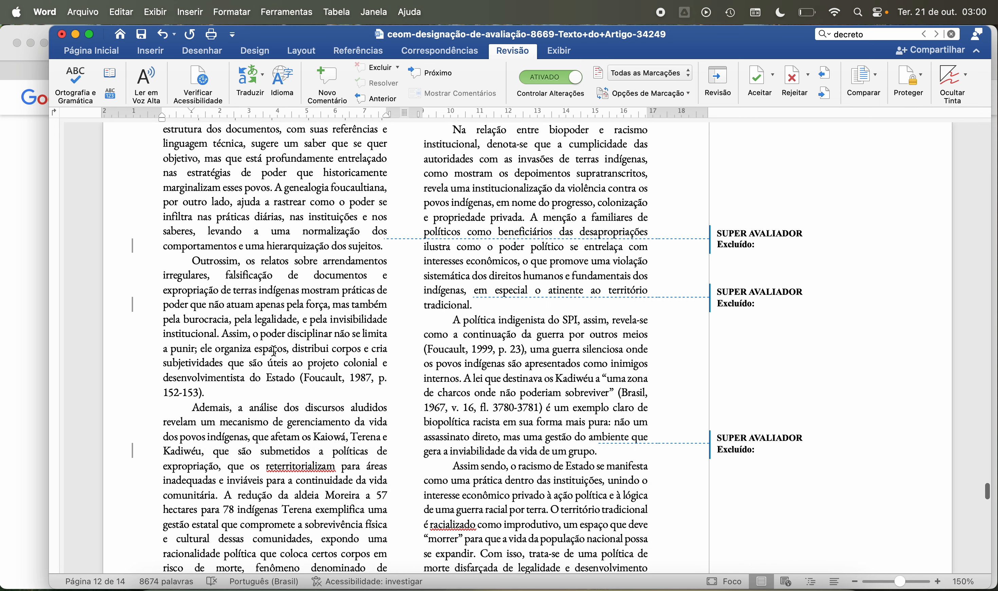
pyautogui.scroll(-5, 275, 350)
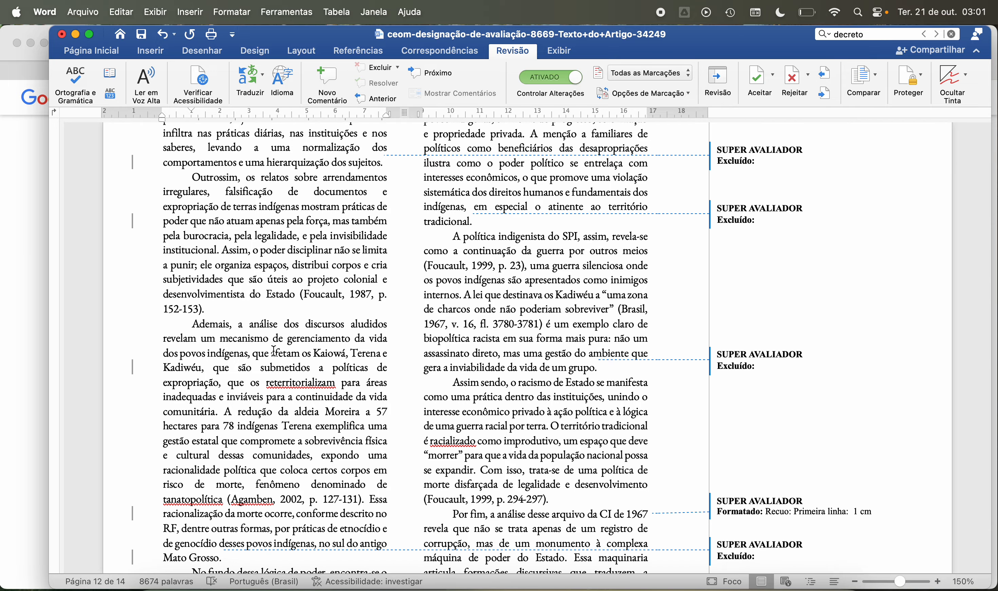
pyautogui.scroll(-3, 274, 350)
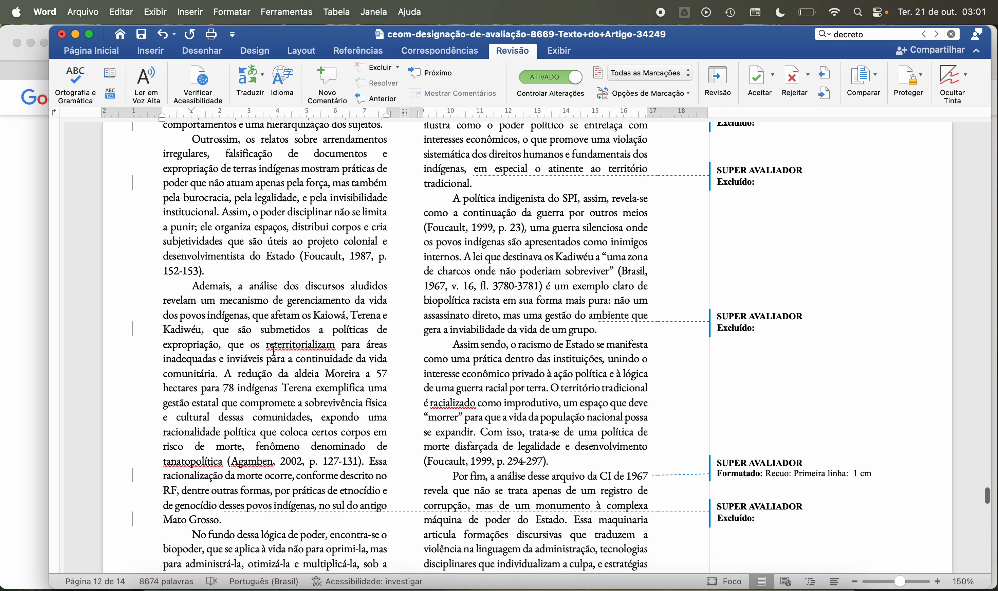
pyautogui.scroll(-4, 274, 350)
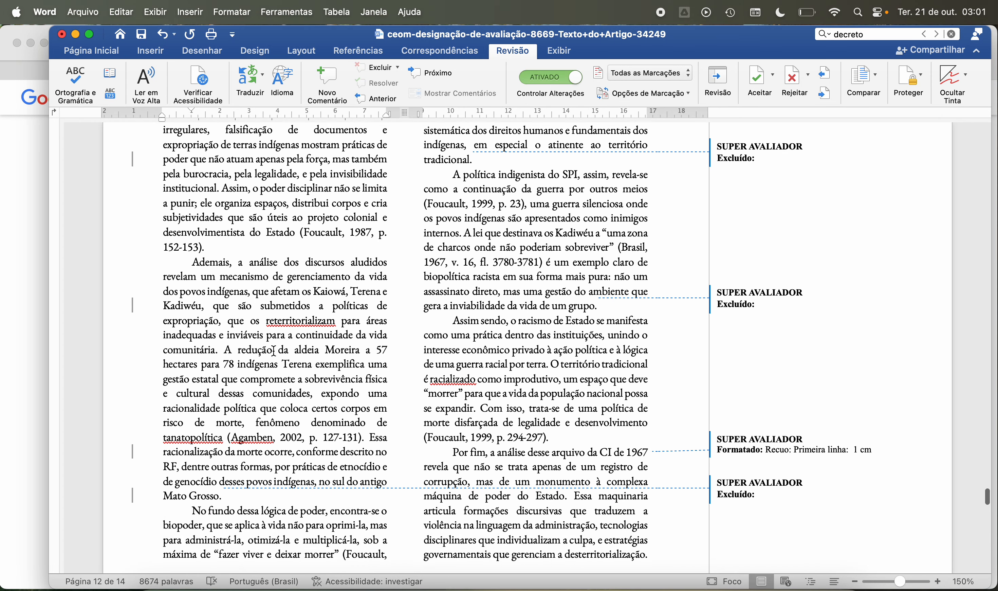
pyautogui.scroll(-3, 275, 351)
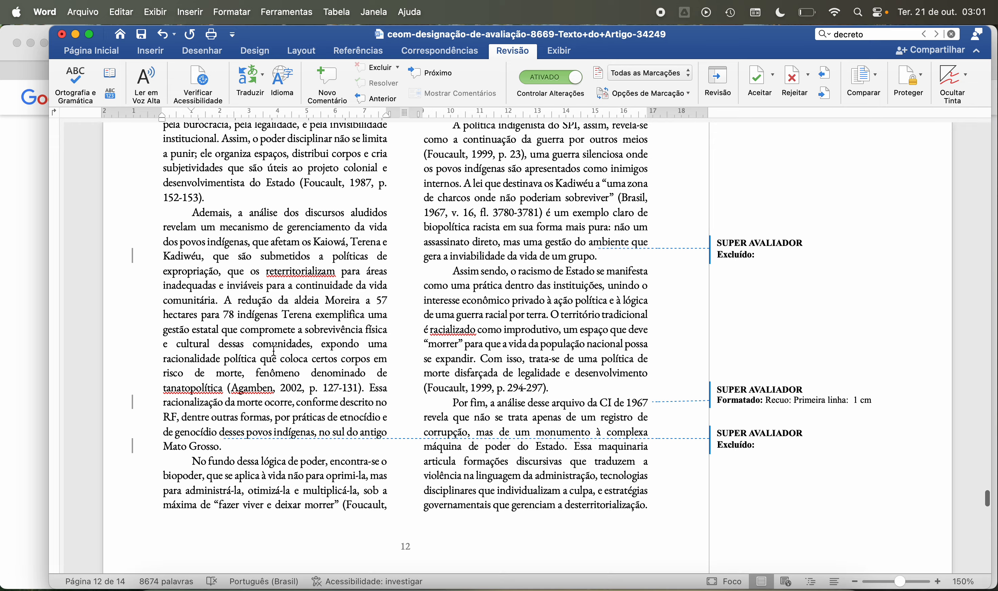
pyautogui.scroll(-4, 275, 350)
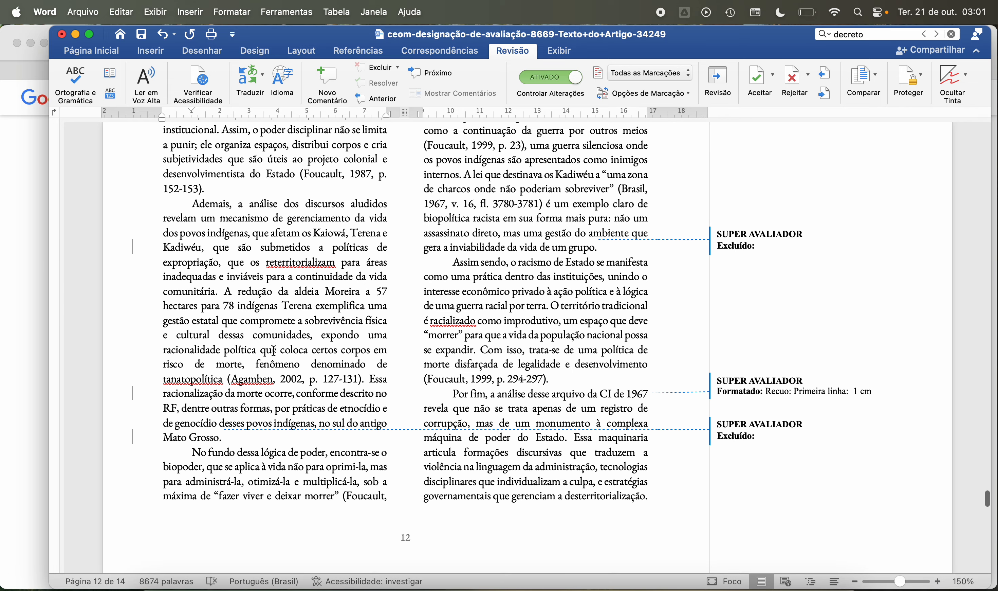
pyautogui.scroll(-1, 275, 351)
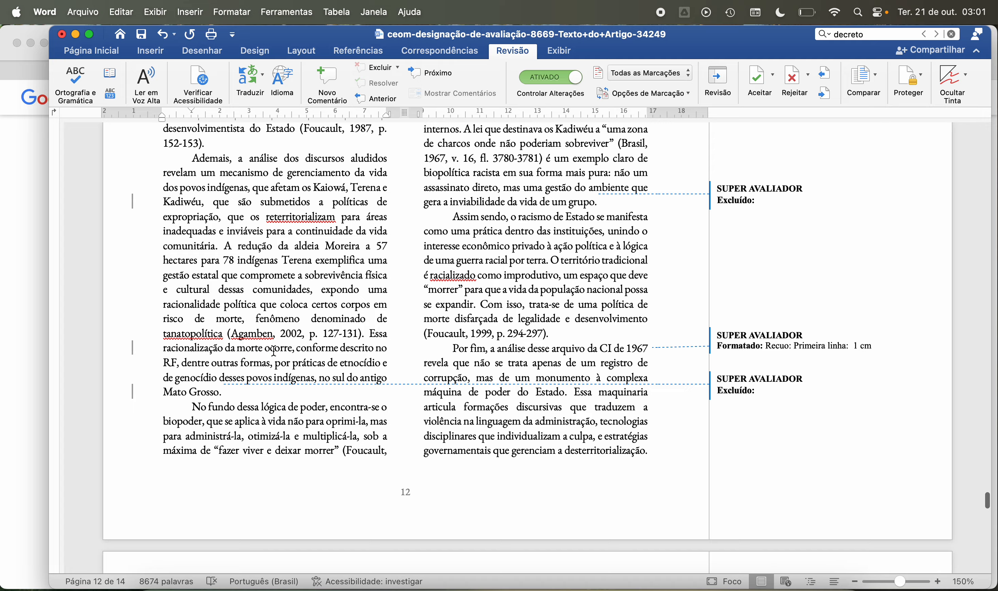
pyautogui.scroll(-2, 248, 288)
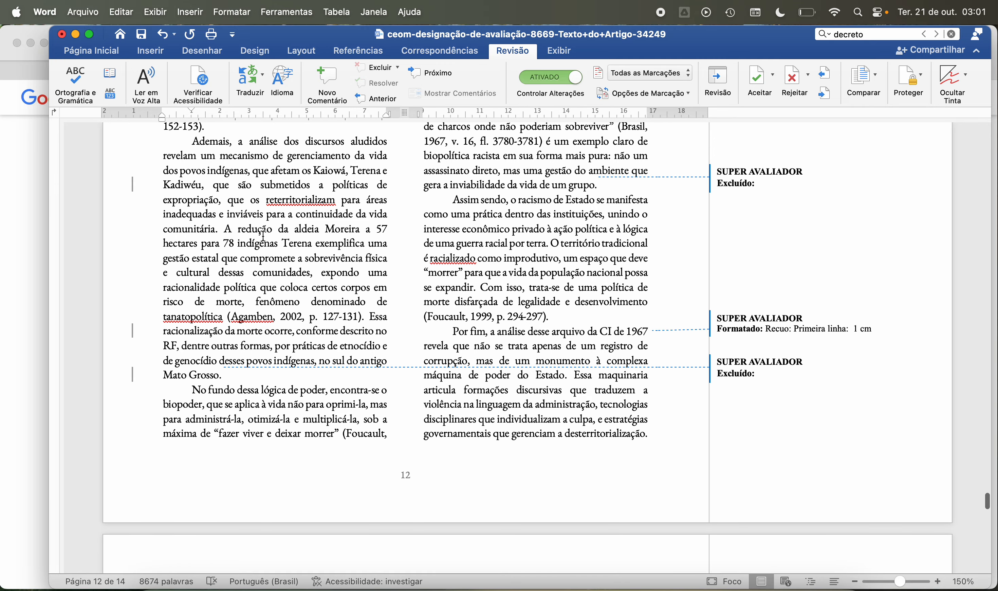
# Step: Copy “A redução da aldeia Moreira a 57 hectares para 78 indígenas Terena” from page 12 and search for it on Google in Safari
pyautogui.moveTo(227, 231); pyautogui.dragTo(288, 244)
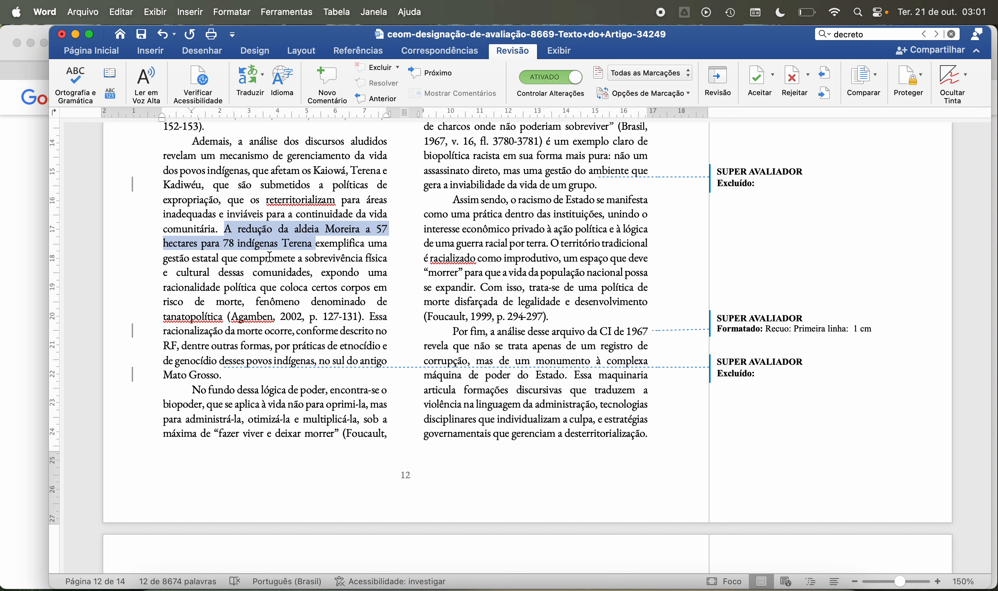
pyautogui.rightClick(265, 231)
pyautogui.click(284, 255)
pyautogui.click(258, 583)
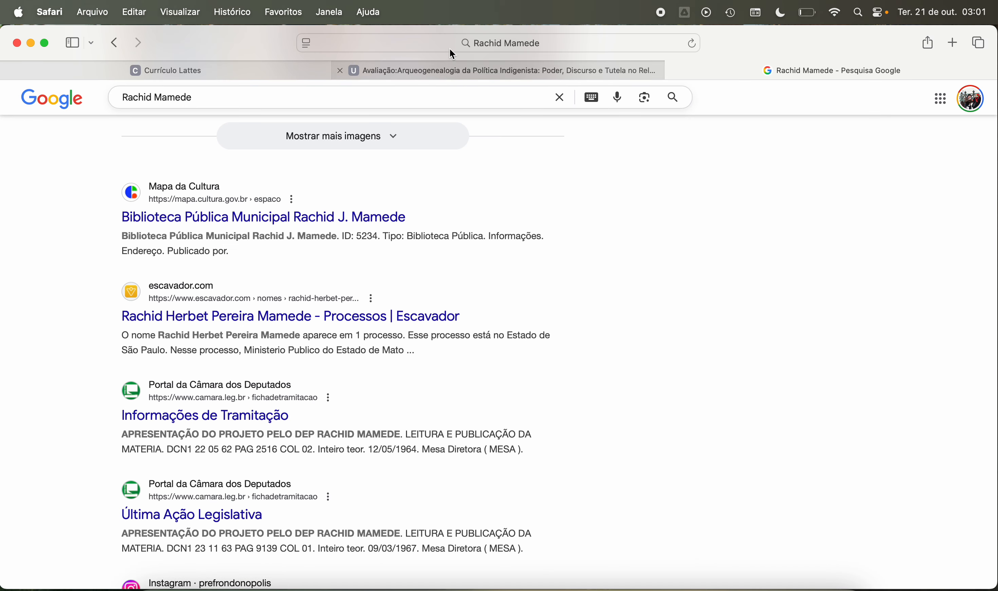
pyautogui.click(442, 42)
pyautogui.press('super+v')
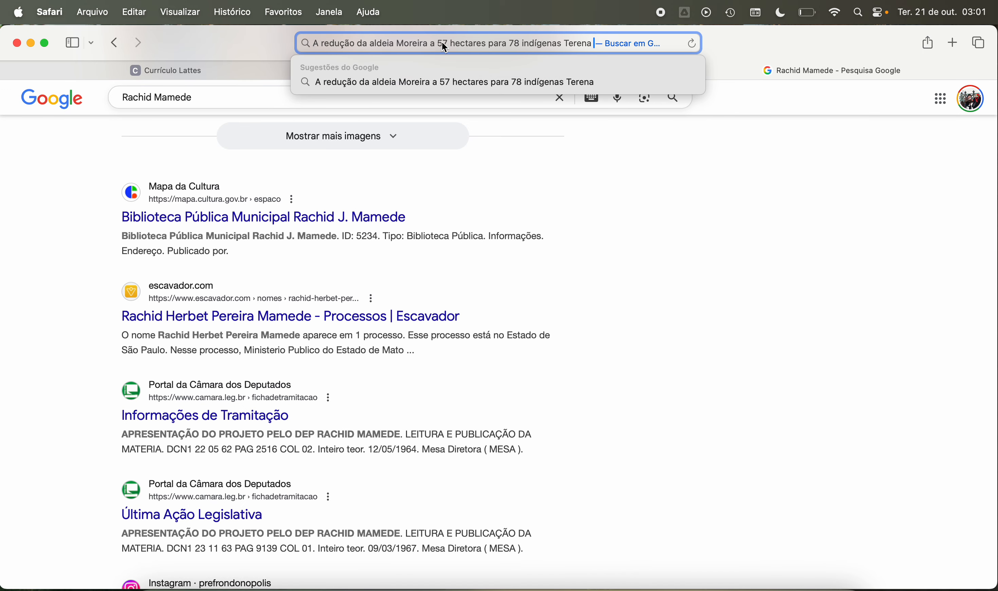
pyautogui.press('Return')
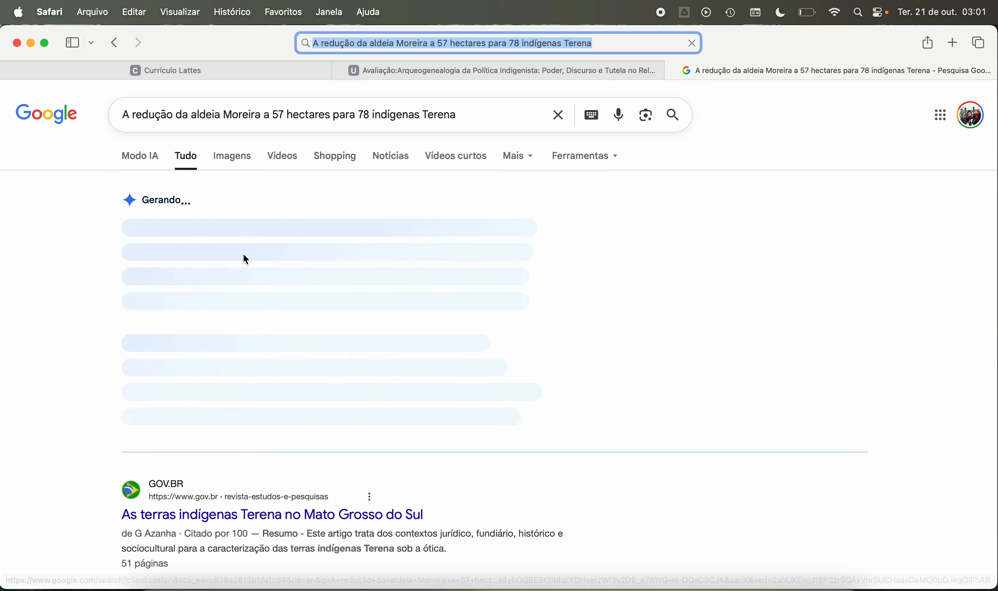
# Step: Open the gov.br article “As terras indígenas Terena no Mato Grosso do Sul”, skim its abstract and opening, and return to the search results
pyautogui.scroll(-2, 96, 329)
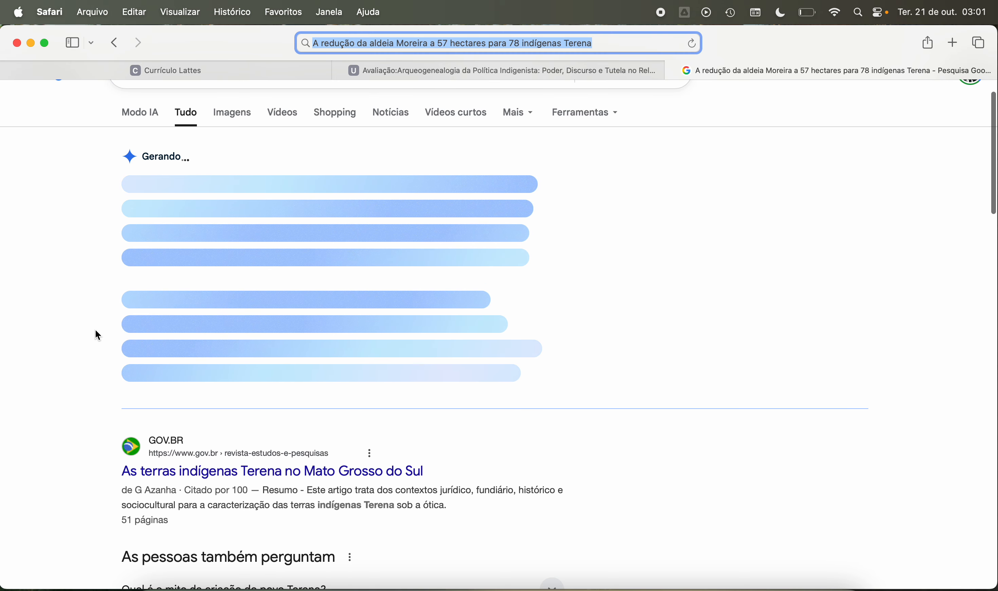
pyautogui.scroll(-3, 95, 329)
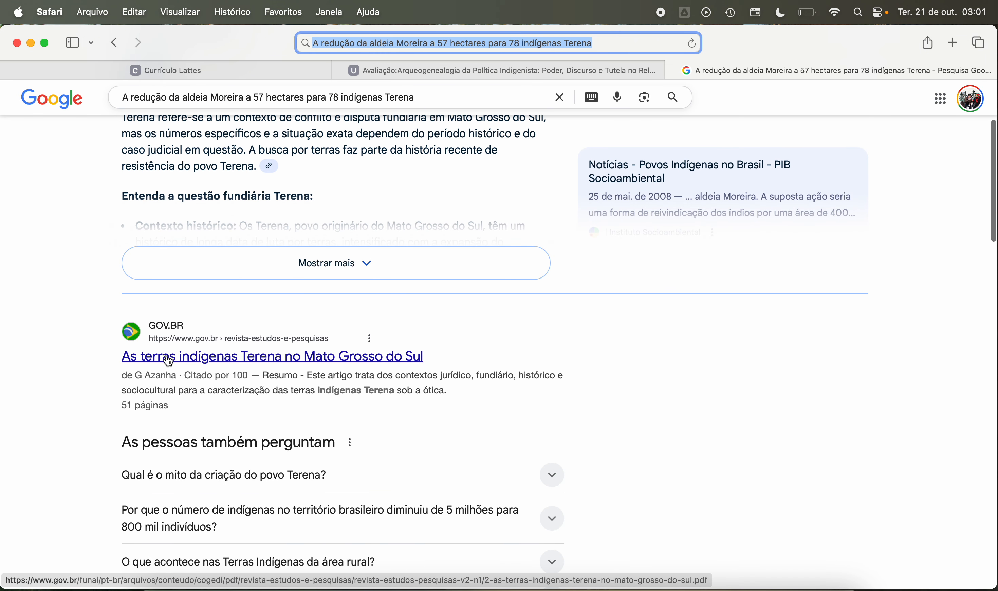
pyautogui.click(169, 359)
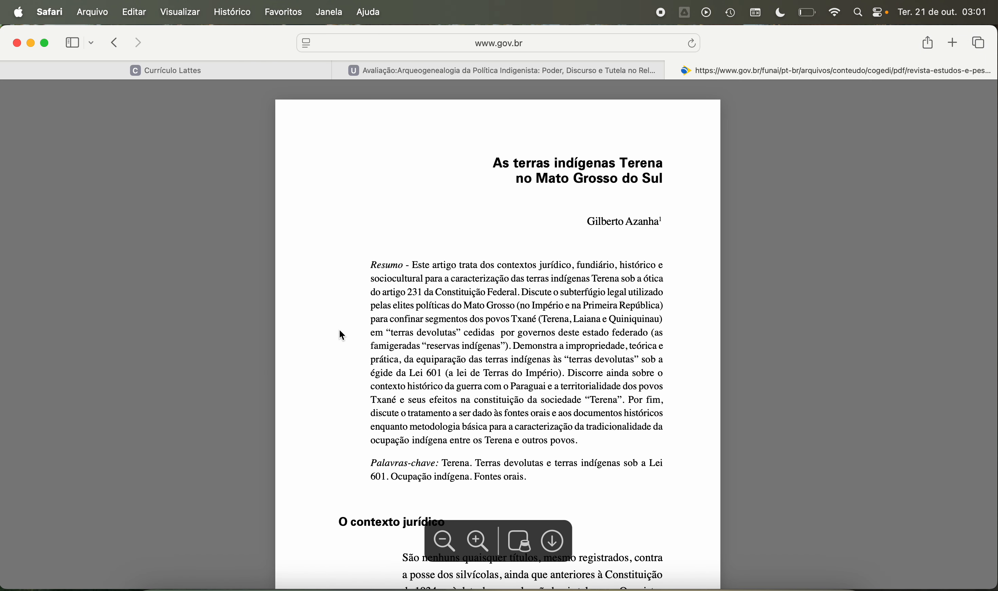
pyautogui.scroll(-9, 342, 334)
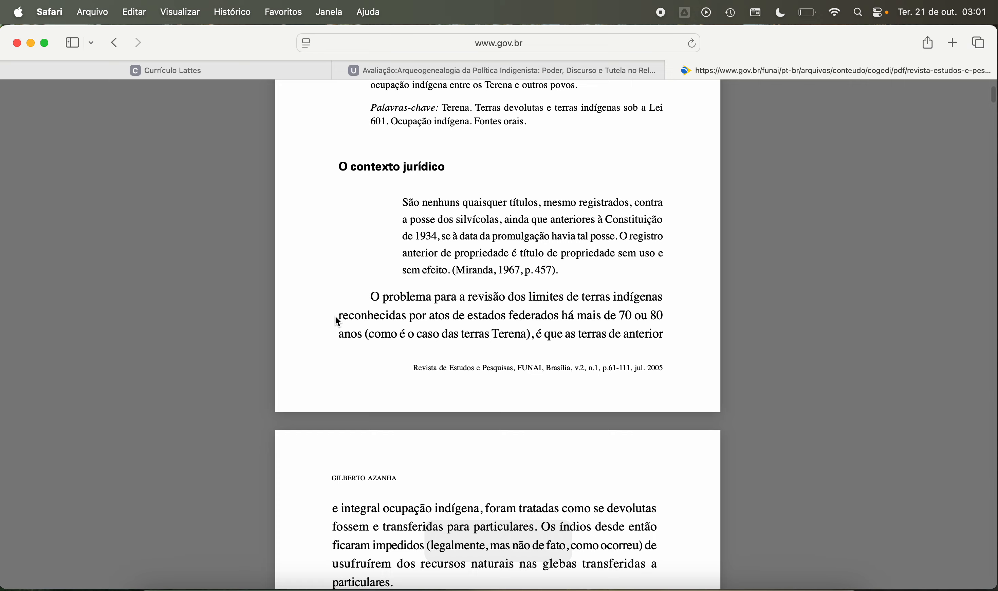
pyautogui.click(115, 42)
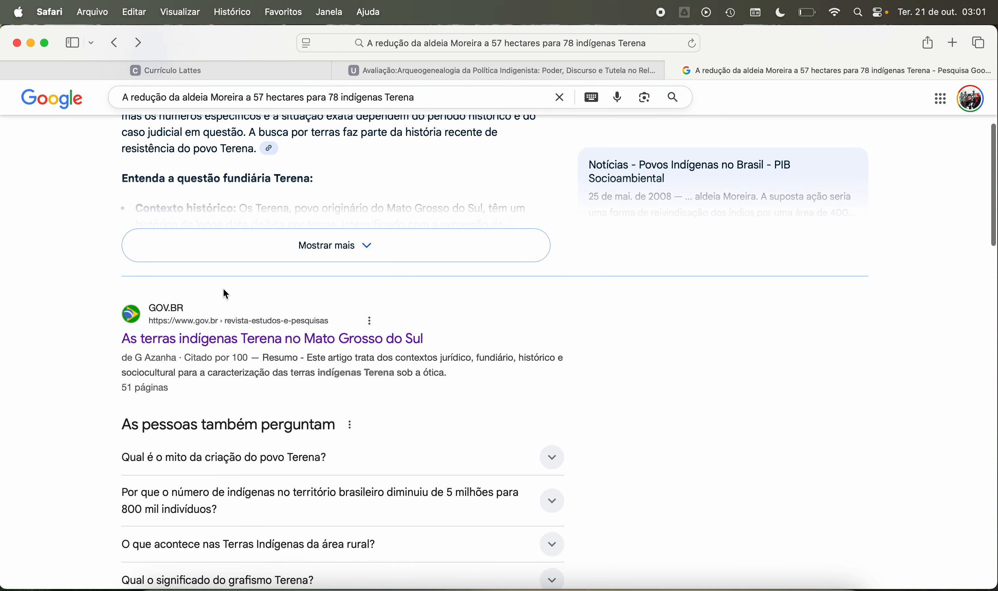
# Step: Look through the remaining search results for a source on the aldeia Moreira's 57 hectares and 78 Terena
pyautogui.scroll(-9, 223, 288)
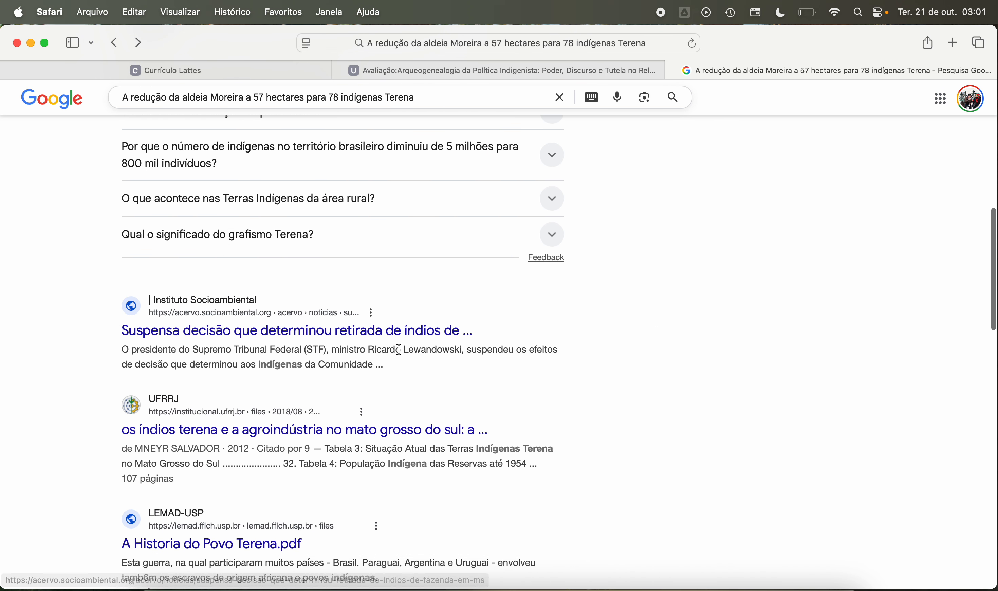
pyautogui.scroll(-3, 434, 376)
pyautogui.scroll(-3, 432, 374)
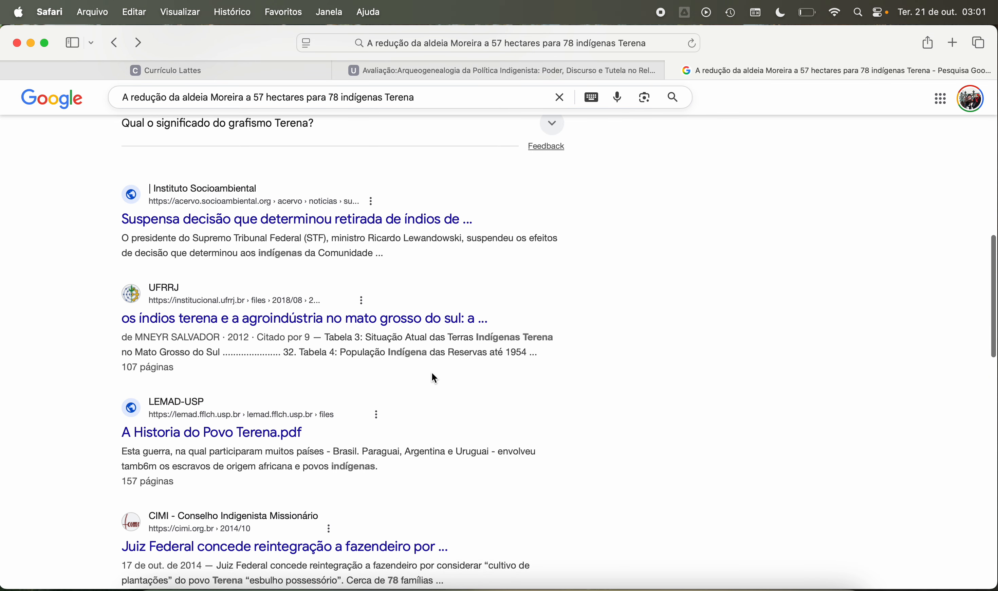
pyautogui.scroll(-4, 433, 377)
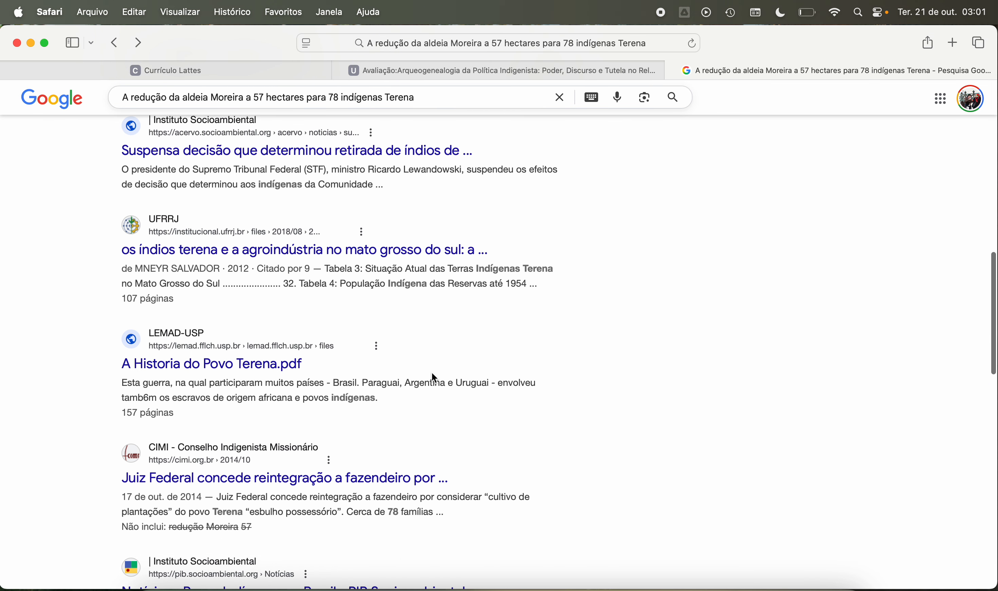
pyautogui.scroll(-1, 432, 374)
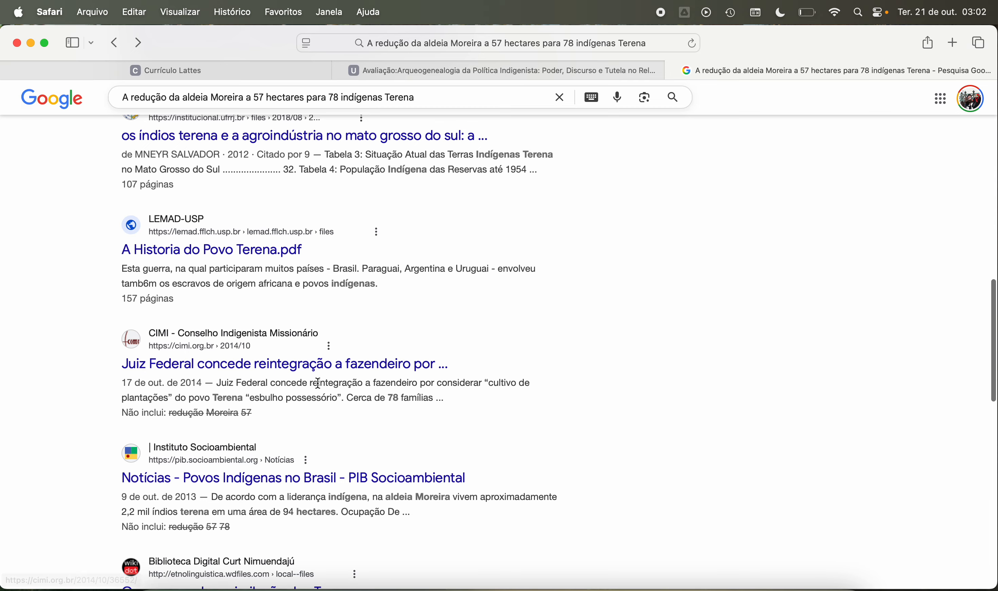
pyautogui.scroll(-2, 319, 385)
pyautogui.scroll(-5, 318, 385)
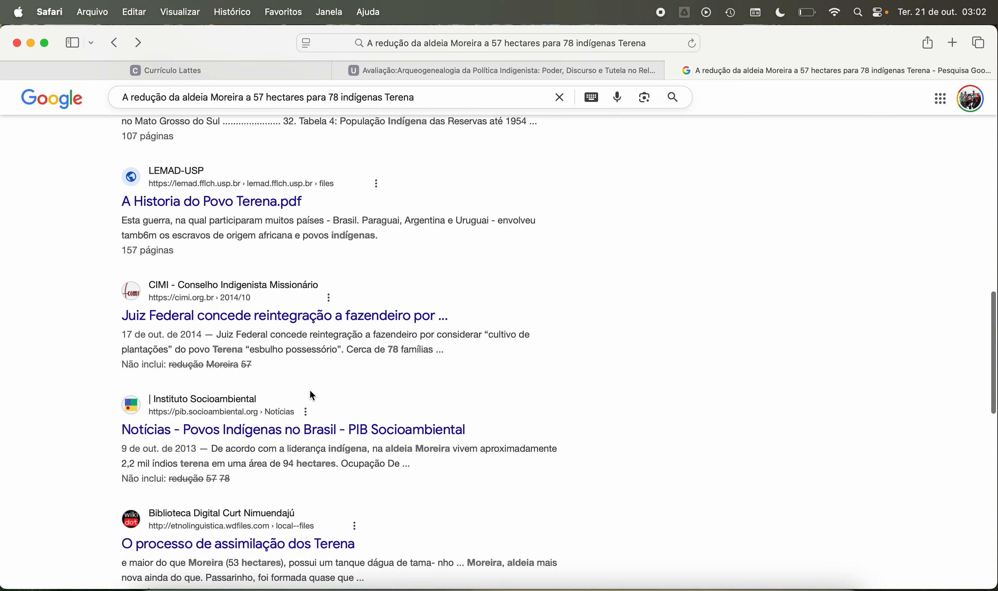
pyautogui.scroll(15, 312, 421)
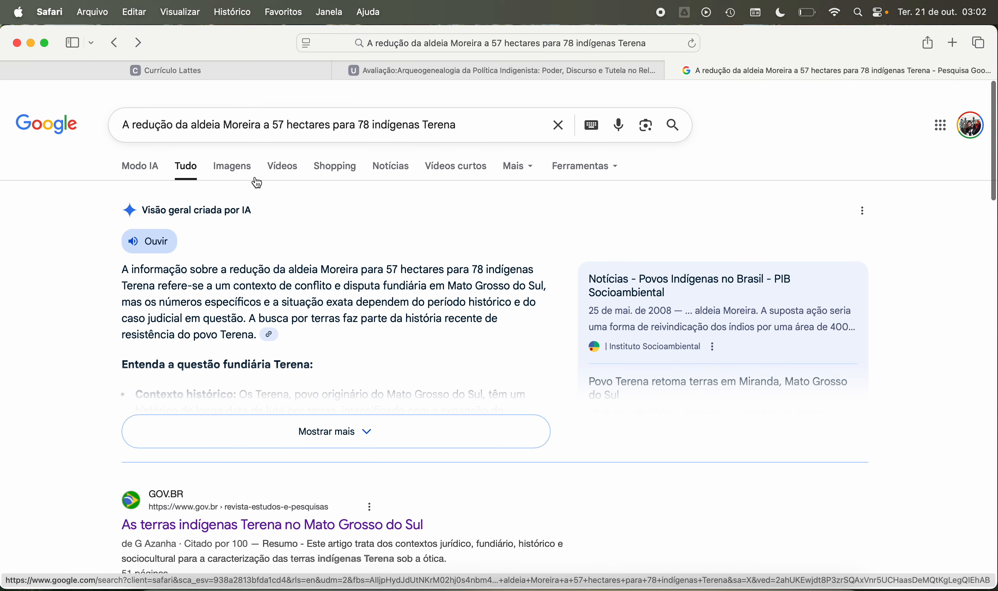
# Step: Shorten the Google query to “aldeia Moreira 57 78 Terena”, run it and skim the results
pyautogui.moveTo(189, 115); pyautogui.dragTo(29, 112)
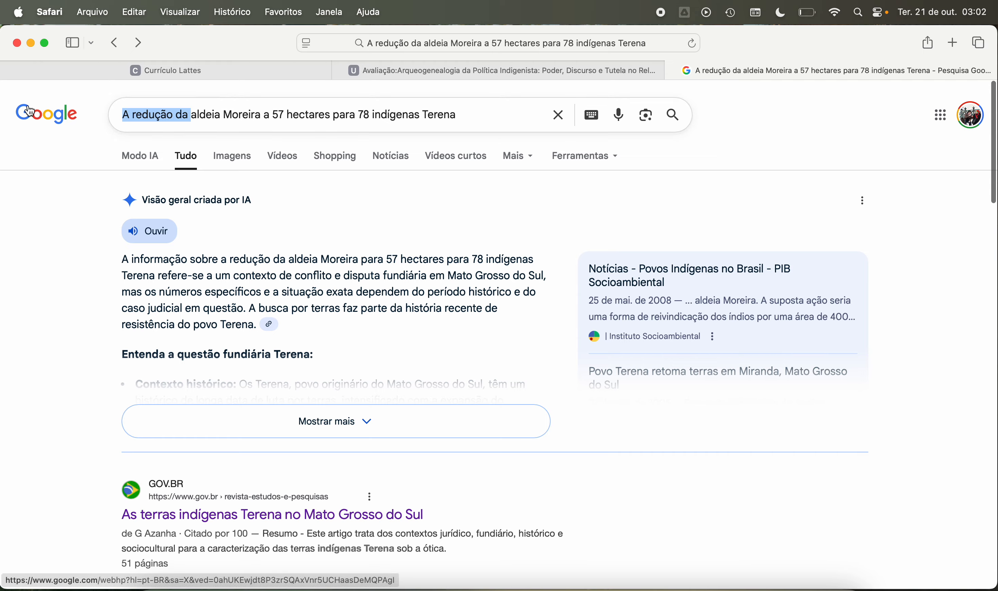
pyautogui.press('BackSpace')
pyautogui.click(202, 113)
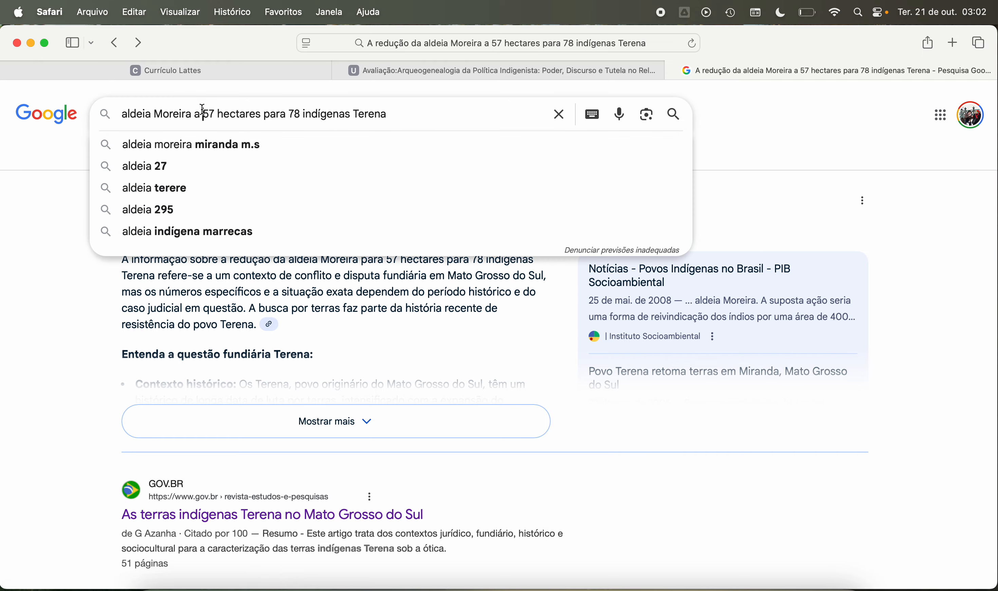
pyautogui.press('BackSpace')
pyautogui.press('BackSpace')
pyautogui.moveTo(209, 114); pyautogui.dragTo(283, 113)
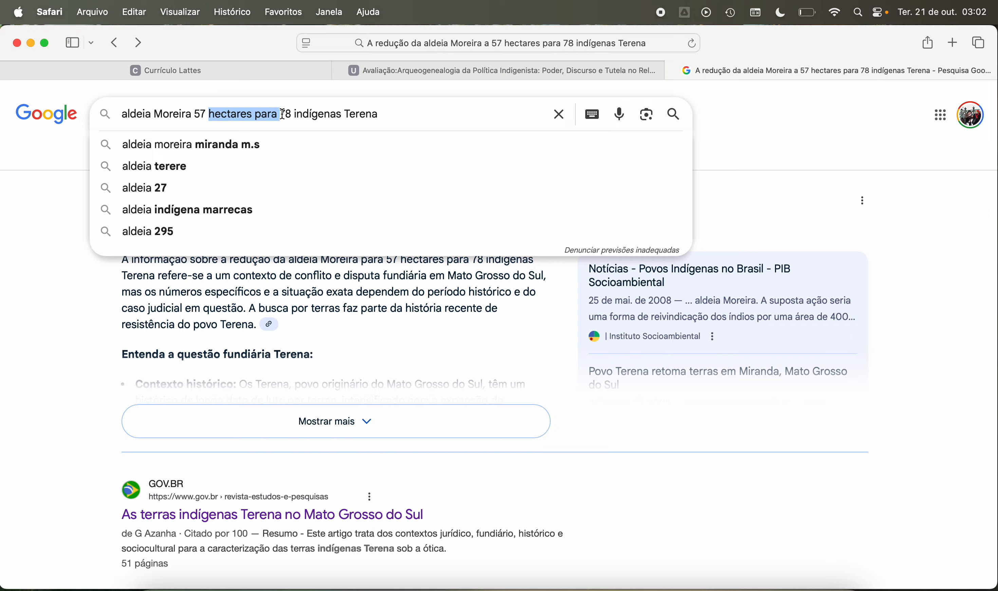
pyautogui.press('BackSpace')
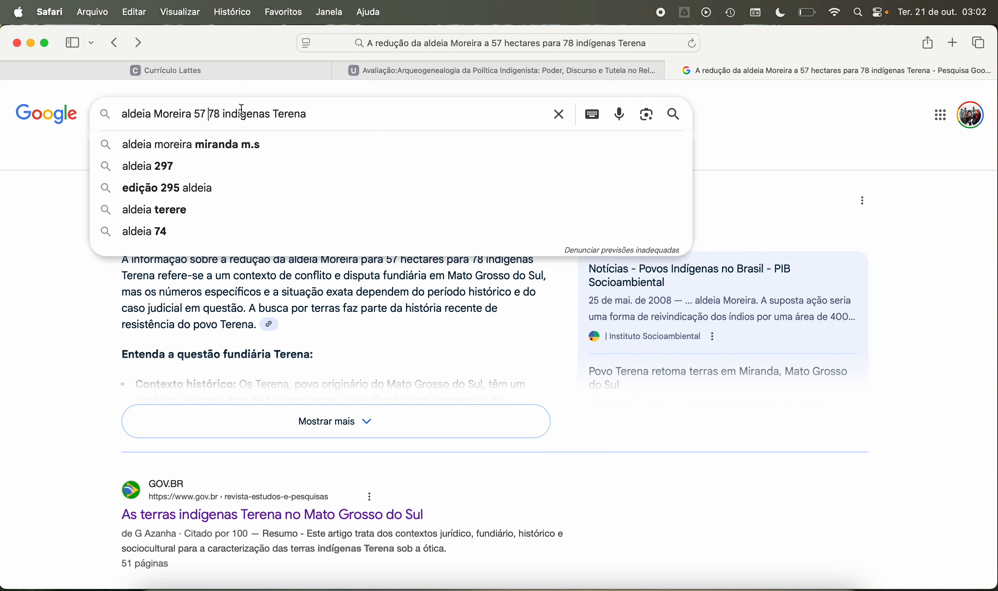
pyautogui.moveTo(224, 115); pyautogui.dragTo(276, 116)
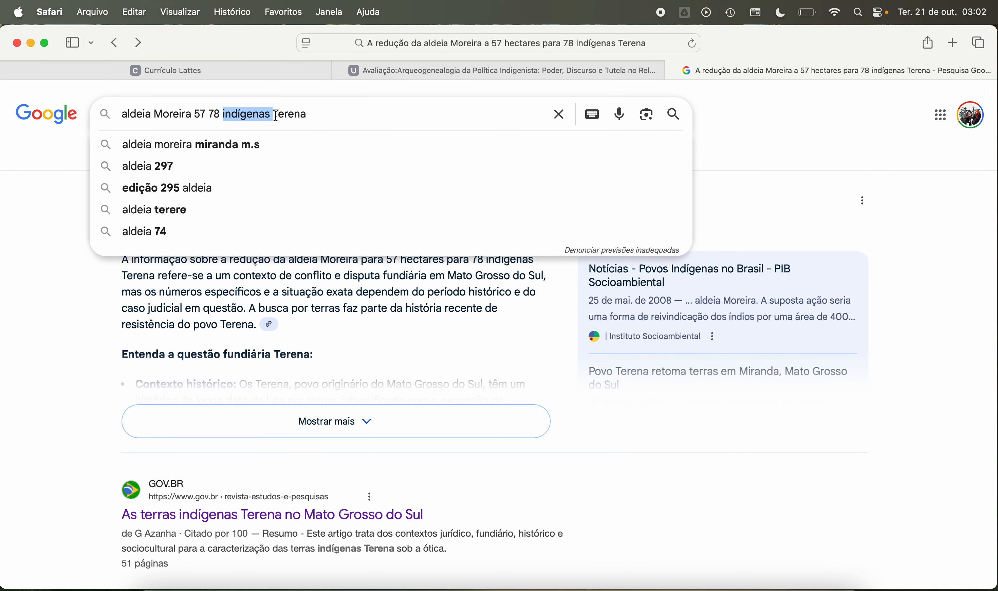
pyautogui.press('BackSpace')
pyautogui.press('Return')
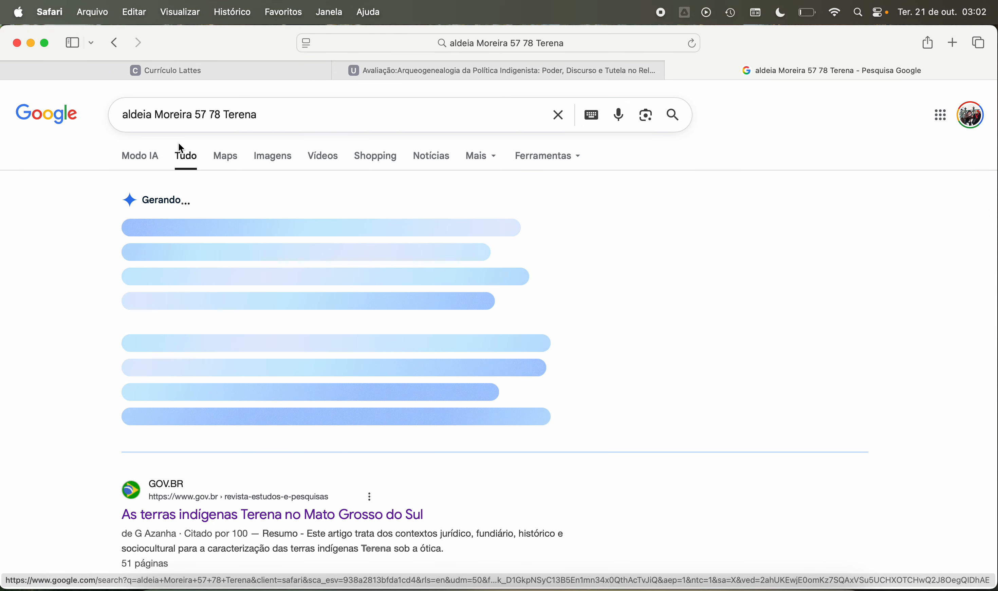
pyautogui.scroll(-2, 254, 277)
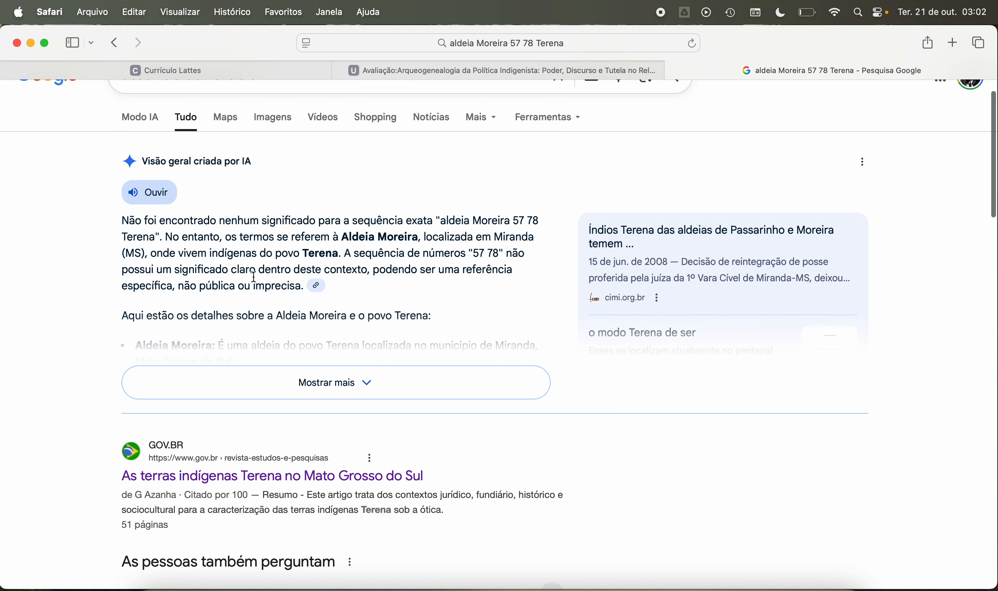
pyautogui.scroll(-5, 254, 277)
pyautogui.scroll(6, 252, 278)
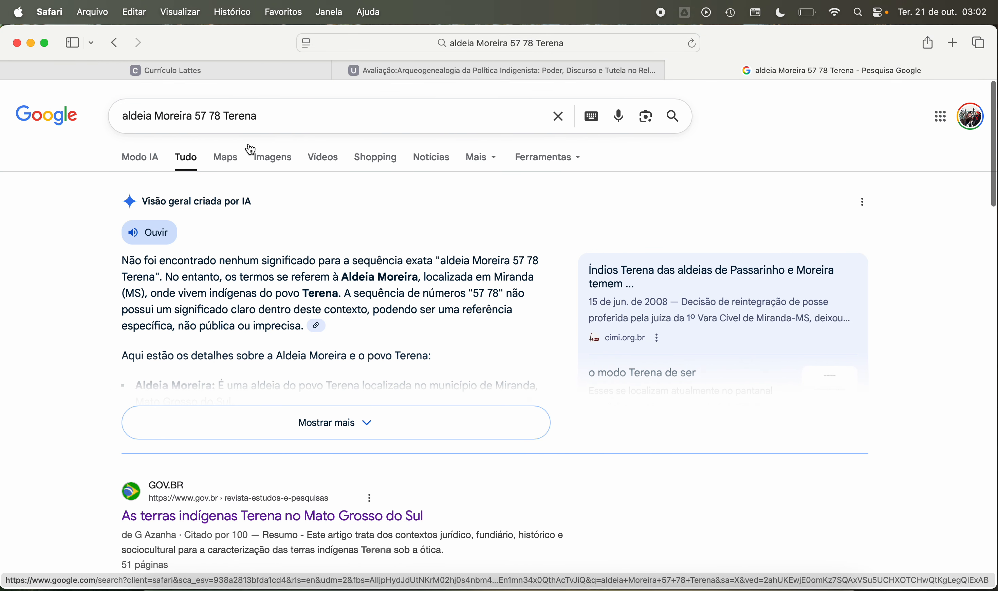
# Step: Search Google for “aldeia Moreira 57 ha 78 Terena” and look through the results
pyautogui.click(210, 115)
pyautogui.write('ha')
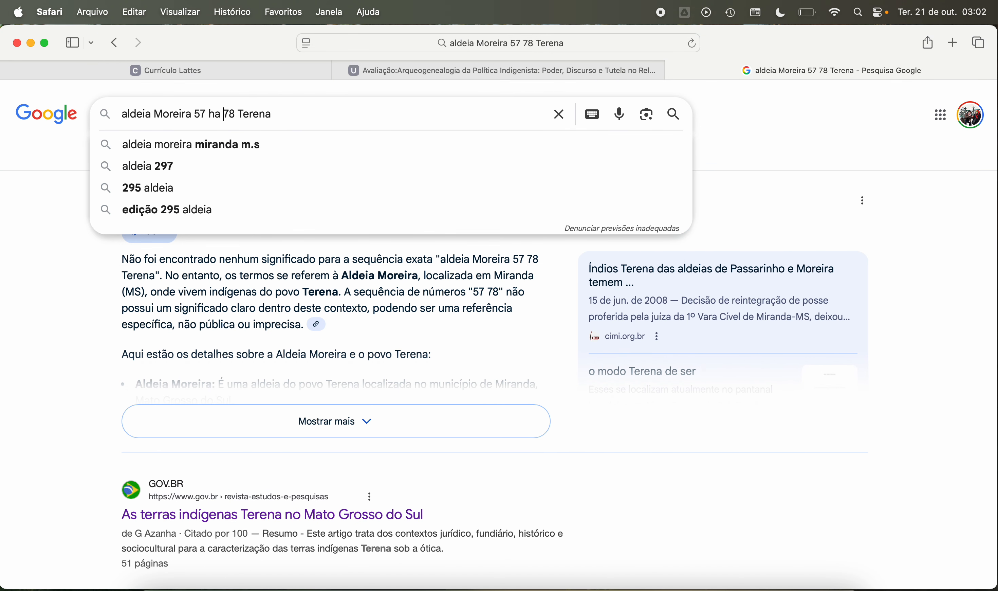
pyautogui.press('Return')
pyautogui.scroll(-4, 87, 319)
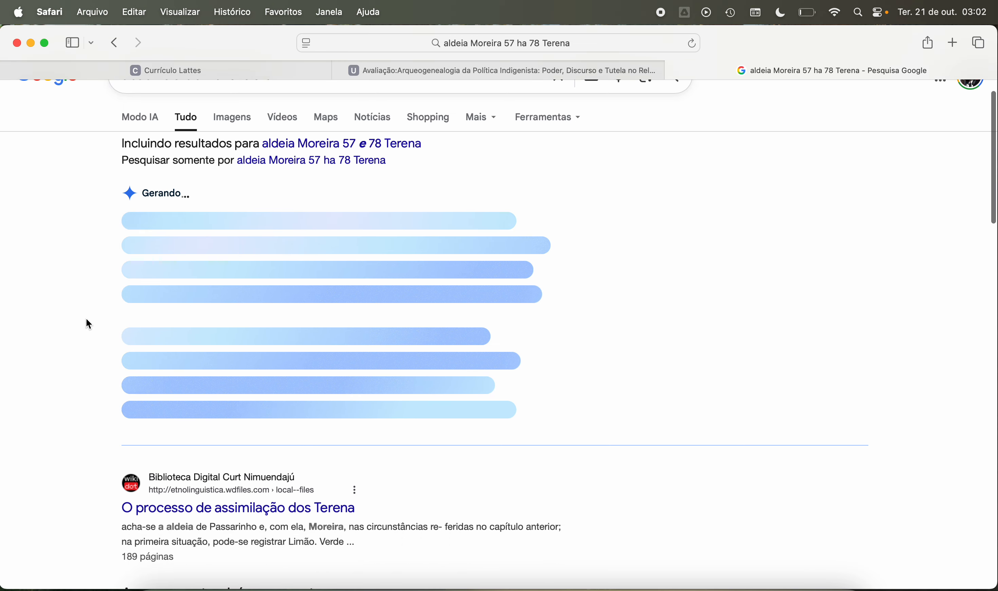
pyautogui.scroll(-4, 87, 323)
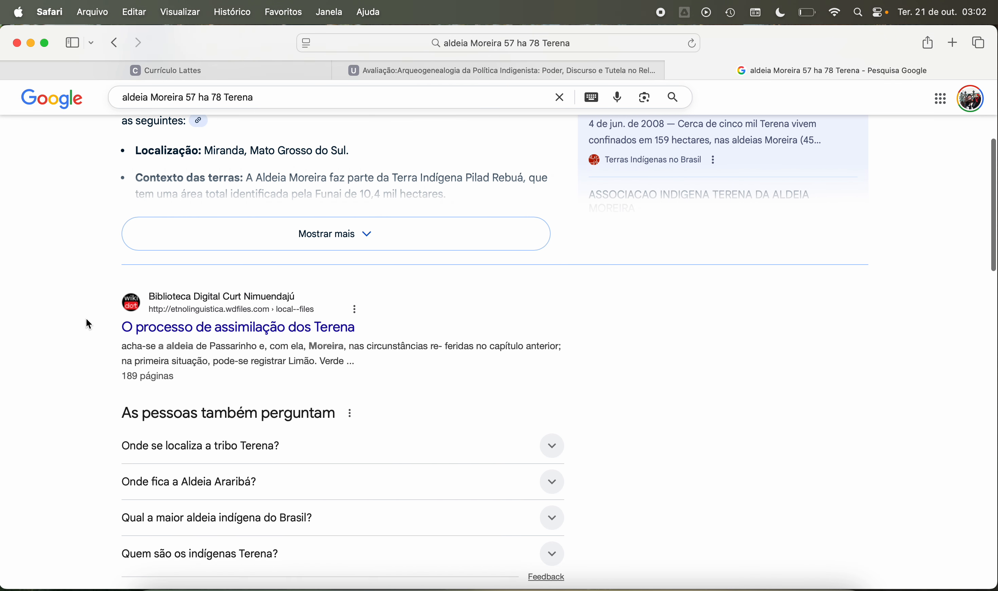
pyautogui.scroll(-12, 87, 319)
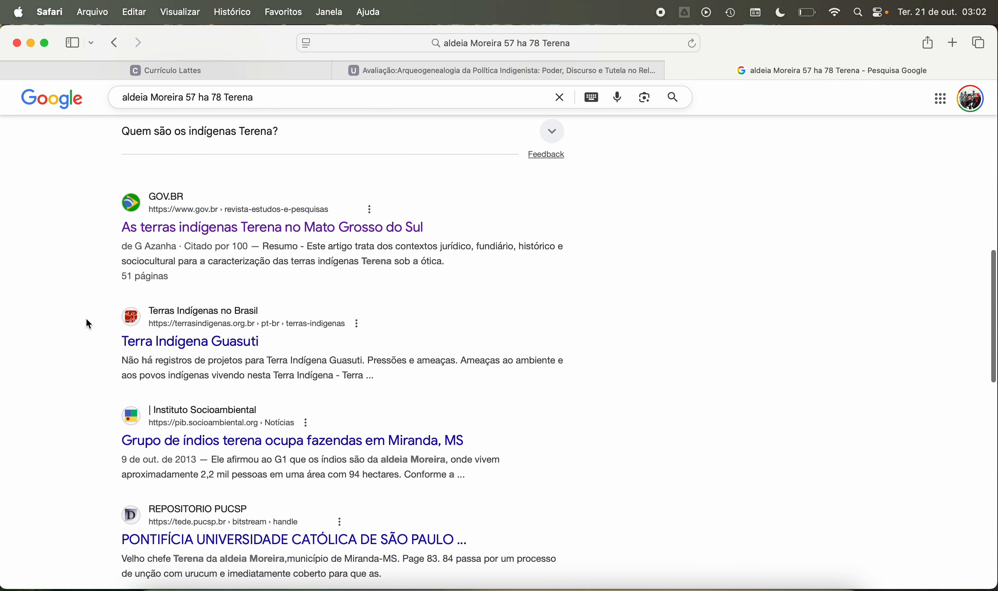
pyautogui.scroll(-1, 87, 319)
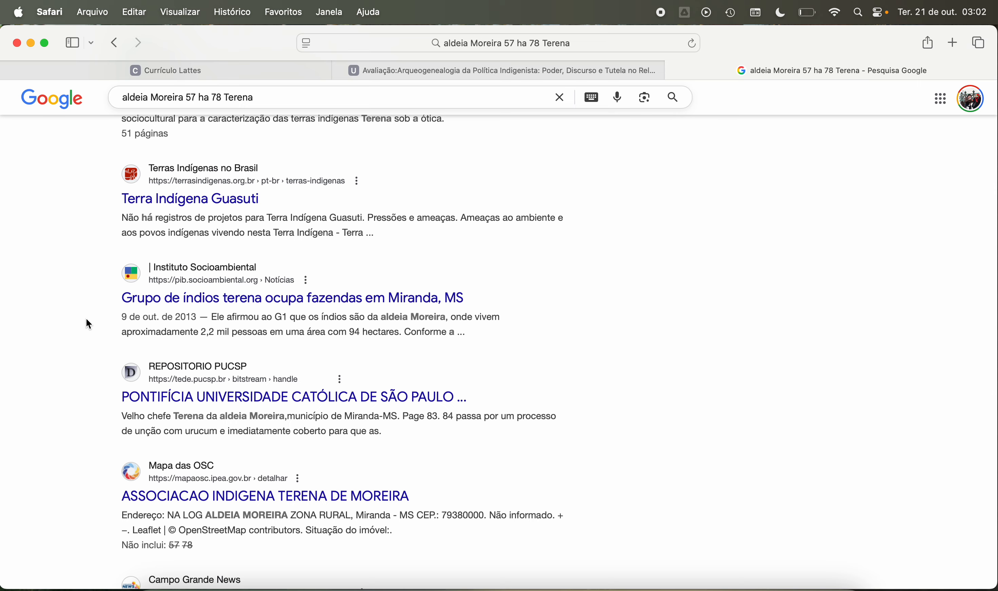
pyautogui.scroll(-1, 87, 318)
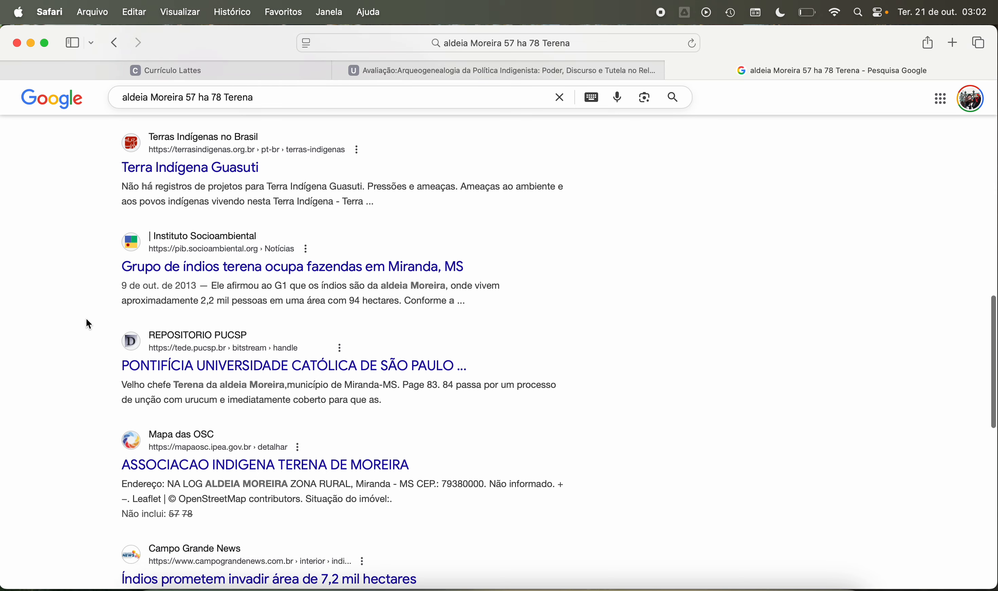
pyautogui.scroll(-4, 87, 319)
pyautogui.scroll(-4, 87, 319)
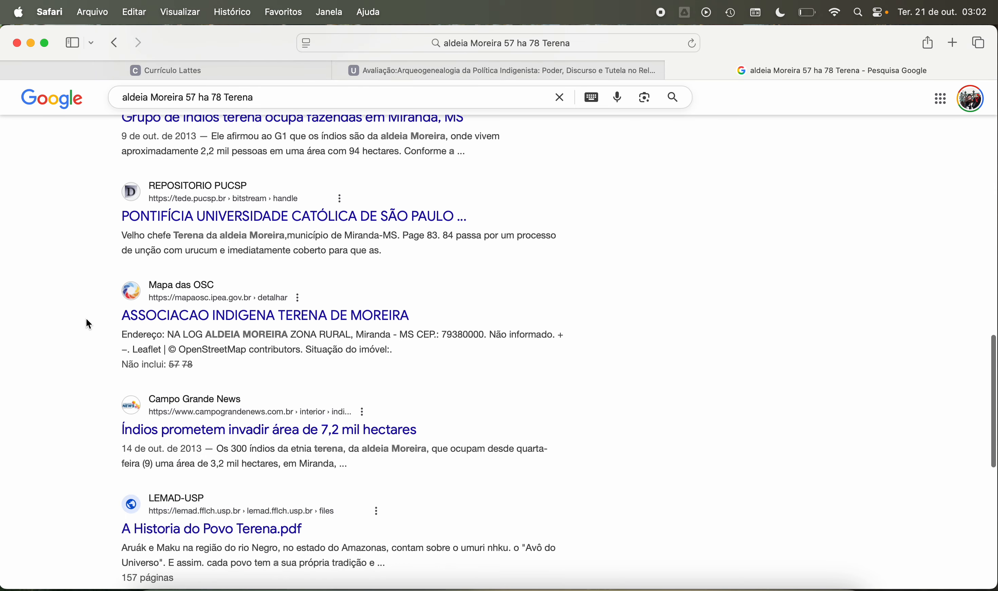
pyautogui.scroll(-10, 87, 318)
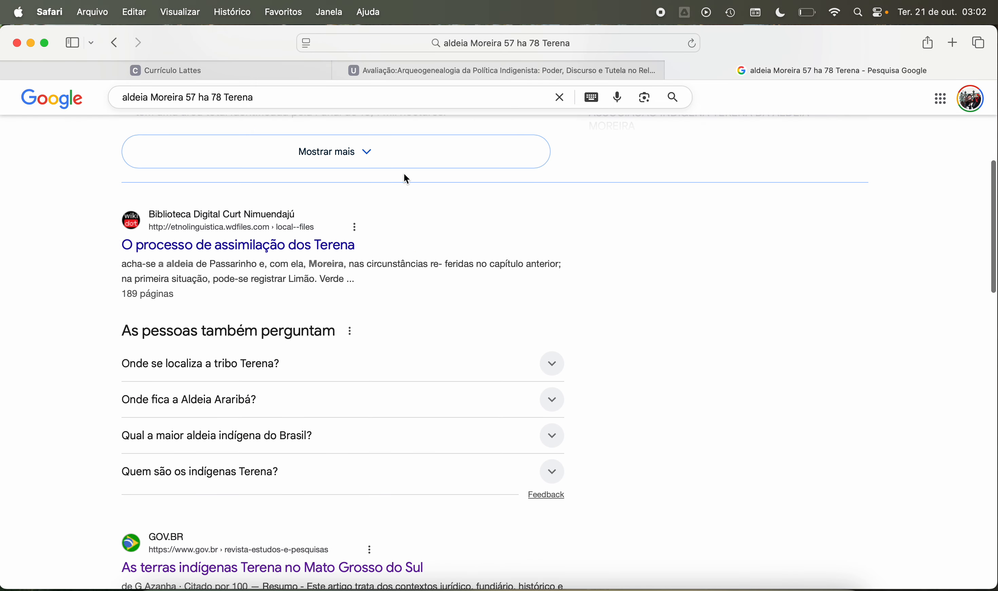
# Step: Close the Google search page, switch back to the article in Word and deselect the aldeia Moreira sentence
pyautogui.click(674, 70)
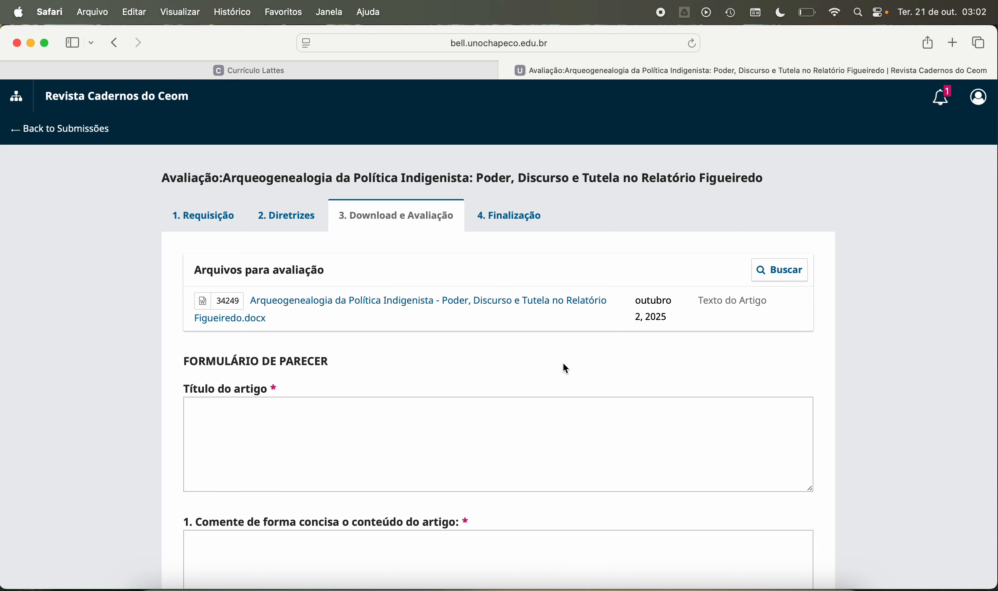
pyautogui.click(622, 587)
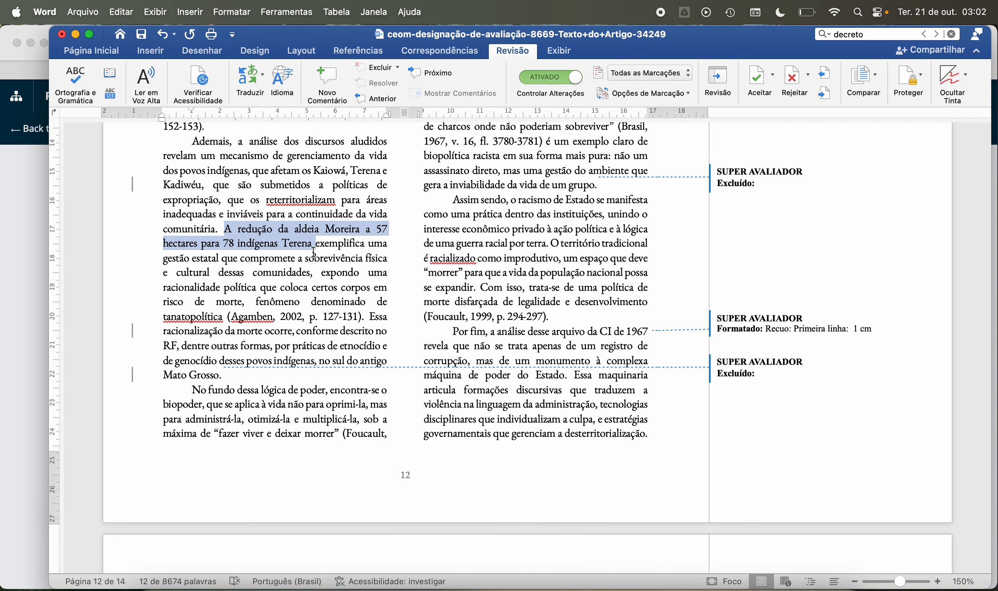
pyautogui.click(290, 230)
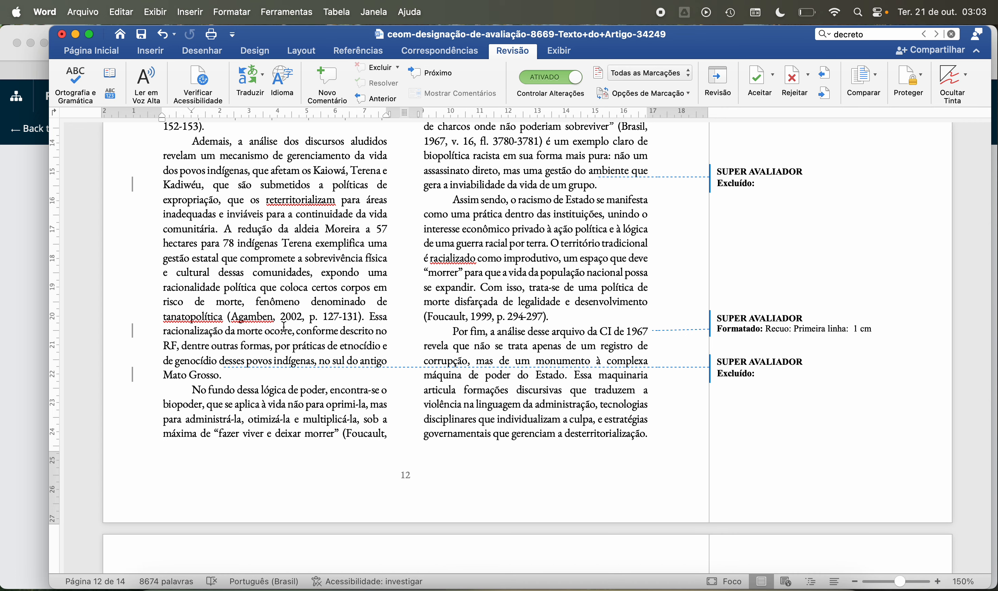
# Step: Look over the reference list on page 14, then reread page 12 from “À vista disso” to the “No fundo dessa lógica de poder” paragraph
pyautogui.scroll(-20, 304, 341)
pyautogui.scroll(-10, 305, 341)
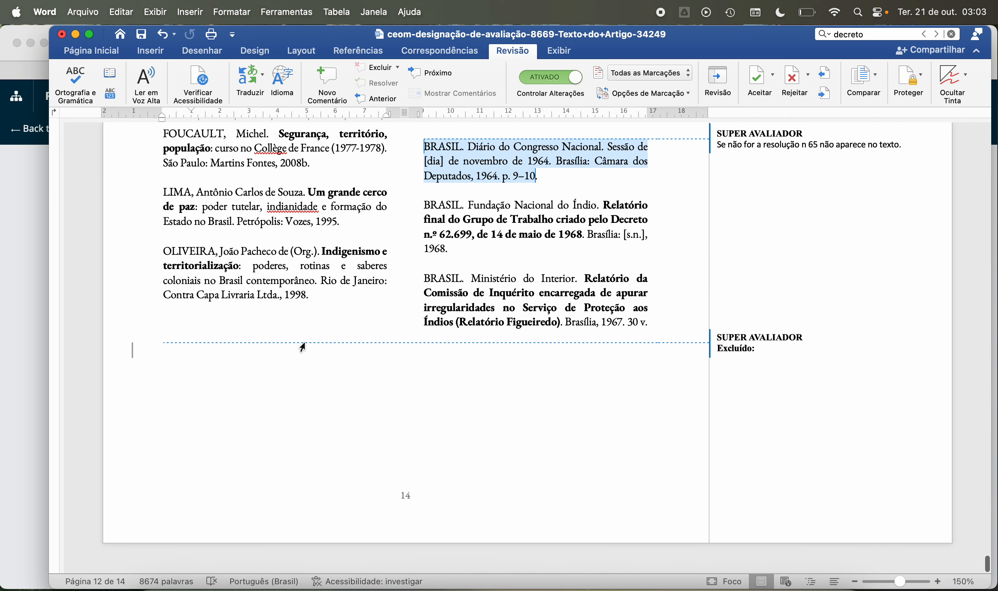
pyautogui.scroll(8, 305, 342)
pyautogui.scroll(15, 304, 341)
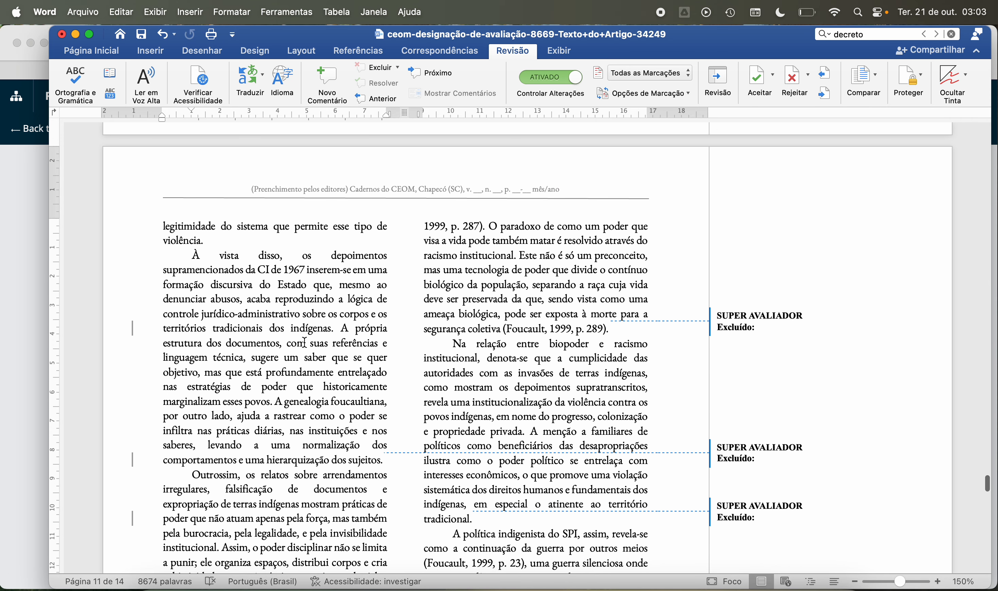
pyautogui.scroll(-4, 304, 341)
pyautogui.scroll(8, 305, 341)
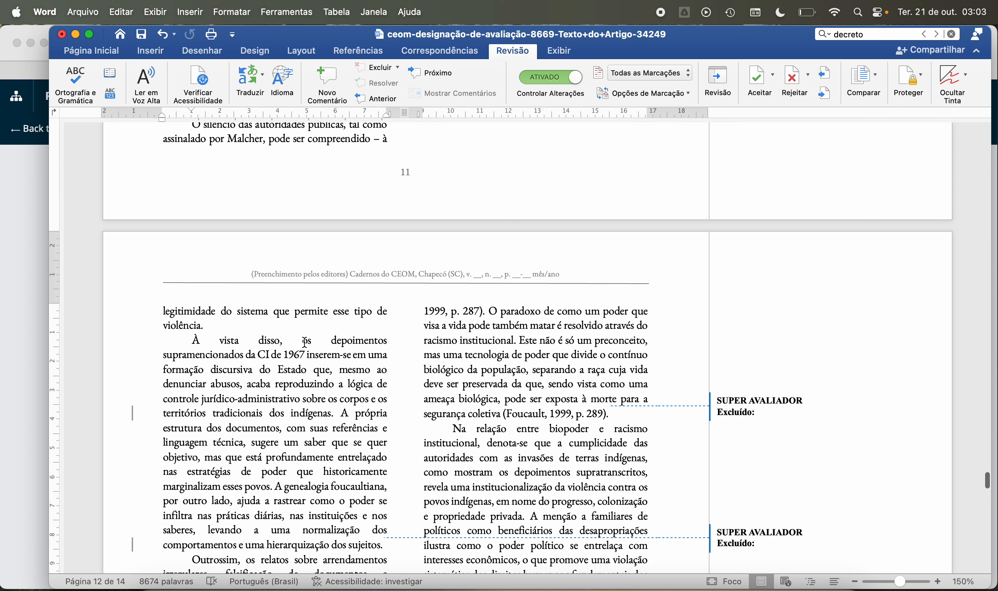
pyautogui.scroll(-14, 304, 341)
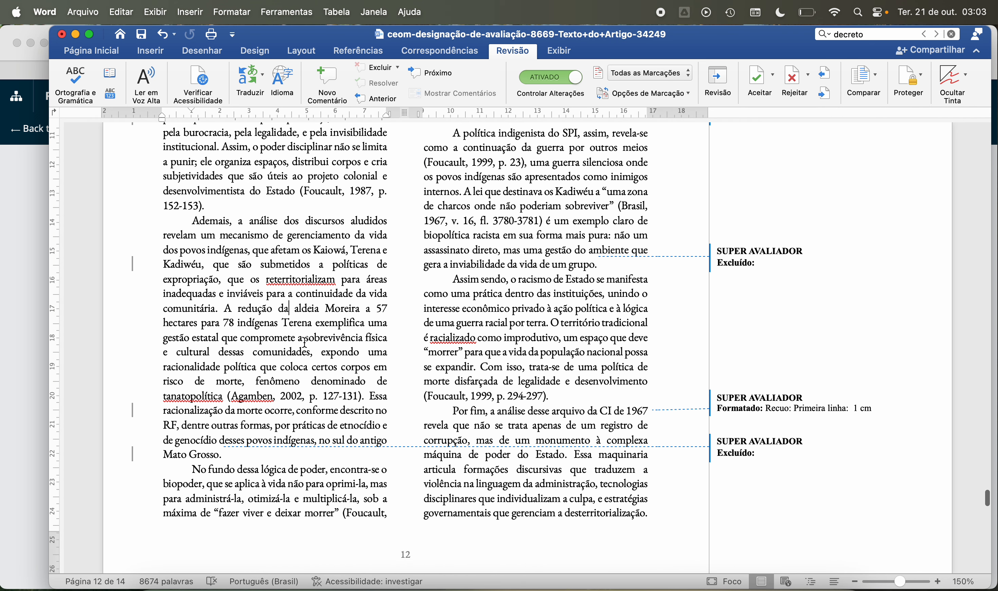
pyautogui.scroll(-1, 304, 375)
pyautogui.scroll(-3, 304, 376)
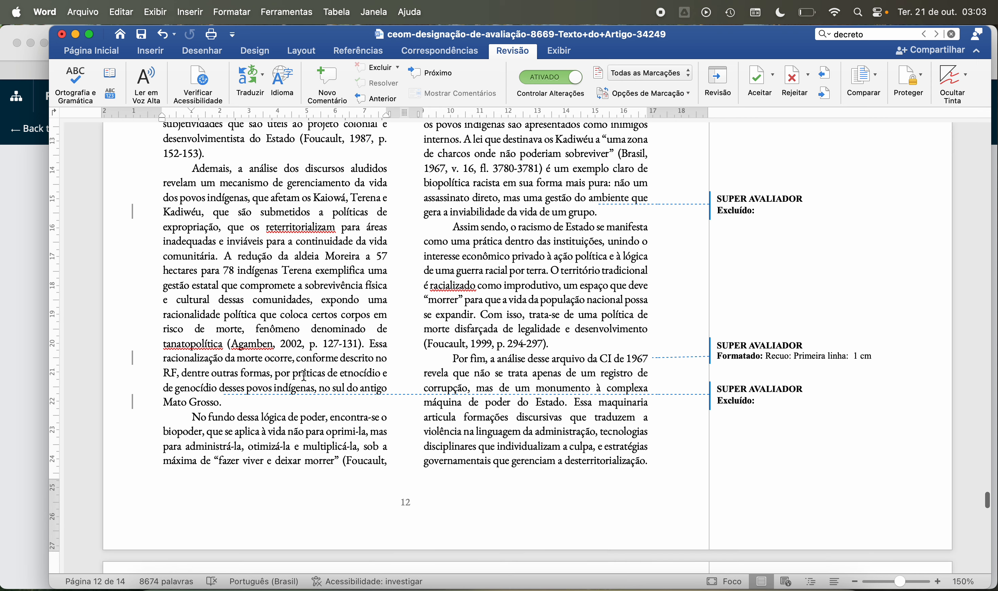
# Step: Read page 12 from “No fundo dessa lógica de poder” through the “Na relação entre biopoder e racismo institucional” paragraph and dismiss the low-battery notification
pyautogui.scroll(-2, 303, 376)
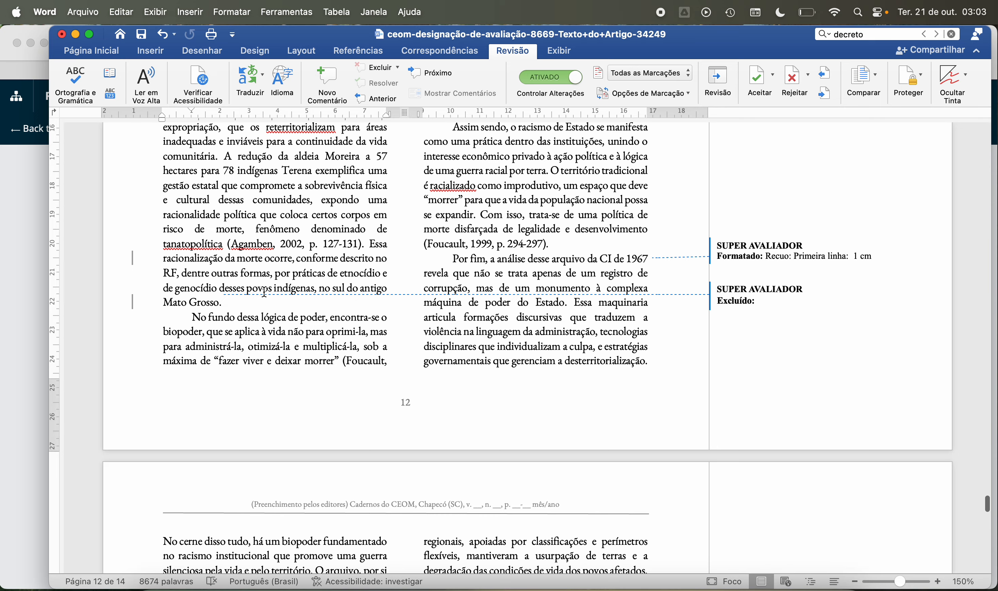
pyautogui.scroll(-1, 254, 293)
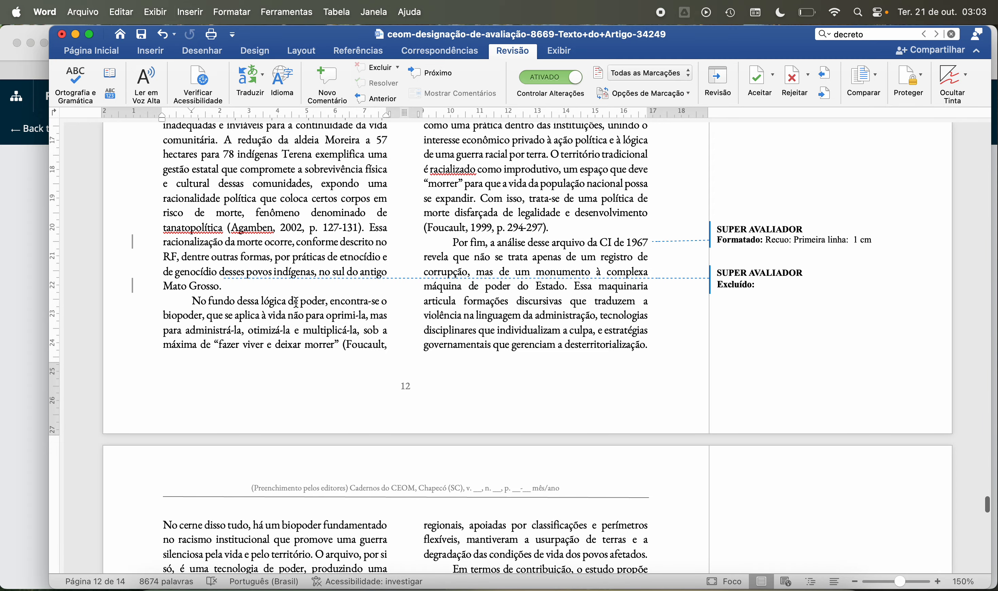
pyautogui.scroll(1, 296, 302)
pyautogui.scroll(15, 296, 302)
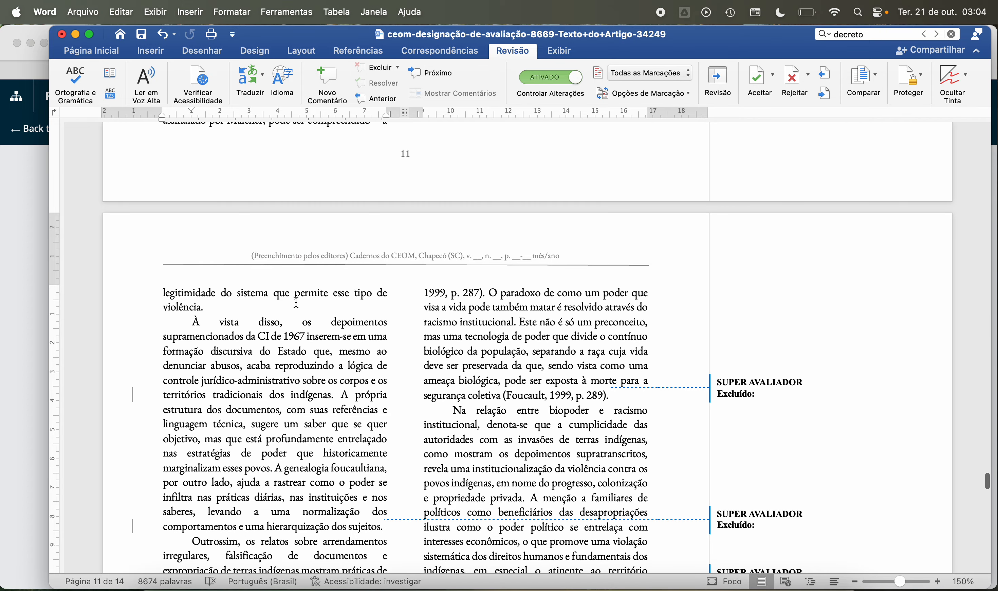
pyautogui.scroll(-4, 296, 302)
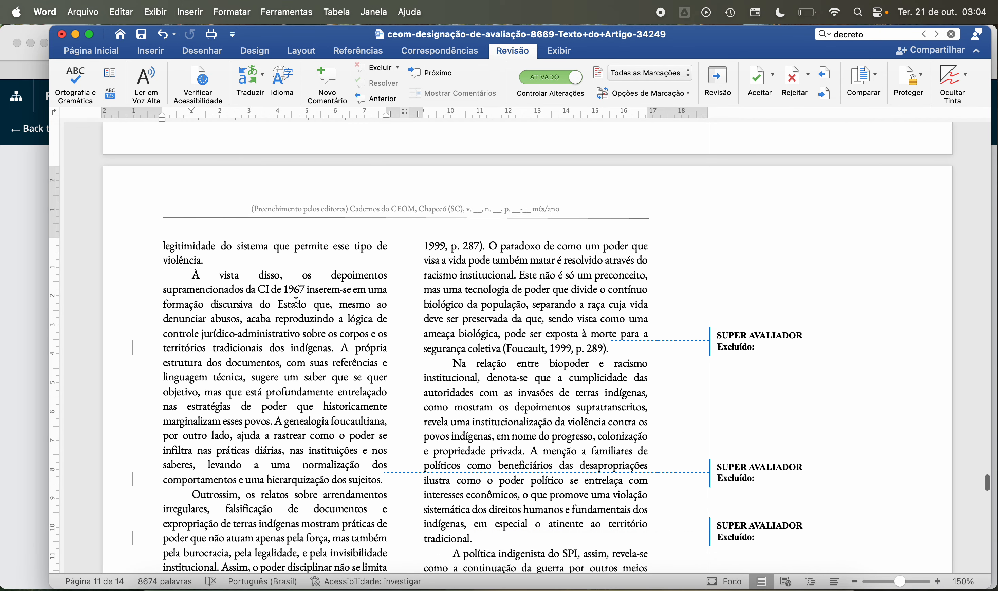
pyautogui.scroll(-4, 296, 302)
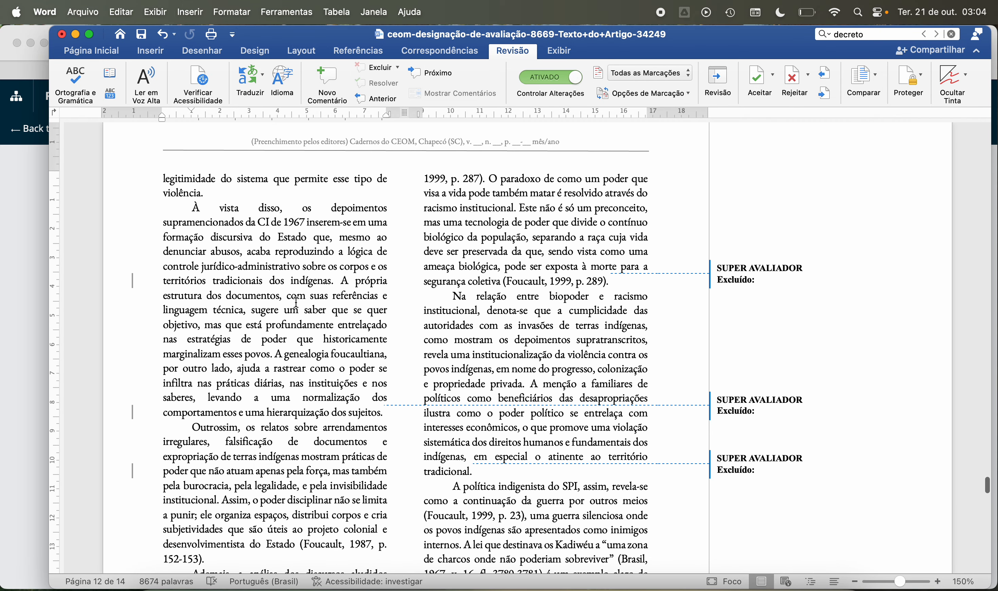
pyautogui.scroll(-3, 296, 302)
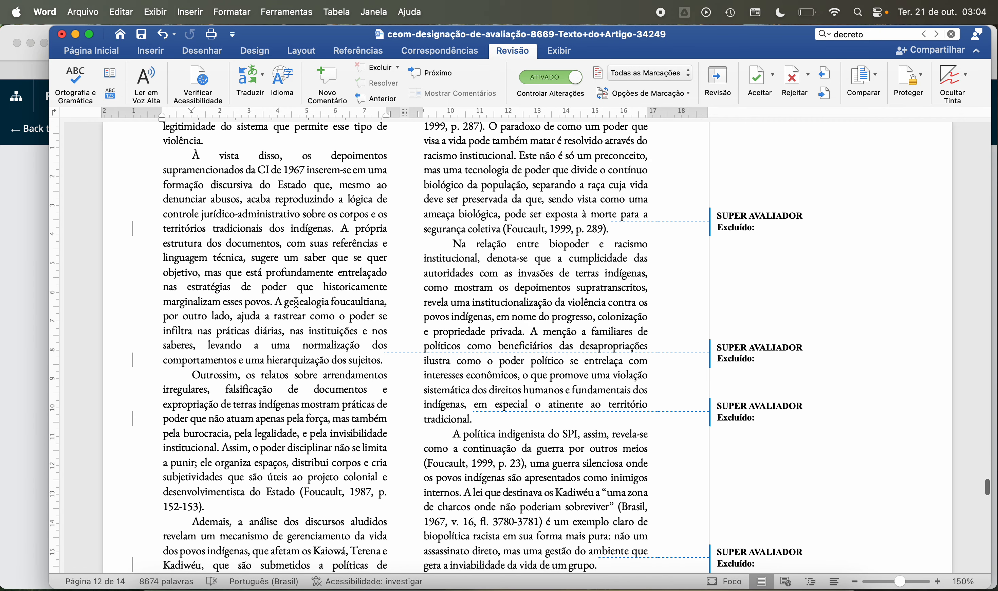
pyautogui.scroll(-3, 296, 302)
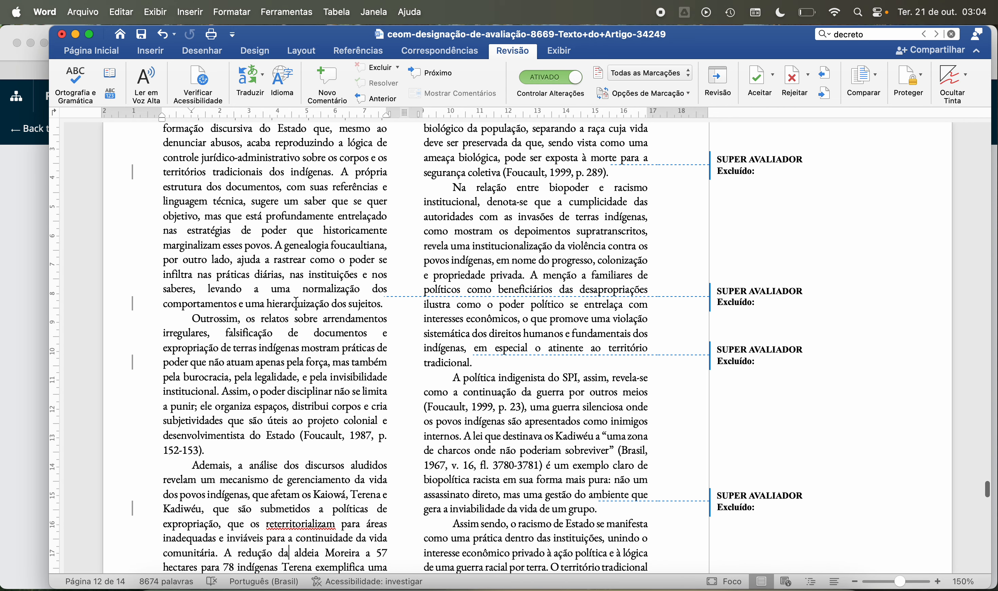
pyautogui.scroll(-2, 296, 302)
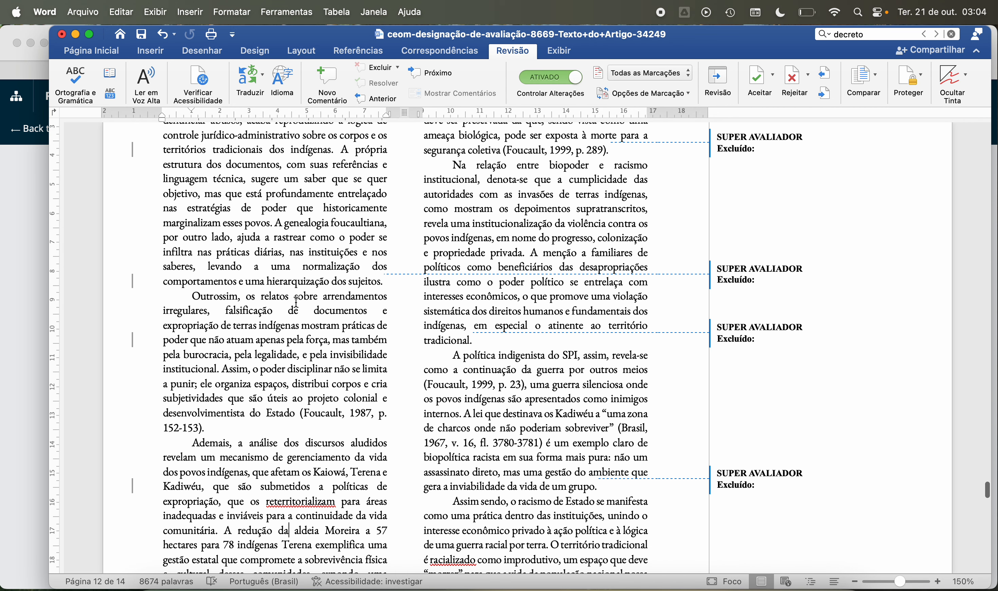
pyautogui.scroll(-4, 296, 301)
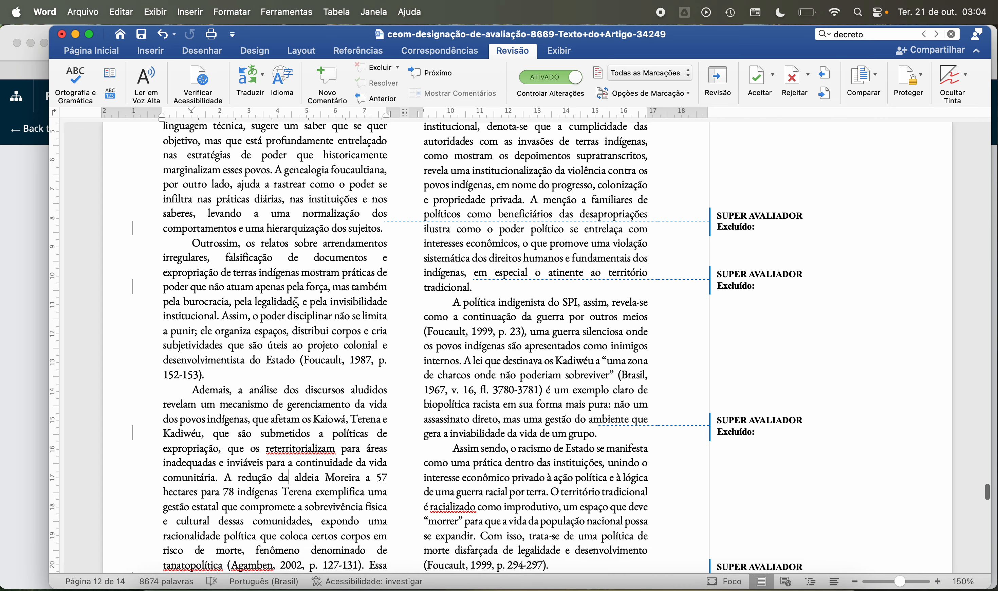
pyautogui.scroll(-4, 296, 302)
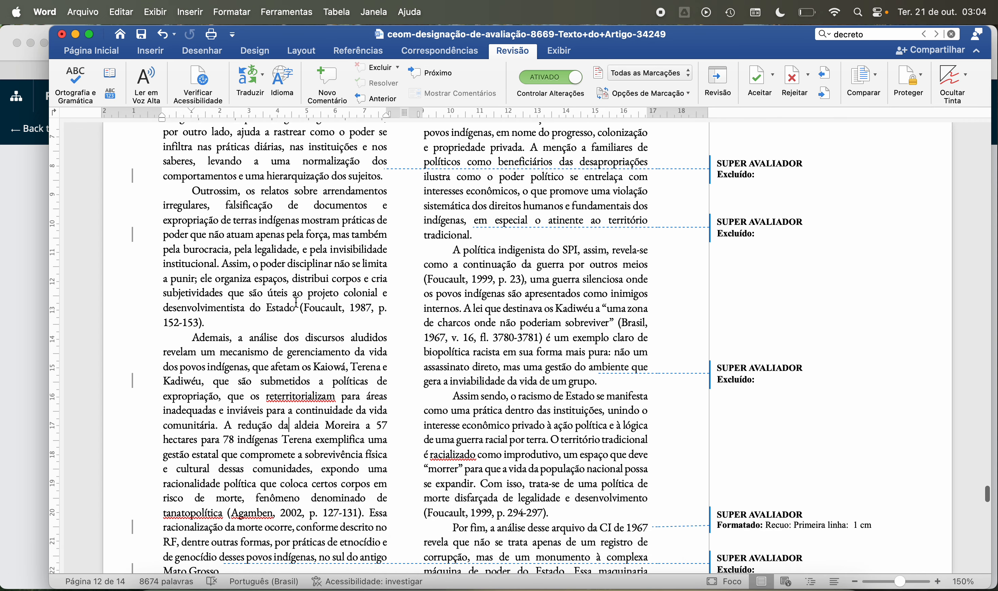
pyautogui.scroll(-3, 296, 302)
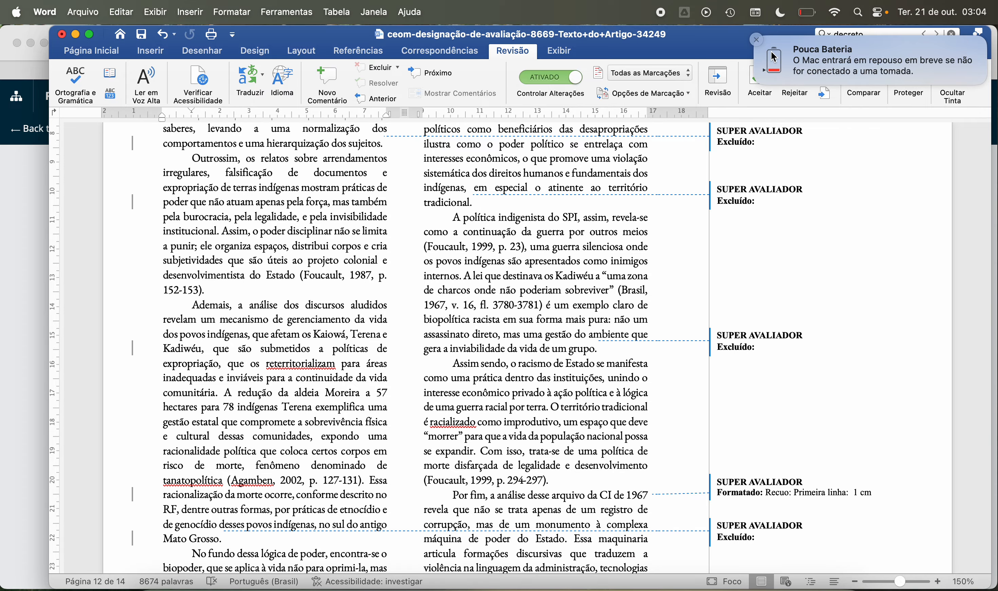
pyautogui.click(756, 40)
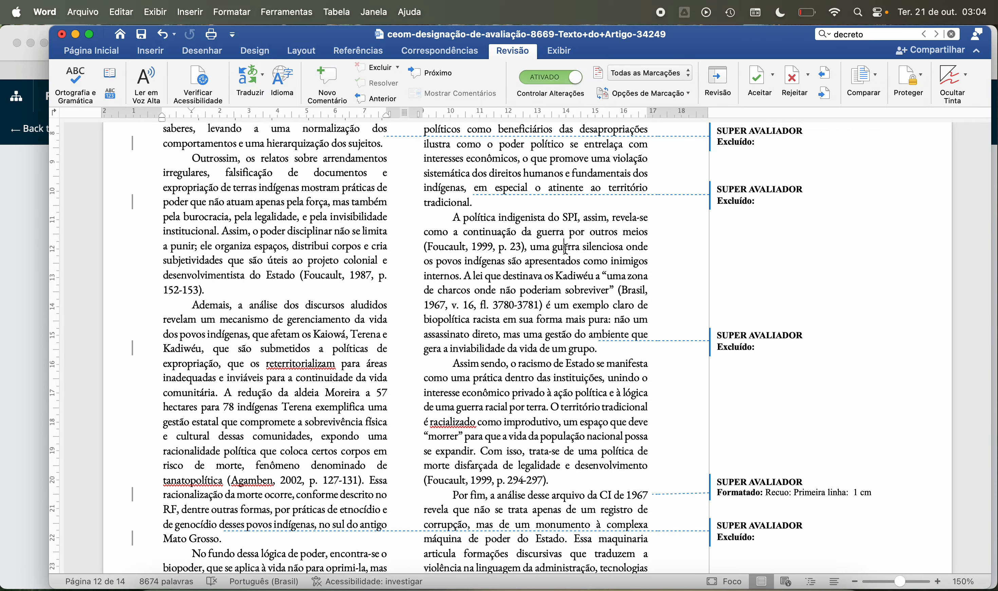
# Step: Examine the “A política indigenista do SPI” paragraph on page 12, temporarily highlighting the Kadiwéu law passage and its “é um exemplo claro de biopolítica racista” conclusion
pyautogui.scroll(5, 566, 247)
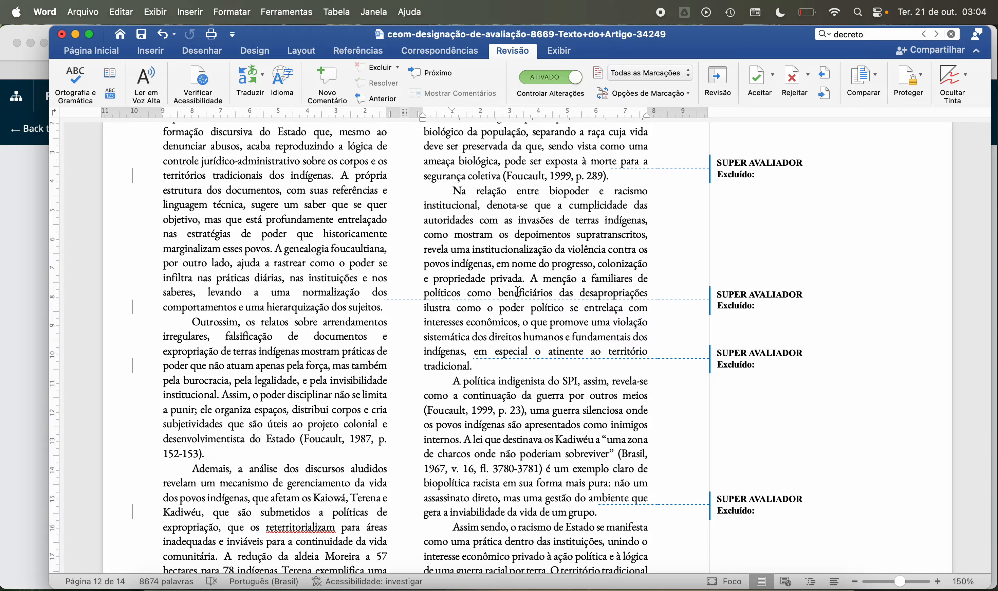
pyautogui.scroll(-2, 519, 291)
pyautogui.scroll(-4, 519, 291)
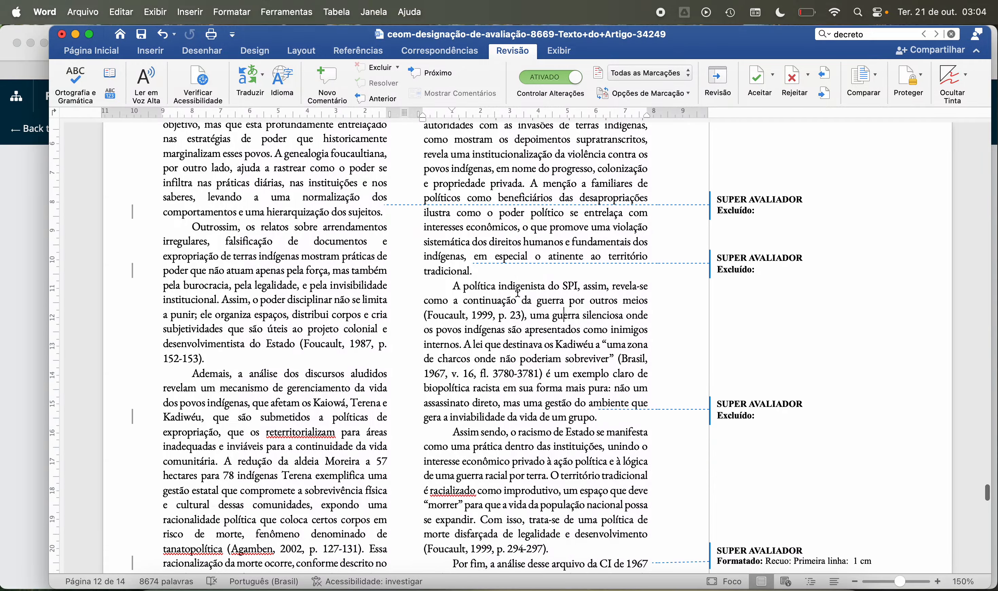
pyautogui.scroll(-4, 518, 292)
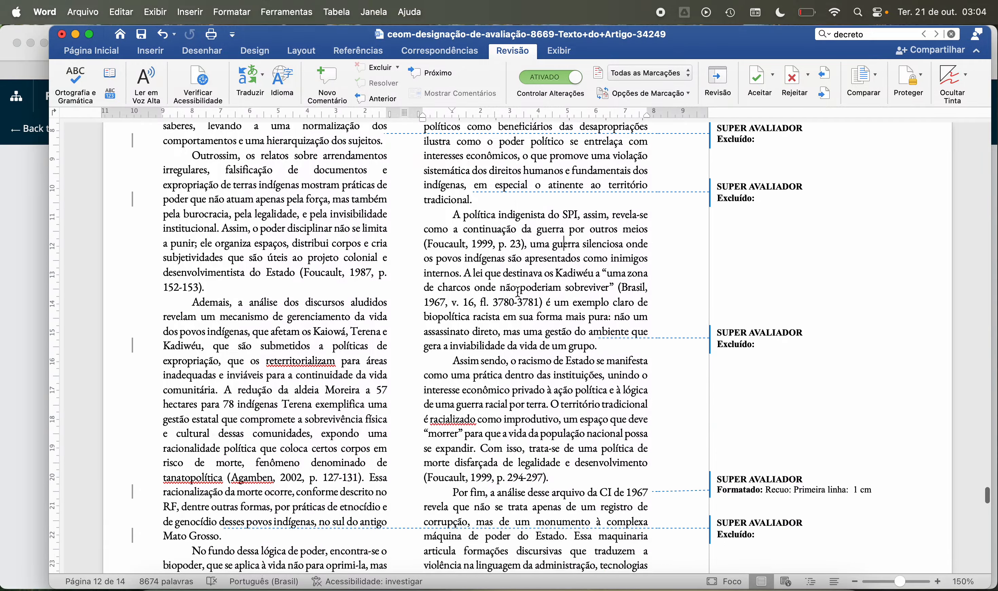
pyautogui.scroll(-1, 518, 292)
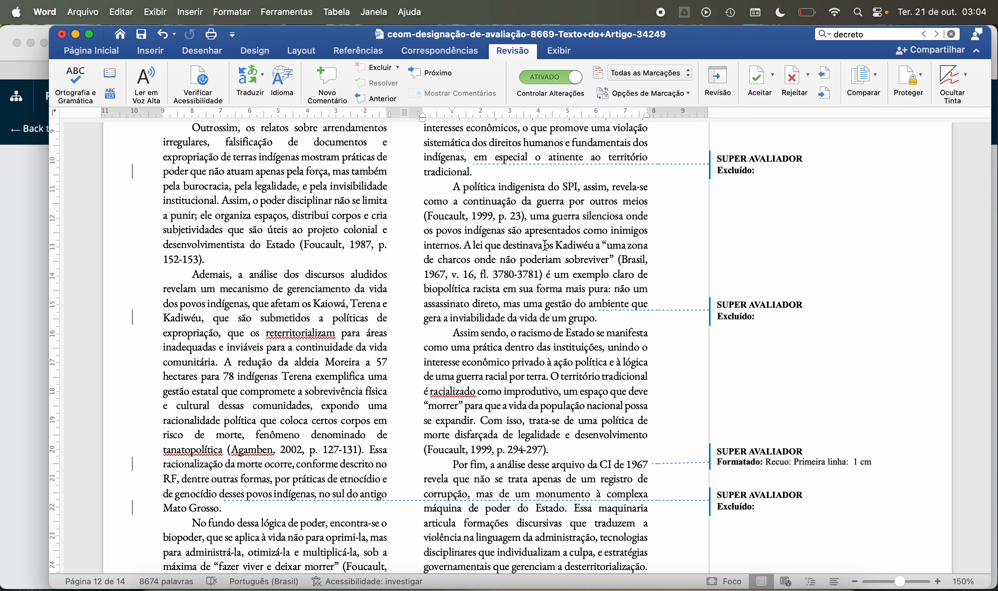
pyautogui.scroll(-3, 545, 245)
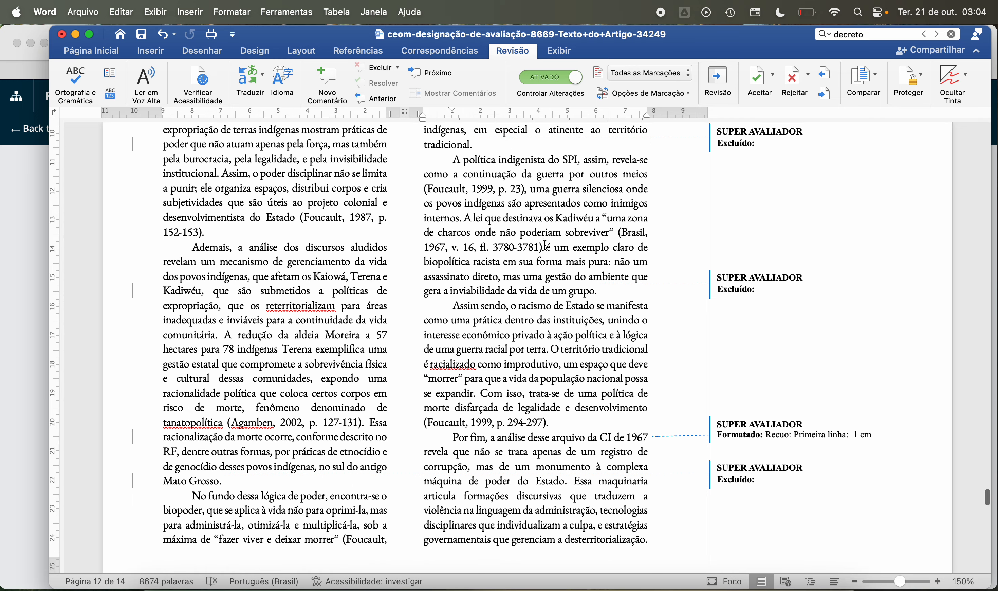
pyautogui.scroll(-1, 545, 246)
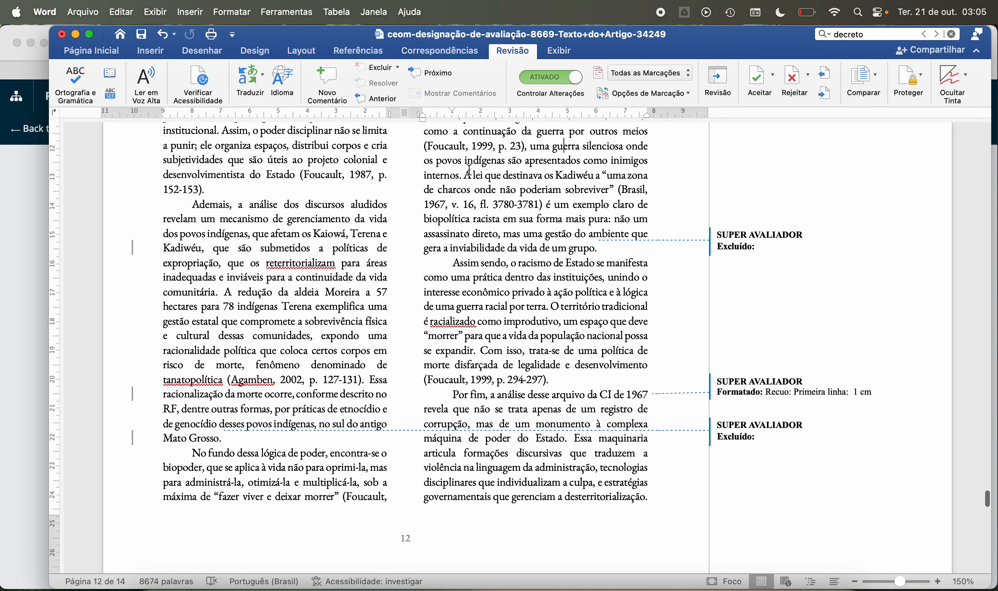
pyautogui.moveTo(469, 169); pyautogui.dragTo(607, 190)
pyautogui.click(589, 217)
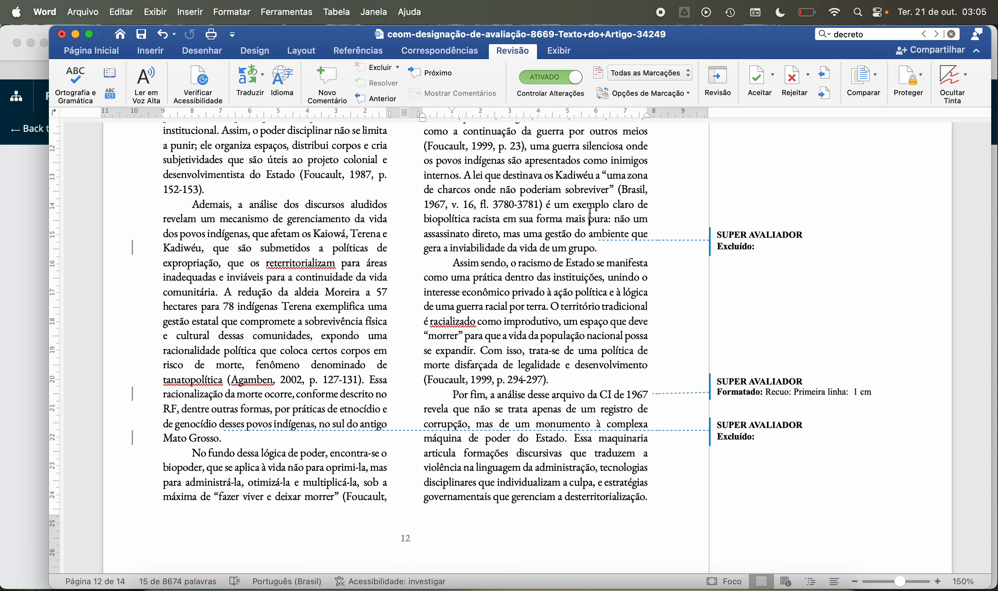
pyautogui.scroll(-3, 600, 286)
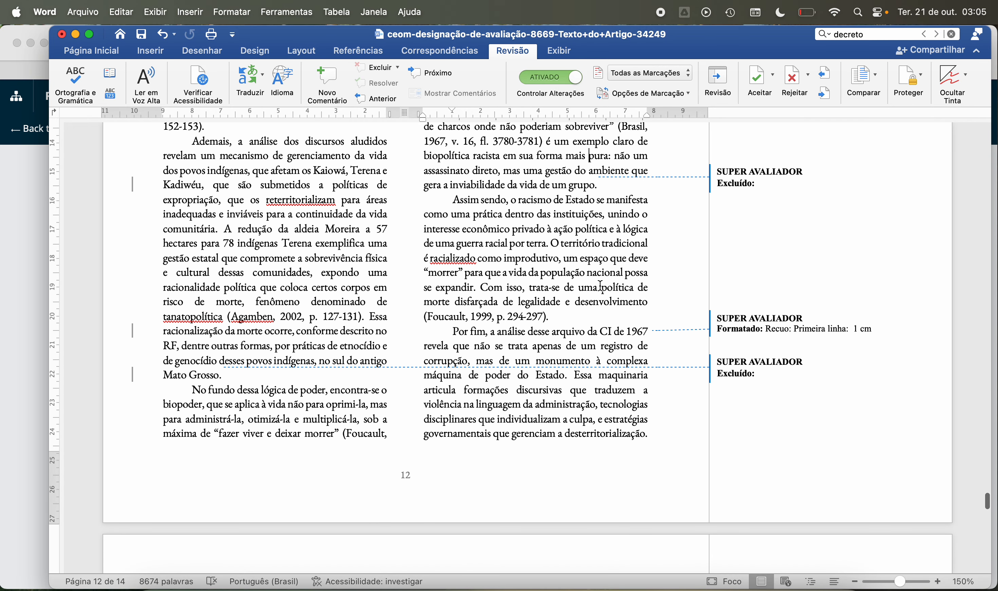
pyautogui.scroll(6, 597, 254)
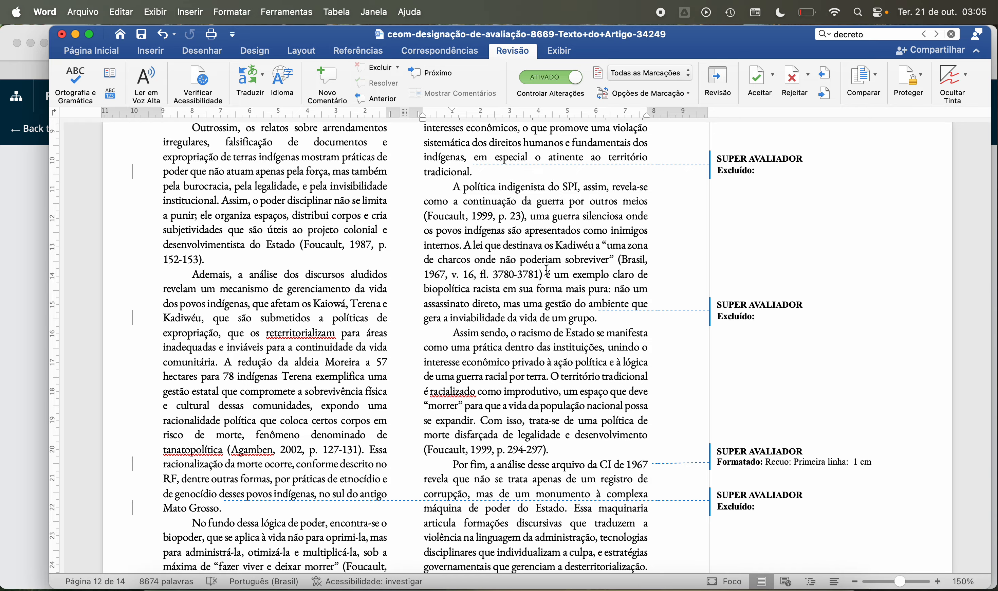
pyautogui.moveTo(548, 274); pyautogui.dragTo(596, 318)
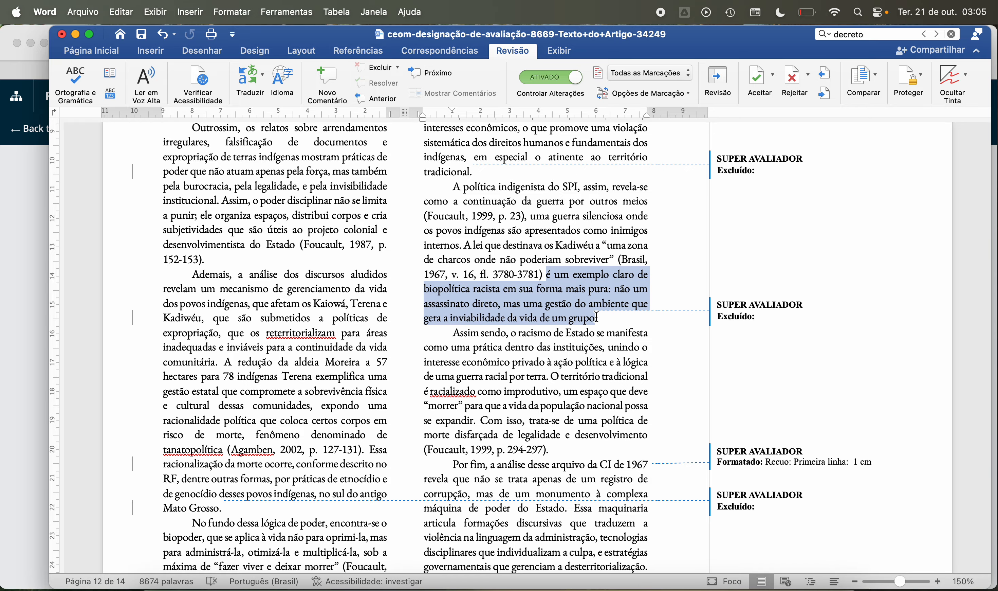
pyautogui.click(604, 332)
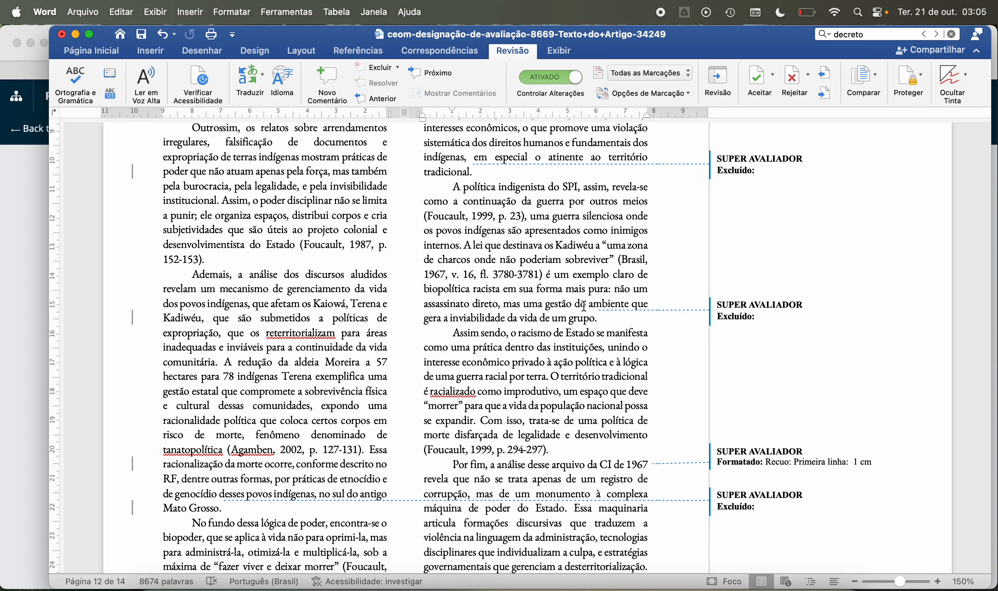
# Step: Read the “Assim sendo, o racismo de Estado” and “Por fim, a análise desse arquivo” paragraphs through to the start of page 13
pyautogui.scroll(-3, 544, 268)
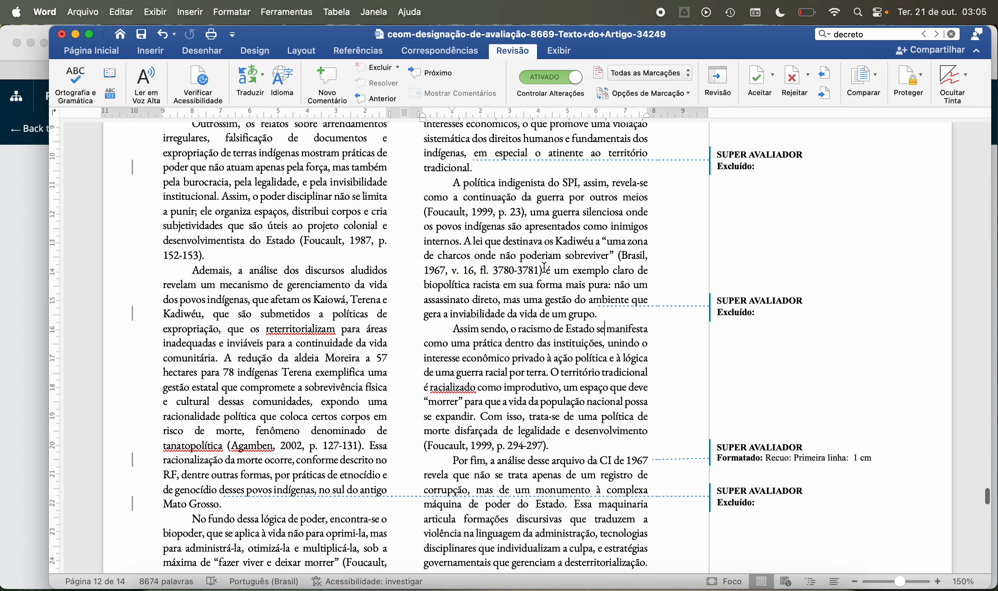
pyautogui.scroll(-3, 544, 268)
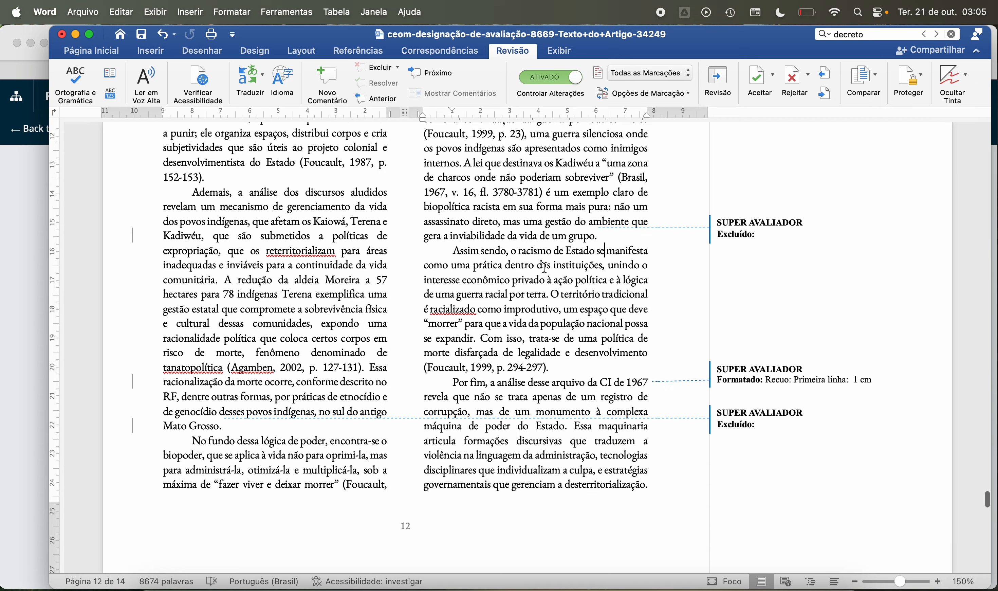
pyautogui.scroll(-2, 544, 267)
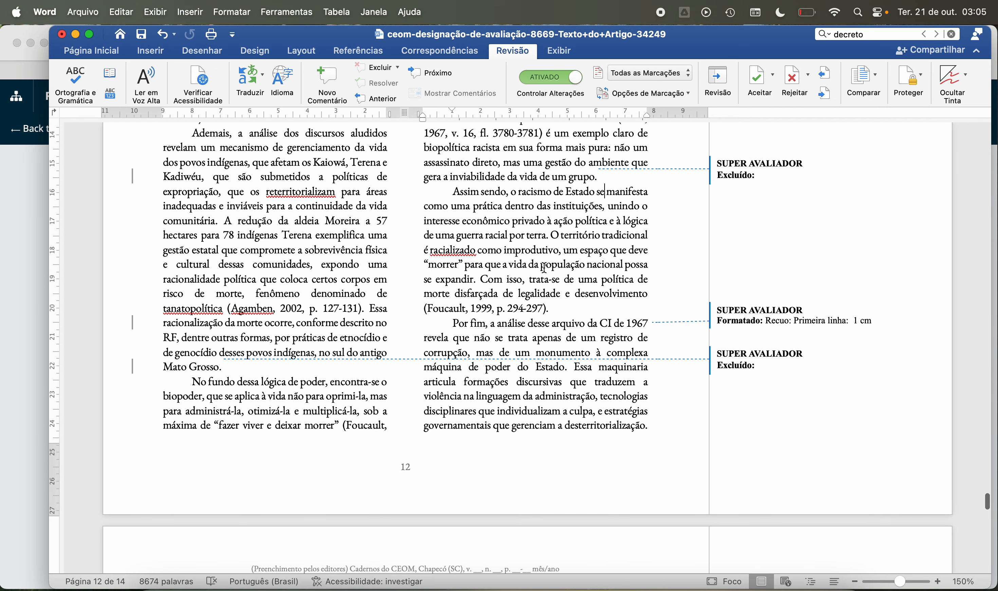
pyautogui.scroll(-2, 544, 267)
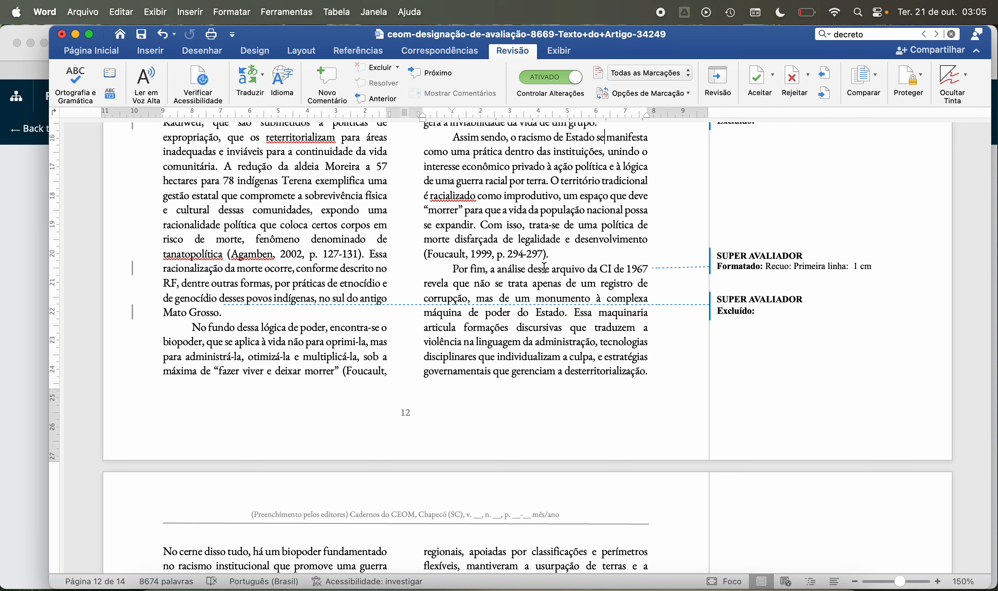
pyautogui.scroll(-2, 544, 267)
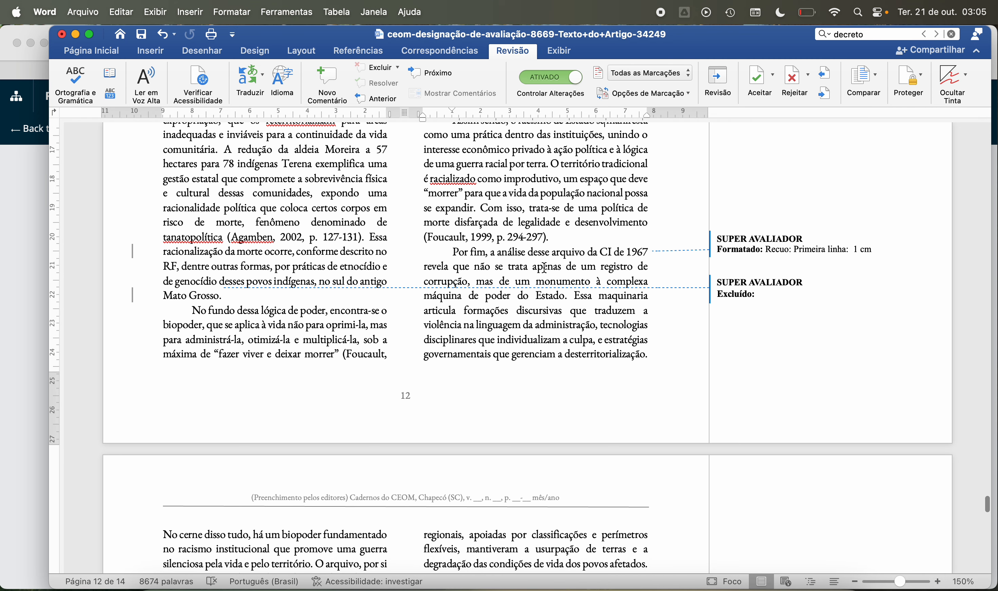
pyautogui.scroll(-3, 544, 268)
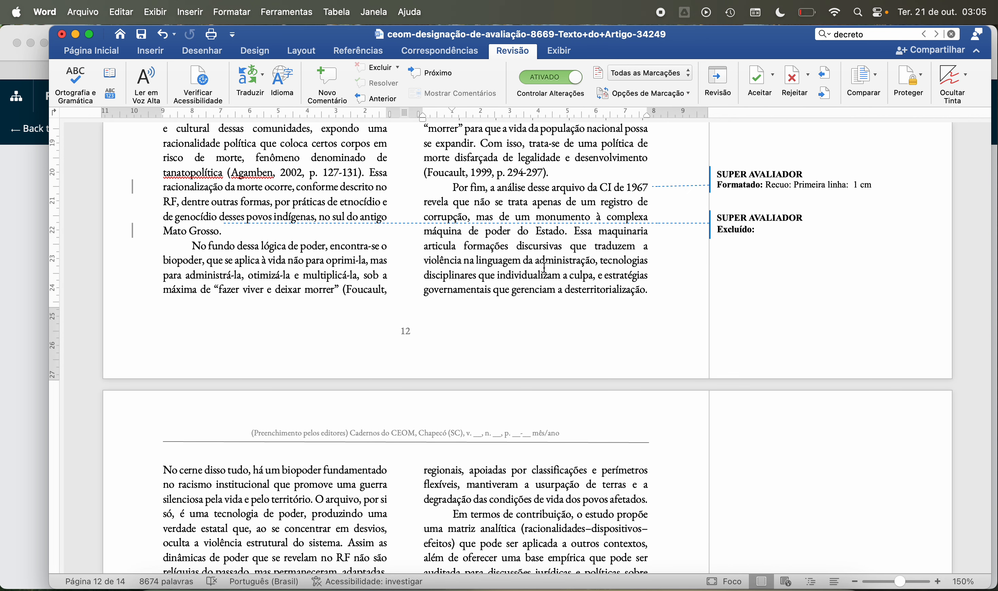
pyautogui.scroll(-3, 544, 268)
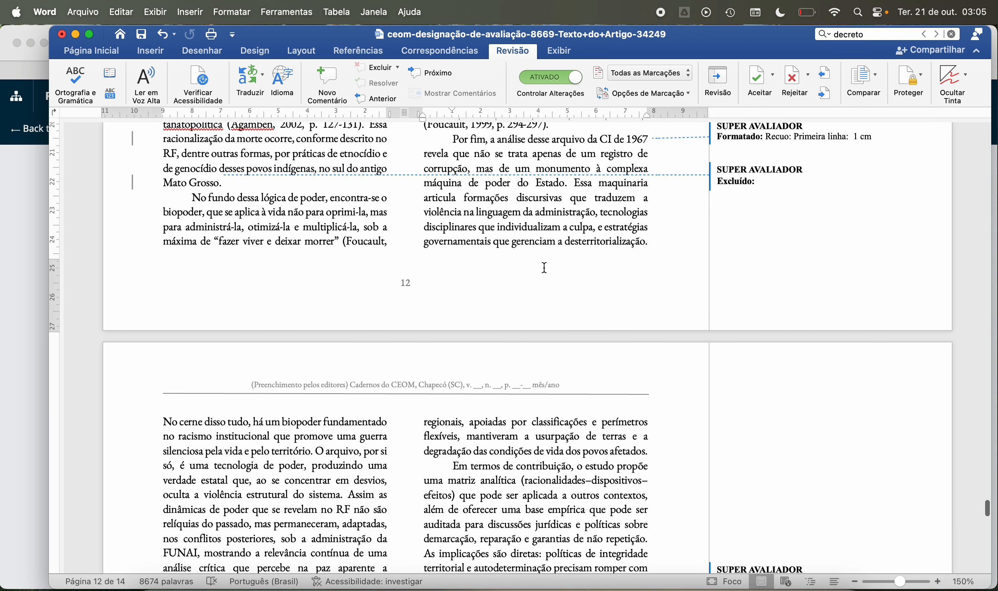
pyautogui.scroll(-2, 544, 267)
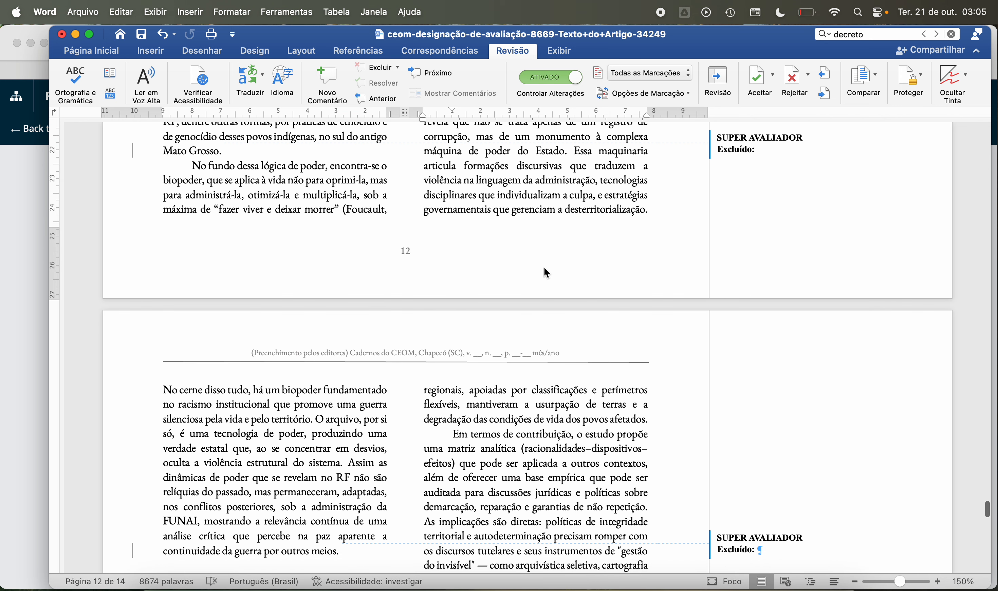
pyautogui.scroll(4, 545, 267)
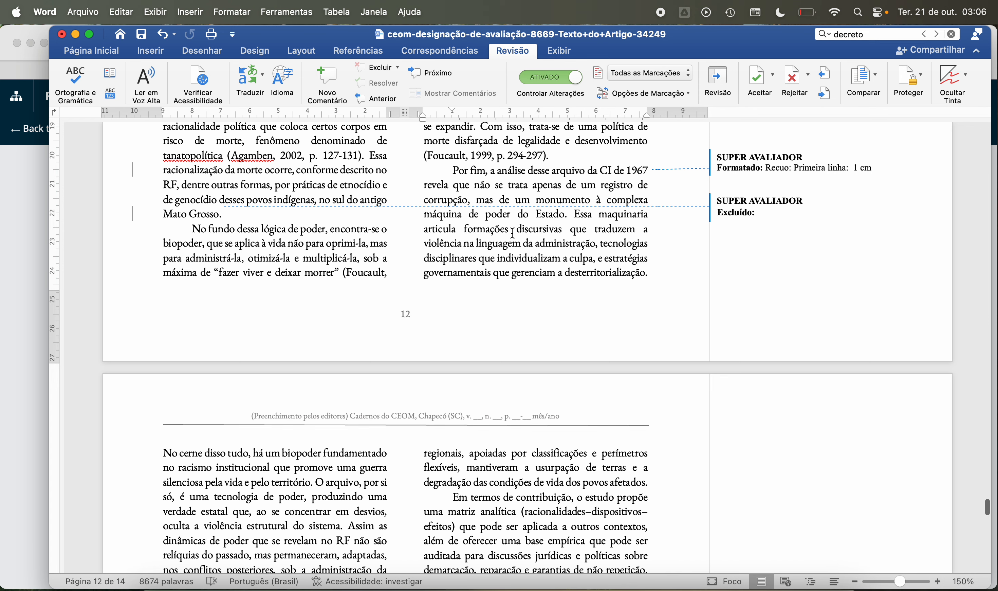
pyautogui.moveTo(598, 254)
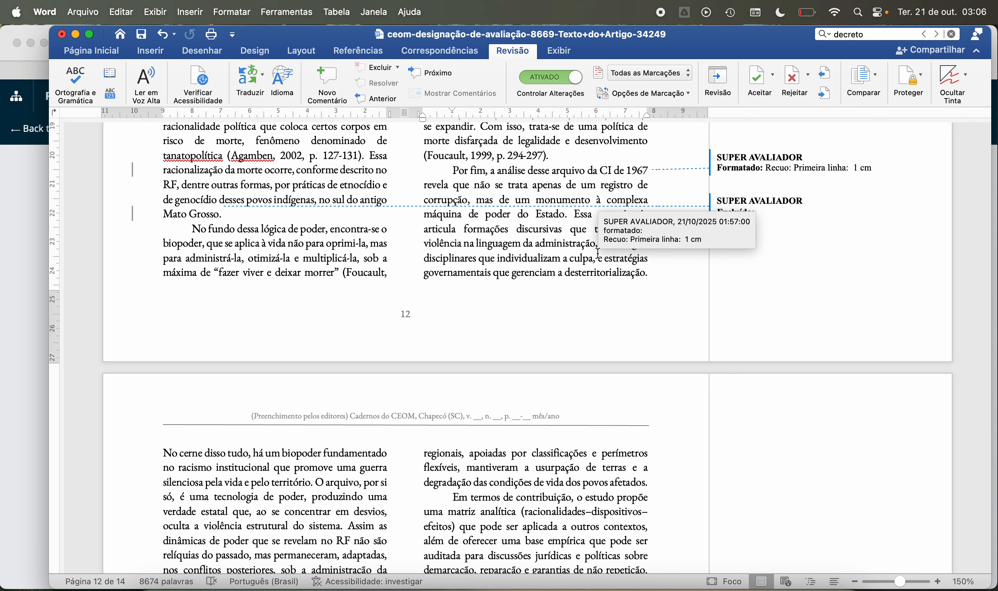
pyautogui.scroll(-1, 490, 256)
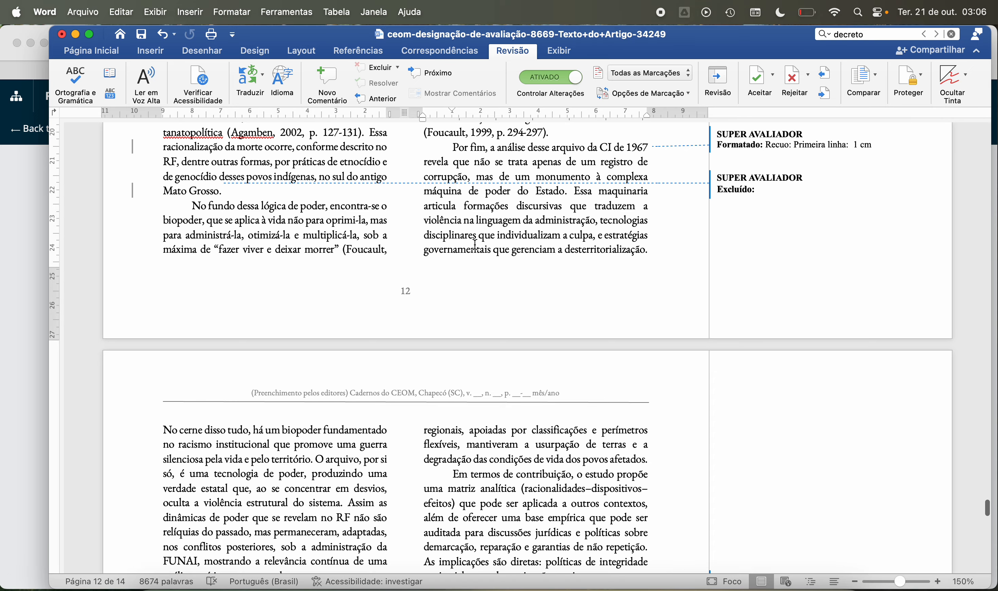
pyautogui.scroll(-2, 478, 298)
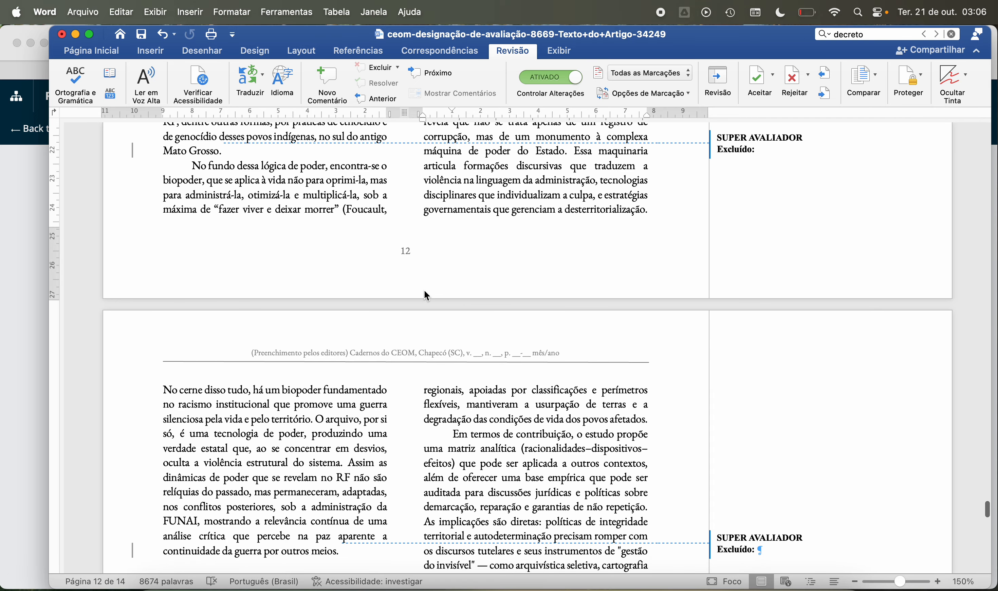
# Step: Read the “No cerne disso tudo” paragraph on page 13 through to the “Considerações finais” heading
pyautogui.scroll(-4, 426, 295)
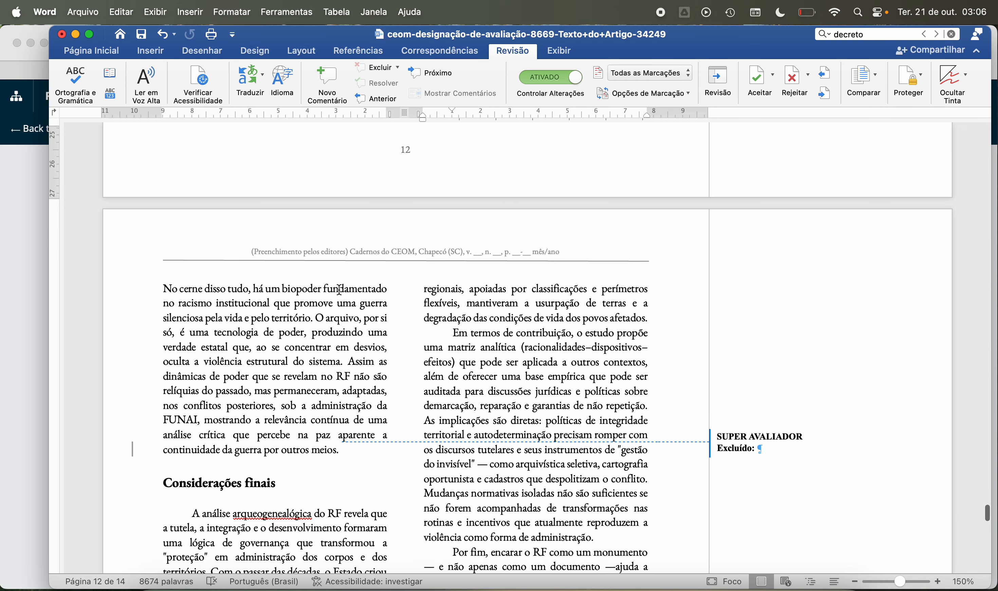
pyautogui.scroll(-1, 293, 302)
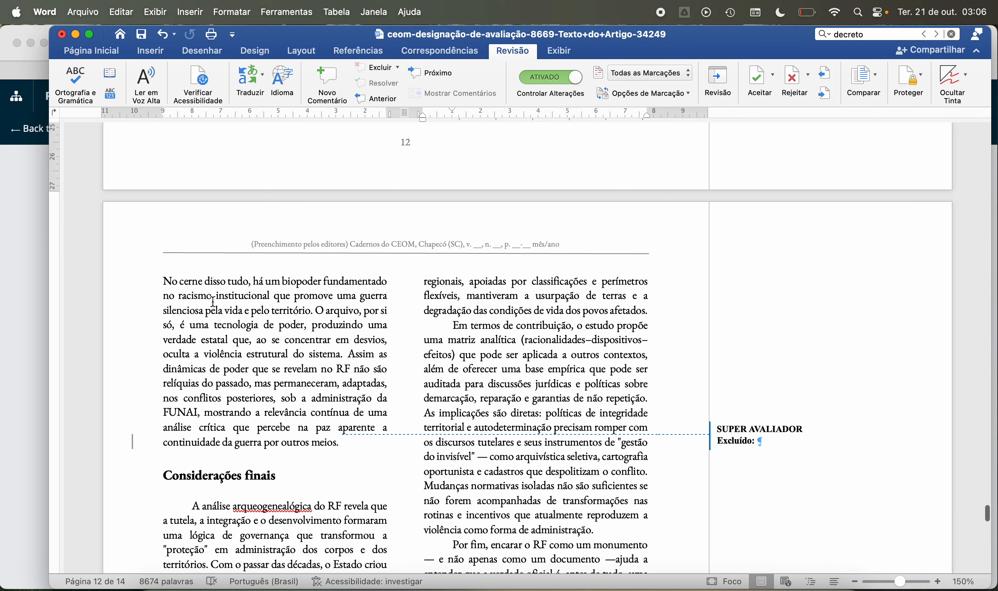
pyautogui.scroll(-3, 214, 301)
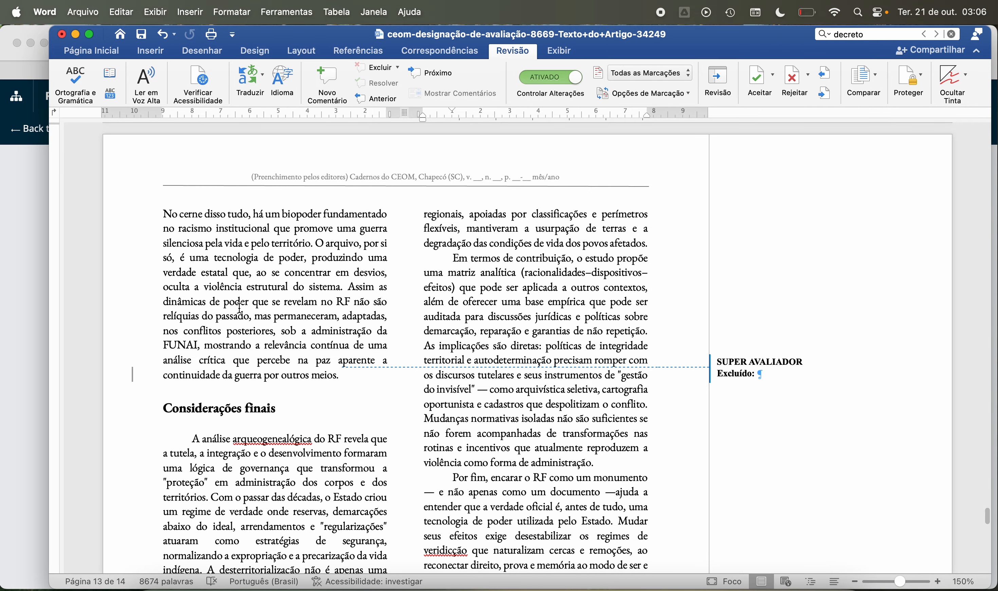
pyautogui.scroll(-2, 240, 308)
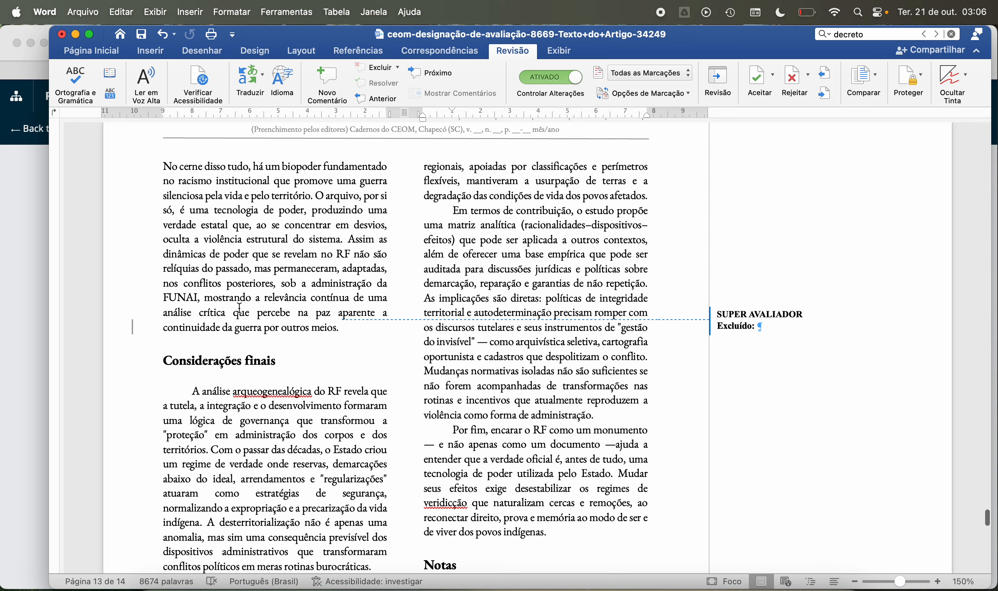
pyautogui.scroll(-2, 240, 308)
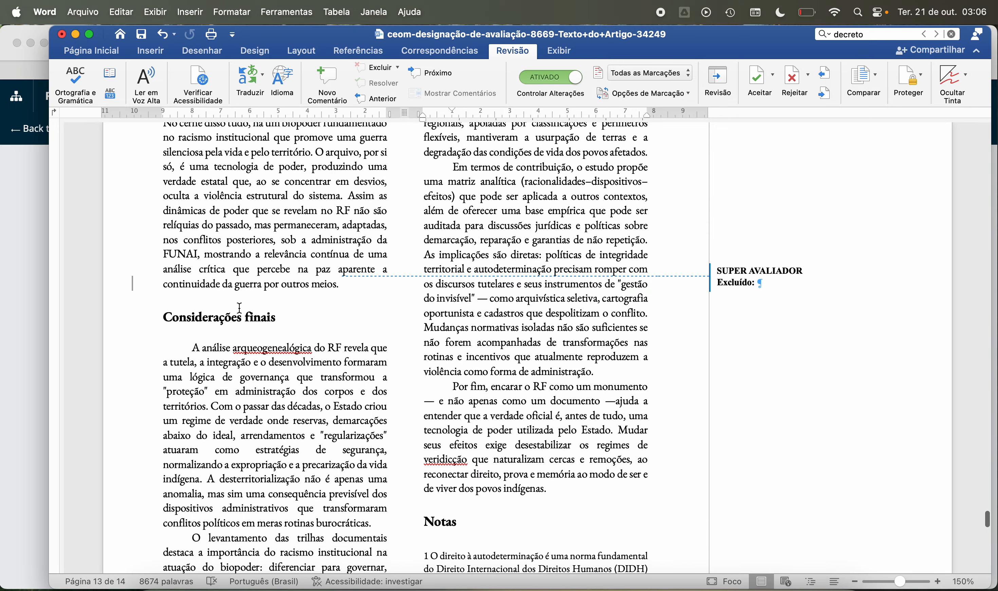
pyautogui.scroll(-2, 240, 308)
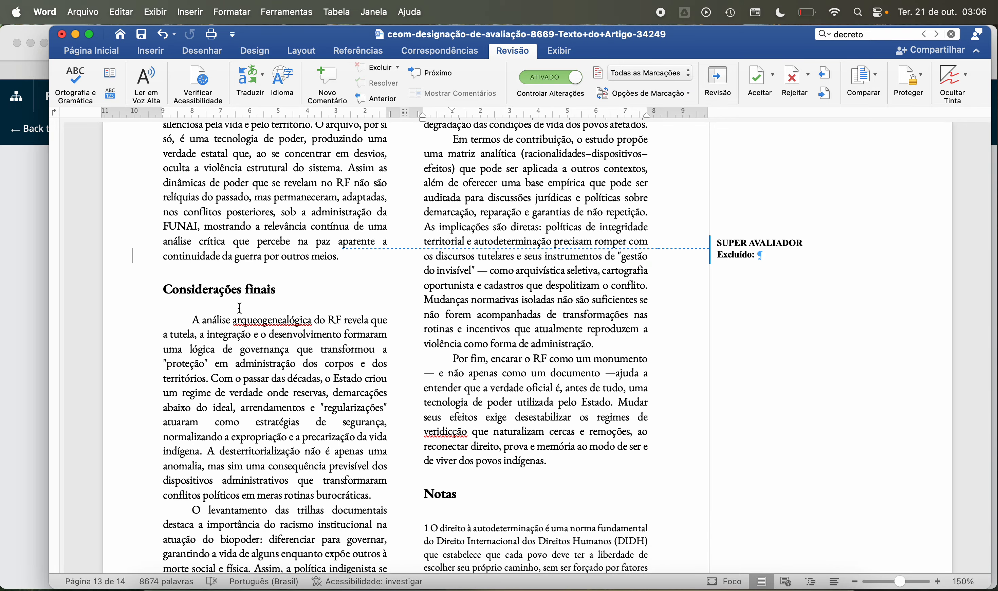
pyautogui.scroll(-1, 240, 308)
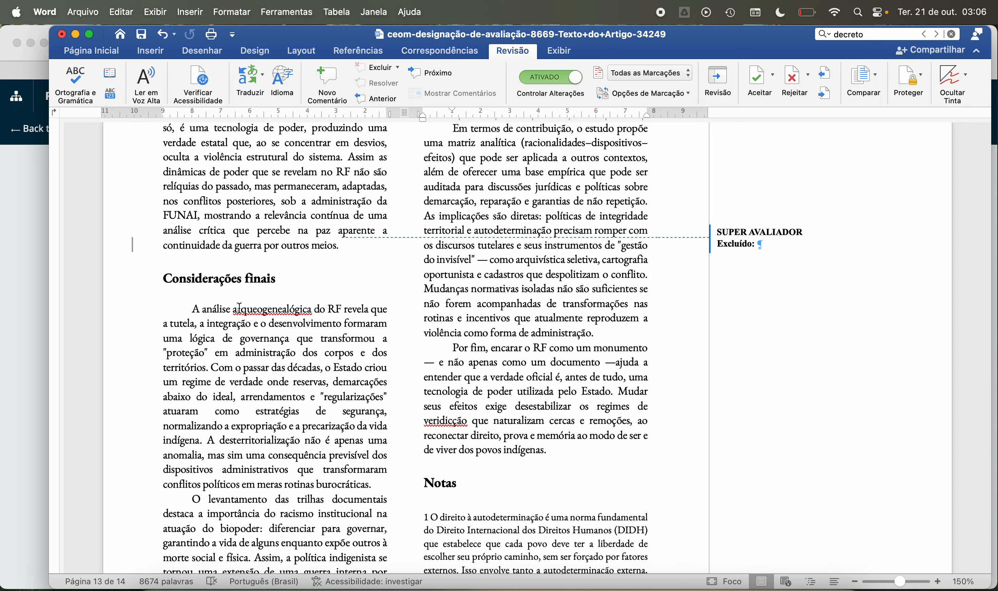
# Step: Read the first “Considerações finais” paragraph, from “A análise arqueogenealógica do RF” to “meras rotinas burocráticas”
pyautogui.scroll(-2, 240, 308)
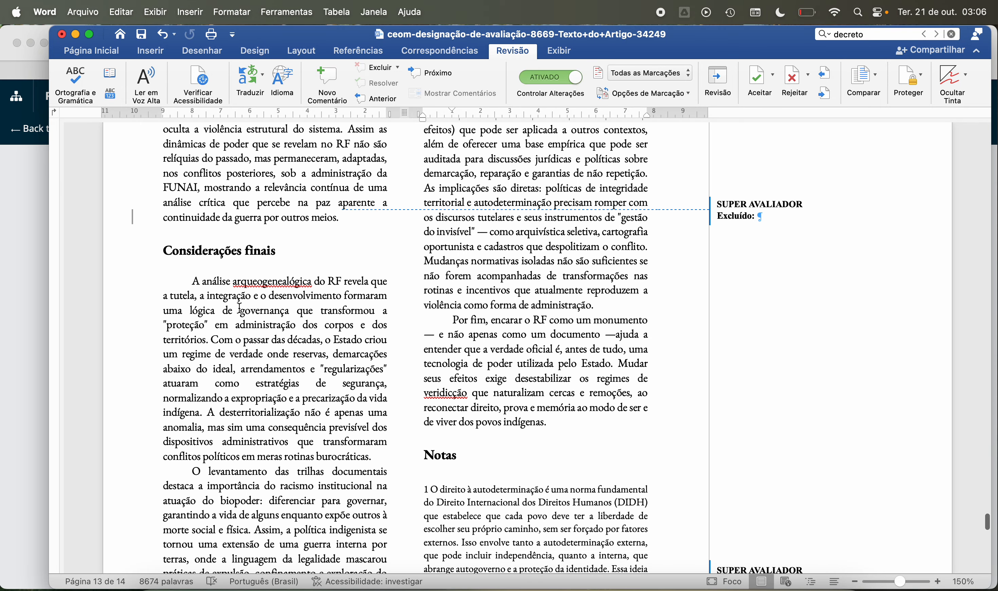
pyautogui.scroll(-4, 240, 308)
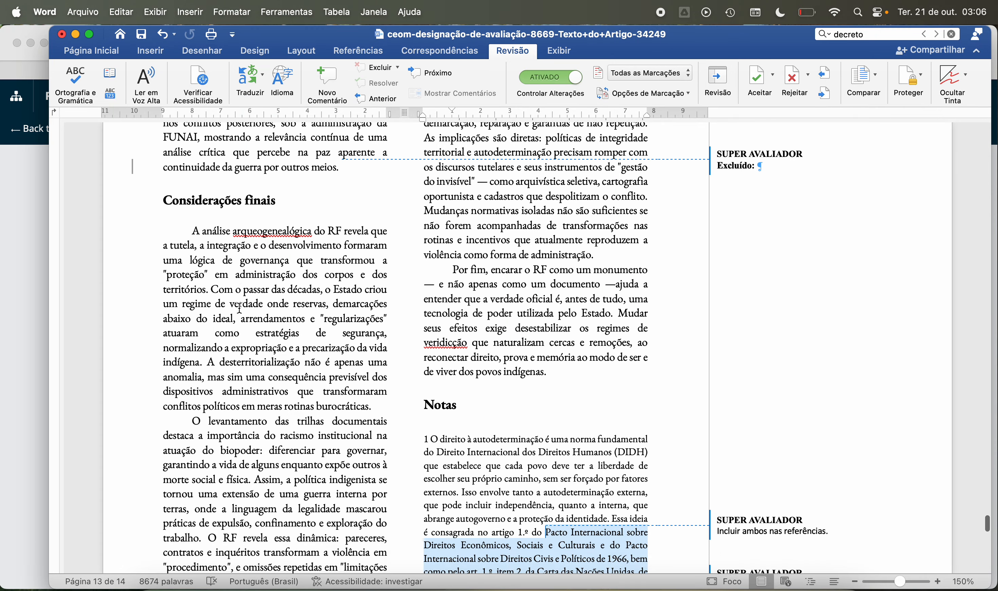
pyautogui.scroll(-5, 240, 308)
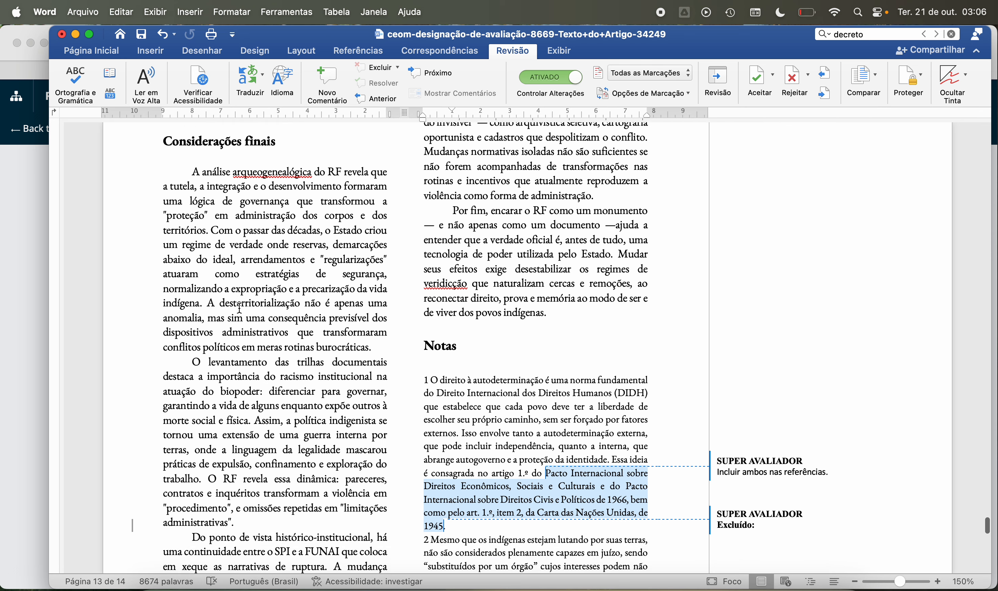
pyautogui.scroll(-2, 239, 308)
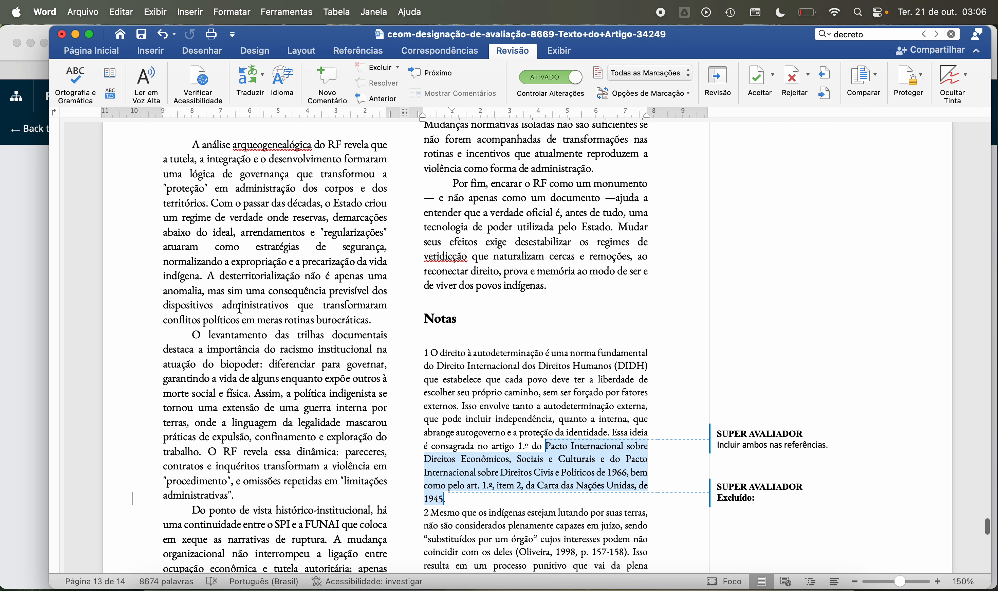
pyautogui.scroll(-3, 240, 308)
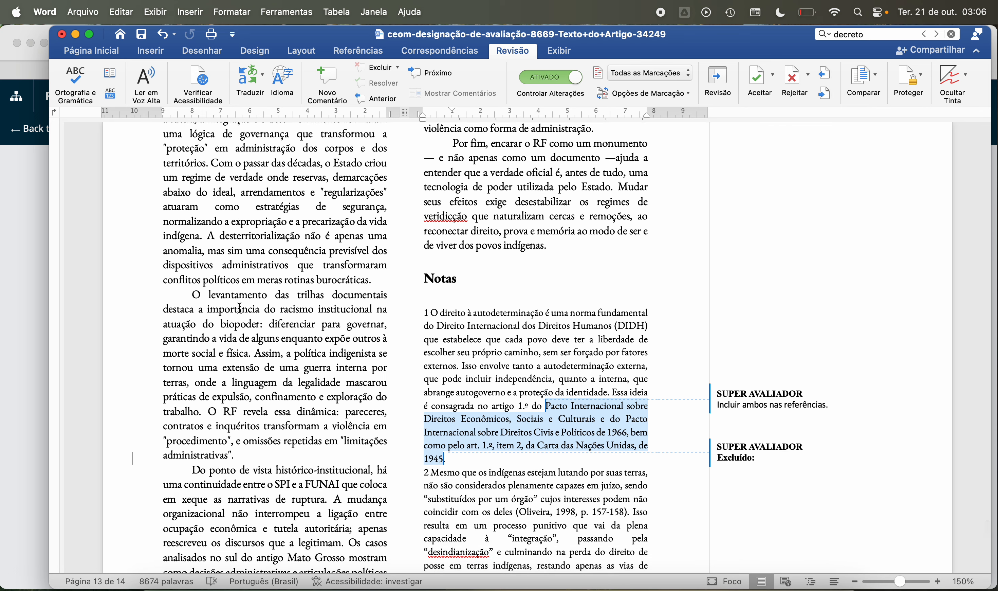
# Step: Read the “O levantamento das trilhas documentais” and “Do ponto de vista histórico-institucional” paragraphs to the end of the column on page 13
pyautogui.scroll(-2, 239, 308)
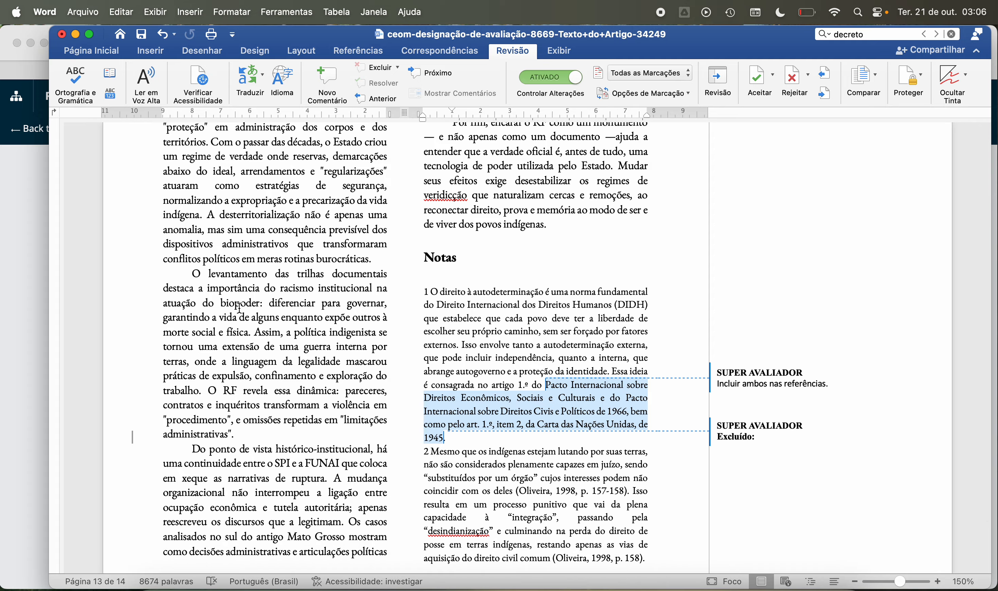
pyautogui.scroll(-4, 240, 308)
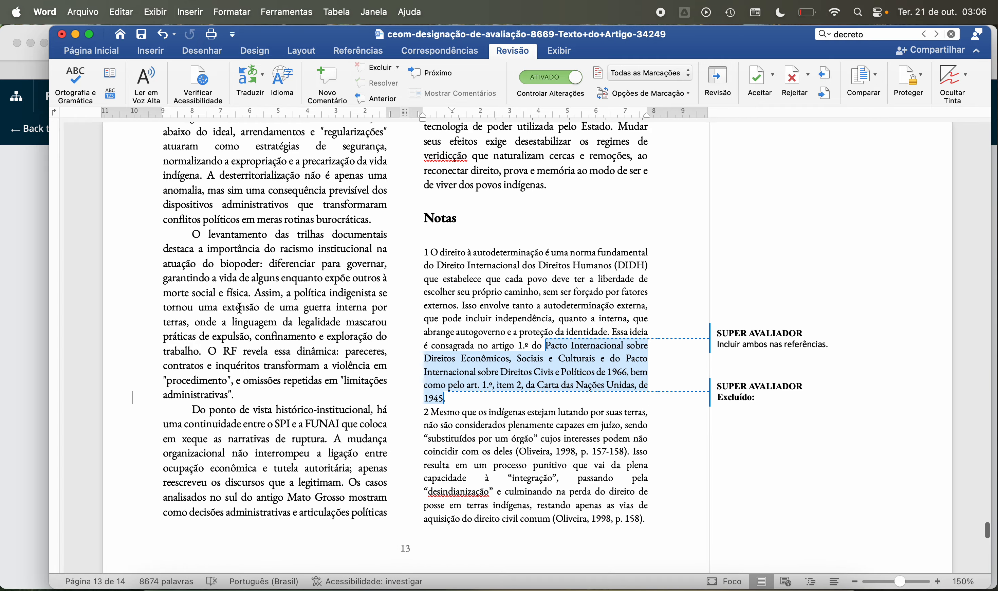
pyautogui.scroll(-4, 239, 308)
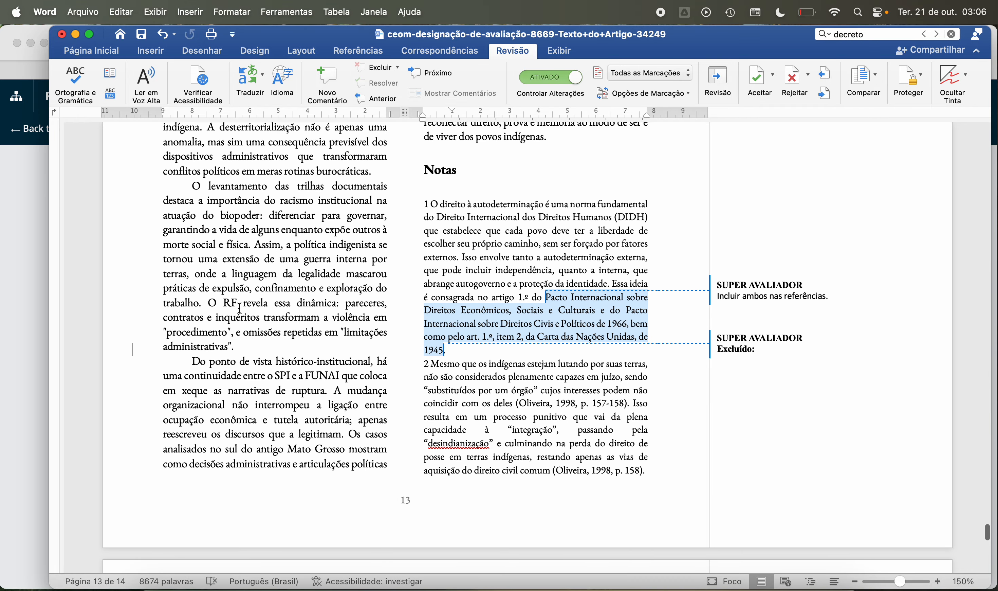
pyautogui.scroll(-4, 240, 308)
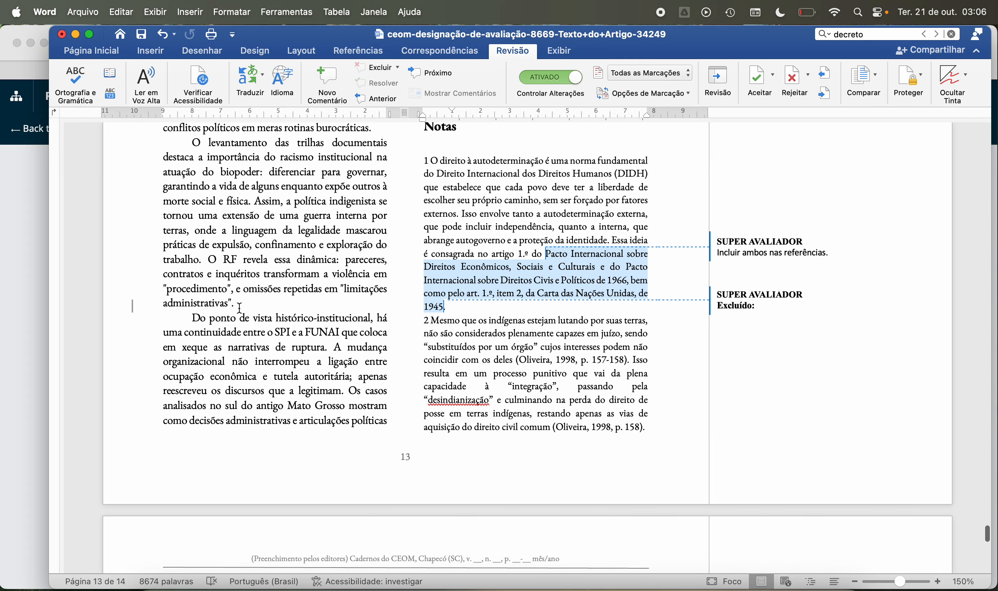
pyautogui.scroll(-4, 240, 308)
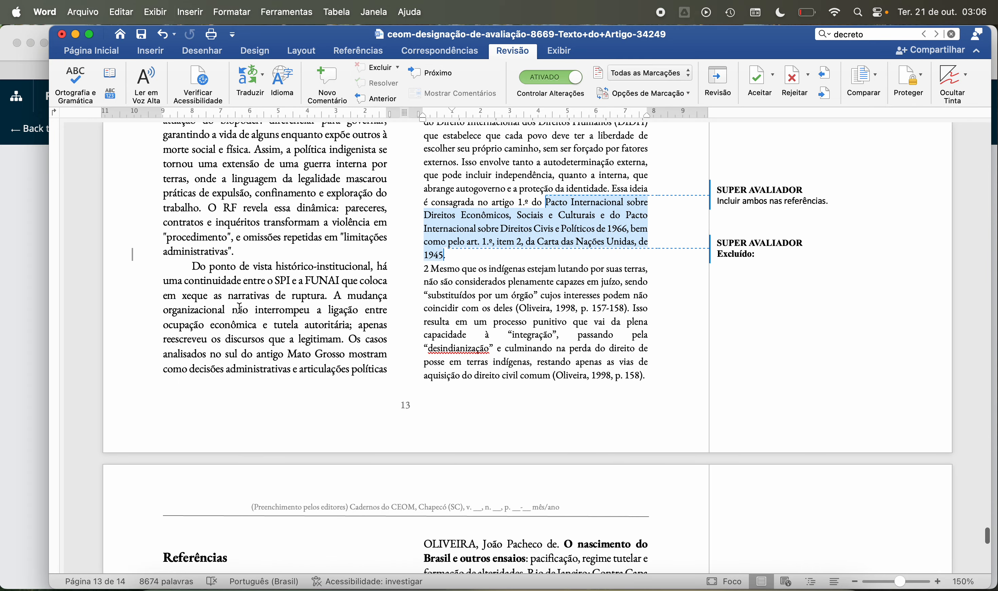
pyautogui.scroll(-7, 240, 308)
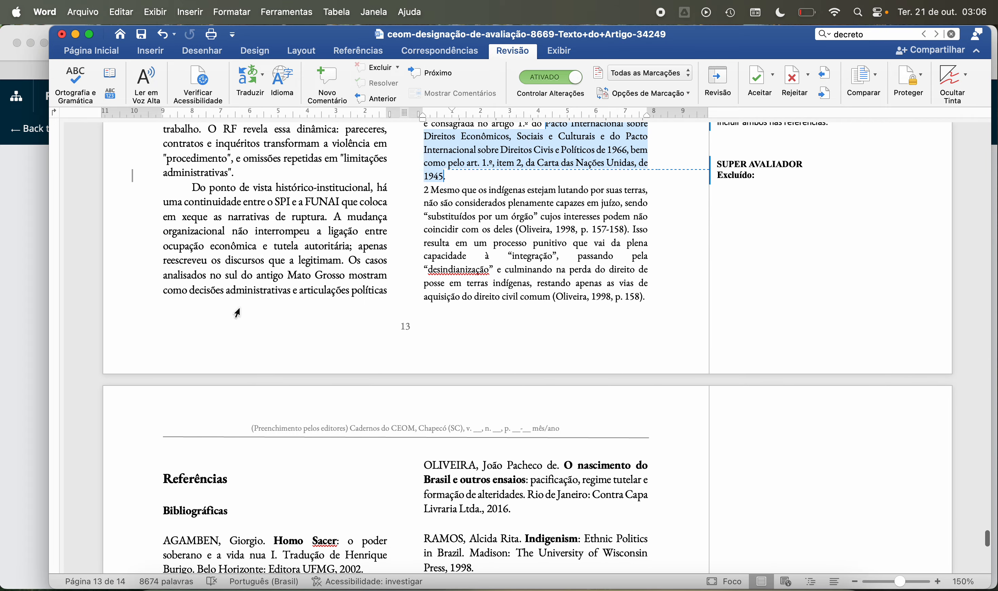
pyautogui.scroll(-2, 240, 308)
# Step: Recheck page 13 back up to the “No cerne disso tudo” paragraph, and return to the “Do ponto de vista histórico-institucional” paragraph
pyautogui.scroll(8, 239, 308)
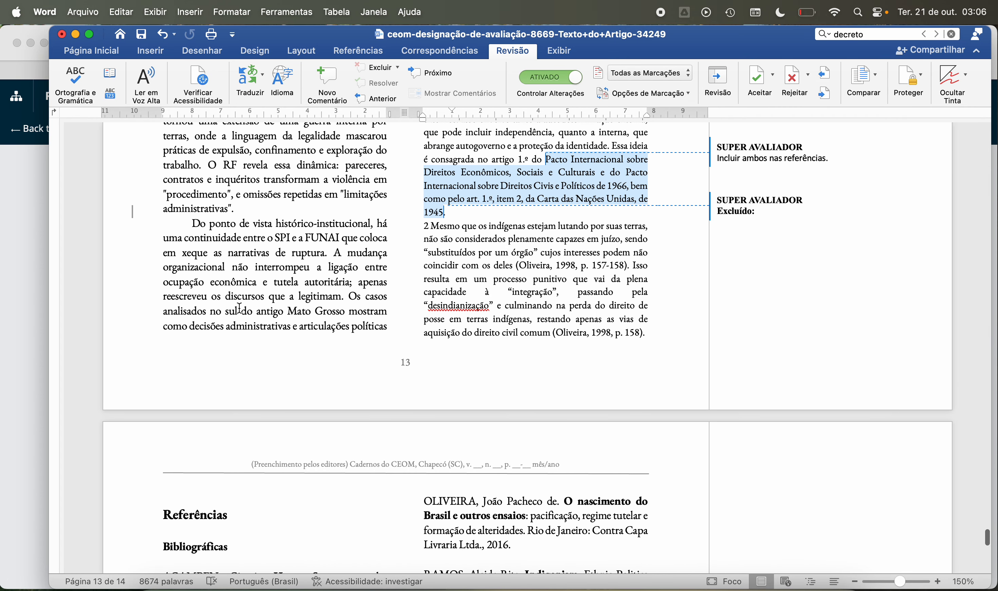
pyautogui.scroll(6, 240, 308)
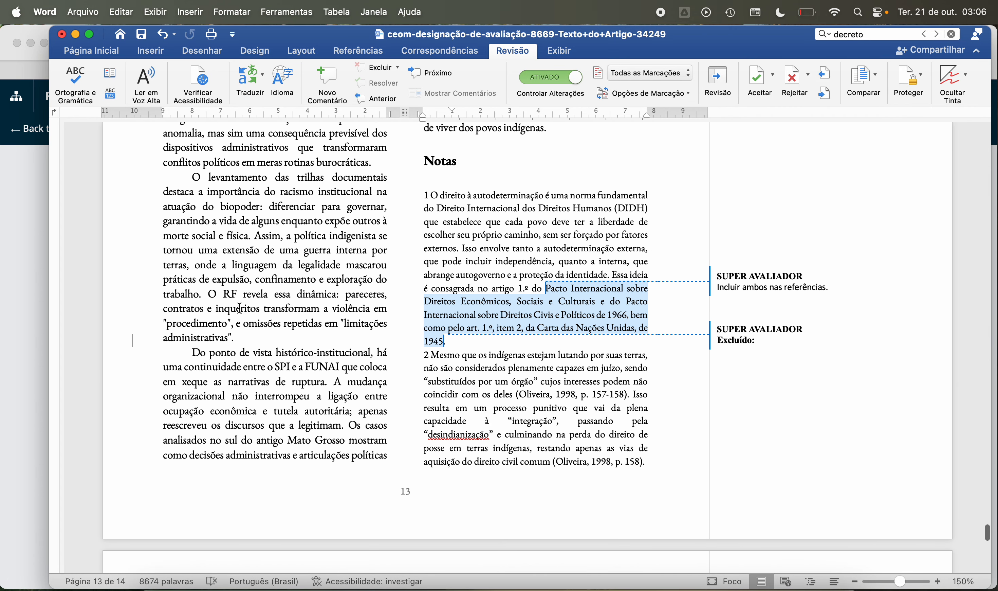
pyautogui.scroll(20, 240, 308)
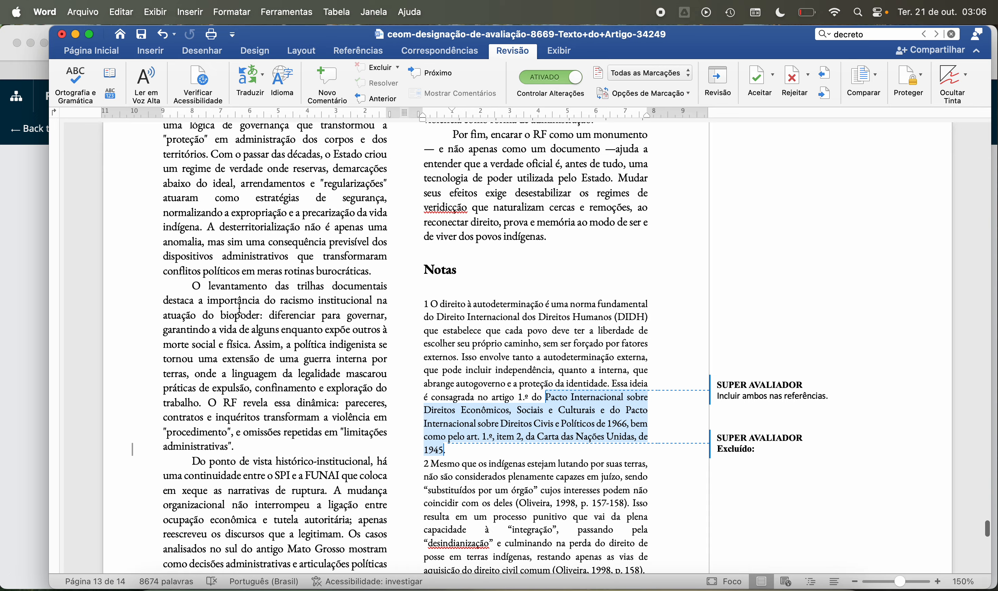
pyautogui.scroll(7, 240, 308)
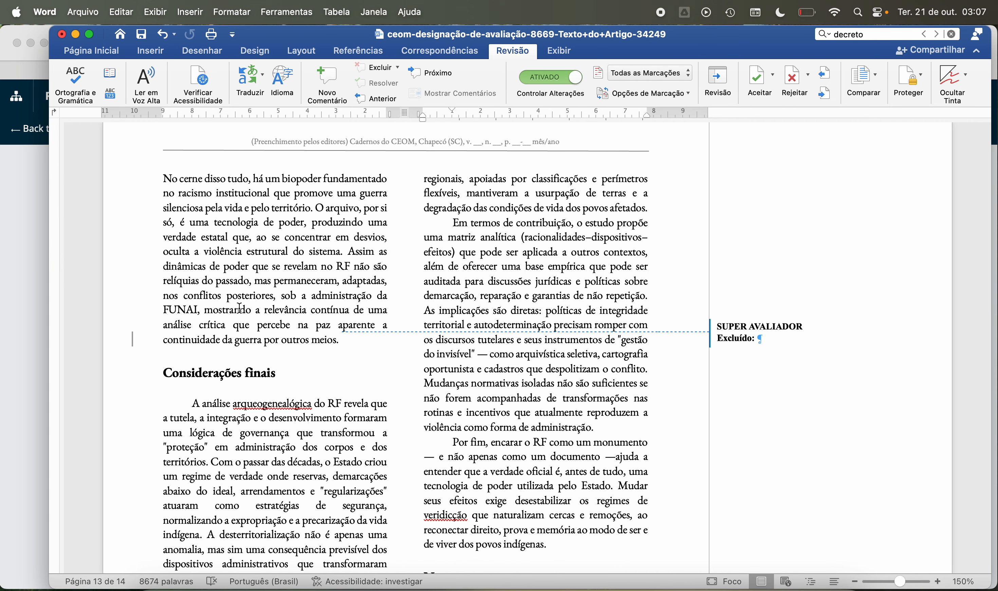
pyautogui.scroll(-5, 240, 308)
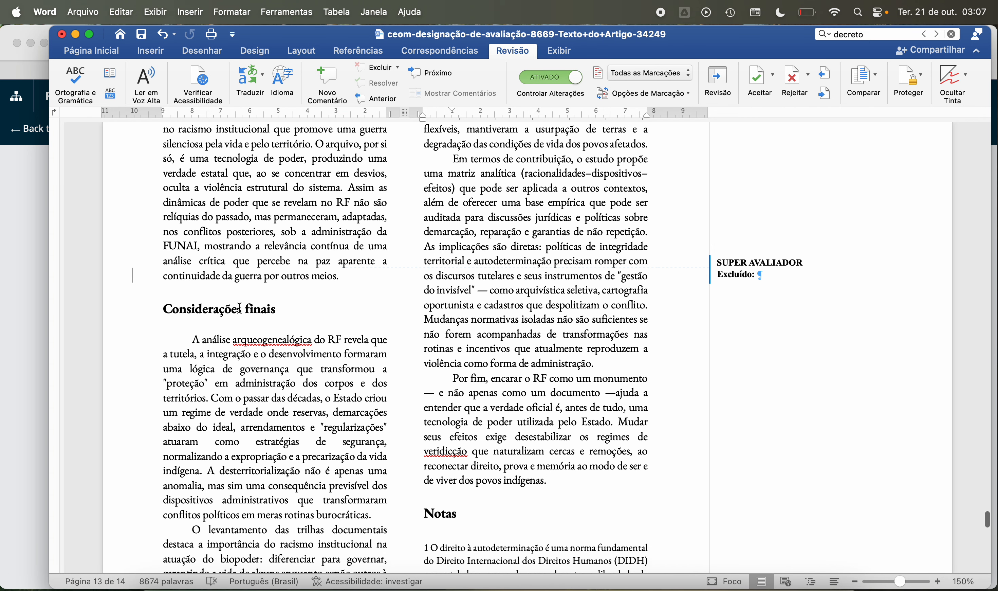
pyautogui.scroll(-2, 239, 308)
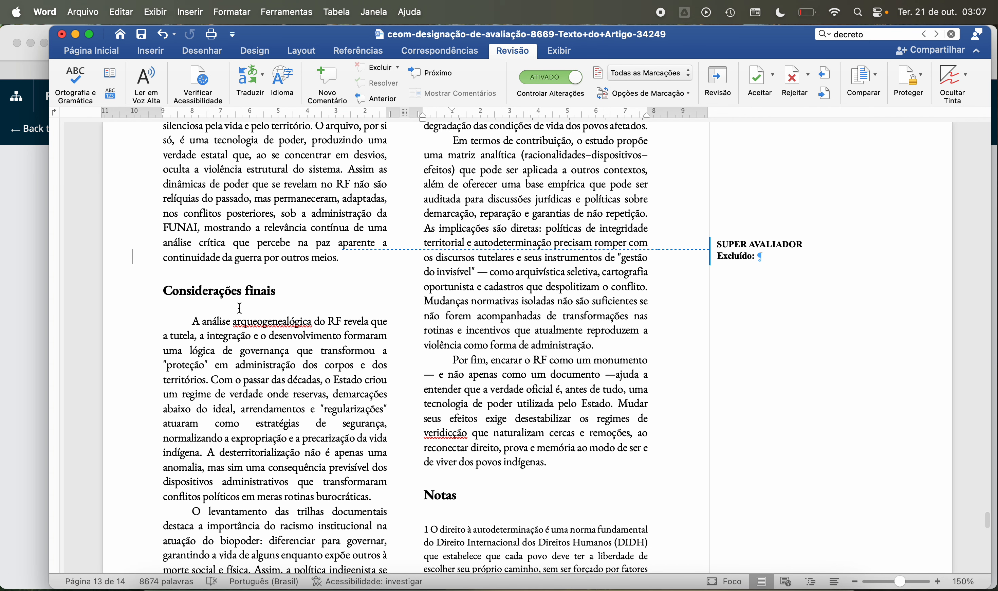
pyautogui.scroll(-20, 211, 340)
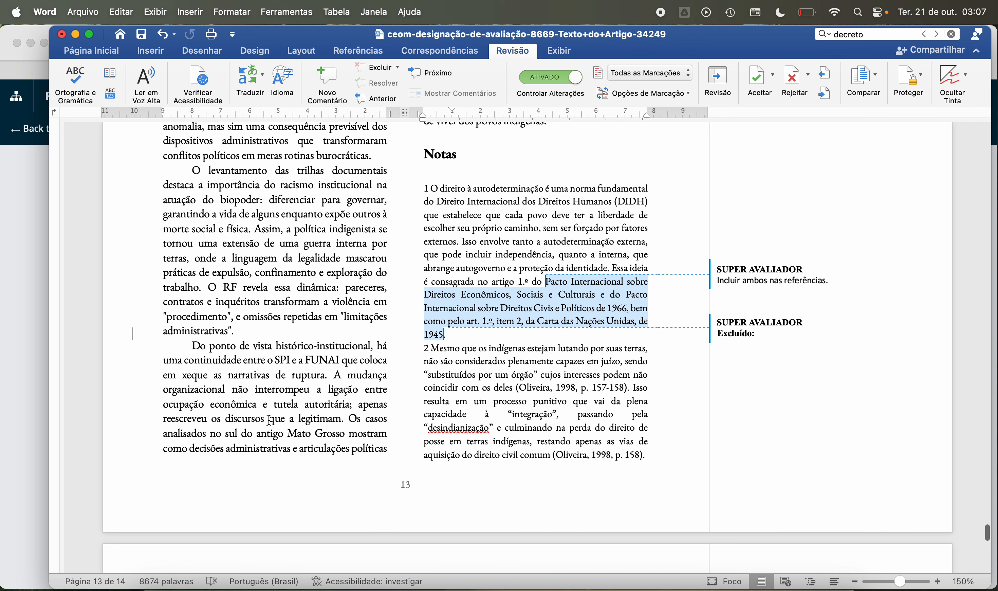
# Step: Copy “sul do antigo Mato Grosso” from the last paragraph of the column and search Google in a new Safari tab for “sul do antigo Mato Grosso mapa”
pyautogui.moveTo(222, 432); pyautogui.dragTo(333, 436)
pyautogui.press('super+c')
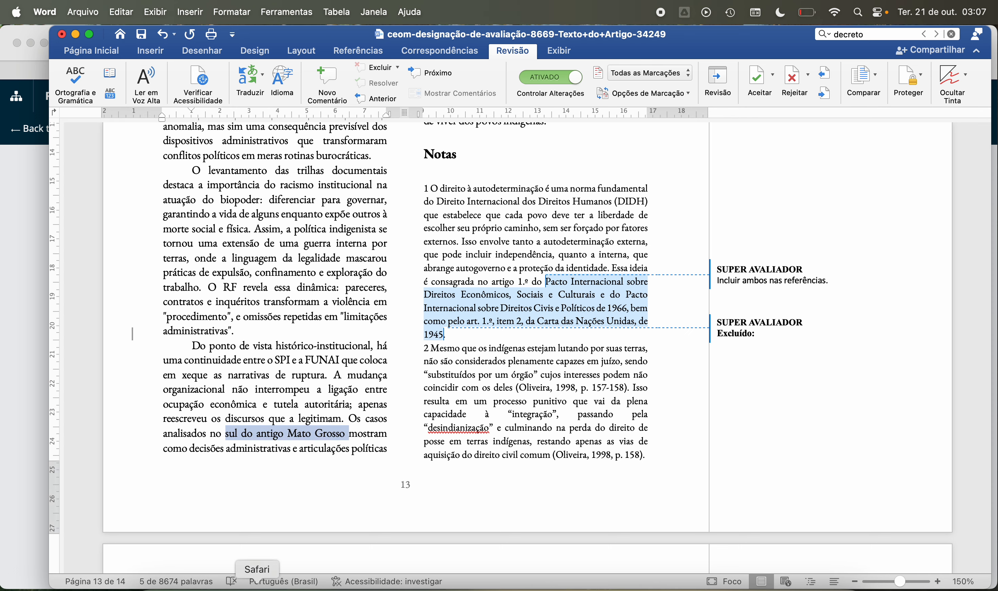
pyautogui.click(257, 577)
pyautogui.click(954, 45)
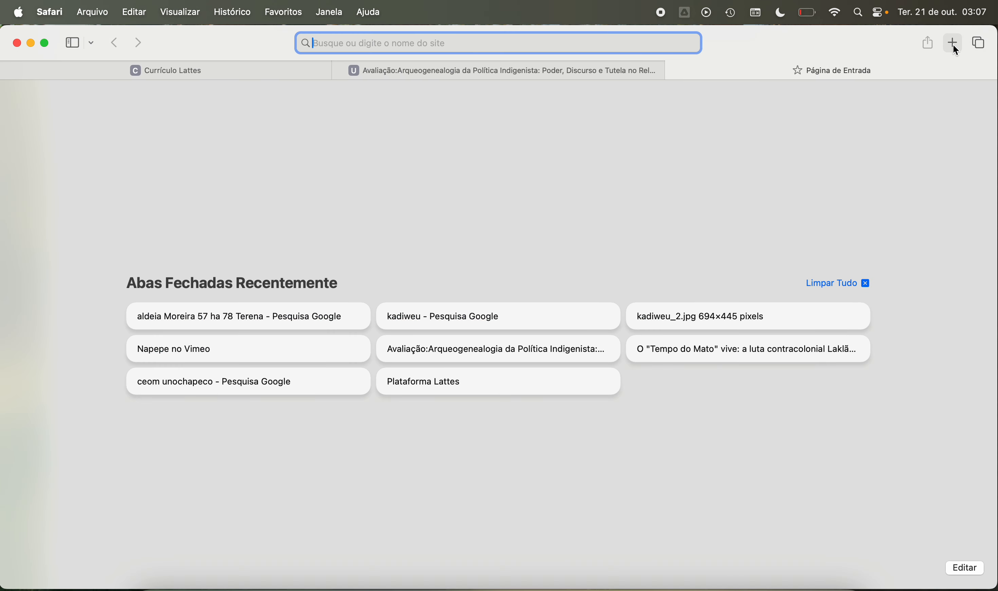
pyautogui.press('super+v')
pyautogui.write('mapa')
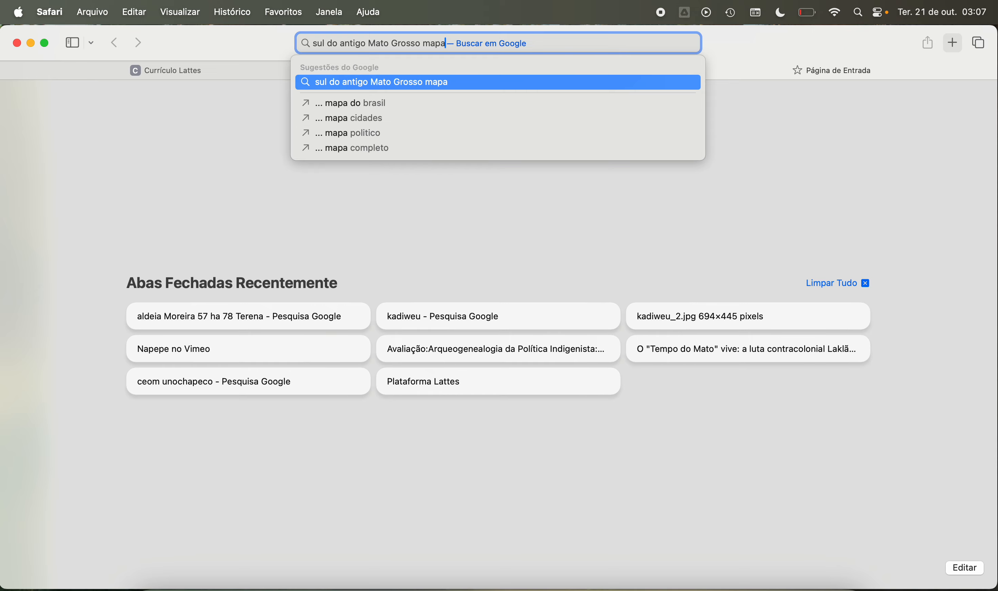
pyautogui.press('Return')
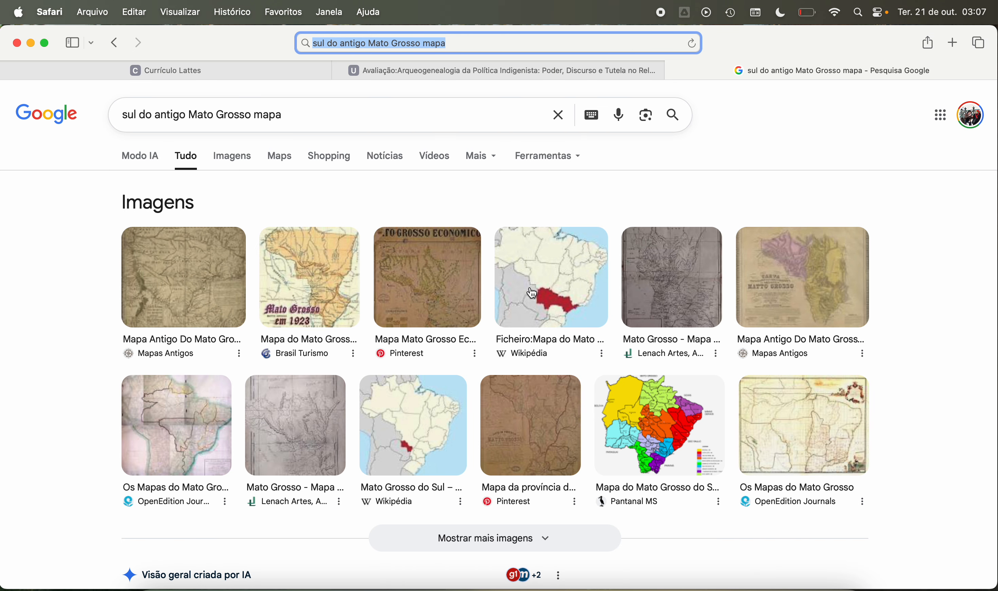
# Step: Look over the map search results, close the search tab, and switch back to the article in Word
pyautogui.scroll(-6, 567, 397)
pyautogui.scroll(-3, 567, 398)
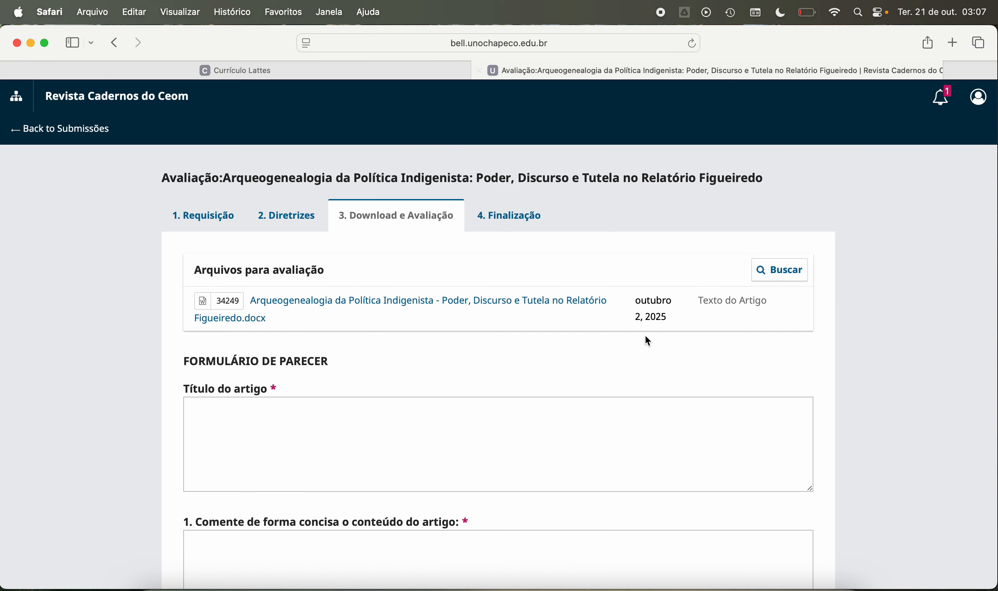
pyautogui.click(674, 71)
pyautogui.click(624, 585)
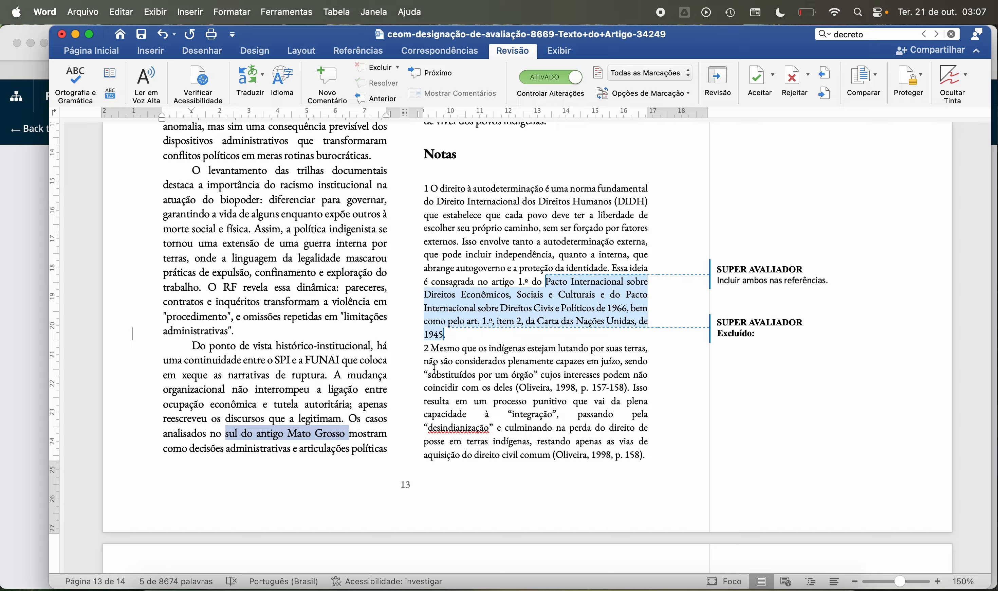
# Step: Read the second column of page 13 from “regionais, apoiadas por classificações” through the “Em termos de contribuição” paragraph
pyautogui.scroll(-5, 434, 368)
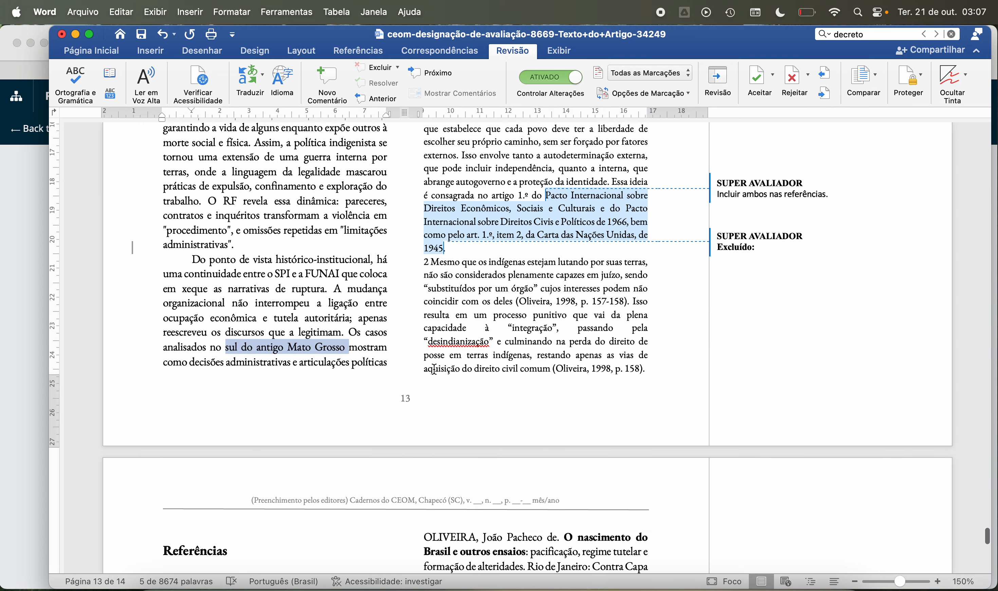
pyautogui.scroll(20, 434, 369)
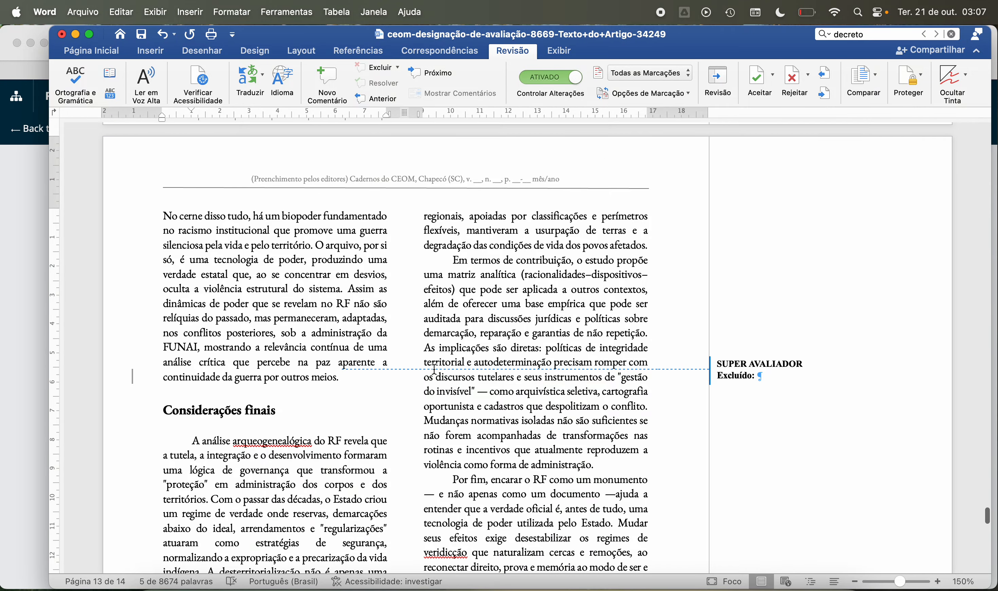
pyautogui.scroll(-3, 435, 369)
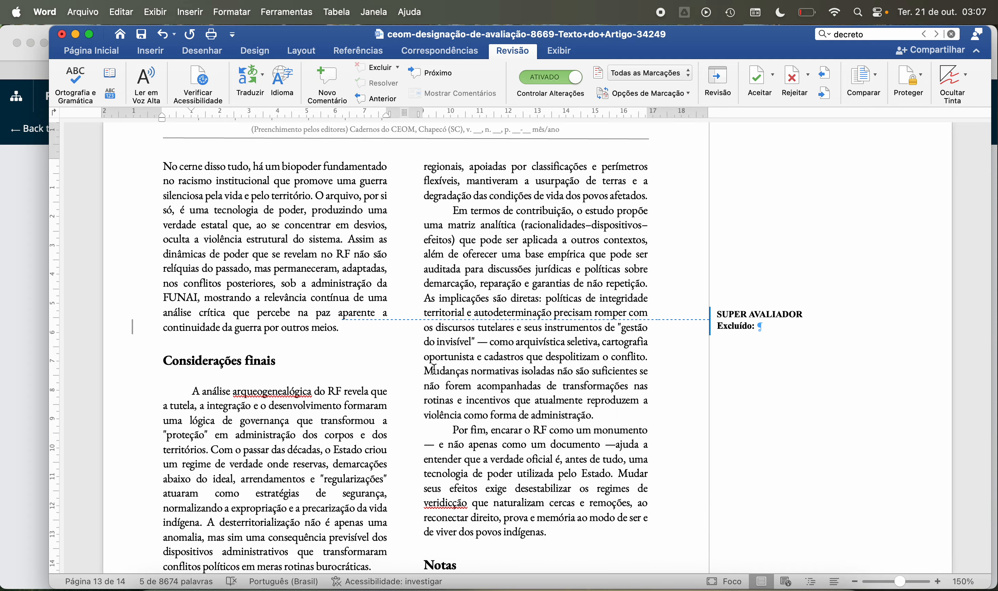
pyautogui.scroll(-1, 434, 369)
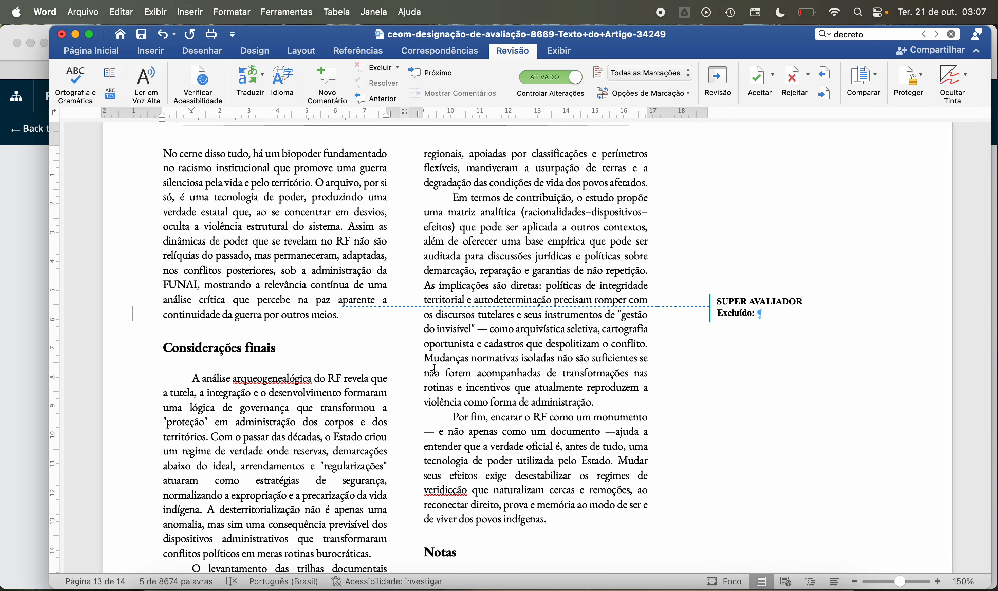
# Step: Read the closing “Por fim” paragraph, the notes and the final references, and return to the article's first page
pyautogui.scroll(-2, 434, 369)
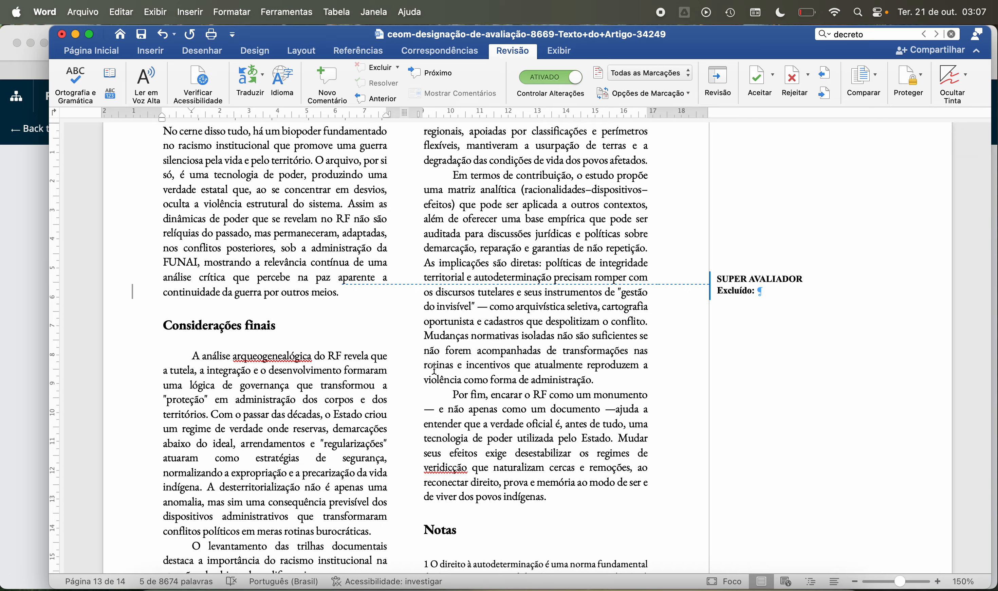
pyautogui.scroll(-5, 434, 369)
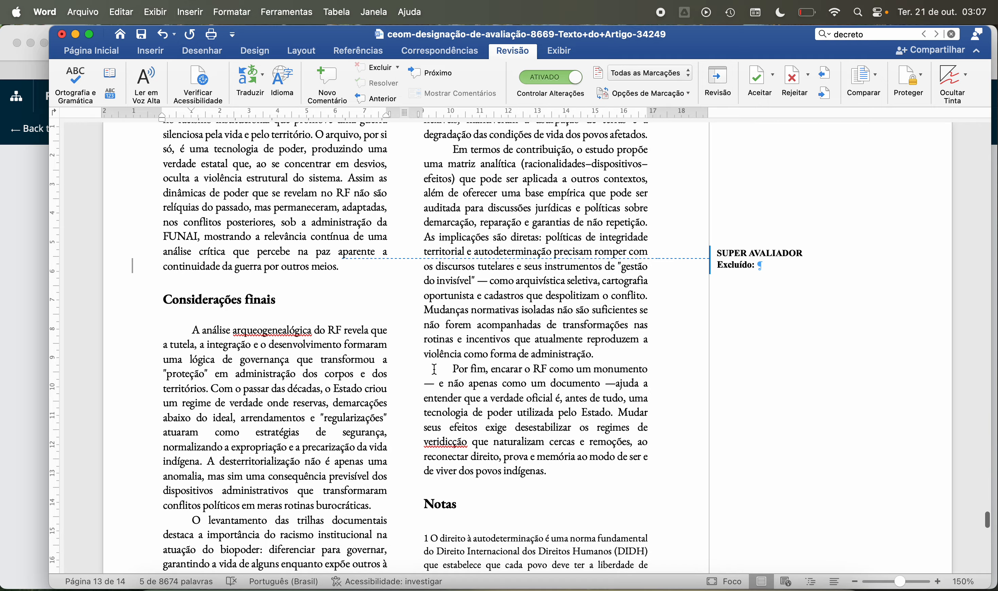
pyautogui.scroll(-4, 435, 369)
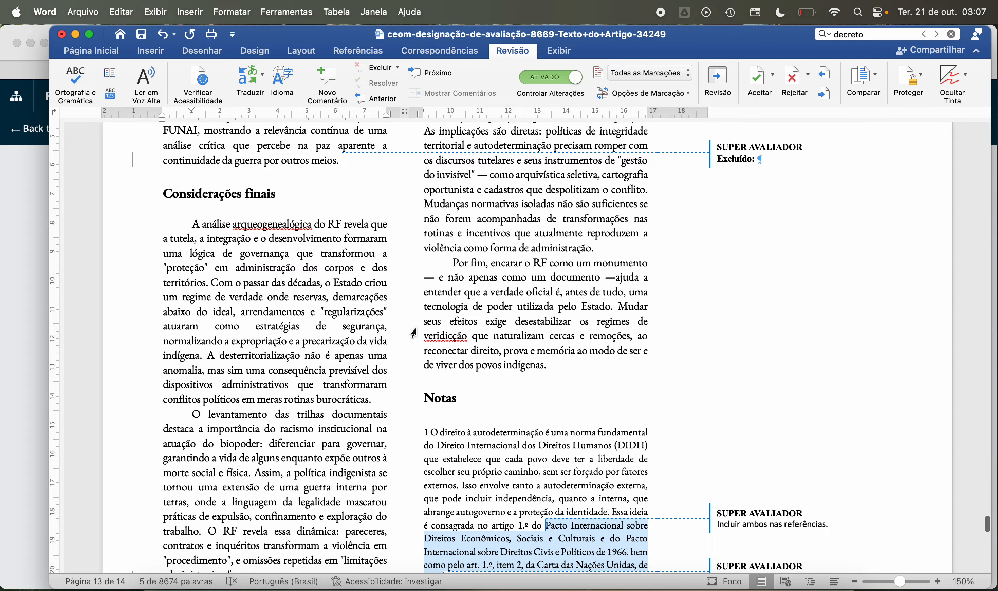
pyautogui.scroll(-5, 451, 347)
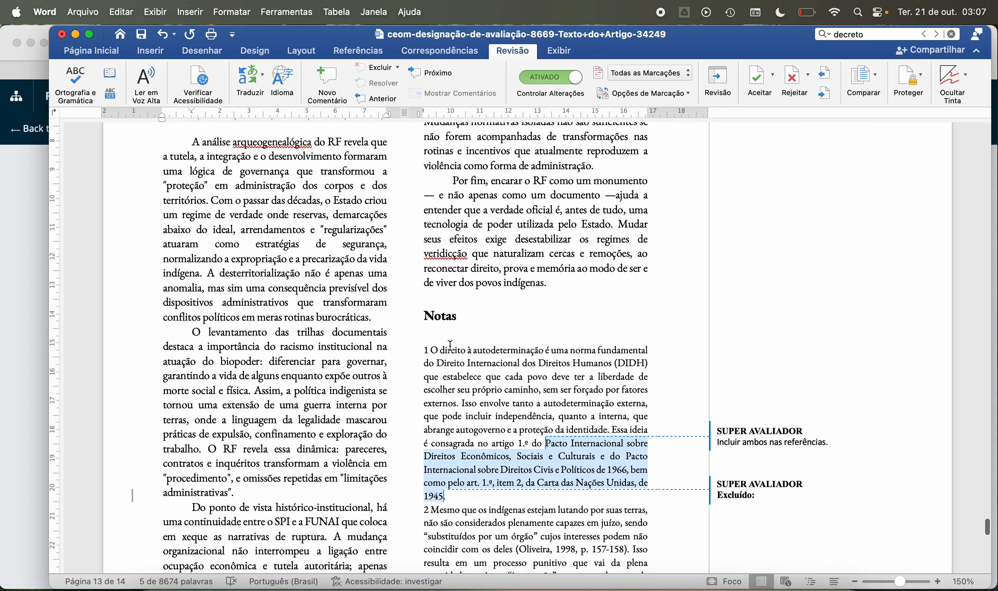
pyautogui.scroll(-3, 451, 346)
pyautogui.scroll(-15, 451, 346)
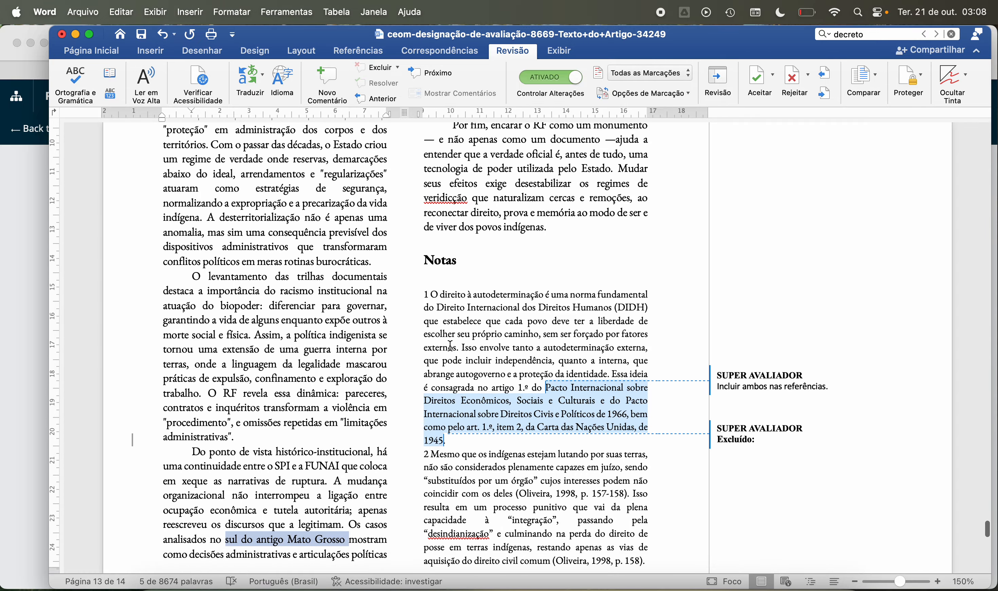
pyautogui.scroll(-20, 451, 347)
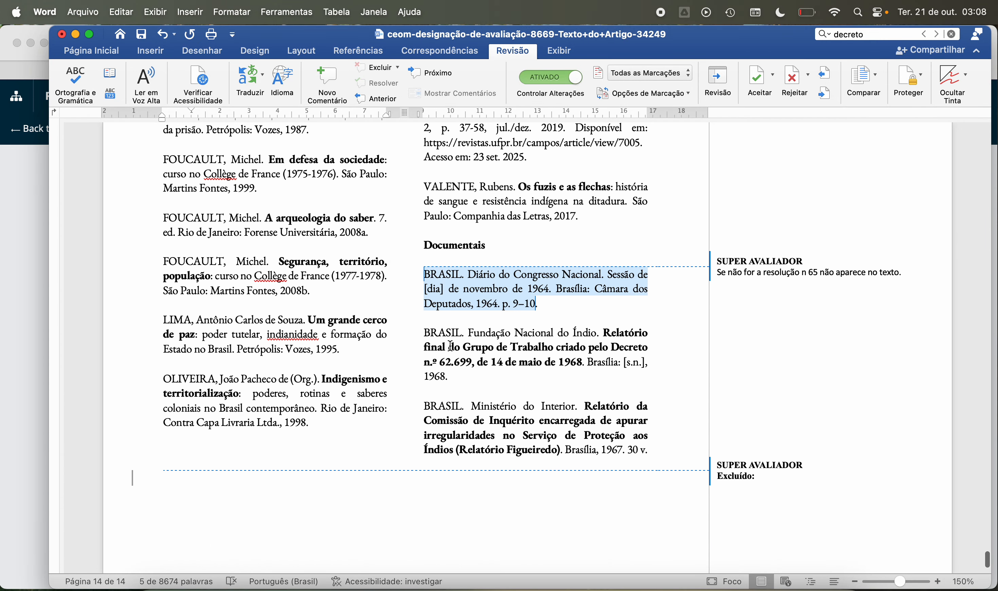
pyautogui.scroll(20, 451, 346)
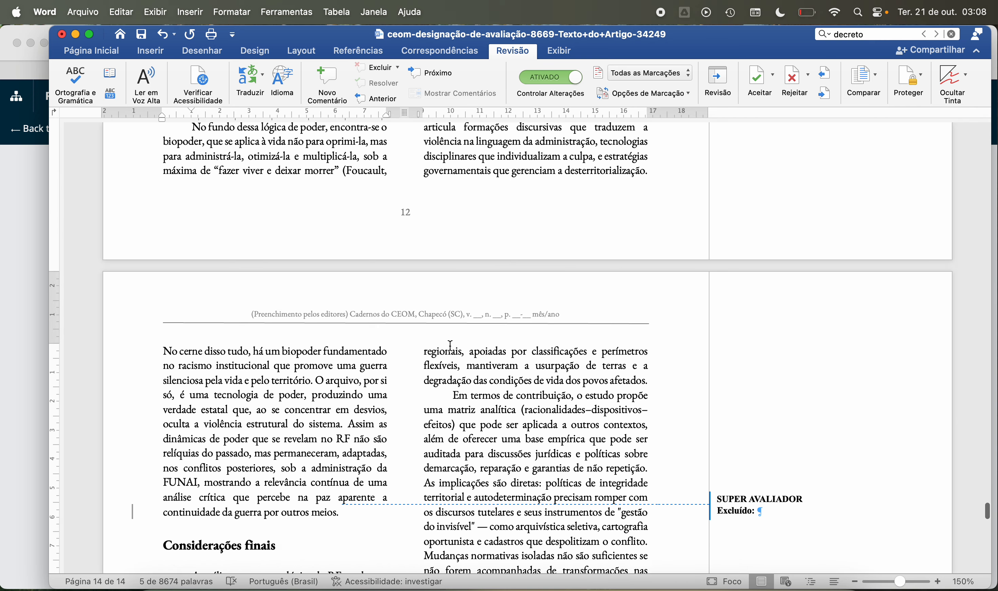
pyautogui.scroll(20, 451, 349)
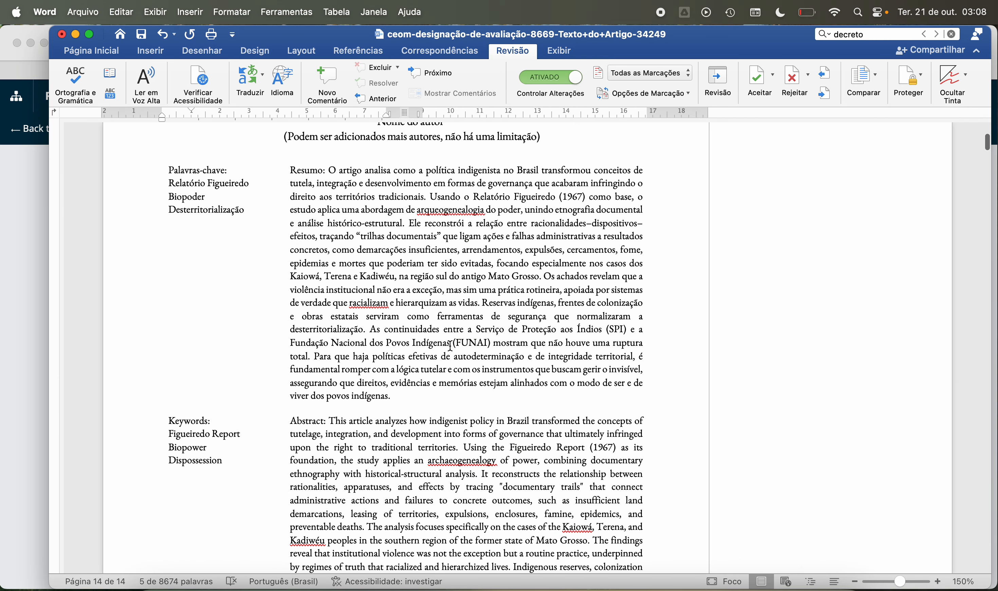
pyautogui.scroll(-5, 451, 346)
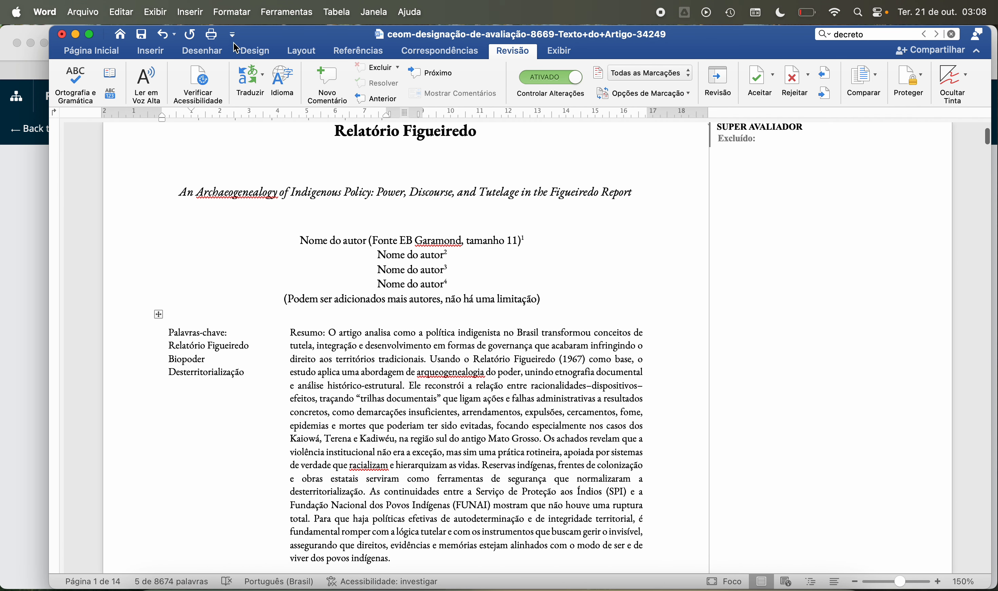
# Step: Turn off change tracking, clear the “decreto” document search, and close the article
pyautogui.click(573, 82)
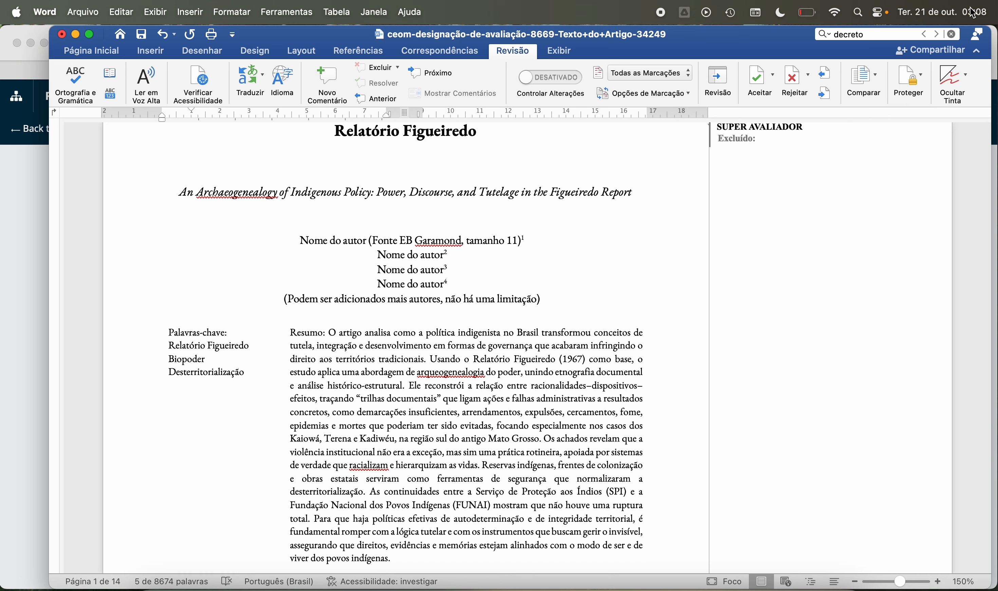
pyautogui.click(952, 34)
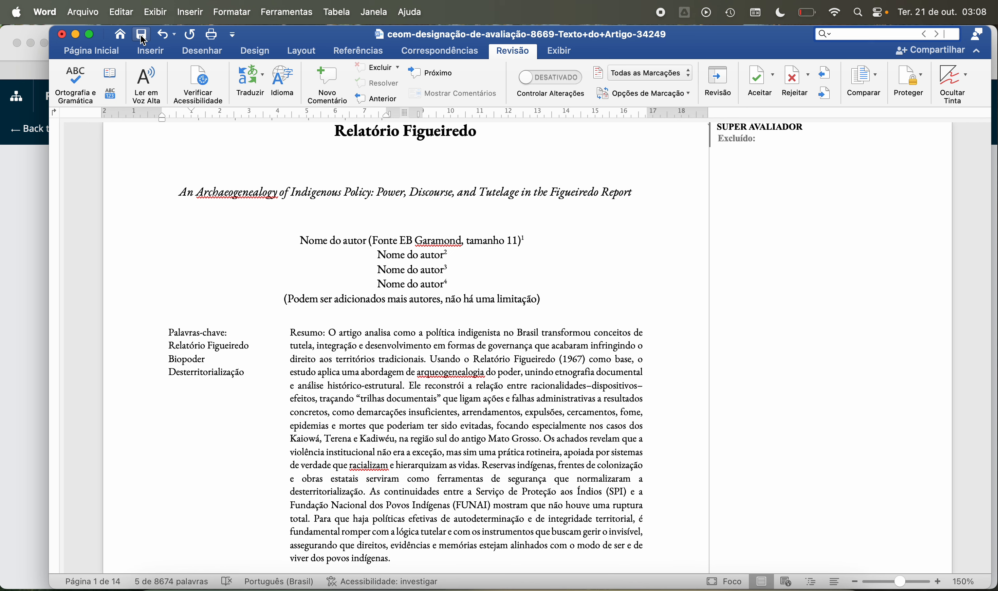
pyautogui.click(61, 35)
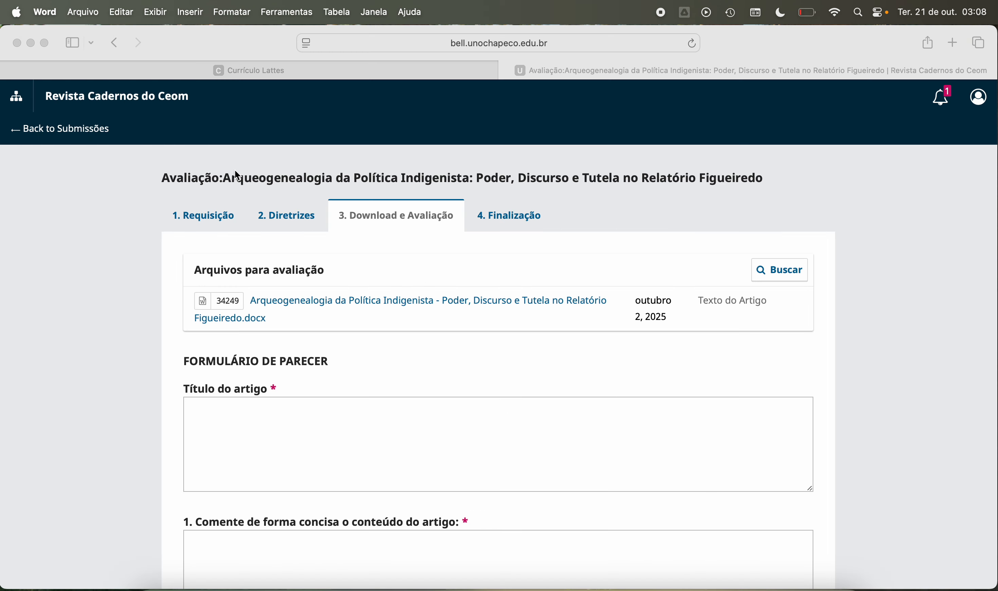
# Step: Activate the “Título do artigo” field in the Safari review form, and reopen “ceom-designação-de-avaliação-8669-Texto+do+Artigo-34249” in Word
pyautogui.click(310, 407)
pyautogui.click(298, 424)
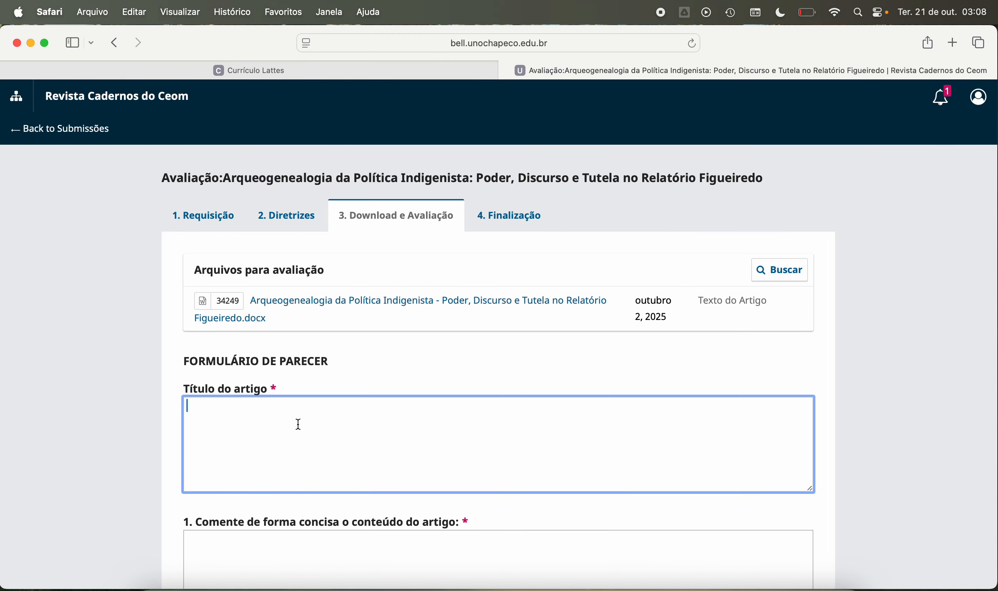
pyautogui.click(605, 580)
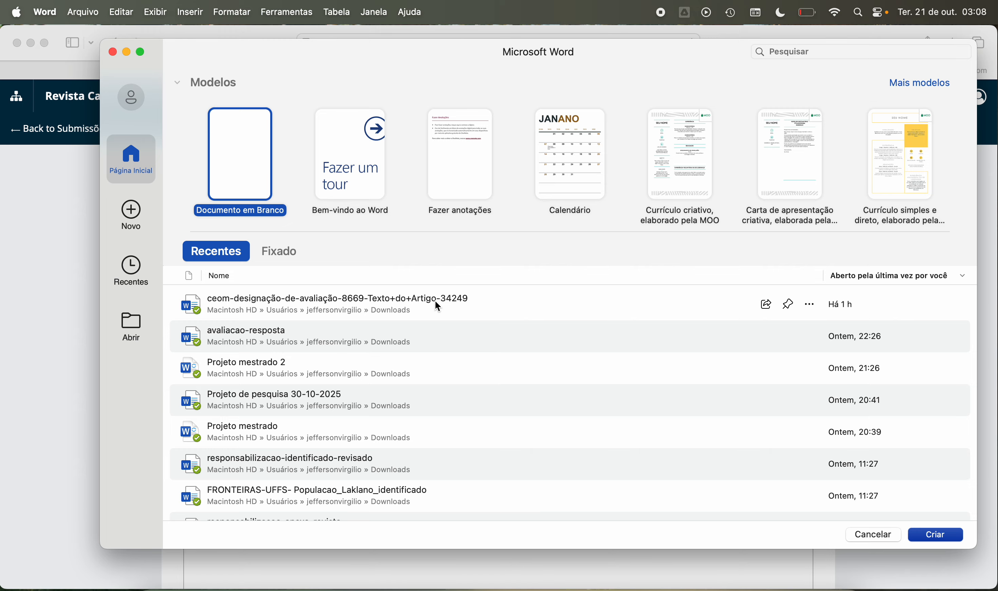
pyautogui.doubleClick(438, 307)
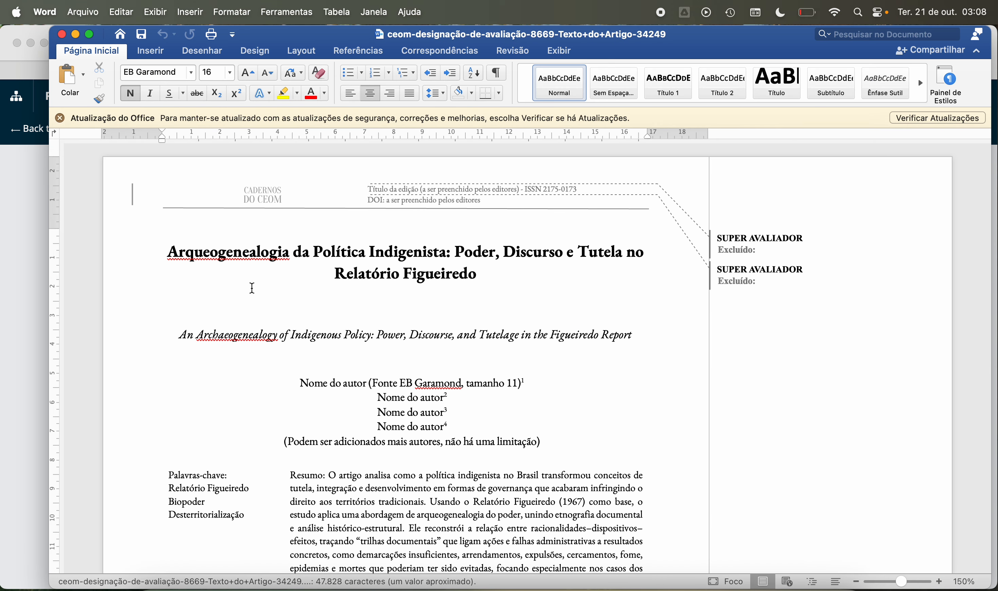
# Step: Copy the article's Portuguese title into the “Título do artigo” field of the Safari review form, and activate the “Comente de forma concisa” field
pyautogui.moveTo(168, 253); pyautogui.dragTo(447, 282)
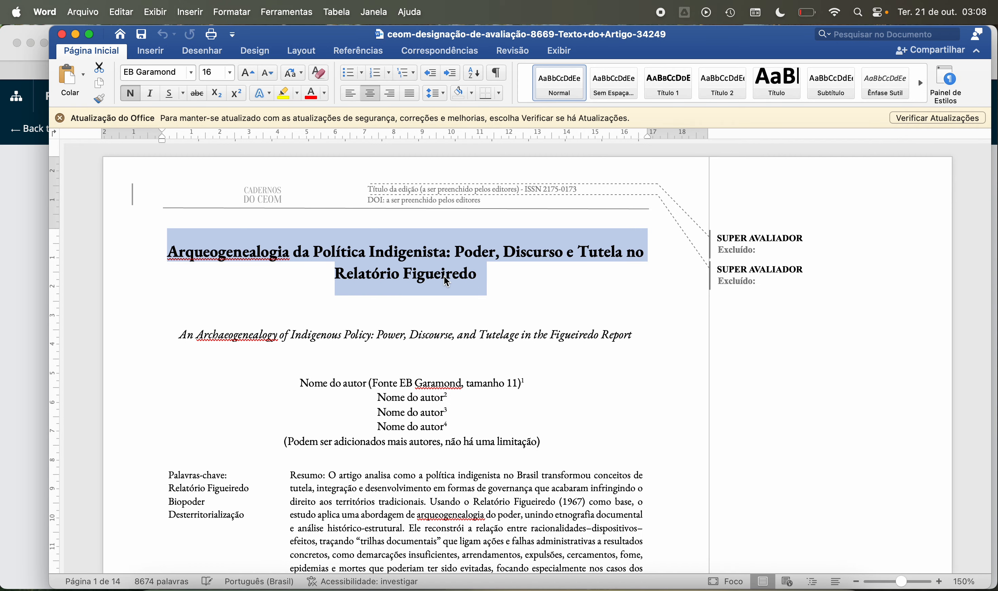
pyautogui.press('super+c')
pyautogui.click(12, 344)
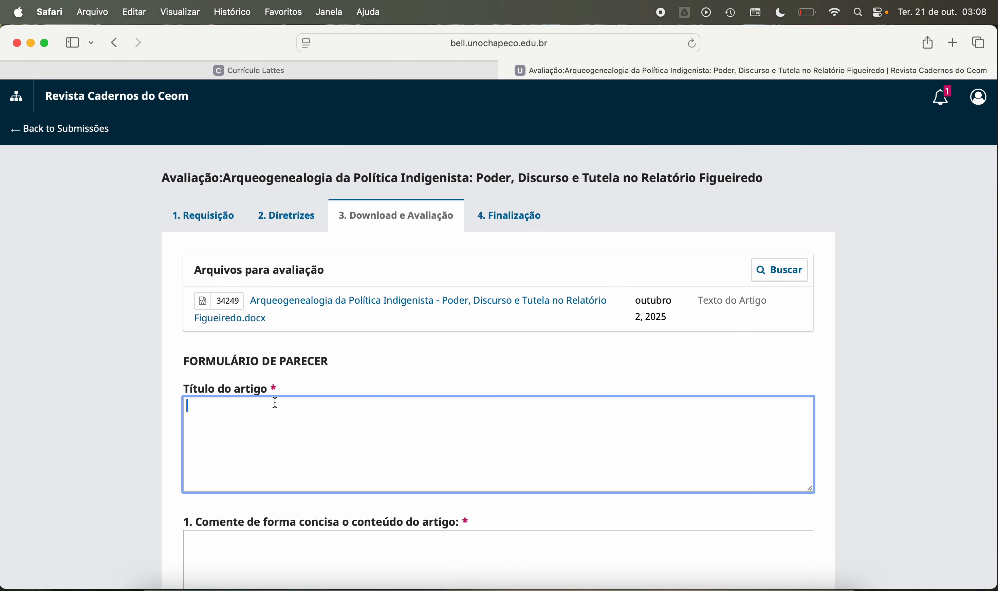
pyautogui.press('super+v')
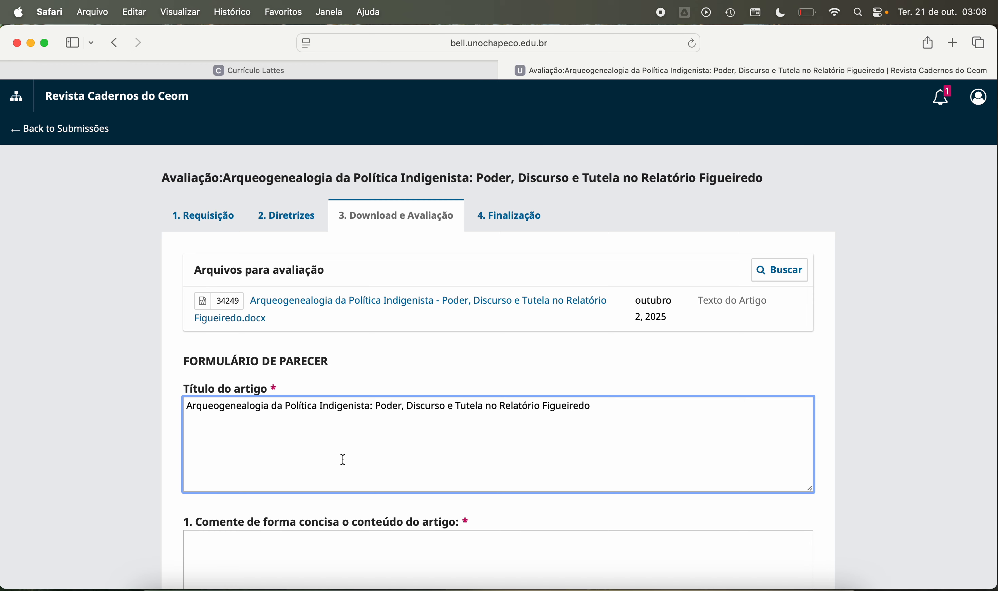
pyautogui.scroll(-4, 321, 446)
pyautogui.click(300, 430)
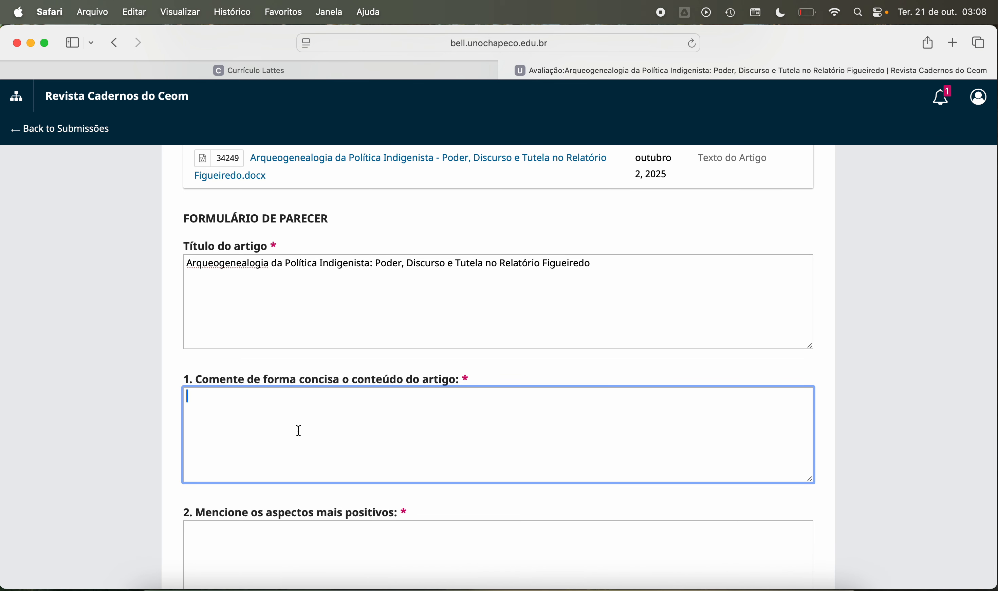